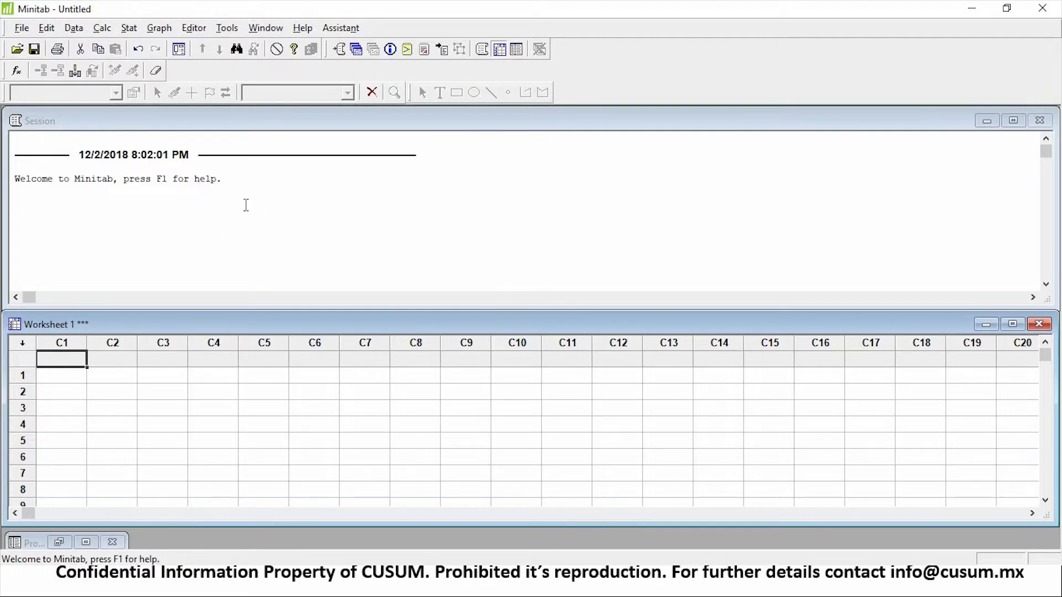
- Select all the text in the Session window
{"action": "left_click", "coordinate": [255, 222]}
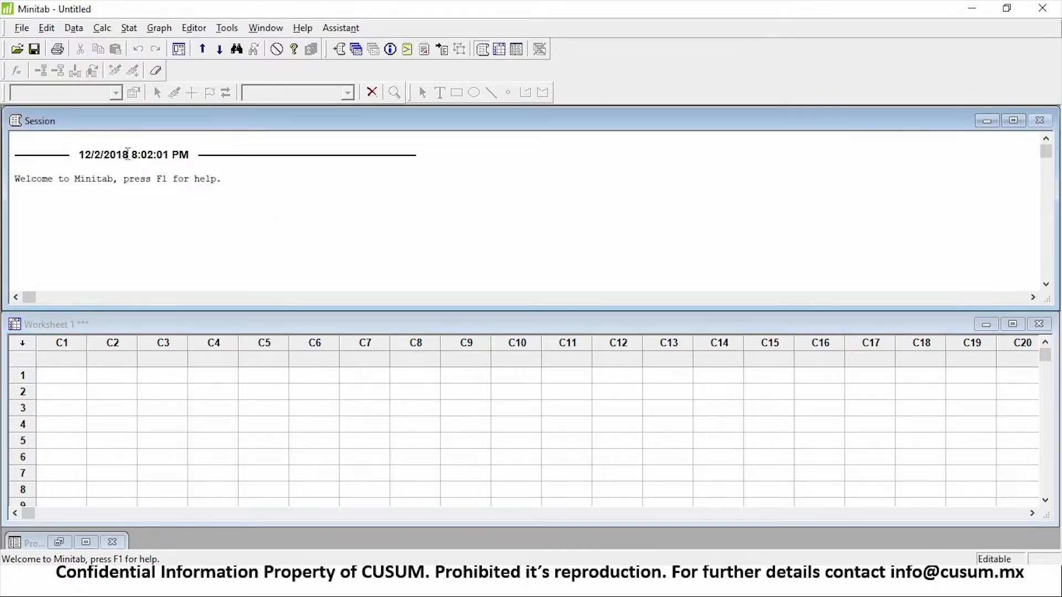
{"action": "key", "text": "ctrl+a"}
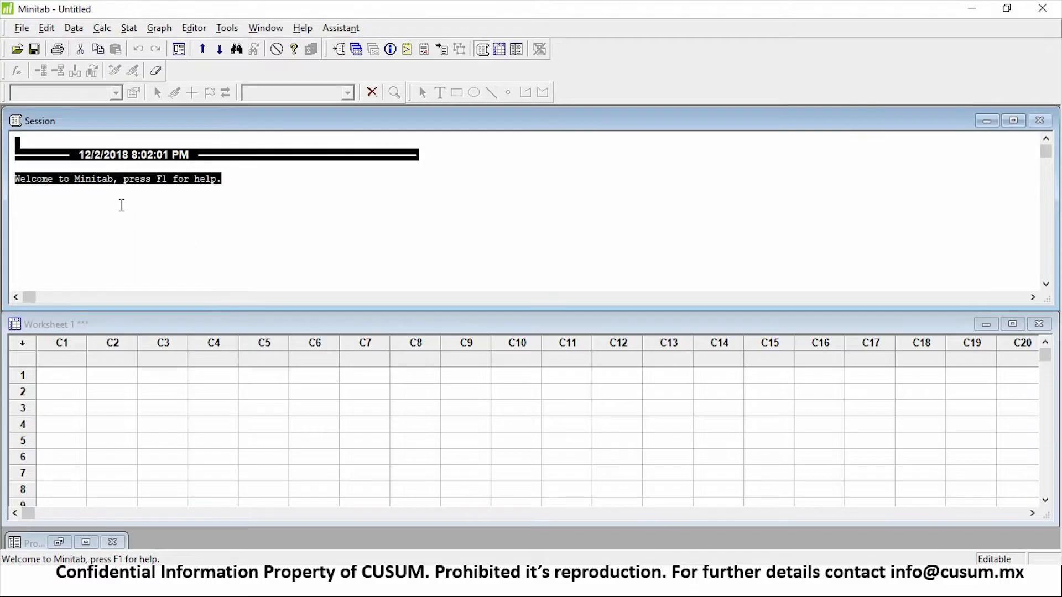
- Name the worksheet columns C1, C2 and C3 as Type, Information and Quantity
{"action": "left_click", "coordinate": [68, 358]}
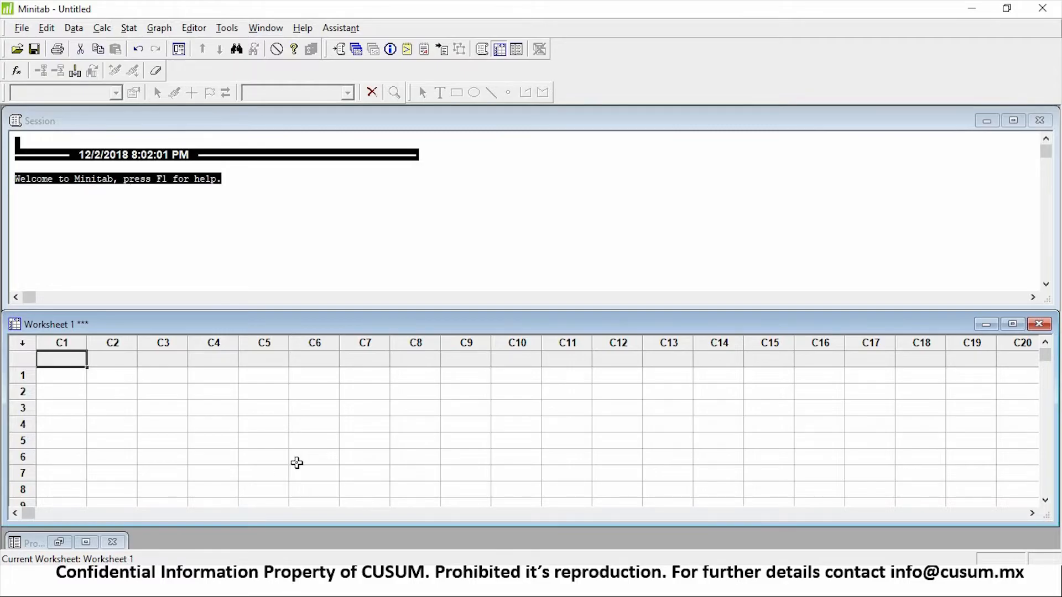
{"action": "type", "text": "Type"}
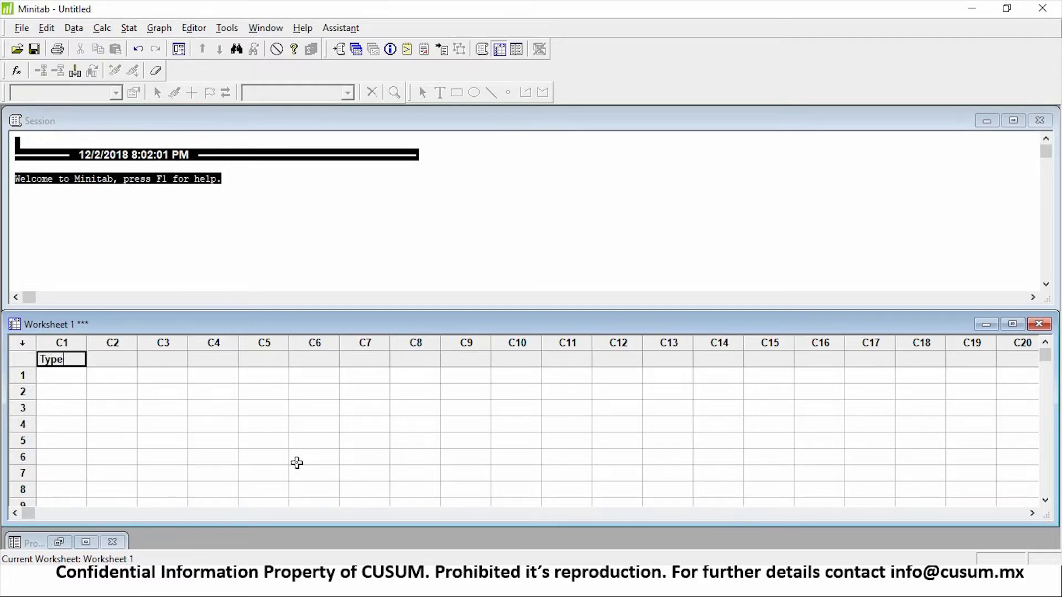
{"action": "key", "text": "Tab"}
{"action": "type", "text": "Information"}
{"action": "key", "text": "Tab"}
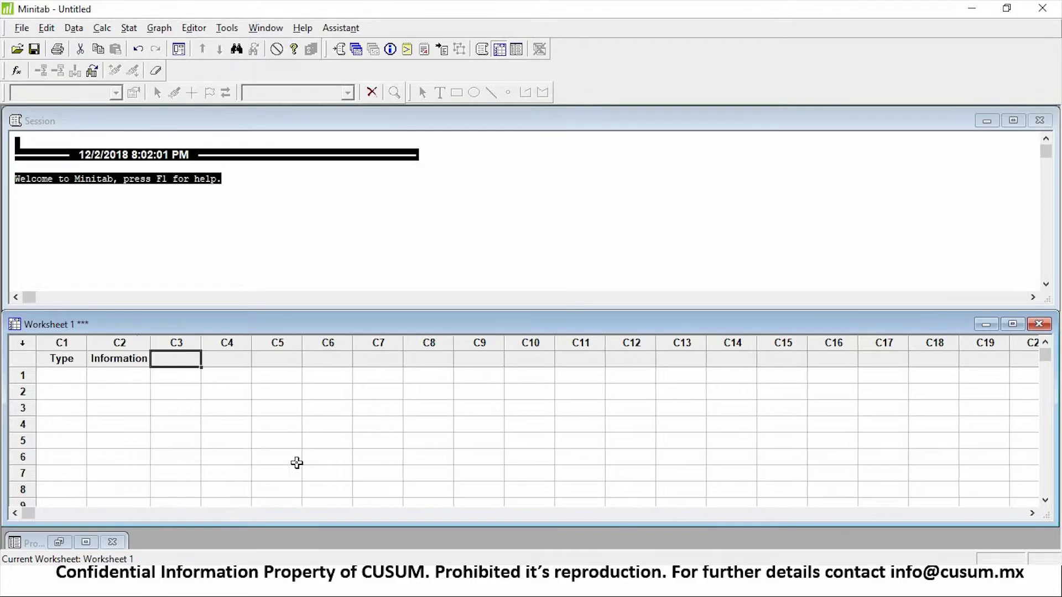
{"action": "type", "text": "Quantity"}
{"action": "key", "text": "Return"}
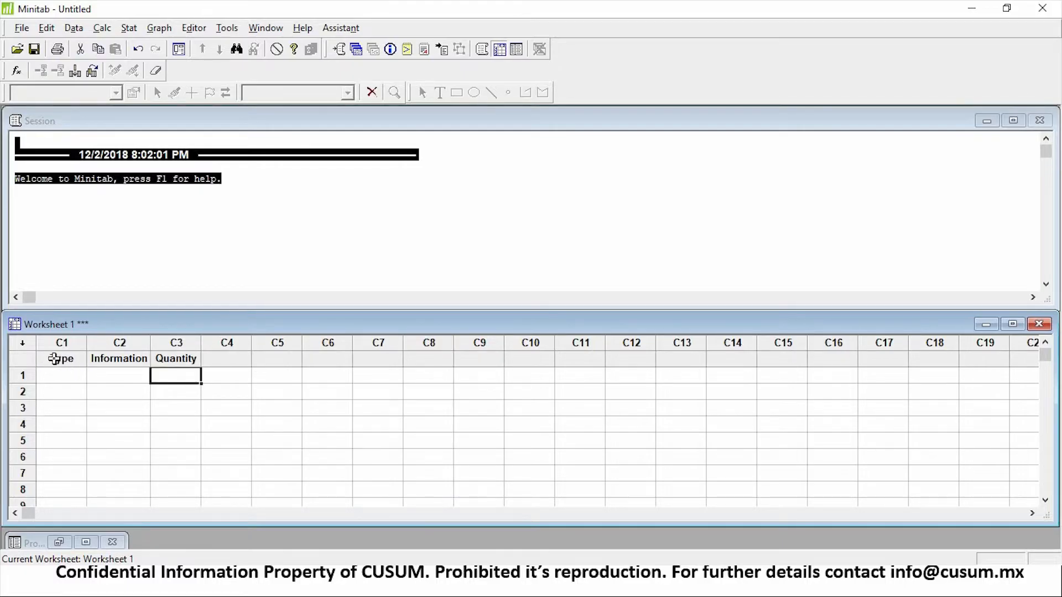
- Examine the column numbers and name cells of the Type, Information and Quantity columns
{"action": "left_click_drag", "start_coordinate": [56, 359], "coordinate": [185, 360]}
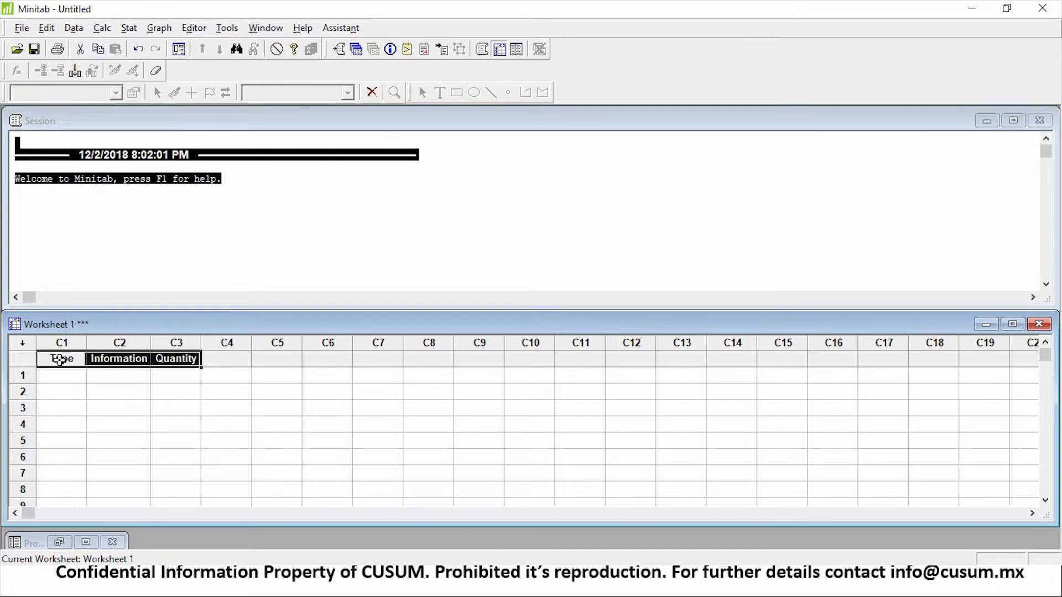
{"action": "left_click", "coordinate": [61, 376]}
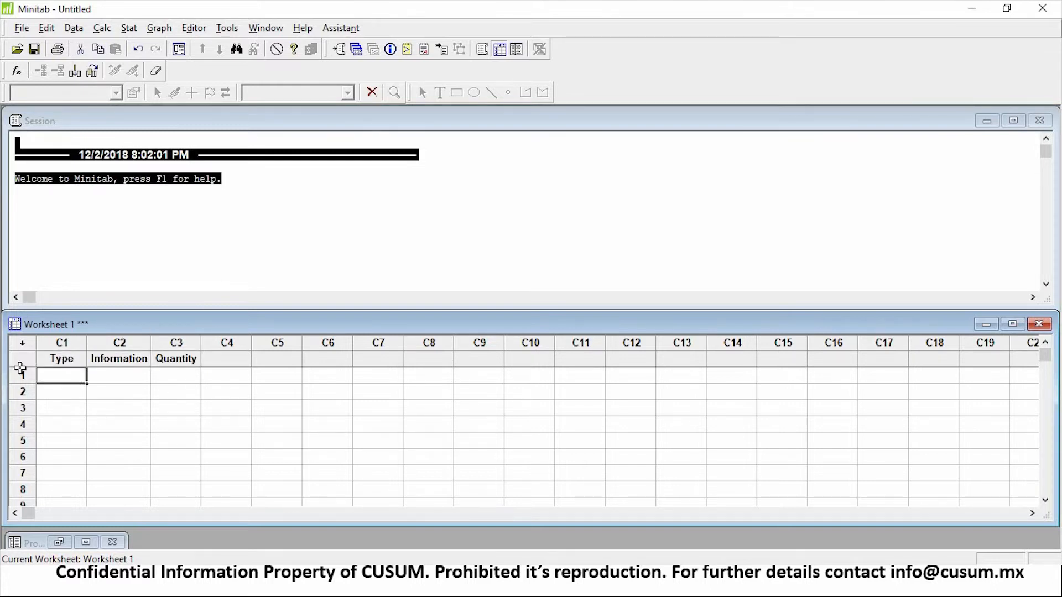
{"action": "left_click", "coordinate": [55, 358]}
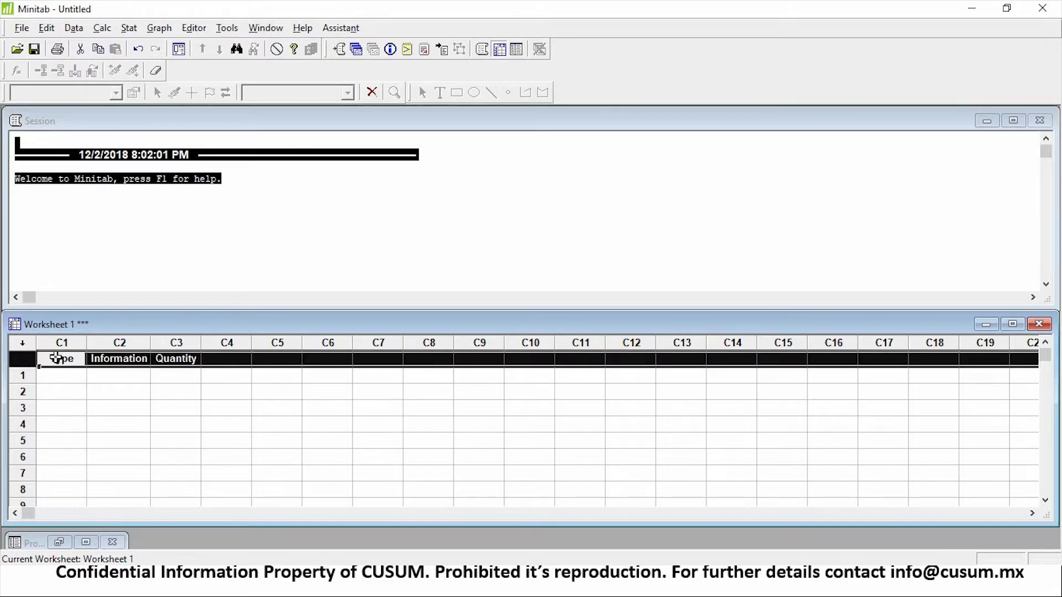
{"action": "left_click", "coordinate": [176, 357], "text": "shift"}
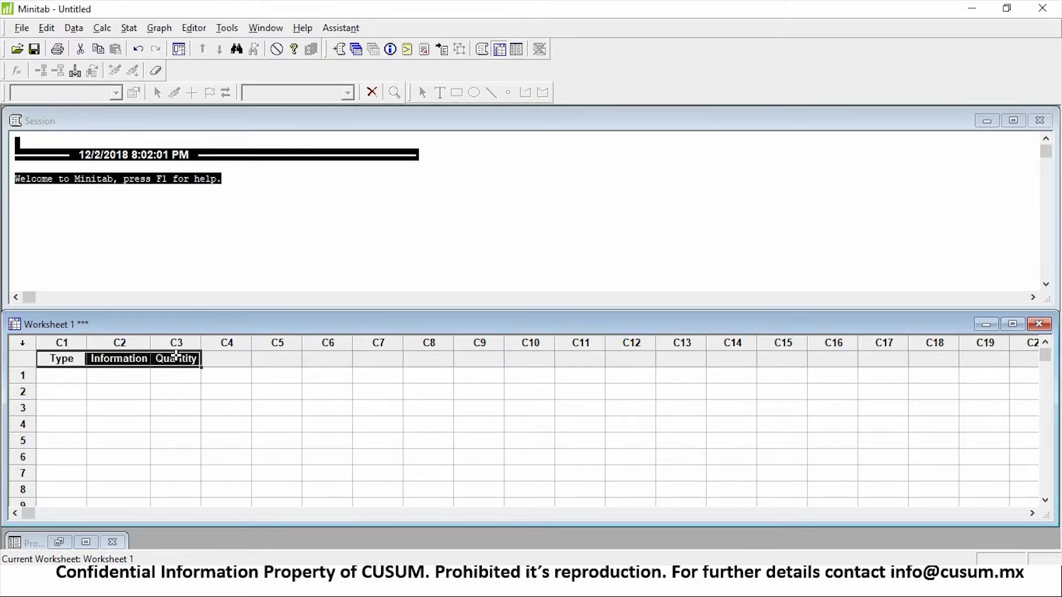
{"action": "left_click", "coordinate": [57, 343]}
{"action": "left_click", "coordinate": [71, 358]}
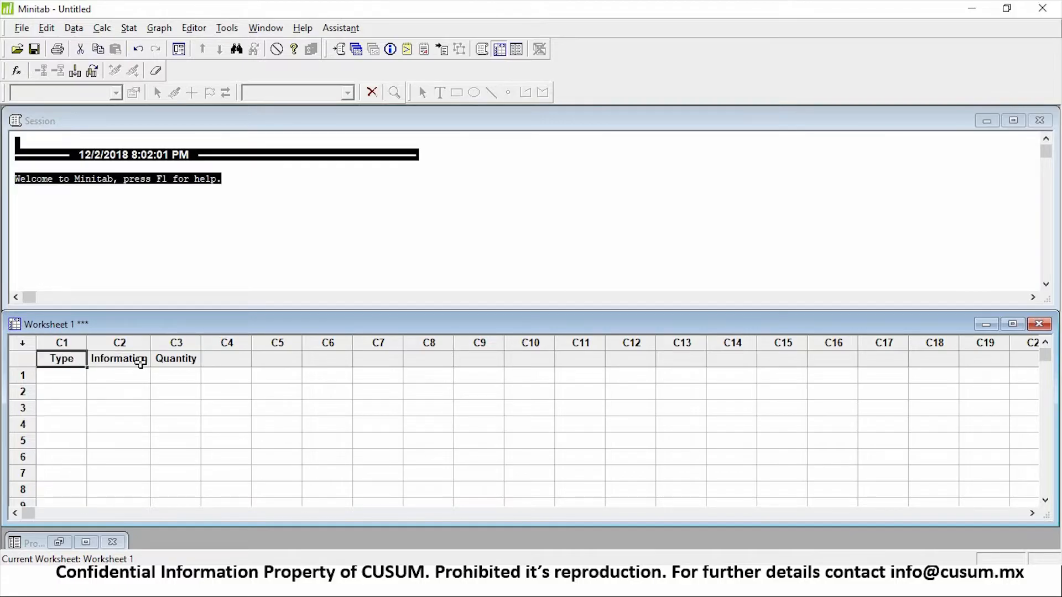
{"action": "left_click", "coordinate": [136, 348]}
{"action": "left_click", "coordinate": [130, 360]}
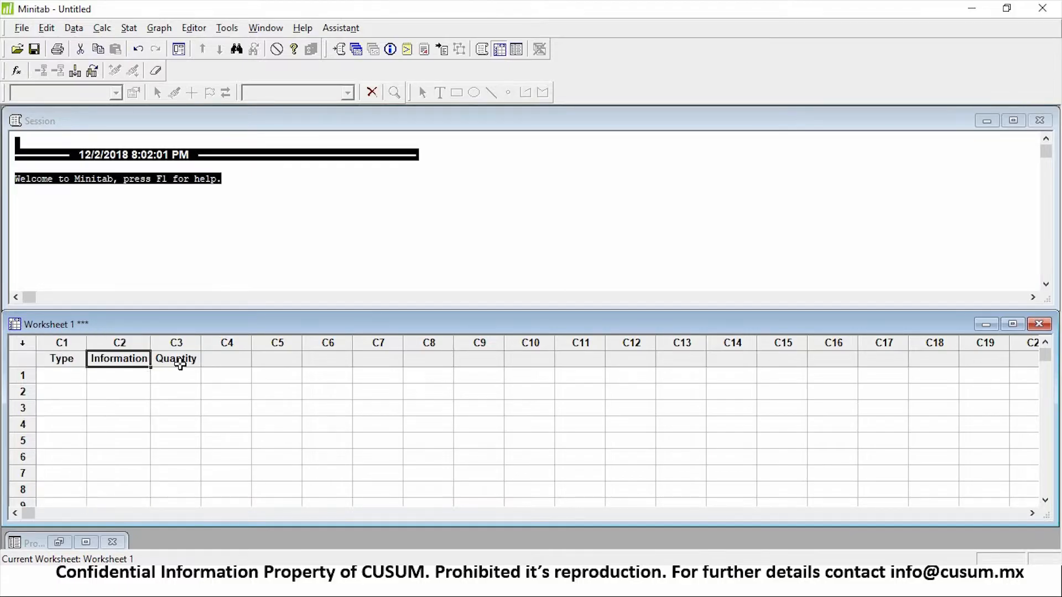
{"action": "left_click", "coordinate": [187, 342]}
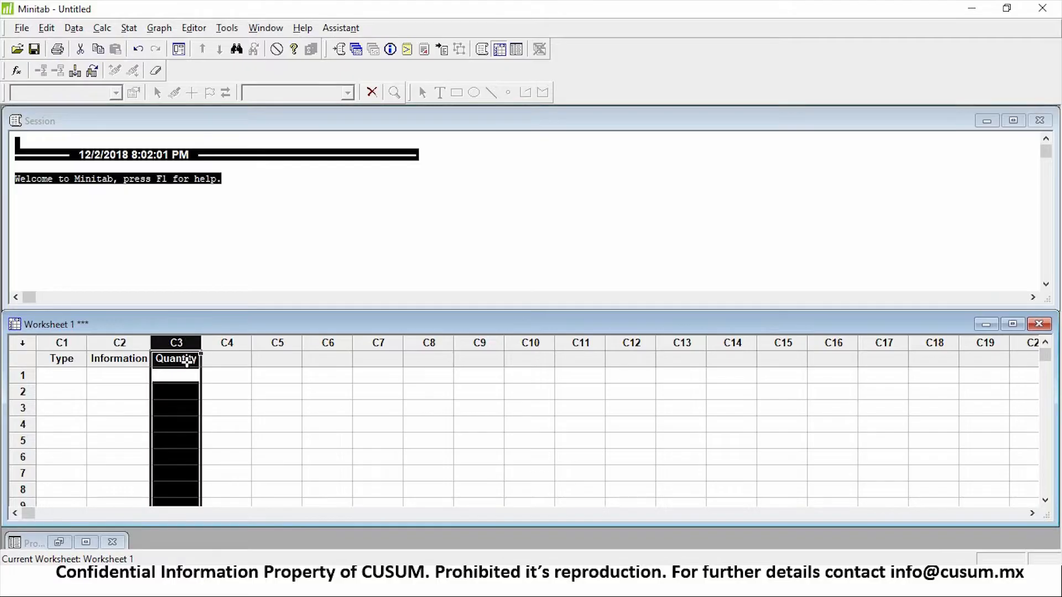
{"action": "left_click", "coordinate": [187, 361]}
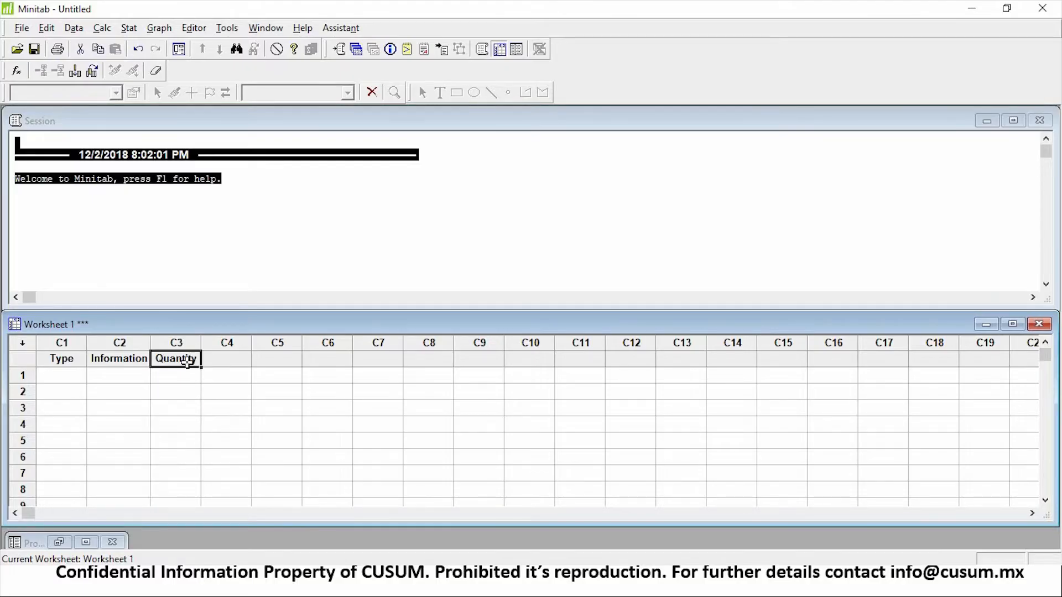
- Enter the text "tes" in row 1 of the Type column and select the whole column
{"action": "left_click", "coordinate": [68, 375]}
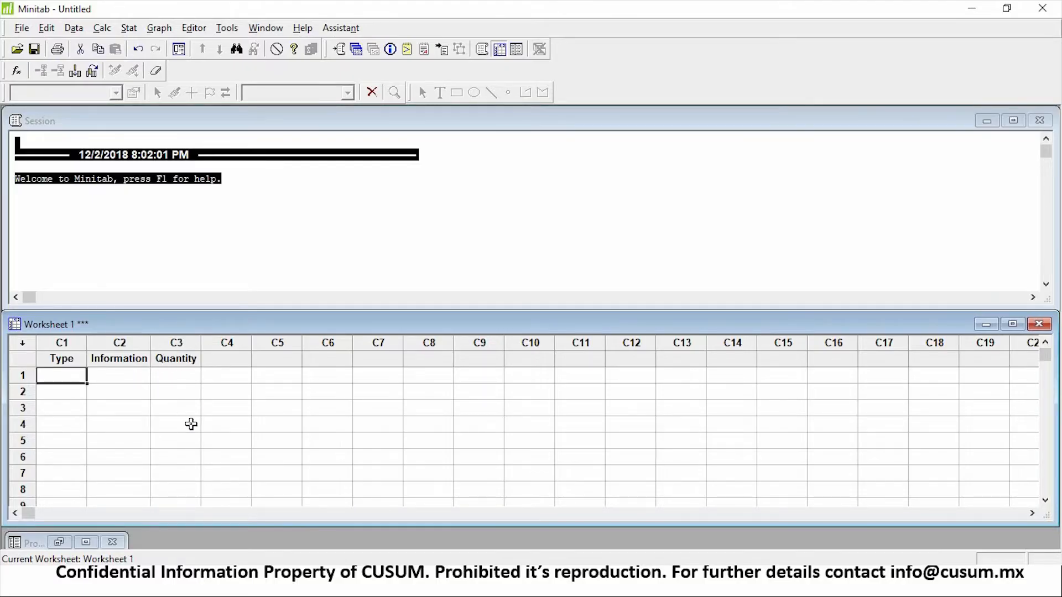
{"action": "type", "text": "tes"}
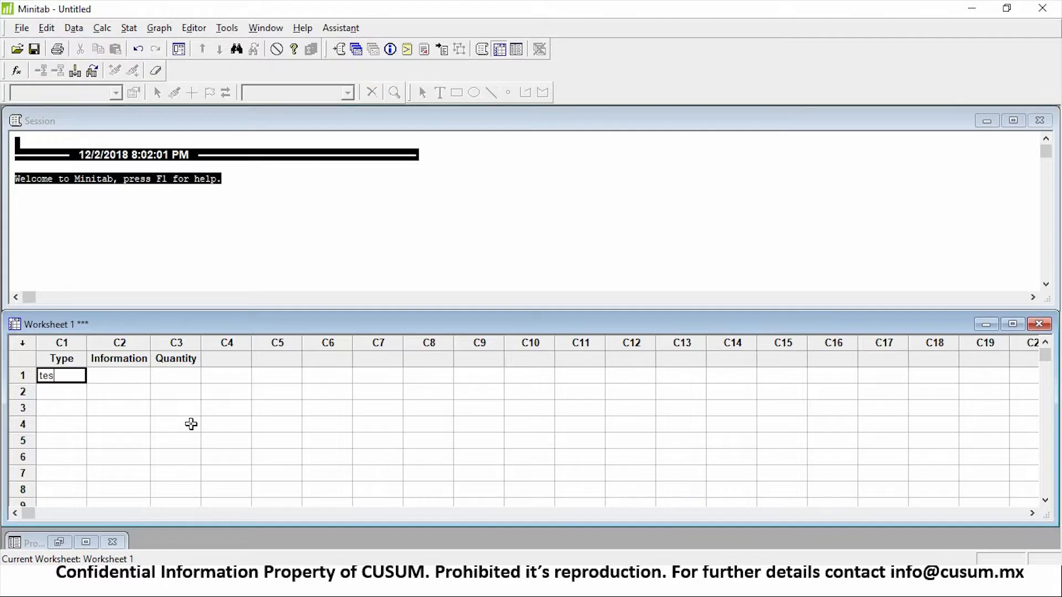
{"action": "key", "text": "Return"}
{"action": "left_click", "coordinate": [62, 343]}
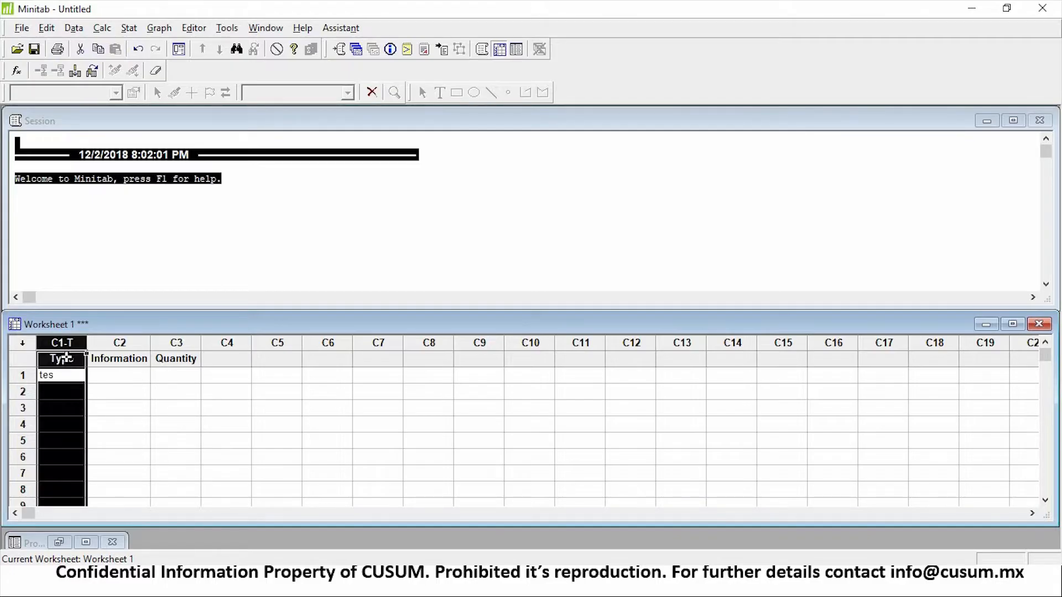
- Enter the text "tes" in row 1 of column C4 and clear that cell again
{"action": "left_click", "coordinate": [226, 375]}
{"action": "type", "text": "tes"}
{"action": "left_click", "coordinate": [327, 381]}
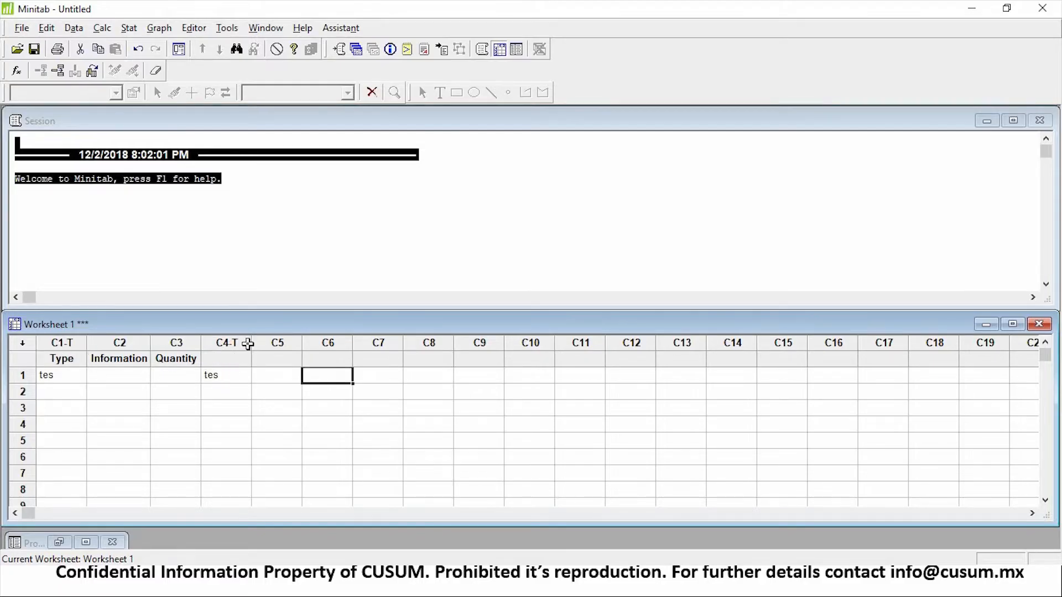
{"action": "left_click", "coordinate": [228, 378]}
{"action": "key", "text": "Delete"}
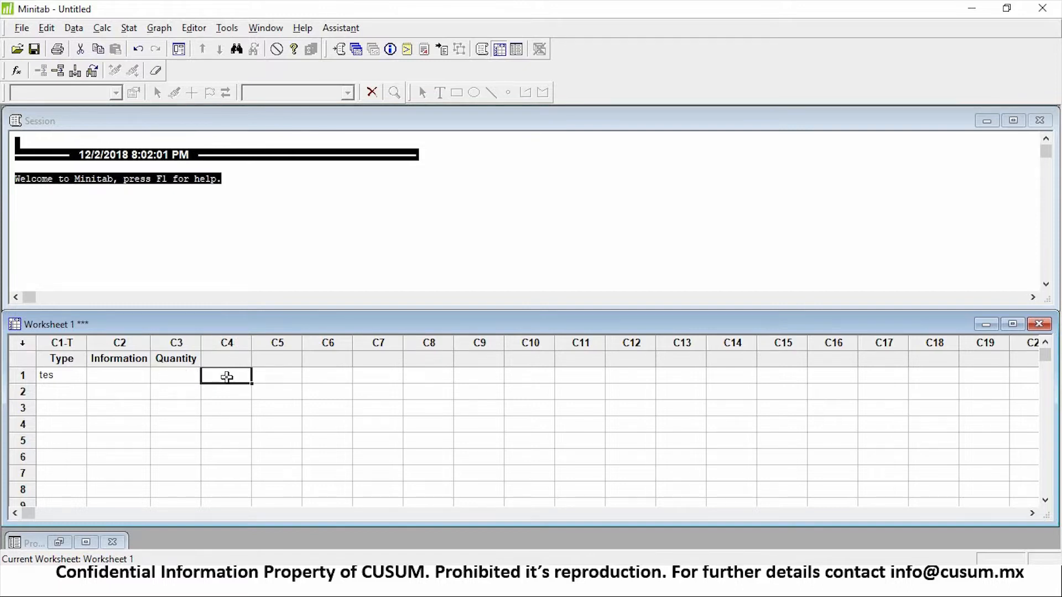
- Enter 54, 56 and 53 in rows 1 to 3 of the Quantity column
{"action": "key", "text": "Left"}
{"action": "type", "text": "54"}
{"action": "key", "text": "Return"}
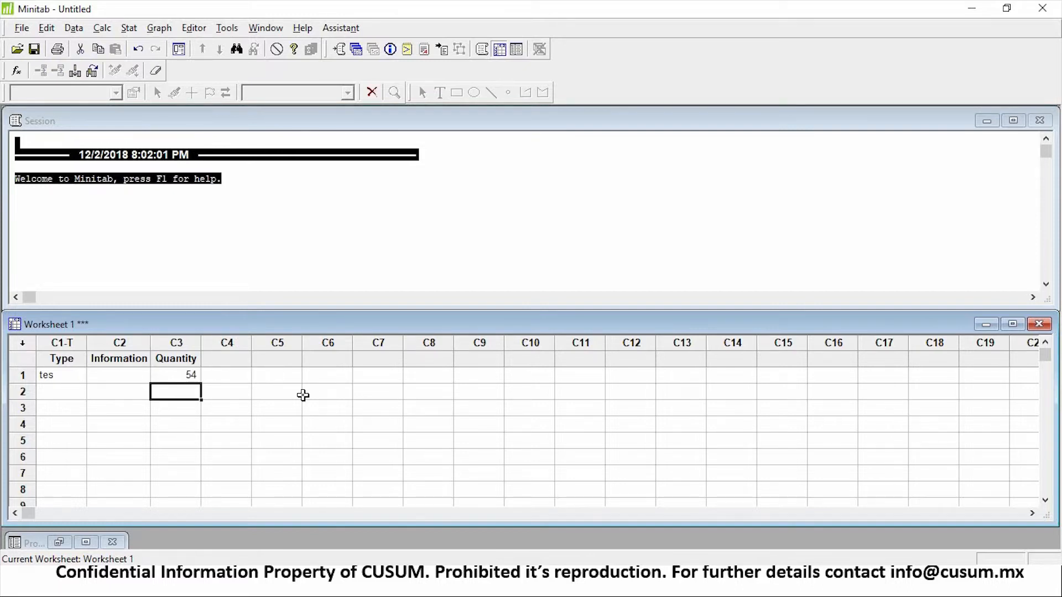
{"action": "type", "text": "56"}
{"action": "key", "text": "Return"}
{"action": "type", "text": "53"}
{"action": "key", "text": "Return"}
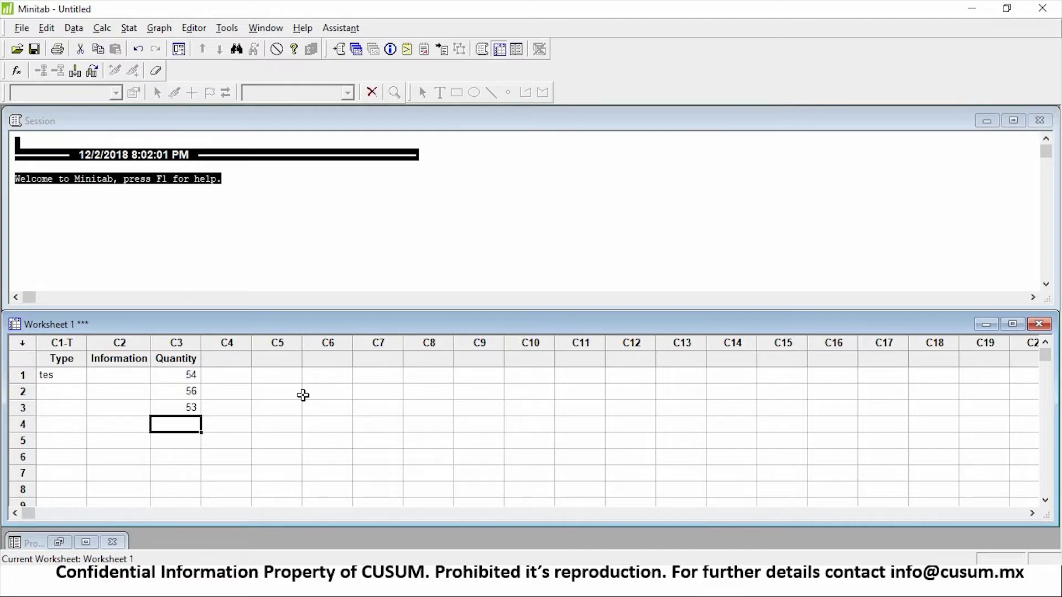
- Try to enter the text "asd" in row 4 of the Quantity column, and clear the entry
{"action": "type", "text": "asd"}
{"action": "key", "text": "Return"}
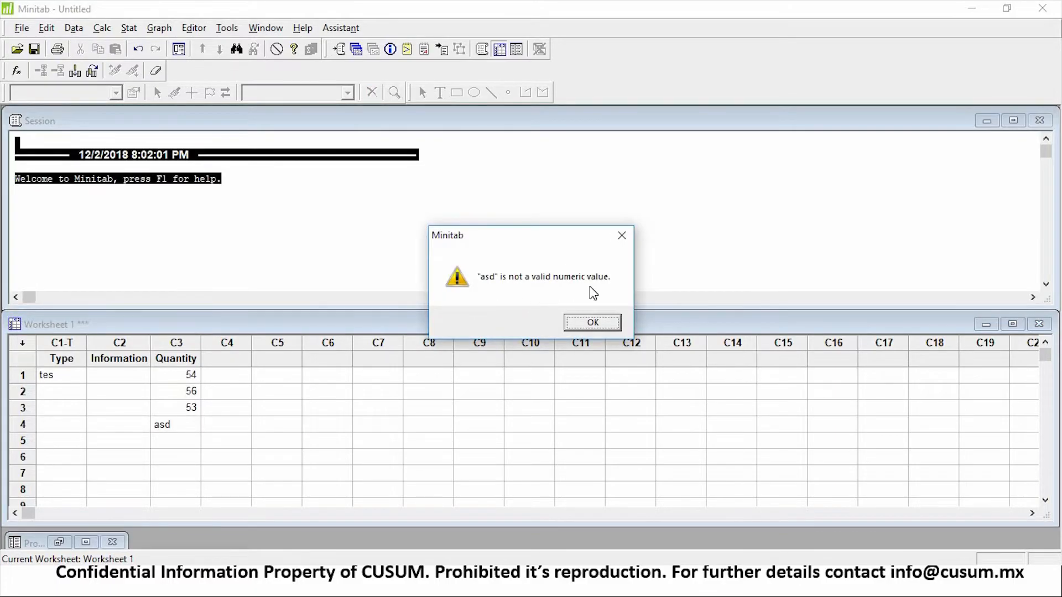
{"action": "left_click", "coordinate": [591, 328]}
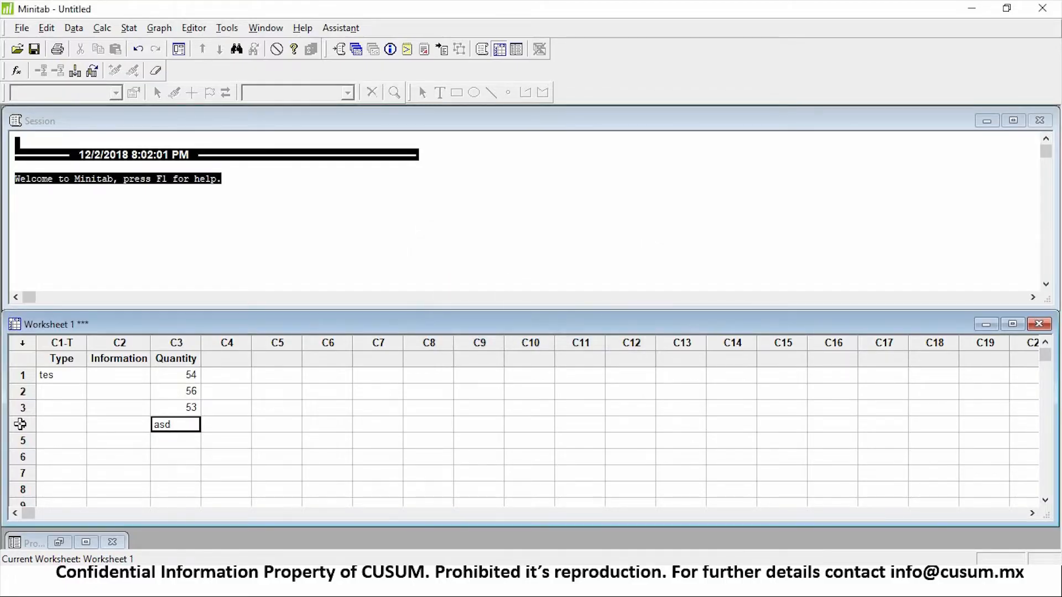
{"action": "key", "text": "Delete"}
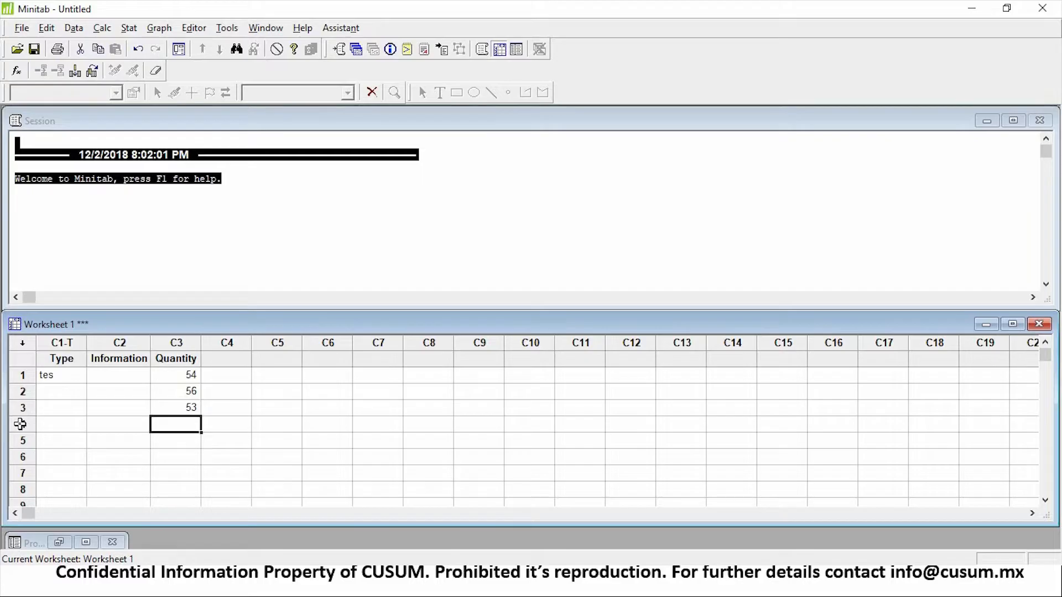
- Enter 56, 45, 12 and 32 in rows 2 to 5 of the Type column
{"action": "key", "text": "Left"}
{"action": "key", "text": "Up"}
{"action": "key", "text": "Left"}
{"action": "key", "text": "Up"}
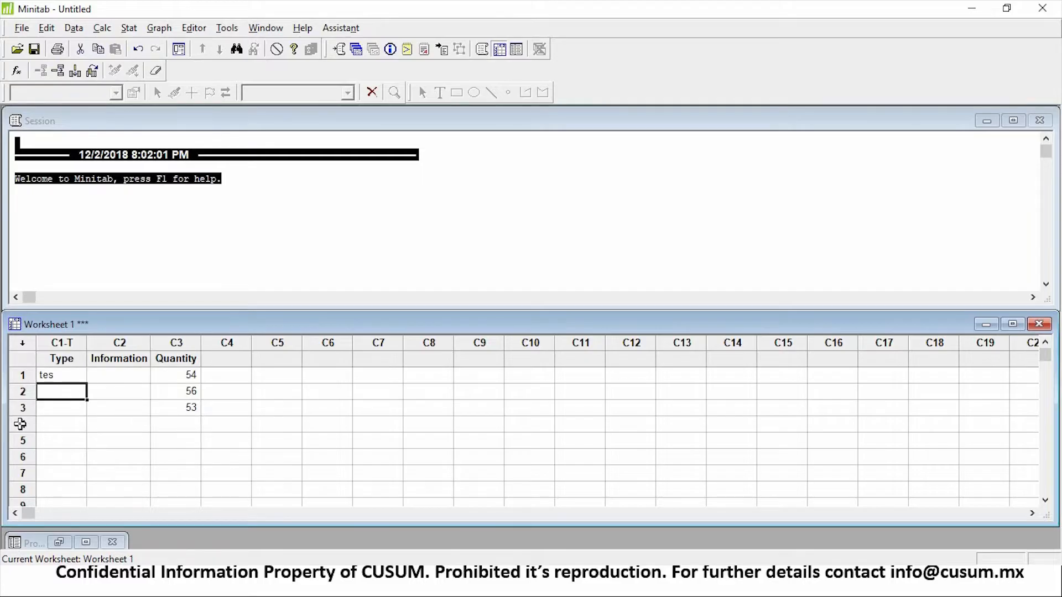
{"action": "type", "text": "56"}
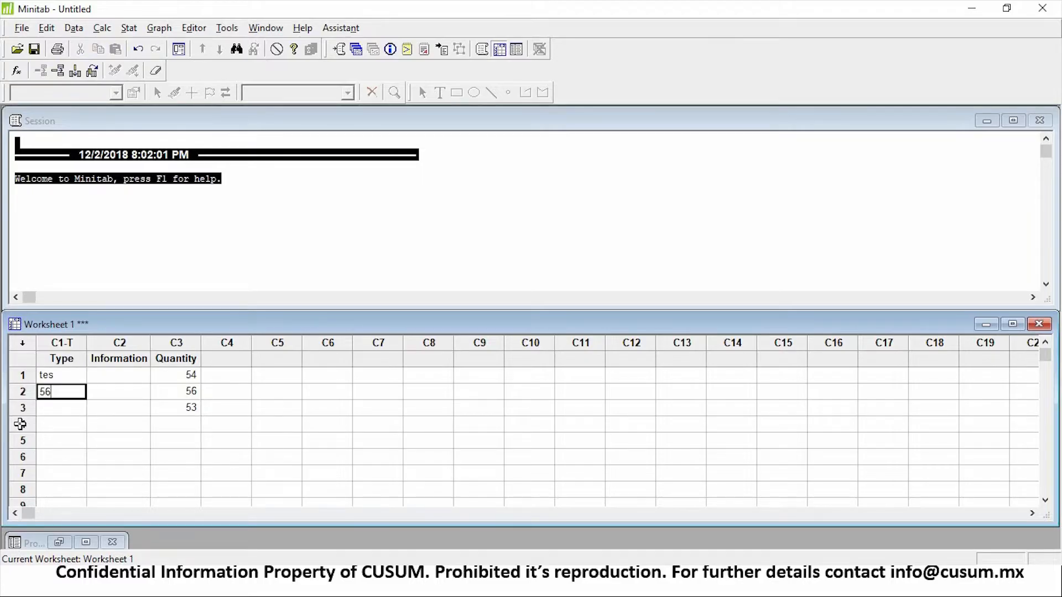
{"action": "key", "text": "Return"}
{"action": "type", "text": "45"}
{"action": "key", "text": "Return"}
{"action": "type", "text": "12"}
{"action": "key", "text": "Return"}
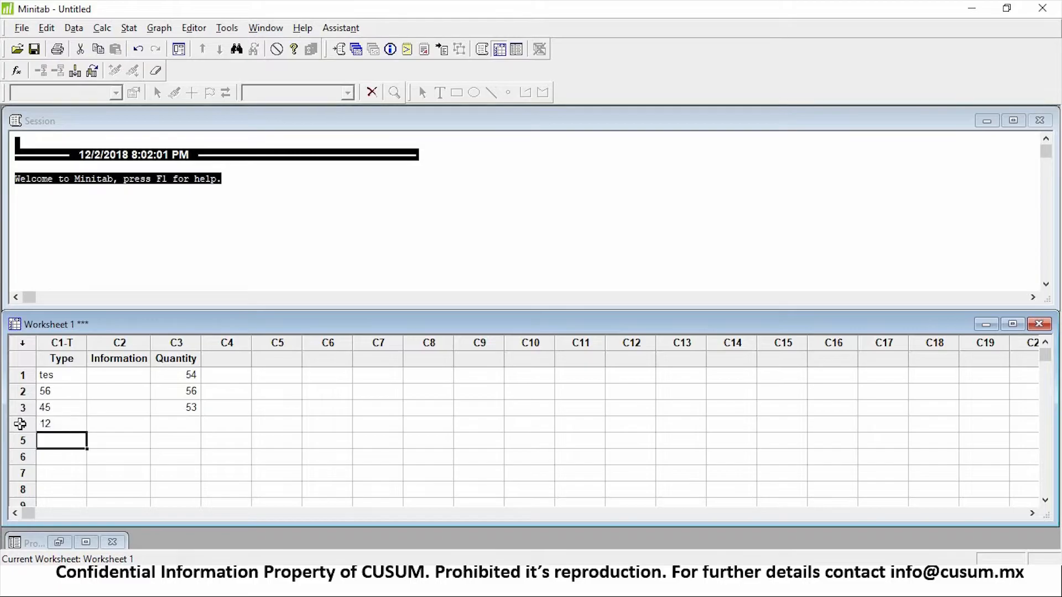
{"action": "type", "text": "32"}
{"action": "key", "text": "Return"}
{"action": "left_click", "coordinate": [67, 341]}
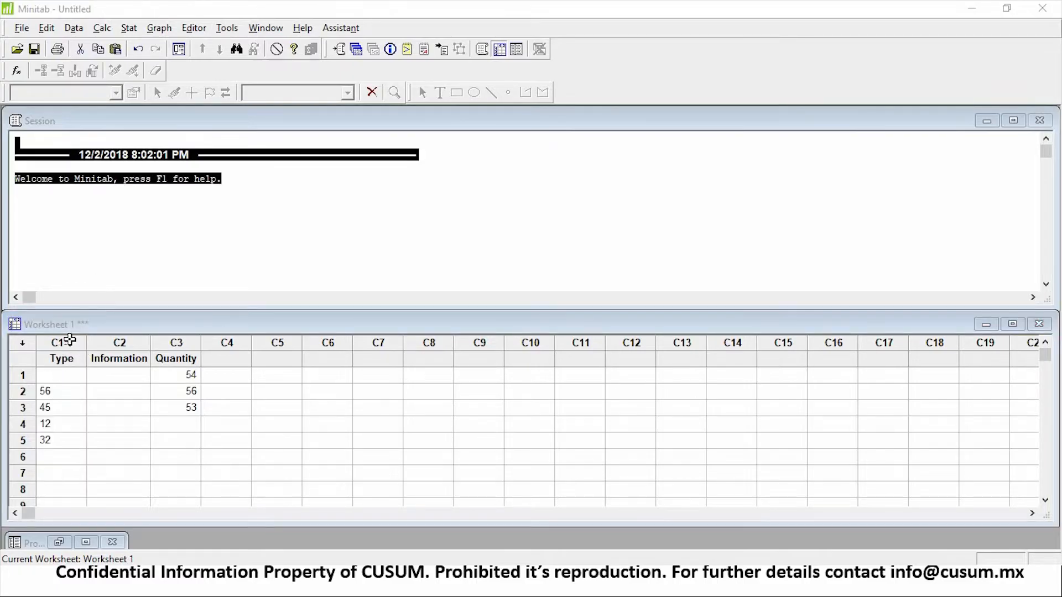
- Remove the contents and names of columns C1 to C3 together to empty the worksheet
{"action": "left_click_drag", "start_coordinate": [60, 342], "coordinate": [202, 341]}
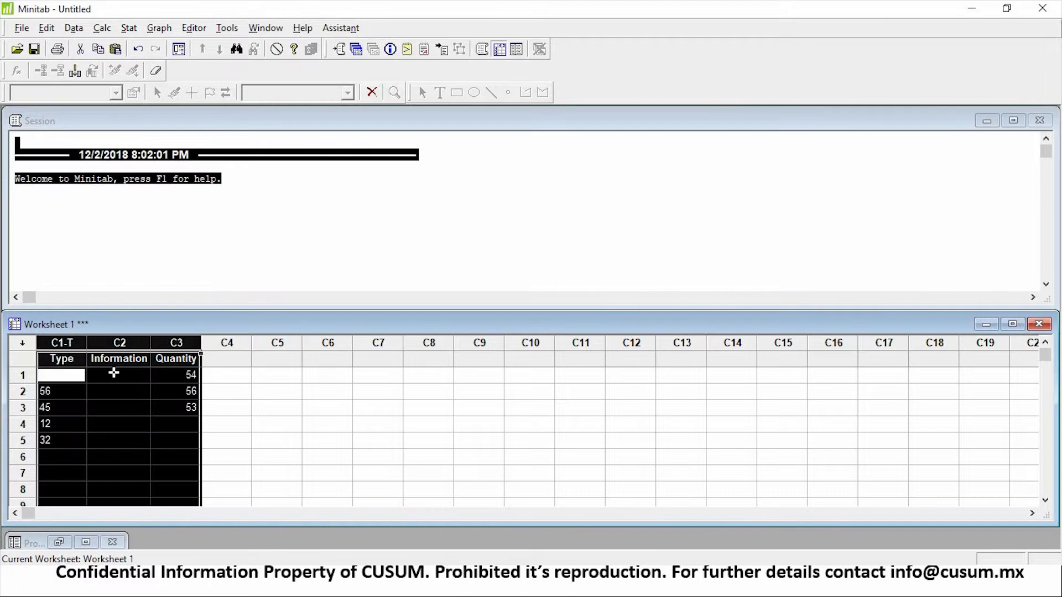
{"action": "left_click", "coordinate": [62, 343]}
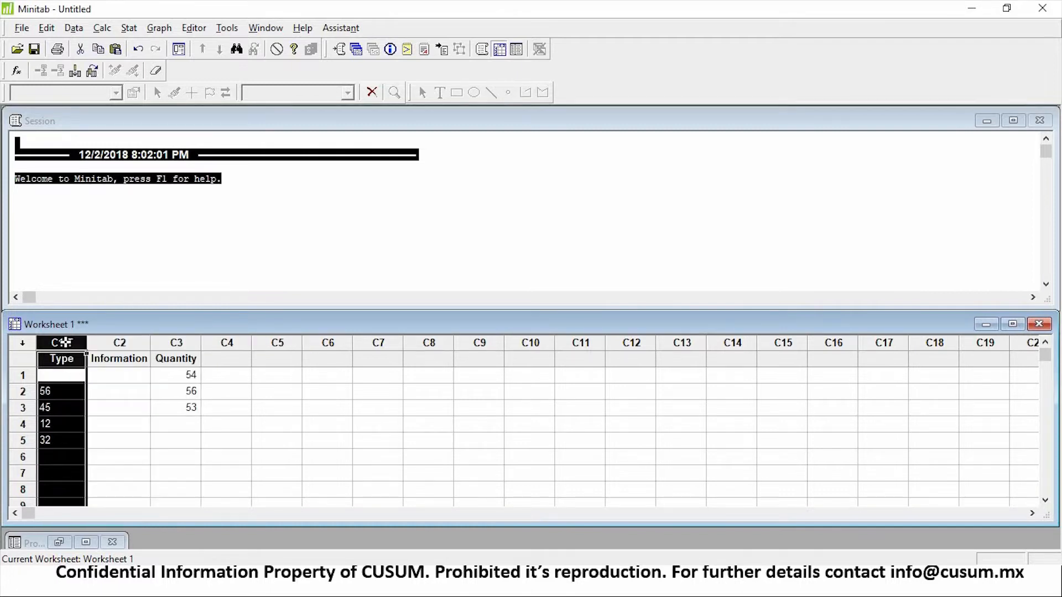
{"action": "left_click_drag", "start_coordinate": [62, 342], "coordinate": [193, 337]}
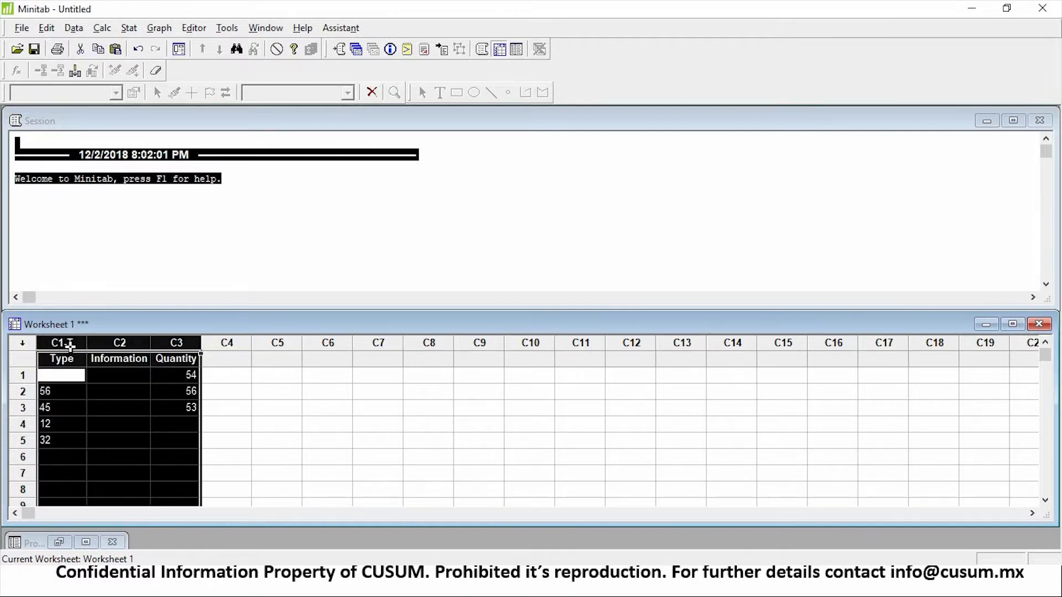
{"action": "right_click", "coordinate": [177, 344]}
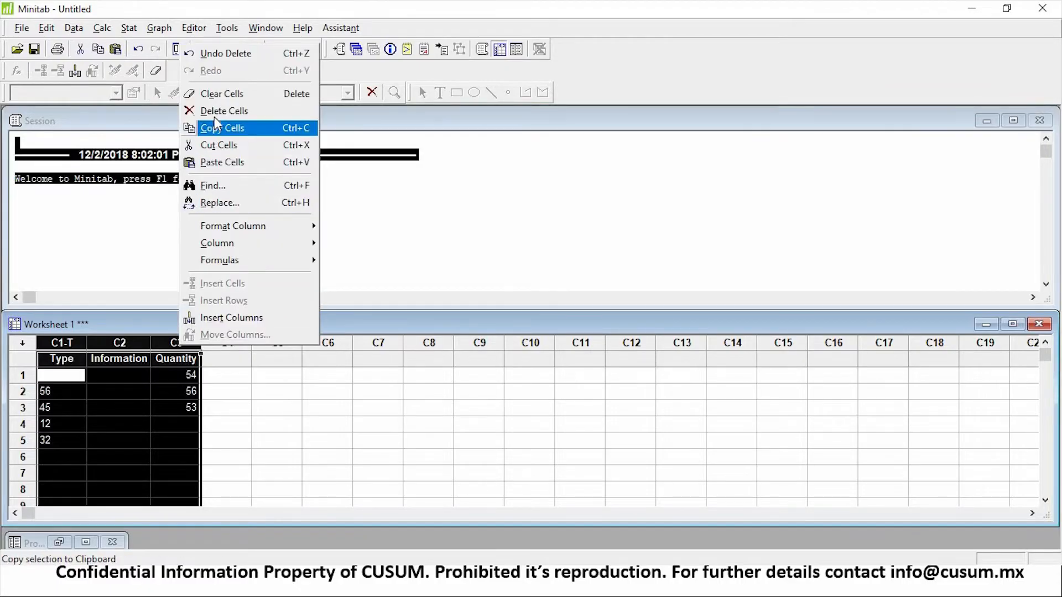
{"action": "key", "text": "Return"}
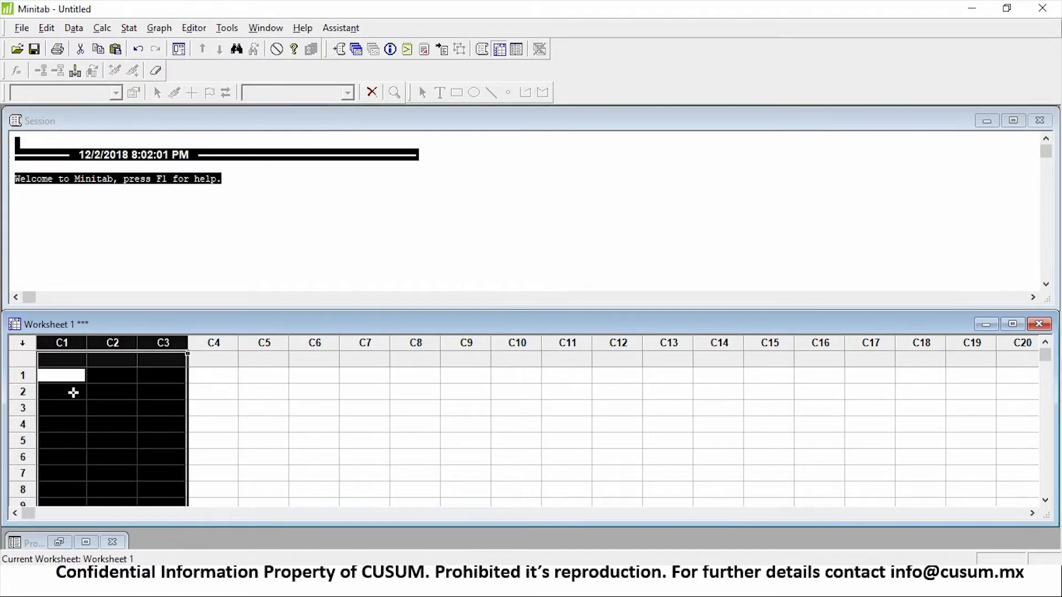
- Generate 100 rows of random data from a normal distribution with mean 0.0 and standard deviation 1.0, stored in column C1
{"action": "key", "text": "Up"}
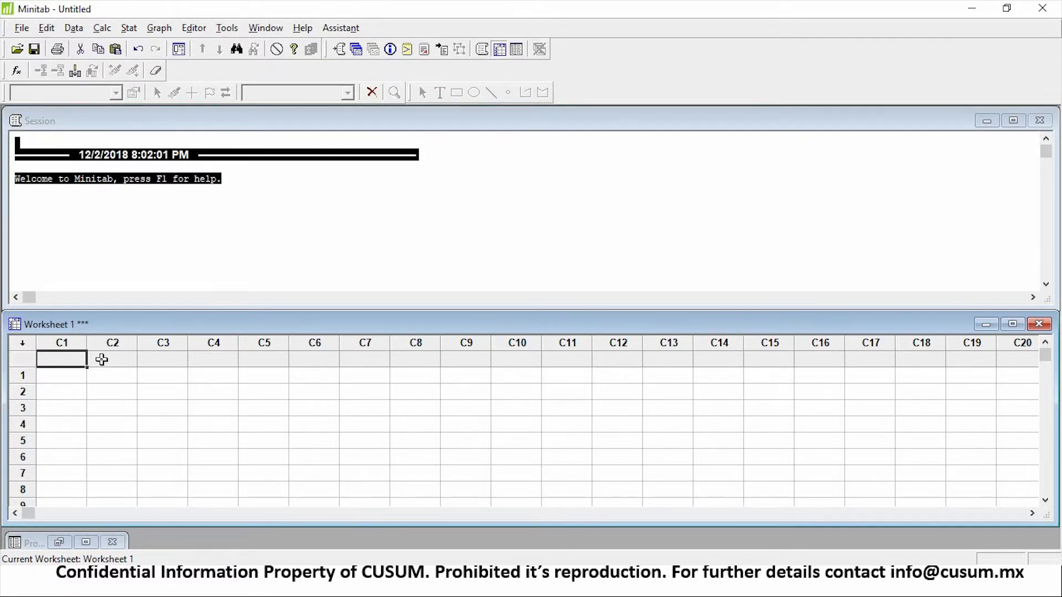
{"action": "left_click", "coordinate": [103, 34]}
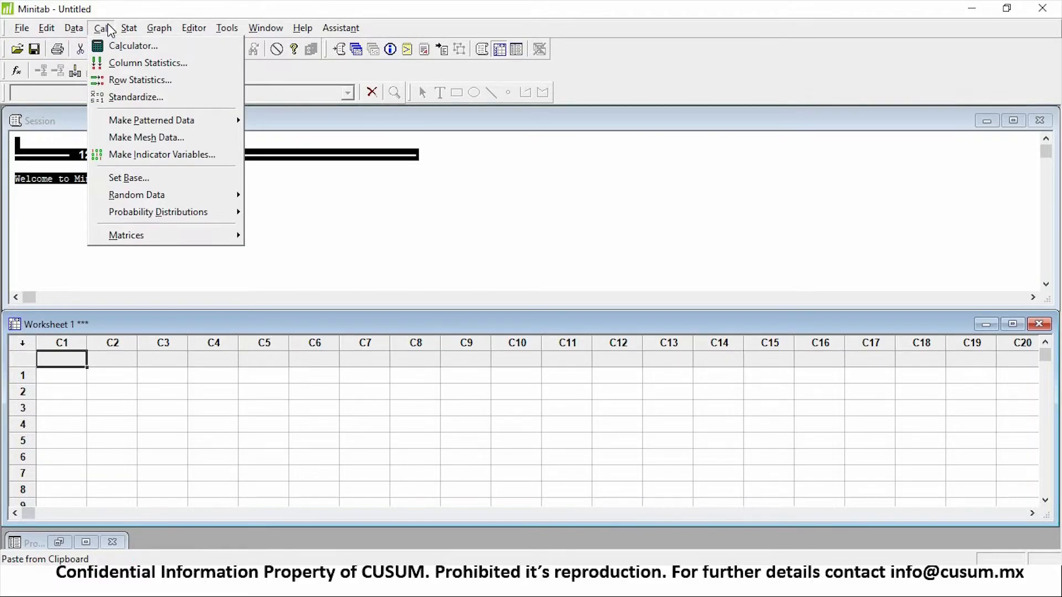
{"action": "mouse_move", "coordinate": [228, 201]}
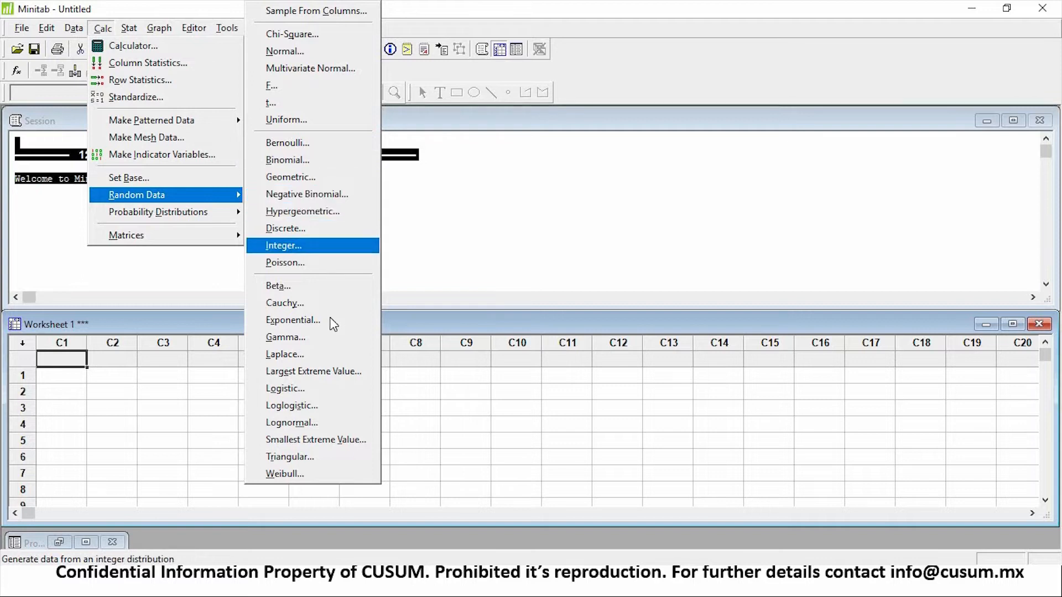
{"action": "left_click", "coordinate": [330, 53]}
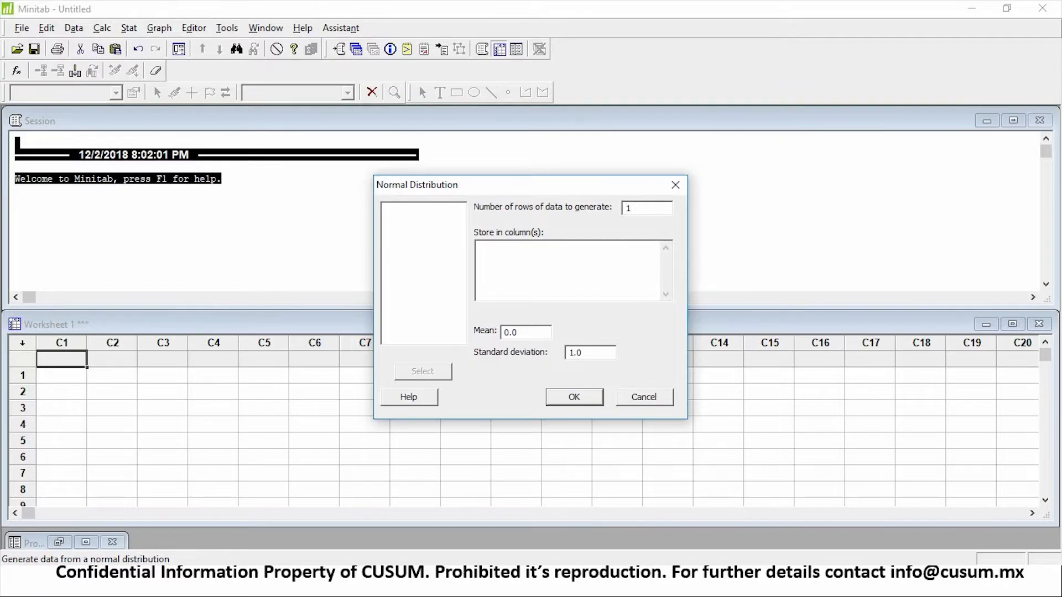
{"action": "type", "text": "00"}
{"action": "left_click", "coordinate": [512, 271]}
{"action": "type", "text": "C1"}
{"action": "double_click", "coordinate": [540, 335]}
{"action": "key", "text": "Tab"}
{"action": "left_click", "coordinate": [584, 400]}
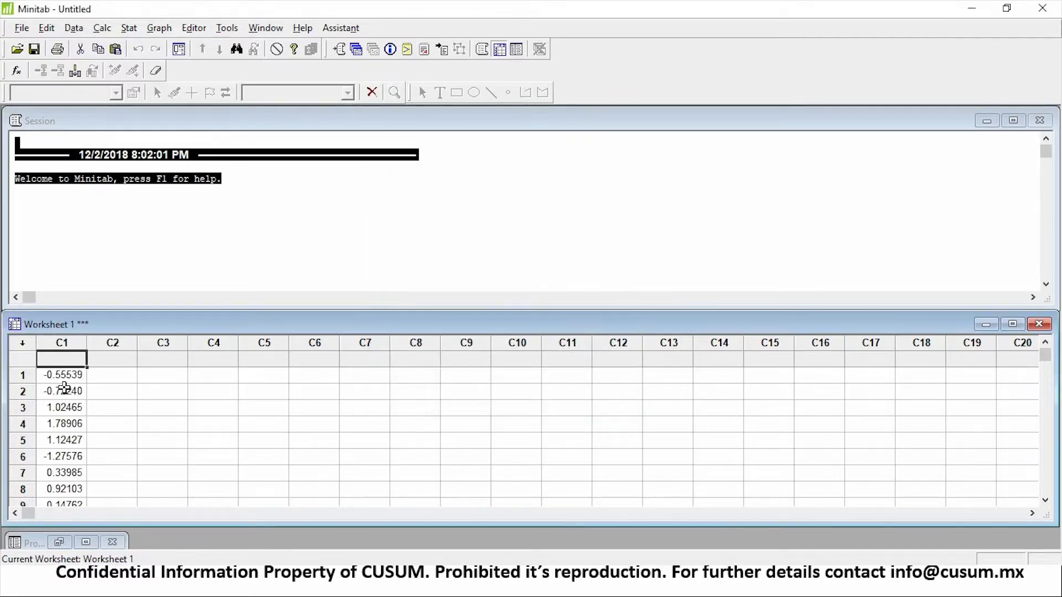
- Examine the generated values in column C1 down to row 100
{"action": "scroll", "coordinate": [78, 437], "scroll_direction": "down", "scroll_amount": 14}
{"action": "scroll", "coordinate": [78, 448], "scroll_direction": "down", "scroll_amount": 19}
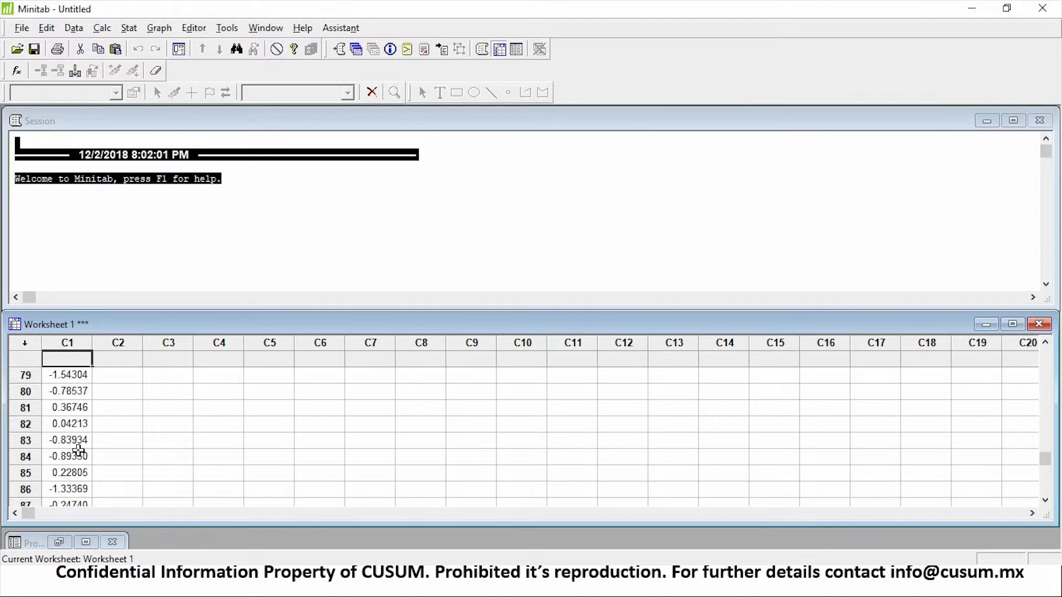
{"action": "scroll", "coordinate": [78, 450], "scroll_direction": "up", "scroll_amount": 2}
{"action": "left_click", "coordinate": [78, 472]}
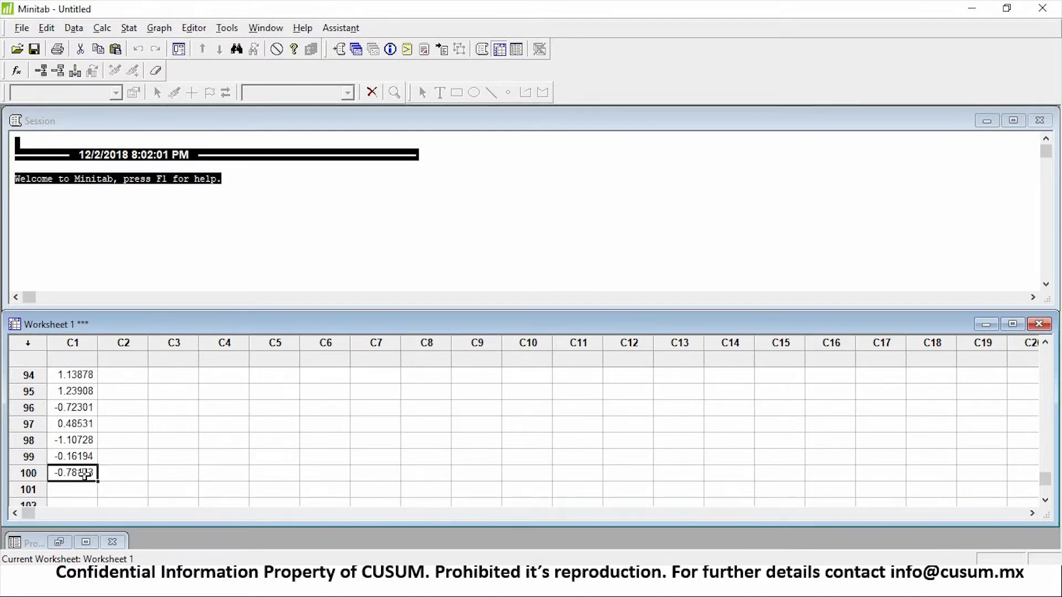
{"action": "scroll", "coordinate": [83, 472], "scroll_direction": "up", "scroll_amount": 14}
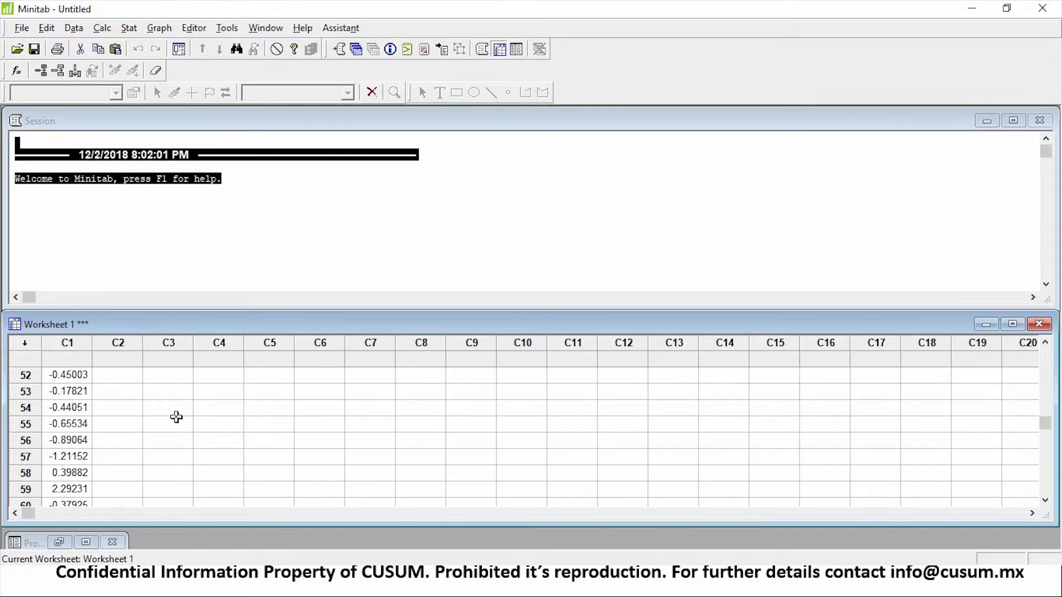
{"action": "scroll", "coordinate": [57, 439], "scroll_direction": "up", "scroll_amount": 17}
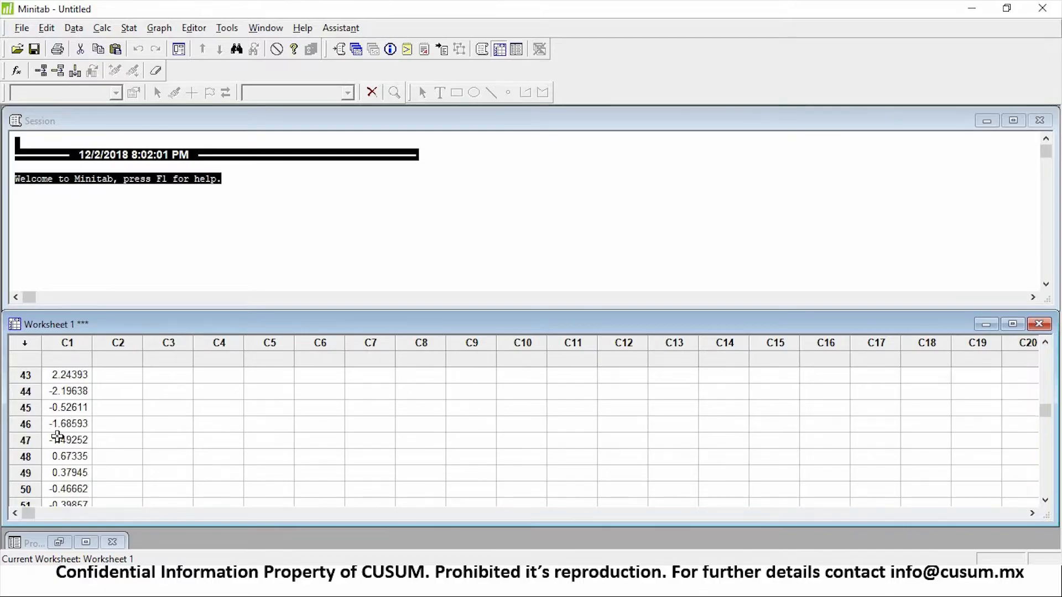
- Name column C1 "Normal 100"
{"action": "left_click", "coordinate": [58, 362]}
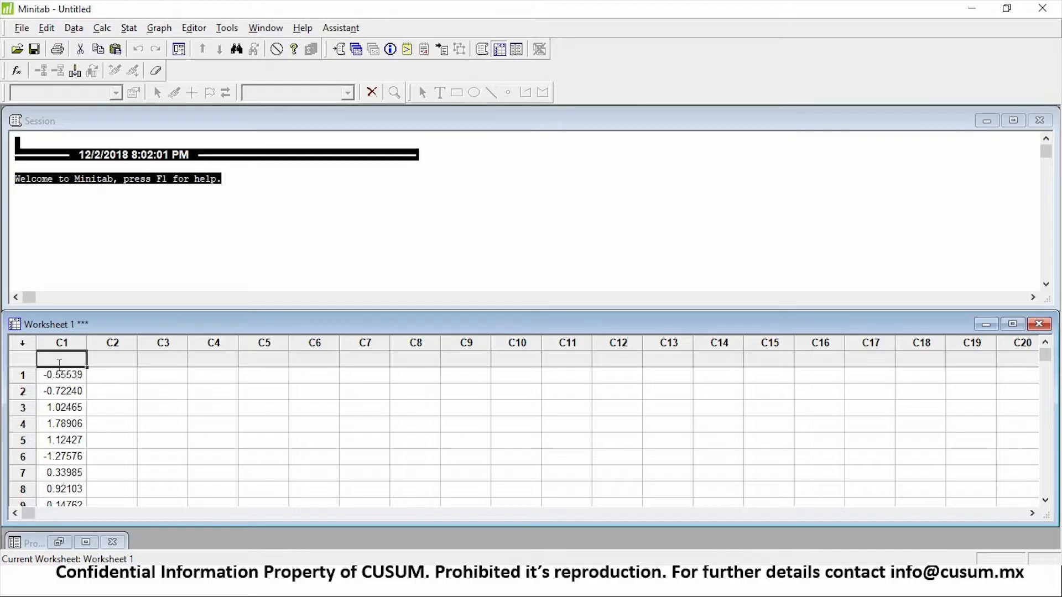
{"action": "type", "text": "Normal 100"}
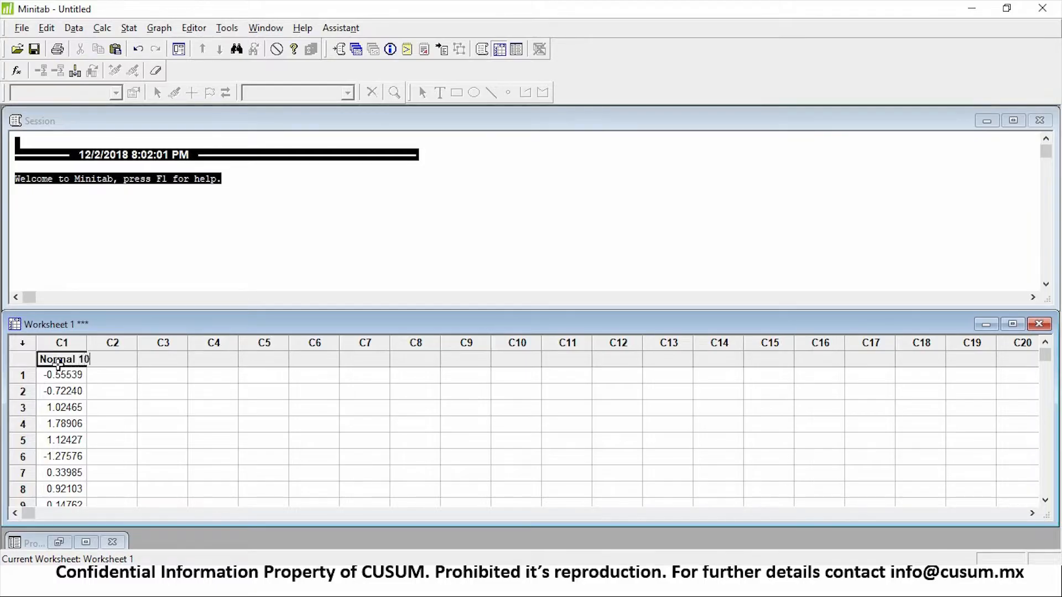
{"action": "key", "text": "Return"}
{"action": "left_click", "coordinate": [88, 360]}
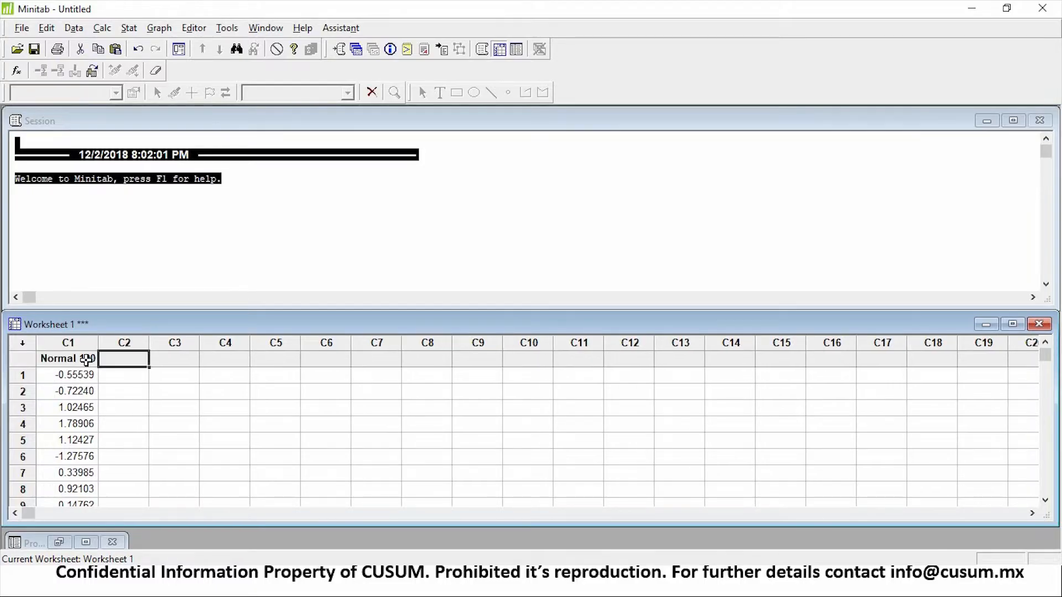
{"action": "left_click", "coordinate": [83, 355]}
{"action": "left_click", "coordinate": [90, 343]}
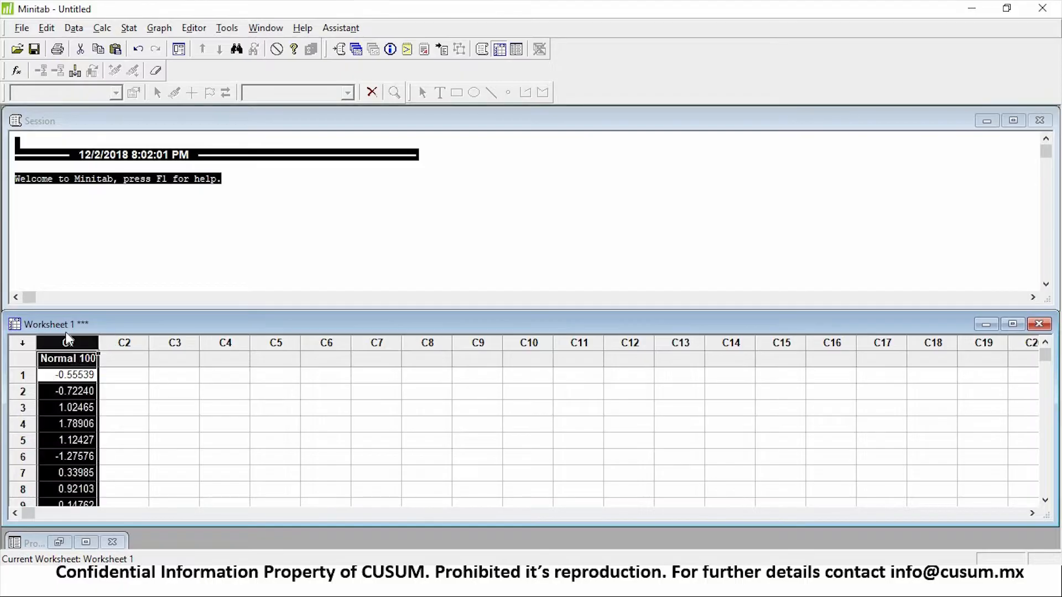
{"action": "left_click", "coordinate": [122, 360]}
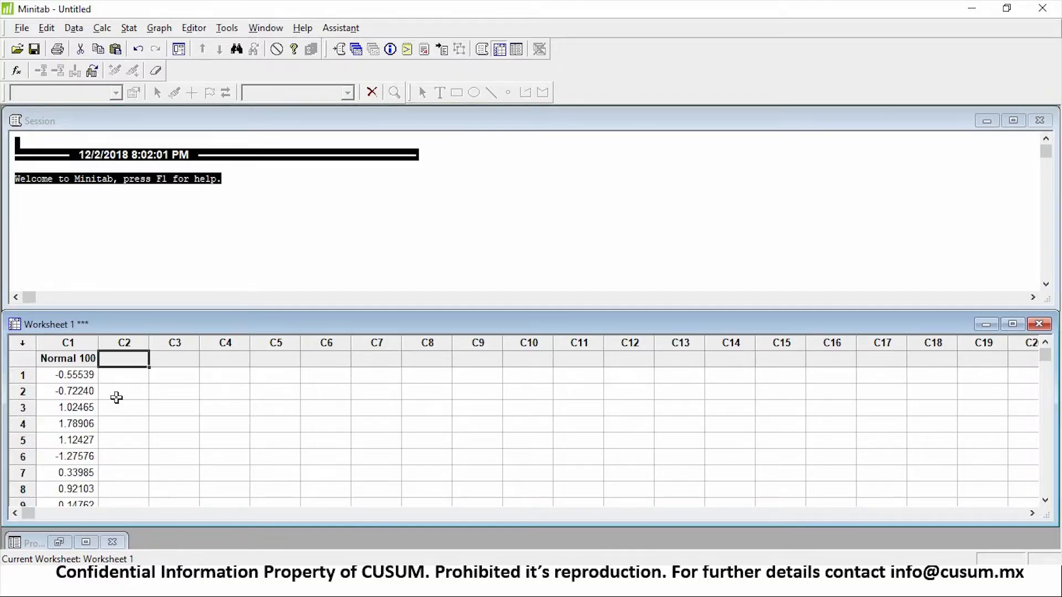
- Generate 1000 rows of normally distributed random data in column C2, with mean 0.0 and standard deviation 1.0
{"action": "left_click", "coordinate": [74, 27]}
{"action": "mouse_move", "coordinate": [101, 29]}
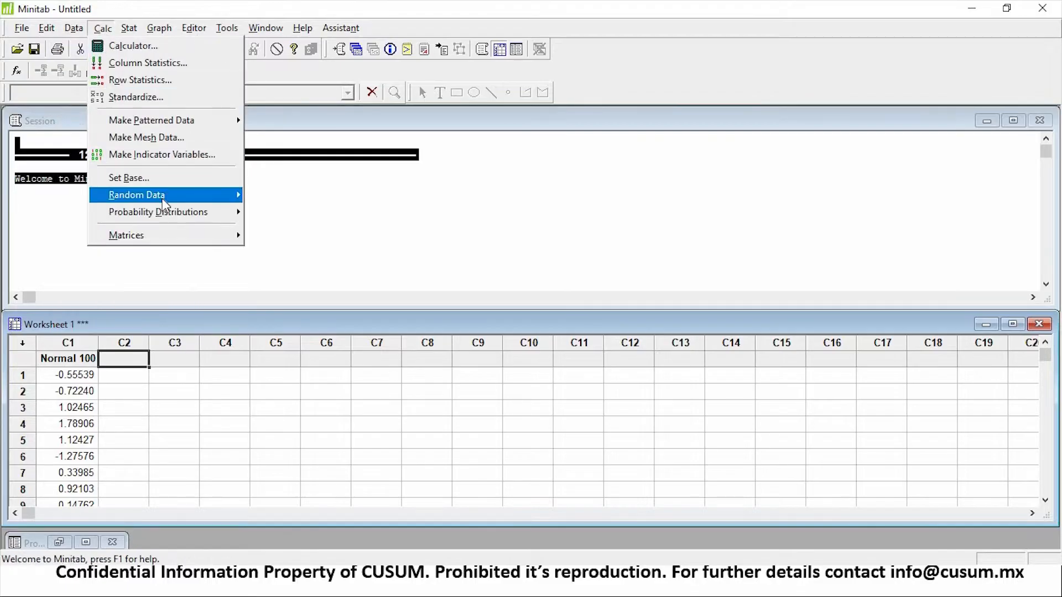
{"action": "mouse_move", "coordinate": [165, 204]}
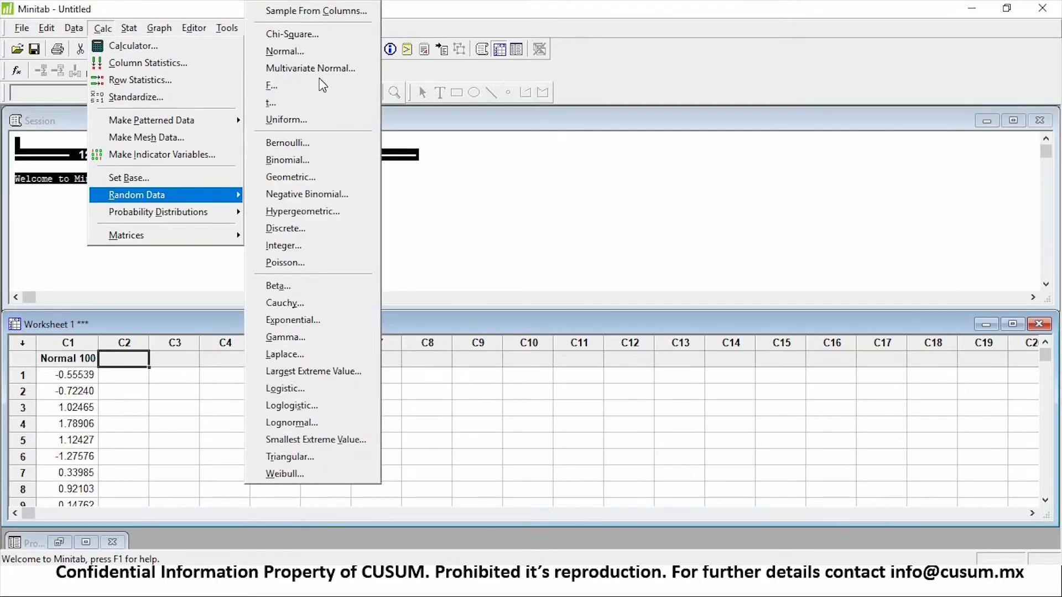
{"action": "left_click", "coordinate": [319, 51]}
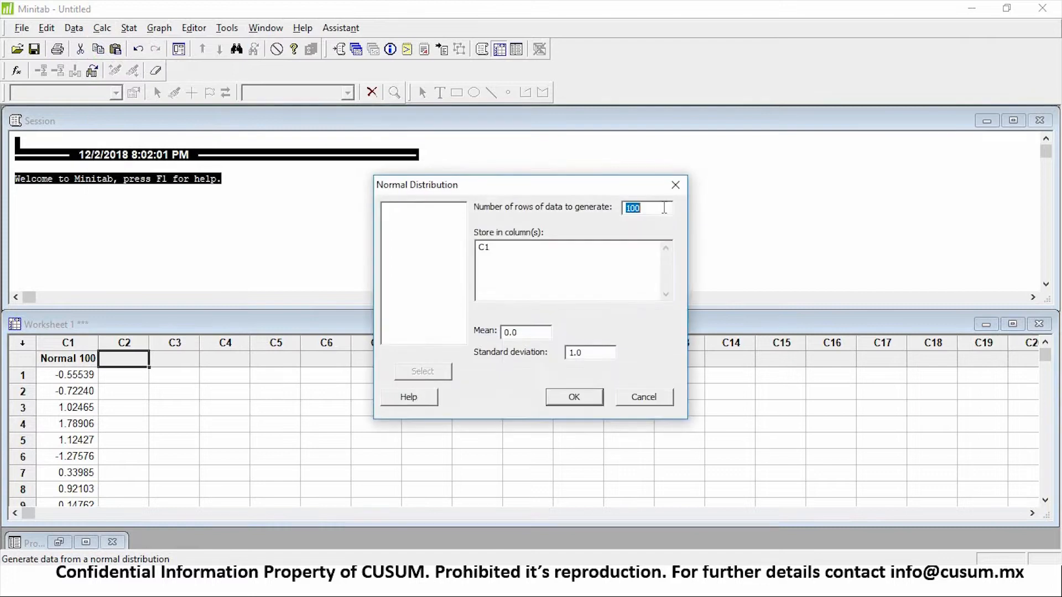
{"action": "left_click", "coordinate": [664, 208]}
{"action": "type", "text": "0"}
{"action": "key", "text": "Tab"}
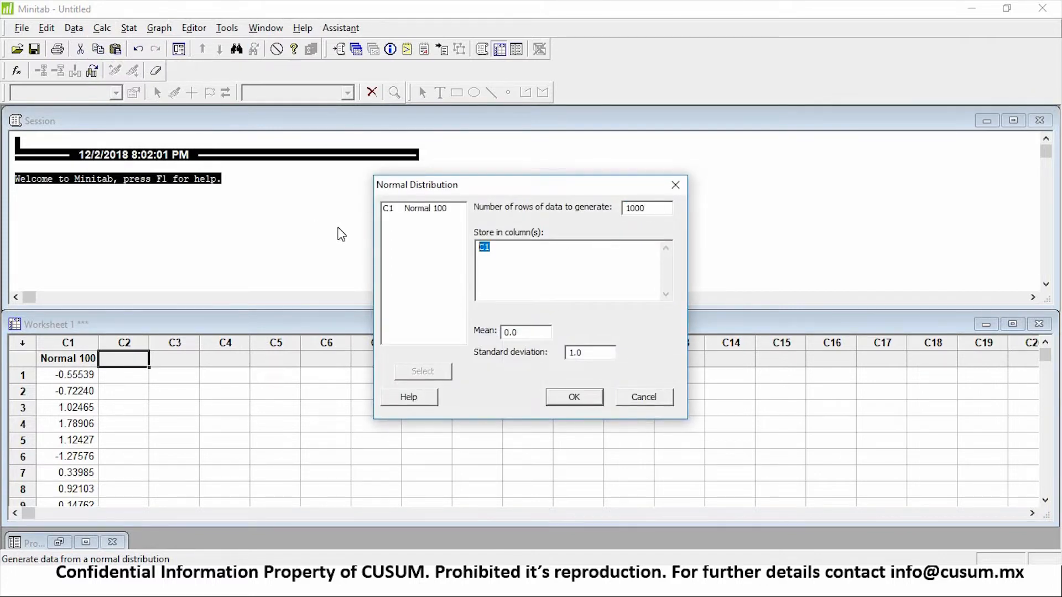
{"action": "type", "text": "C2"}
{"action": "key", "text": "Tab"}
{"action": "key", "text": "Tab"}
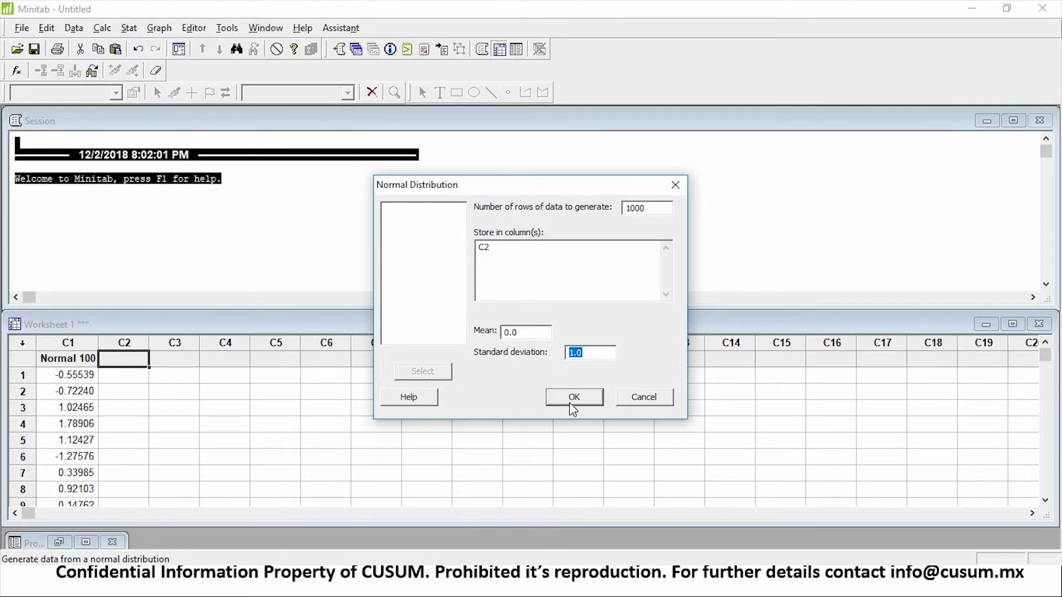
{"action": "left_click", "coordinate": [574, 400]}
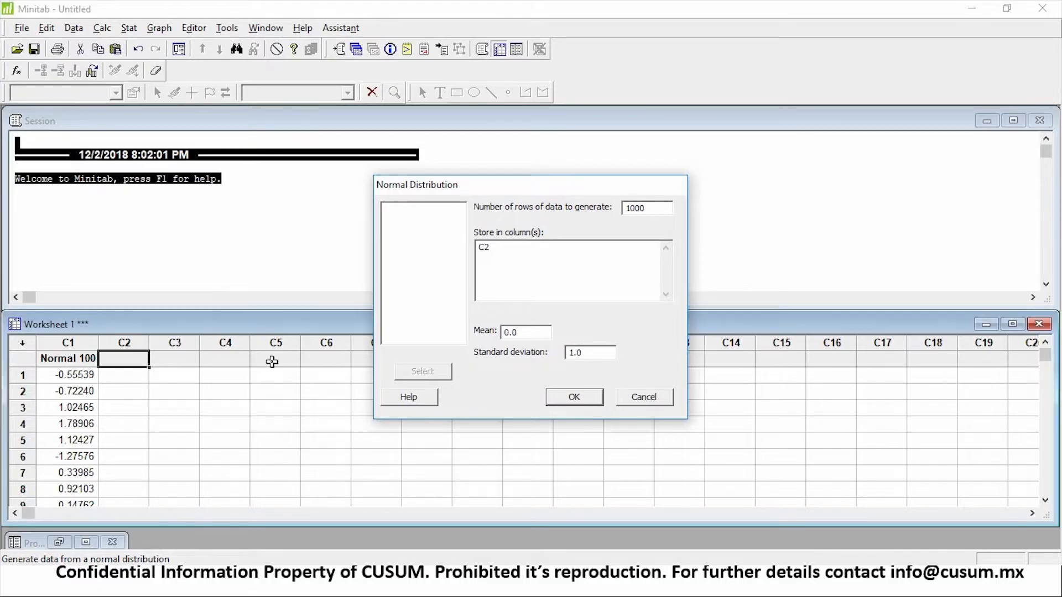
- Name column C2 "Normal 1000"
{"action": "type", "text": "Normal"}
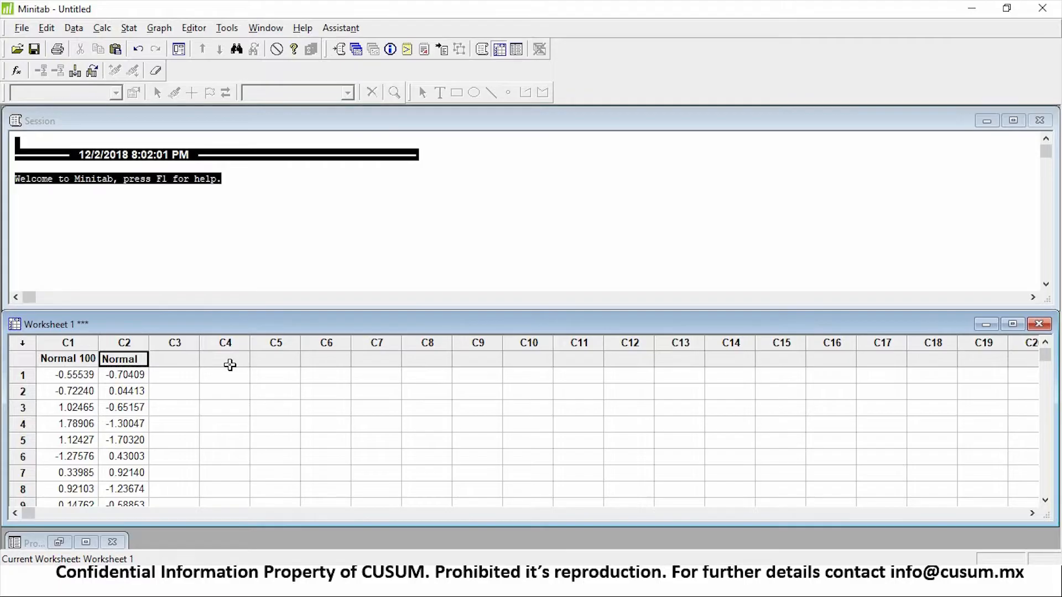
{"action": "type", "text": " 1000"}
{"action": "key", "text": "Return"}
{"action": "key", "text": "Right"}
{"action": "key", "text": "Up"}
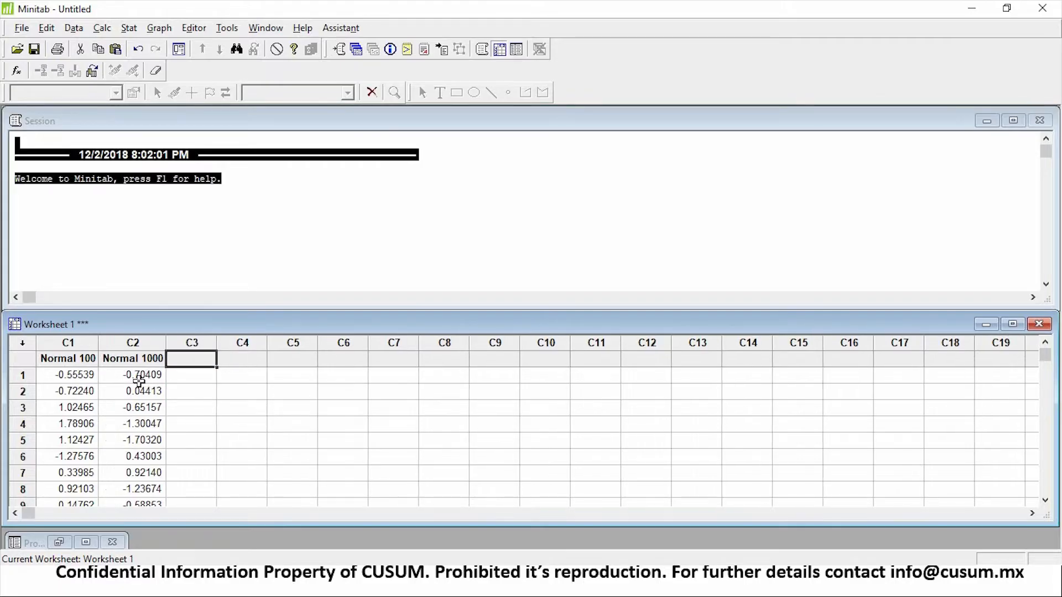
- Look through the generated values in column C2, and name column C3 "Normal 10000"
{"action": "scroll", "coordinate": [188, 433], "scroll_direction": "down", "scroll_amount": 20}
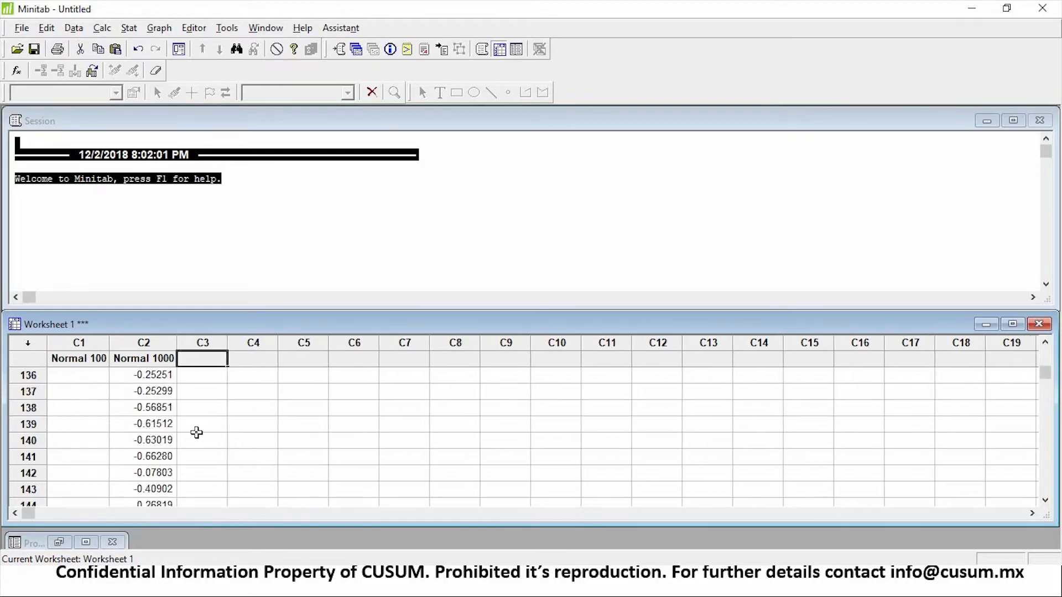
{"action": "scroll", "coordinate": [197, 433], "scroll_direction": "down", "scroll_amount": 20}
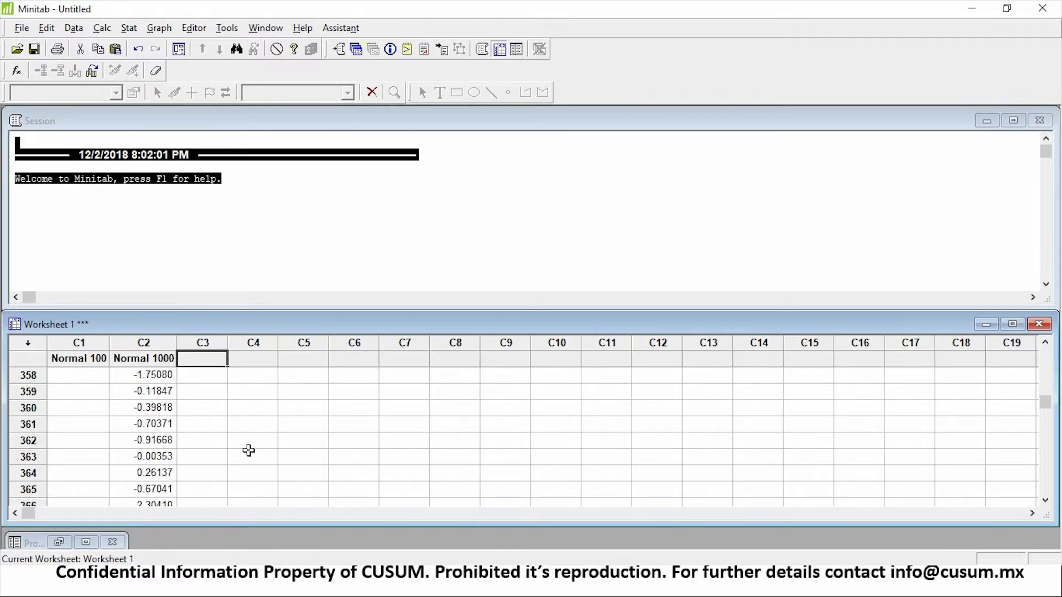
{"action": "scroll", "coordinate": [249, 451], "scroll_direction": "down", "scroll_amount": 17}
{"action": "left_click_drag", "start_coordinate": [1045, 402], "coordinate": [1045, 352]}
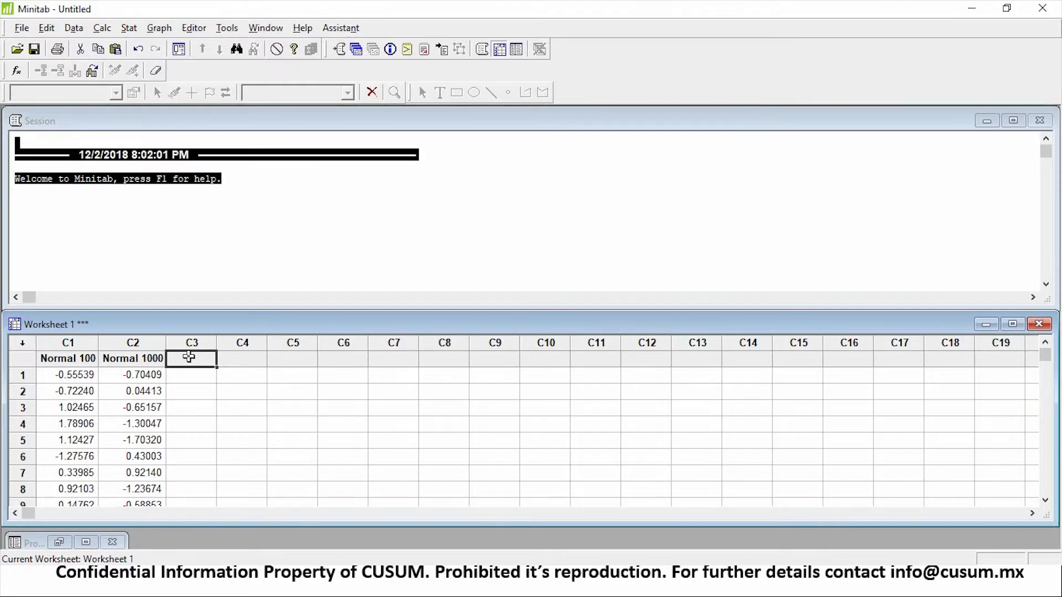
{"action": "type", "text": "Normal"}
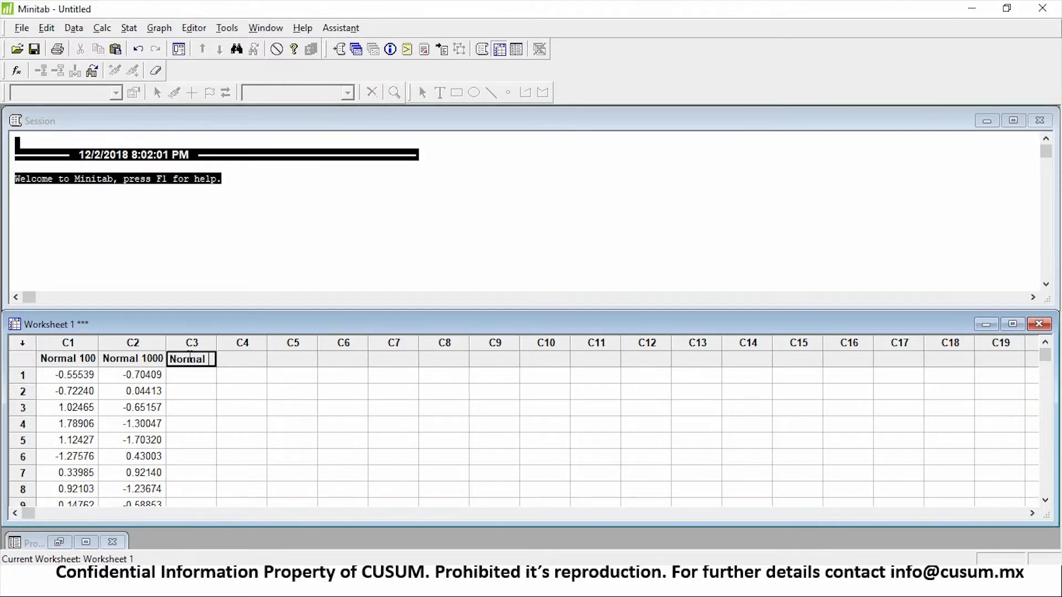
{"action": "type", "text": " 10000"}
{"action": "key", "text": "Return"}
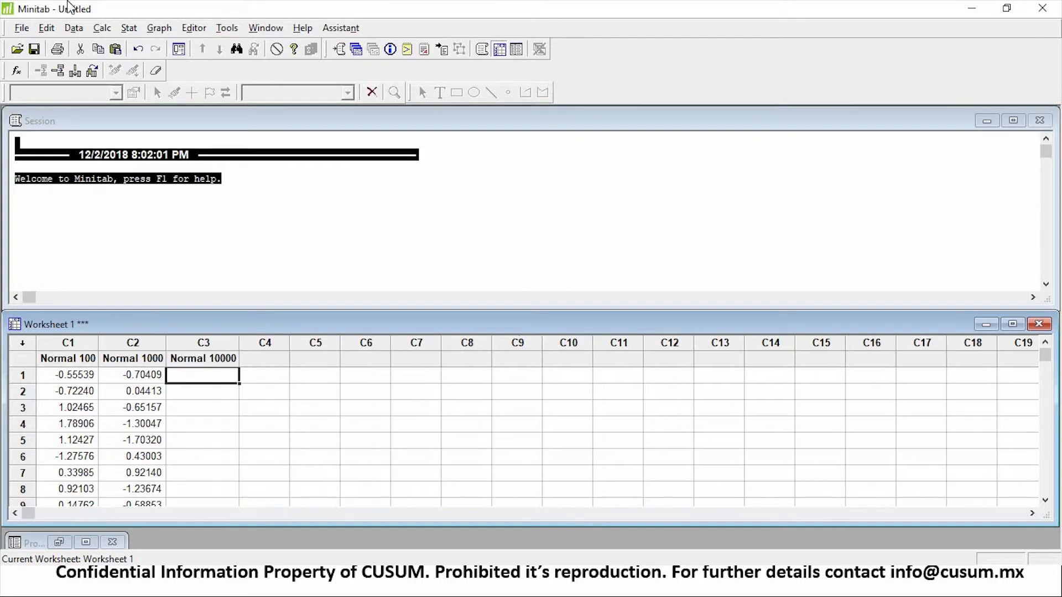
- Generate normally distributed random data with mean 0.0 and standard deviation 1.0 in column C3
{"action": "left_click", "coordinate": [103, 28]}
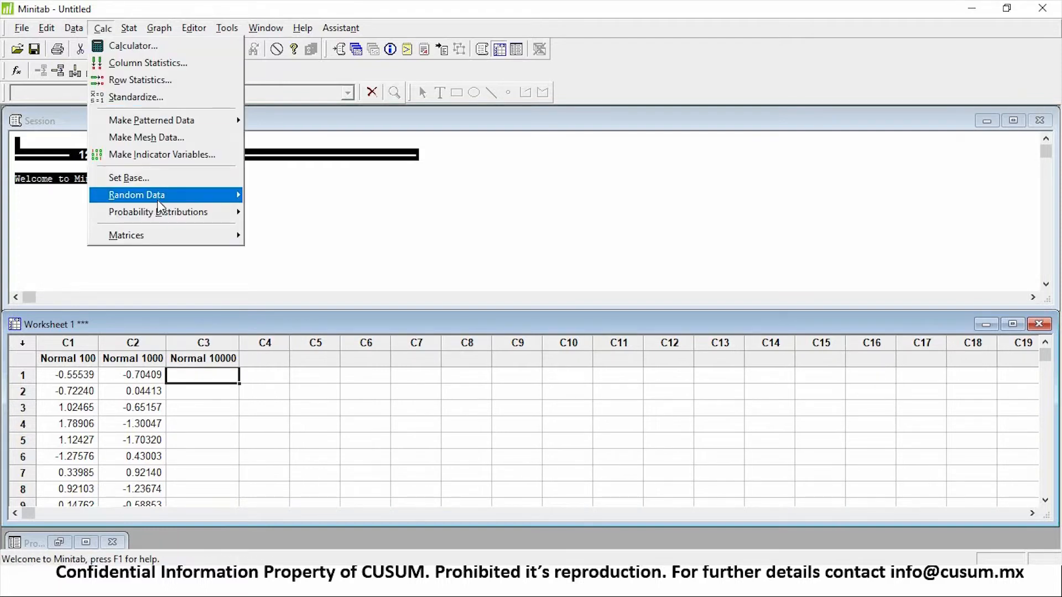
{"action": "mouse_move", "coordinate": [166, 194]}
{"action": "left_click", "coordinate": [282, 51]}
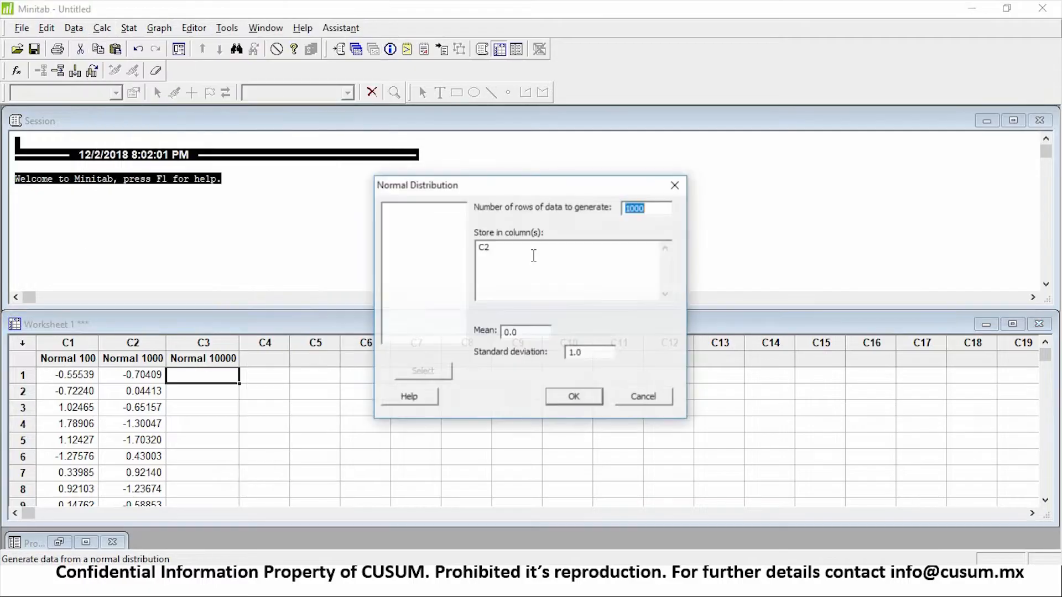
{"action": "key", "text": "Tab"}
{"action": "type", "text": "C3"}
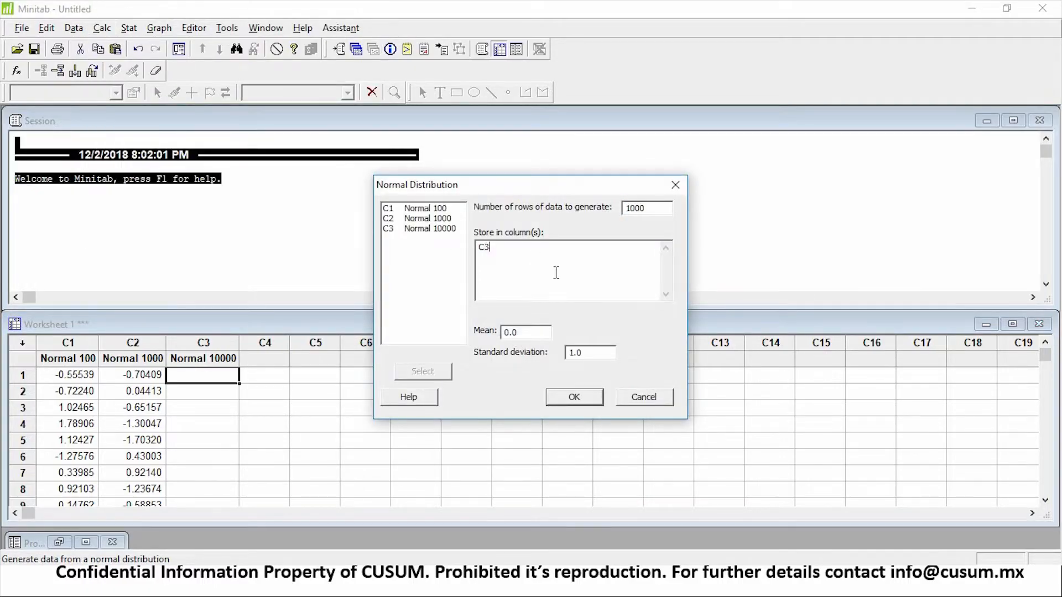
{"action": "left_click", "coordinate": [570, 397]}
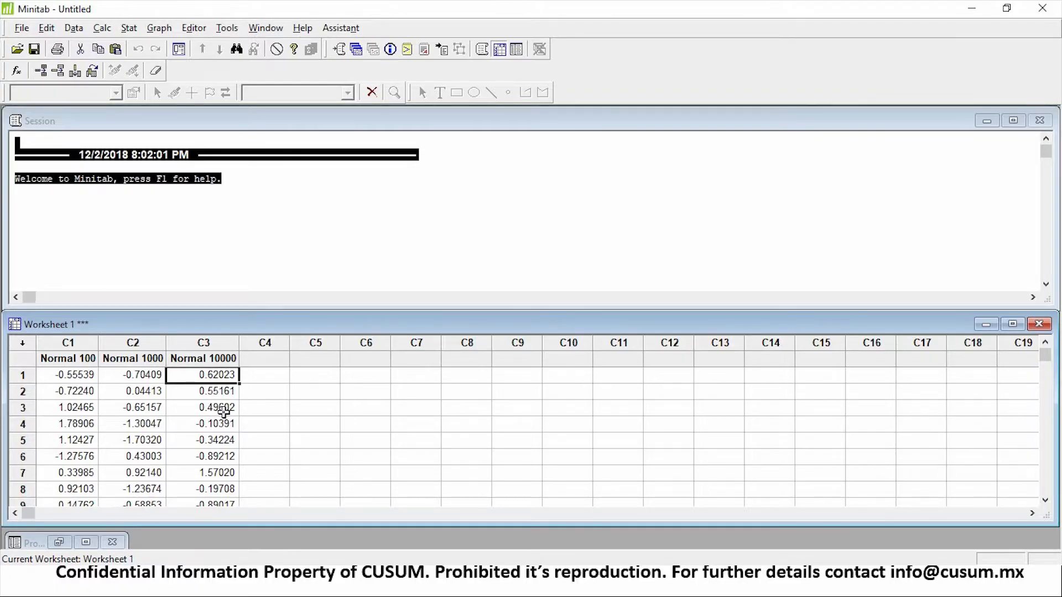
{"action": "left_click", "coordinate": [87, 359]}
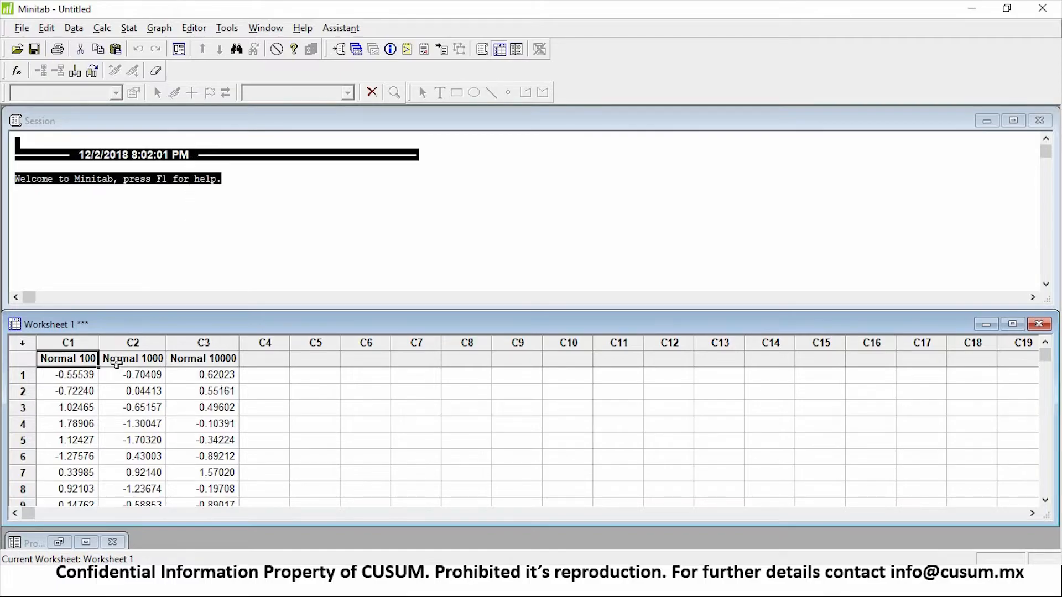
{"action": "left_click", "coordinate": [69, 343]}
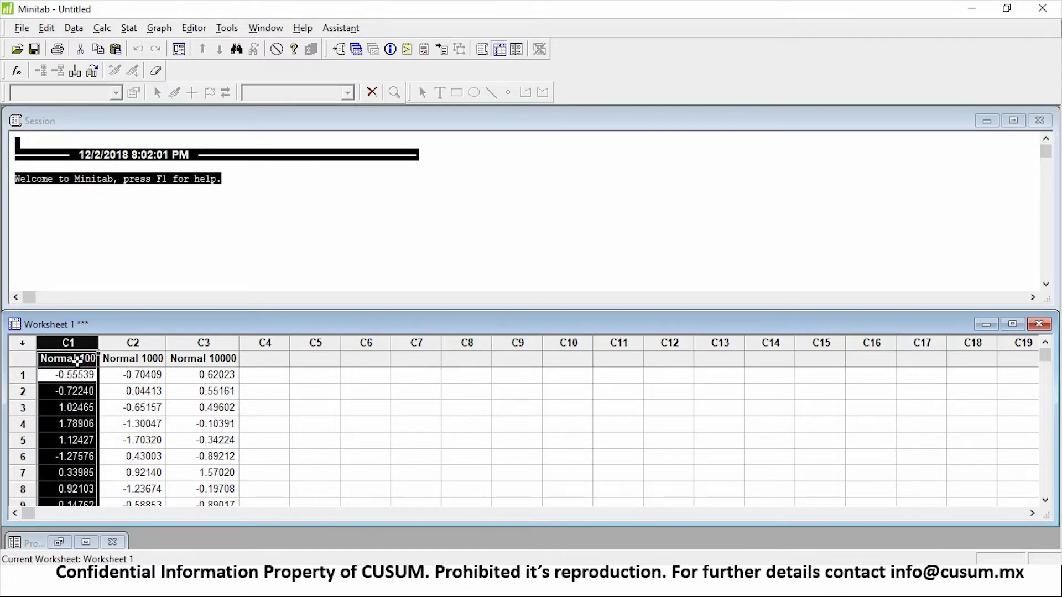
{"action": "left_click", "coordinate": [74, 360]}
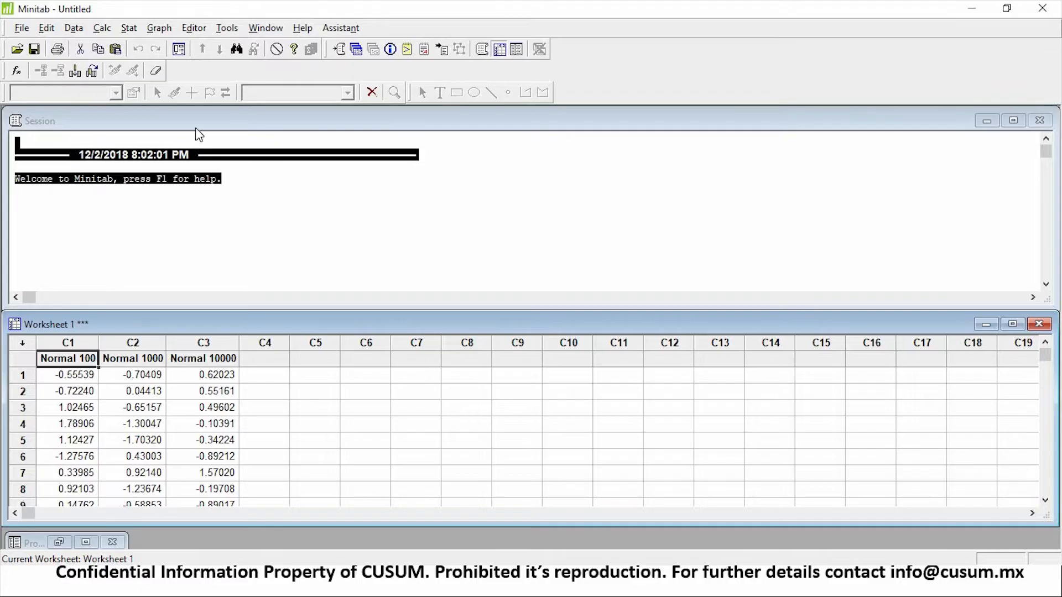
- Create a simple histogram of the Normal 100 column and move its graph window clear of the first worksheet columns
{"action": "left_click", "coordinate": [158, 29]}
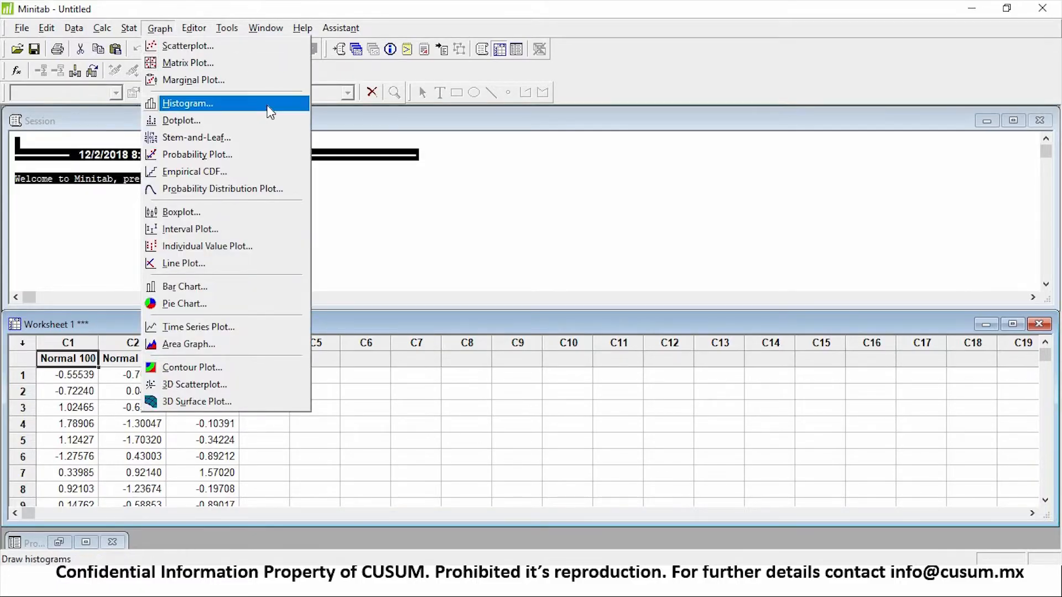
{"action": "left_click", "coordinate": [269, 108]}
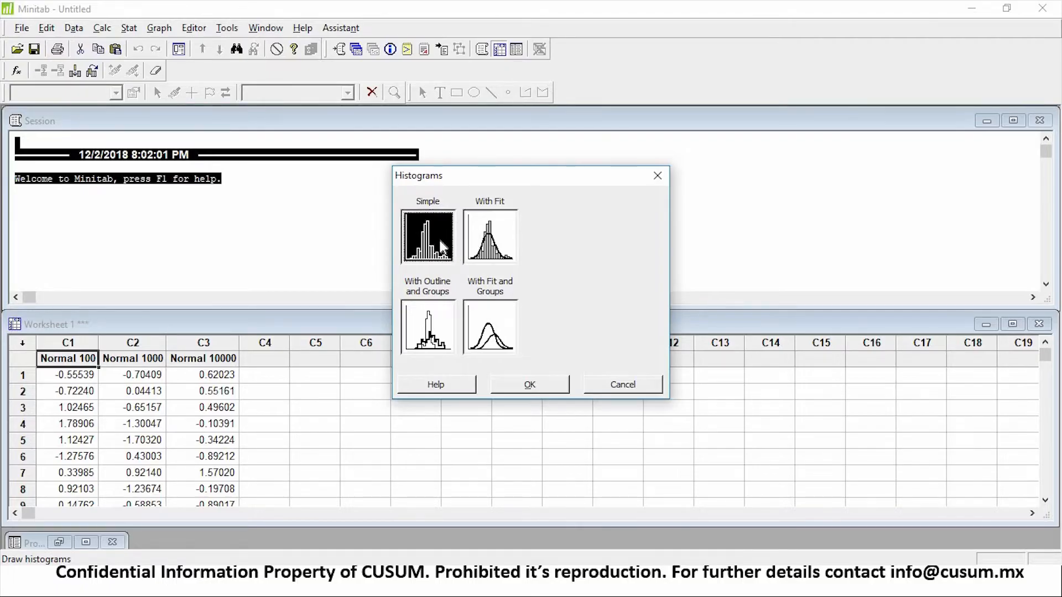
{"action": "left_click", "coordinate": [530, 386]}
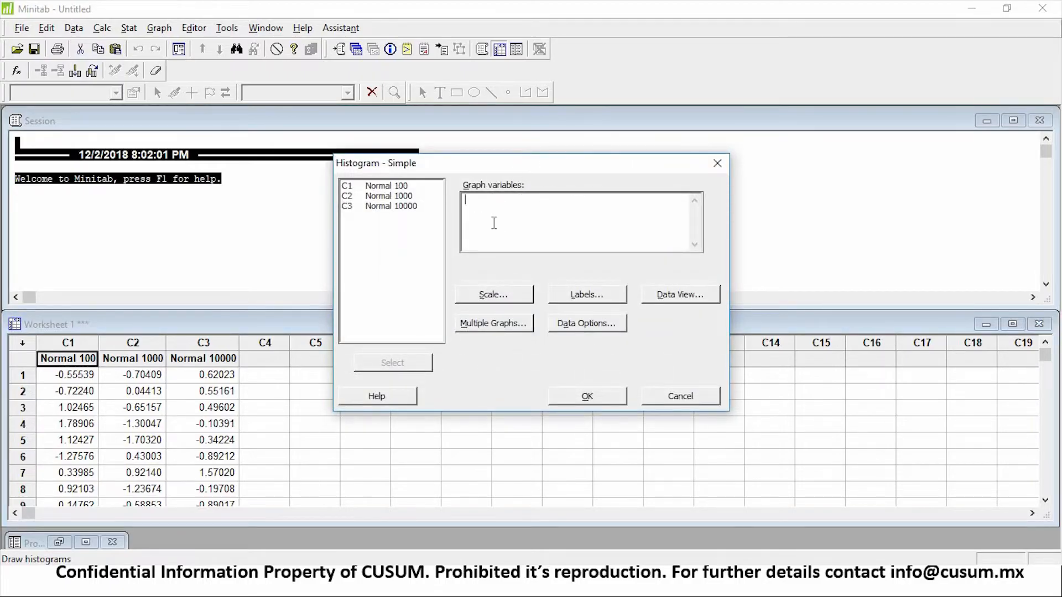
{"action": "left_click", "coordinate": [396, 185]}
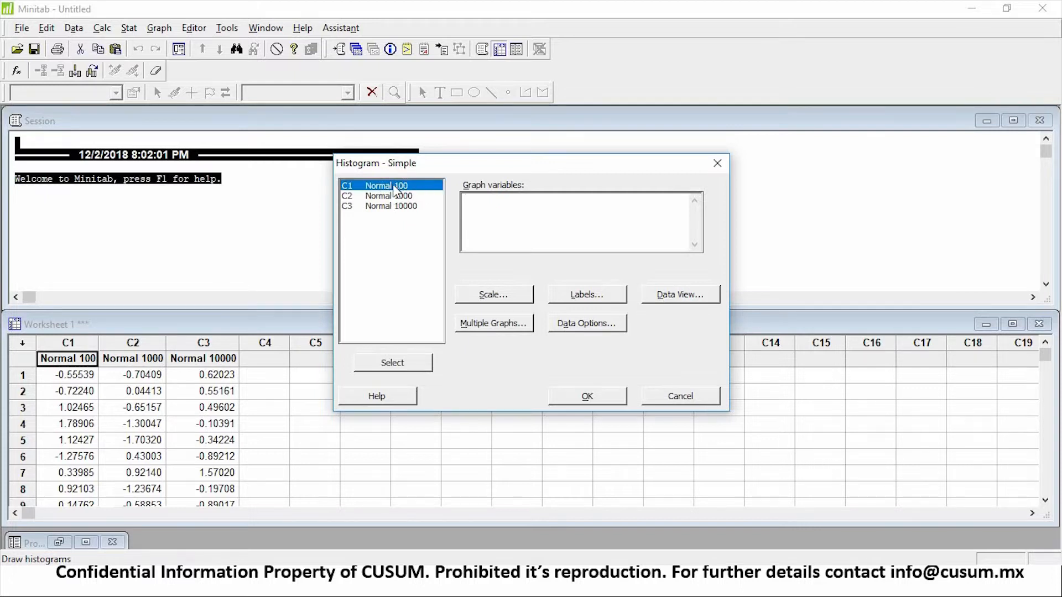
{"action": "double_click", "coordinate": [394, 188]}
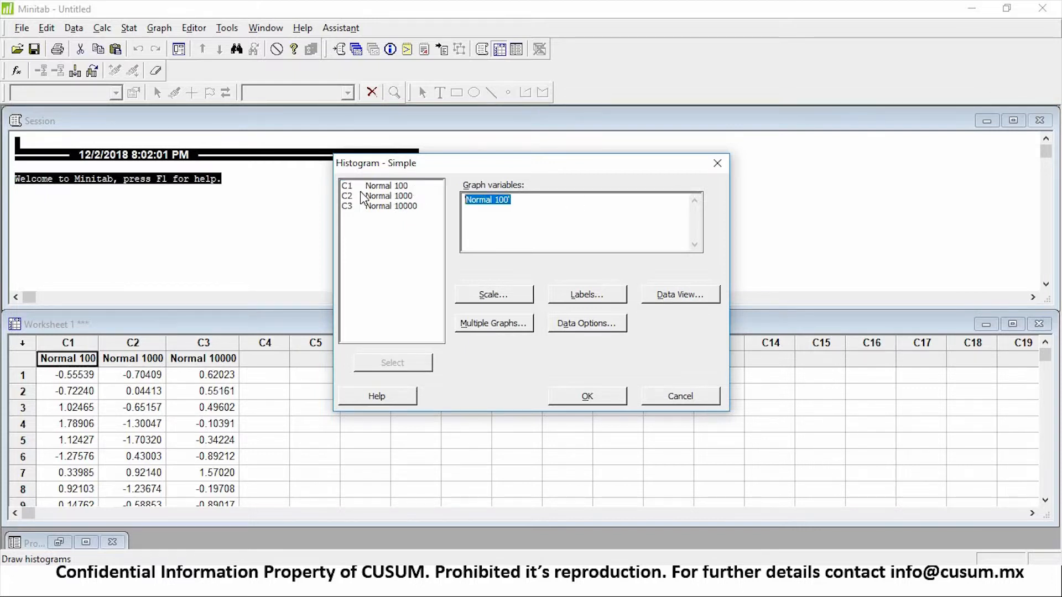
{"action": "key", "text": "Delete"}
{"action": "left_click", "coordinate": [411, 330]}
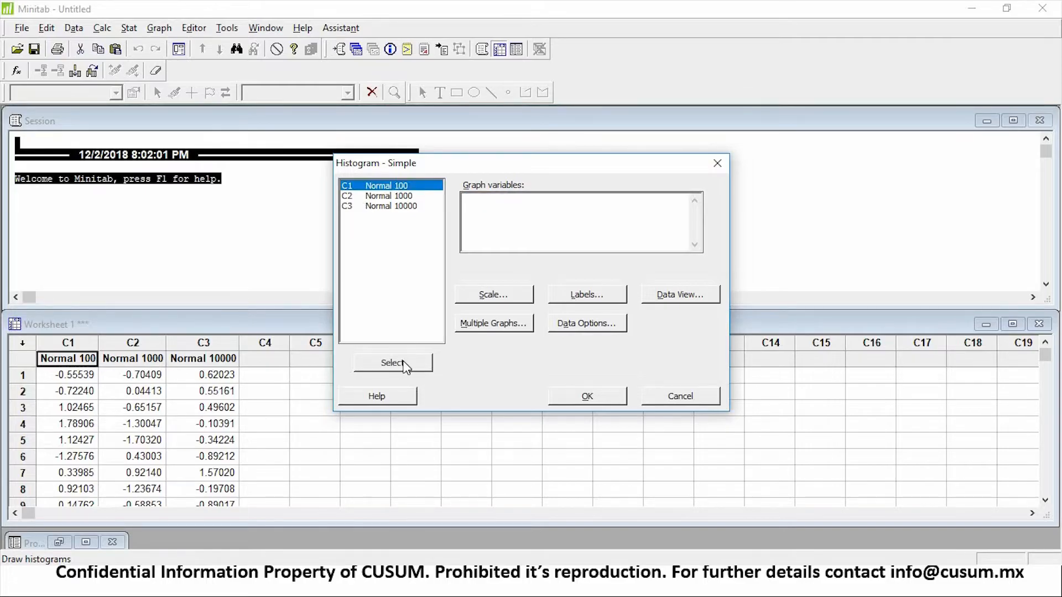
{"action": "left_click", "coordinate": [393, 362]}
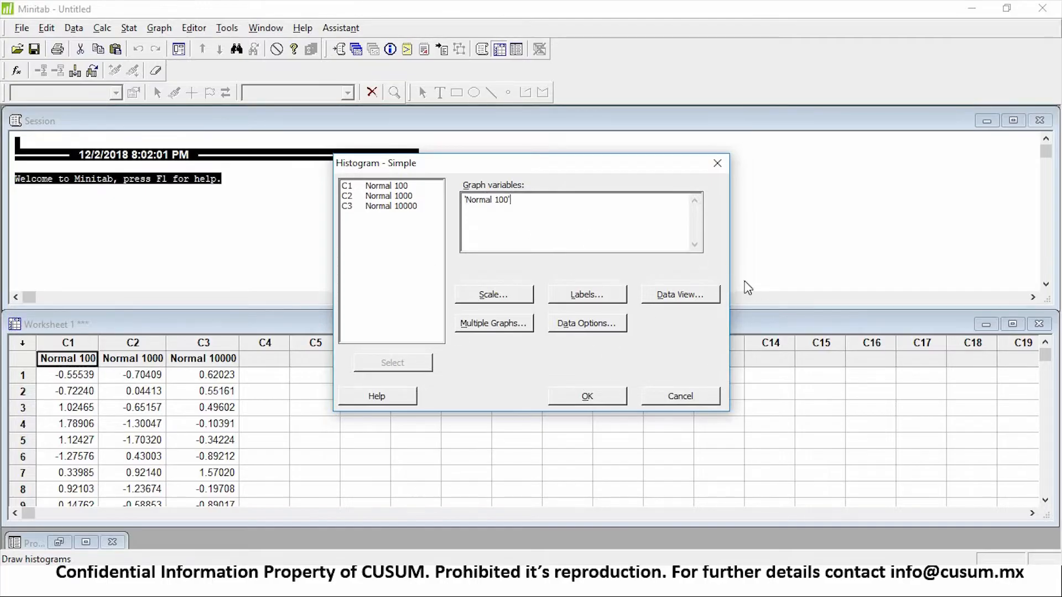
{"action": "left_click", "coordinate": [588, 397]}
{"action": "left_click_drag", "start_coordinate": [243, 121], "coordinate": [691, 145]}
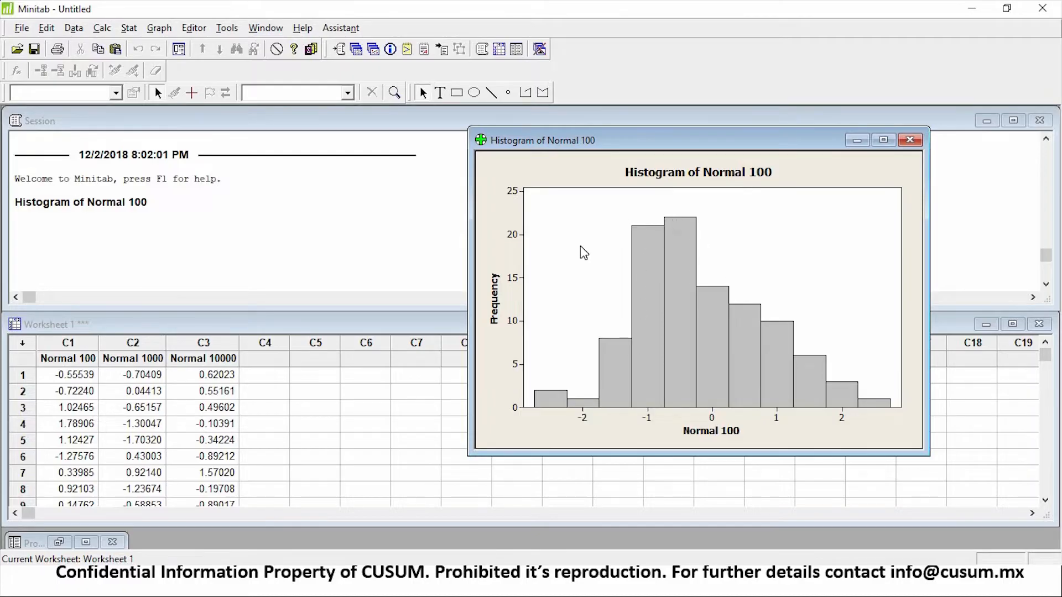
- Try a reference line at Y value 0 on the Normal 100 histogram, and delete it
{"action": "left_click", "coordinate": [711, 410]}
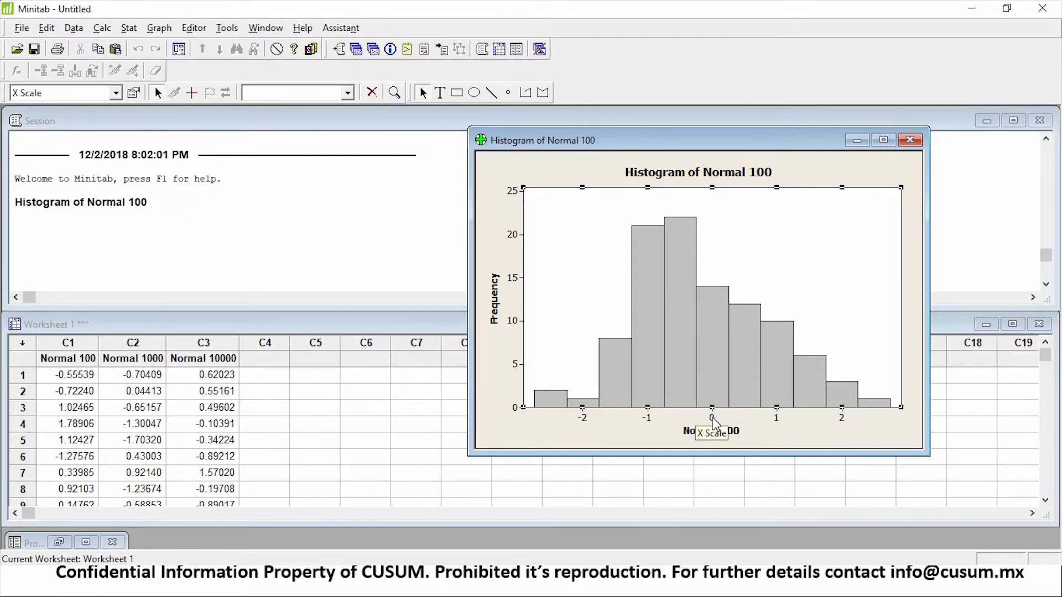
{"action": "right_click", "coordinate": [713, 421]}
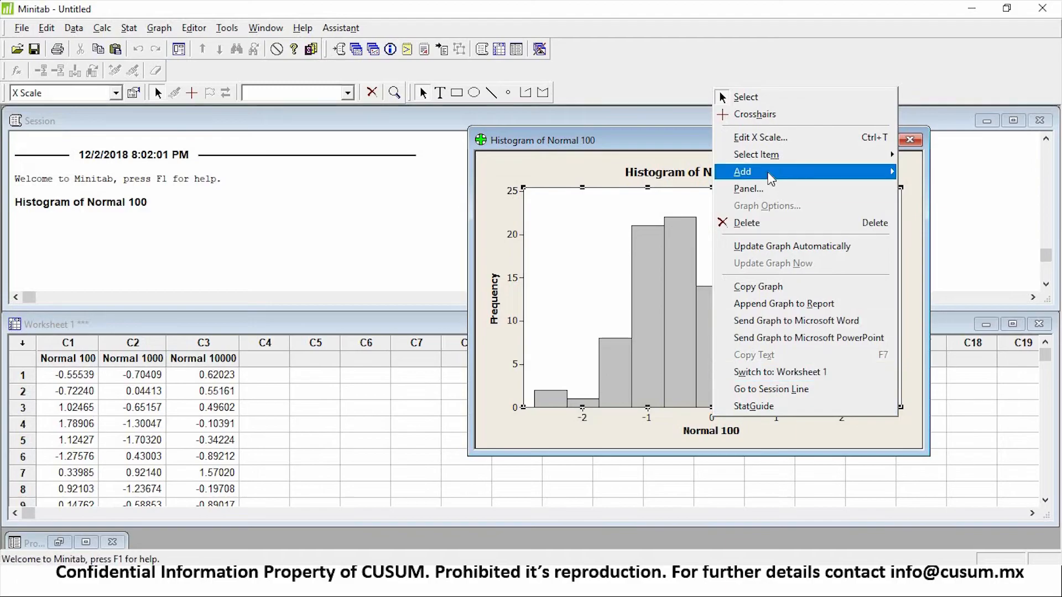
{"action": "mouse_move", "coordinate": [769, 173]}
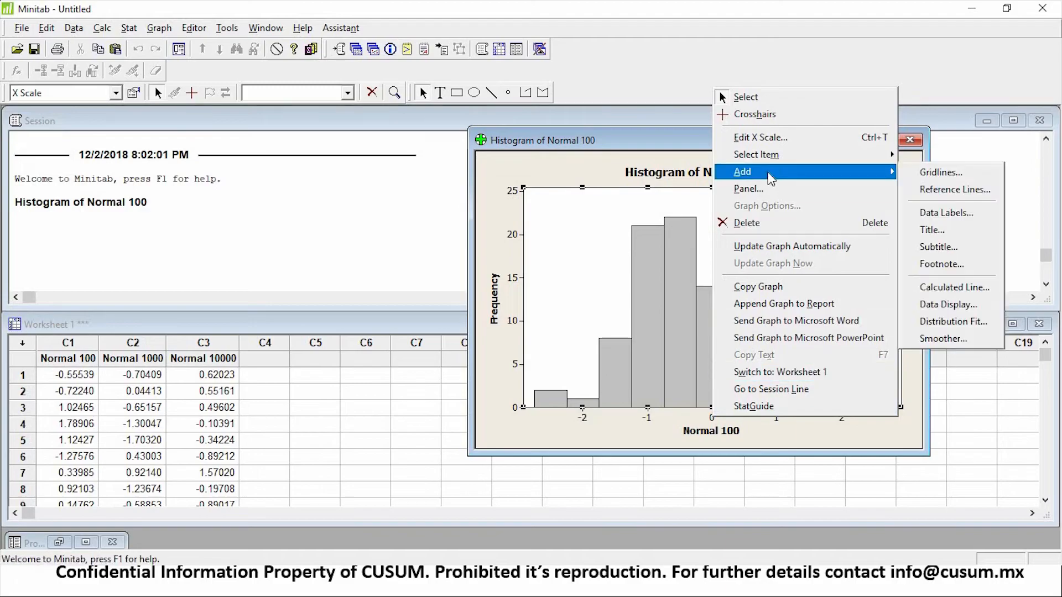
{"action": "left_click", "coordinate": [983, 192]}
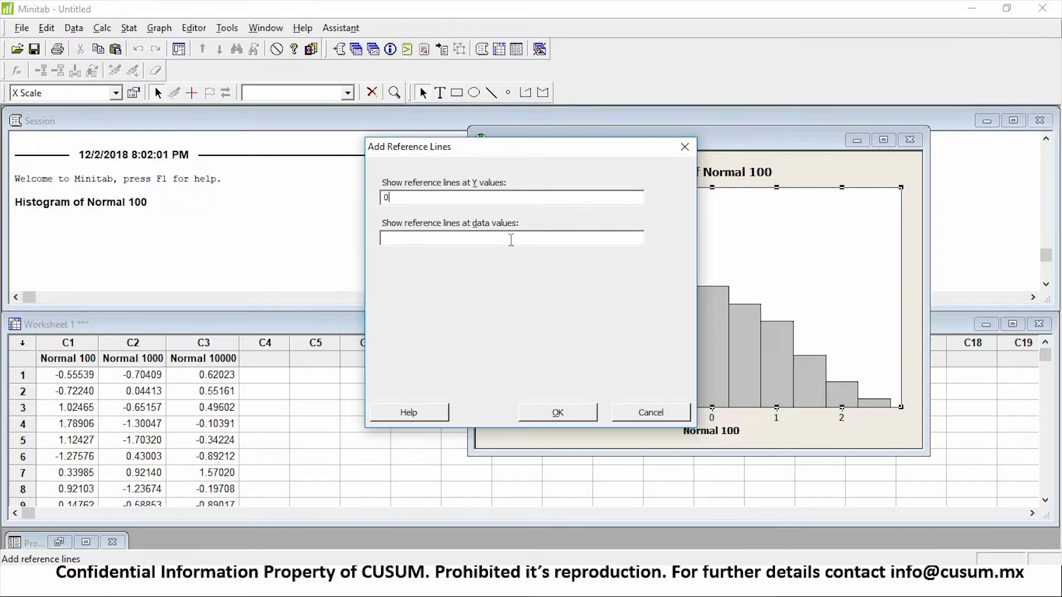
{"action": "left_click", "coordinate": [559, 414]}
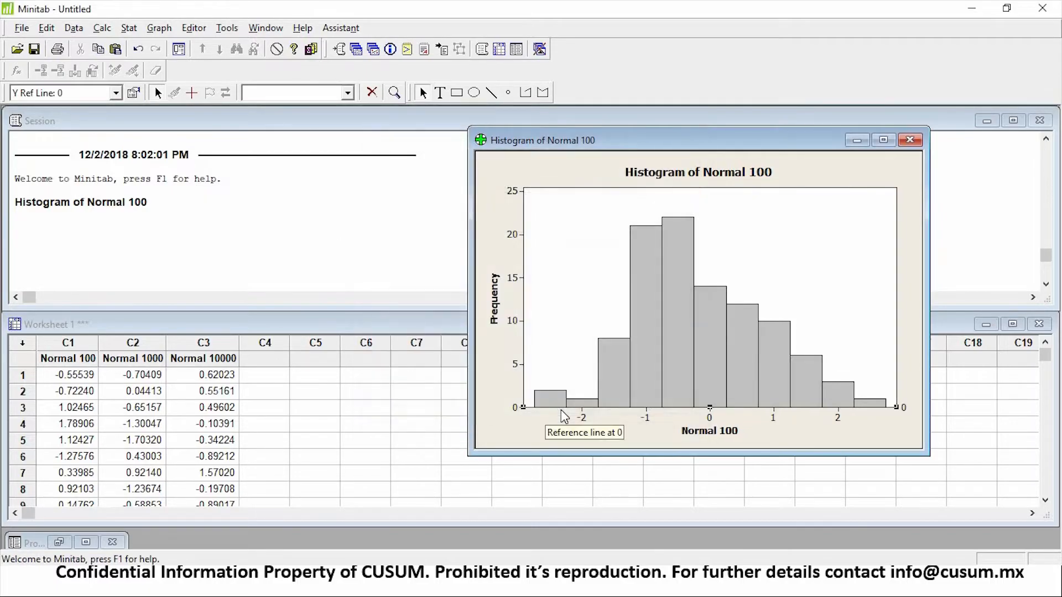
{"action": "left_click", "coordinate": [918, 407]}
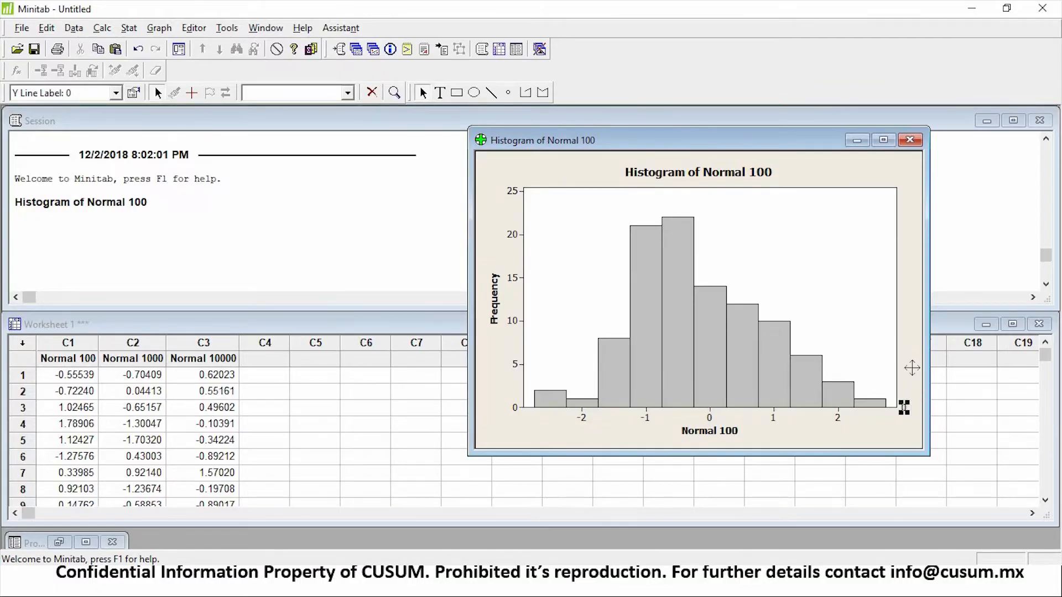
{"action": "left_click", "coordinate": [910, 406]}
{"action": "left_click", "coordinate": [904, 407]}
{"action": "key", "text": "Delete"}
- Add a reference line at data value 0 to the Normal 100 histogram
{"action": "left_click", "coordinate": [712, 412]}
{"action": "right_click", "coordinate": [711, 413]}
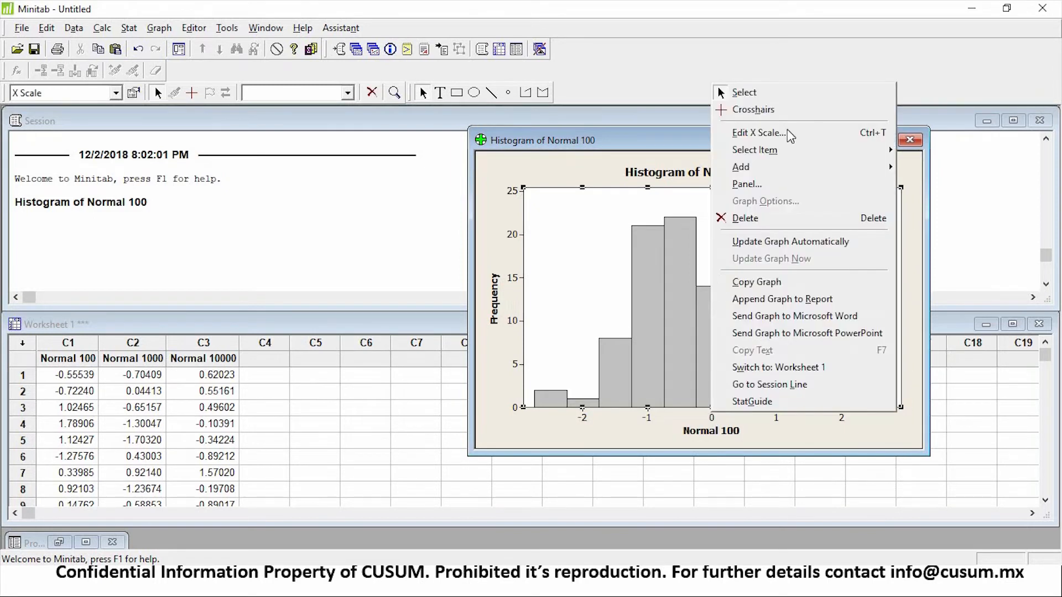
{"action": "mouse_move", "coordinate": [863, 167]}
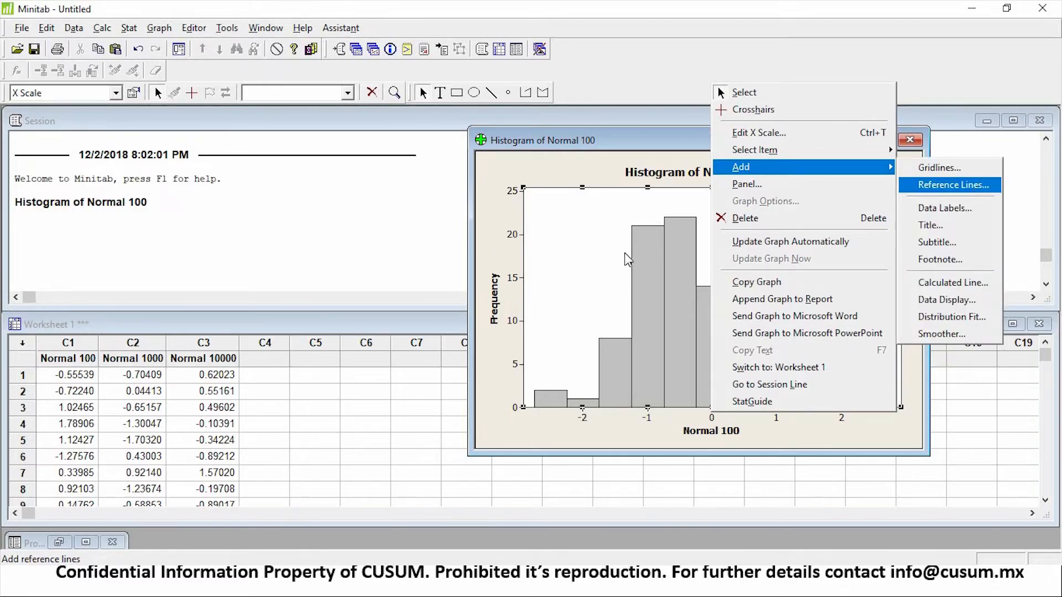
{"action": "left_click", "coordinate": [952, 185]}
{"action": "key", "text": "Tab"}
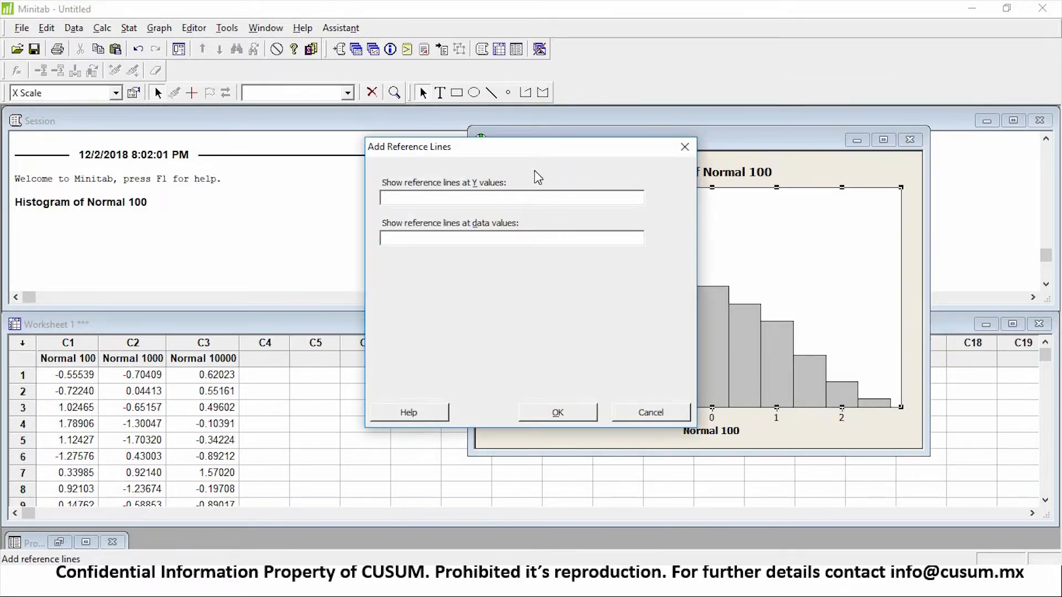
{"action": "type", "text": "0"}
{"action": "left_click", "coordinate": [573, 413]}
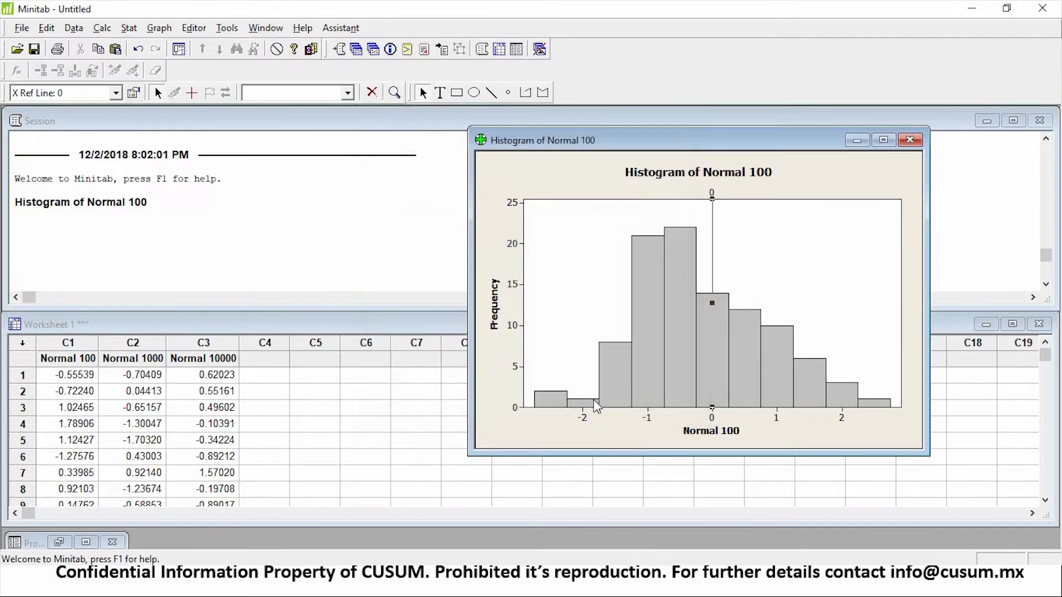
{"action": "left_click", "coordinate": [765, 176]}
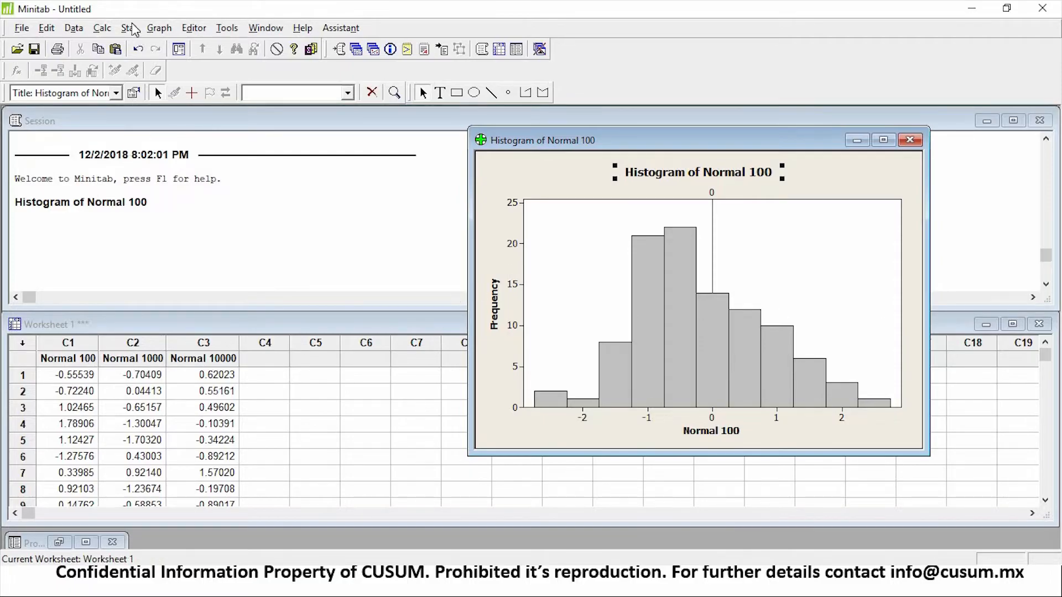
- Create a simple histogram with Normal 1000 as the only graph variable
{"action": "left_click", "coordinate": [159, 27]}
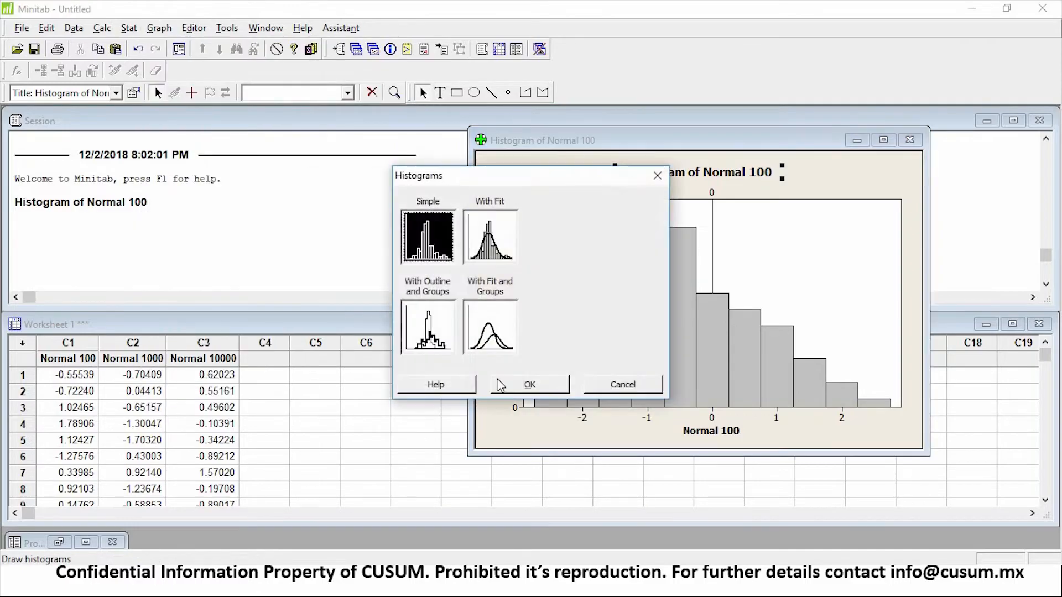
{"action": "left_click", "coordinate": [535, 388]}
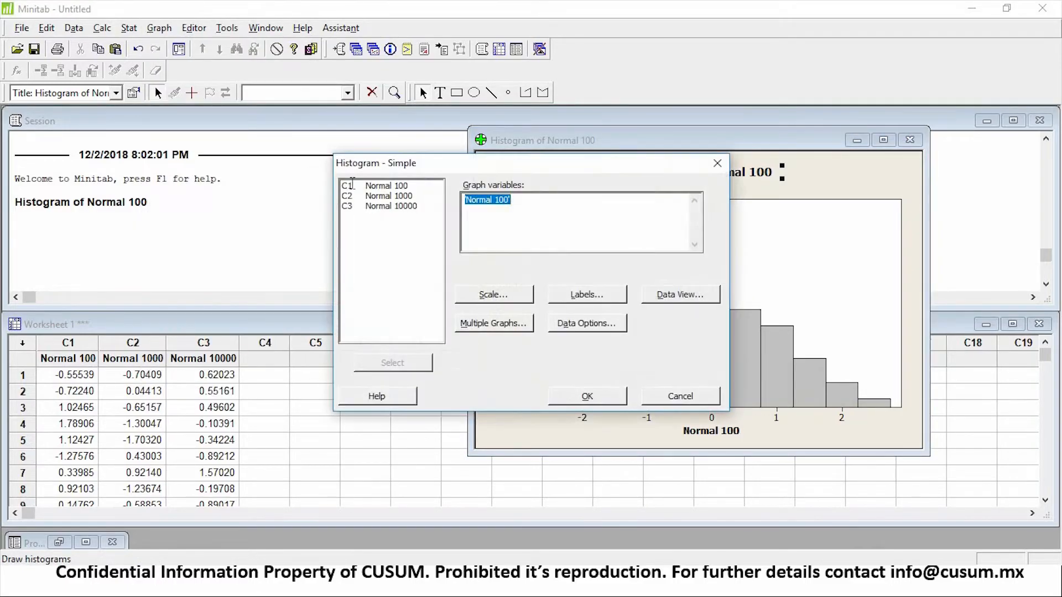
{"action": "key", "text": "Delete"}
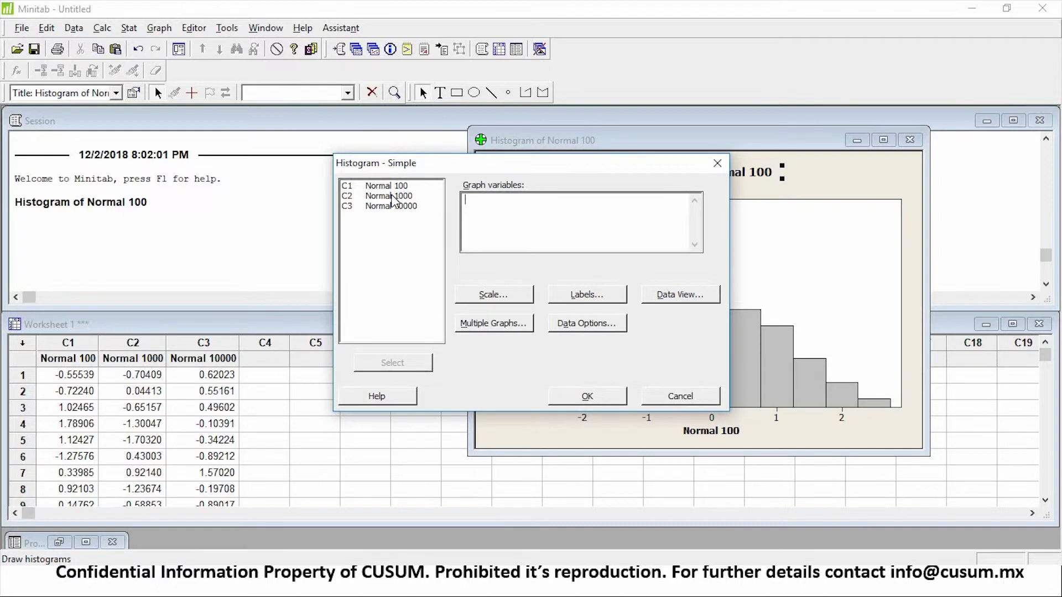
{"action": "double_click", "coordinate": [391, 197]}
{"action": "left_click", "coordinate": [598, 397]}
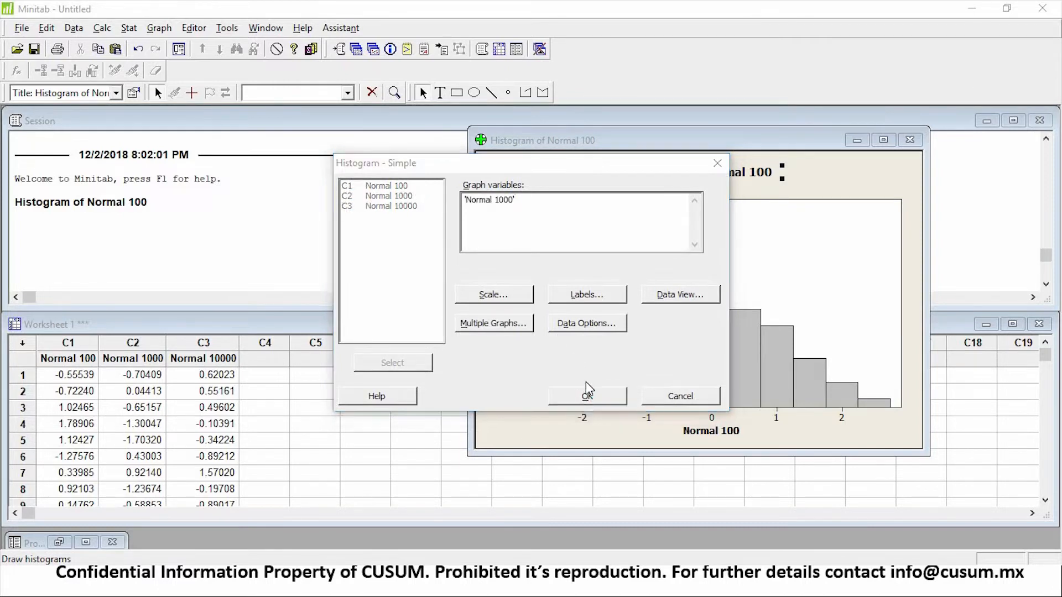
- Place the Normal 100 histogram beside the Normal 1000 histogram and select its single bar at -2
{"action": "left_click", "coordinate": [780, 435]}
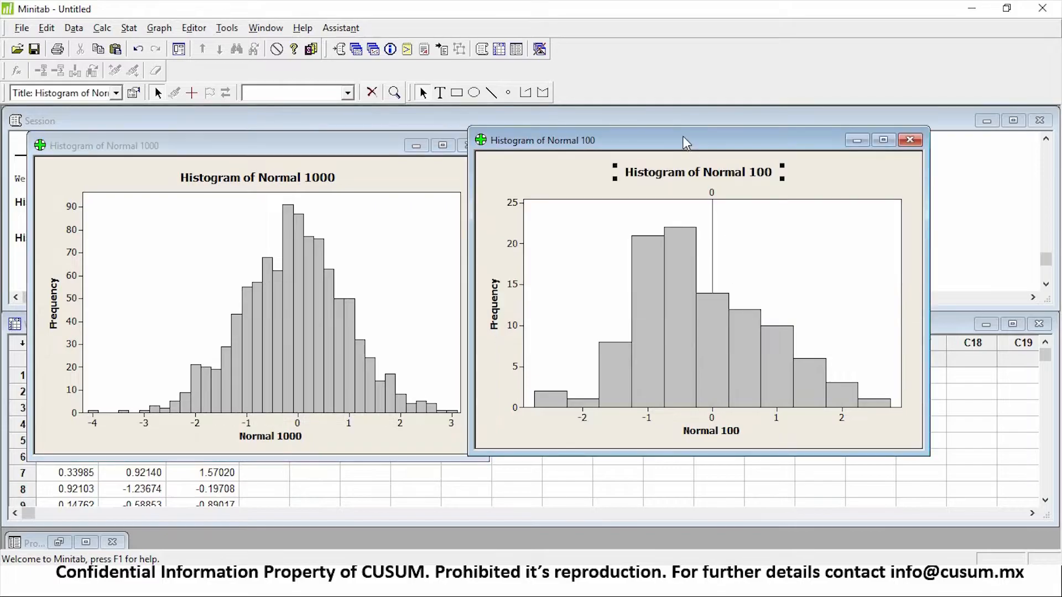
{"action": "left_click_drag", "start_coordinate": [749, 142], "coordinate": [808, 143]}
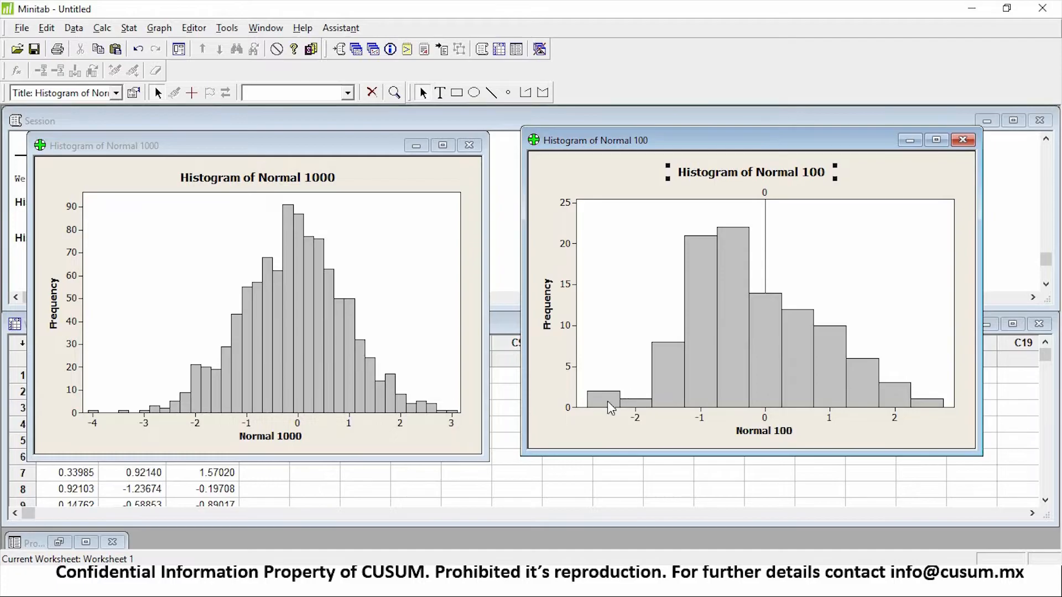
{"action": "left_click", "coordinate": [639, 403]}
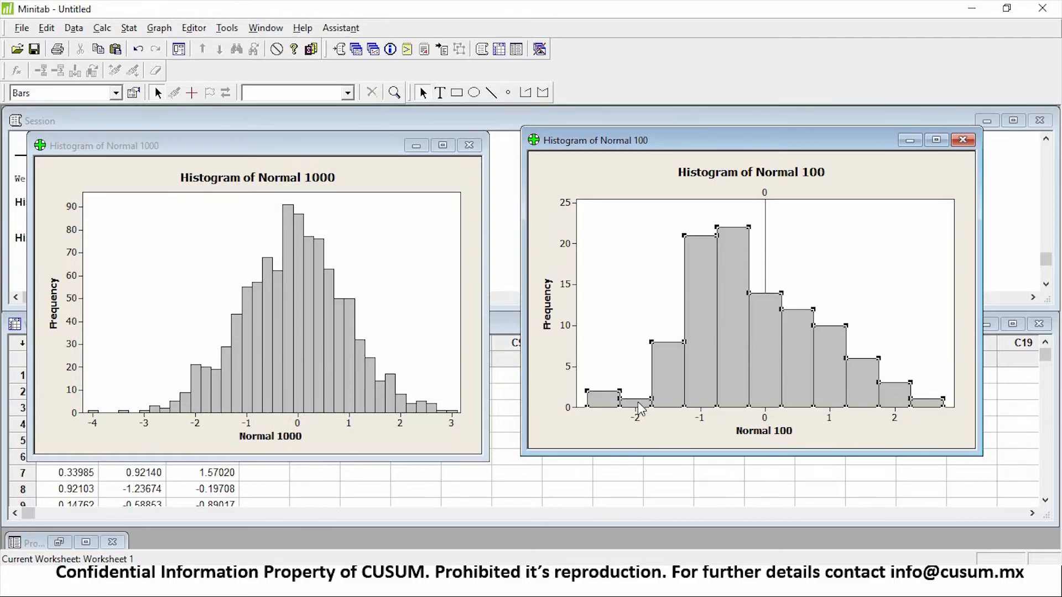
{"action": "left_click", "coordinate": [638, 404]}
- Add a reference line at data value 0 to the Normal 1000 histogram
{"action": "left_click", "coordinate": [299, 441]}
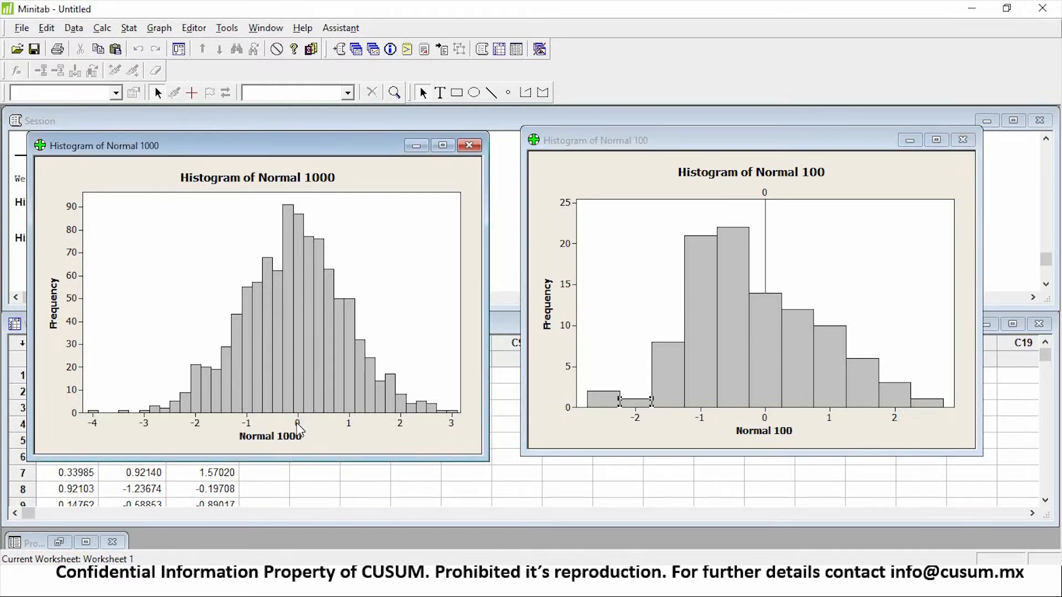
{"action": "left_click", "coordinate": [300, 424]}
{"action": "right_click", "coordinate": [299, 424]}
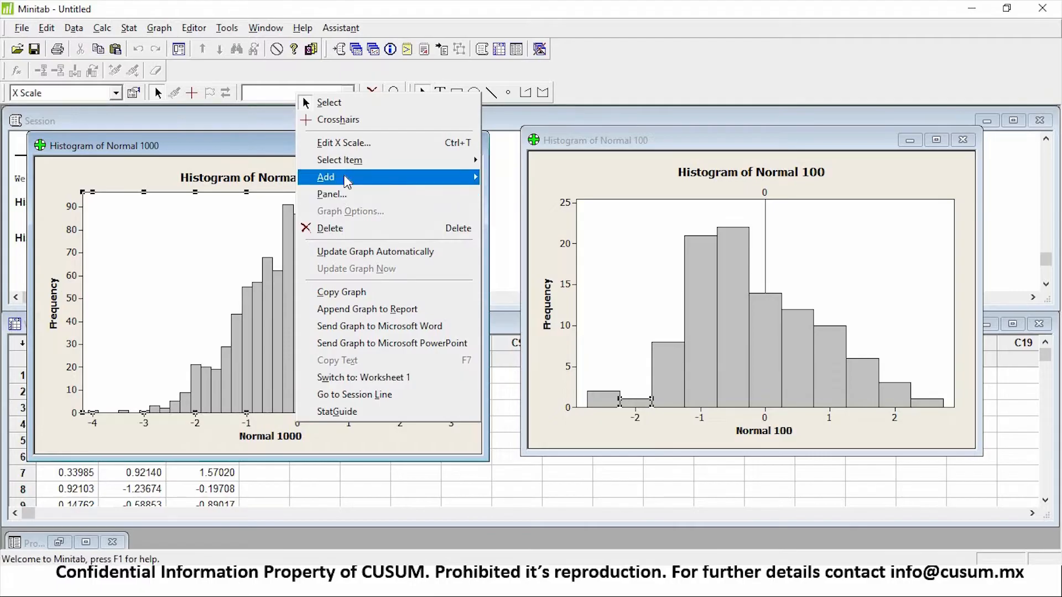
{"action": "mouse_move", "coordinate": [346, 178]}
{"action": "left_click", "coordinate": [550, 195]}
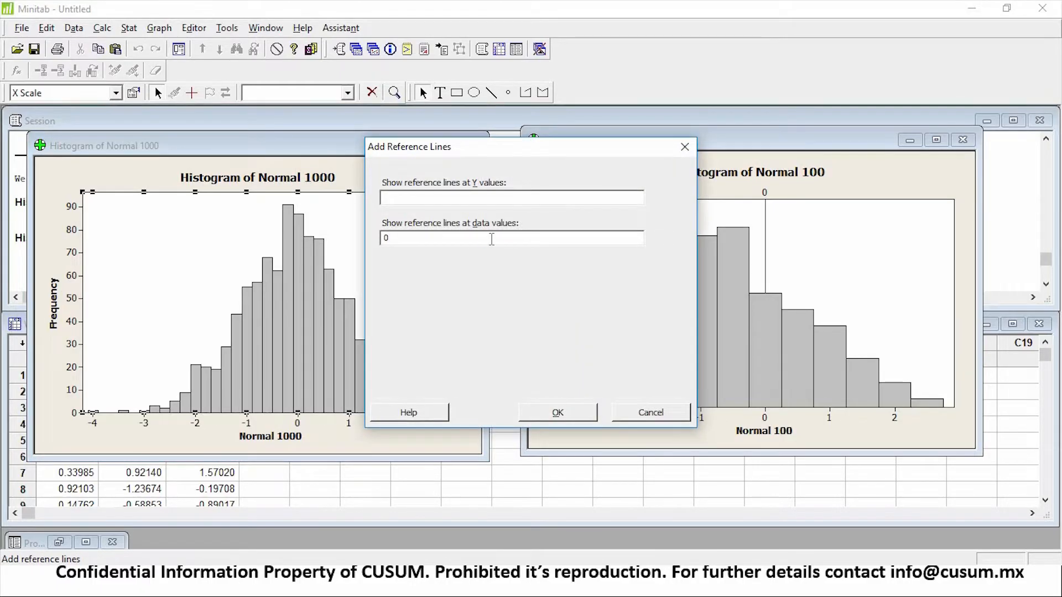
{"action": "key", "text": "Return"}
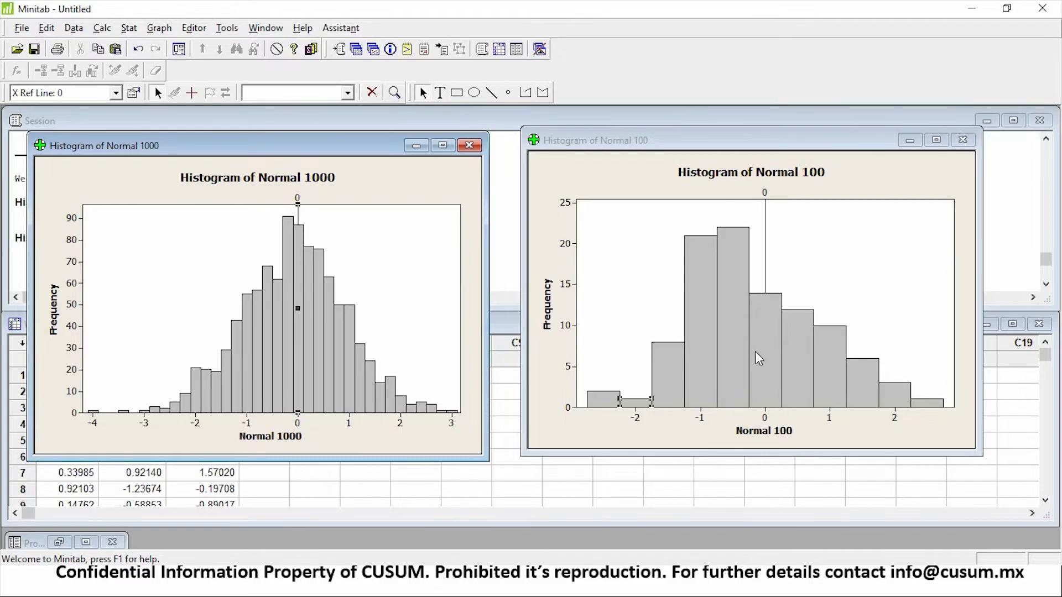
- Arrange the Normal 1000 and Normal 100 histogram windows side by side, higher up over the session area
{"action": "left_click_drag", "start_coordinate": [675, 147], "coordinate": [641, 145]}
{"action": "left_click", "coordinate": [320, 145]}
{"action": "left_click_drag", "start_coordinate": [318, 138], "coordinate": [304, 119]}
{"action": "left_click_drag", "start_coordinate": [672, 144], "coordinate": [709, 126]}
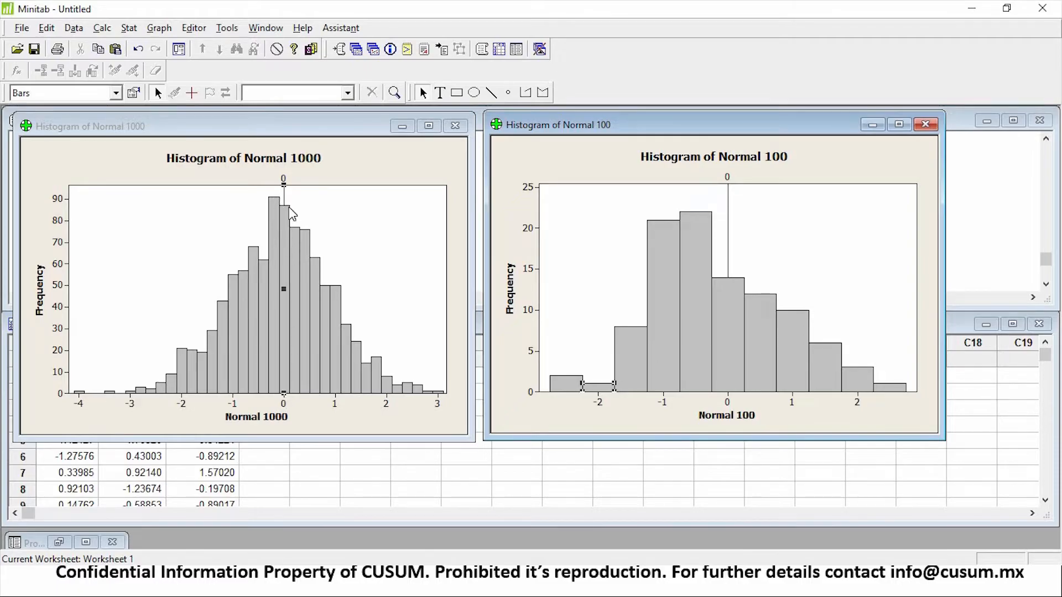
- Create a simple histogram of Normal 10000 and move its window clear of the session output
{"action": "left_click", "coordinate": [158, 29]}
{"action": "left_click", "coordinate": [188, 101]}
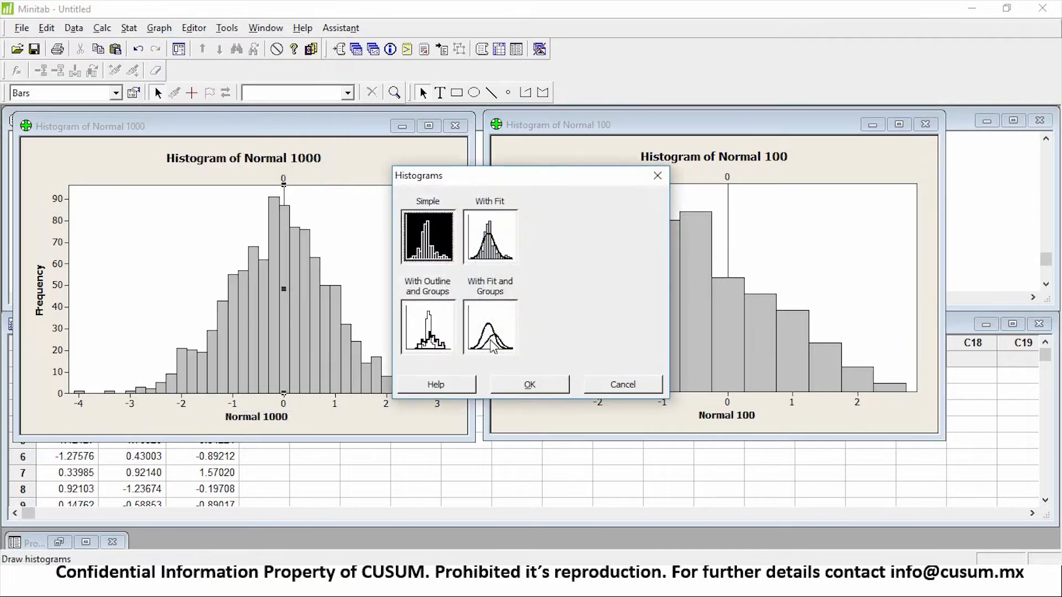
{"action": "left_click", "coordinate": [532, 382]}
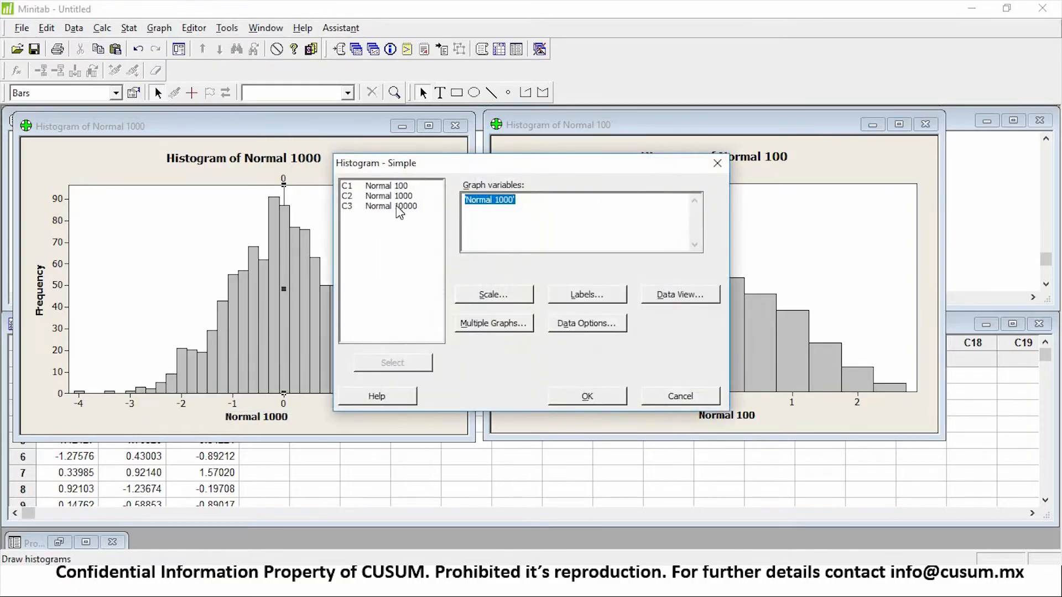
{"action": "double_click", "coordinate": [397, 207]}
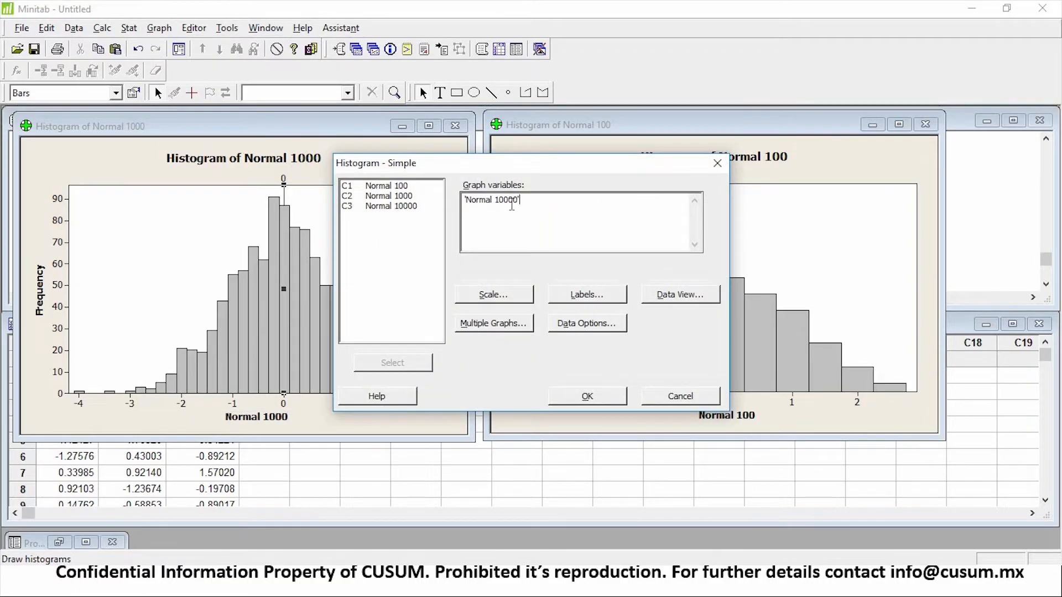
{"action": "left_click", "coordinate": [587, 396]}
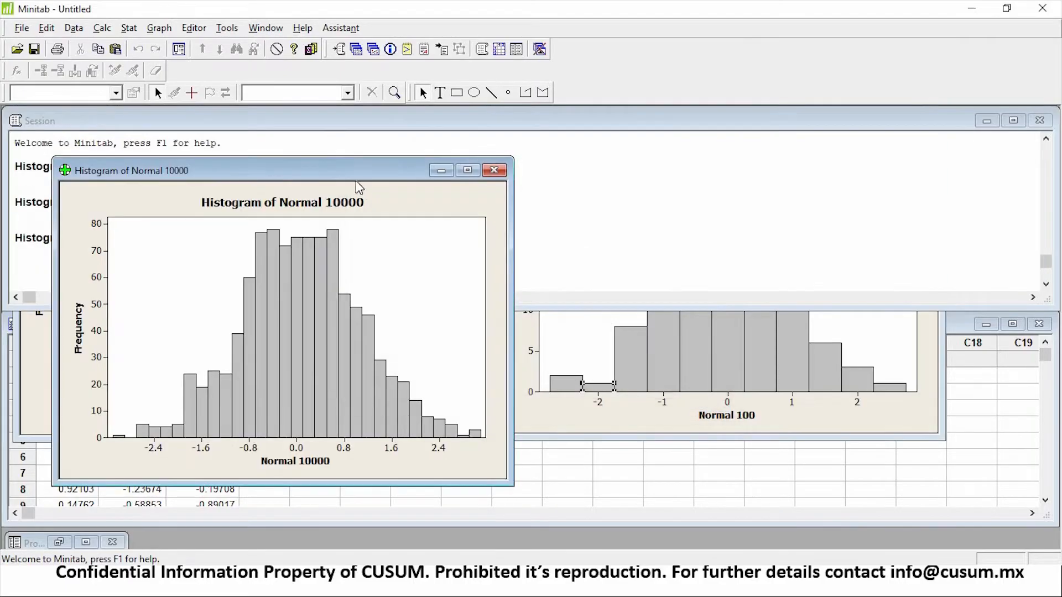
{"action": "left_click_drag", "start_coordinate": [443, 177], "coordinate": [832, 143]}
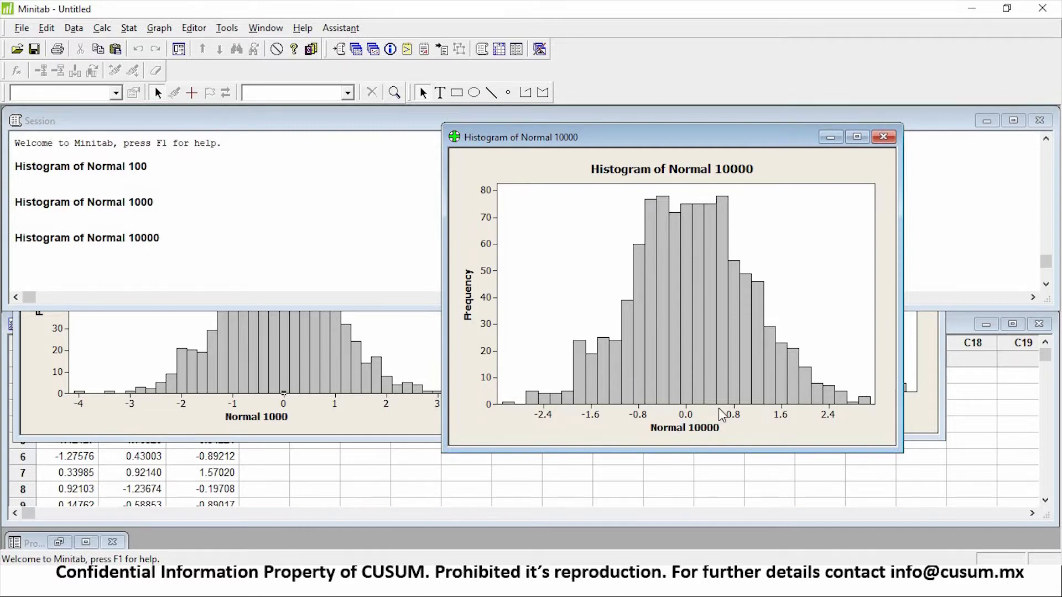
{"action": "left_click", "coordinate": [686, 412]}
- Name worksheet column C4 "Normal 1000000"
{"action": "left_click", "coordinate": [315, 473]}
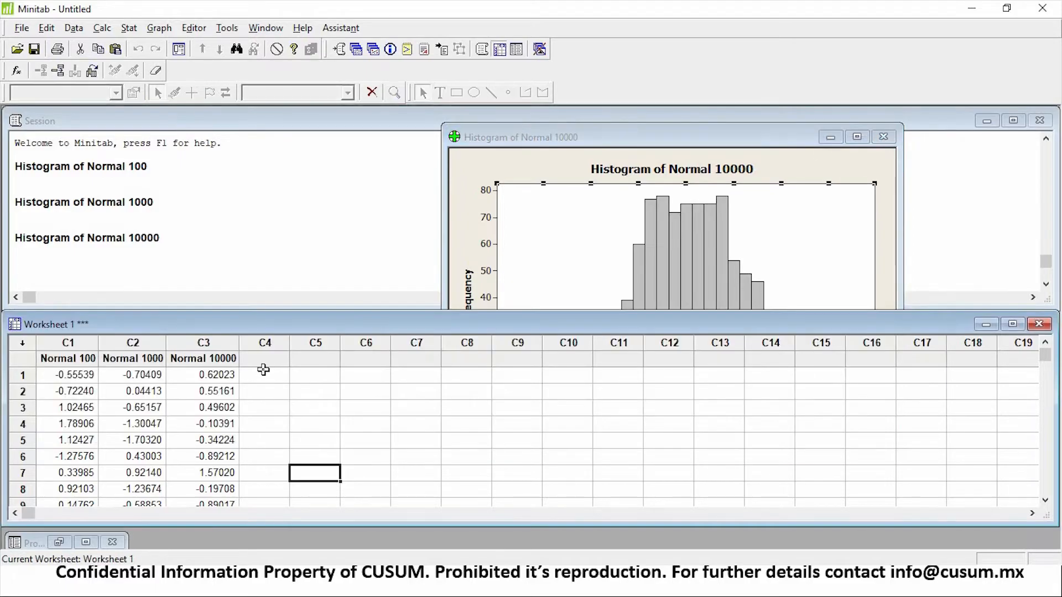
{"action": "left_click", "coordinate": [266, 363]}
{"action": "type", "text": "Normal"}
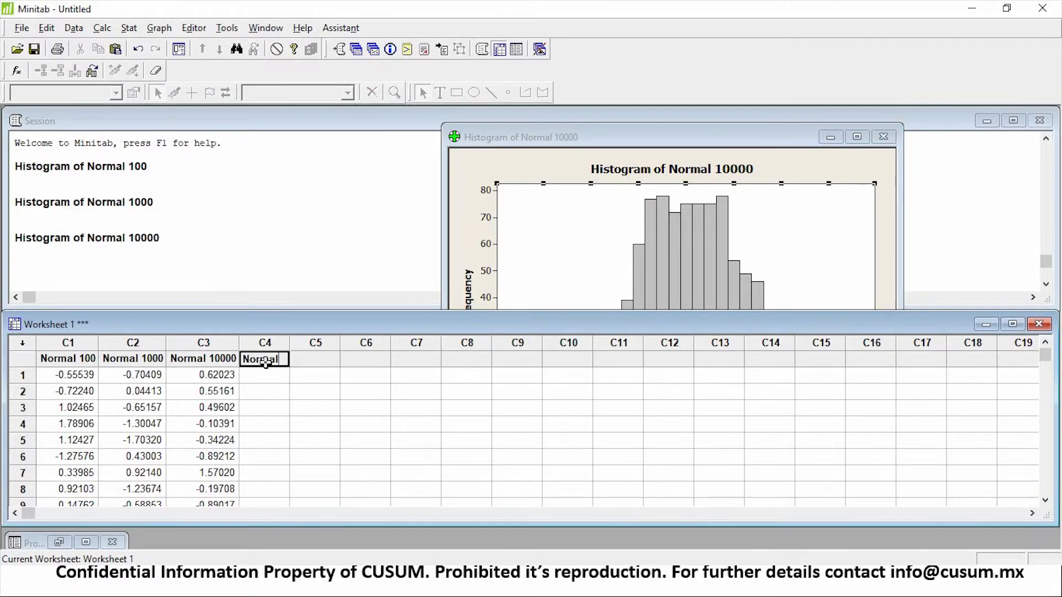
{"action": "key", "text": "Return"}
{"action": "left_click", "coordinate": [266, 363]}
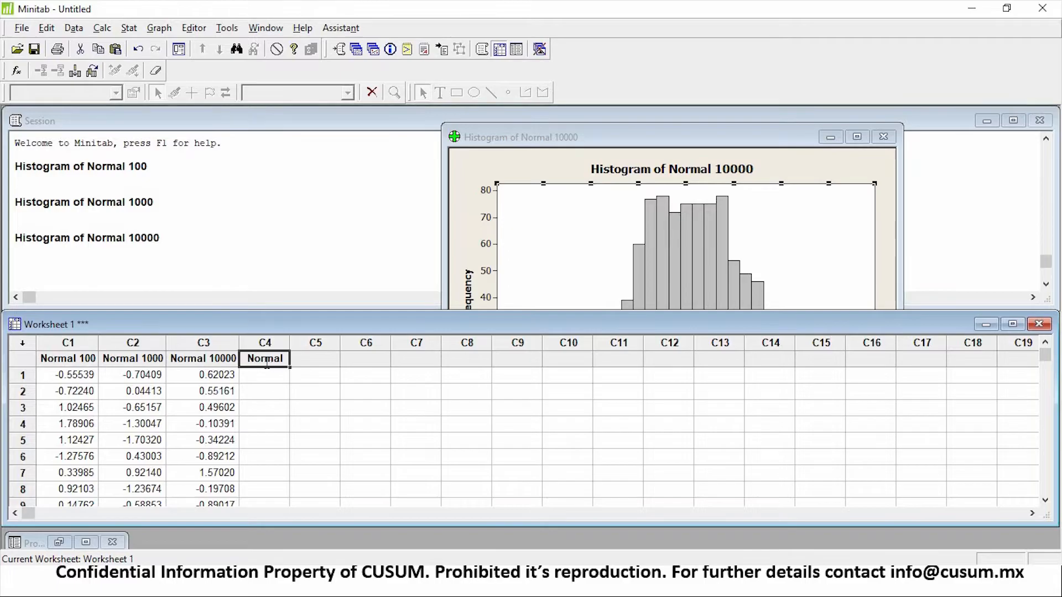
{"action": "key", "text": "BackSpace"}
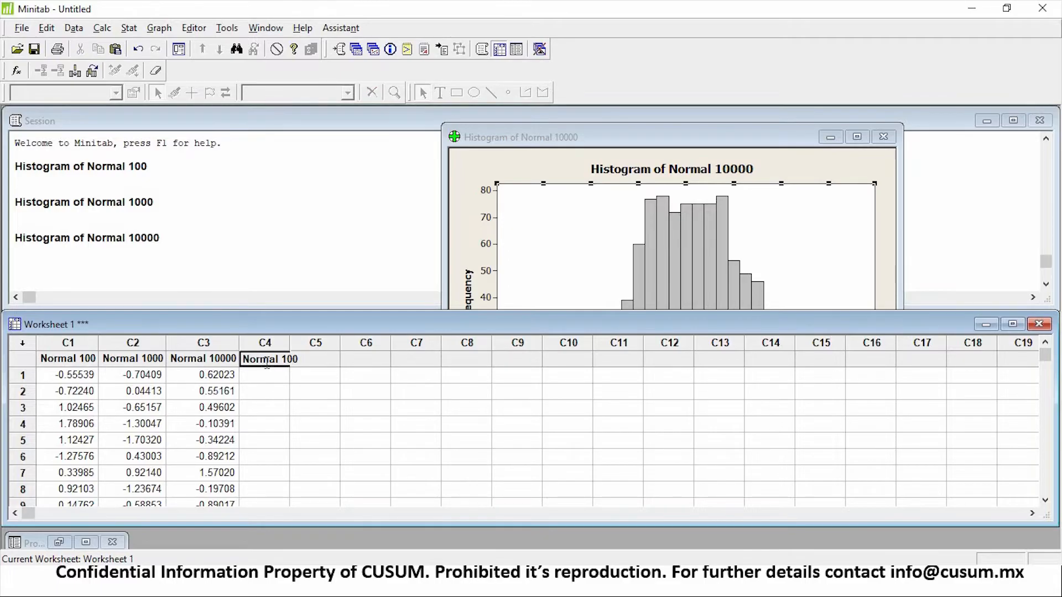
{"action": "type", "text": "l 1000000"}
{"action": "key", "text": "Return"}
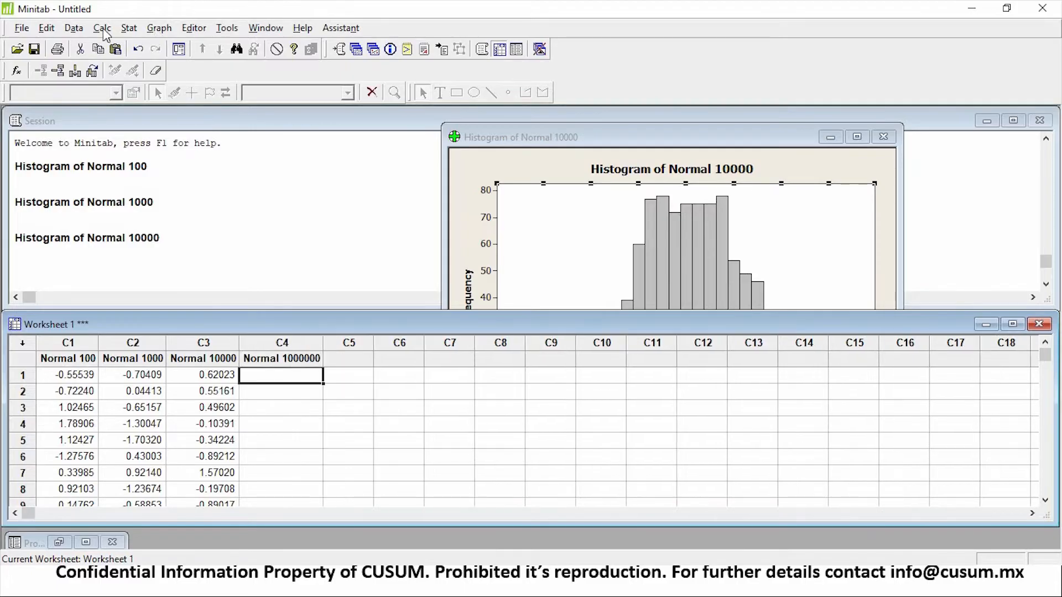
- Generate 1000000 rows of normal random data in column C4, with mean 0.0 and standard deviation 1.0
{"action": "left_click", "coordinate": [74, 27]}
{"action": "mouse_move", "coordinate": [103, 28]}
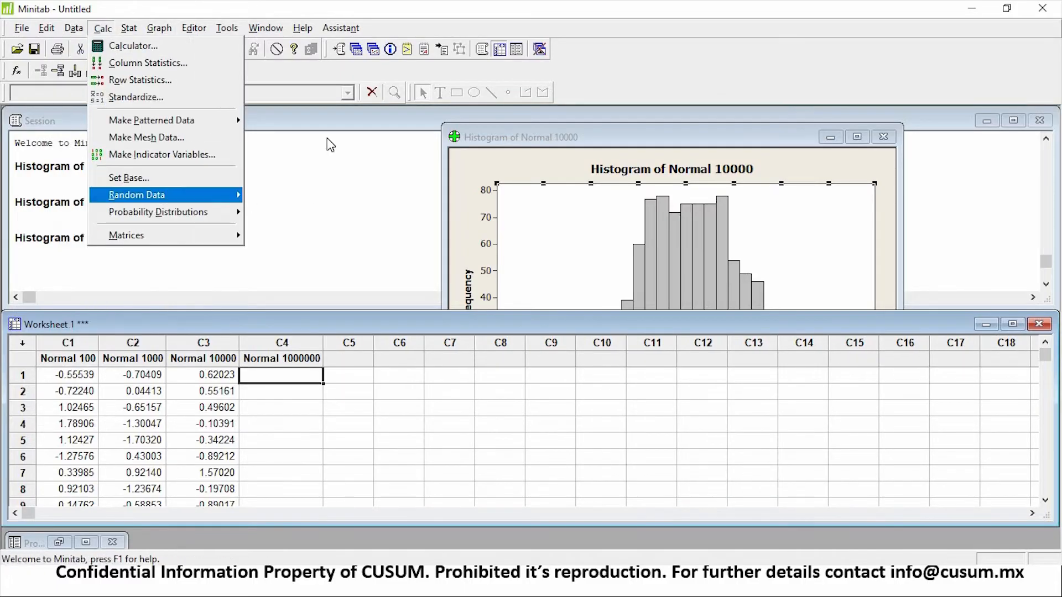
{"action": "mouse_move", "coordinate": [137, 194]}
{"action": "key", "text": "Return"}
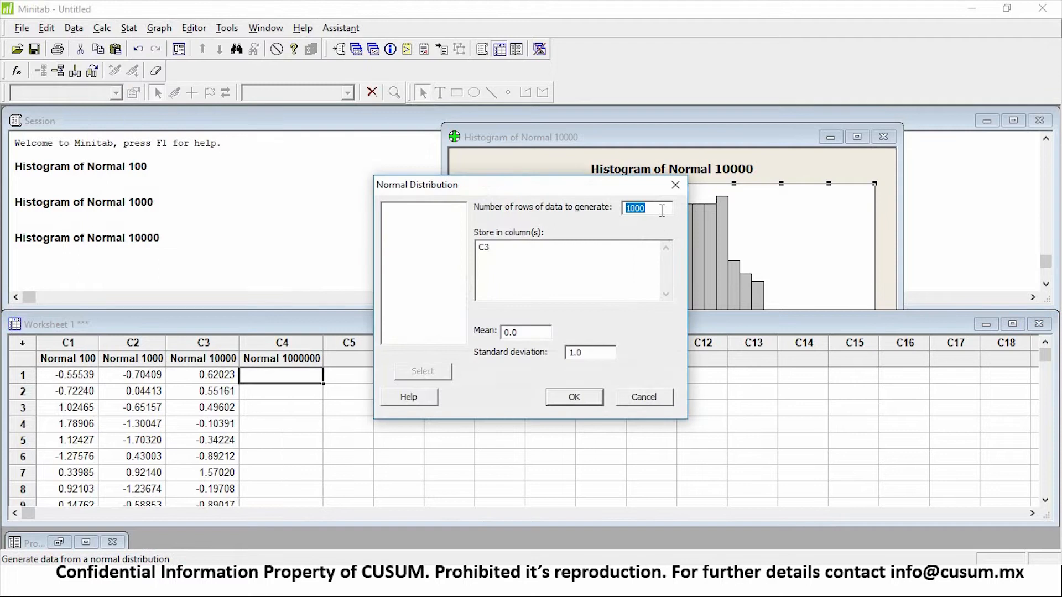
{"action": "left_click", "coordinate": [662, 211]}
{"action": "key", "text": "Tab"}
{"action": "double_click", "coordinate": [426, 239]}
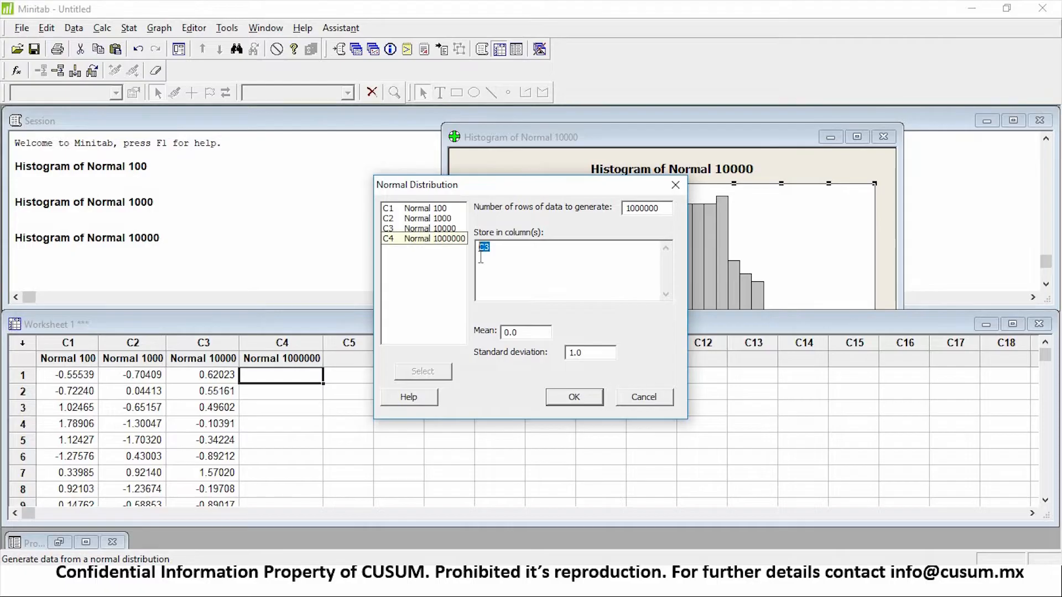
{"action": "left_click", "coordinate": [573, 397]}
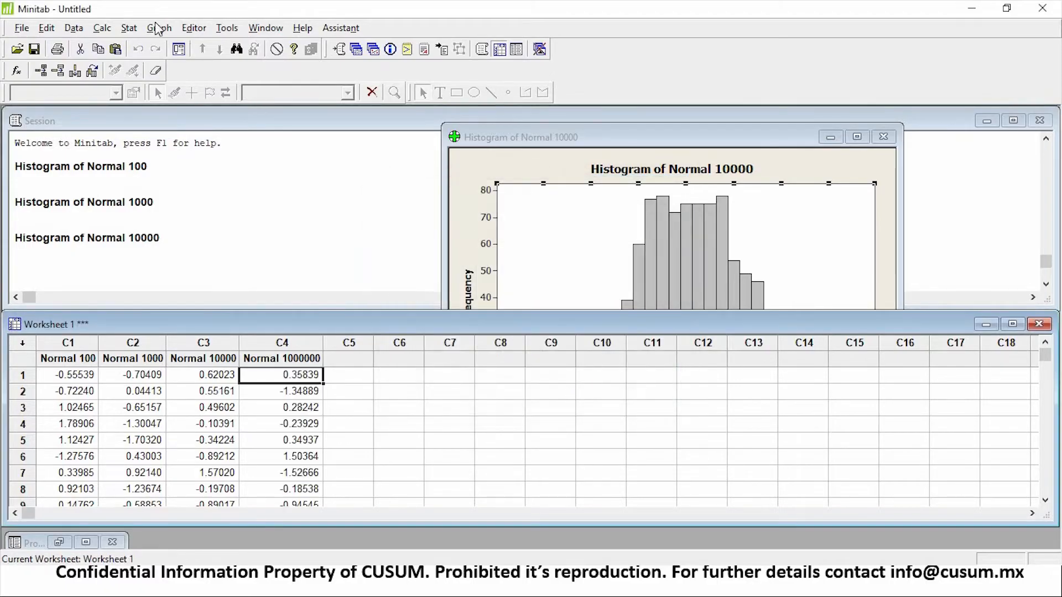
- Create a simple histogram of Normal 1000000 and move its window clear of the filled worksheet columns
{"action": "left_click", "coordinate": [156, 28]}
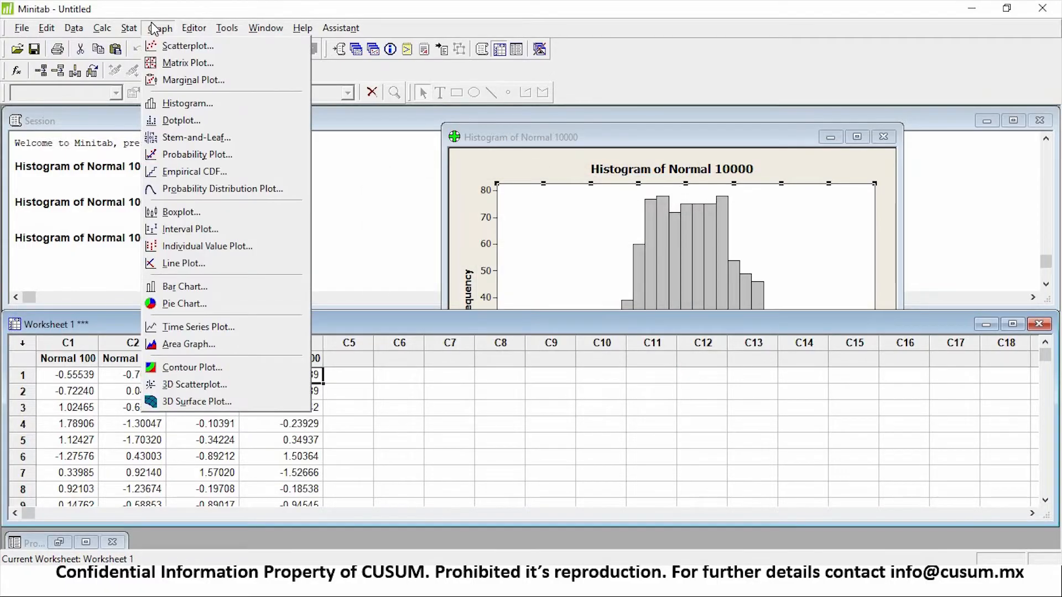
{"action": "left_click", "coordinate": [202, 105]}
{"action": "left_click", "coordinate": [530, 382]}
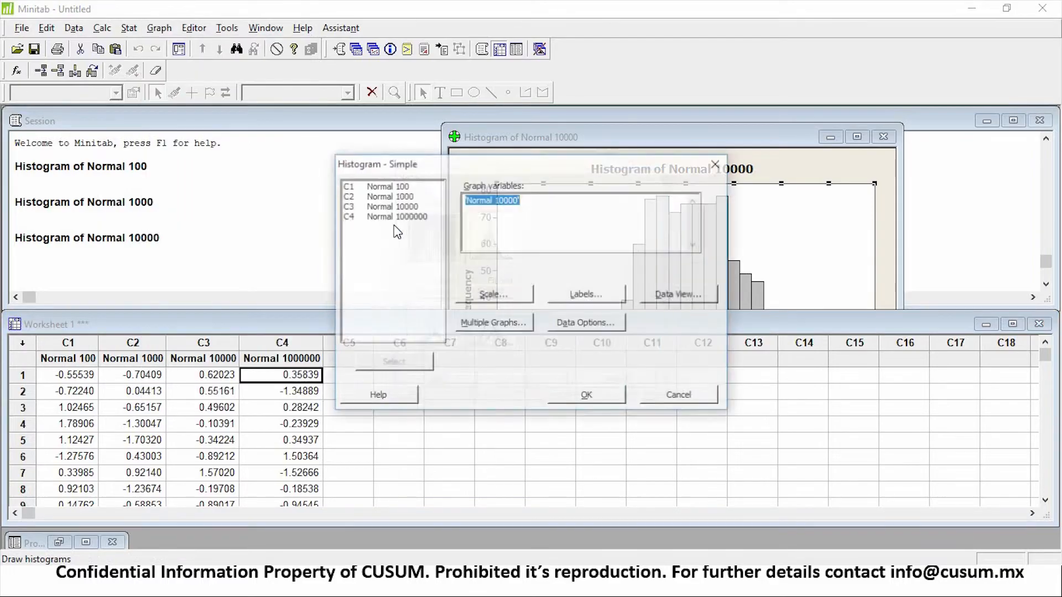
{"action": "double_click", "coordinate": [393, 217]}
{"action": "left_click", "coordinate": [606, 396]}
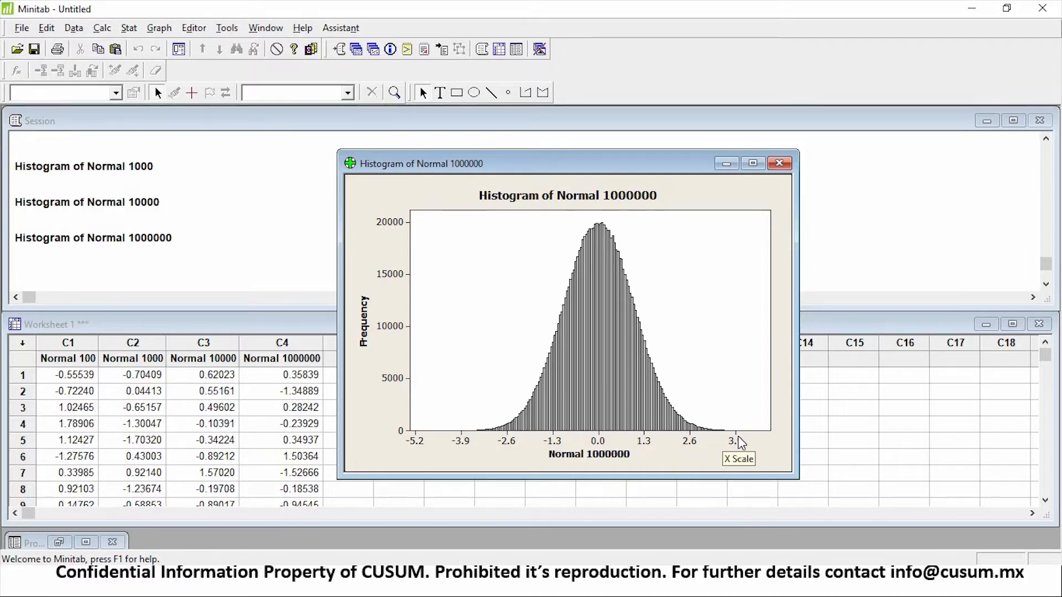
{"action": "left_click_drag", "start_coordinate": [604, 165], "coordinate": [723, 157]}
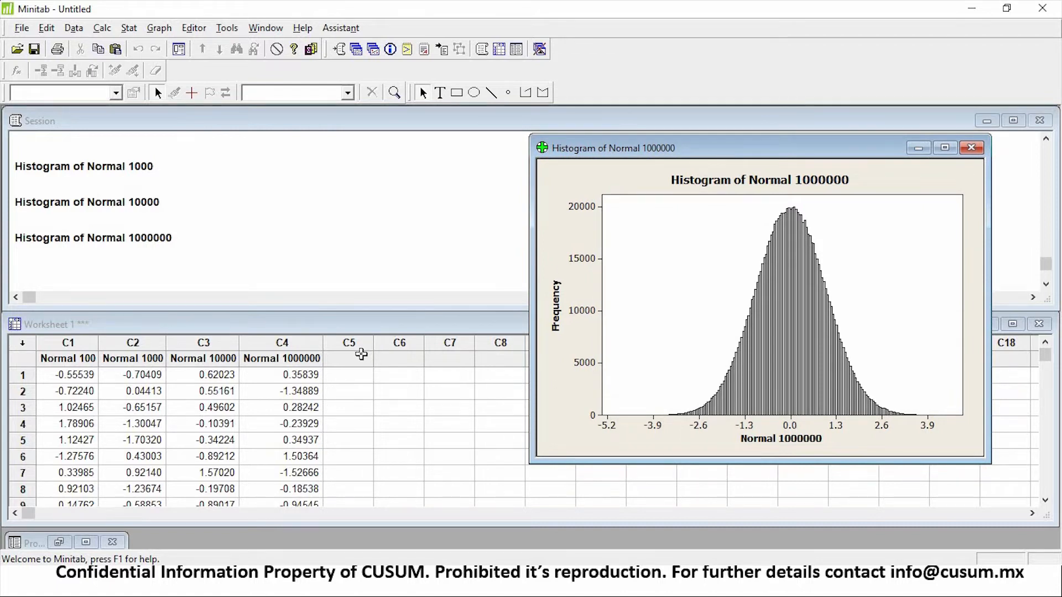
- Name worksheet column C5 "Weibul 10000"
{"action": "left_click", "coordinate": [360, 356]}
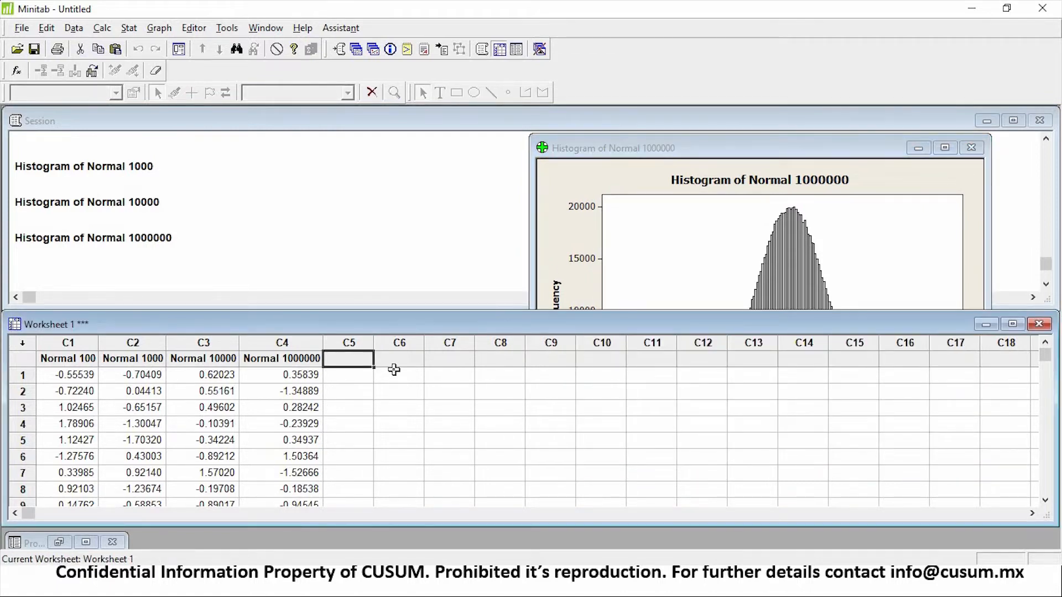
{"action": "type", "text": "Weibul"}
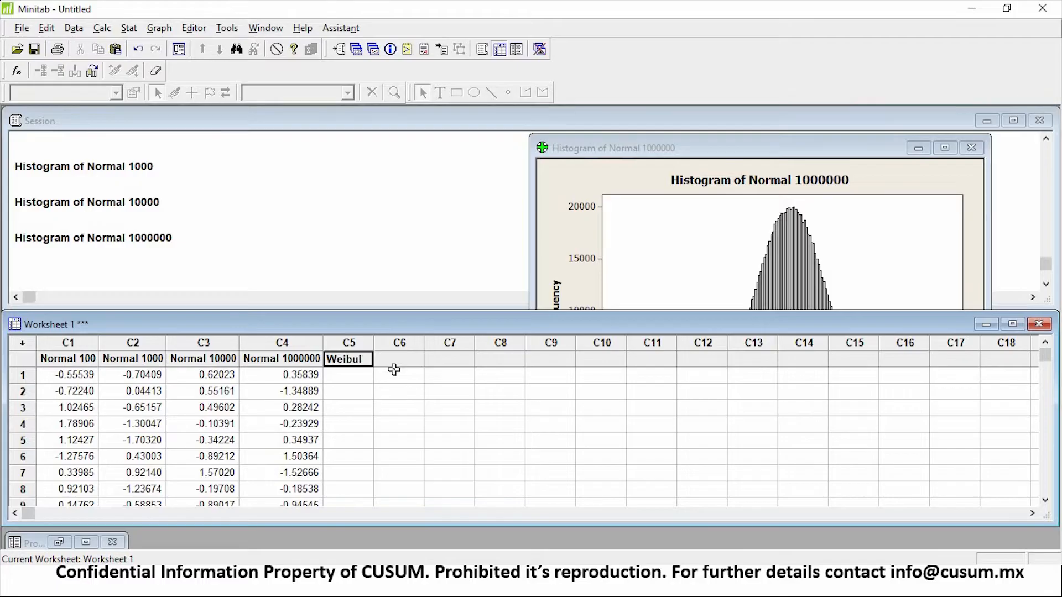
{"action": "type", "text": " 10000"}
{"action": "key", "text": "Return"}
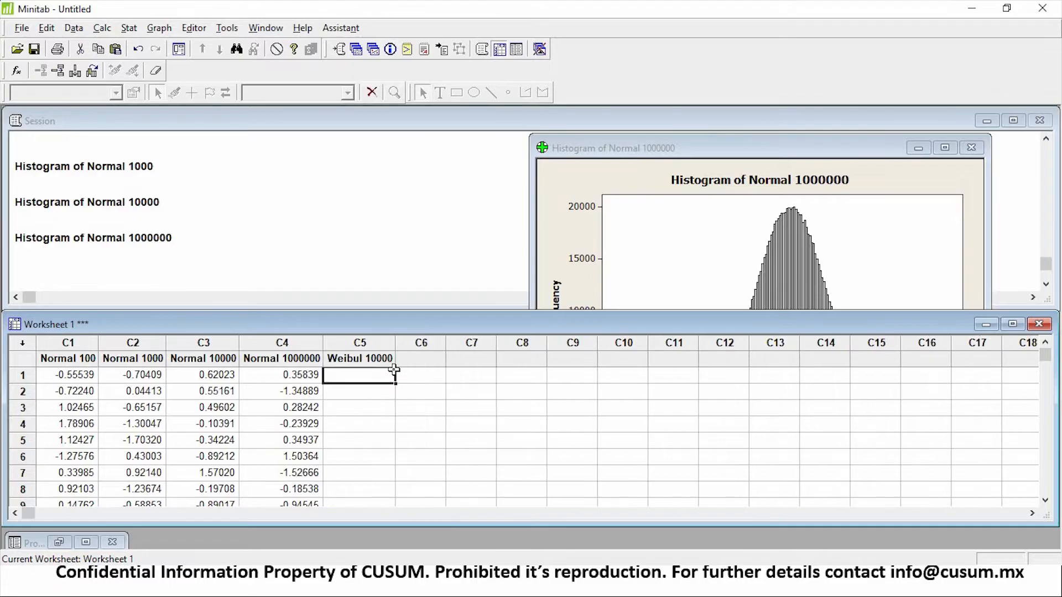
- Set up Weibull random data generation with 10000 rows stored in column C5, Weibul 10000
{"action": "left_click", "coordinate": [95, 30]}
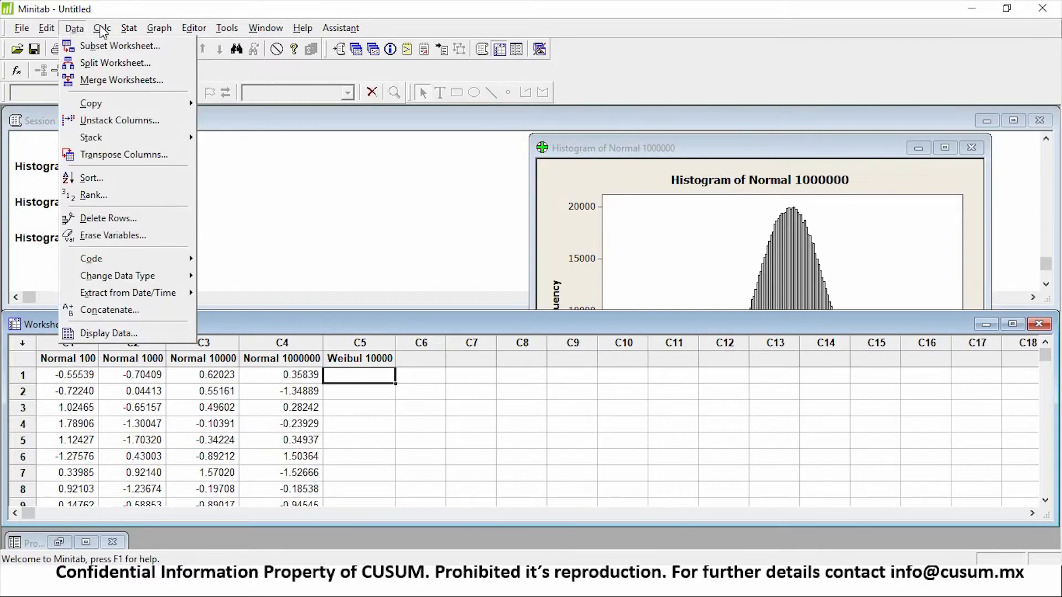
{"action": "mouse_move", "coordinate": [182, 195]}
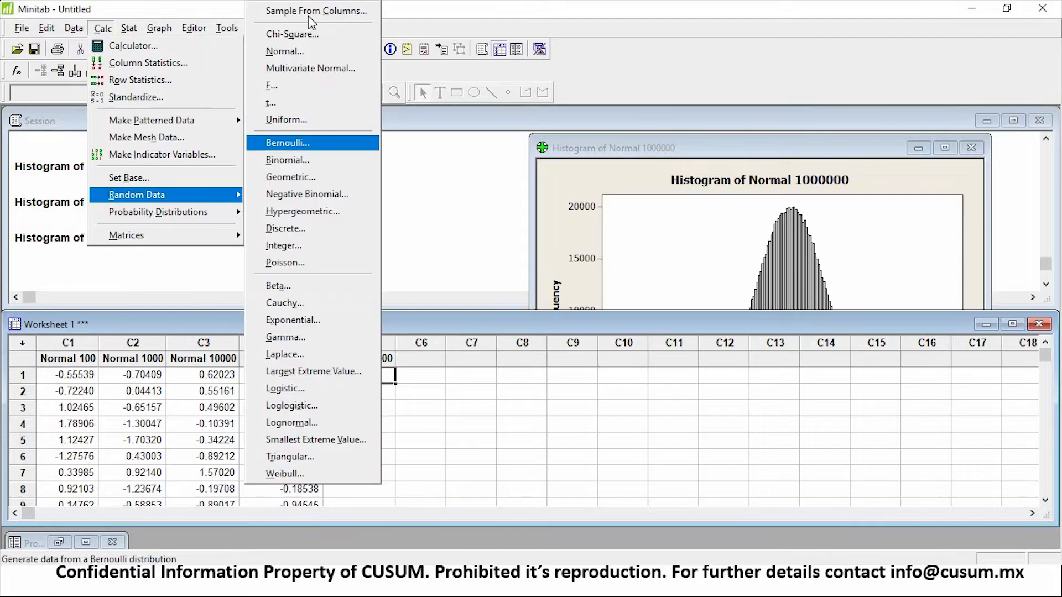
{"action": "left_click", "coordinate": [326, 473]}
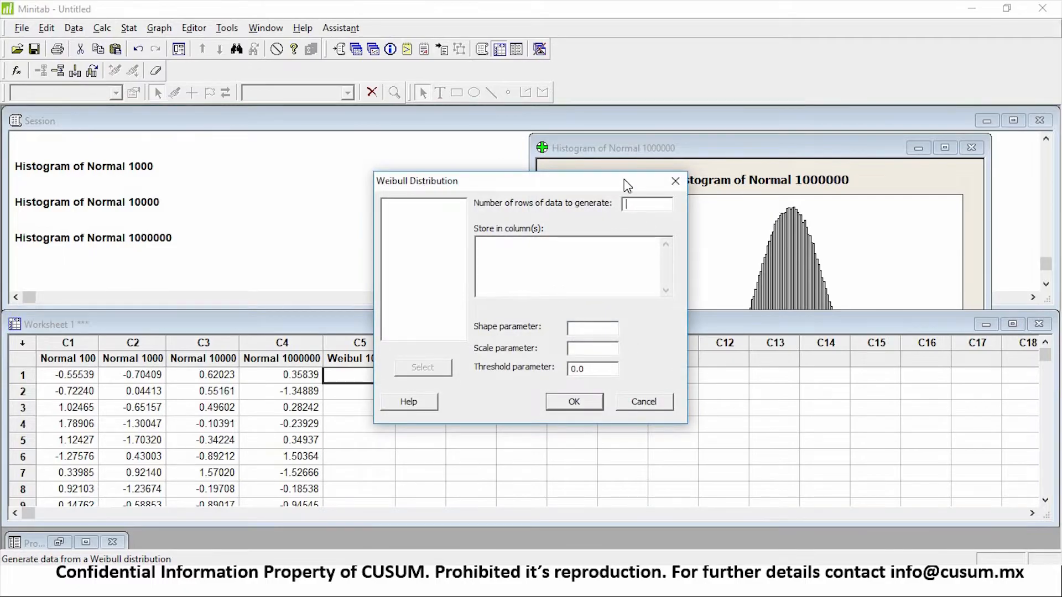
{"action": "left_click_drag", "start_coordinate": [601, 178], "coordinate": [716, 134]}
{"action": "type", "text": "10"}
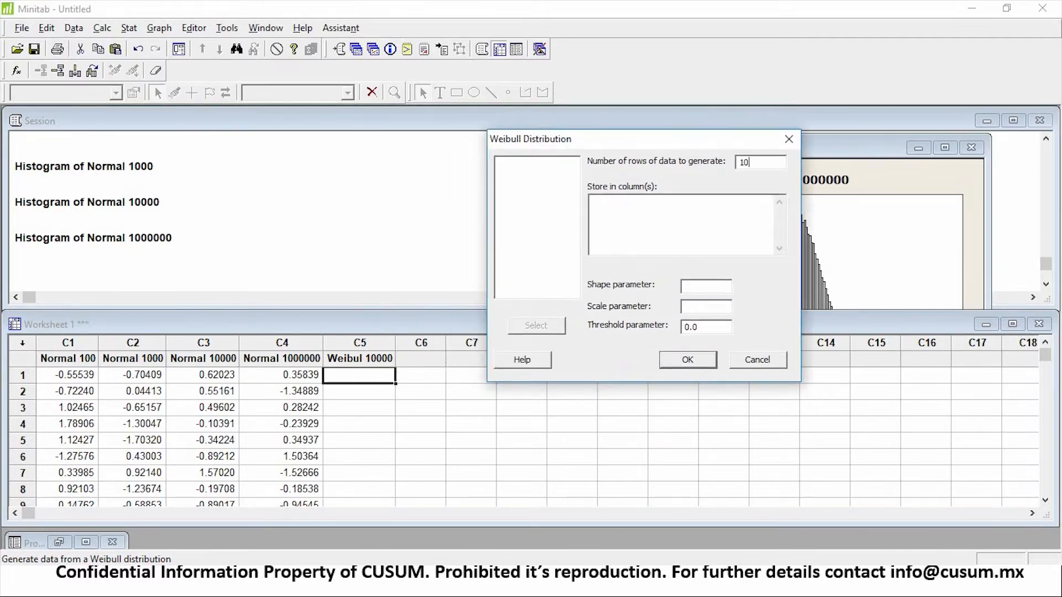
{"action": "type", "text": "000"}
{"action": "left_click", "coordinate": [625, 213]}
{"action": "double_click", "coordinate": [542, 203]}
- Set the Weibull shape parameter to 2 and the scale parameter to 4, and generate the data
{"action": "left_click", "coordinate": [708, 287]}
{"action": "left_click", "coordinate": [715, 308]}
{"action": "type", "text": "2"}
{"action": "type", "text": "4"}
{"action": "left_click", "coordinate": [692, 360]}
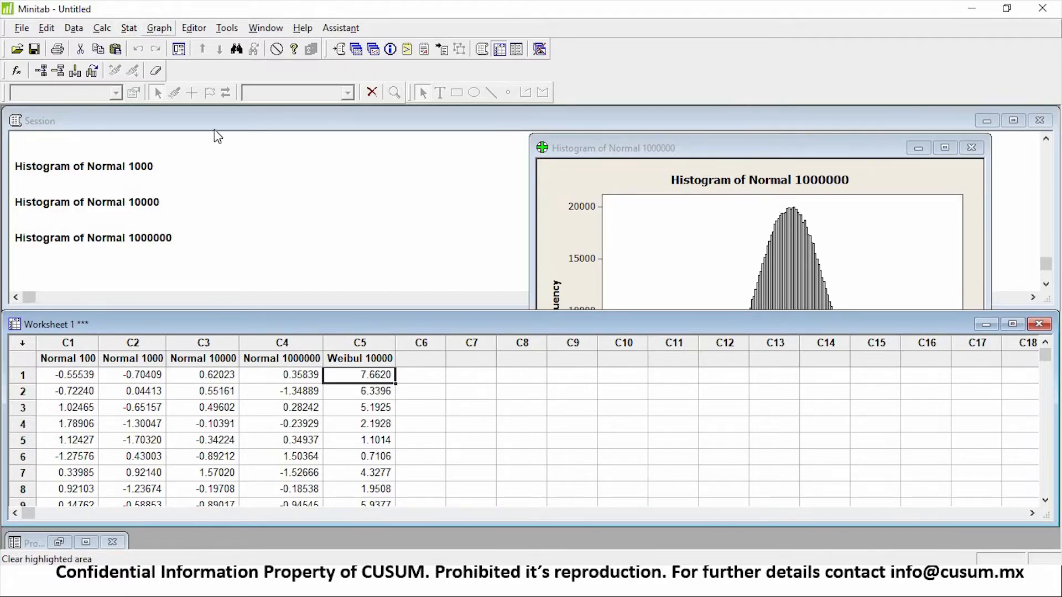
- Create a simple histogram with Weibul 10000 as the only graph variable
{"action": "left_click", "coordinate": [158, 30]}
{"action": "left_click", "coordinate": [215, 102]}
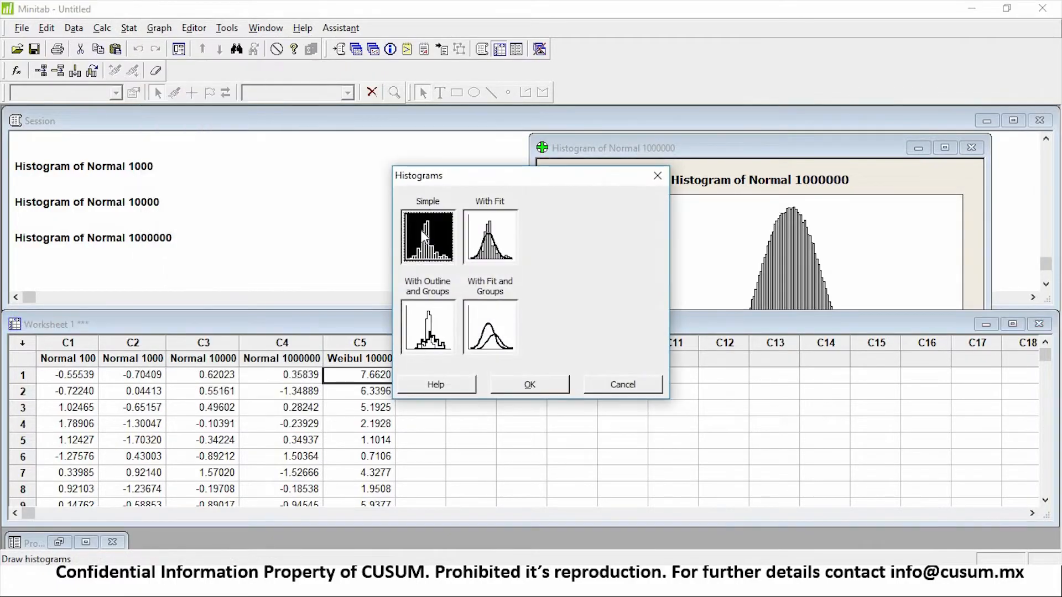
{"action": "left_click", "coordinate": [530, 387]}
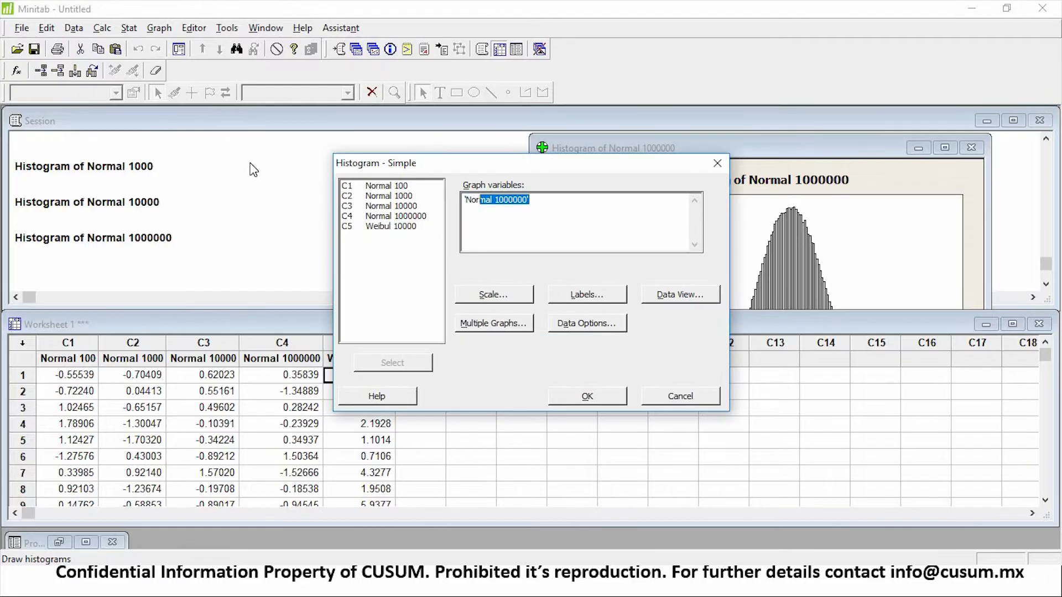
{"action": "key", "text": "Delete"}
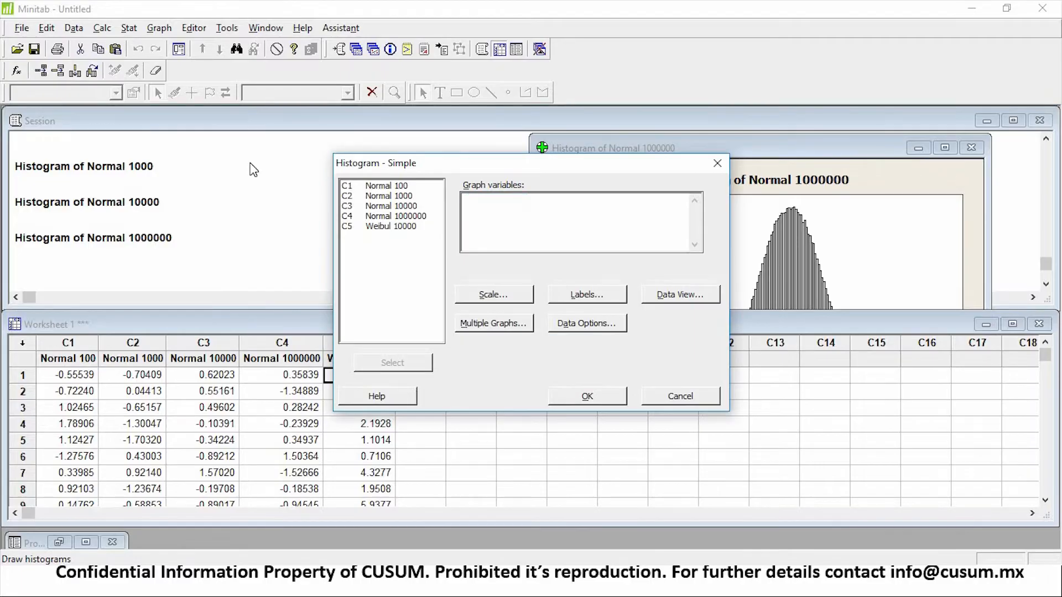
{"action": "double_click", "coordinate": [406, 228]}
{"action": "left_click", "coordinate": [598, 405]}
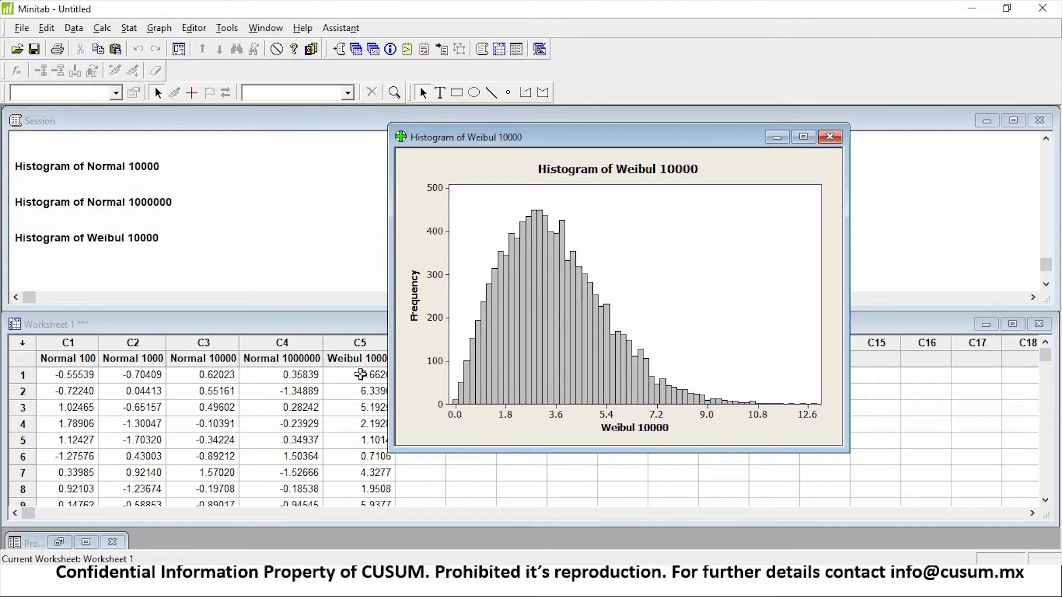
- Name worksheet column C6 "Weibul 1000000"
{"action": "left_click", "coordinate": [423, 359]}
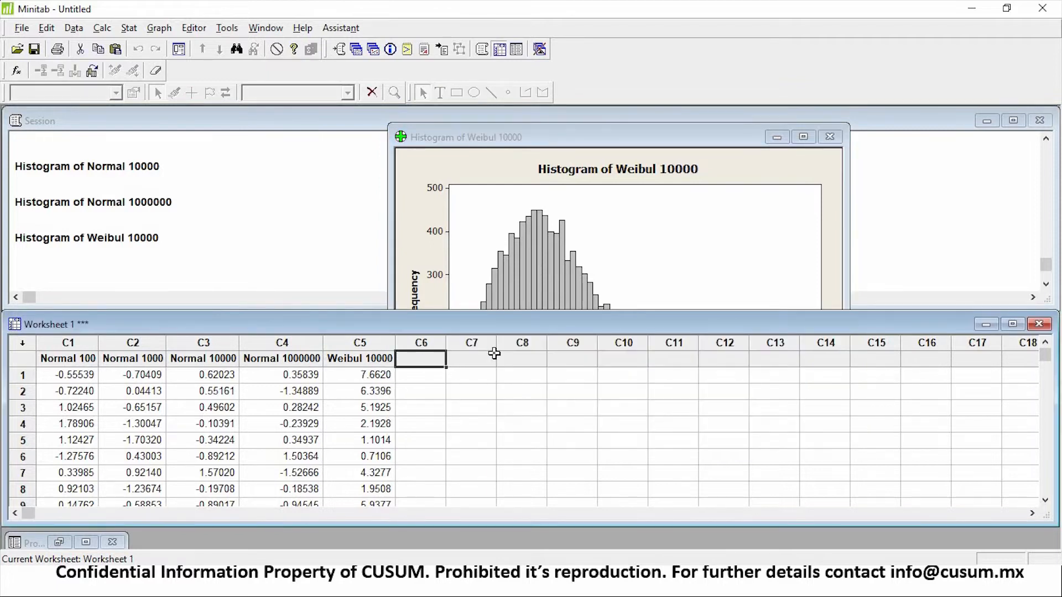
{"action": "type", "text": "Wewi"}
{"action": "key", "text": "BackSpace"}
{"action": "key", "text": "BackSpace"}
{"action": "type", "text": "i"}
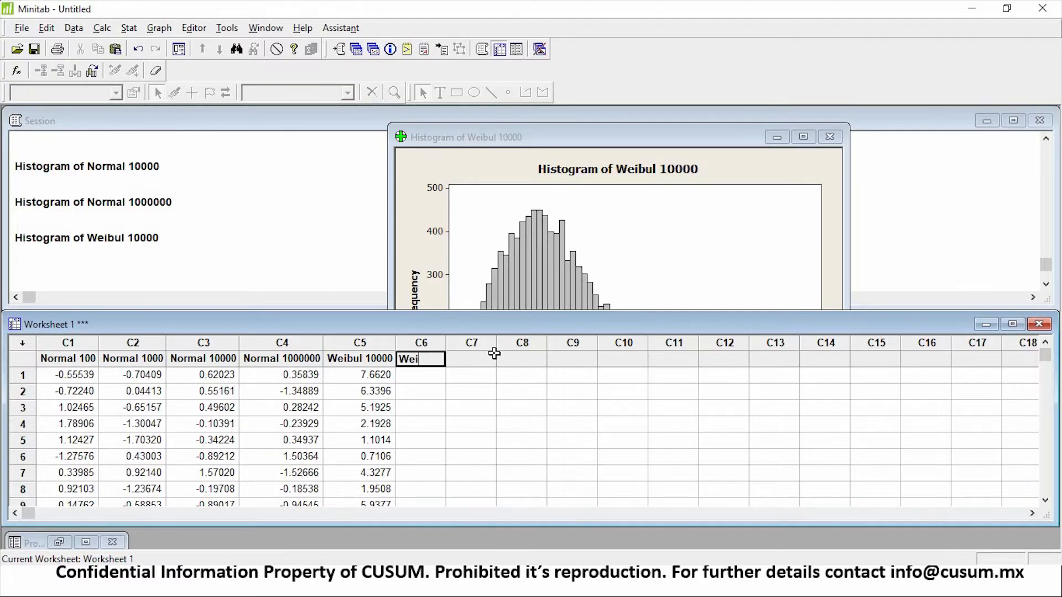
{"action": "type", "text": "bul 1000000"}
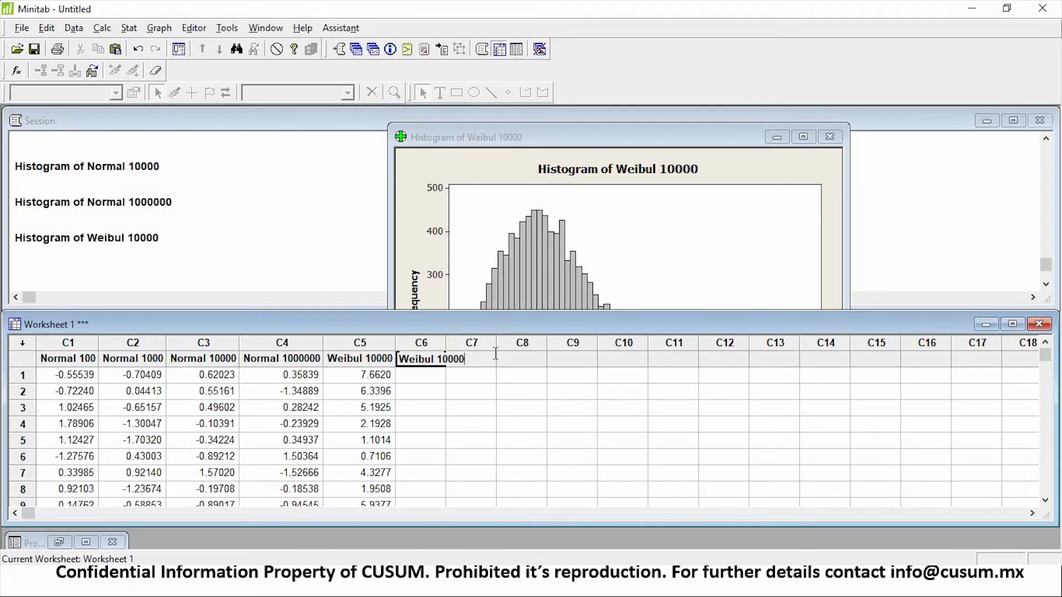
{"action": "key", "text": "Return"}
- Set up another Weibull random data generation, replacing the storage column with C6, Weibul 1000000
{"action": "left_click", "coordinate": [103, 29]}
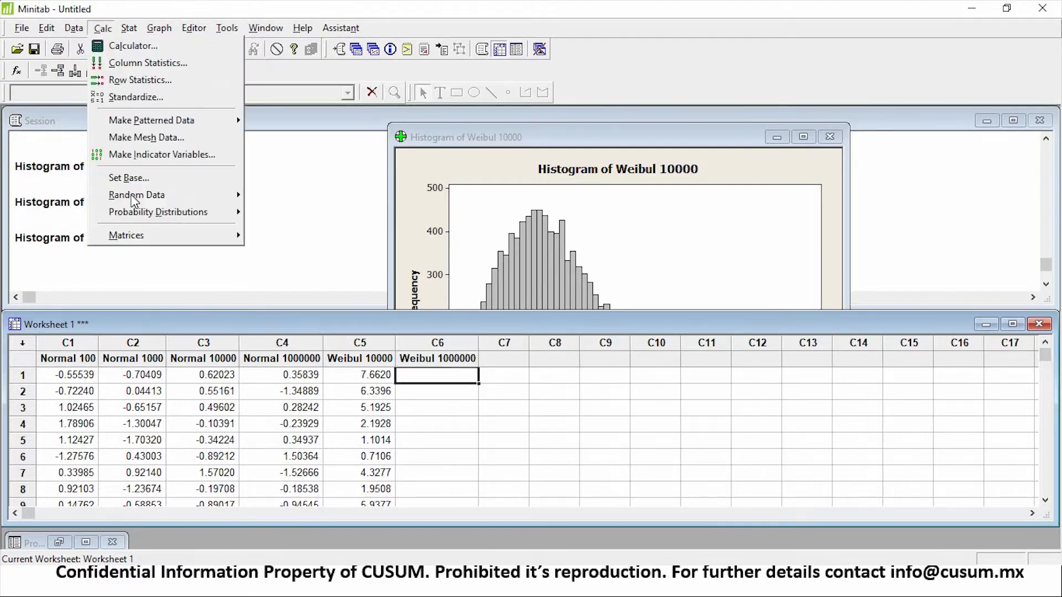
{"action": "mouse_move", "coordinate": [143, 198]}
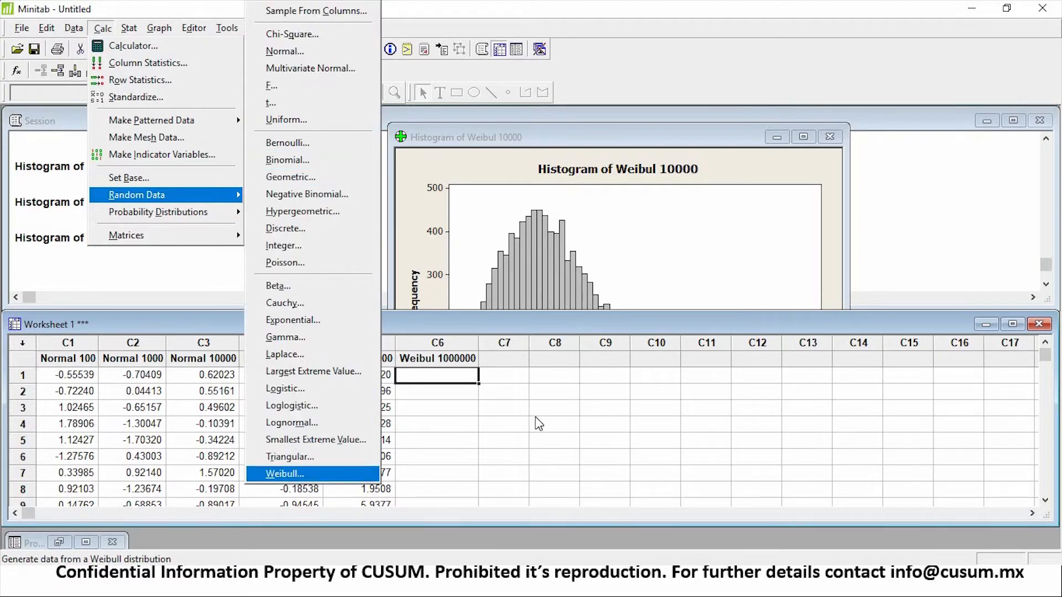
{"action": "left_click", "coordinate": [301, 475]}
{"action": "left_click", "coordinate": [576, 251]}
{"action": "left_click_drag", "start_coordinate": [478, 243], "coordinate": [609, 251]}
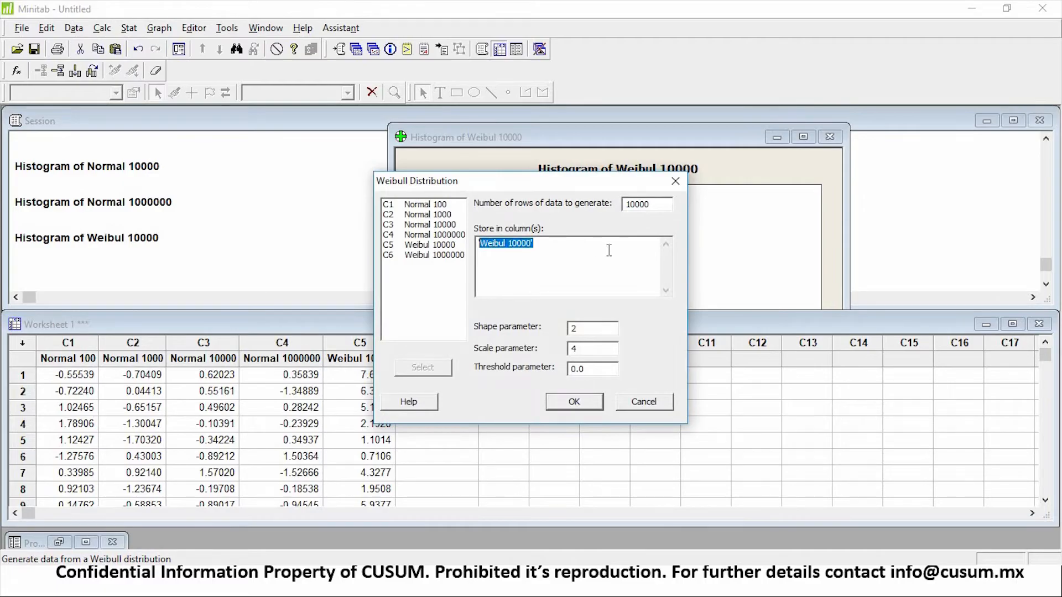
{"action": "key", "text": "Delete"}
{"action": "double_click", "coordinate": [441, 257]}
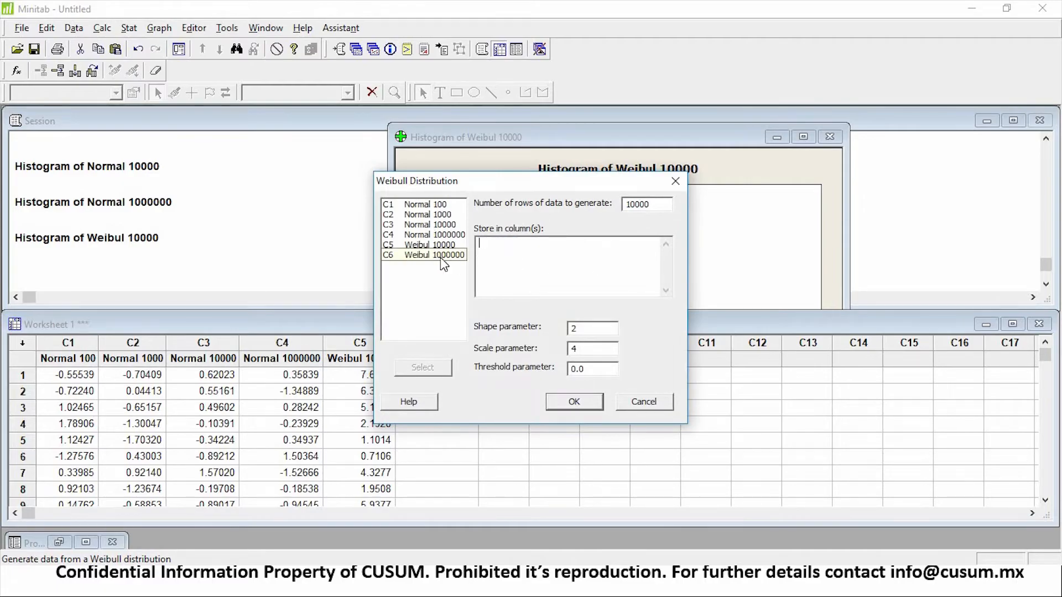
- Set the number of rows to 1000000 and generate the Weibull data with shape 2 and scale 4
{"action": "double_click", "coordinate": [668, 204]}
{"action": "type", "text": "1"}
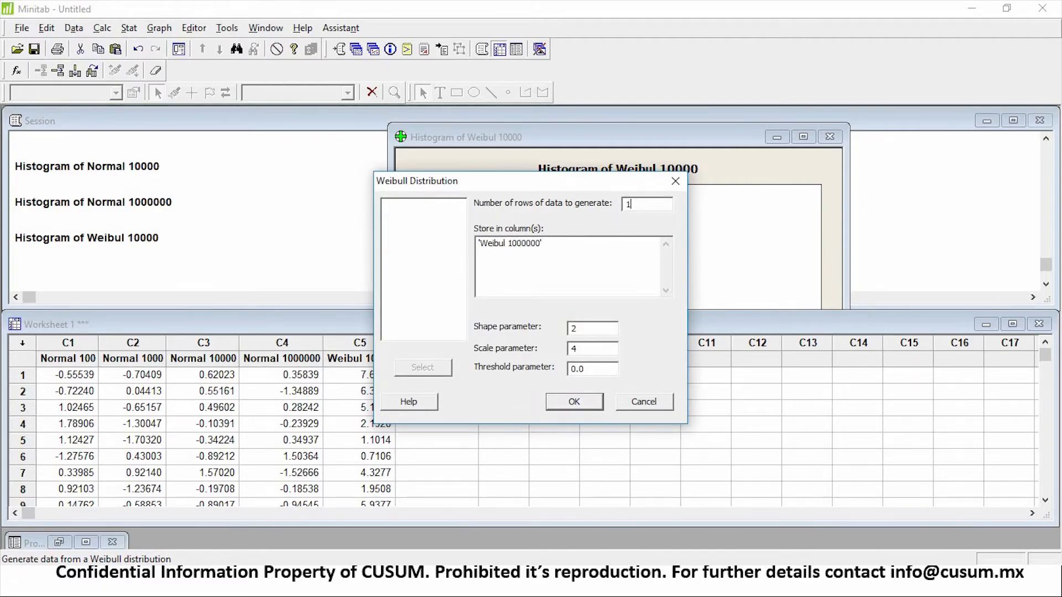
{"action": "type", "text": "00000000"}
{"action": "key", "text": "Return"}
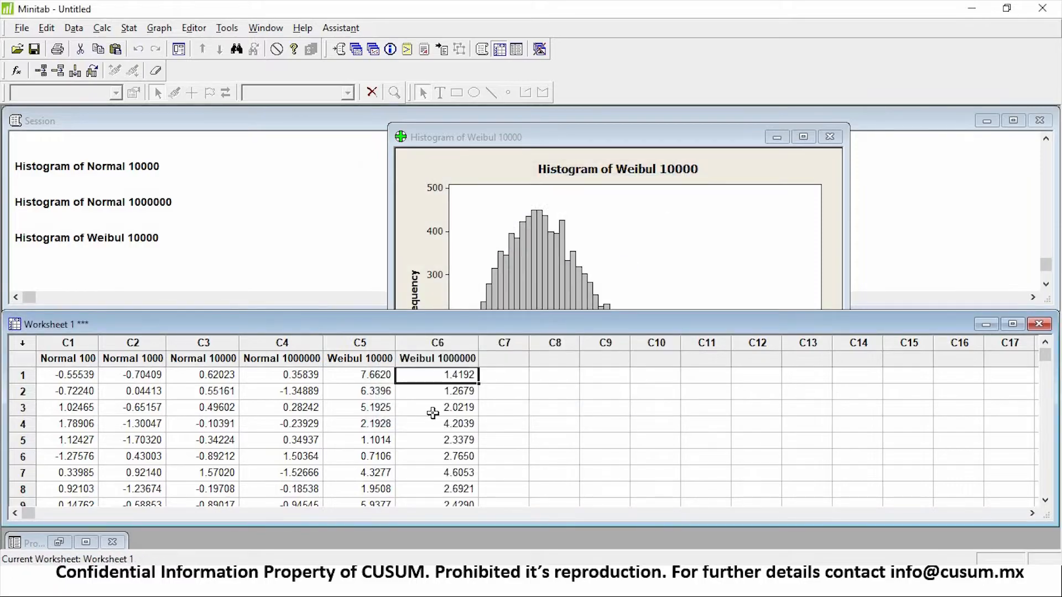
- Create a simple histogram with Weibul 1000000 as the only graph variable
{"action": "left_click", "coordinate": [159, 27]}
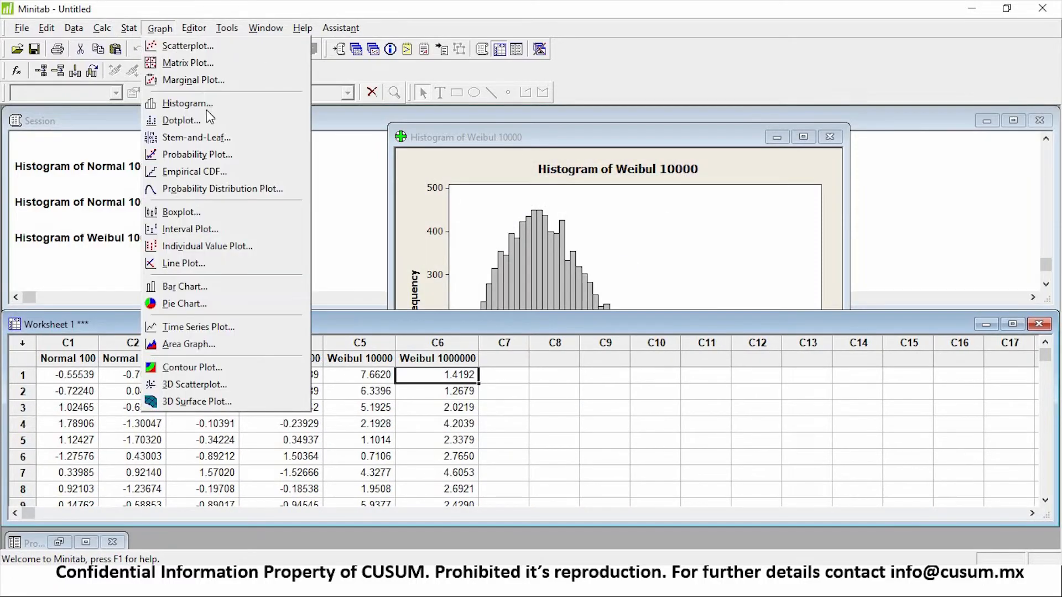
{"action": "left_click", "coordinate": [208, 103]}
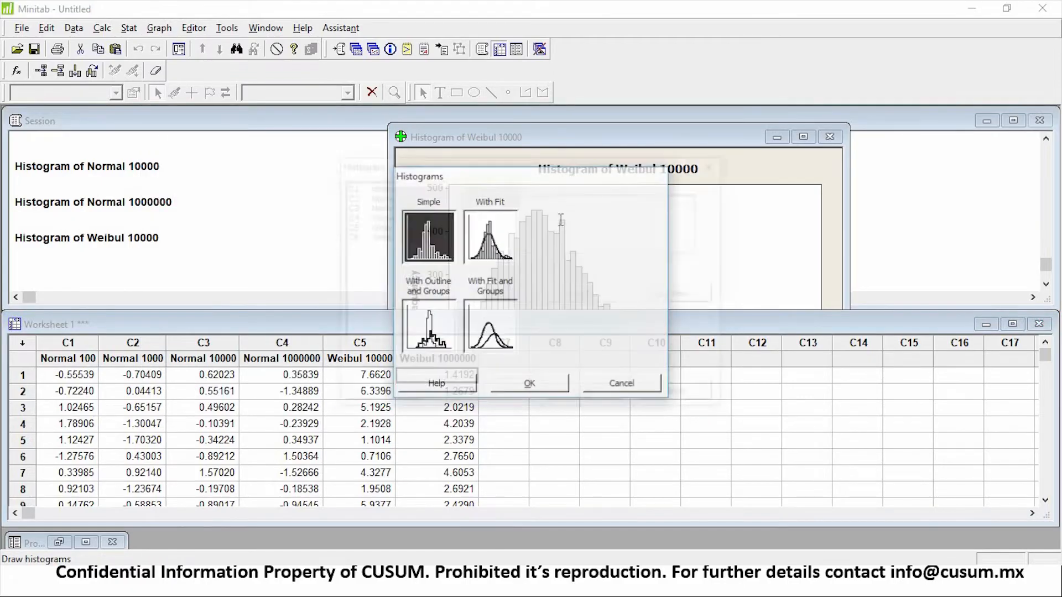
{"action": "key", "text": "Return"}
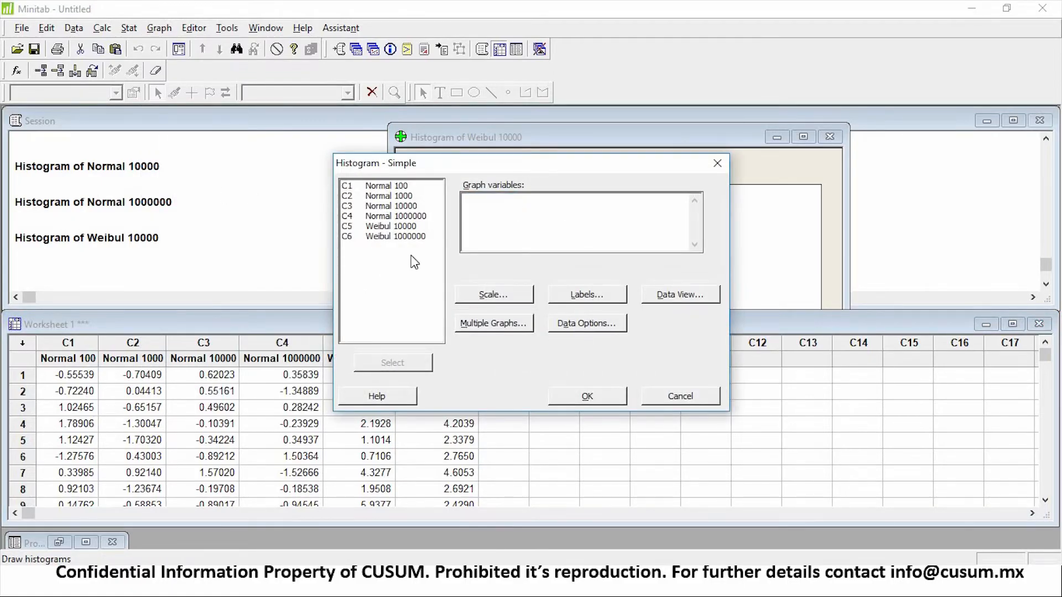
{"action": "double_click", "coordinate": [395, 236]}
{"action": "left_click", "coordinate": [600, 396]}
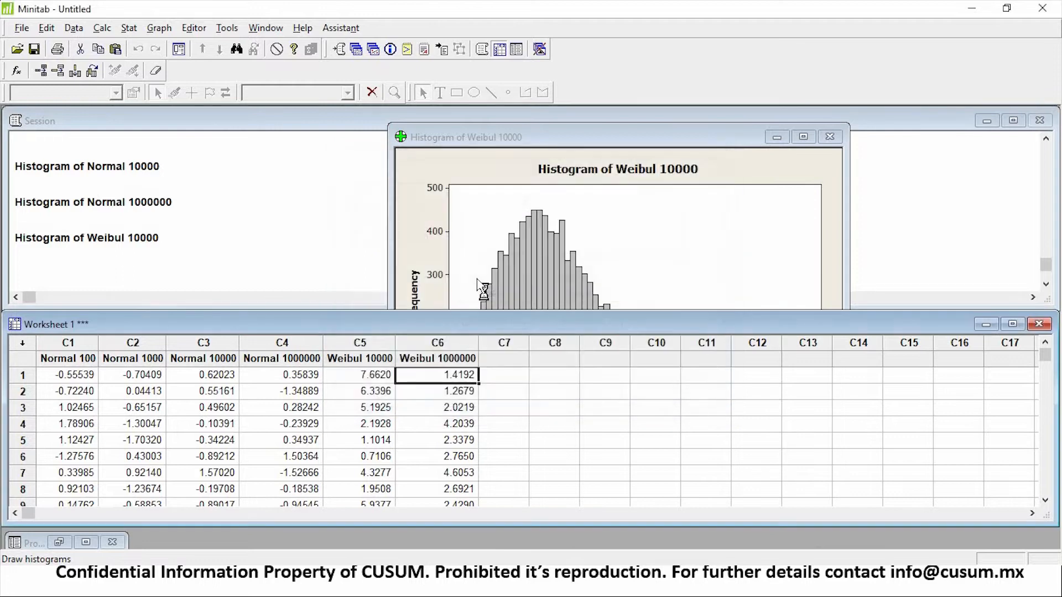
- Minimize the Session window and the Weibul 10000 histogram, and move the Weibul 1000000 histogram clear of the Normal 1000000 one
{"action": "left_click_drag", "start_coordinate": [443, 241], "coordinate": [436, 159]}
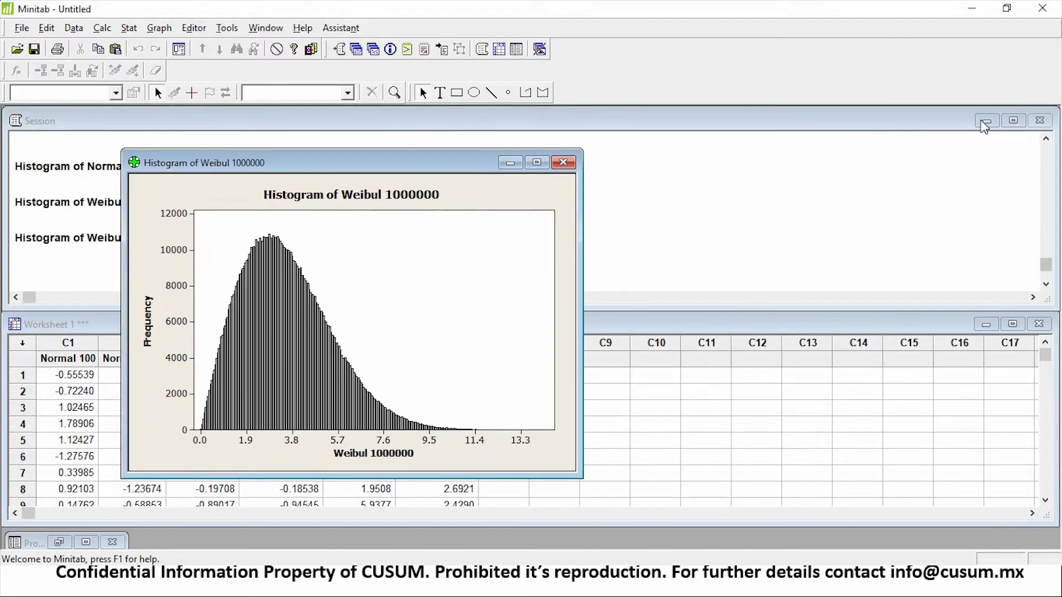
{"action": "left_click", "coordinate": [986, 120]}
{"action": "left_click_drag", "start_coordinate": [362, 162], "coordinate": [775, 123]}
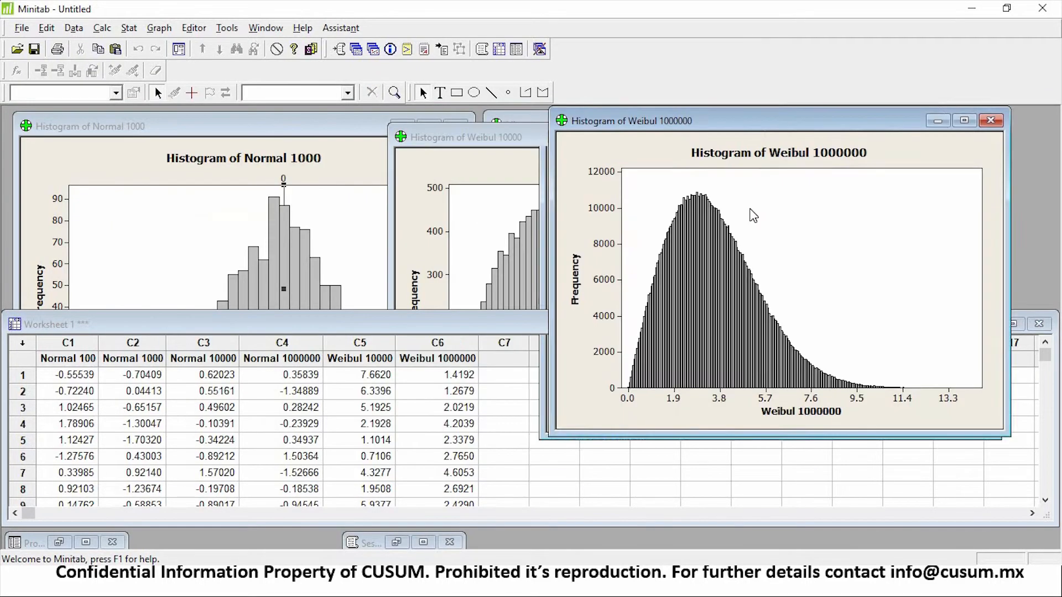
{"action": "left_click_drag", "start_coordinate": [750, 210], "coordinate": [352, 159]}
{"action": "left_click", "coordinate": [779, 136]}
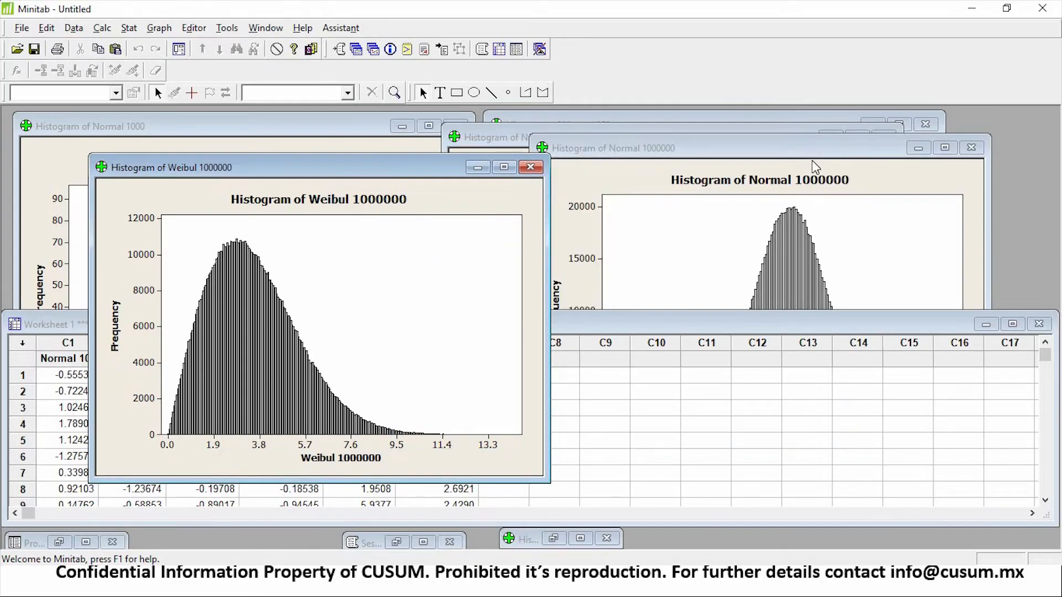
- Place the Normal 1000000 and Weibul 1000000 histograms side by side for comparison
{"action": "left_click_drag", "start_coordinate": [772, 153], "coordinate": [801, 174]}
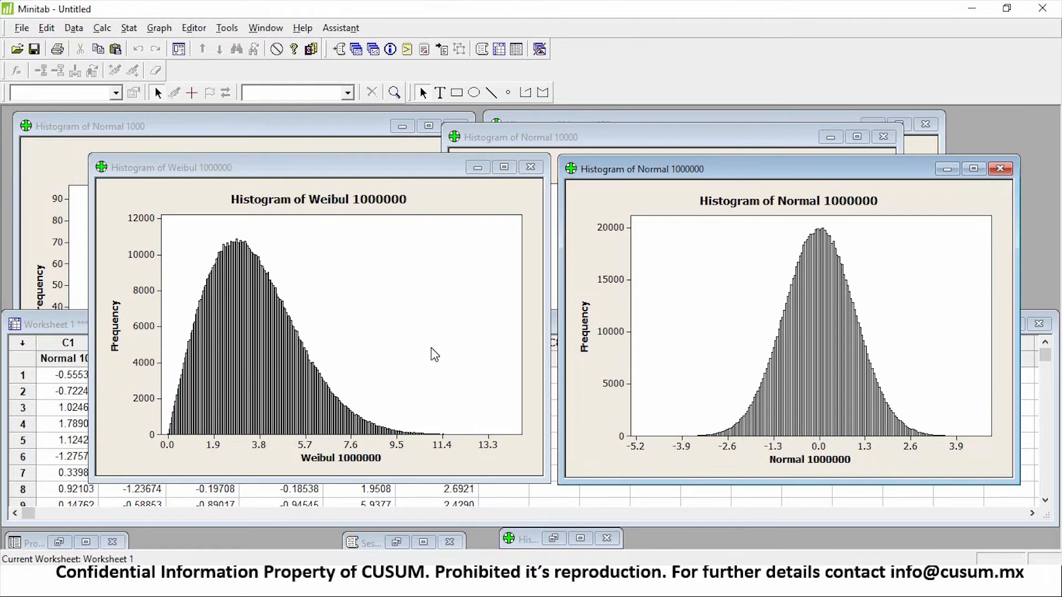
{"action": "left_click_drag", "start_coordinate": [786, 176], "coordinate": [811, 152]}
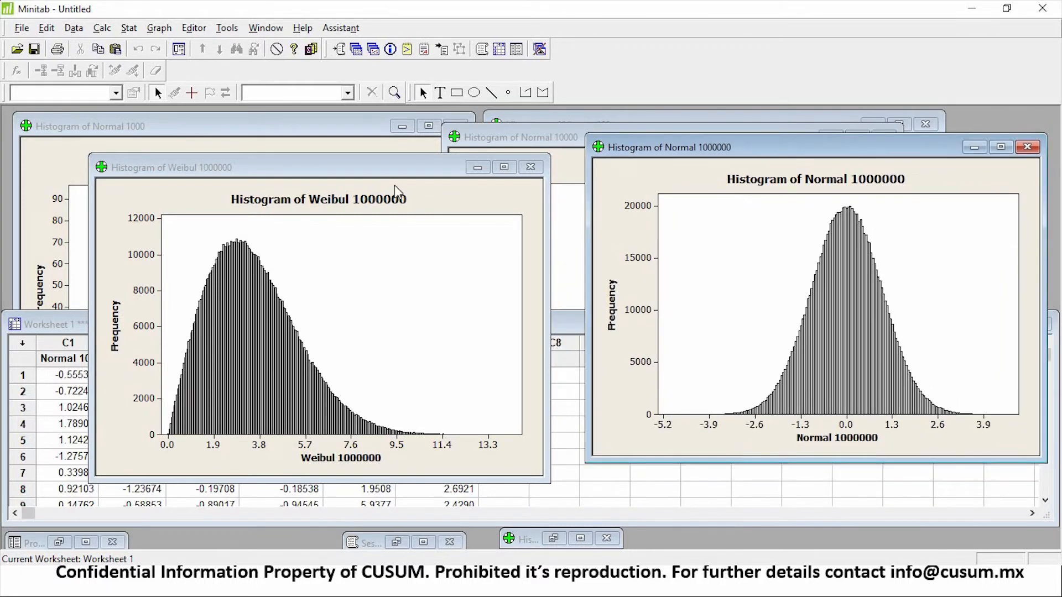
{"action": "left_click_drag", "start_coordinate": [382, 172], "coordinate": [398, 149]}
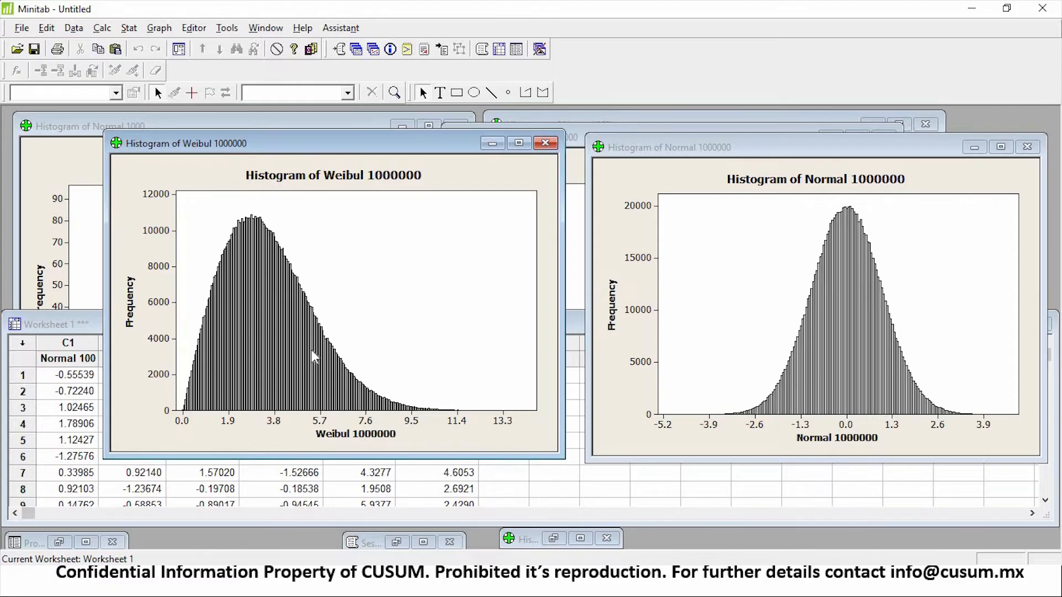
{"action": "mouse_move", "coordinate": [313, 356]}
{"action": "left_click", "coordinate": [130, 28]}
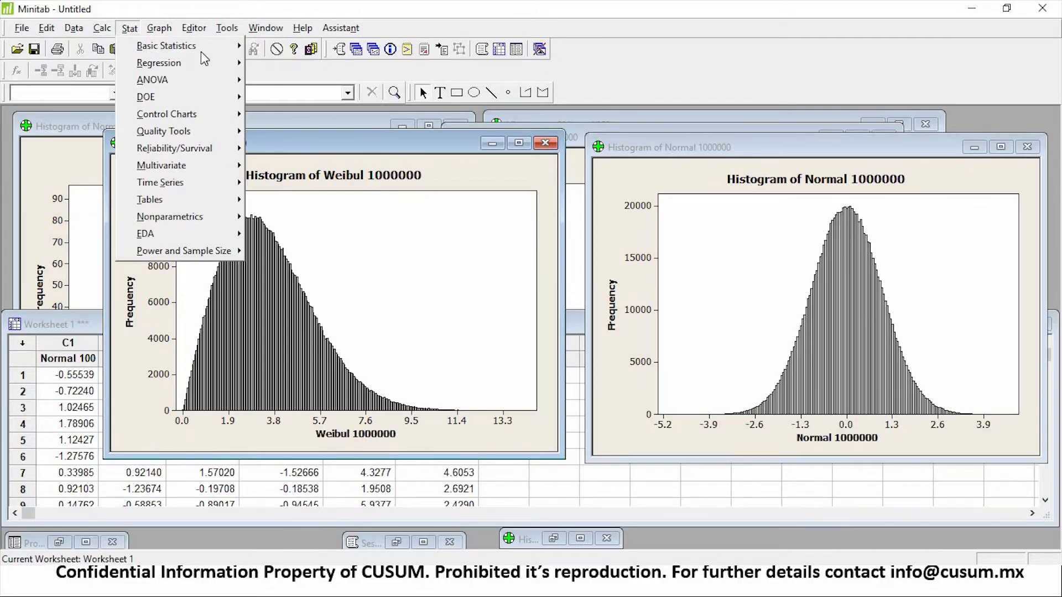
{"action": "mouse_move", "coordinate": [215, 46]}
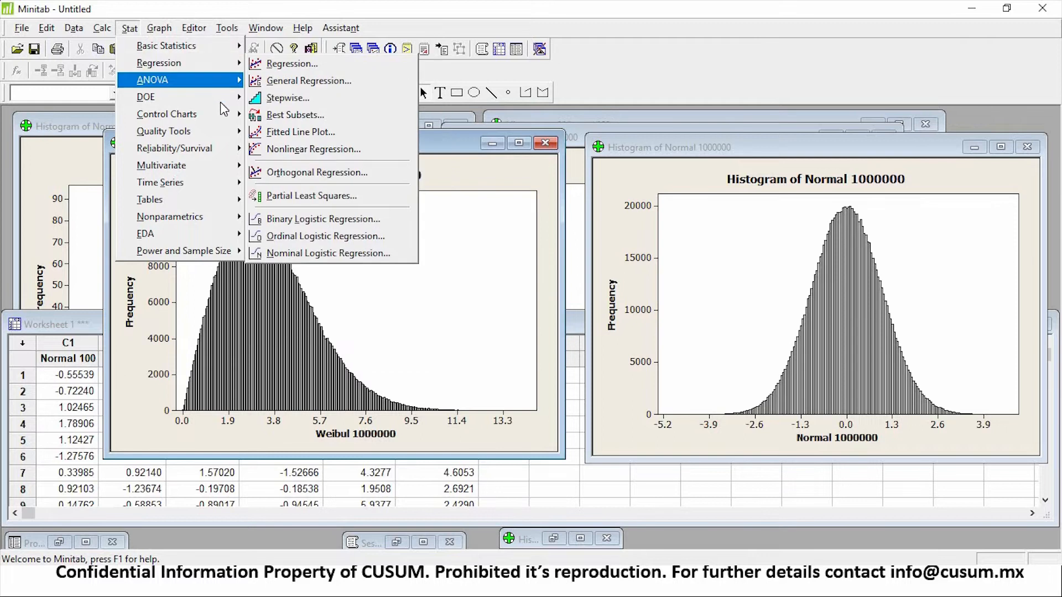
{"action": "mouse_move", "coordinate": [226, 142]}
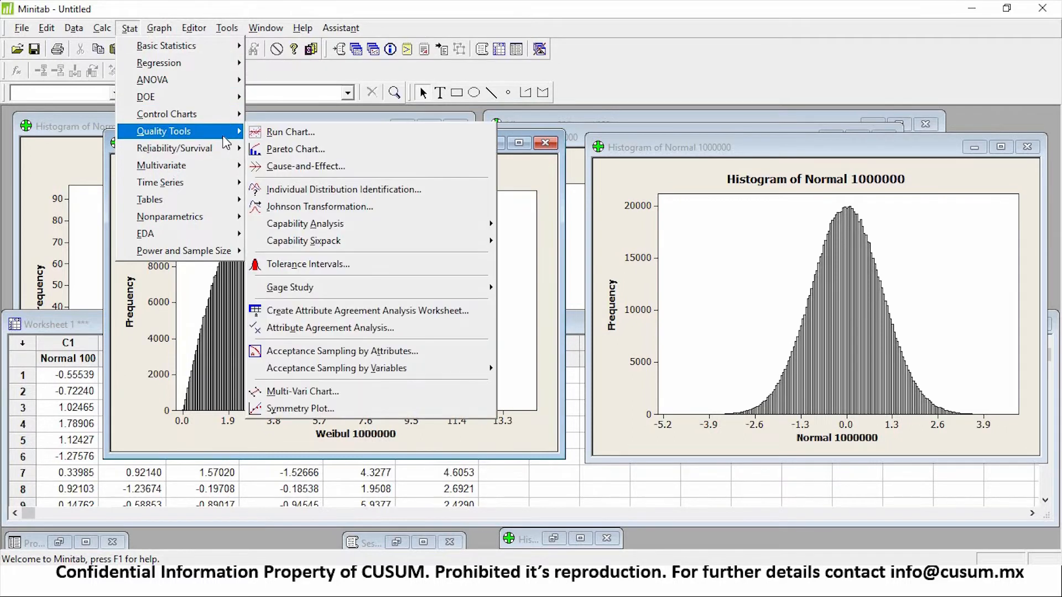
{"action": "mouse_move", "coordinate": [453, 228]}
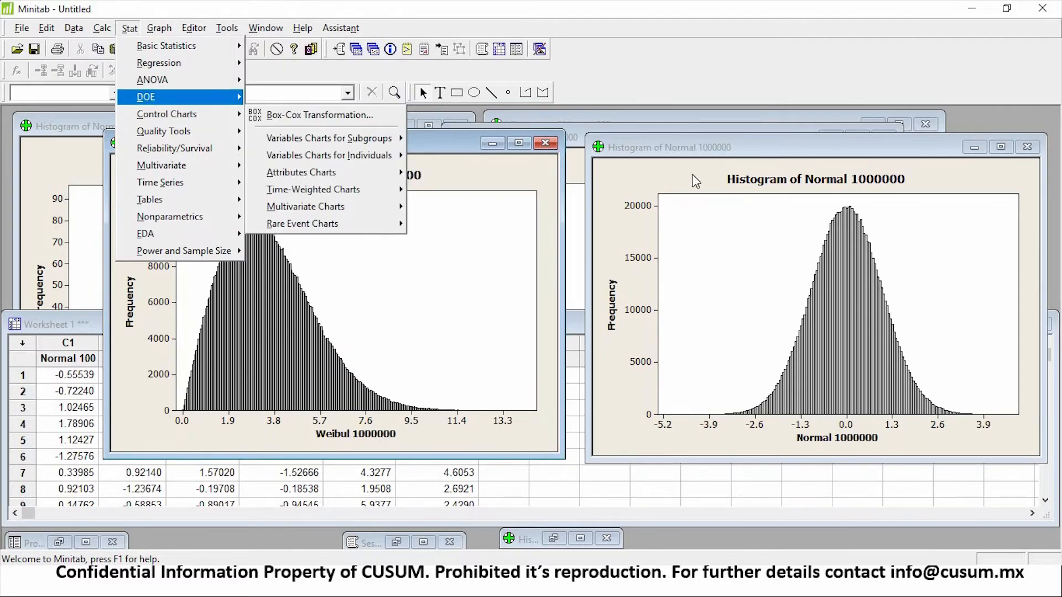
{"action": "mouse_move", "coordinate": [168, 101]}
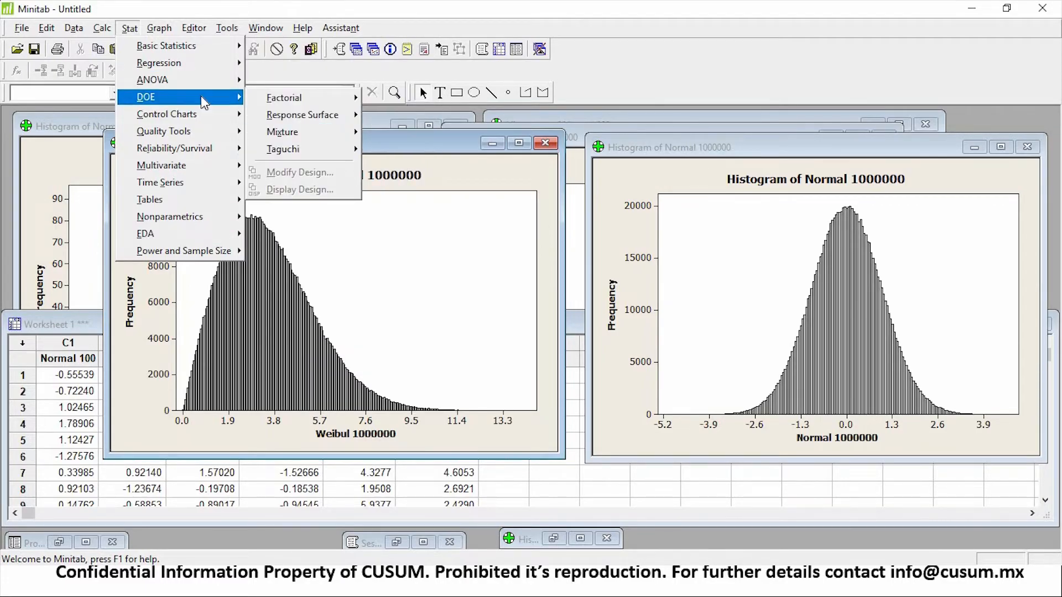
{"action": "left_click", "coordinate": [433, 149]}
- Align the Normal 1000000 and Weibul 1000000 histogram windows at the same height with a narrow gap between them
{"action": "left_click_drag", "start_coordinate": [768, 158], "coordinate": [752, 150]}
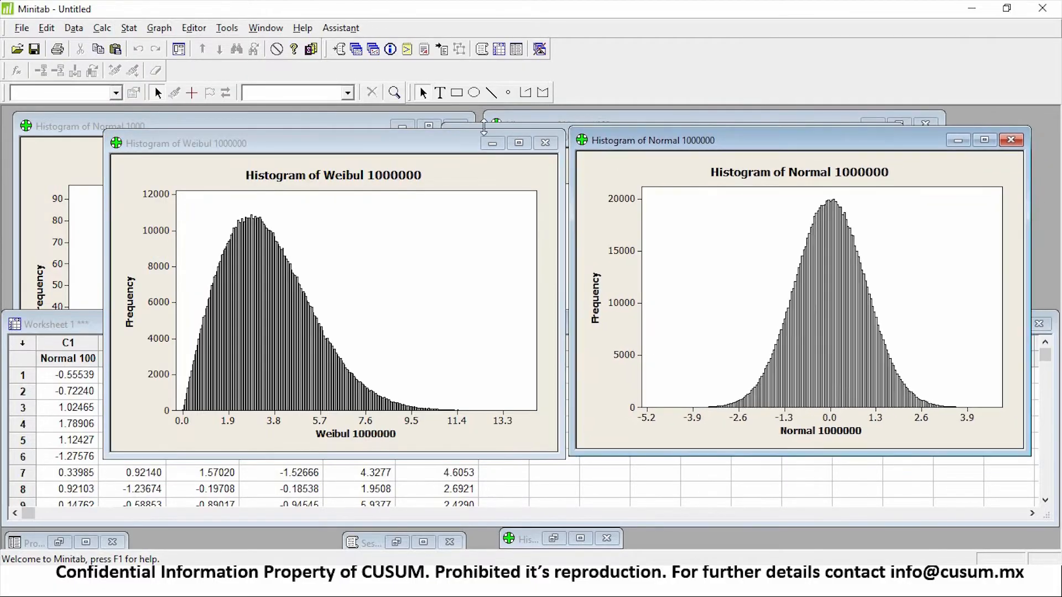
{"action": "left_click", "coordinate": [373, 138]}
{"action": "left_click_drag", "start_coordinate": [373, 140], "coordinate": [352, 136]}
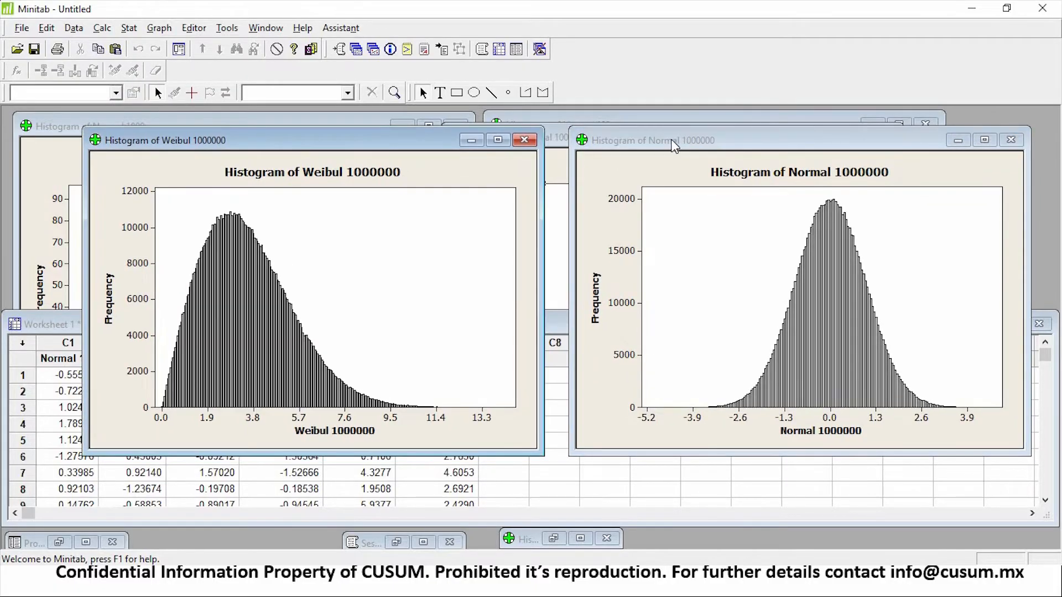
{"action": "left_click_drag", "start_coordinate": [675, 142], "coordinate": [668, 142]}
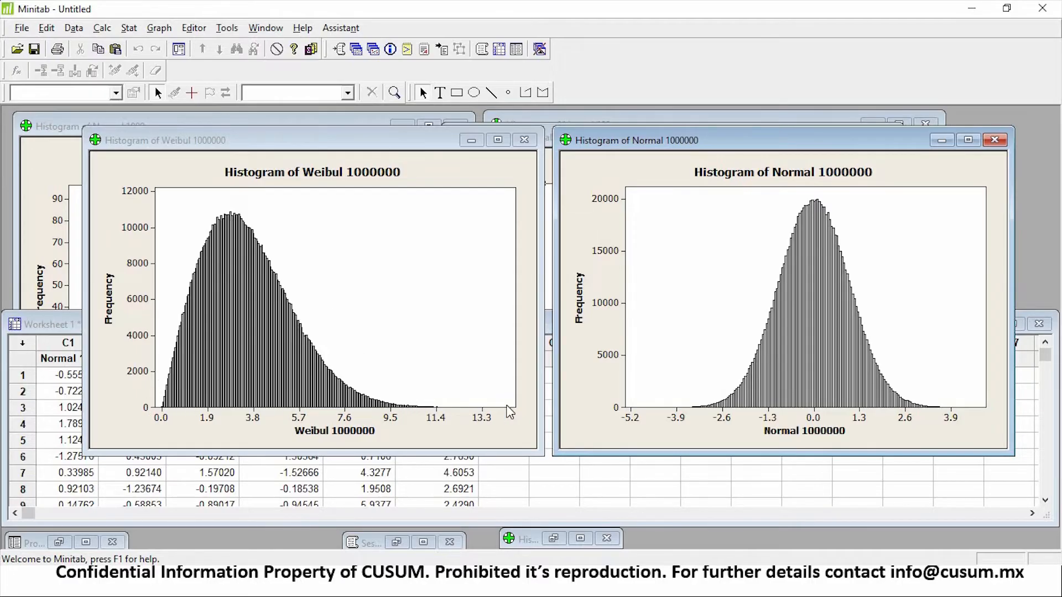
- Minimize the Normal 1000000 and Weibul 1000000 histograms and return to the worksheet's column names
{"action": "left_click", "coordinate": [941, 140]}
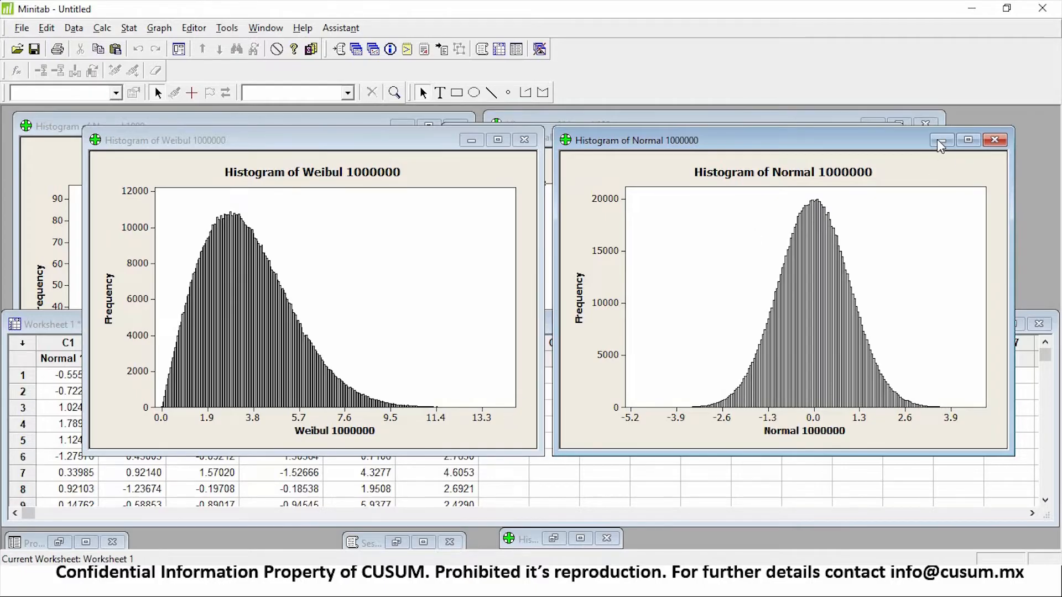
{"action": "left_click", "coordinate": [471, 140]}
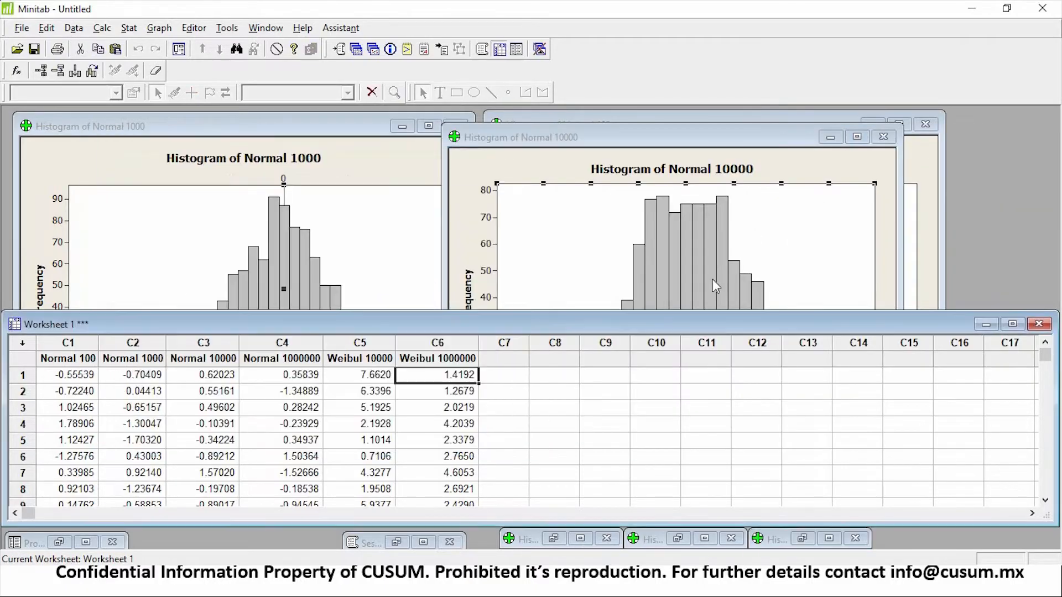
{"action": "left_click", "coordinate": [437, 359]}
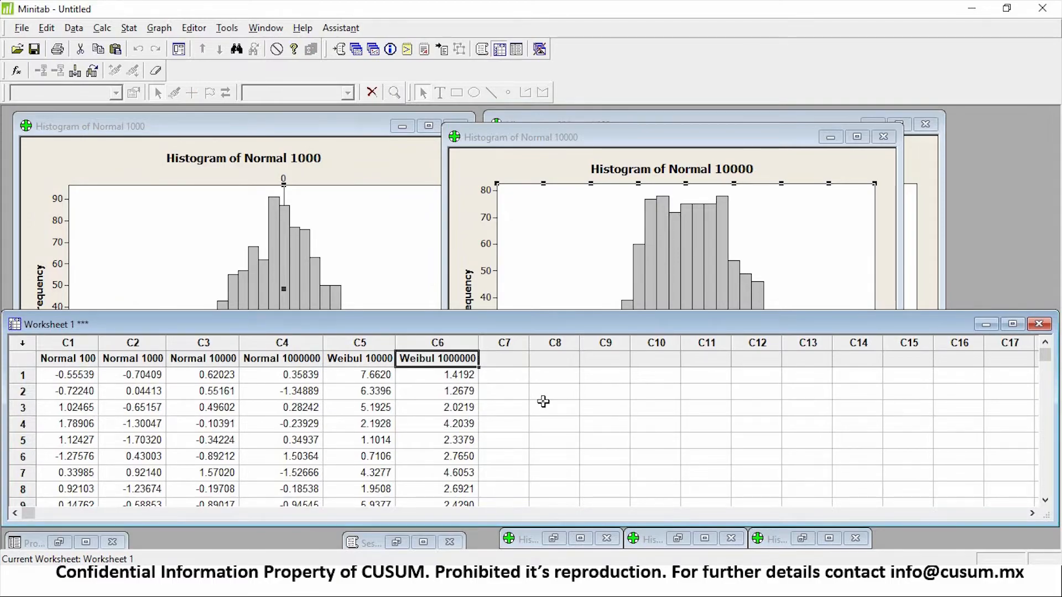
- Name worksheet column C8 "Xi square" and column C9 "Normal"
{"action": "left_click", "coordinate": [551, 359]}
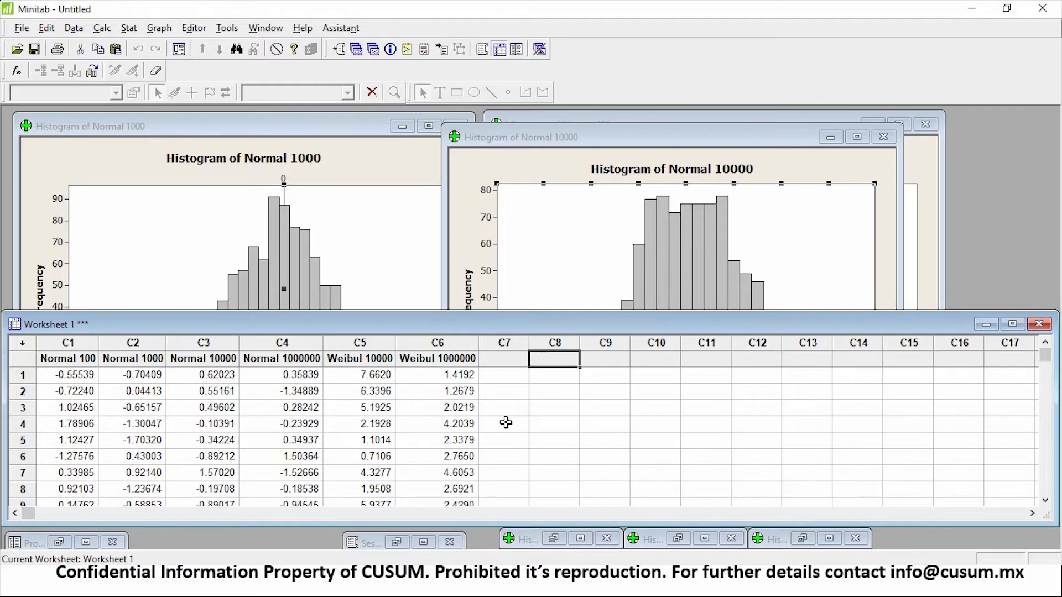
{"action": "type", "text": "Xi s"}
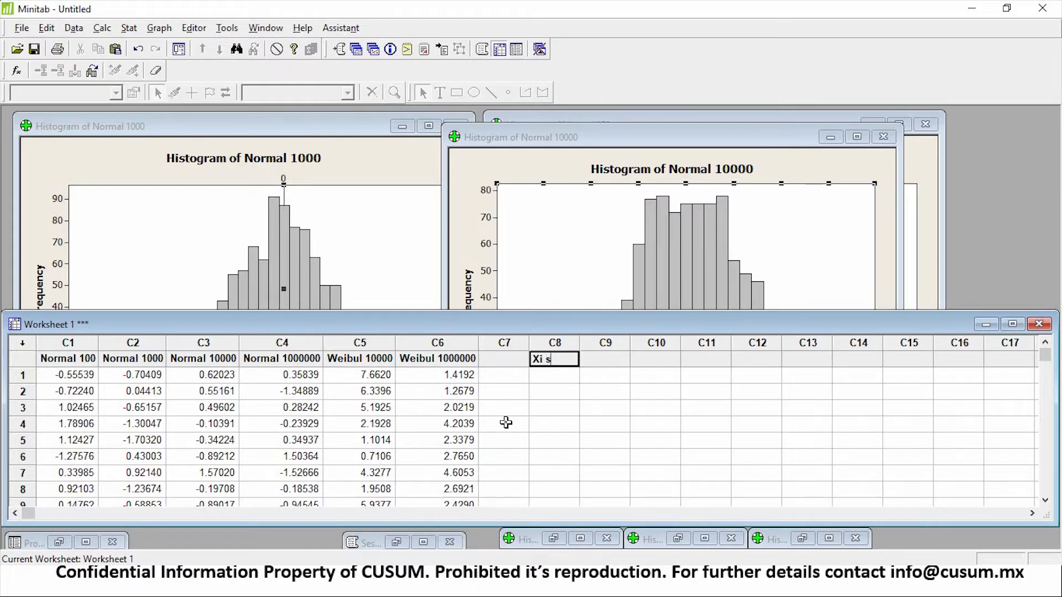
{"action": "type", "text": "quare"}
{"action": "key", "text": "Tab"}
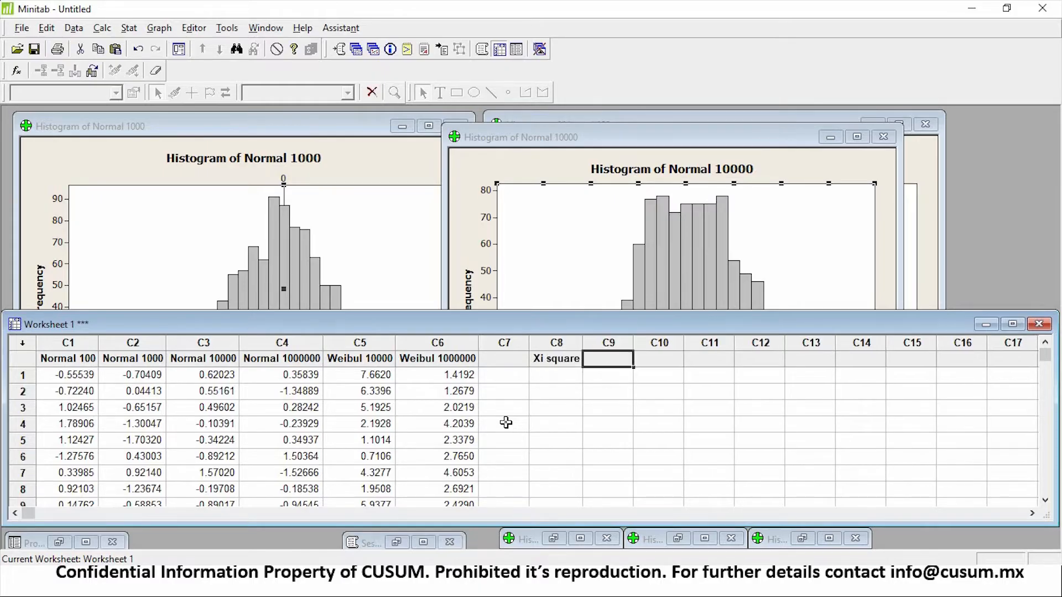
{"action": "type", "text": "Normal"}
{"action": "key", "text": "Return"}
{"action": "key", "text": "Up"}
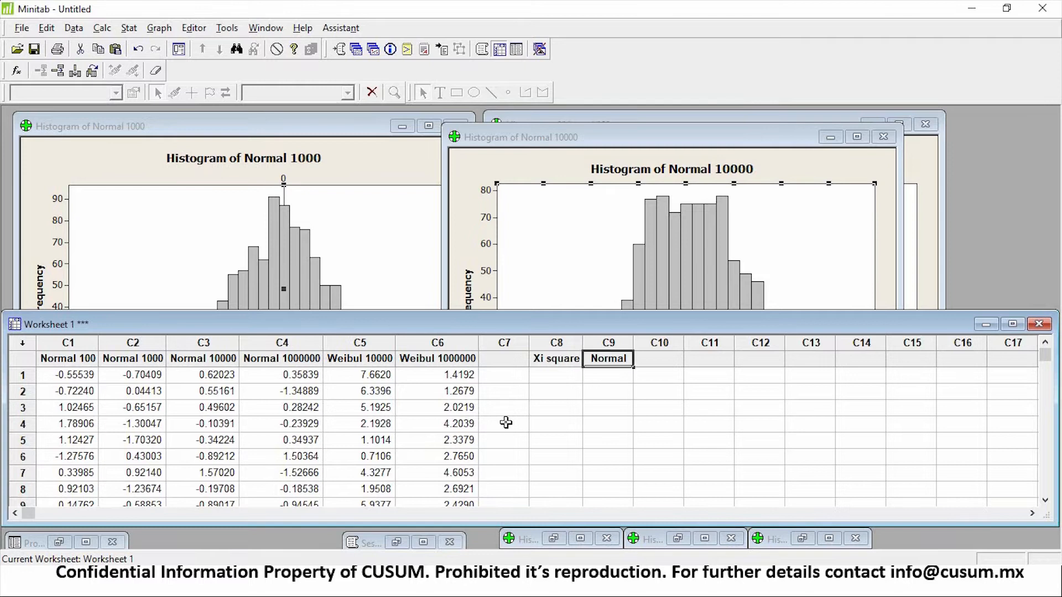
- Rename column C8 as "Xi Square 10000" and return to the name cell of column C9
{"action": "key", "text": "Left"}
{"action": "type", "text": "Xi "}
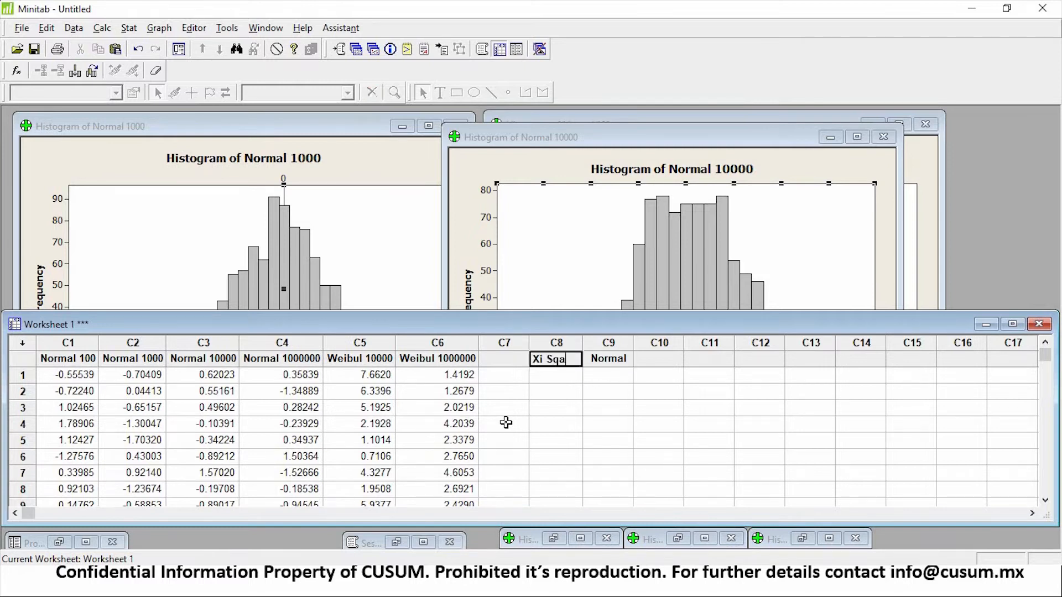
{"action": "type", "text": "Square 1000"}
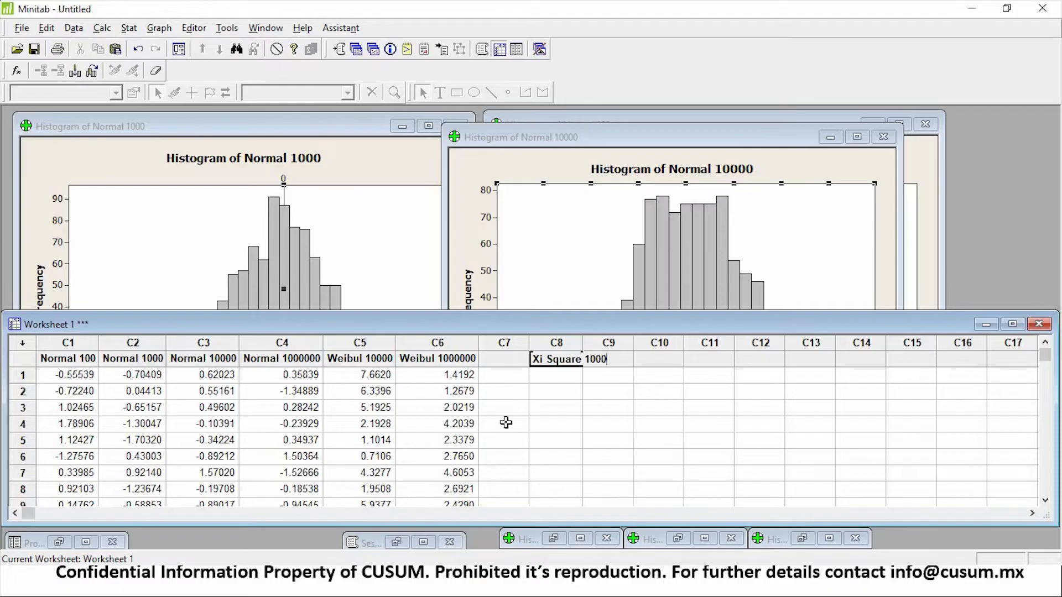
{"action": "type", "text": "0"}
{"action": "key", "text": "Return"}
{"action": "key", "text": "Right"}
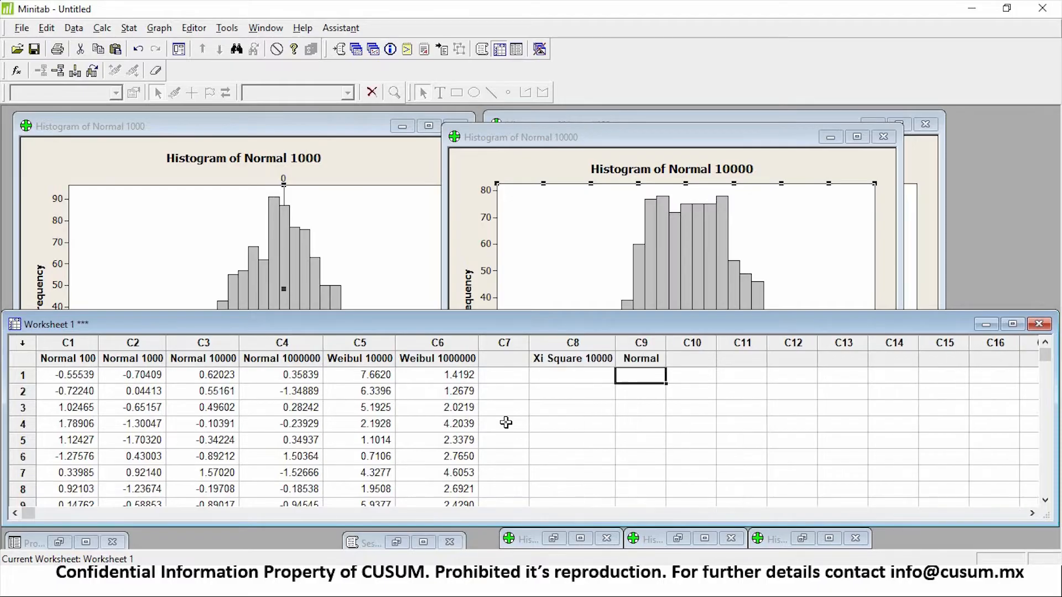
{"action": "key", "text": "Up"}
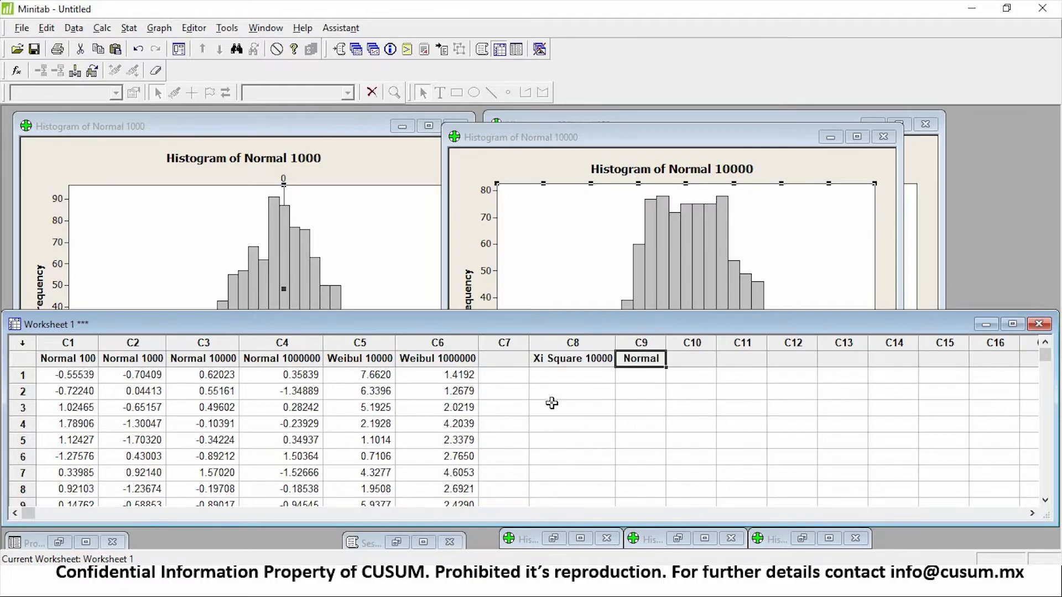
- Rename worksheet column C9 as "Normal 10000Rev2"
{"action": "double_click", "coordinate": [656, 360]}
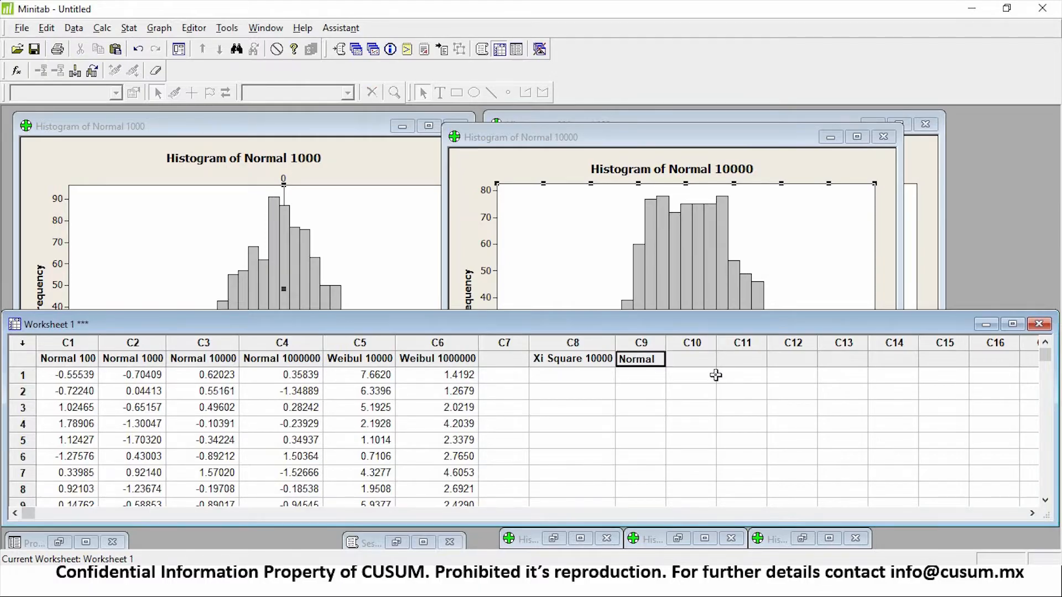
{"action": "type", "text": "10000"}
{"action": "key", "text": "Return"}
{"action": "key", "text": "Return"}
{"action": "type", "text": "Rev2"}
{"action": "key", "text": "Return"}
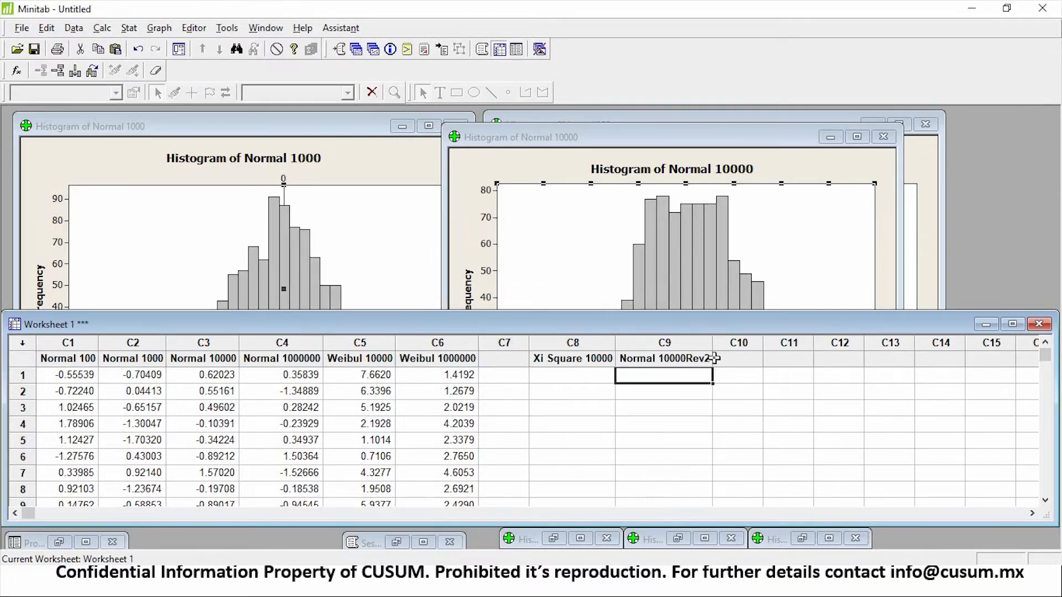
- Compare the existing Normal 10000 column C3 with the newly named column C9
{"action": "left_click", "coordinate": [691, 365]}
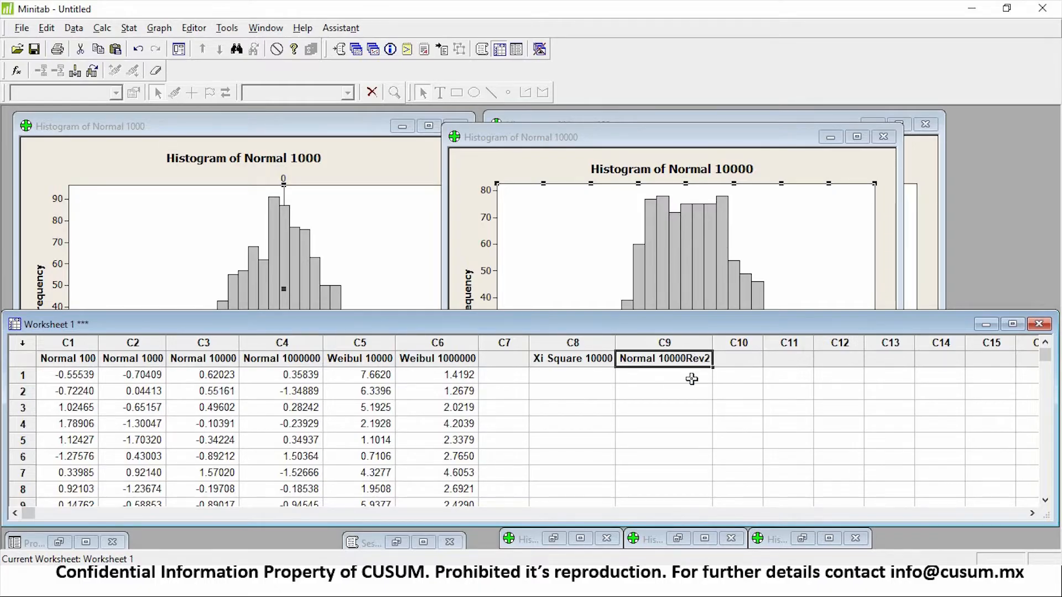
{"action": "left_click", "coordinate": [683, 344]}
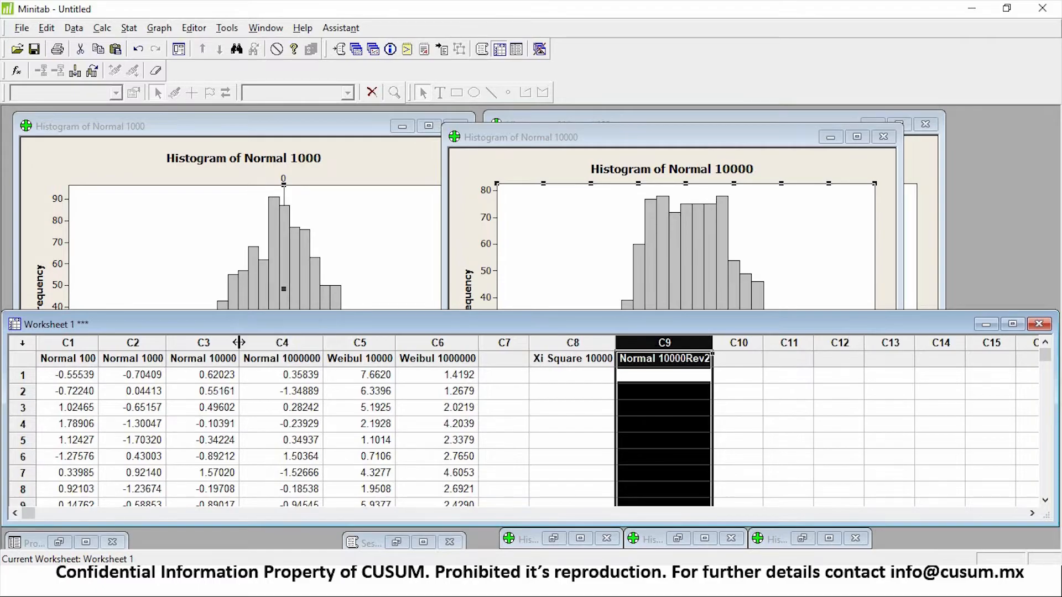
{"action": "left_click", "coordinate": [206, 345]}
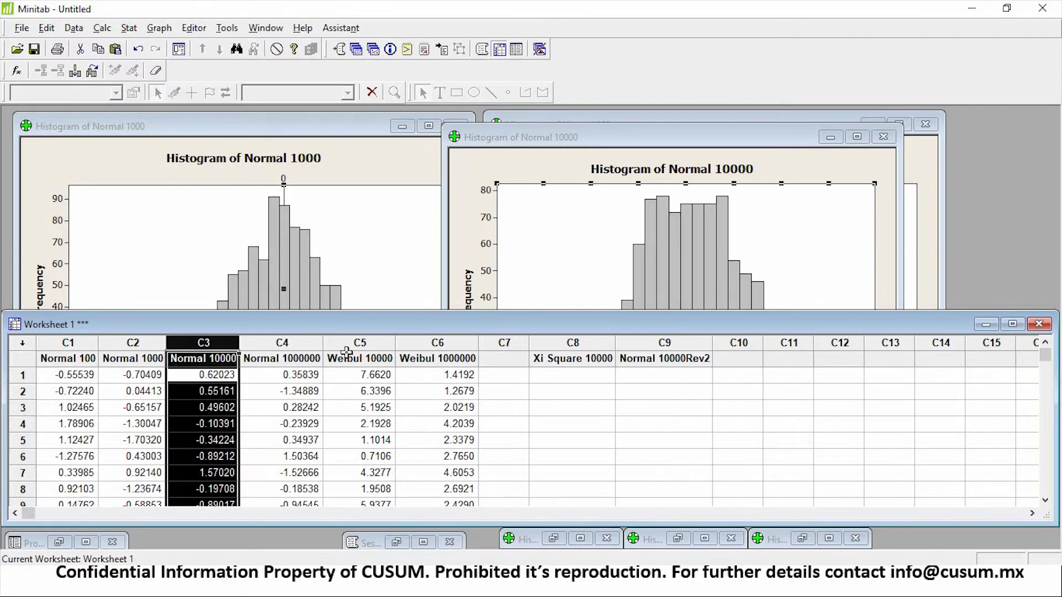
{"action": "left_click", "coordinate": [680, 343], "text": "shift"}
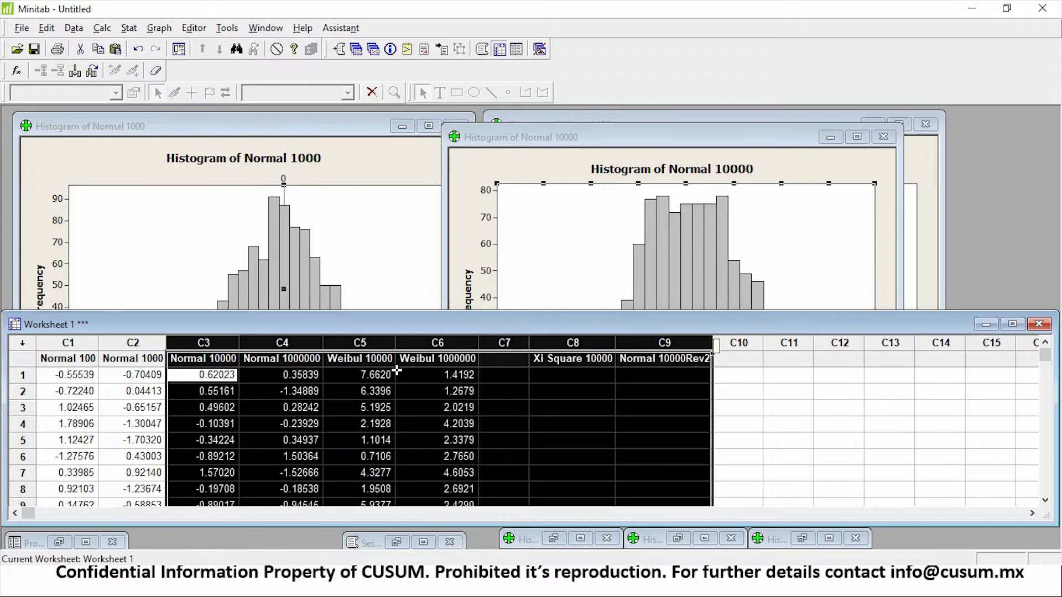
{"action": "left_click", "coordinate": [703, 364]}
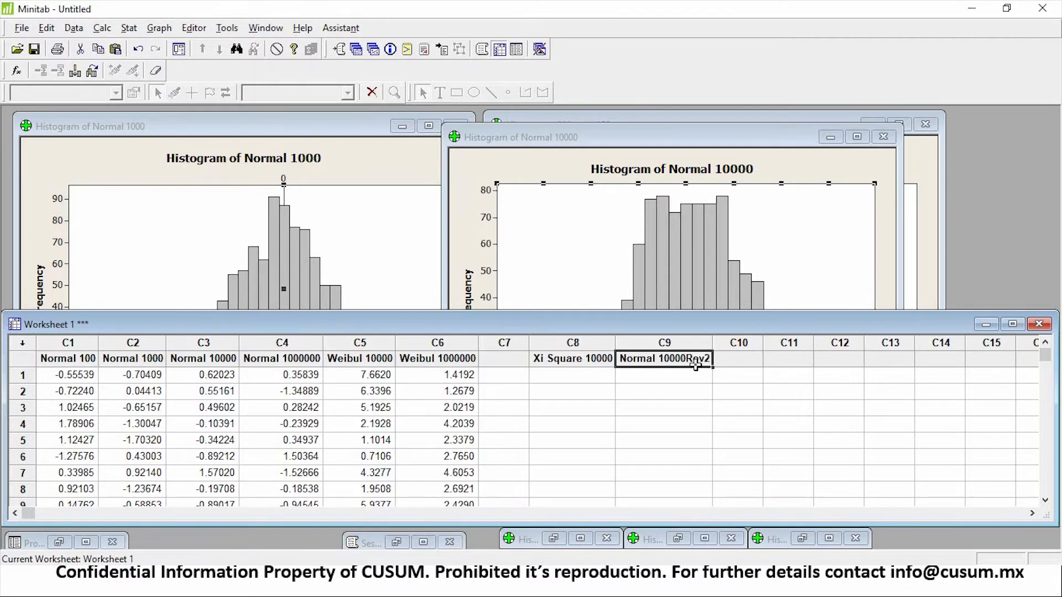
{"action": "double_click", "coordinate": [699, 361]}
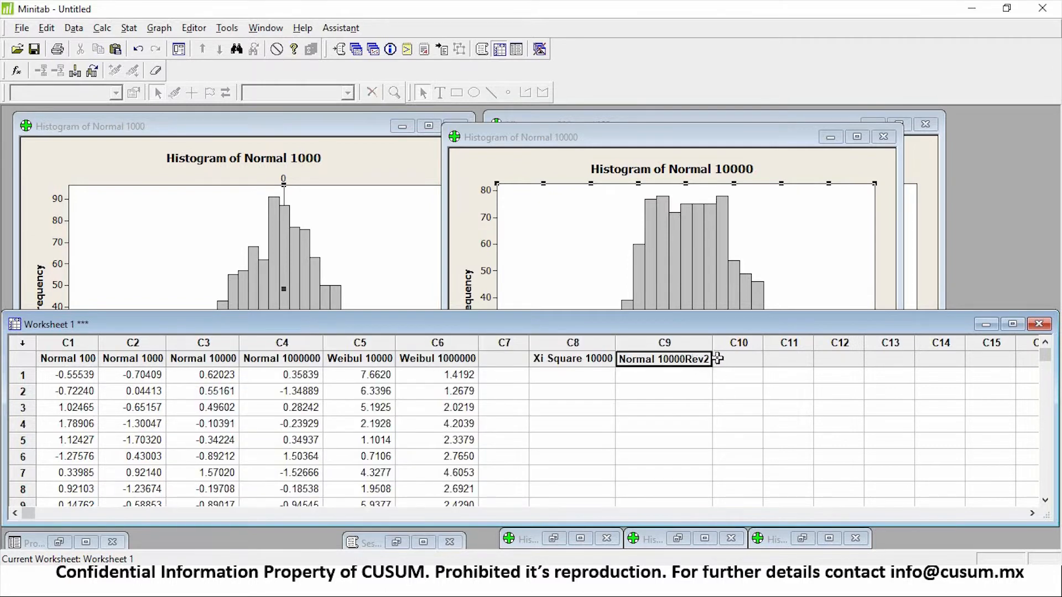
{"action": "left_click", "coordinate": [660, 377]}
- Generate 10000 rows of chi-square random data with 5 degrees of freedom in the Xi Square 10000 column and check the values
{"action": "left_click", "coordinate": [568, 382]}
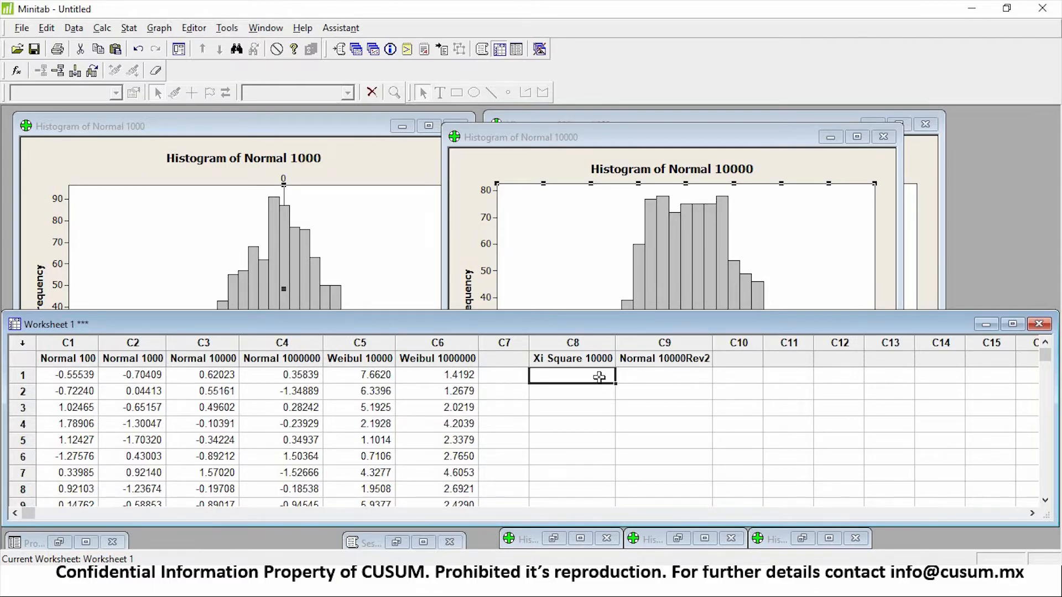
{"action": "left_click", "coordinate": [102, 29]}
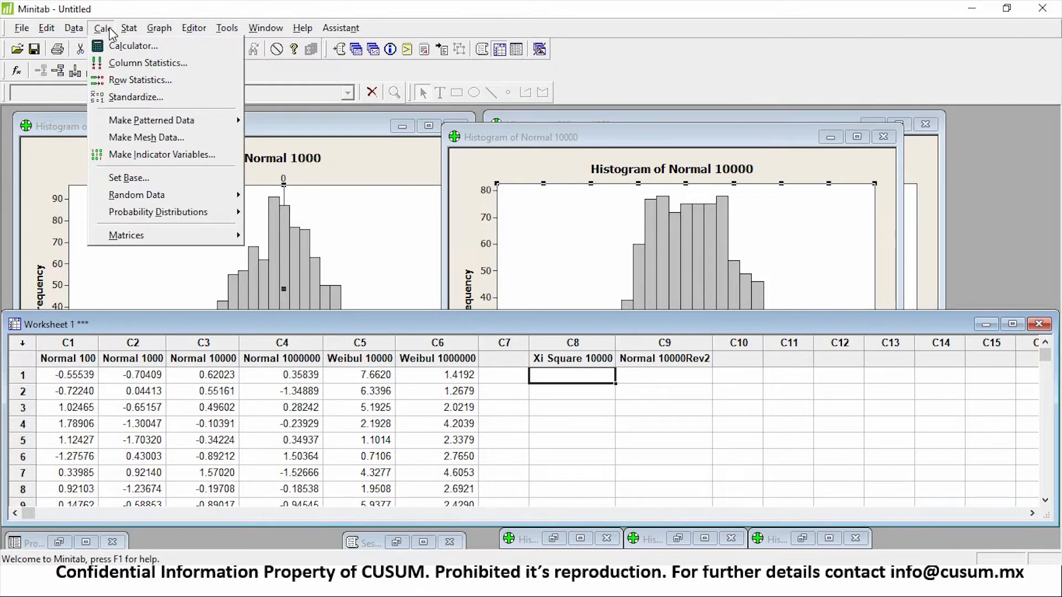
{"action": "left_click", "coordinate": [137, 194]}
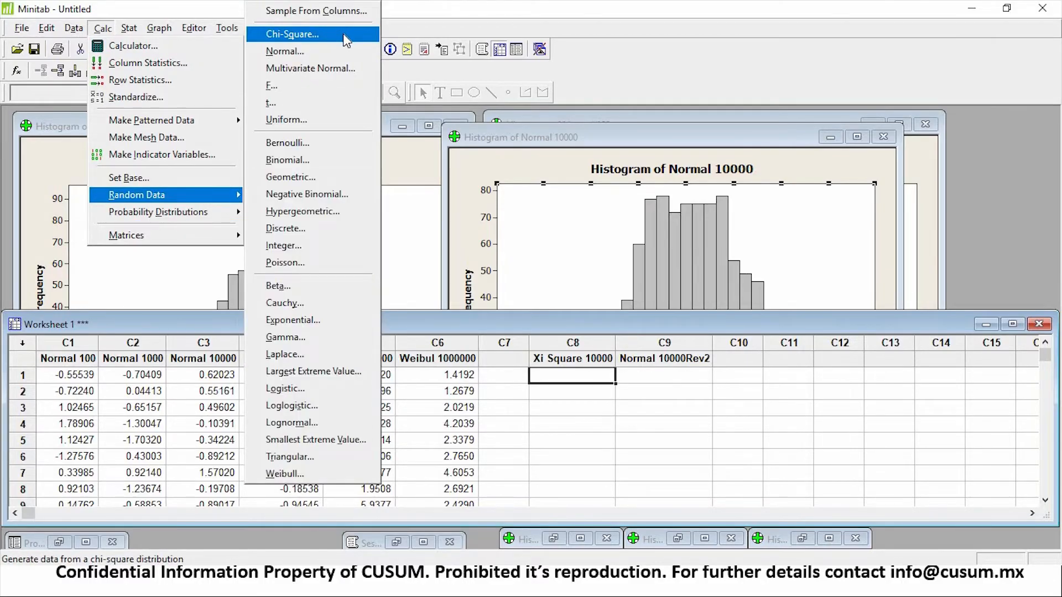
{"action": "left_click", "coordinate": [345, 36]}
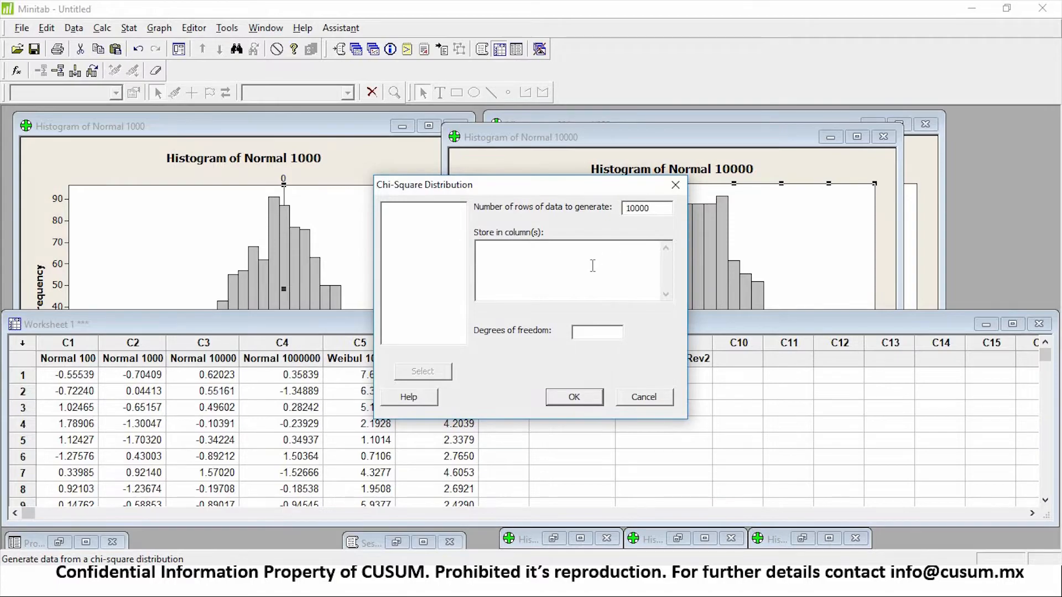
{"action": "left_click", "coordinate": [499, 276]}
{"action": "double_click", "coordinate": [443, 269]}
{"action": "left_click", "coordinate": [586, 331]}
{"action": "type", "text": "5"}
{"action": "key", "text": "Return"}
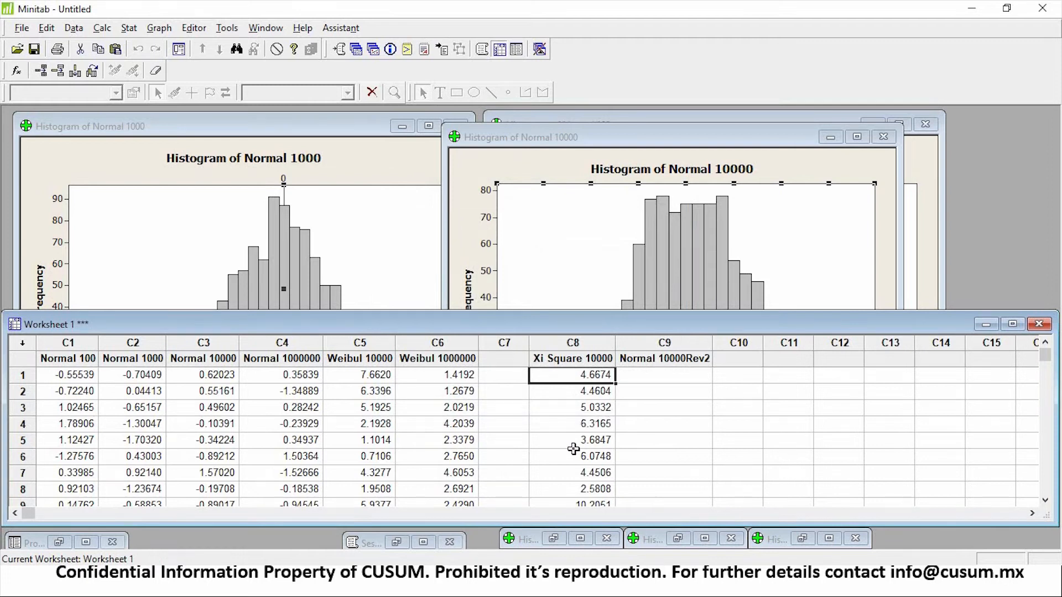
{"action": "scroll", "coordinate": [573, 449], "scroll_direction": "down", "scroll_amount": 20}
{"action": "scroll", "coordinate": [576, 455], "scroll_direction": "up", "scroll_amount": 20}
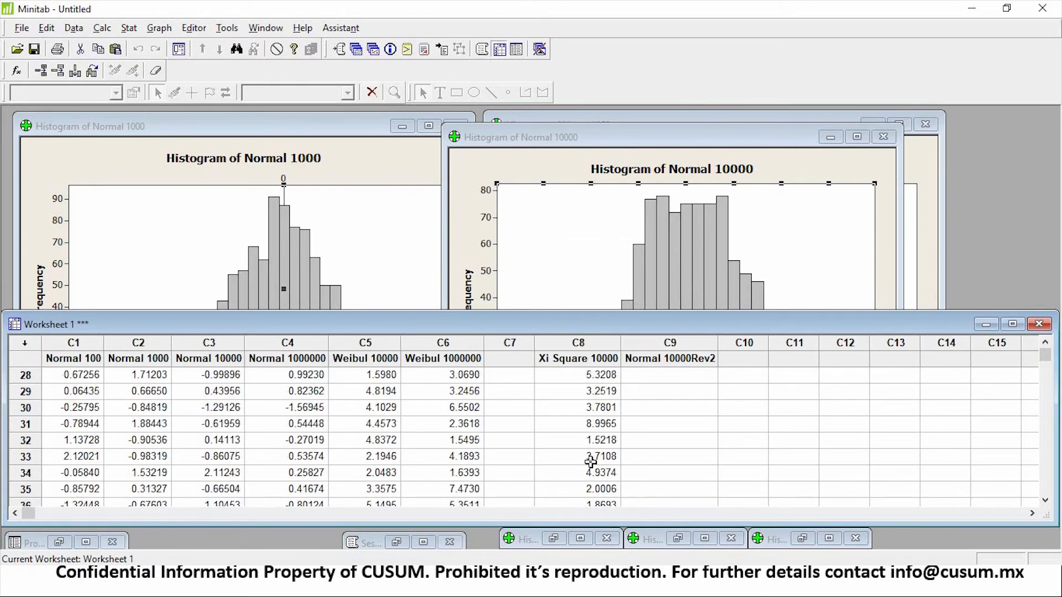
{"action": "scroll", "coordinate": [591, 462], "scroll_direction": "up", "scroll_amount": 9}
- Generate 1000000 rows of normal random data with mean 0.0 and standard deviation 1.0 in the Normal 10000Rev2 column
{"action": "left_click", "coordinate": [668, 358]}
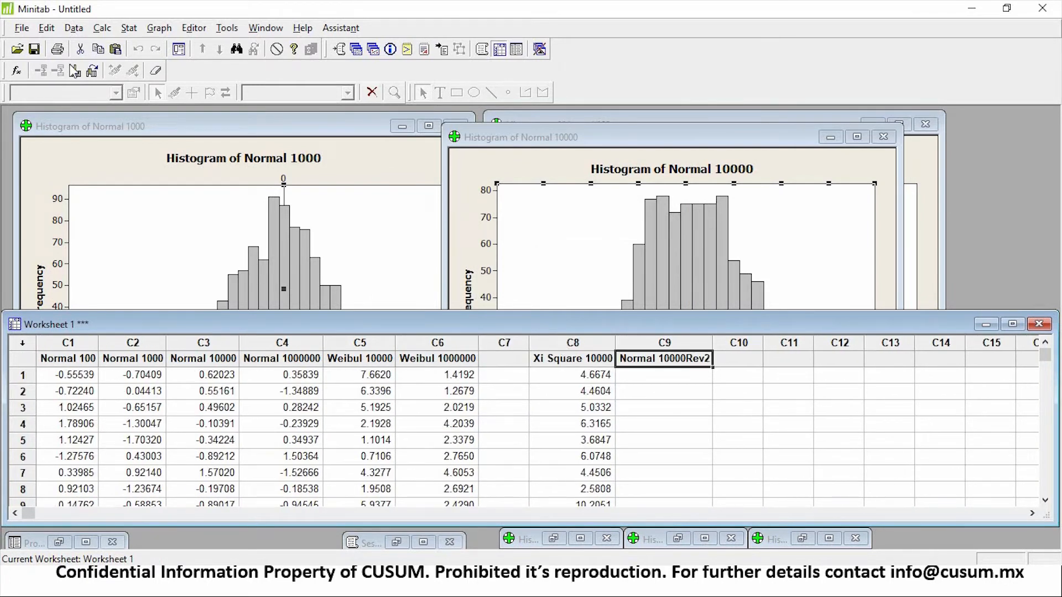
{"action": "left_click", "coordinate": [104, 30]}
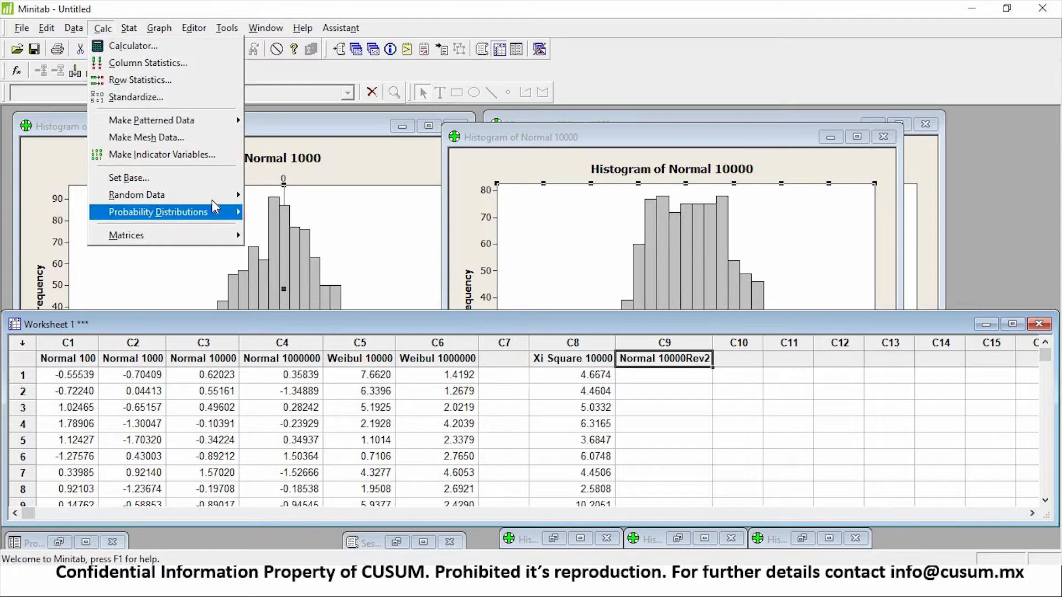
{"action": "mouse_move", "coordinate": [216, 196]}
{"action": "left_click", "coordinate": [303, 53]}
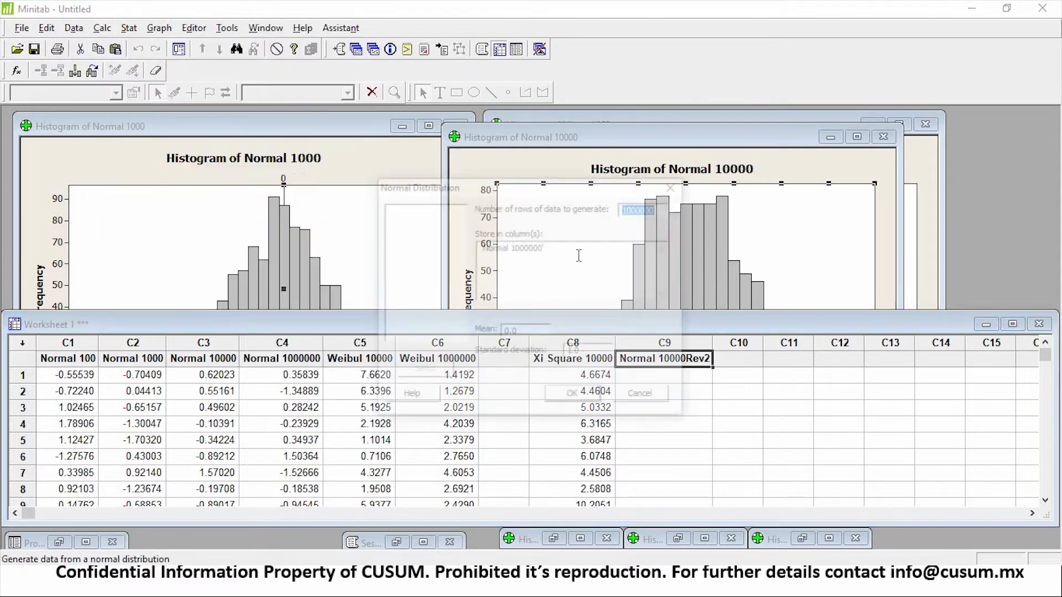
{"action": "left_click_drag", "start_coordinate": [597, 247], "coordinate": [354, 221]}
{"action": "double_click", "coordinate": [440, 282]}
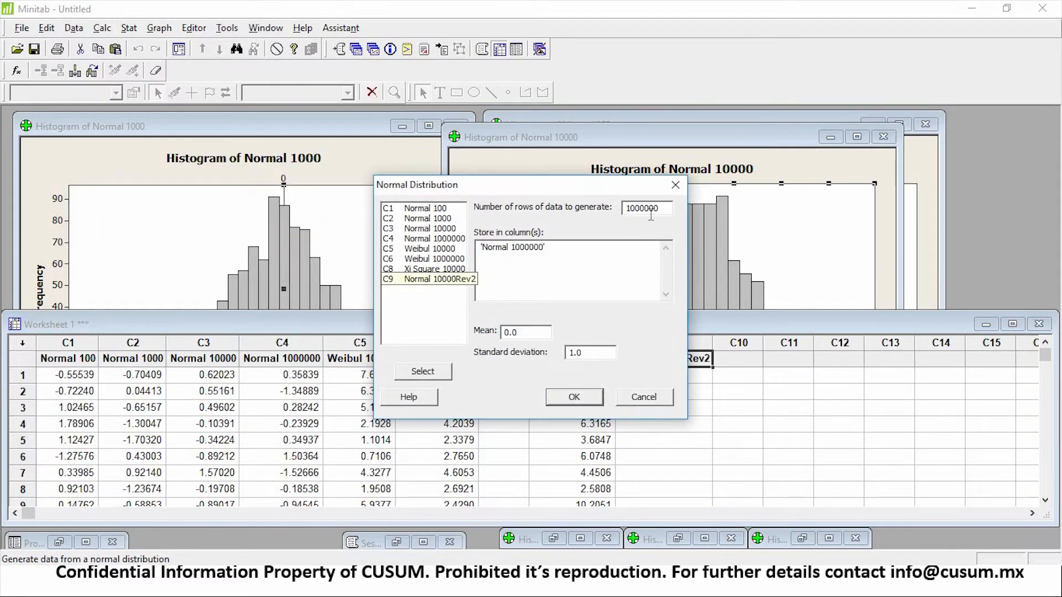
{"action": "left_click", "coordinate": [605, 357]}
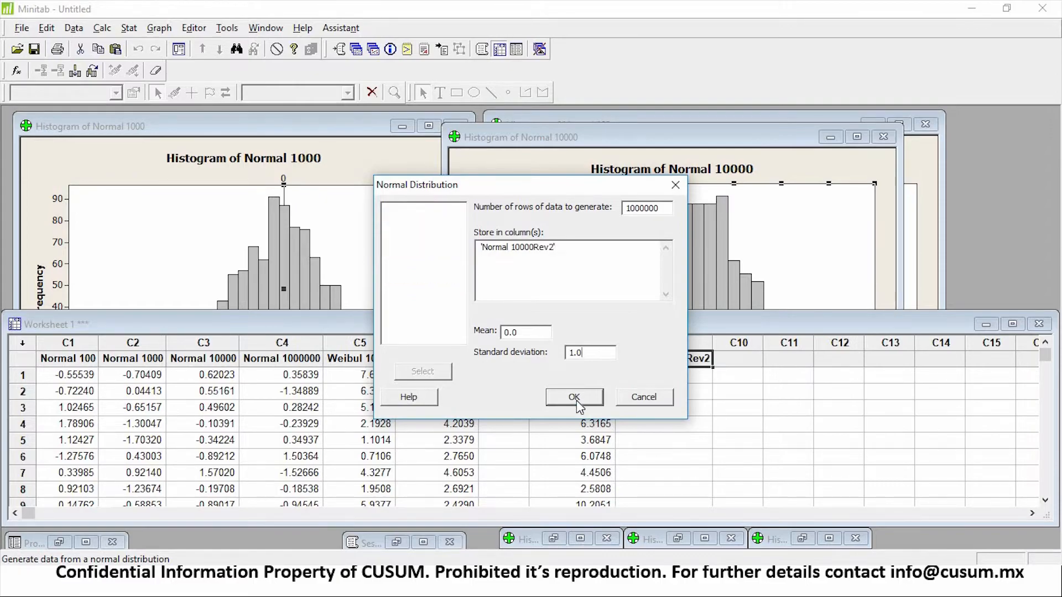
{"action": "left_click", "coordinate": [576, 402]}
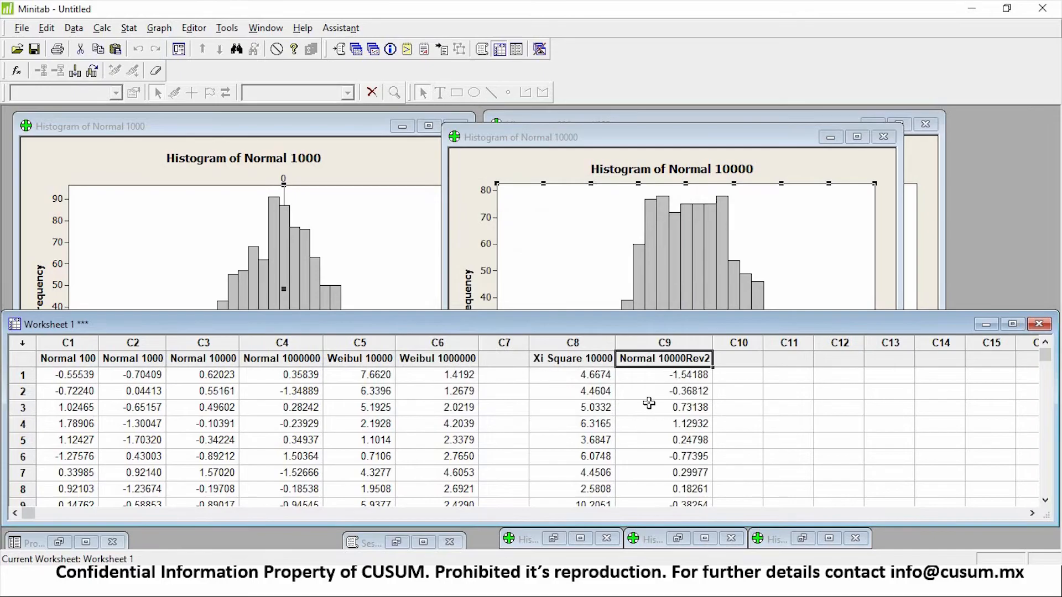
{"action": "key", "text": "ctrl+e"}
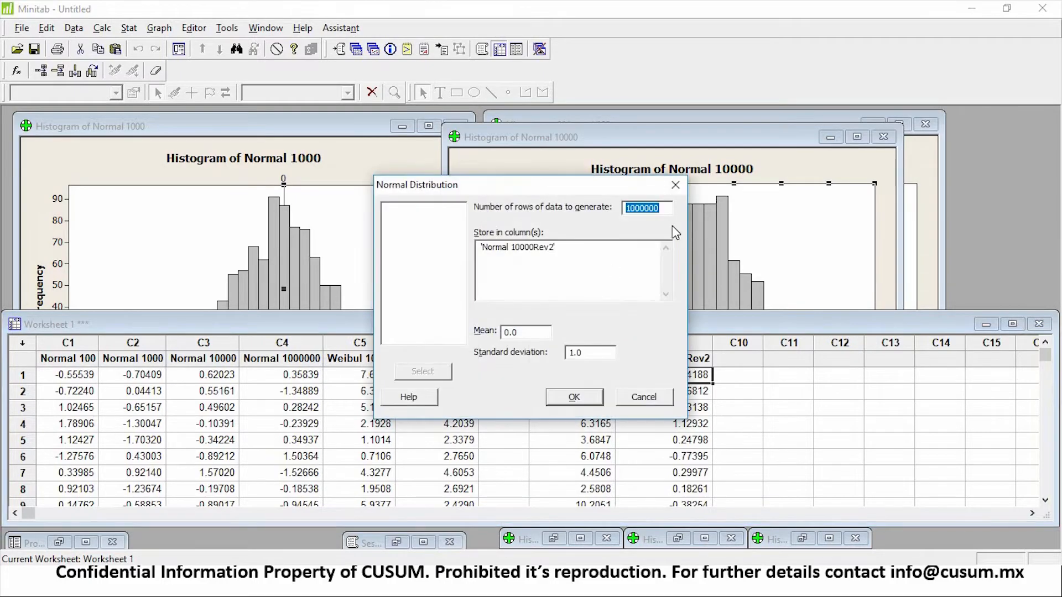
{"action": "key", "text": "Escape"}
- Delete column C9 with its data and name the blank C9 column "Normal 10000 Rev2"
{"action": "left_click", "coordinate": [685, 343]}
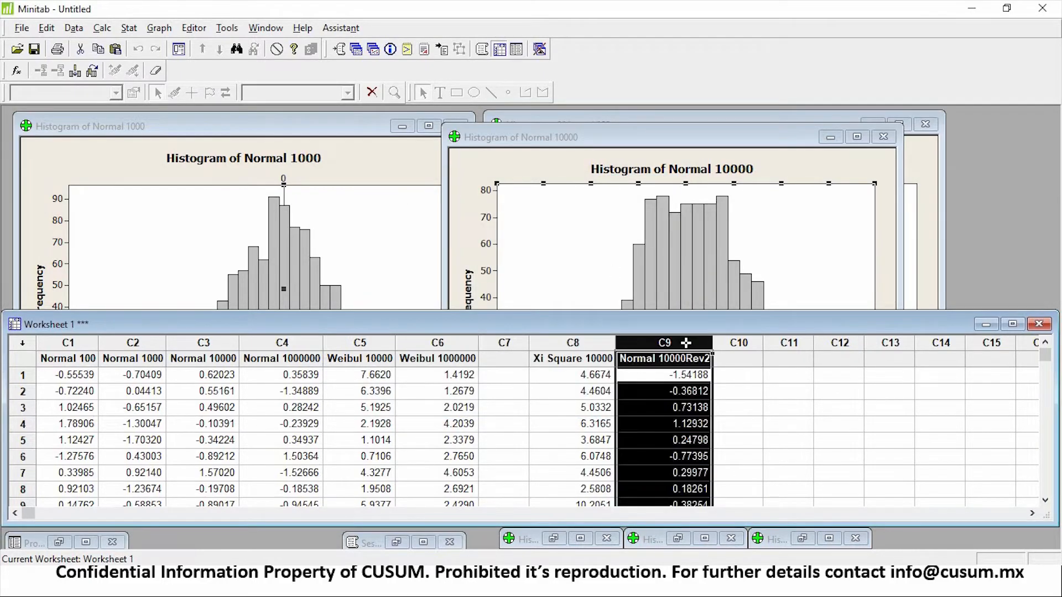
{"action": "right_click", "coordinate": [686, 347]}
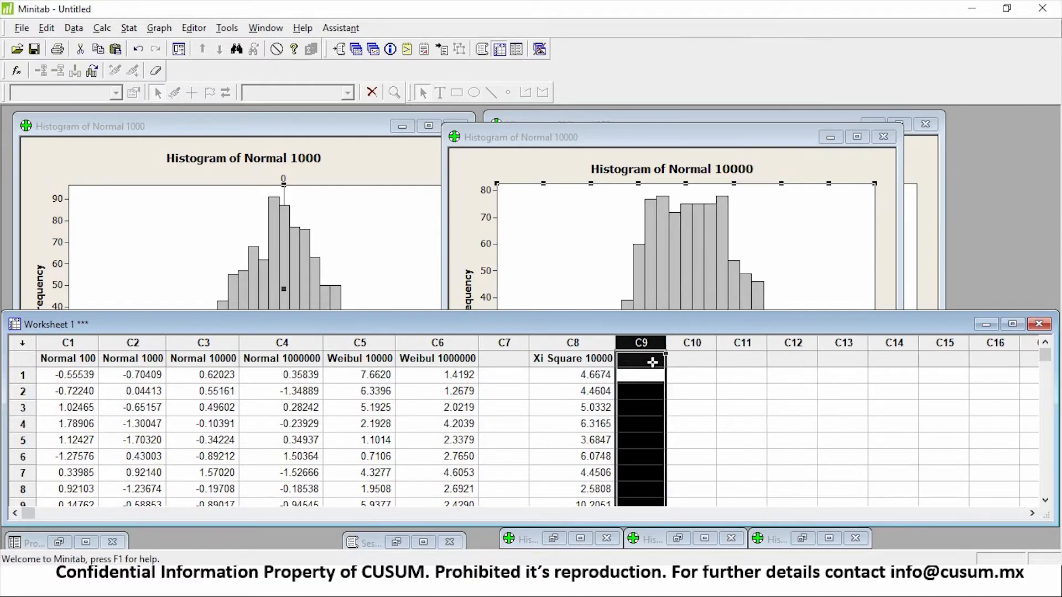
{"action": "left_click", "coordinate": [714, 107]}
{"action": "left_click", "coordinate": [665, 360]}
{"action": "type", "text": "Normal 1"}
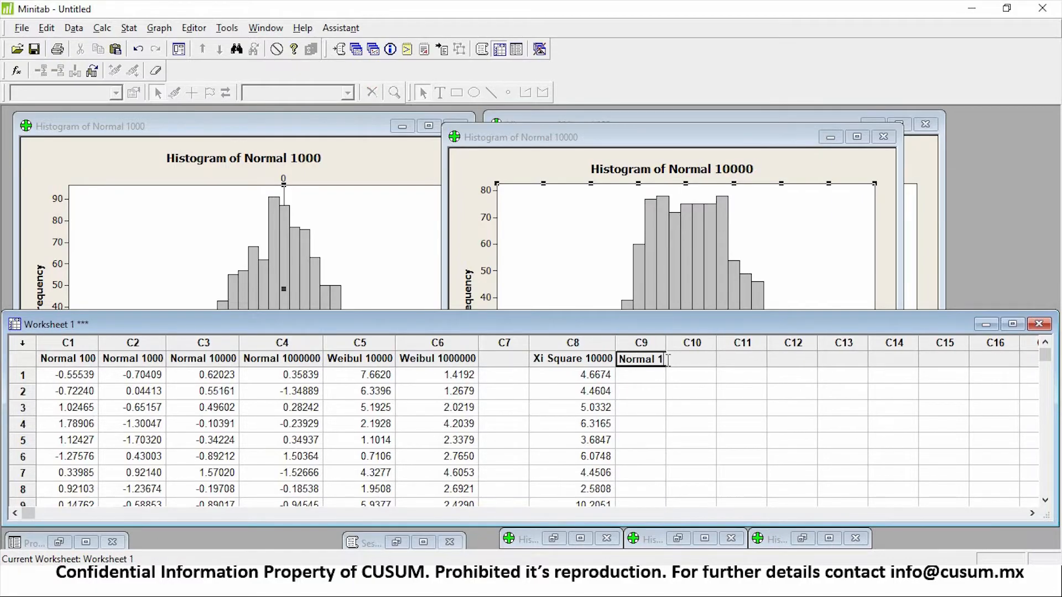
{"action": "type", "text": "0000 Rev2"}
{"action": "key", "text": "Return"}
- Generate a smaller normal random sample with mean 0.0 and standard deviation 1.0, stored in 'Normal 10000Rev2'
{"action": "left_click", "coordinate": [103, 27]}
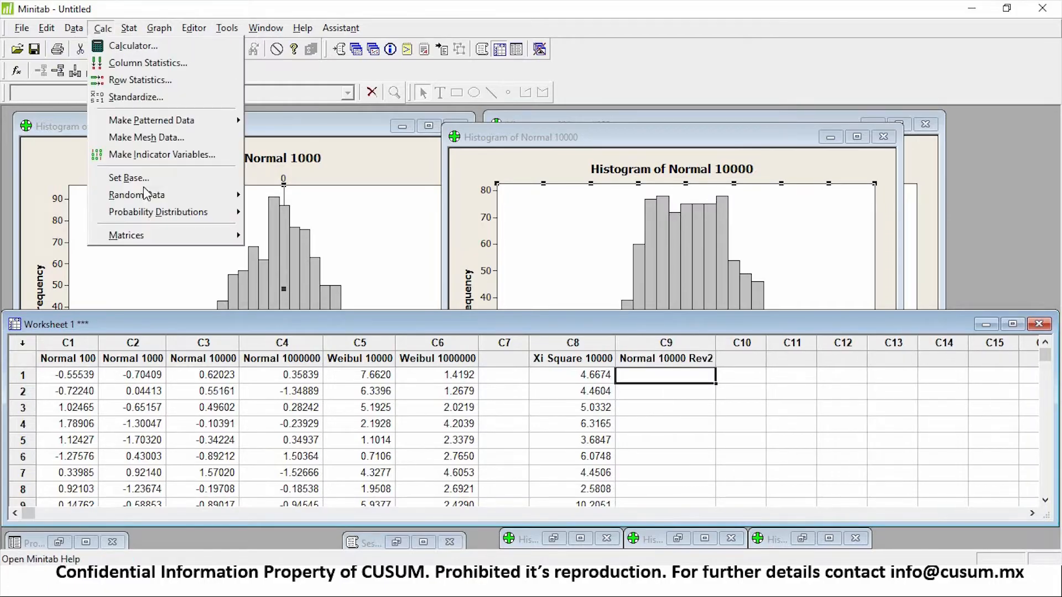
{"action": "mouse_move", "coordinate": [147, 195]}
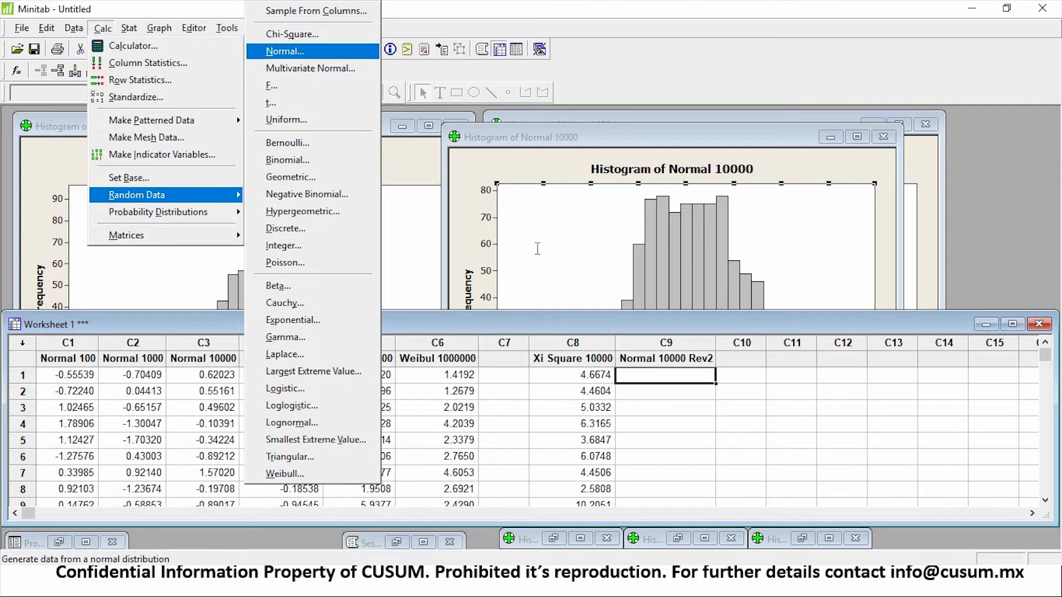
{"action": "left_click", "coordinate": [284, 51]}
{"action": "key", "text": "Tab"}
{"action": "key", "text": "shift+Tab"}
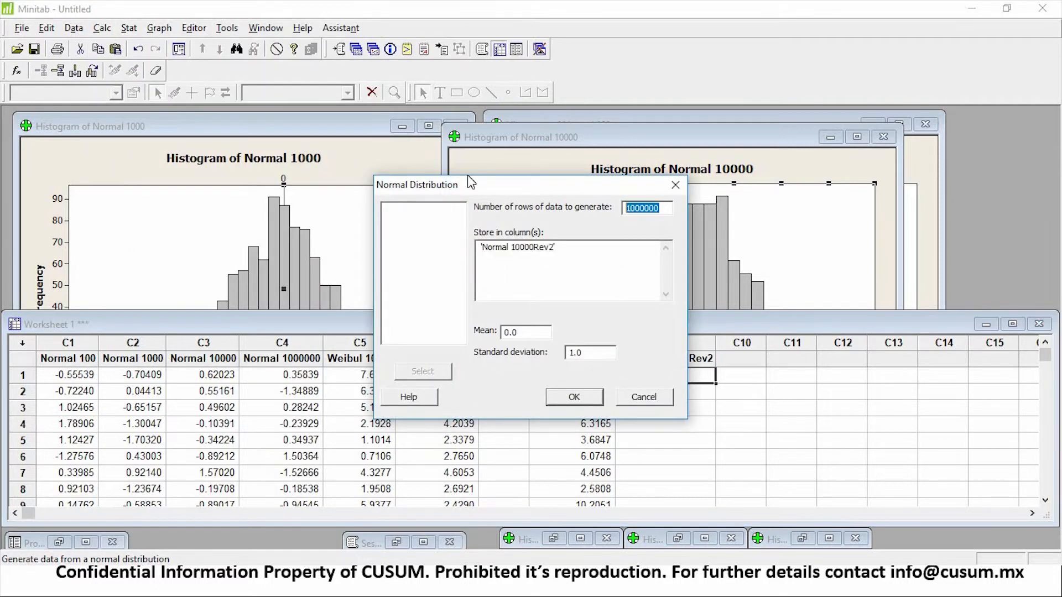
{"action": "type", "text": "10"}
{"action": "left_click", "coordinate": [575, 397]}
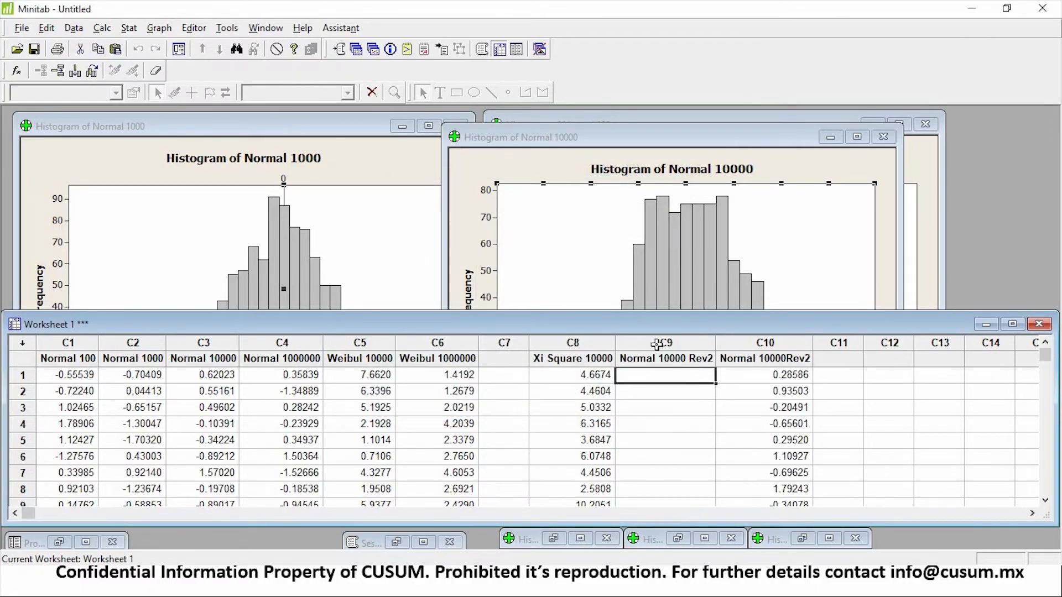
- Delete the empty Normal 10000 Rev2 column C9 from the worksheet
{"action": "right_click", "coordinate": [657, 345]}
{"action": "left_click", "coordinate": [701, 107]}
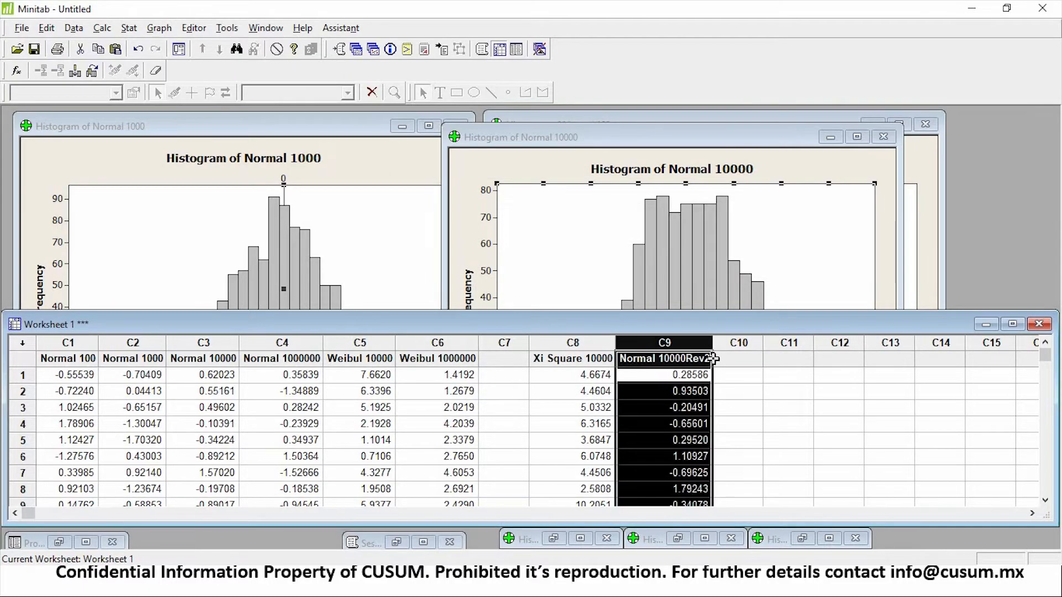
{"action": "left_click", "coordinate": [712, 358]}
- Compare the Xi Square 10000 and Normal 10000Rev2 values row by row through row 4
{"action": "scroll", "coordinate": [581, 408], "scroll_direction": "down", "scroll_amount": 15}
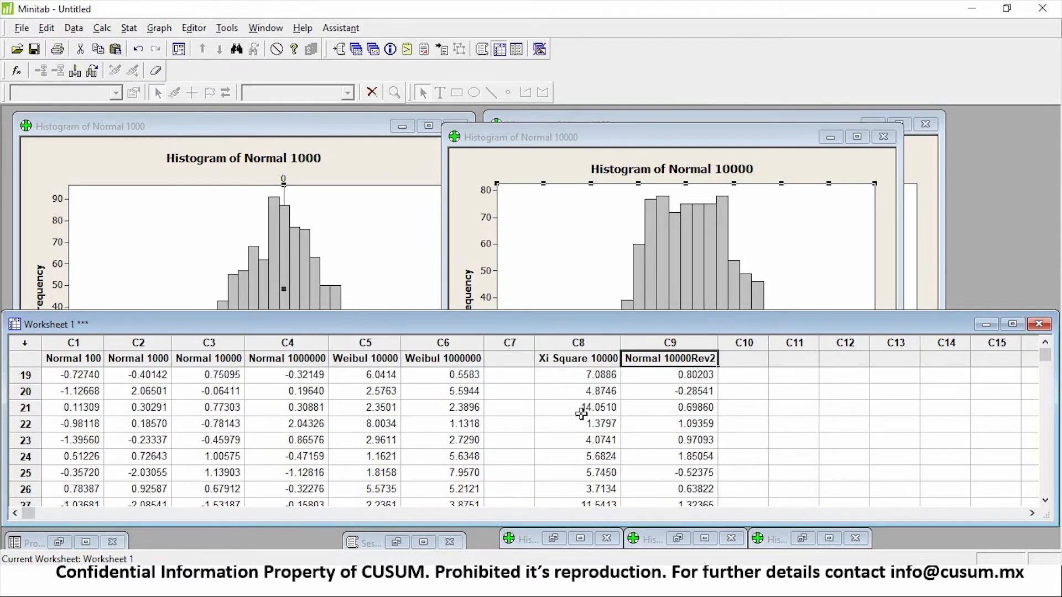
{"action": "scroll", "coordinate": [581, 418], "scroll_direction": "up", "scroll_amount": 15}
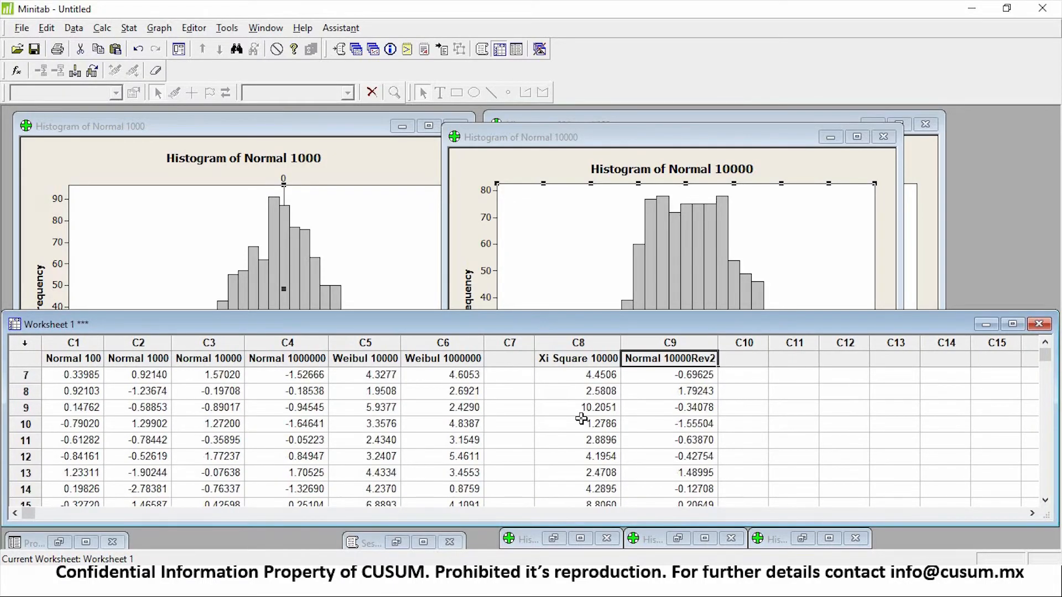
{"action": "left_click", "coordinate": [581, 382]}
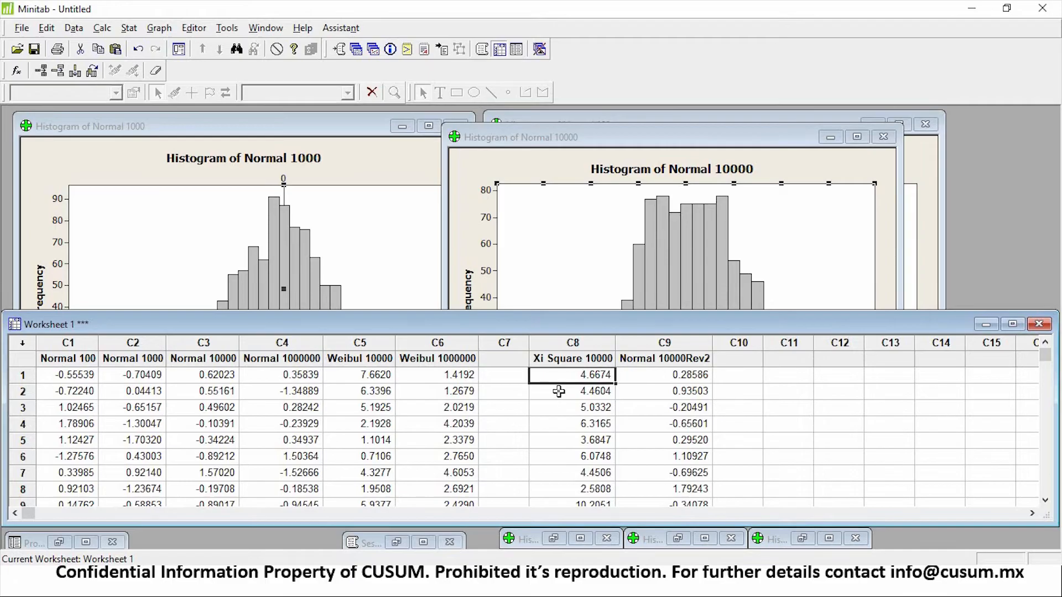
{"action": "left_click", "coordinate": [688, 381]}
{"action": "left_click", "coordinate": [600, 396]}
{"action": "left_click", "coordinate": [656, 396]}
{"action": "left_click", "coordinate": [600, 407]}
{"action": "left_click", "coordinate": [655, 407]}
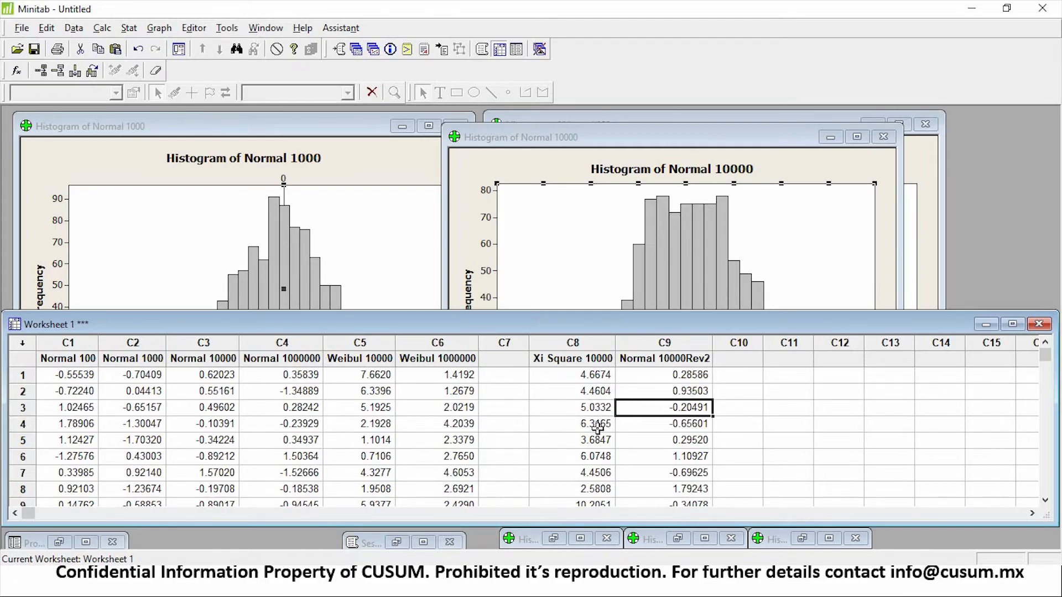
{"action": "left_click", "coordinate": [600, 424]}
{"action": "left_click", "coordinate": [669, 424]}
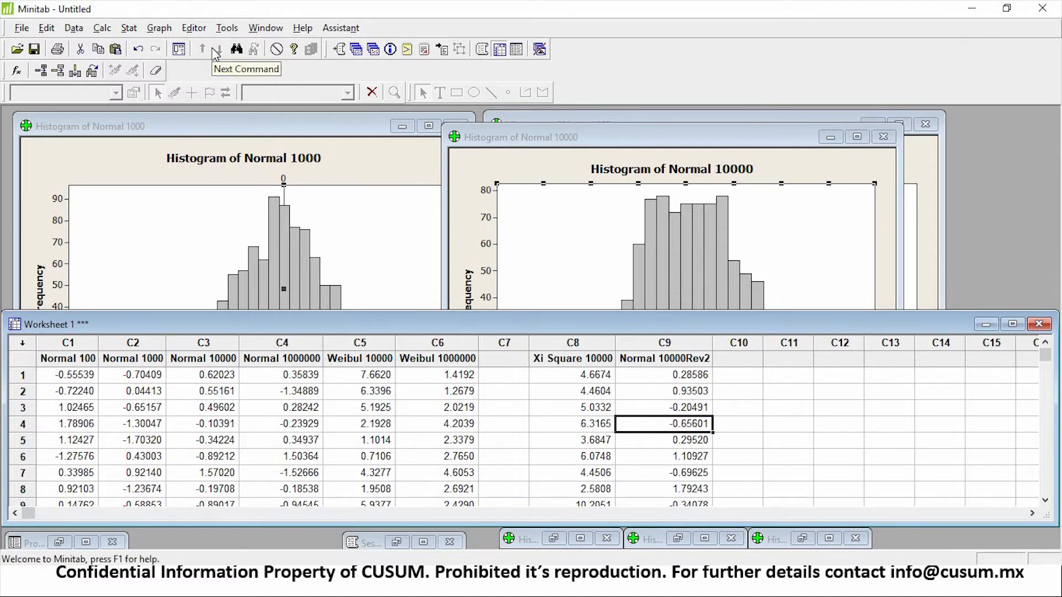
- Run an Anderson-Darling normality test on Normal 10000Rev2 without percentile lines and bring its whole probability plot into view
{"action": "left_click", "coordinate": [128, 28]}
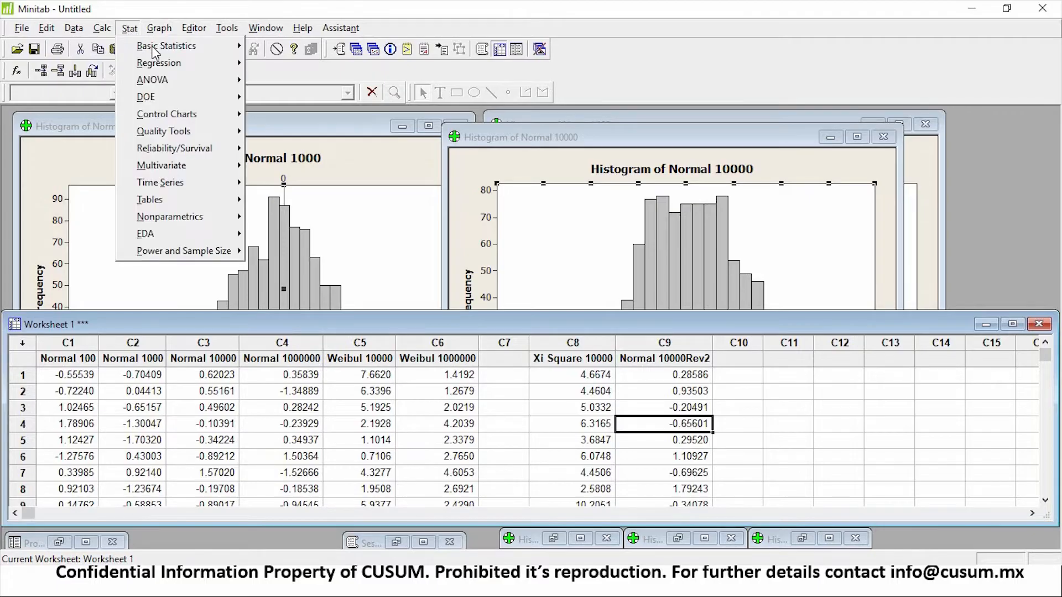
{"action": "mouse_move", "coordinate": [152, 50]}
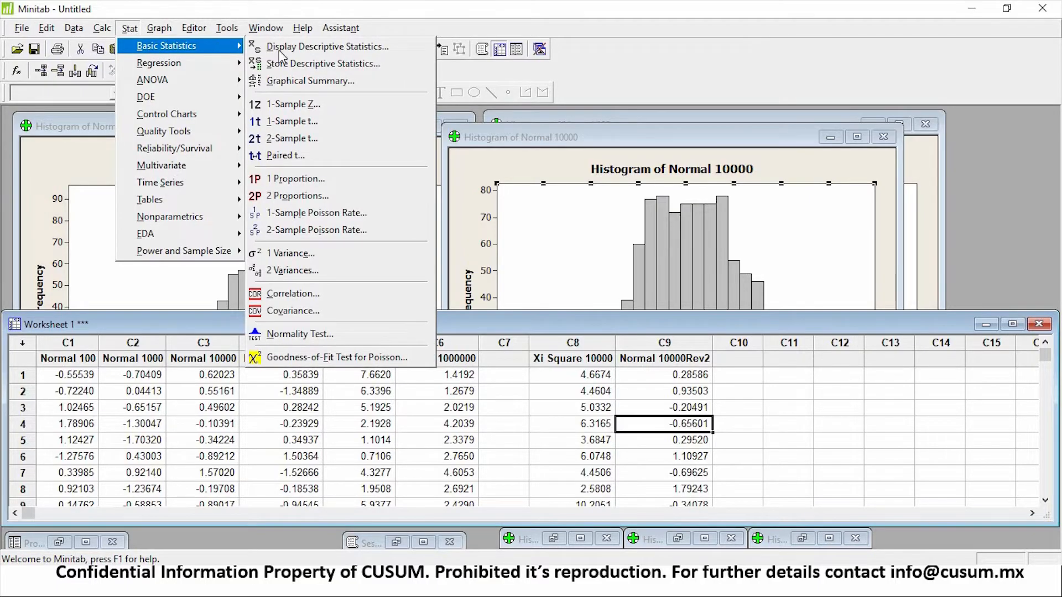
{"action": "left_click", "coordinate": [406, 333]}
{"action": "left_click_drag", "start_coordinate": [529, 181], "coordinate": [848, 67]}
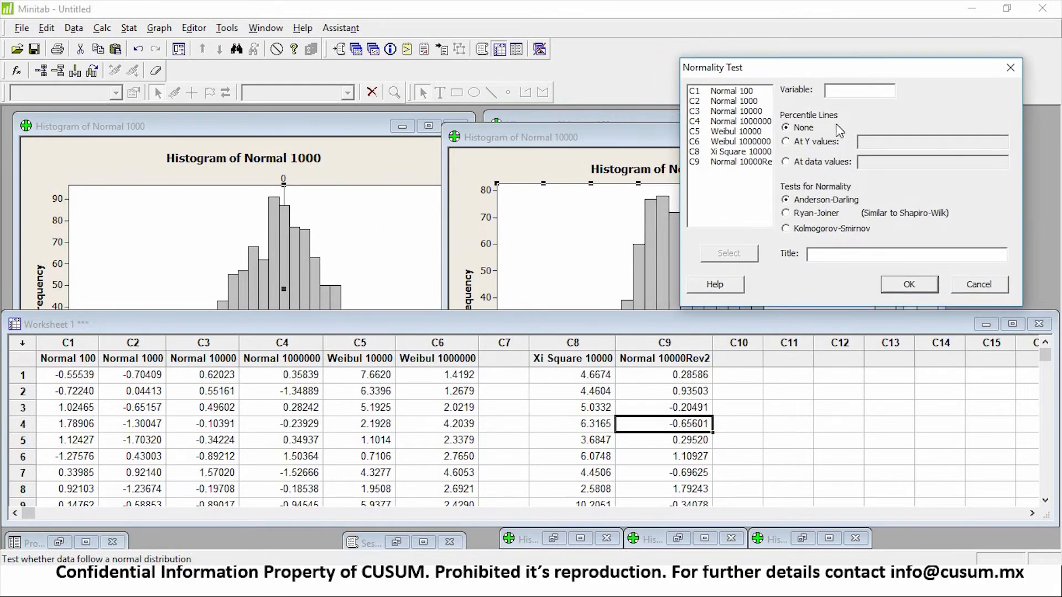
{"action": "double_click", "coordinate": [735, 162]}
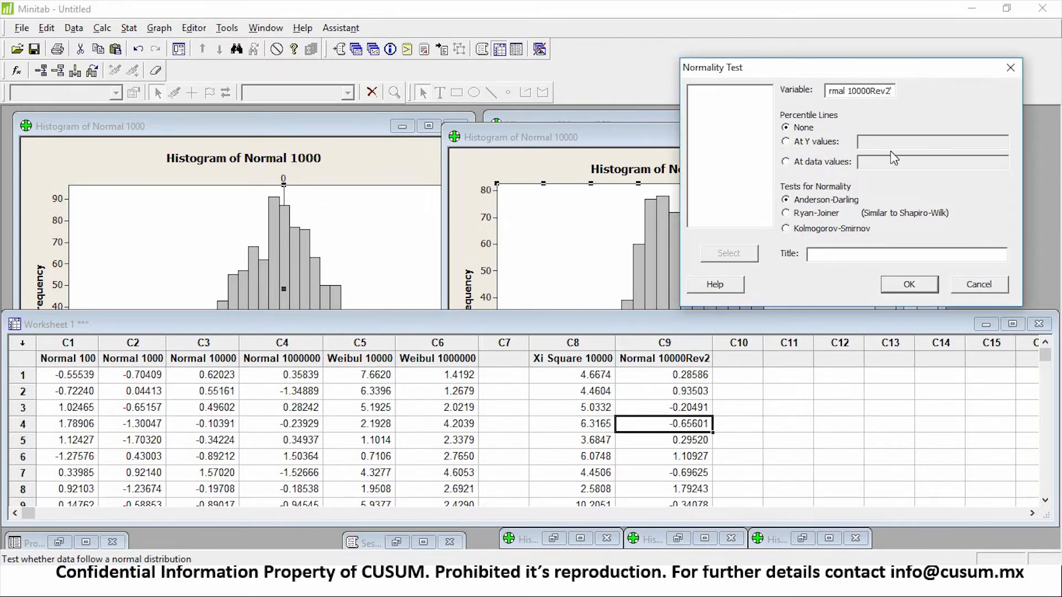
{"action": "left_click", "coordinate": [910, 284]}
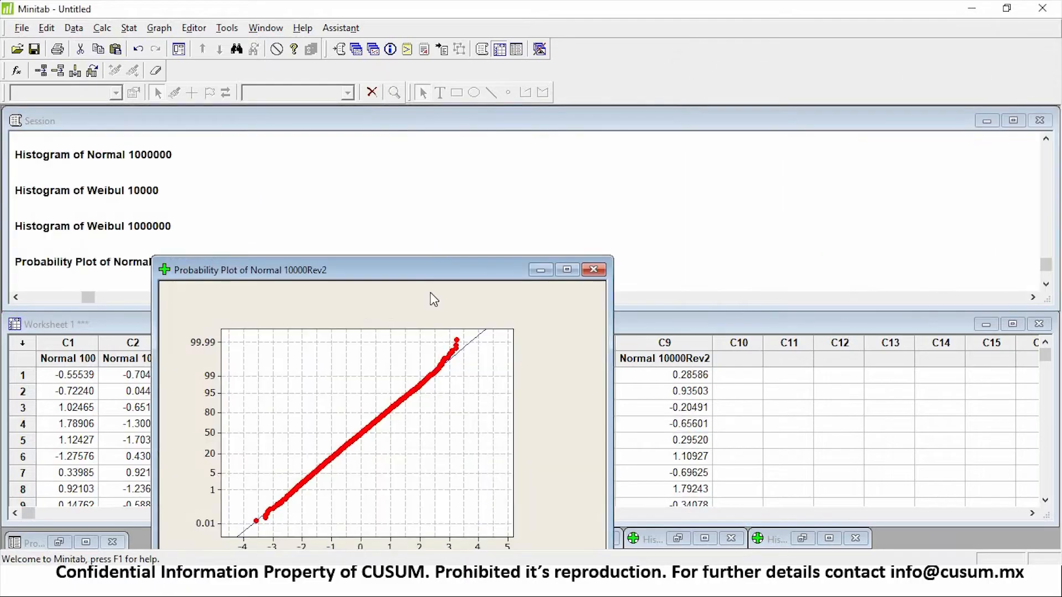
{"action": "left_click_drag", "start_coordinate": [436, 265], "coordinate": [532, 164]}
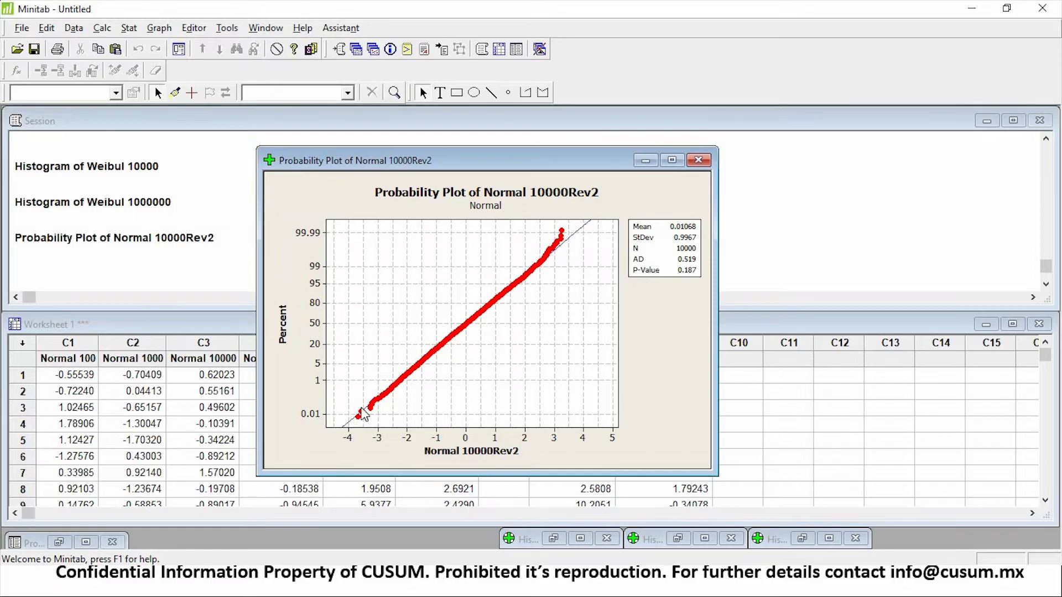
- Examine how closely the points follow the fitted line in the Normal 10000Rev2 probability plot
{"action": "left_click", "coordinate": [477, 321]}
{"action": "left_click", "coordinate": [536, 303]}
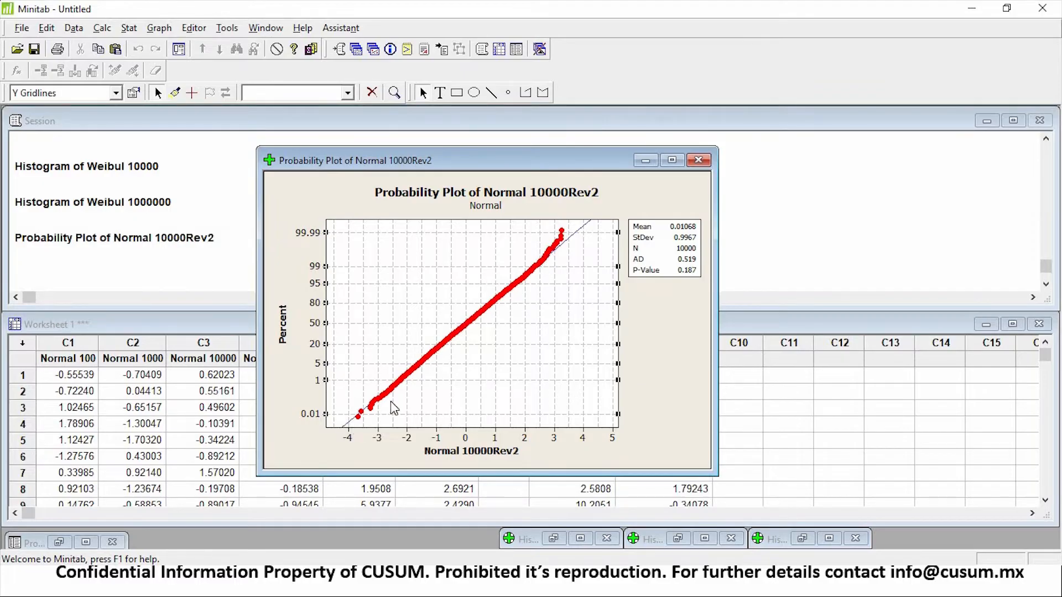
{"action": "left_click", "coordinate": [582, 233]}
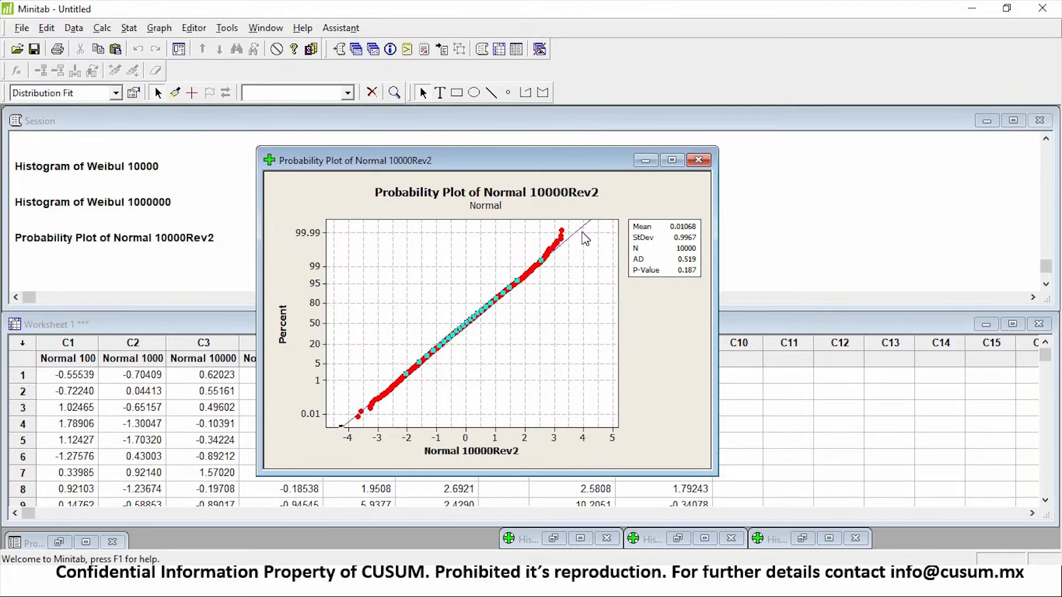
{"action": "left_click", "coordinate": [615, 206]}
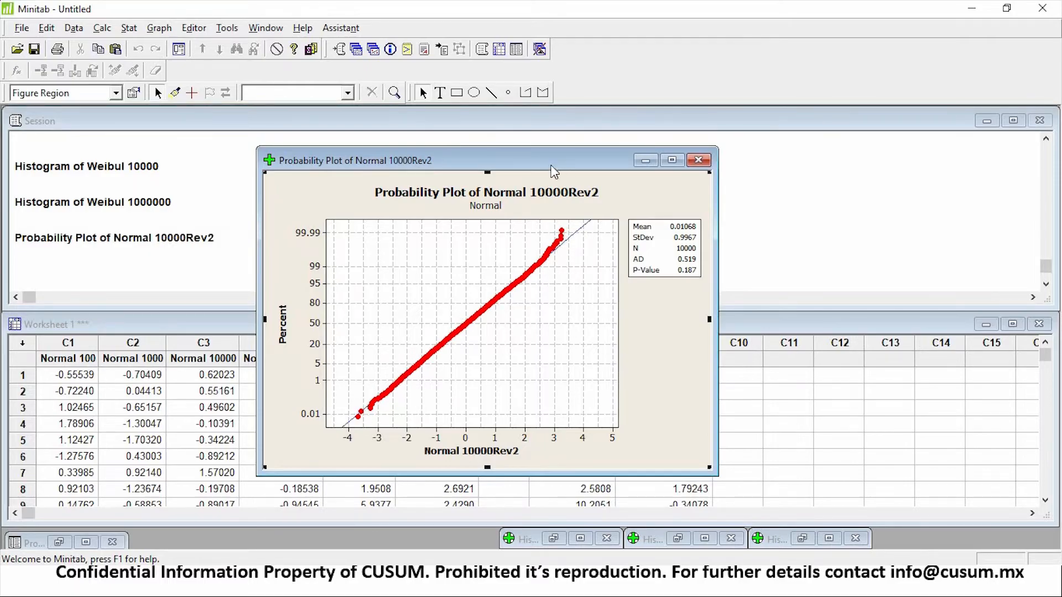
- Move the Normal 10000Rev2 probability plot aside and run an Anderson-Darling normality test on Xi Square 10000
{"action": "left_click_drag", "start_coordinate": [552, 167], "coordinate": [851, 153]}
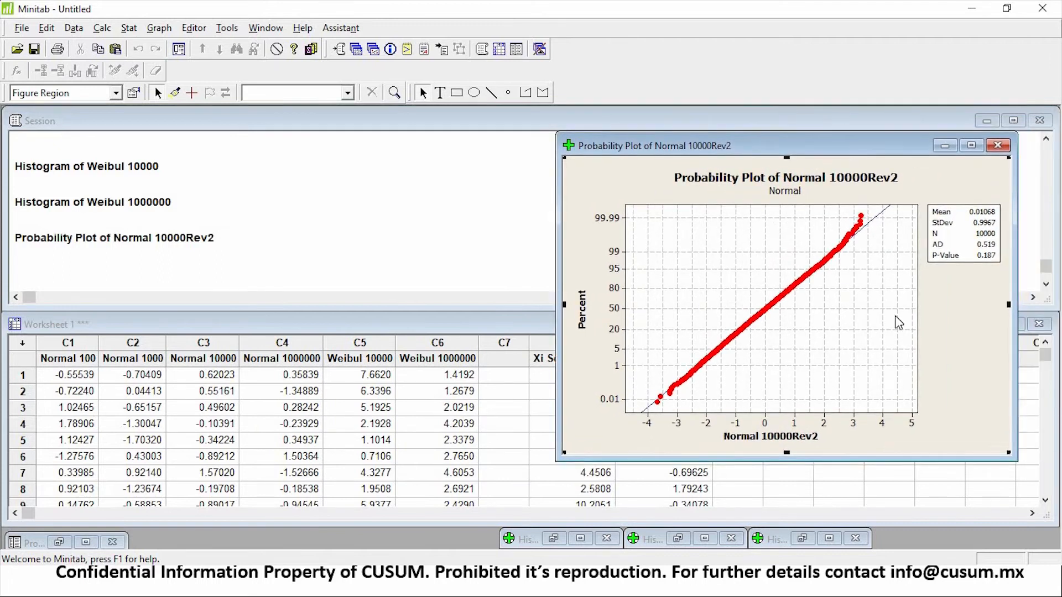
{"action": "left_click_drag", "start_coordinate": [669, 152], "coordinate": [745, 133]}
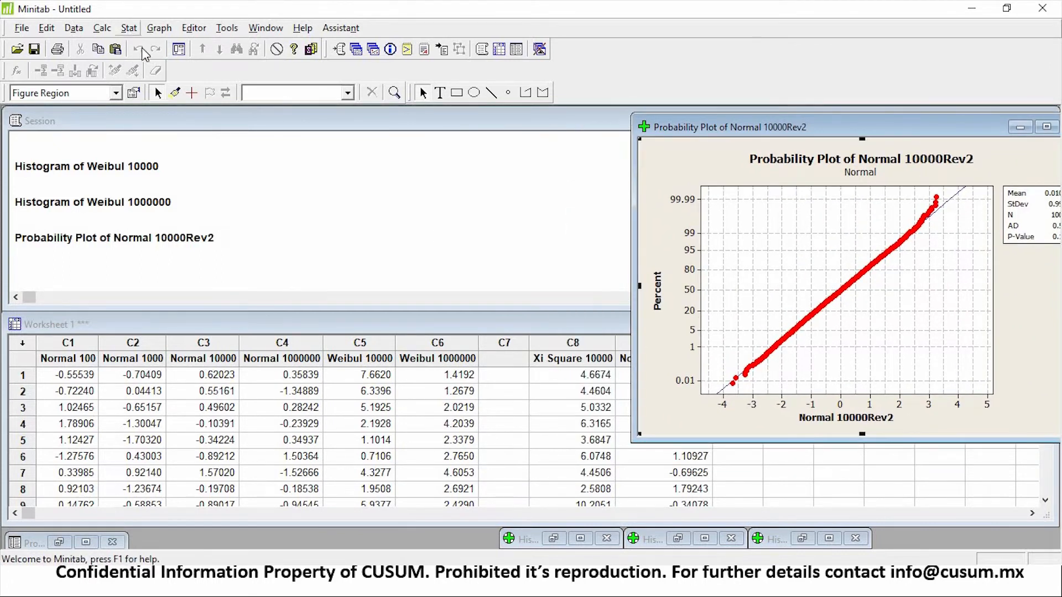
{"action": "left_click", "coordinate": [129, 28]}
{"action": "mouse_move", "coordinate": [177, 46]}
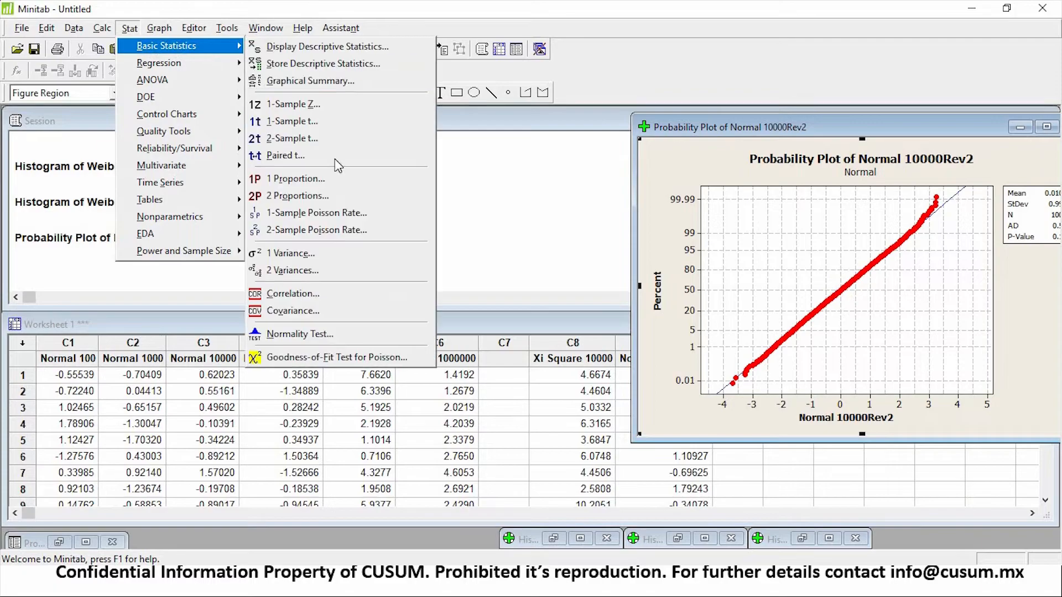
{"action": "left_click", "coordinate": [329, 334]}
{"action": "double_click", "coordinate": [420, 267]}
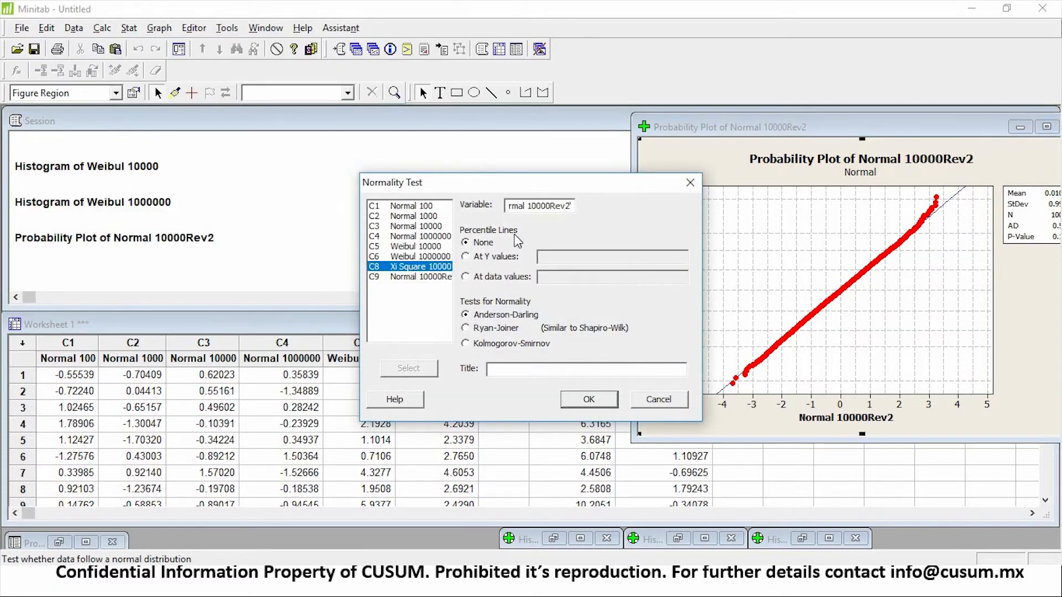
{"action": "left_click", "coordinate": [589, 400]}
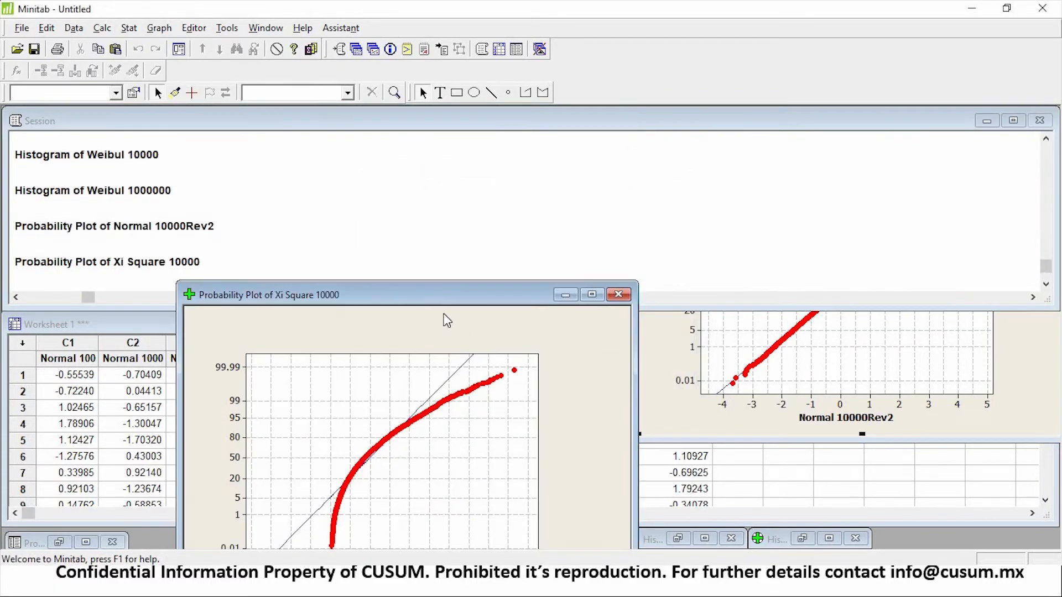
- Arrange the Xi Square 10000 and Normal 10000Rev2 probability plots side by side
{"action": "left_click_drag", "start_coordinate": [372, 129], "coordinate": [357, 127]}
{"action": "left_click", "coordinate": [667, 380]}
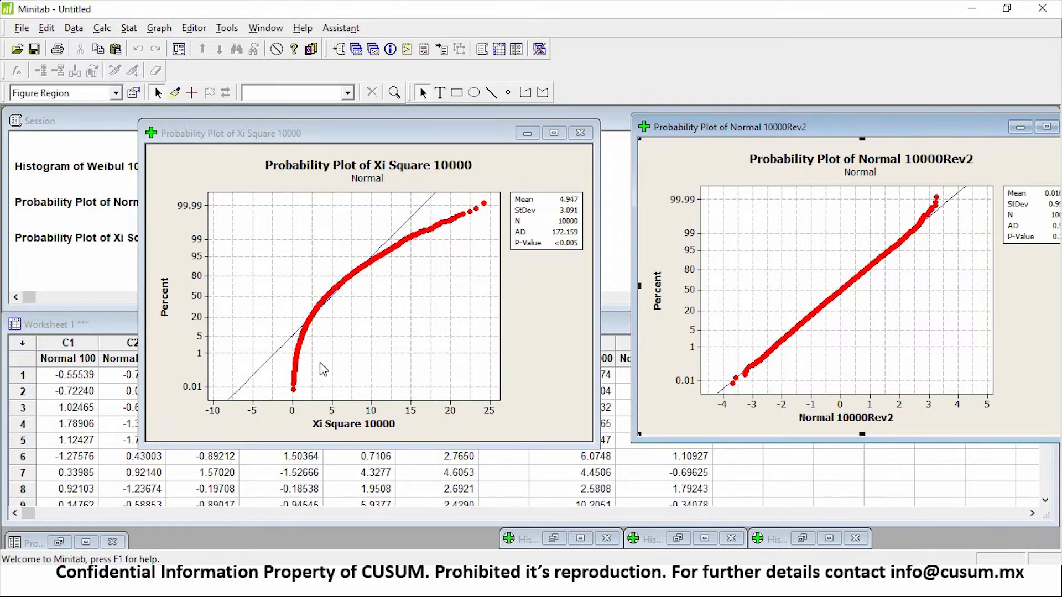
{"action": "left_click_drag", "start_coordinate": [819, 135], "coordinate": [788, 141]}
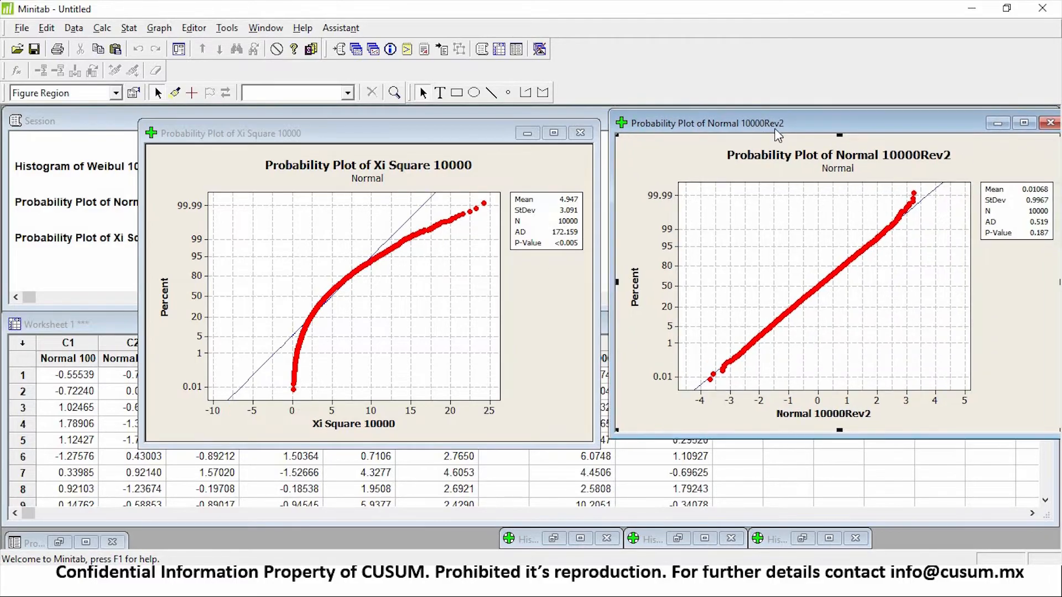
{"action": "left_click_drag", "start_coordinate": [407, 132], "coordinate": [354, 133]}
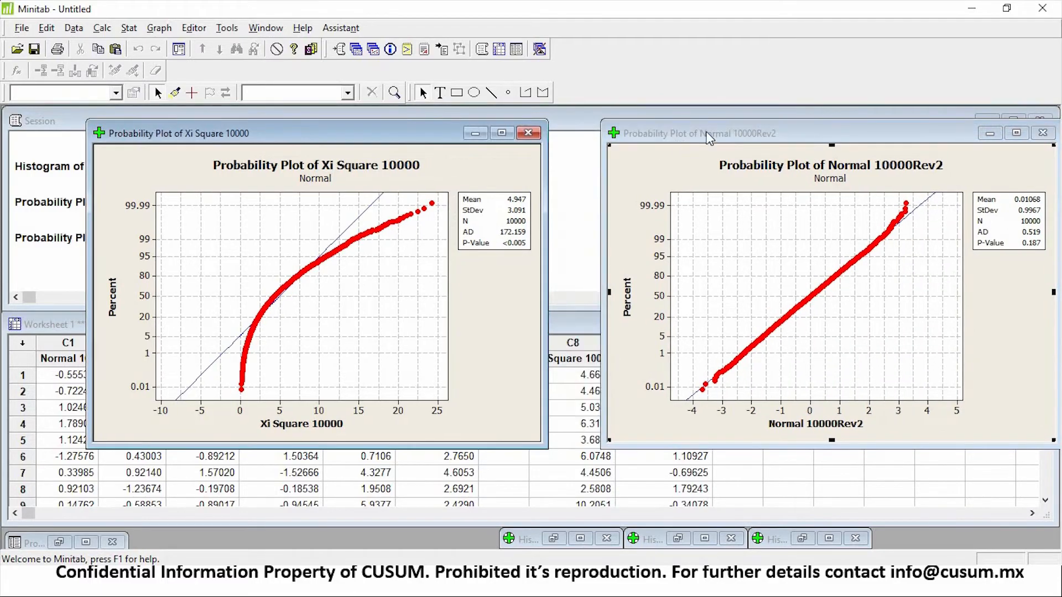
{"action": "left_click_drag", "start_coordinate": [694, 135], "coordinate": [656, 131]}
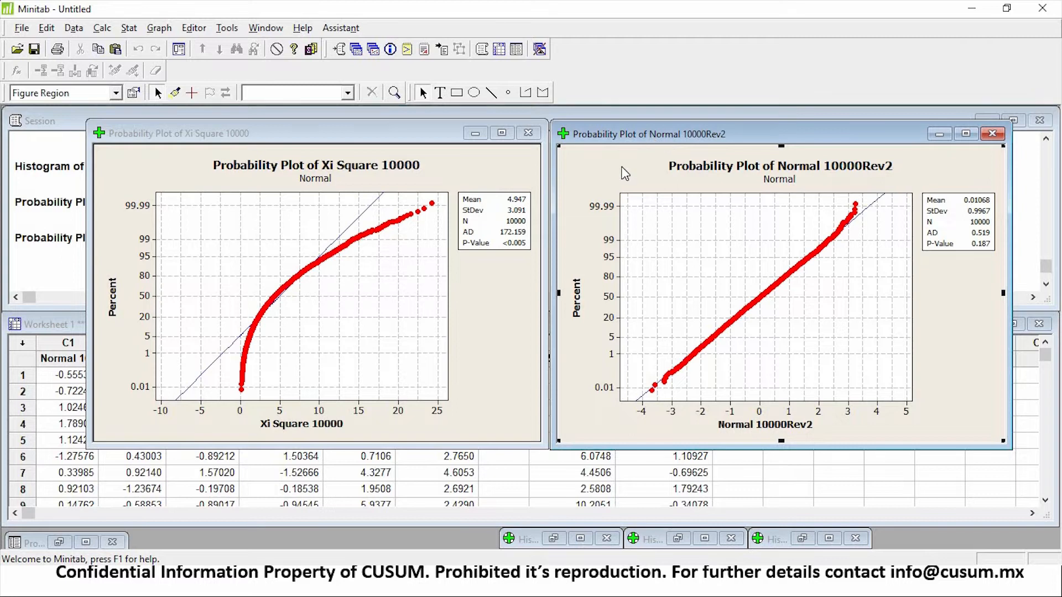
- Compare the P-values in the two plots' statistics tables and examine how Xi Square 10000 departs from its fitted line
{"action": "left_click", "coordinate": [972, 246]}
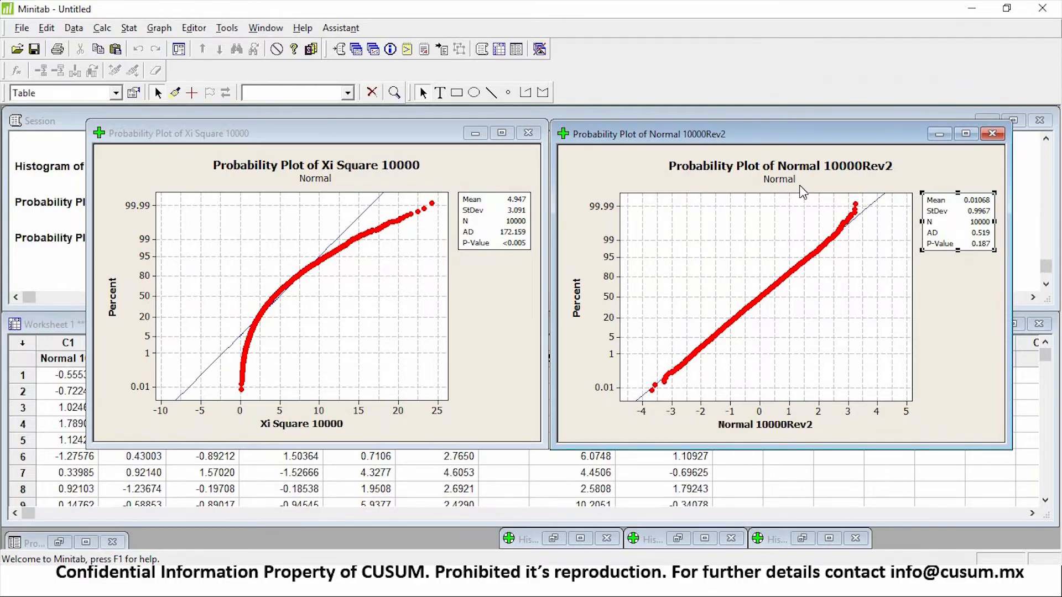
{"action": "left_click", "coordinate": [509, 254]}
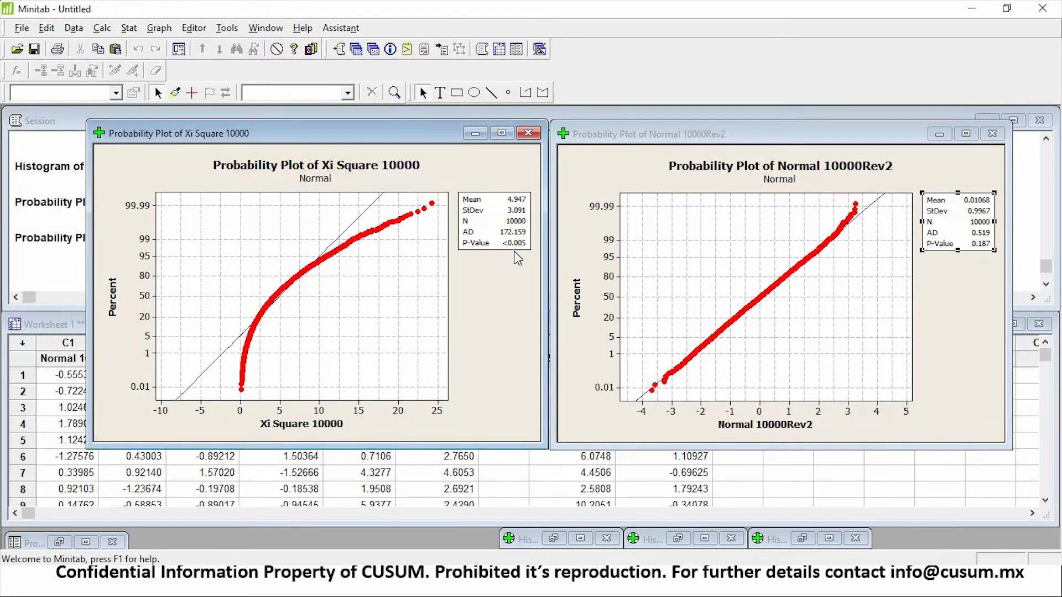
{"action": "left_click", "coordinate": [515, 243]}
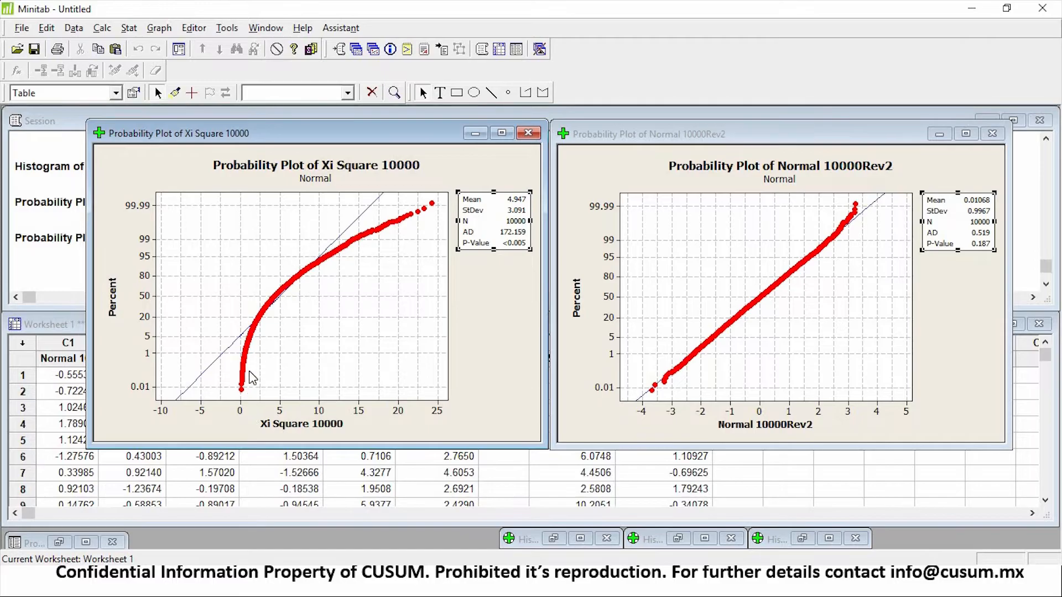
{"action": "left_click", "coordinate": [245, 350]}
{"action": "left_click", "coordinate": [240, 260]}
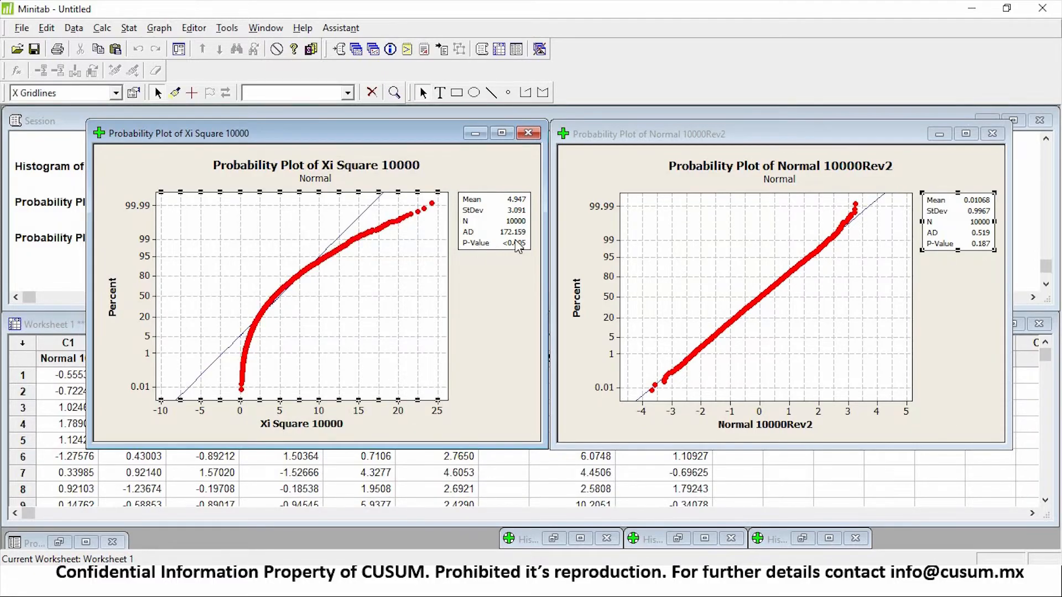
{"action": "left_click", "coordinate": [466, 247]}
{"action": "left_click", "coordinate": [379, 240]}
- Run an Anderson-Darling normality test on Weibul 10000 and inspect its points against the fitted line
{"action": "left_click", "coordinate": [575, 471]}
{"action": "left_click", "coordinate": [128, 27]}
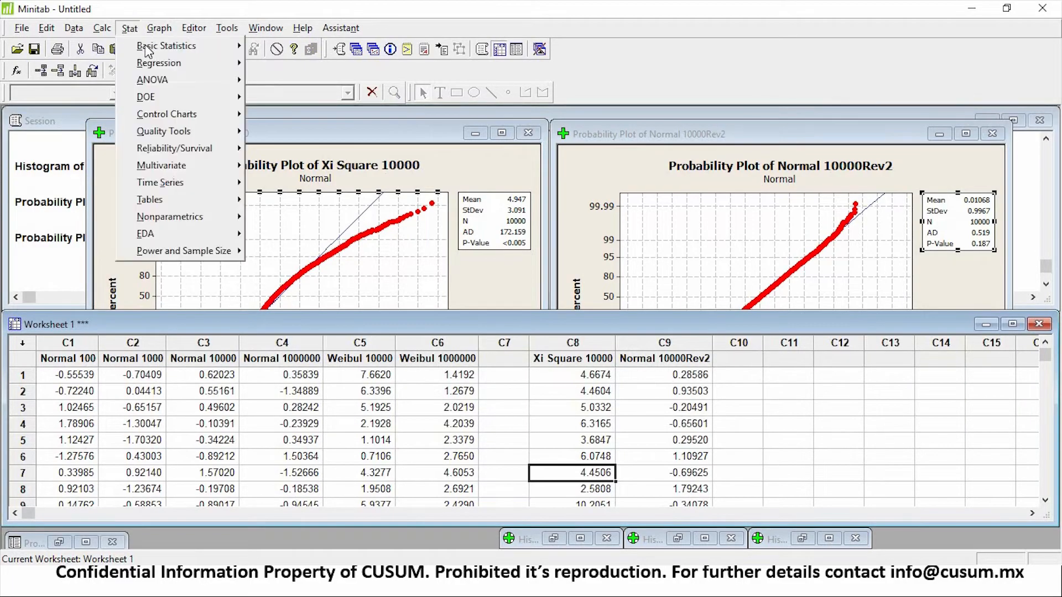
{"action": "mouse_move", "coordinate": [148, 30]}
{"action": "mouse_move", "coordinate": [166, 45]}
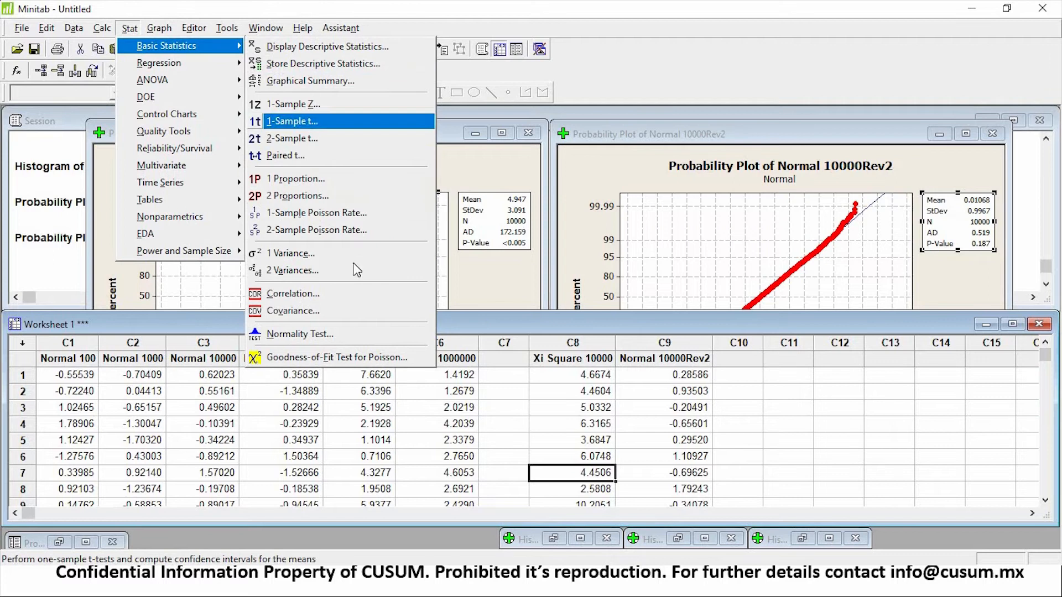
{"action": "left_click", "coordinate": [334, 334]}
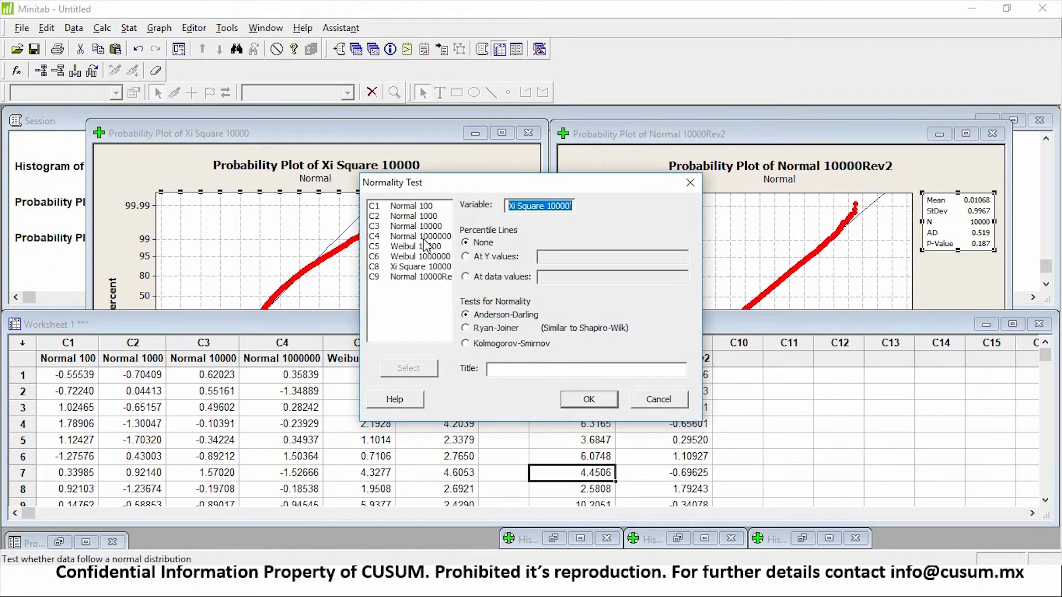
{"action": "double_click", "coordinate": [427, 247]}
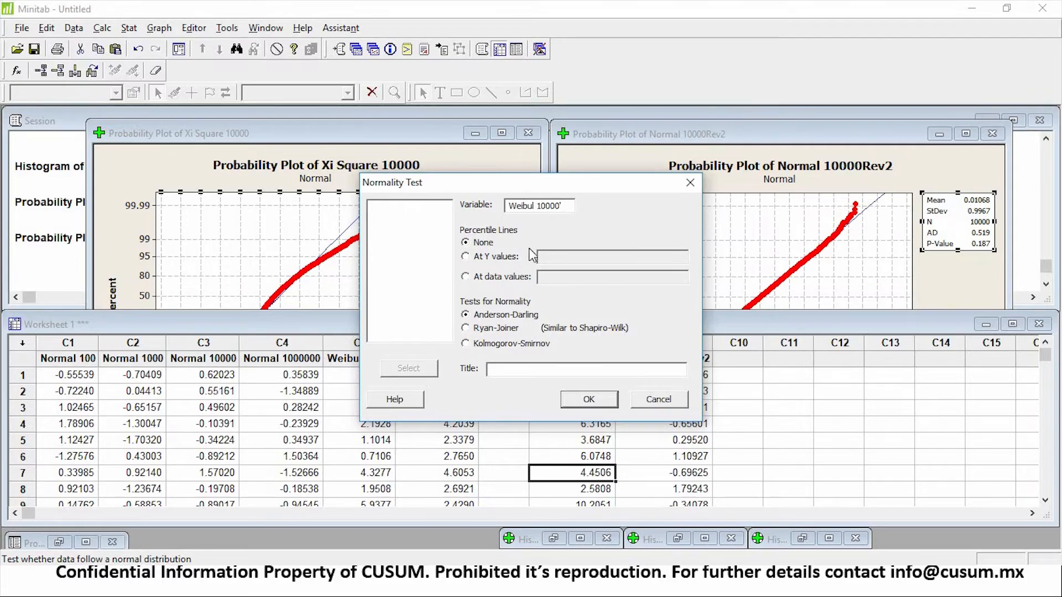
{"action": "left_click", "coordinate": [570, 402]}
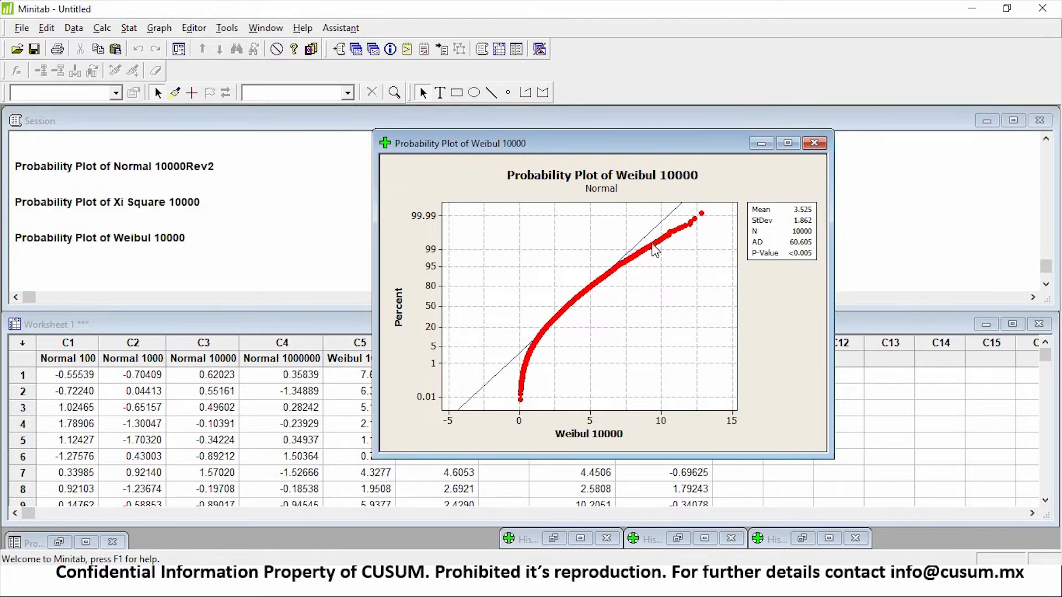
{"action": "left_click", "coordinate": [664, 229]}
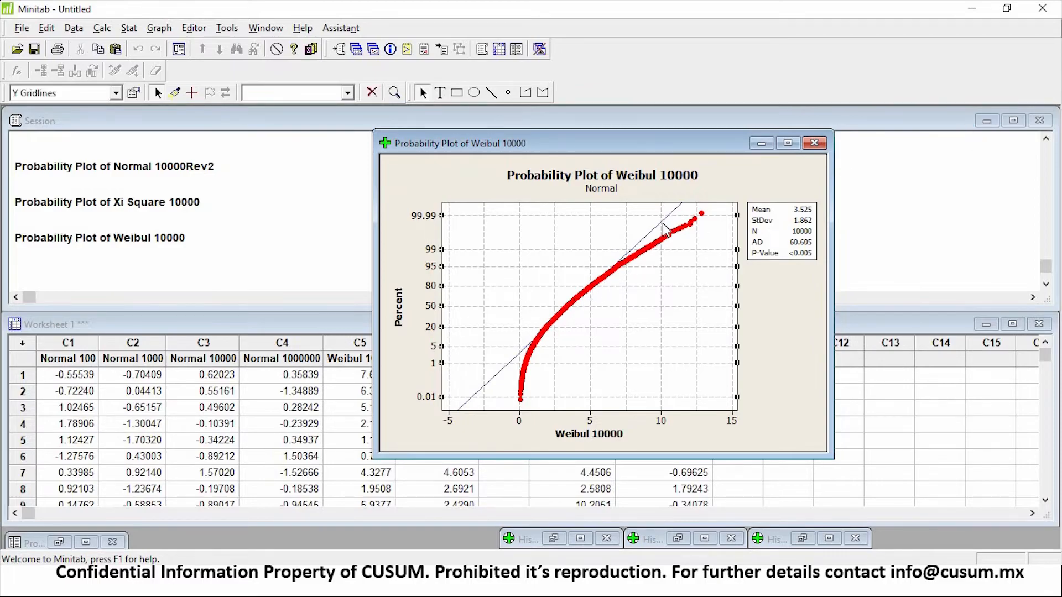
{"action": "left_click", "coordinate": [734, 262]}
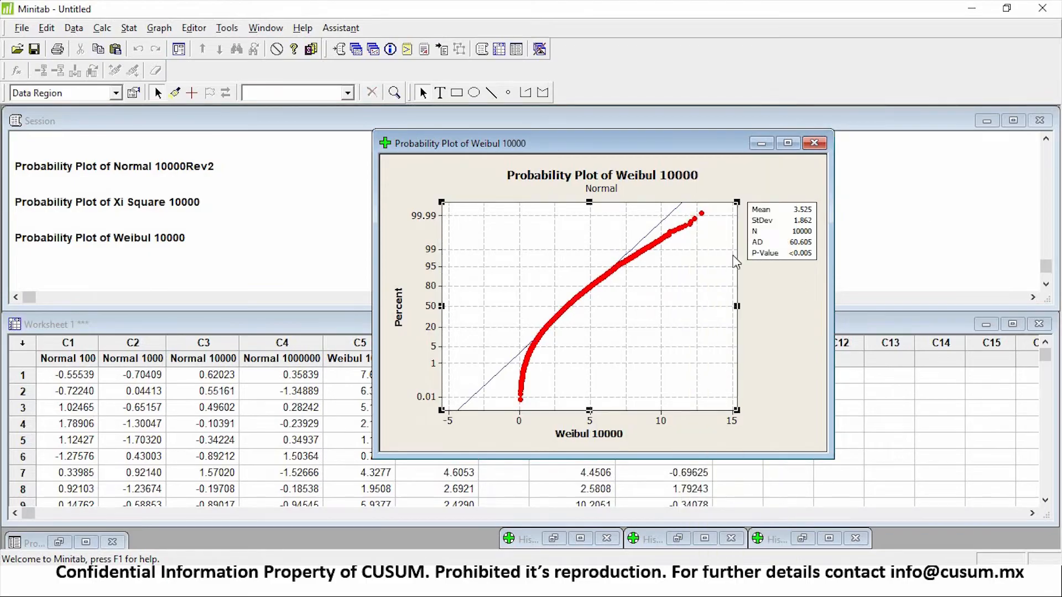
- Minimize the Session window and the Weibul 10000, Normal 10000Rev2 and Xi Square 10000 probability plots
{"action": "left_click", "coordinate": [987, 121]}
{"action": "left_click_drag", "start_coordinate": [268, 134], "coordinate": [443, 343]}
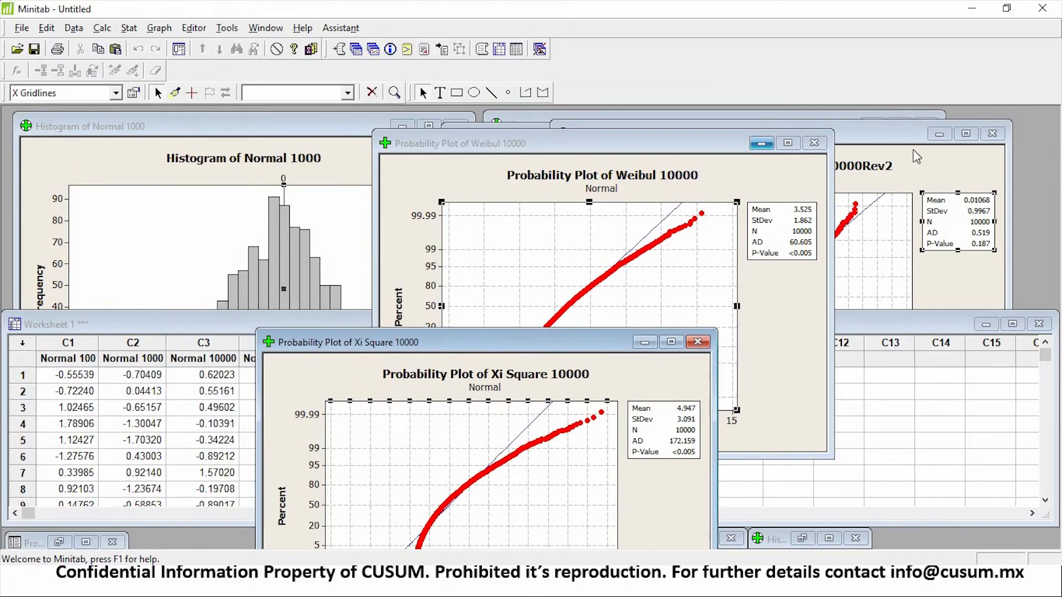
{"action": "left_click", "coordinate": [761, 144]}
{"action": "left_click", "coordinate": [939, 135]}
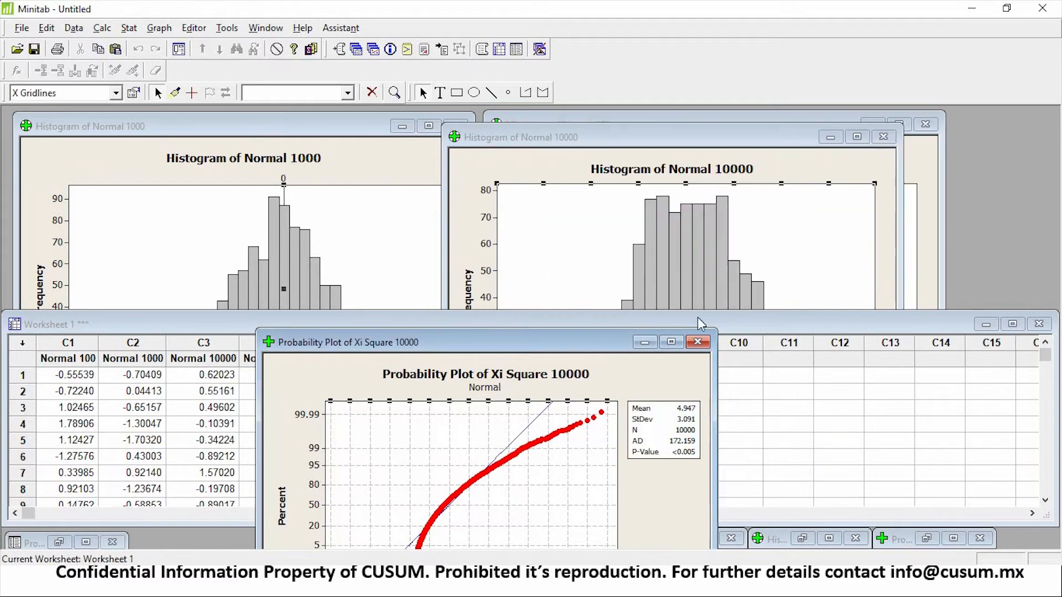
{"action": "left_click", "coordinate": [644, 343]}
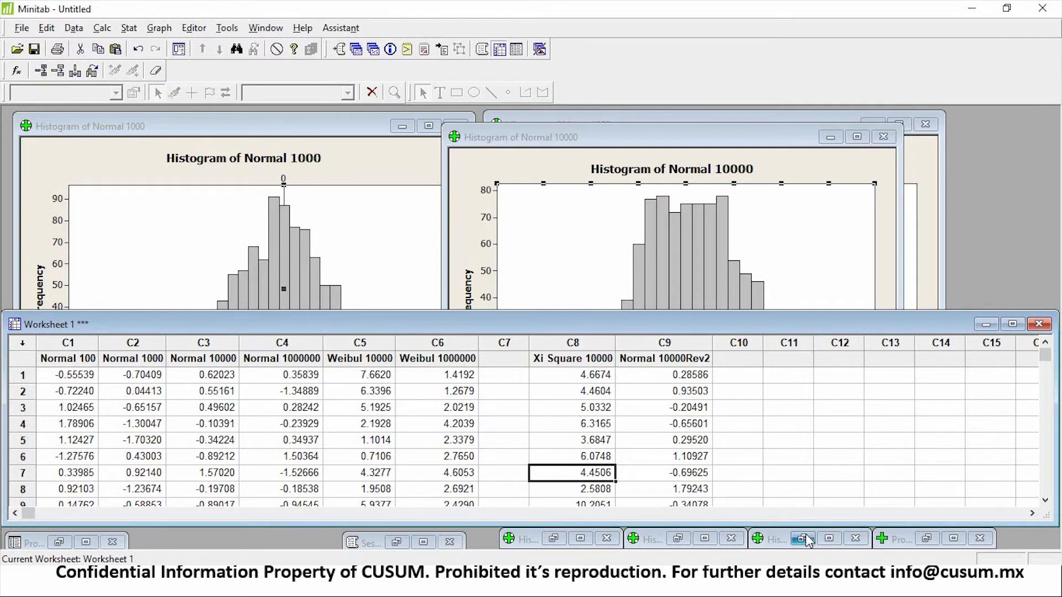
- Restore the Weibul 1000000 histogram to view its shape and minimize it again
{"action": "left_click", "coordinate": [802, 538]}
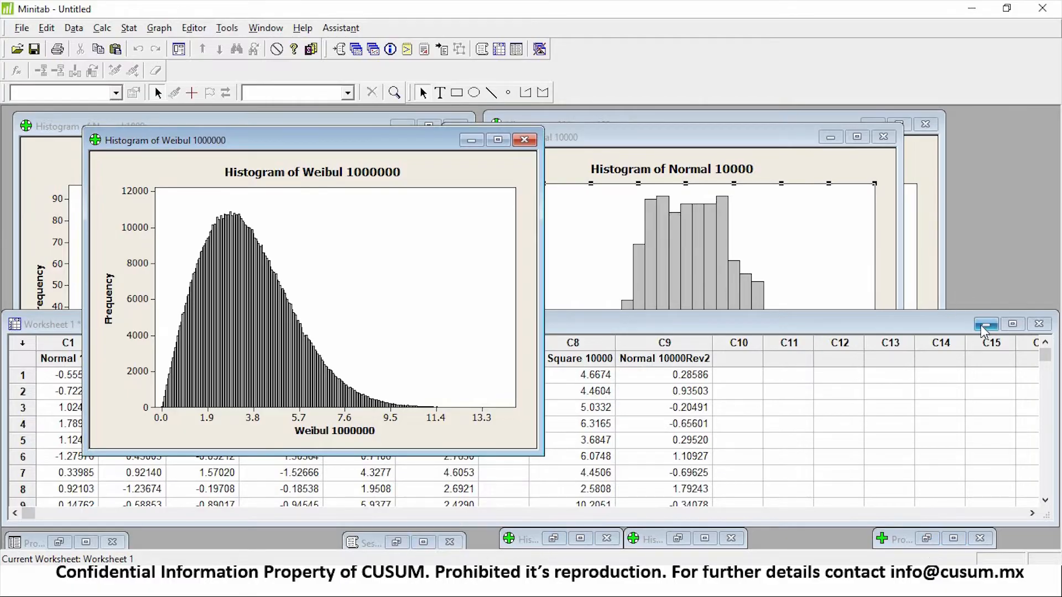
{"action": "left_click", "coordinate": [472, 140]}
- Select worksheet columns C1 through C9 to highlight the generated data, and switch to the PowerPoint slide show
{"action": "left_click_drag", "start_coordinate": [55, 343], "coordinate": [674, 336]}
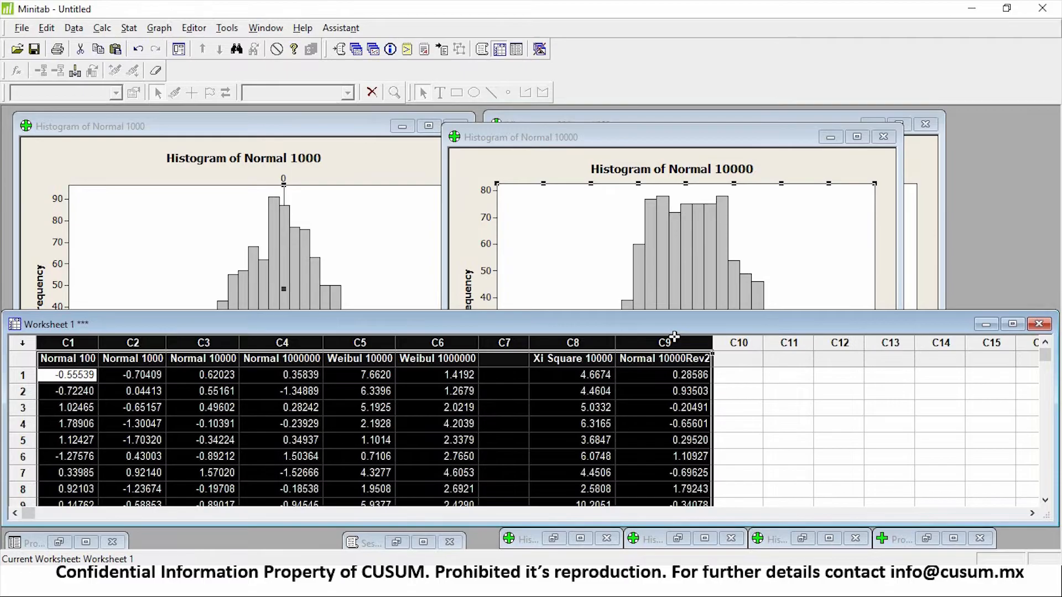
{"action": "key", "text": "alt+Tab"}
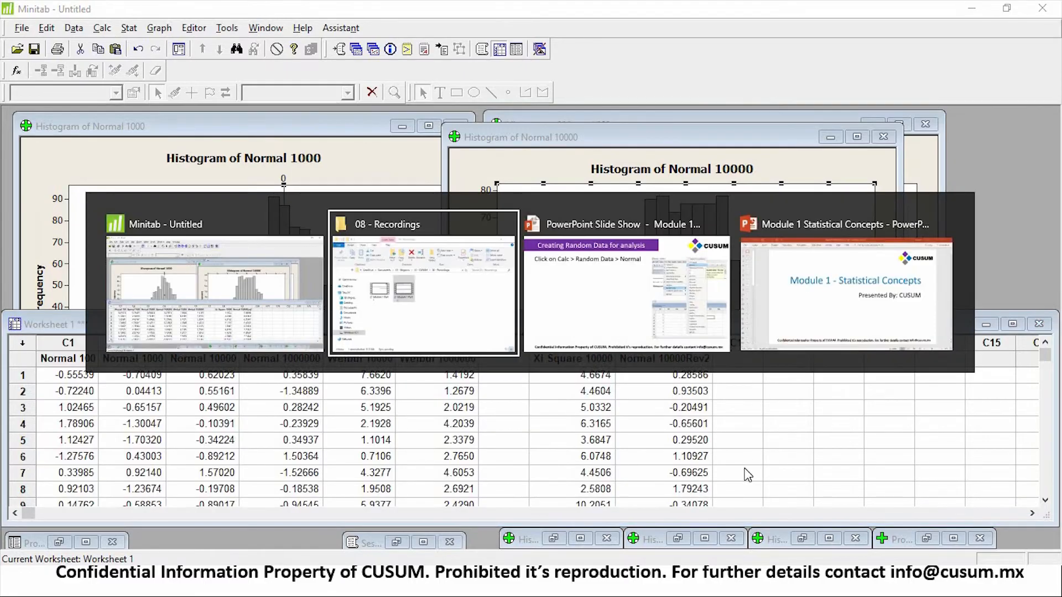
{"action": "key", "text": "alt+Tab"}
{"action": "key", "text": "alt+Tab"}
{"action": "left_click", "coordinate": [646, 313]}
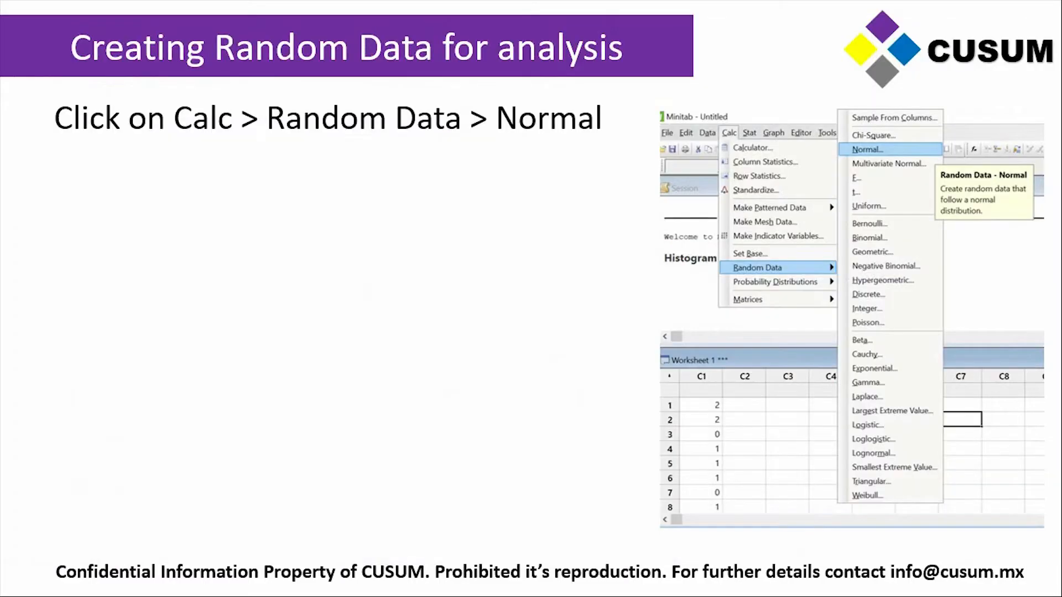
- Advance through the random data slides to the Testing for Normality slide with the Normality Test dialog and probability plot
{"action": "key", "text": "Right"}
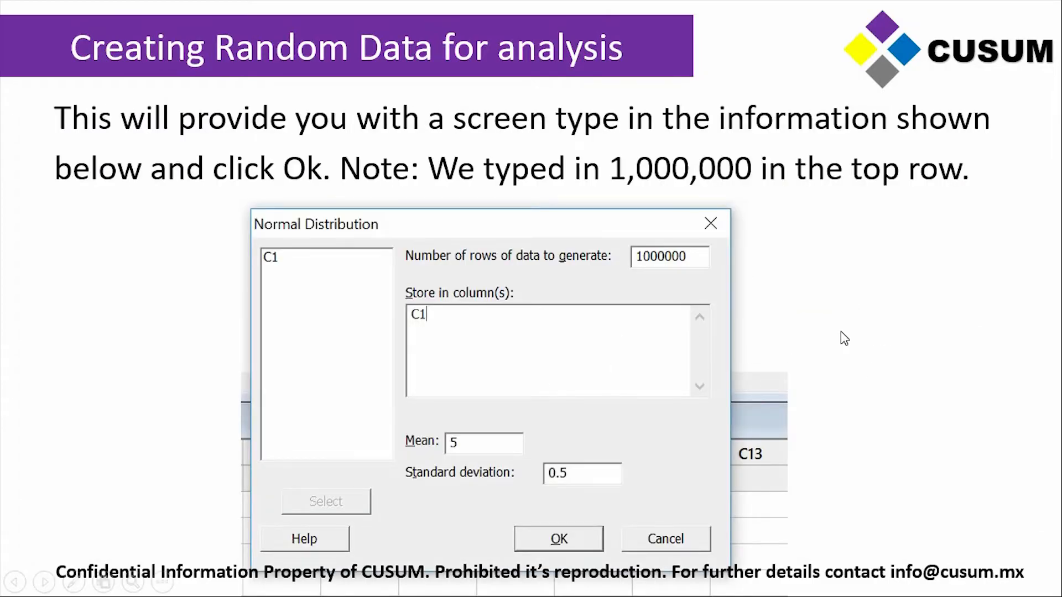
{"action": "key", "text": "Right"}
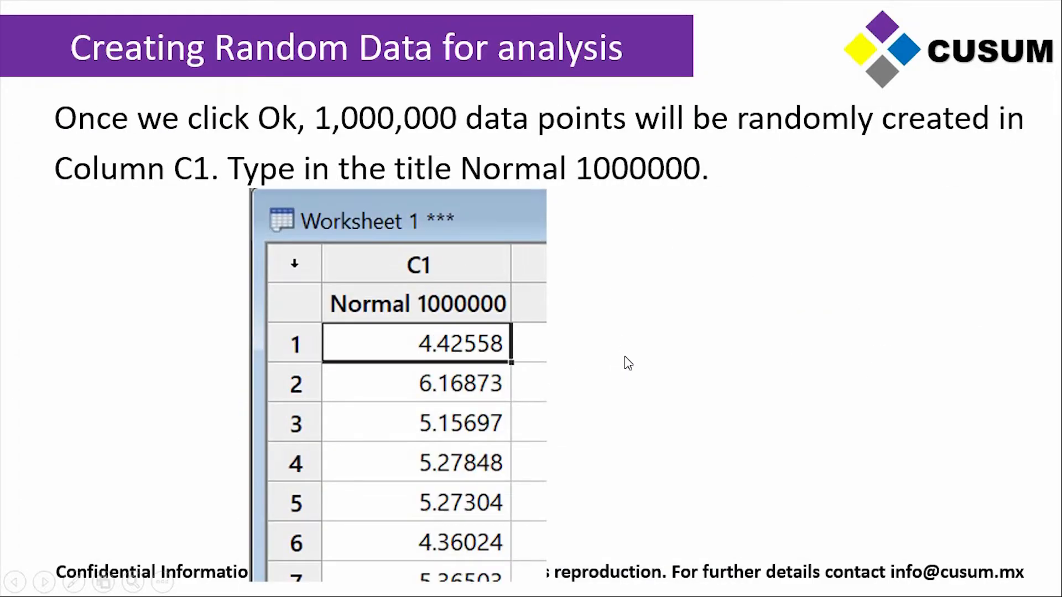
{"action": "key", "text": "Right"}
{"action": "key", "text": "Right"}
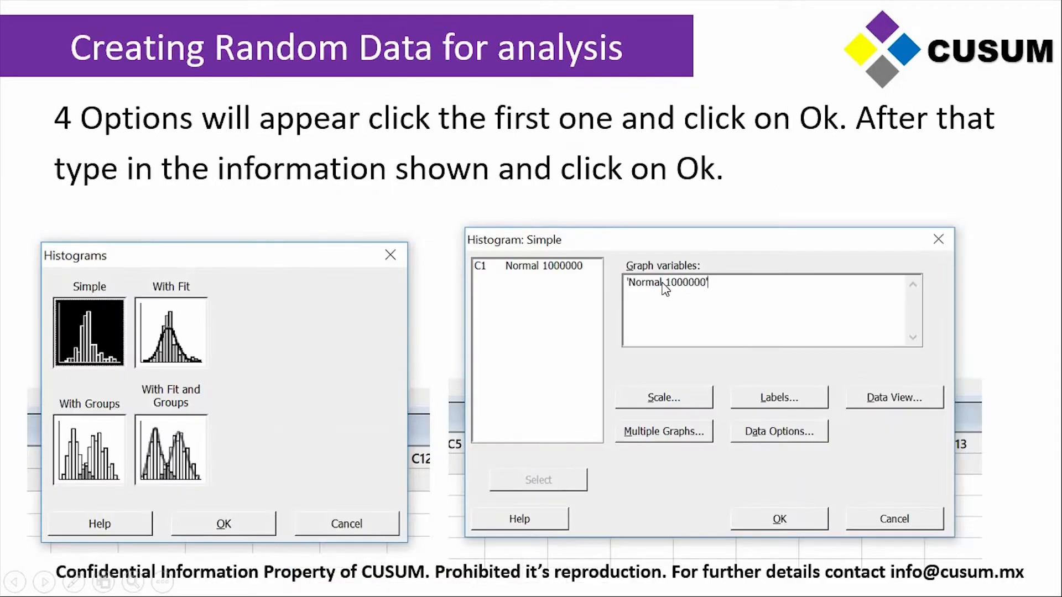
{"action": "key", "text": "Right"}
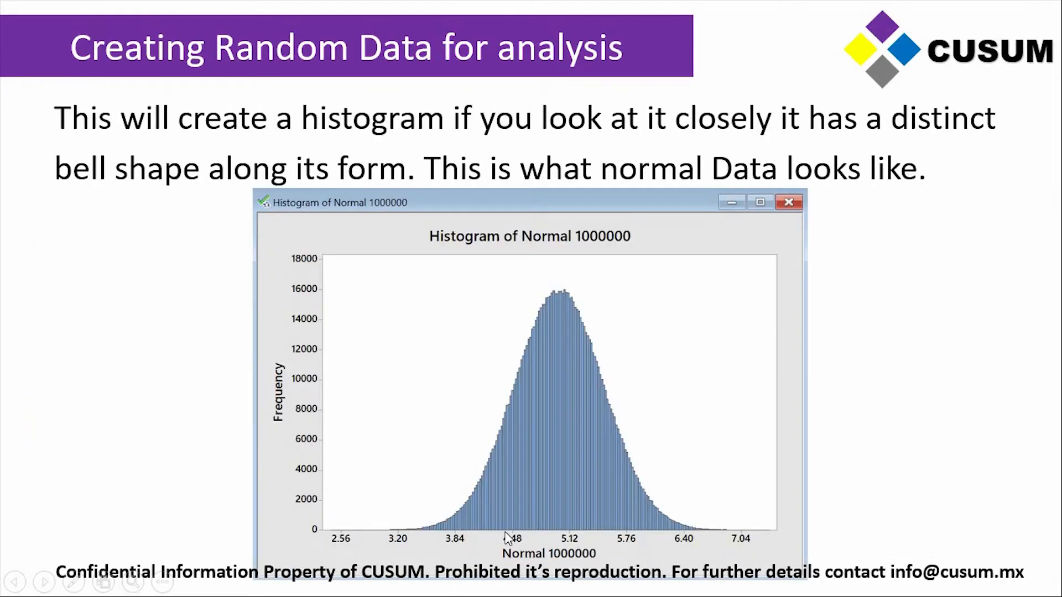
{"action": "key", "text": "Right"}
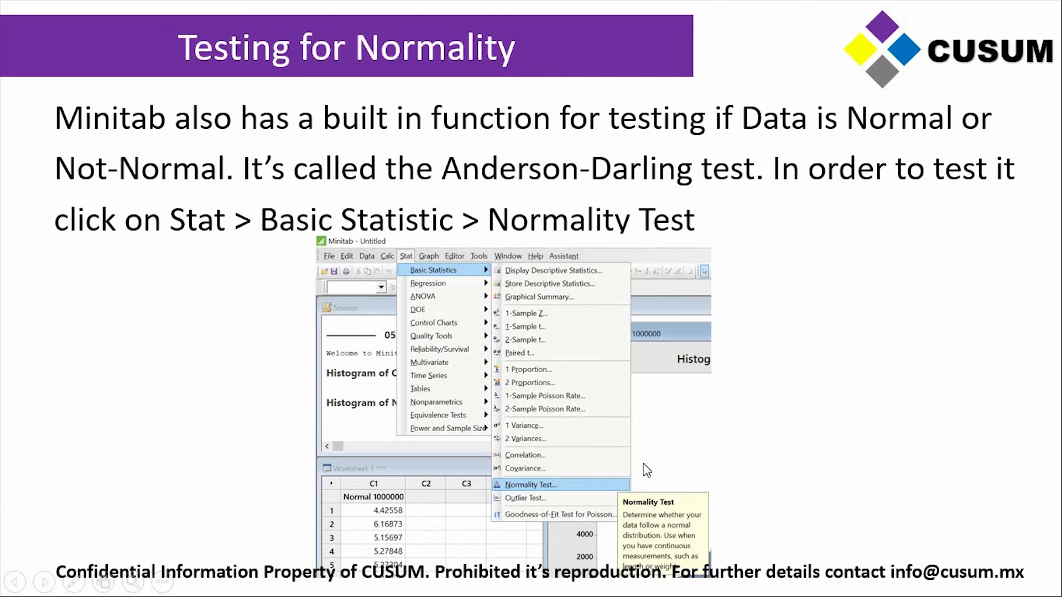
{"action": "key", "text": "Right"}
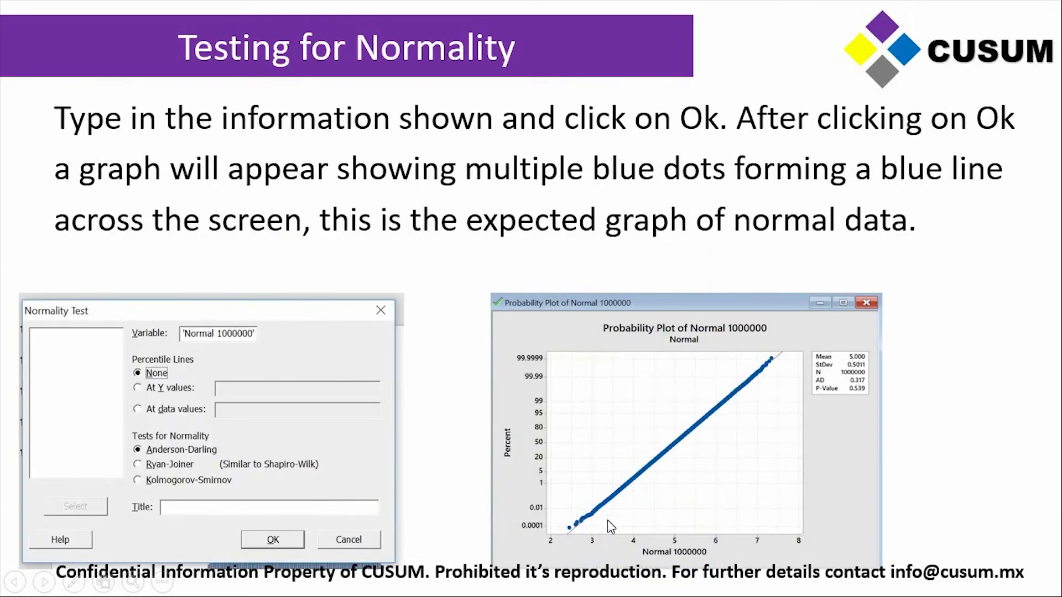
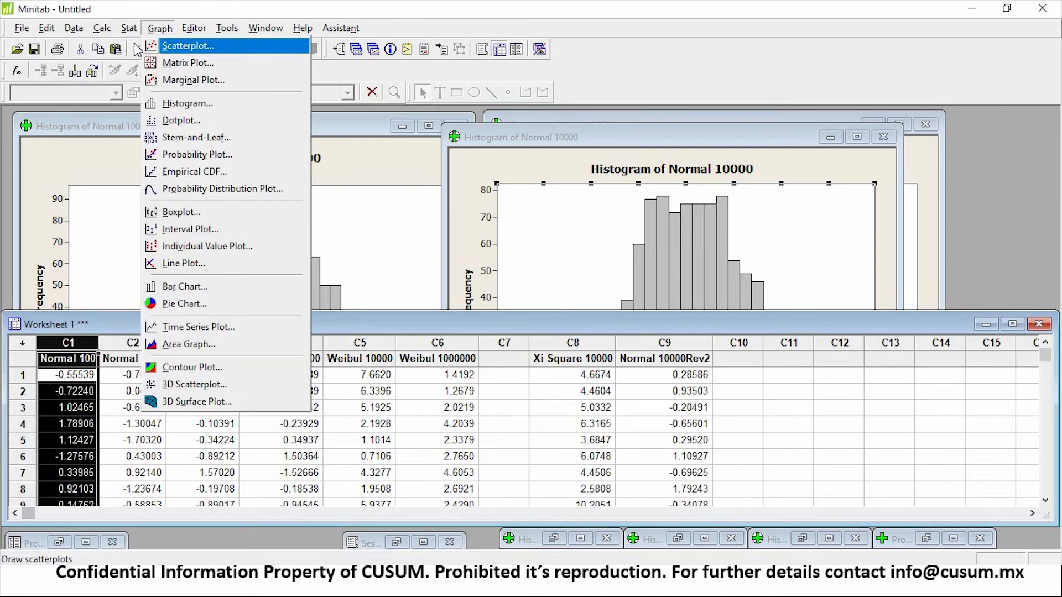
- View the Basic Statistics commands in Minitab and look through the values in the Normal 100 column
{"action": "mouse_move", "coordinate": [130, 27]}
{"action": "mouse_move", "coordinate": [166, 45]}
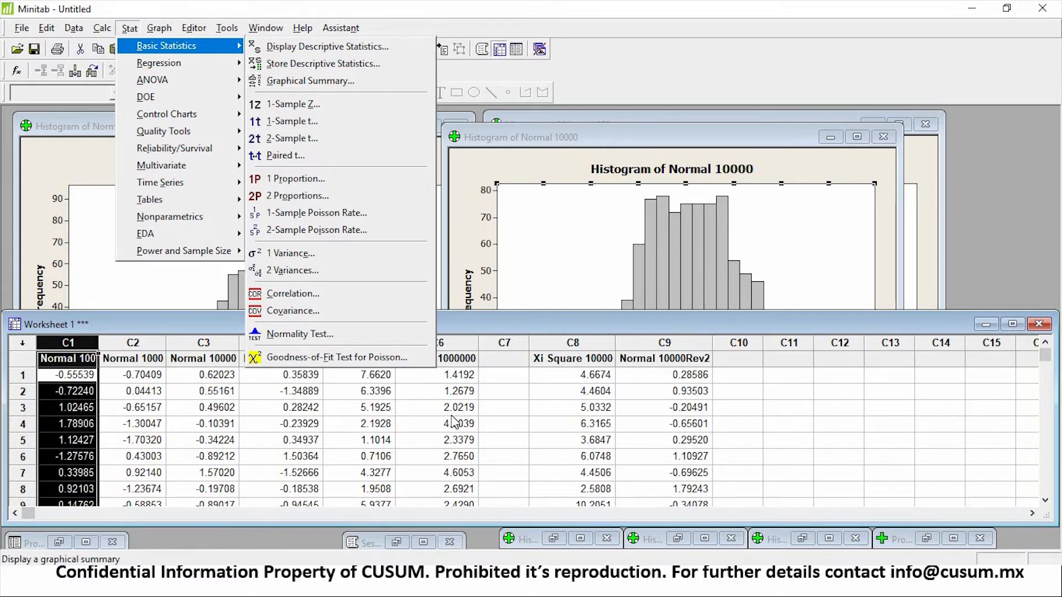
{"action": "left_click", "coordinate": [78, 362]}
{"action": "left_click", "coordinate": [78, 363]}
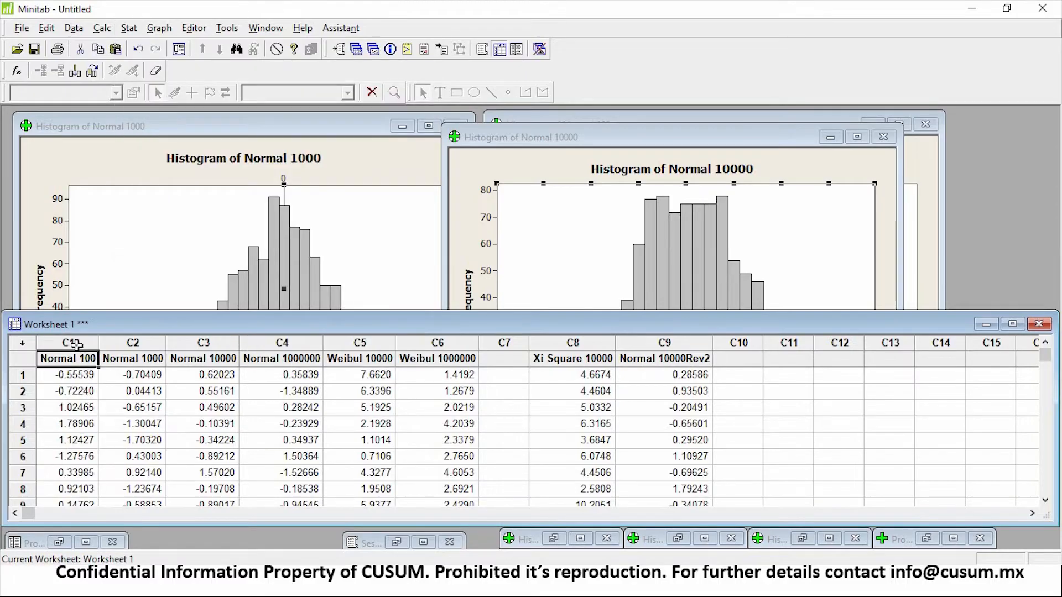
{"action": "left_click", "coordinate": [79, 344]}
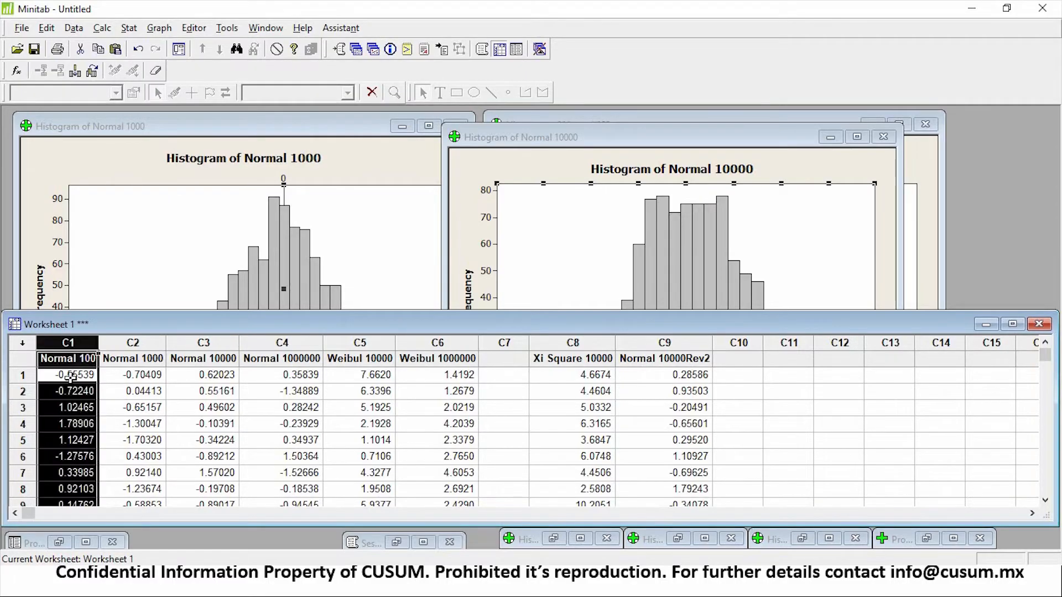
{"action": "scroll", "coordinate": [78, 426], "scroll_direction": "down", "scroll_amount": 18}
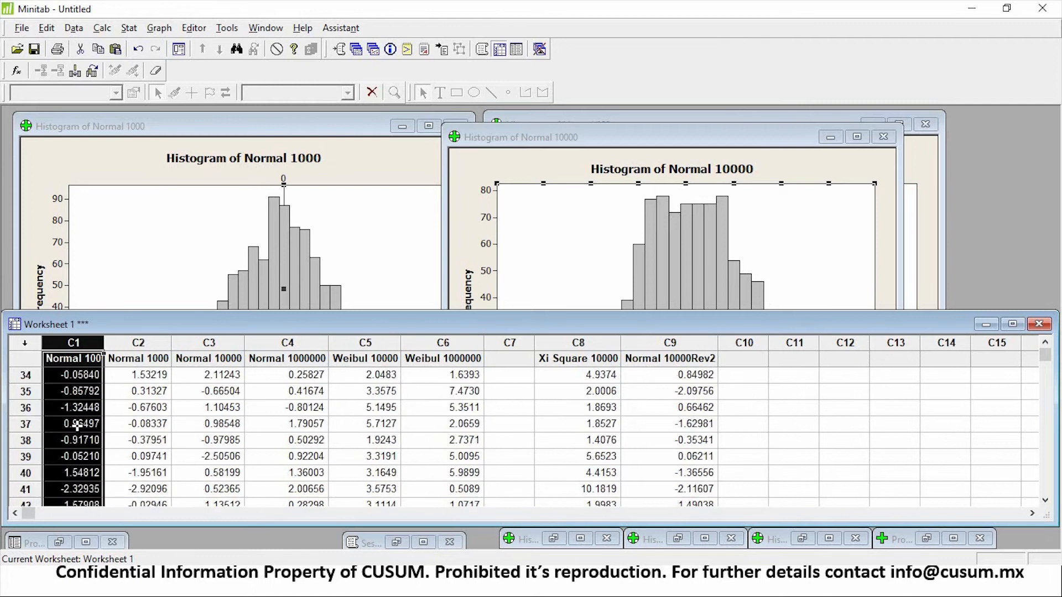
{"action": "scroll", "coordinate": [77, 437], "scroll_direction": "down", "scroll_amount": 14}
{"action": "scroll", "coordinate": [77, 437], "scroll_direction": "up", "scroll_amount": 20}
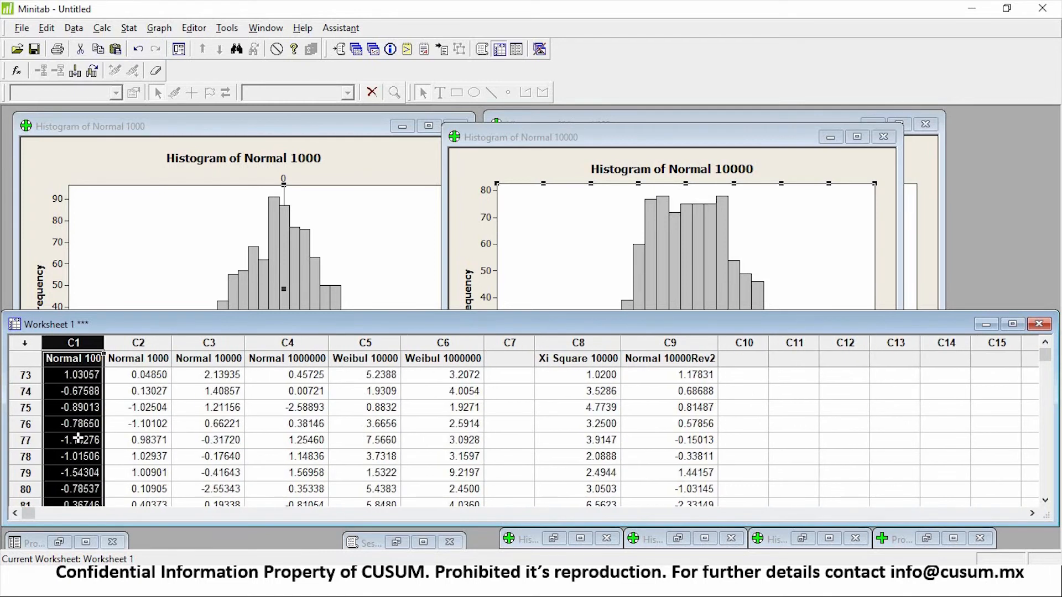
{"action": "scroll", "coordinate": [97, 380], "scroll_direction": "up", "scroll_amount": 10}
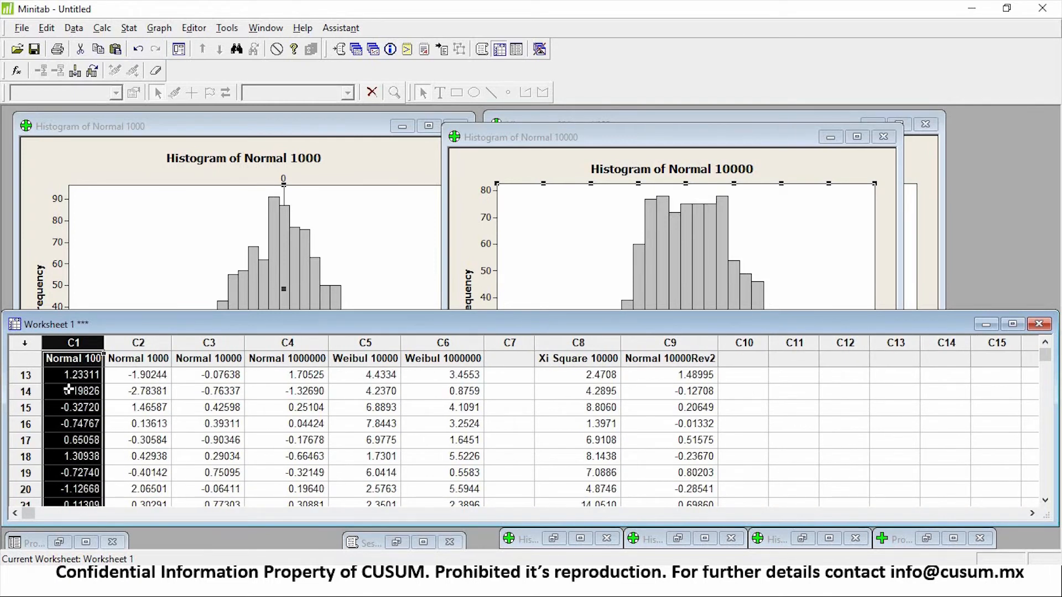
- Select the Normal 100 column from its name cell down to row 100
{"action": "left_click", "coordinate": [83, 358]}
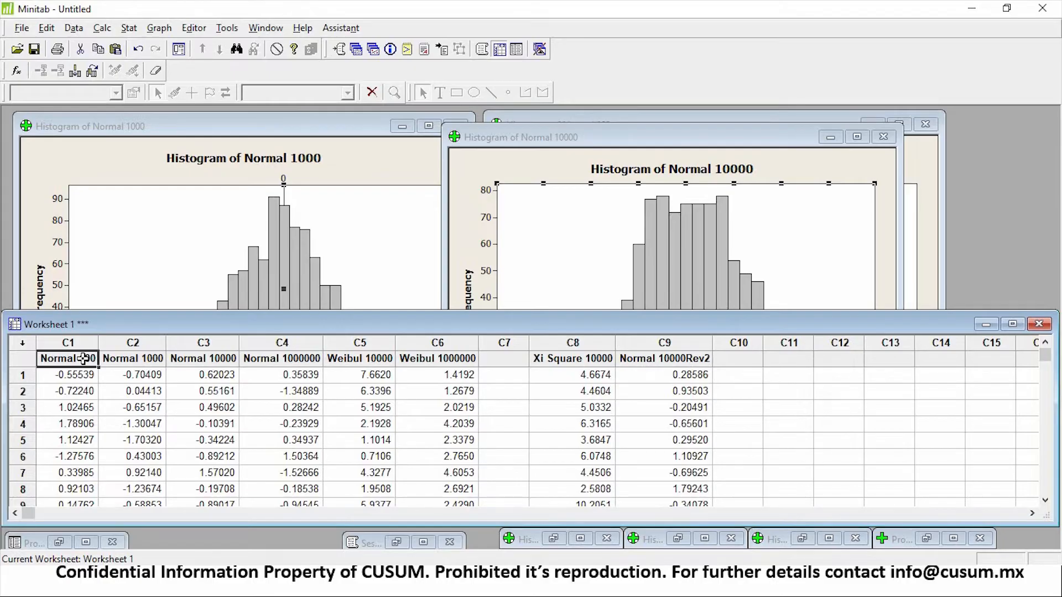
{"action": "scroll", "coordinate": [86, 456], "scroll_direction": "down", "scroll_amount": 8}
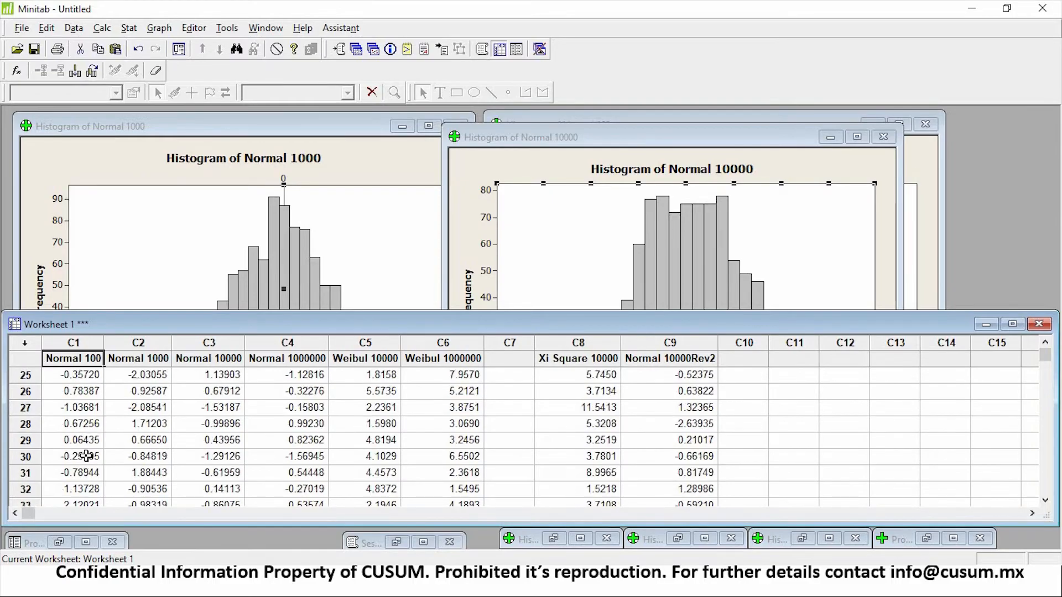
{"action": "scroll", "coordinate": [86, 456], "scroll_direction": "down", "scroll_amount": 20}
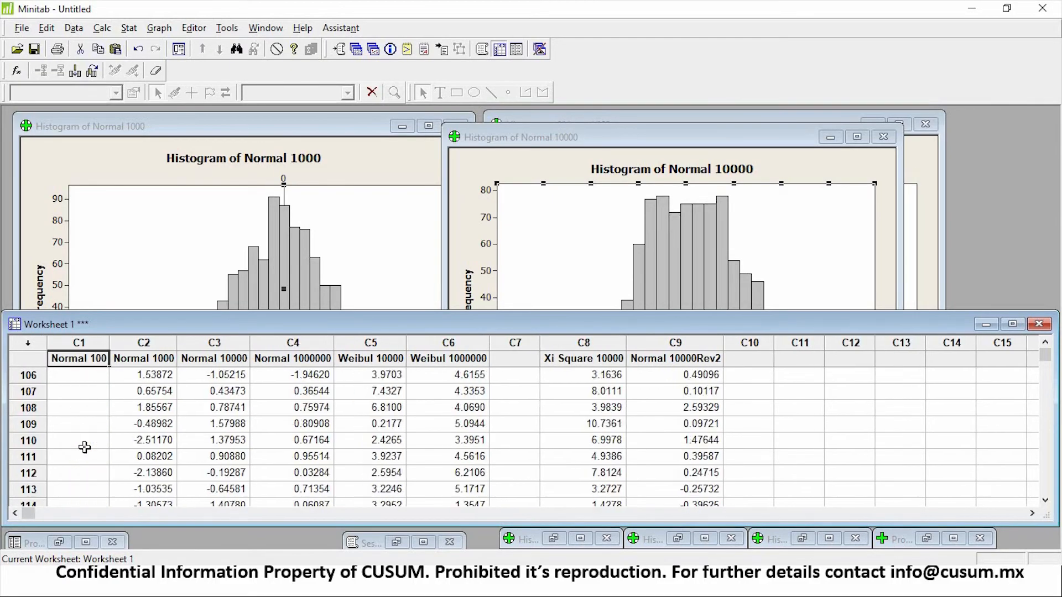
{"action": "scroll", "coordinate": [86, 453], "scroll_direction": "up", "scroll_amount": 6}
{"action": "scroll", "coordinate": [90, 470], "scroll_direction": "down", "scroll_amount": 2}
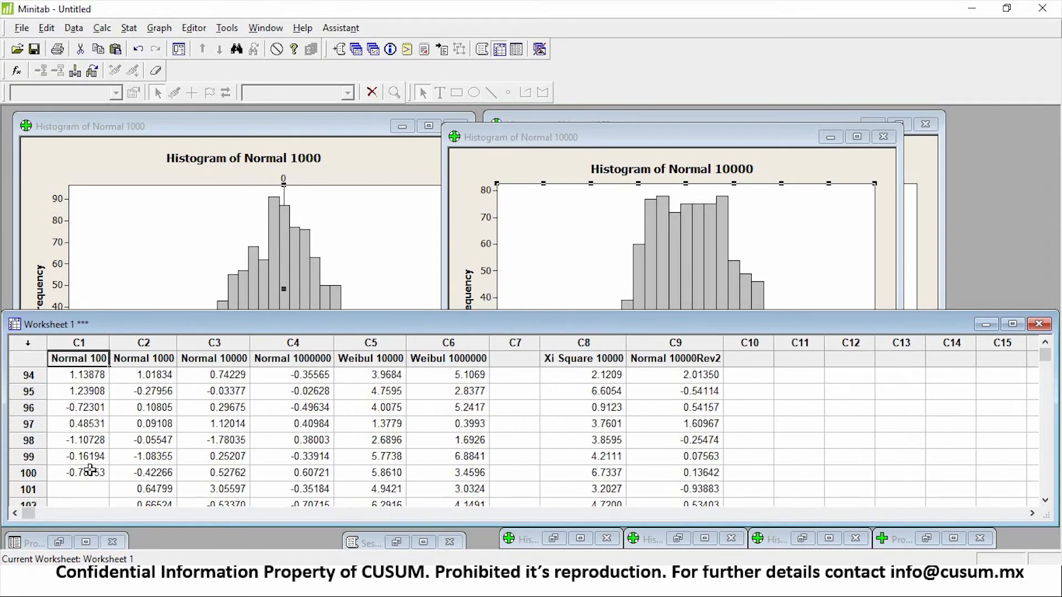
{"action": "left_click", "coordinate": [90, 471], "text": "shift"}
- Copy the selected Normal 100 data and paste it into Book1 in Excel starting at cell B2
{"action": "key", "text": "alt+Tab"}
{"action": "key", "text": "alt+Tab"}
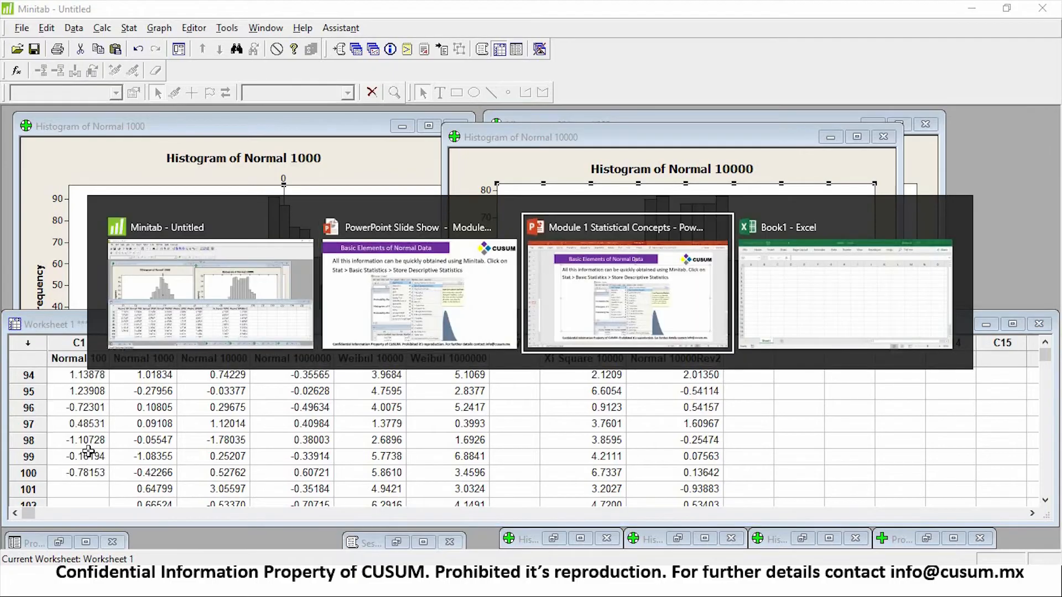
{"action": "key", "text": "alt+Tab"}
{"action": "left_click", "coordinate": [250, 224]}
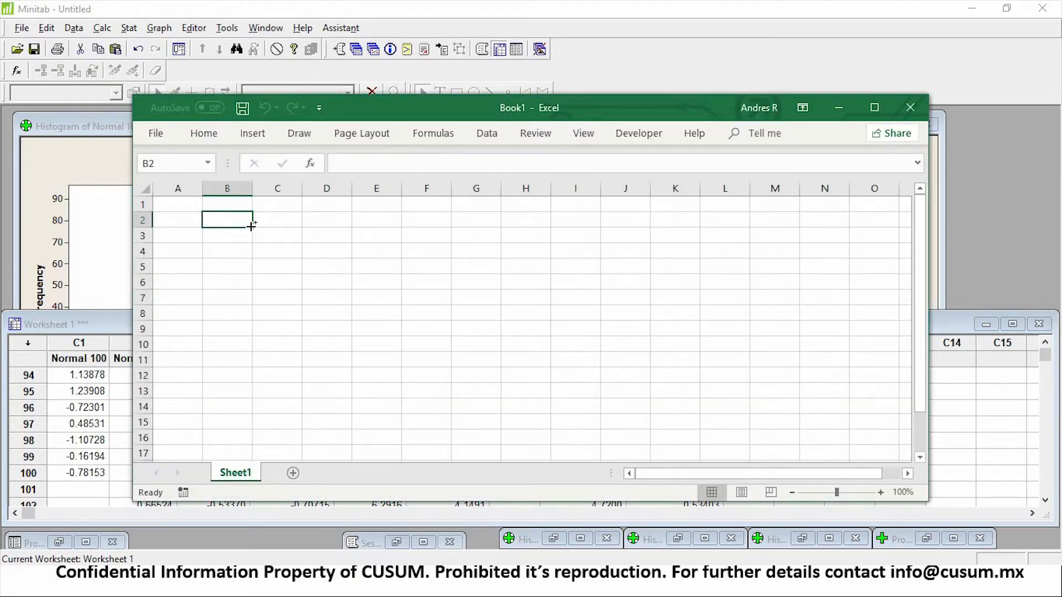
{"action": "key", "text": "ctrl+v"}
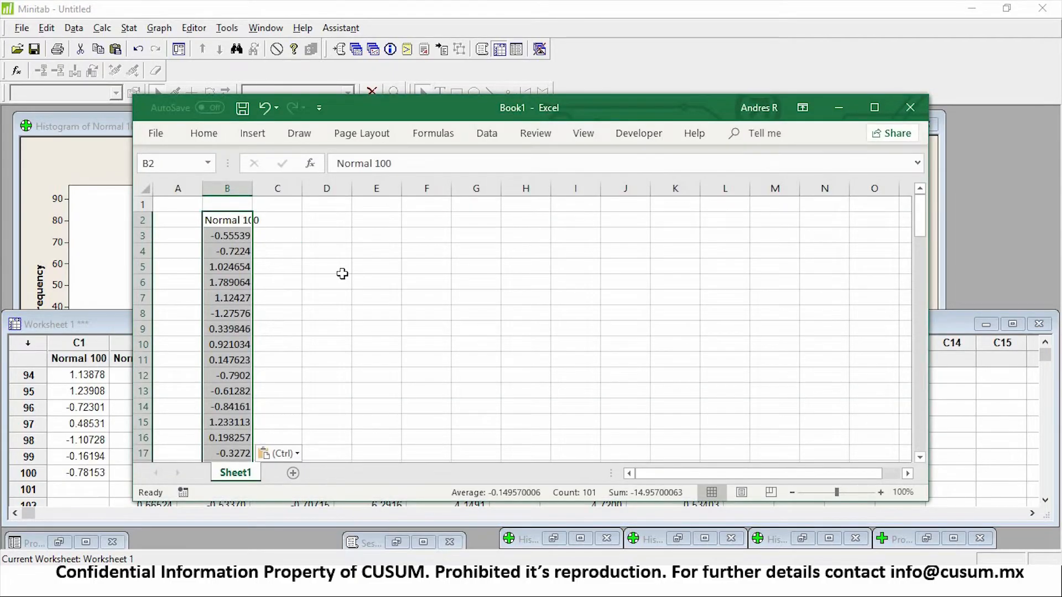
- Enter the label Average in cell D3 beside the pasted data
{"action": "key", "text": "Right"}
{"action": "key", "text": "Down"}
{"action": "key", "text": "Left"}
{"action": "key", "text": "Right"}
{"action": "key", "text": "Down"}
{"action": "key", "text": "Right"}
{"action": "key", "text": "Up"}
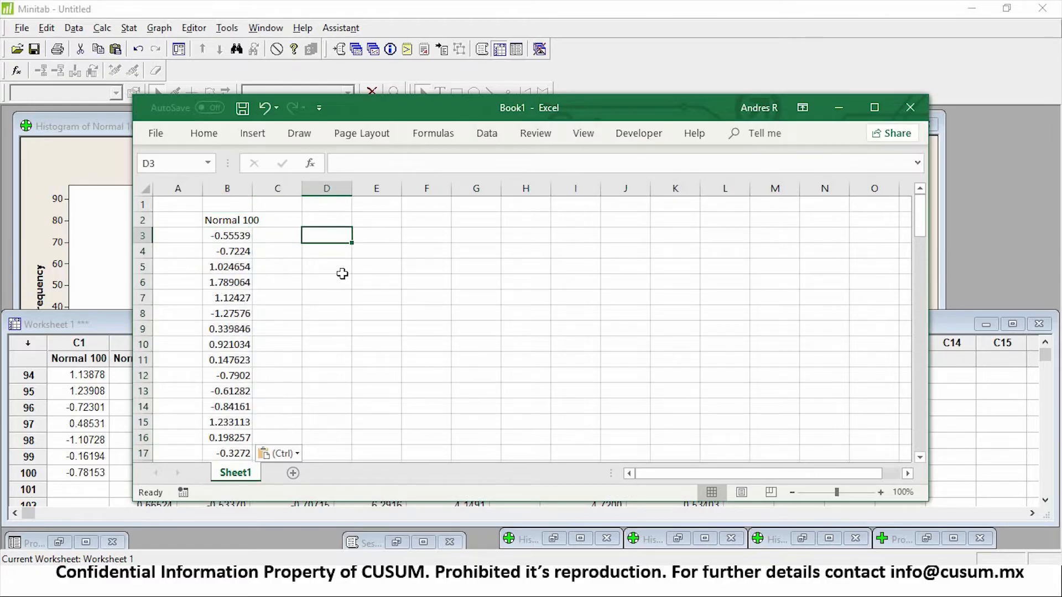
{"action": "type", "text": "Average"}
{"action": "key", "text": "Return"}
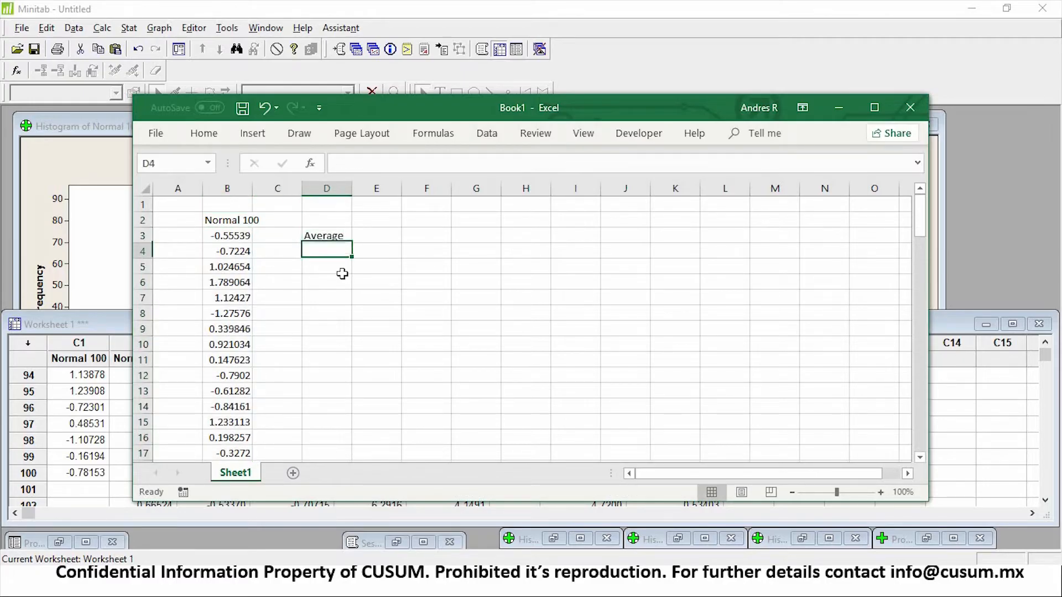
- Add the labels Min, Max and St. dev in cells D4 to D6
{"action": "key", "text": "Up"}
{"action": "key", "text": "Right"}
{"action": "key", "text": "Left"}
{"action": "key", "text": "Down"}
{"action": "type", "text": "Min"}
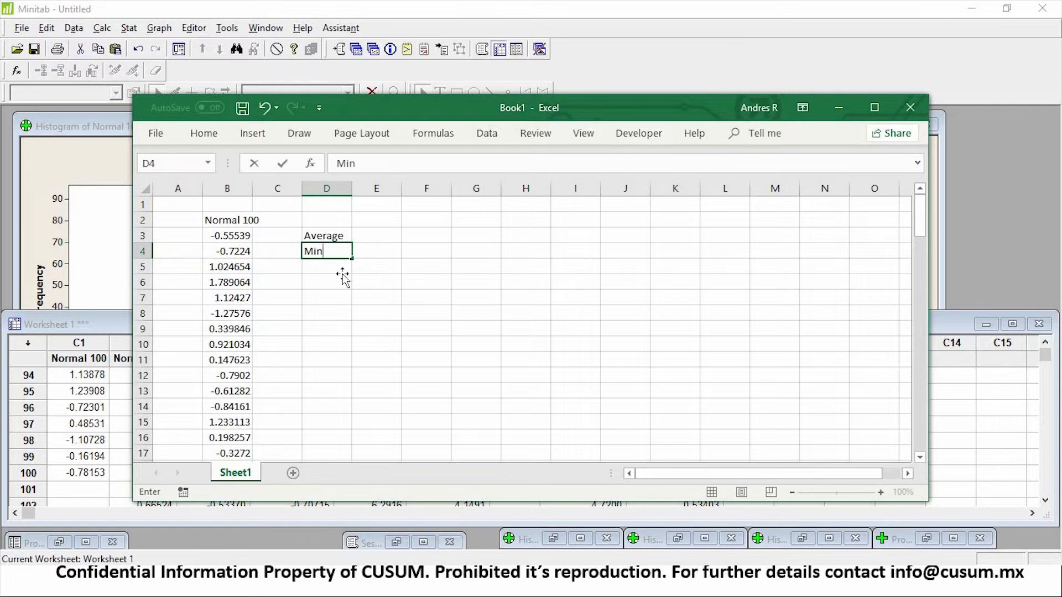
{"action": "key", "text": "Return"}
{"action": "type", "text": "Max"}
{"action": "key", "text": "Return"}
{"action": "type", "text": "S"}
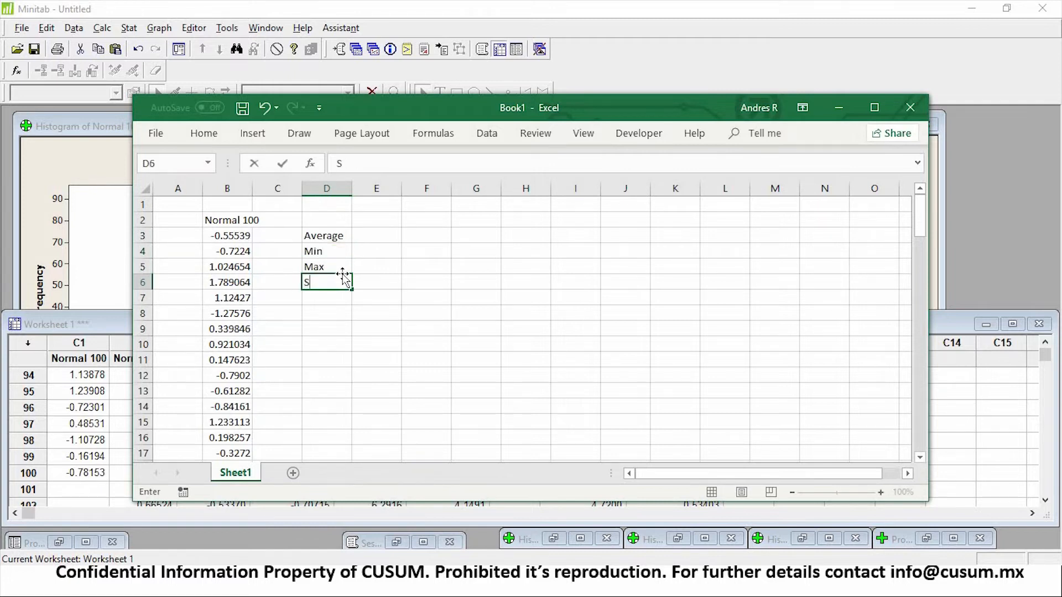
{"action": "type", "text": "t. dev"}
{"action": "key", "text": "Return"}
- Calculate the average of the Normal 100 values in B3:B102 with the AVERAGE function in cell E3
{"action": "key", "text": "Up"}
{"action": "key", "text": "Right"}
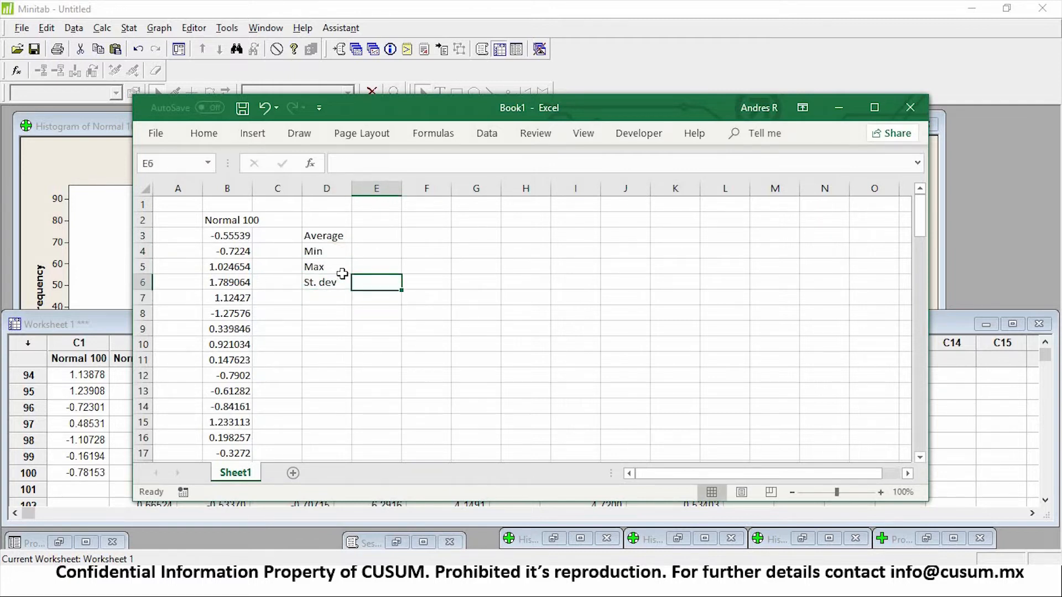
{"action": "key", "text": "Up"}
{"action": "key", "text": "Up"}
{"action": "key", "text": "Up"}
{"action": "type", "text": "=ave"}
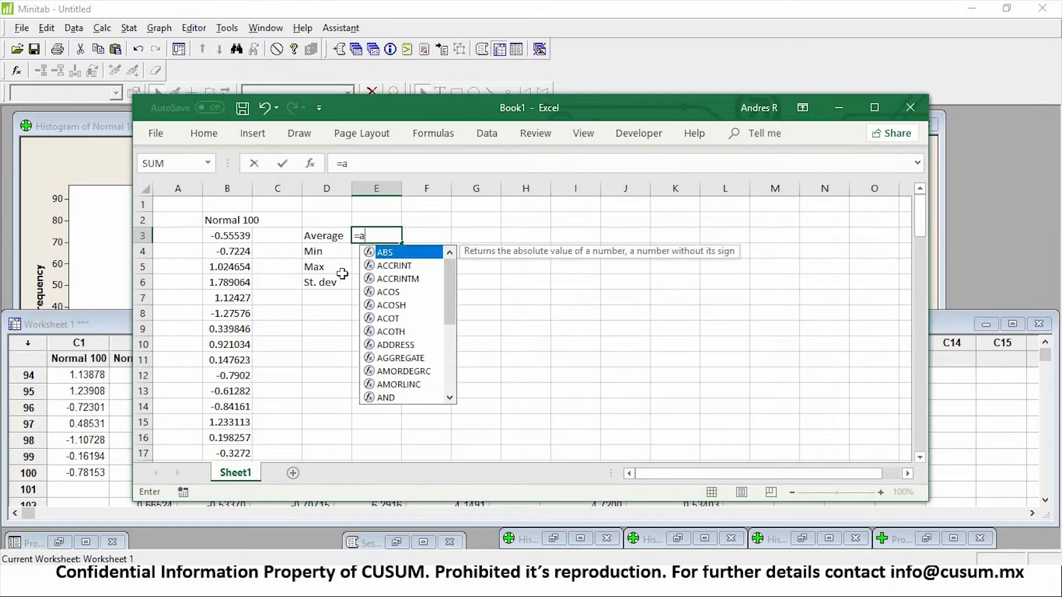
{"action": "key", "text": "Down"}
{"action": "key", "text": "Tab"}
{"action": "key", "text": "Left"}
{"action": "key", "text": "Left"}
{"action": "key", "text": "Left"}
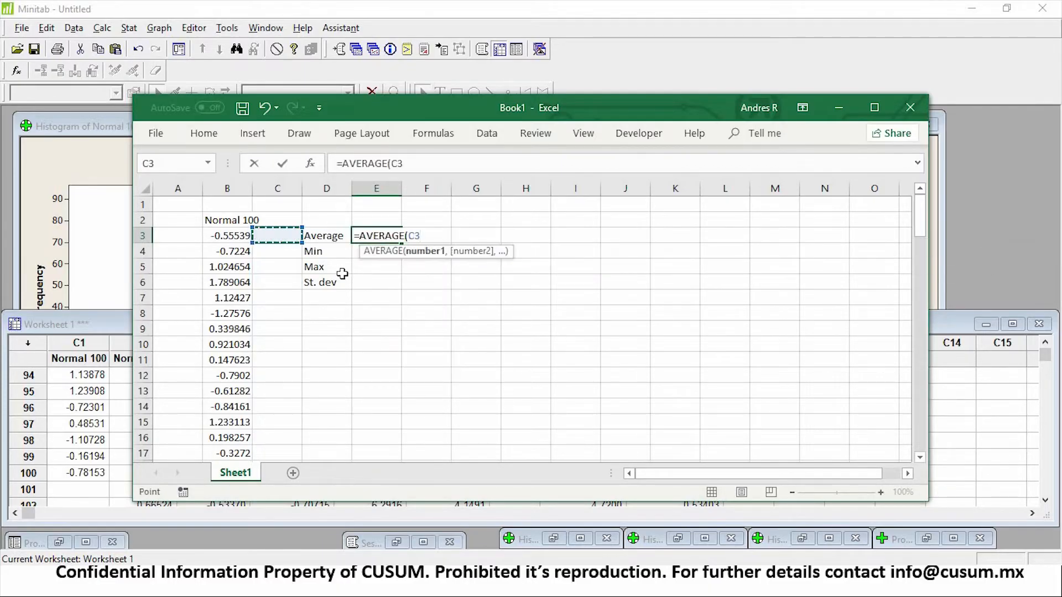
{"action": "key", "text": "shift+Down"}
{"action": "key", "text": "shift+Down"}
{"action": "key", "text": "shift+Down"}
{"action": "key", "text": "shift+Down"}
{"action": "key", "text": "shift+Down"}
{"action": "key", "text": "shift+Down"}
{"action": "key", "text": "shift+Down"}
{"action": "key", "text": "shift+Down"}
{"action": "key", "text": "shift+Down"}
{"action": "key", "text": "shift+Down"}
{"action": "key", "text": "shift+Down"}
{"action": "key", "text": "shift+Down"}
{"action": "key", "text": "shift+Down"}
{"action": "key", "text": "shift+Down"}
{"action": "key", "text": "shift+Down"}
{"action": "key", "text": "shift+Down"}
{"action": "key", "text": "shift+Down"}
{"action": "key", "text": "shift+Down"}
{"action": "key", "text": "shift+Down"}
{"action": "key", "text": "shift+Down"}
{"action": "key", "text": "shift+Down"}
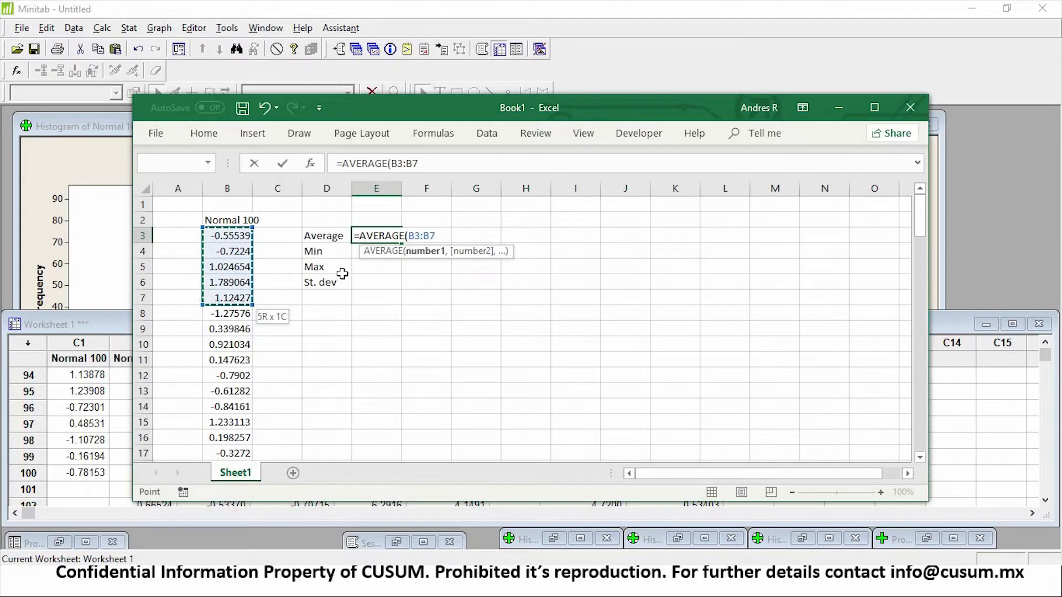
{"action": "key", "text": "shift+Down"}
{"action": "key", "text": "shift+Down"}
{"action": "key", "text": "shift+Down"}
{"action": "key", "text": "shift+Down"}
{"action": "key", "text": "shift+Down"}
{"action": "key", "text": "shift+Down"}
{"action": "key", "text": "shift+Down"}
{"action": "key", "text": "shift+Down"}
{"action": "key", "text": "shift+Down"}
{"action": "key", "text": "shift+Down"}
{"action": "key", "text": "shift+Down"}
{"action": "key", "text": "shift+Down"}
{"action": "key", "text": "shift+Down"}
{"action": "key", "text": "shift+Down"}
{"action": "key", "text": "shift+Down"}
{"action": "key", "text": "shift+Down"}
{"action": "key", "text": "shift+Down"}
{"action": "key", "text": "shift+Down"}
{"action": "key", "text": "shift+Down"}
{"action": "key", "text": "shift+Down"}
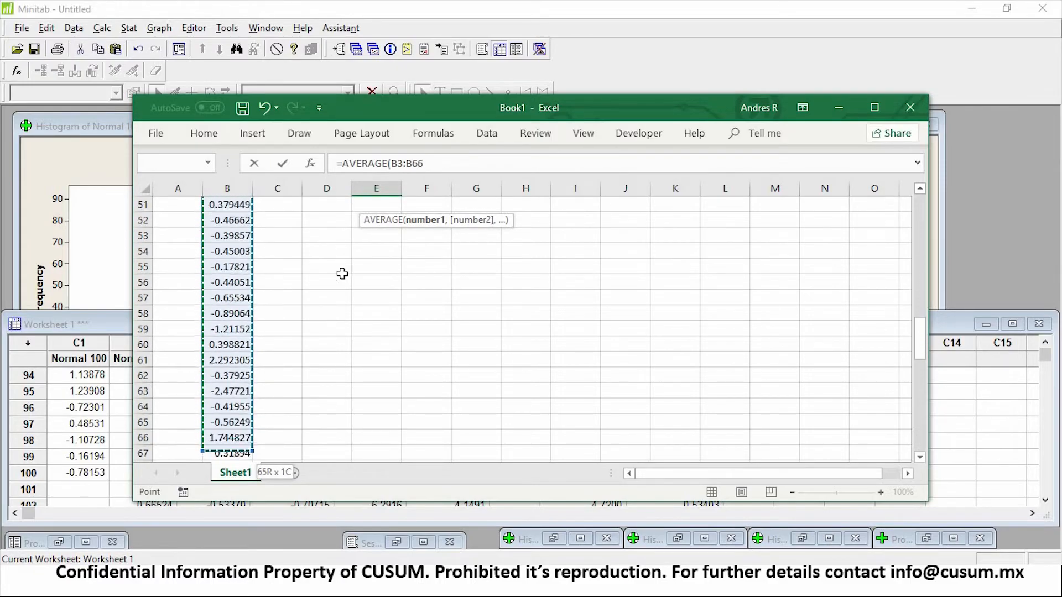
{"action": "key", "text": "shift+Down"}
{"action": "key", "text": "shift+Down"}
{"action": "key", "text": "shift+Down"}
{"action": "key", "text": "shift+Down"}
{"action": "key", "text": "shift+Down"}
{"action": "key", "text": "shift+Down"}
{"action": "key", "text": "shift+Down"}
{"action": "key", "text": "shift+Down"}
{"action": "key", "text": "shift+Down"}
{"action": "key", "text": "shift+Down"}
{"action": "key", "text": "shift+Down"}
{"action": "key", "text": "shift+Down"}
{"action": "key", "text": "shift+Down"}
{"action": "key", "text": "shift+Down"}
{"action": "key", "text": "shift+Down"}
{"action": "key", "text": "shift+Down"}
{"action": "key", "text": "shift+Down"}
{"action": "key", "text": "shift+Down"}
{"action": "key", "text": "shift+Down"}
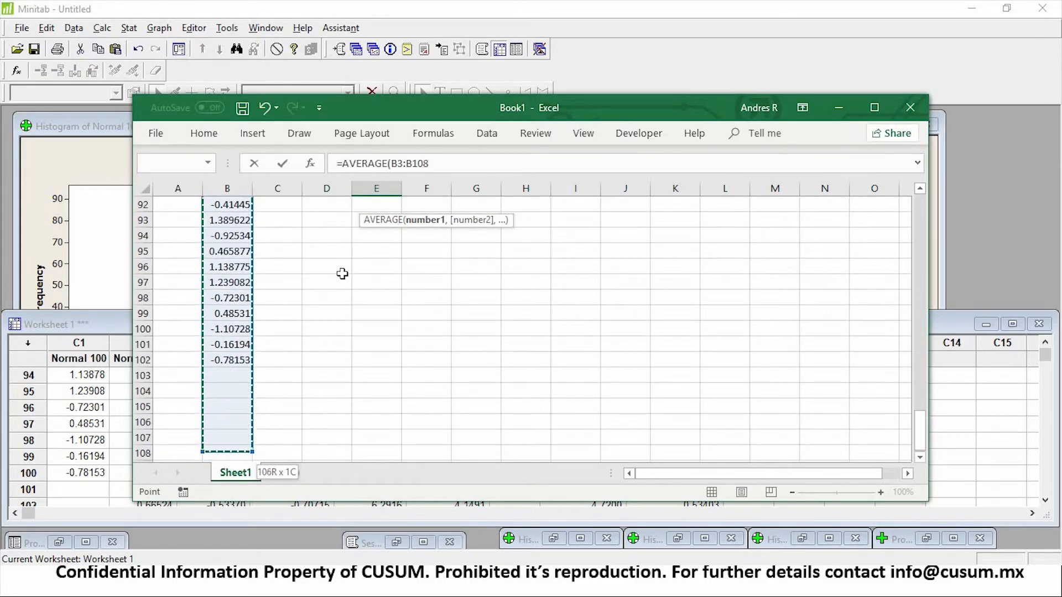
{"action": "key", "text": "shift+Up"}
{"action": "key", "text": "shift+Up"}
{"action": "key", "text": "shift+Up"}
{"action": "key", "text": "shift+Up"}
{"action": "key", "text": "shift+Up"}
{"action": "key", "text": "shift+Up"}
{"action": "key", "text": "shift+Up"}
{"action": "key", "text": "shift+Up"}
{"action": "key", "text": "shift+Up"}
{"action": "key", "text": "shift+Up"}
{"action": "key", "text": "shift+Up"}
{"action": "key", "text": "shift+Up"}
{"action": "key", "text": "shift+Up"}
{"action": "key", "text": "shift+Up"}
{"action": "key", "text": "shift+Up"}
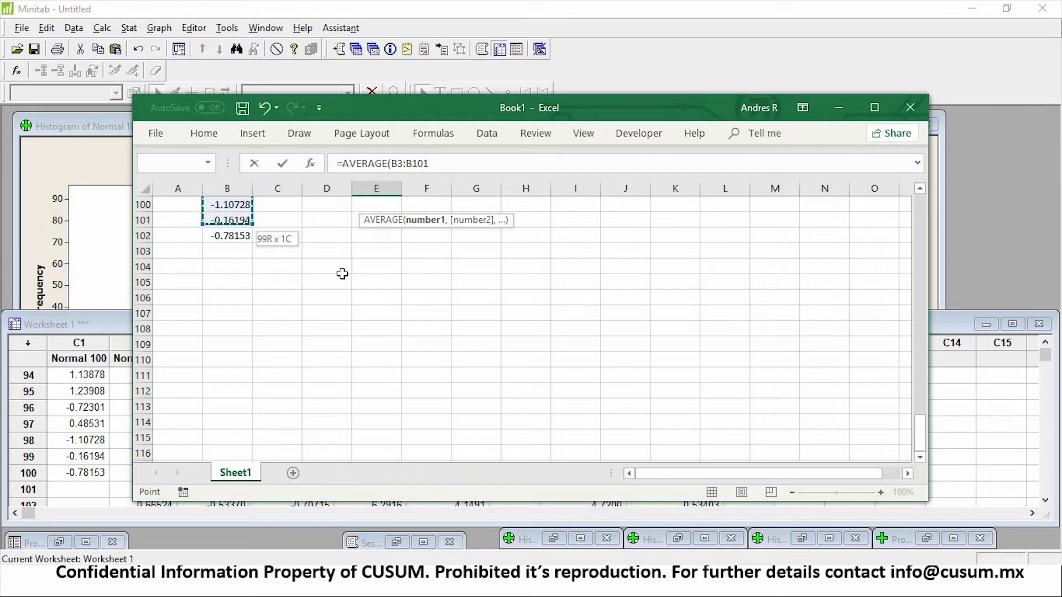
{"action": "key", "text": "Return"}
{"action": "scroll", "coordinate": [342, 274], "scroll_direction": "up", "scroll_amount": 1}
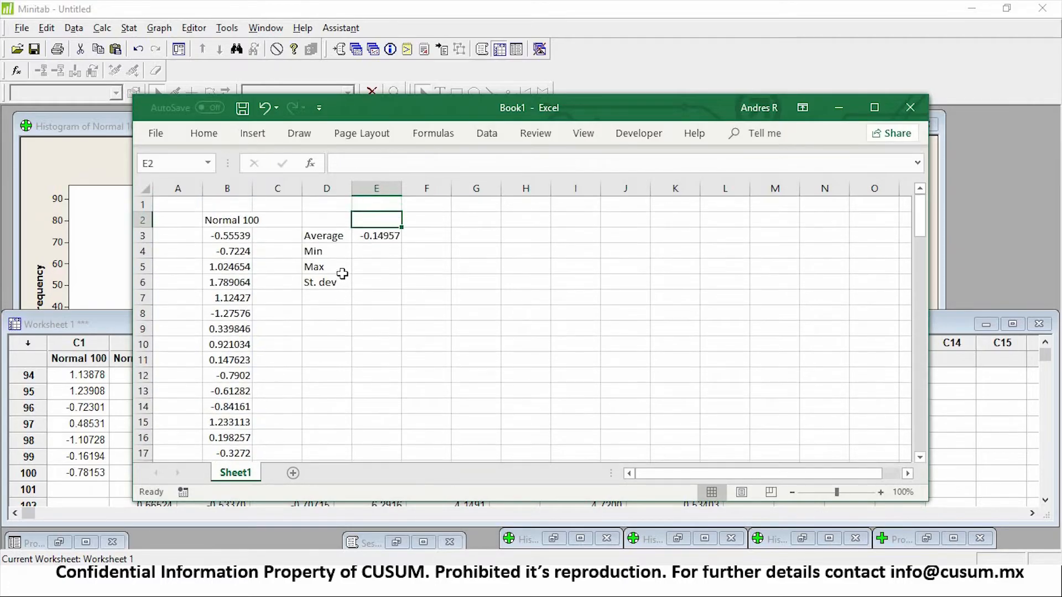
- Calculate the minimum of the Normal 100 values in cell E4 with the MIN function over B3:B999
{"action": "type", "text": "=min"}
{"action": "key", "text": "Tab"}
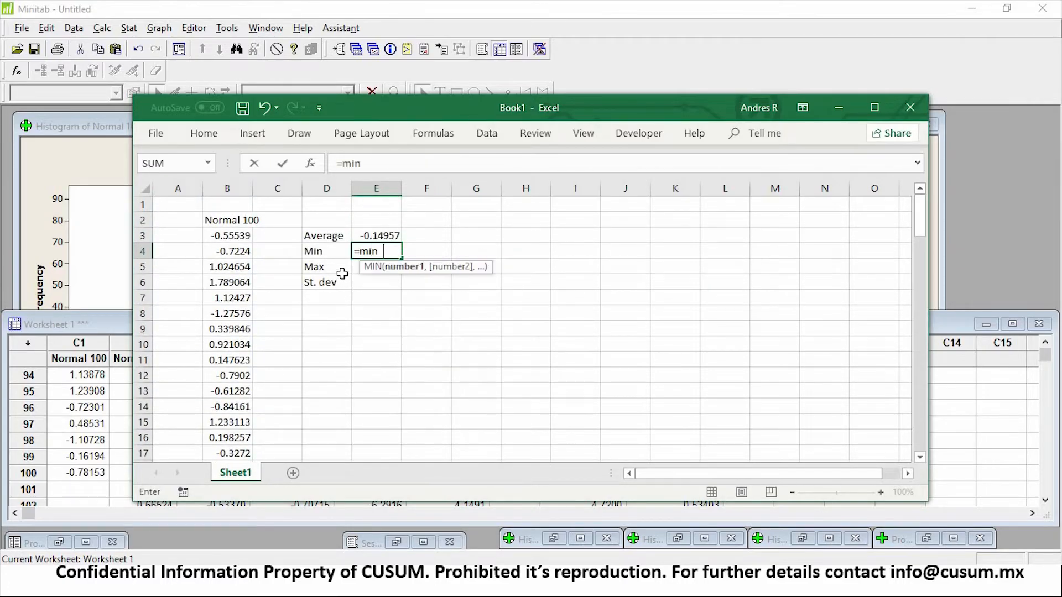
{"action": "key", "text": "Left"}
{"action": "key", "text": "Left"}
{"action": "key", "text": "Left"}
{"action": "key", "text": "Up"}
{"action": "key", "text": "shift+Down"}
{"action": "key", "text": "shift+Down"}
{"action": "key", "text": "shift+Down"}
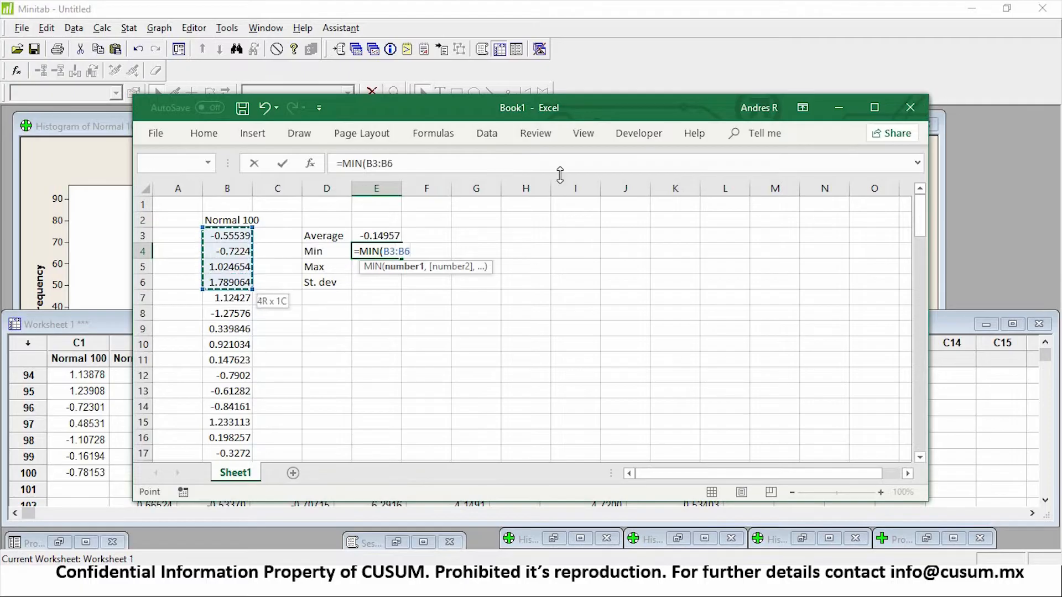
{"action": "key", "text": "BackSpace"}
{"action": "key", "text": "BackSpace"}
{"action": "type", "text": "B999"}
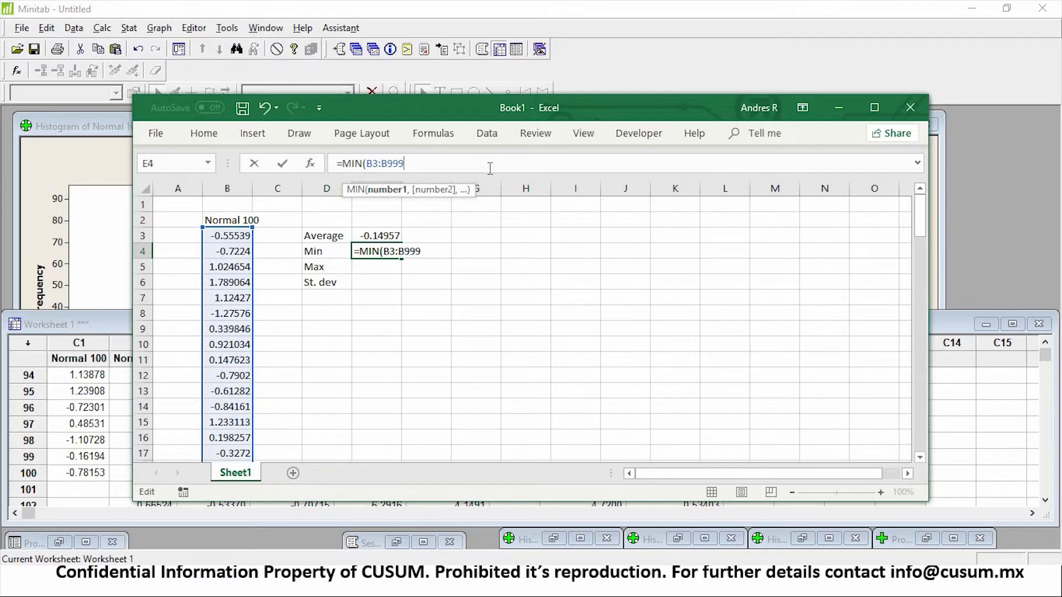
{"action": "key", "text": "Return"}
- Calculate the maximum of the Normal 100 values in cell E5 with the MAX function over B3:B999
{"action": "type", "text": "=ma"}
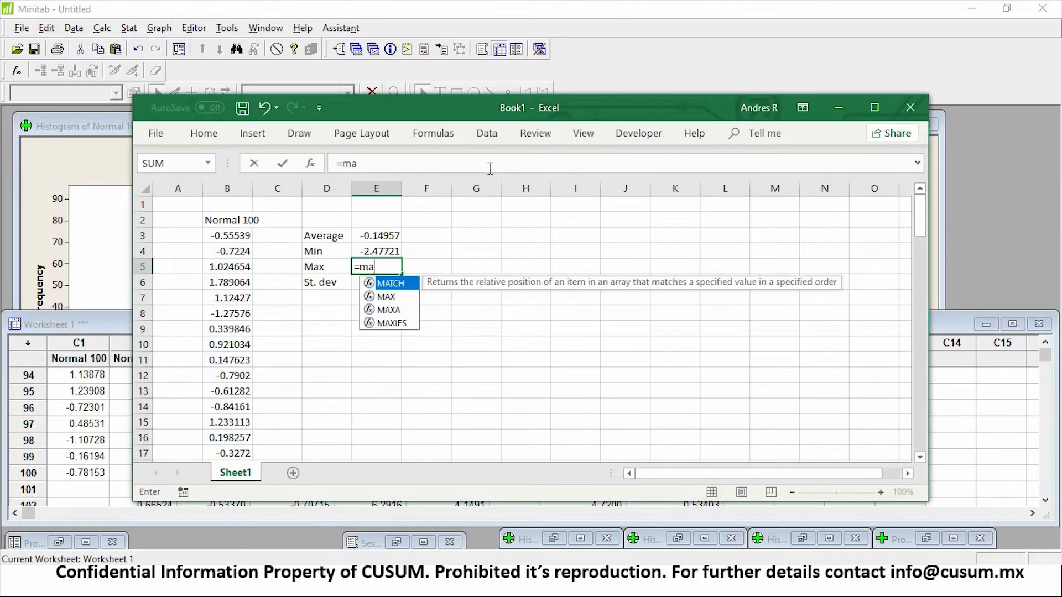
{"action": "type", "text": "x("}
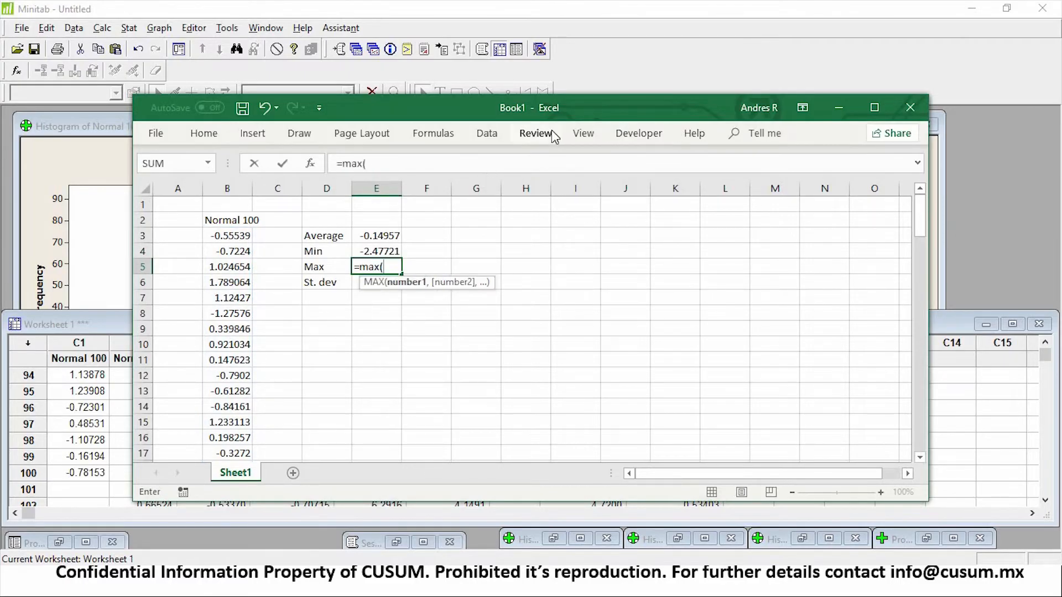
{"action": "type", "text": "B3:B999("}
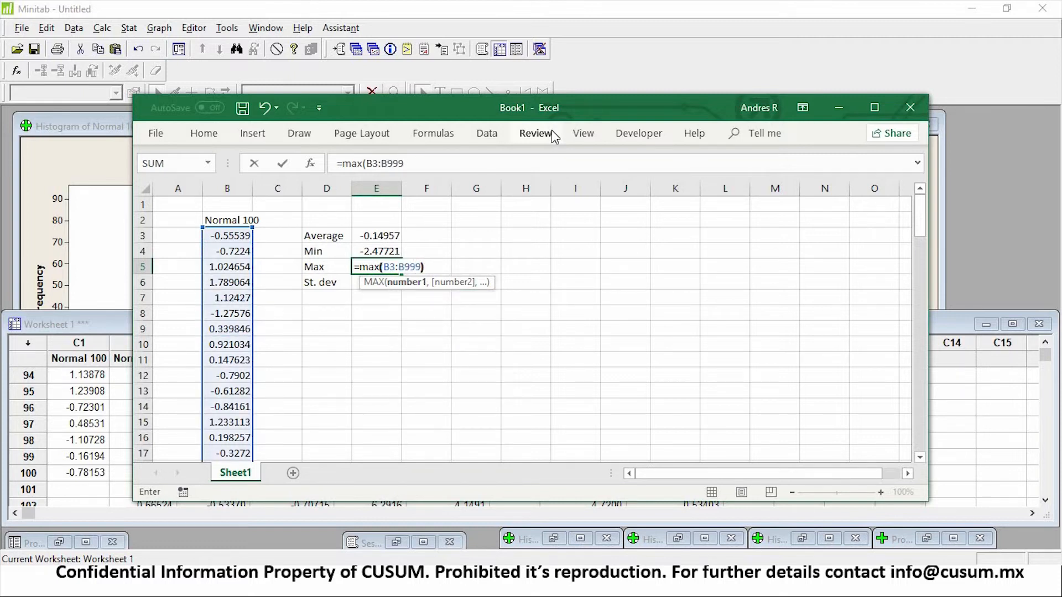
{"action": "key", "text": "Return"}
- Calculate the sample standard deviation of the Normal 100 values in cell E6 with STDEV.S over B3:B999
{"action": "type", "text": "=stf"}
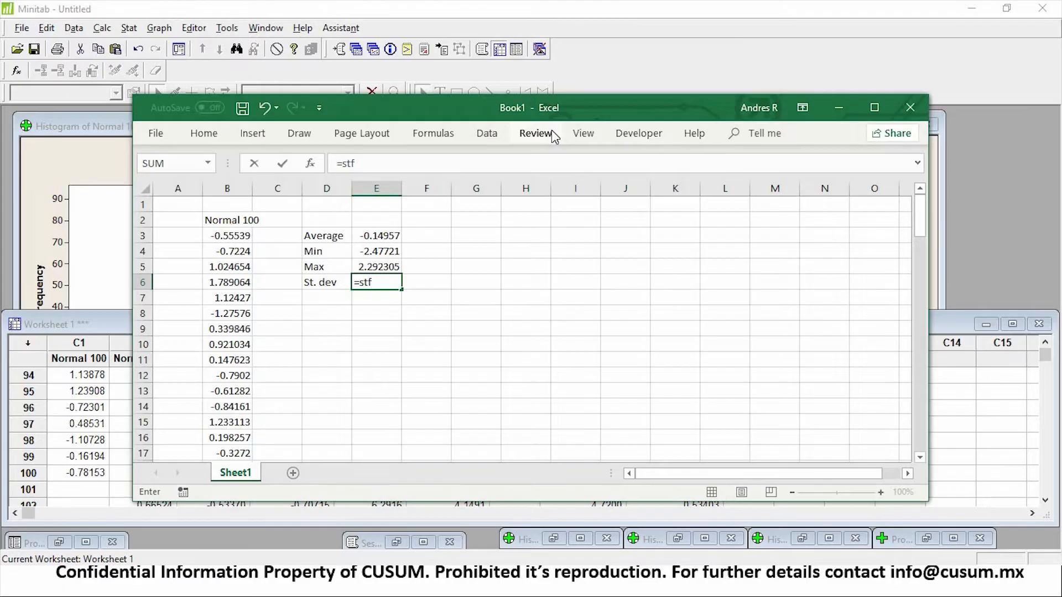
{"action": "key", "text": "BackSpace"}
{"action": "type", "text": "d"}
{"action": "key", "text": "Down"}
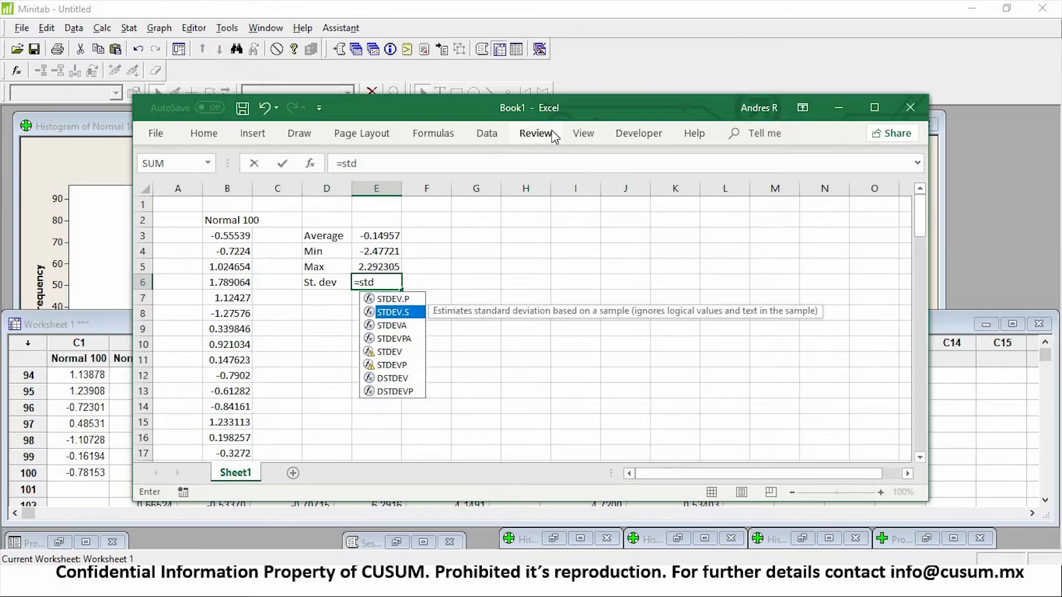
{"action": "key", "text": "Up"}
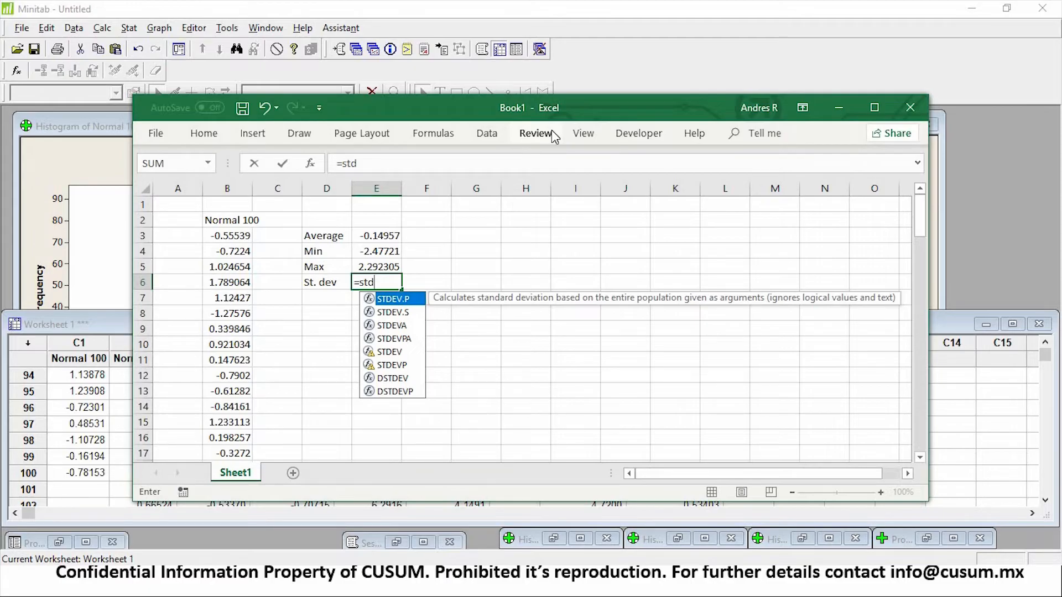
{"action": "key", "text": "Down"}
{"action": "key", "text": "Up"}
{"action": "key", "text": "Down"}
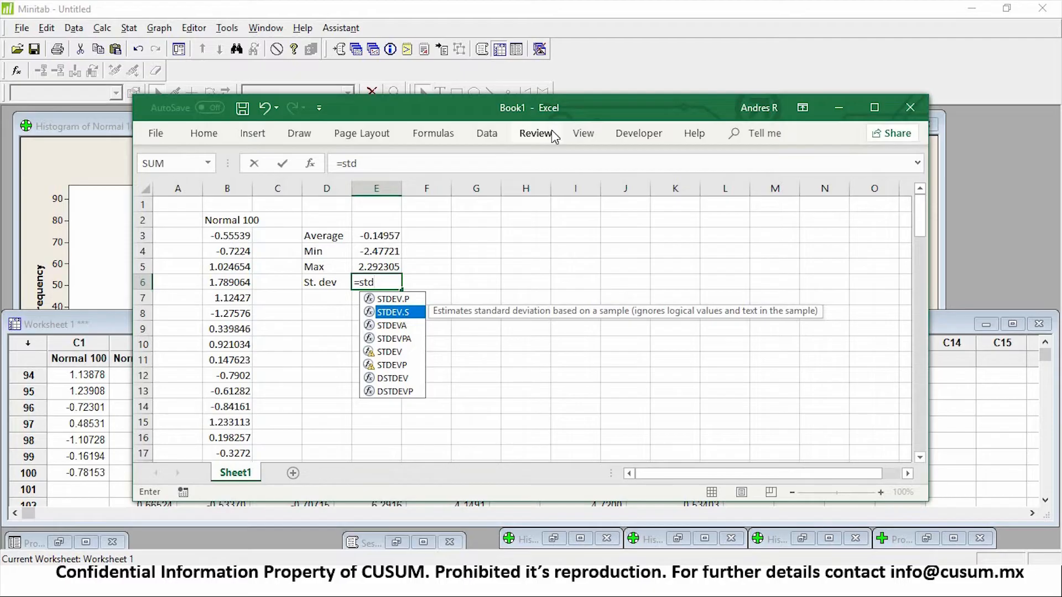
{"action": "key", "text": "Tab"}
{"action": "key", "text": "Left"}
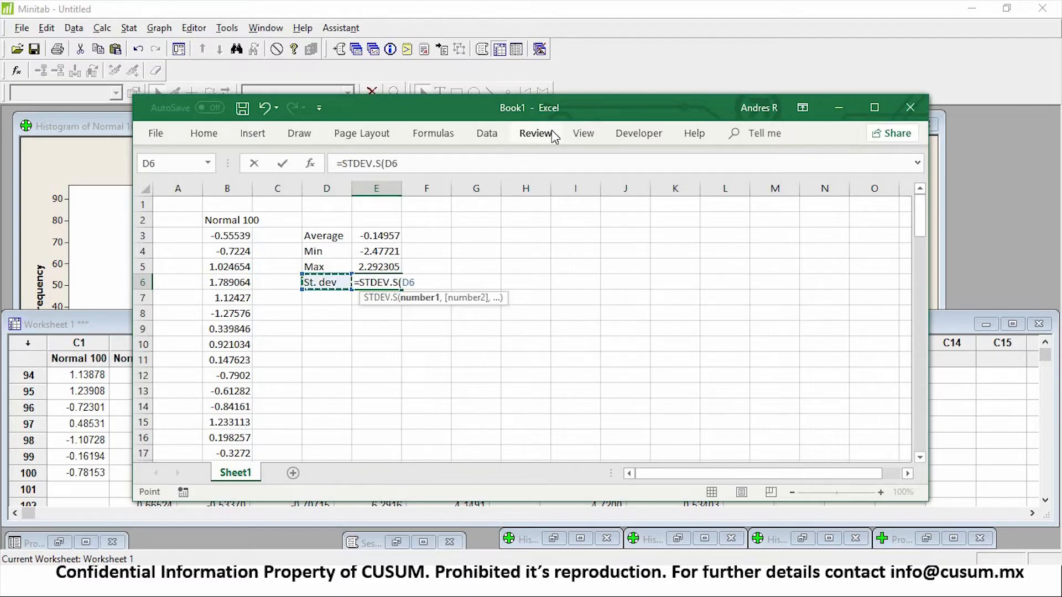
{"action": "key", "text": "Up"}
{"action": "key", "text": "Left"}
{"action": "key", "text": "Up"}
{"action": "key", "text": "Left"}
{"action": "key", "text": "Up"}
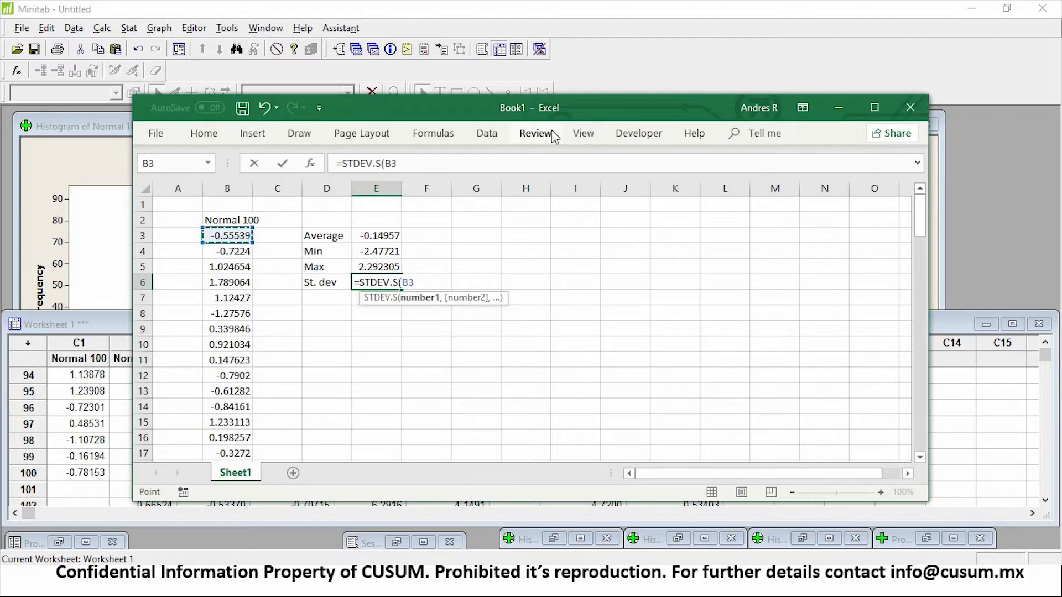
{"action": "left_click", "coordinate": [668, 161]}
{"action": "type", "text": ":B999"}
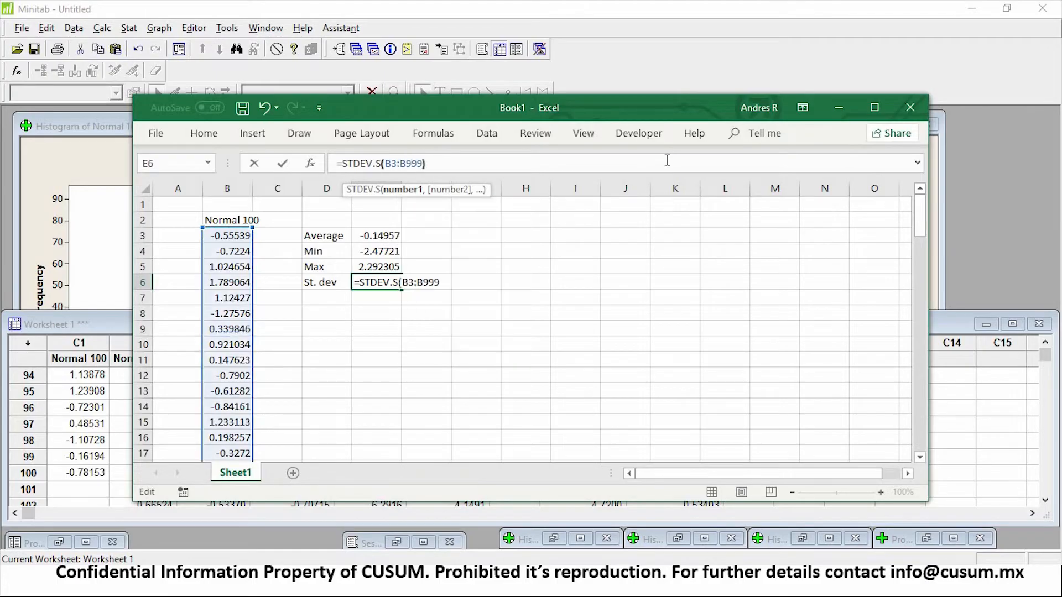
{"action": "key", "text": "Return"}
- Select the summary table of labels and calculated statistics in D3:E6
{"action": "key", "text": "Up"}
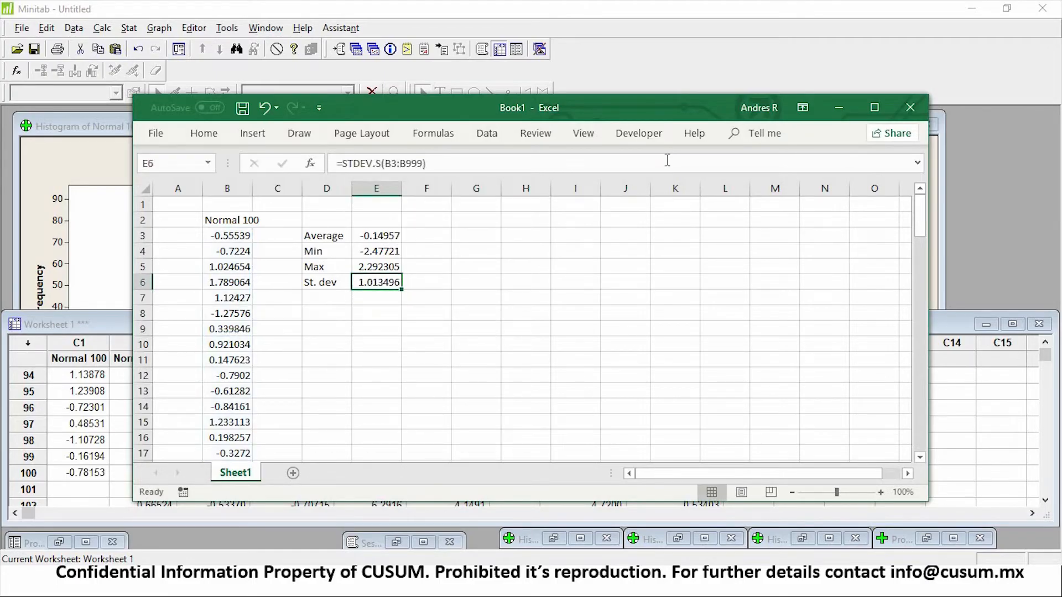
{"action": "key", "text": "Up"}
{"action": "key", "text": "Up"}
{"action": "key", "text": "Left"}
{"action": "key", "text": "shift+Right"}
{"action": "key", "text": "shift+Down"}
{"action": "key", "text": "shift+Down"}
{"action": "key", "text": "shift+Down"}
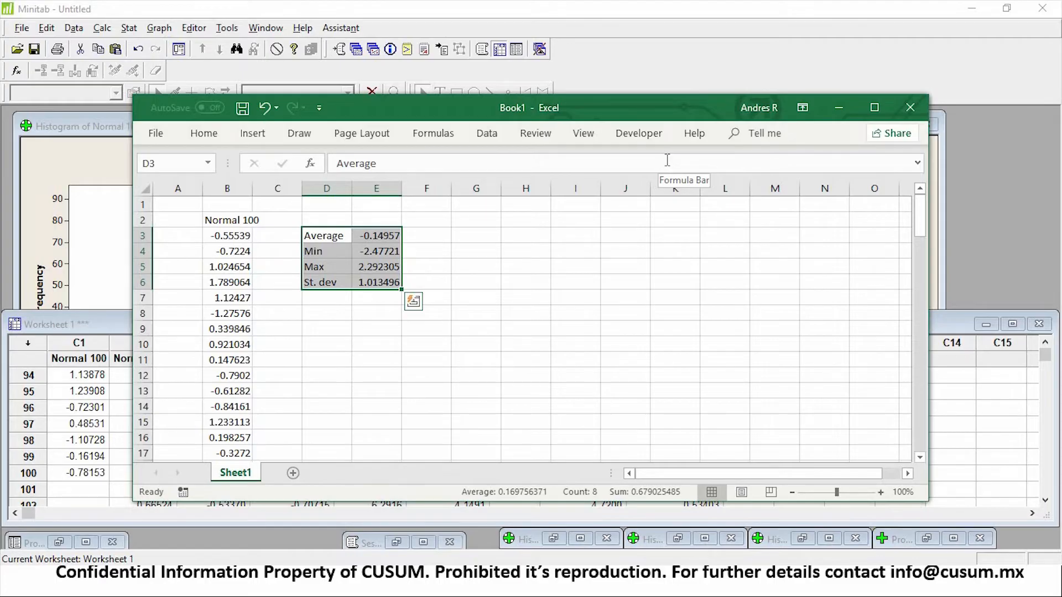
- Switch to Minitab and set up Display Descriptive Statistics with Normal 100 as the variable
{"action": "left_click", "coordinate": [934, 370]}
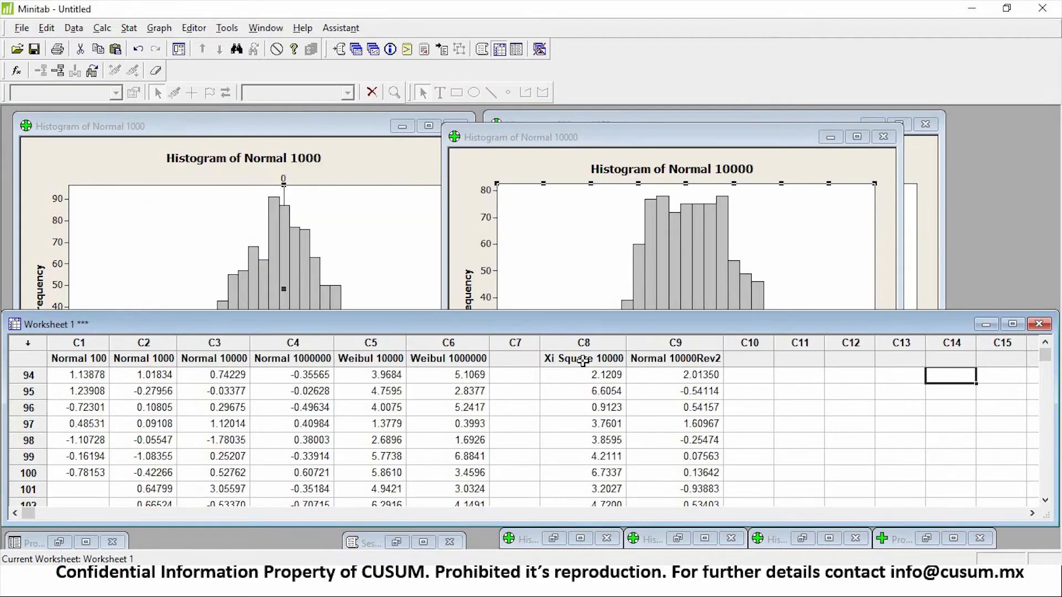
{"action": "left_click", "coordinate": [582, 362]}
{"action": "left_click", "coordinate": [129, 28]}
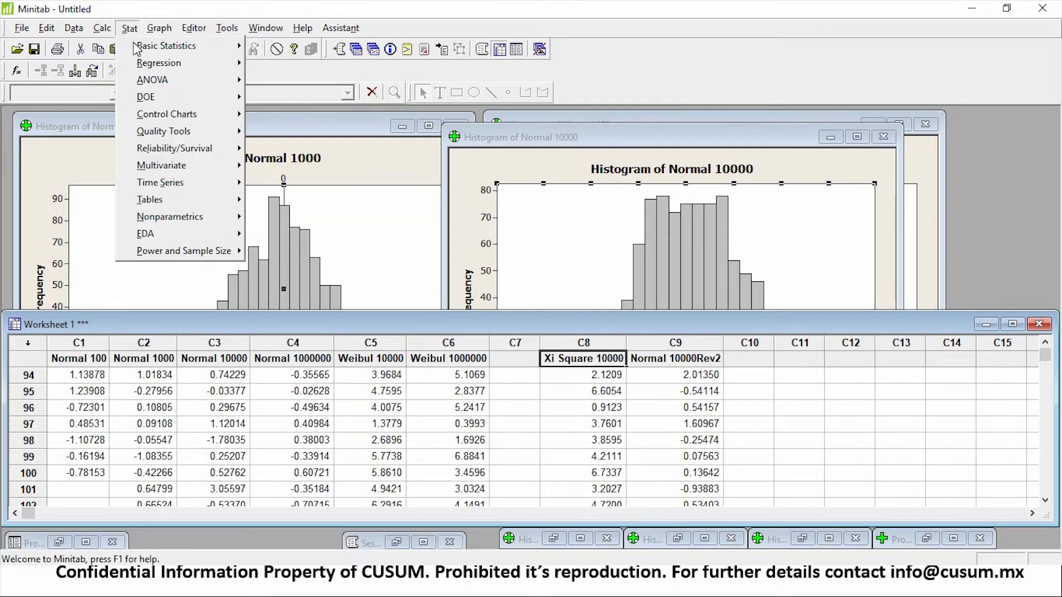
{"action": "mouse_move", "coordinate": [137, 47]}
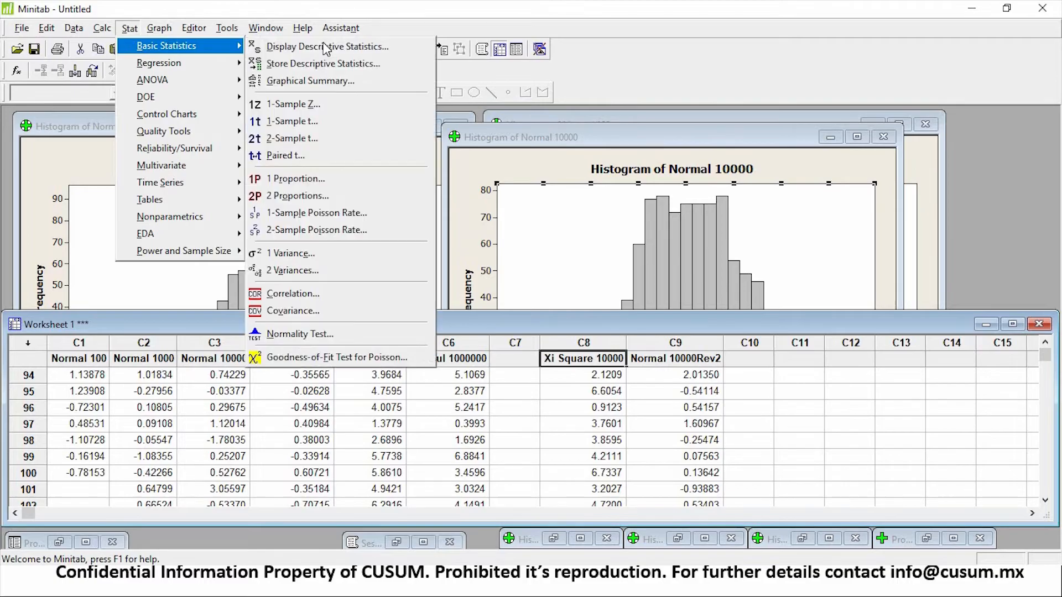
{"action": "left_click", "coordinate": [386, 47]}
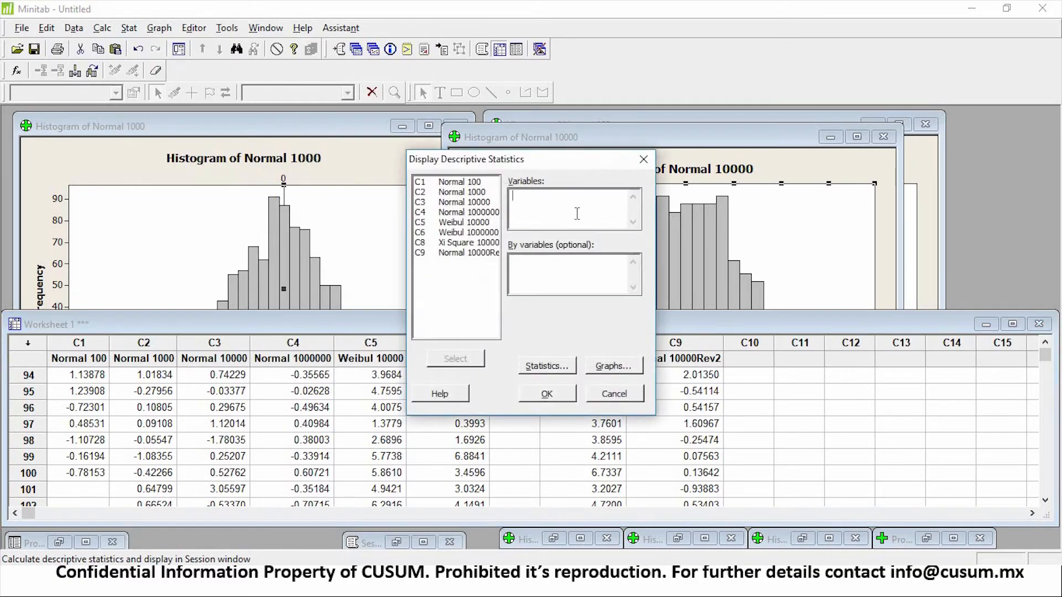
{"action": "double_click", "coordinate": [454, 183]}
- Limit the statistics to mean, standard deviation, minimum, maximum and N total, and display them in the session output
{"action": "left_click", "coordinate": [547, 366]}
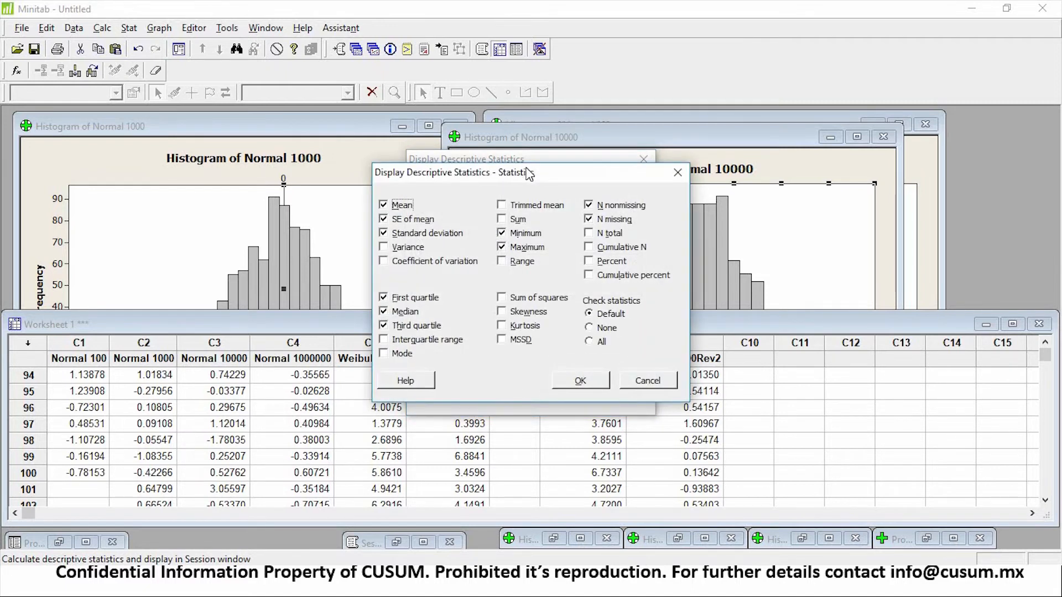
{"action": "left_click_drag", "start_coordinate": [497, 175], "coordinate": [198, 157]}
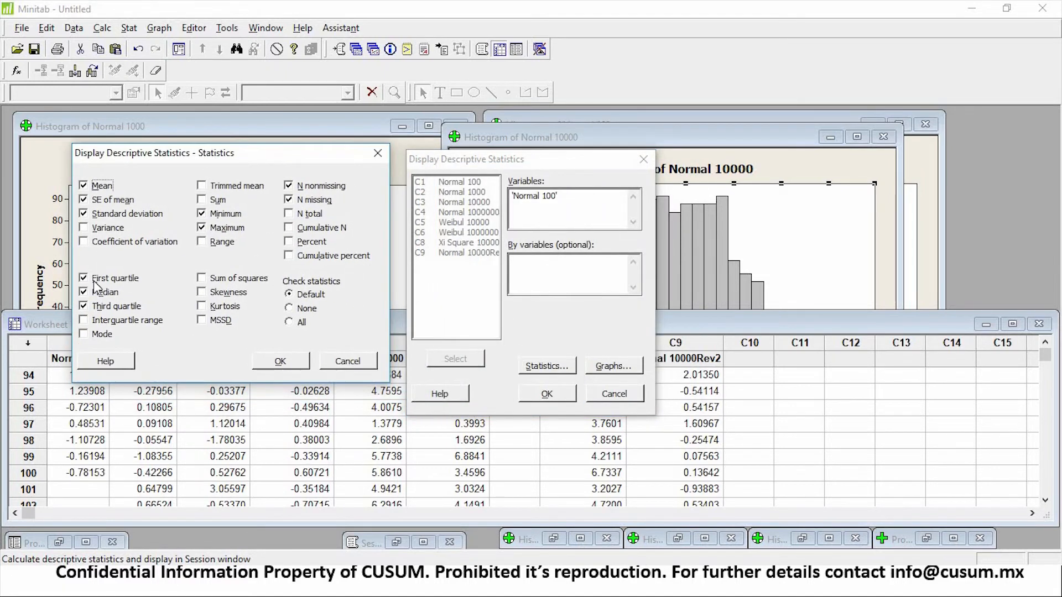
{"action": "left_click", "coordinate": [122, 201]}
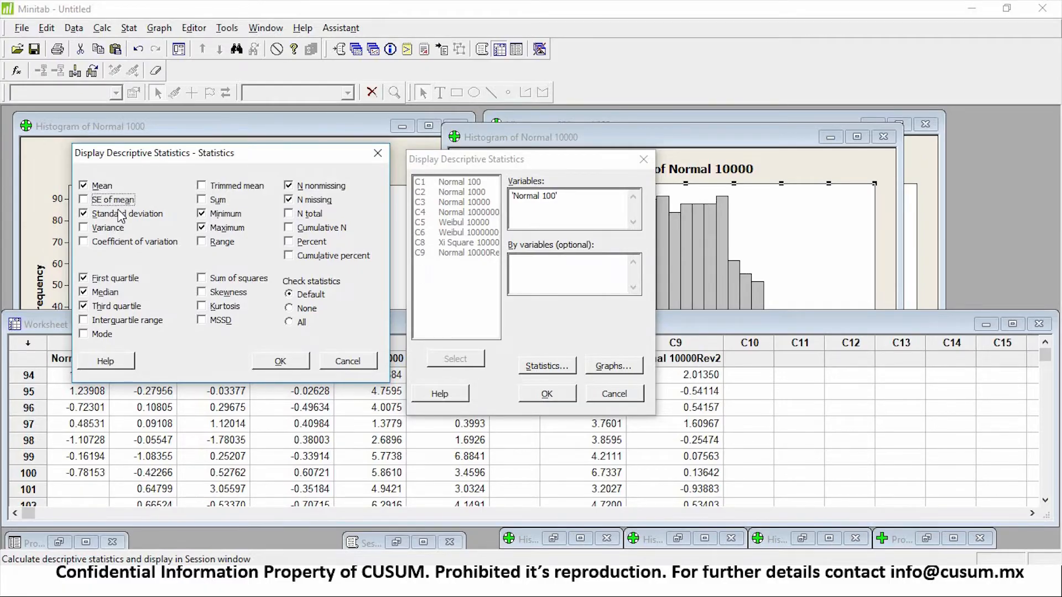
{"action": "left_click", "coordinate": [113, 278]}
{"action": "left_click", "coordinate": [105, 292]}
{"action": "left_click", "coordinate": [114, 306]}
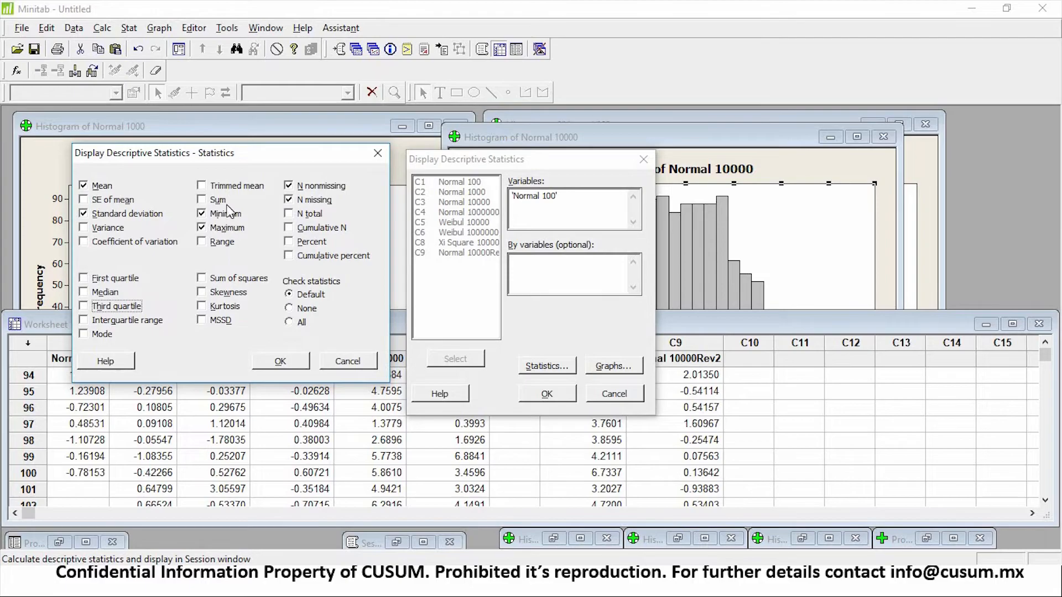
{"action": "left_click", "coordinate": [323, 187]}
{"action": "left_click", "coordinate": [321, 202]}
{"action": "left_click", "coordinate": [312, 215]}
{"action": "left_click", "coordinate": [277, 363]}
{"action": "left_click", "coordinate": [547, 393]}
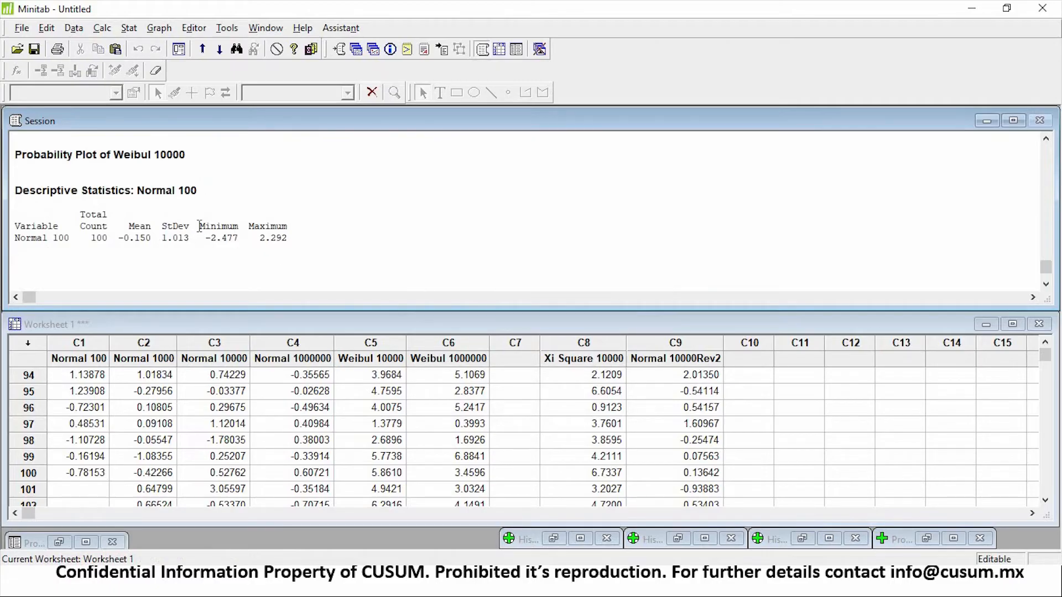
- Examine the total count, mean, standard deviation, minimum and maximum of Normal 100 in the session output
{"action": "left_click_drag", "start_coordinate": [71, 238], "coordinate": [7, 229]}
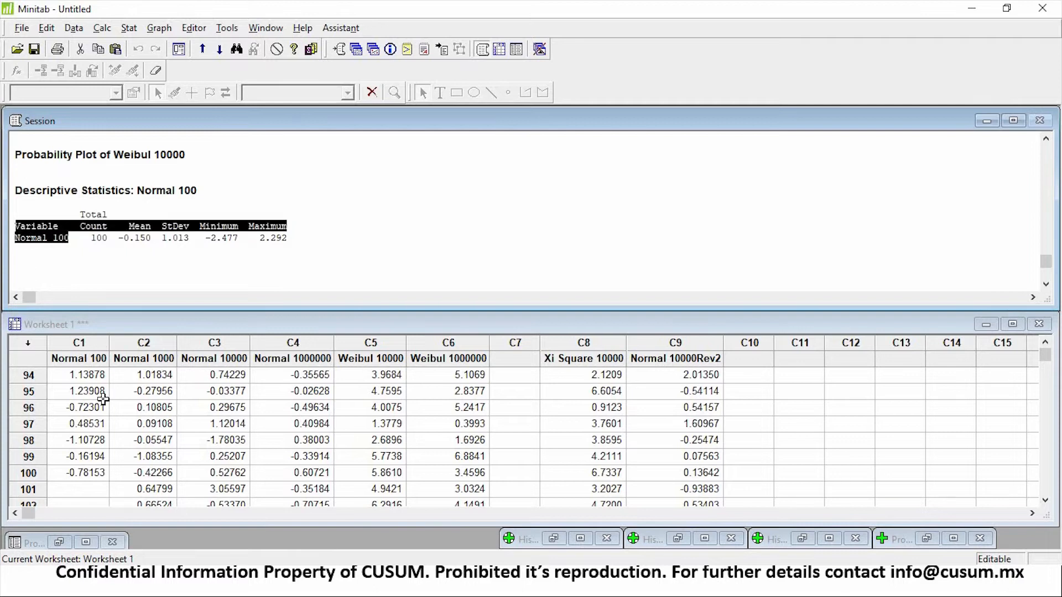
{"action": "left_click_drag", "start_coordinate": [101, 238], "coordinate": [86, 239]}
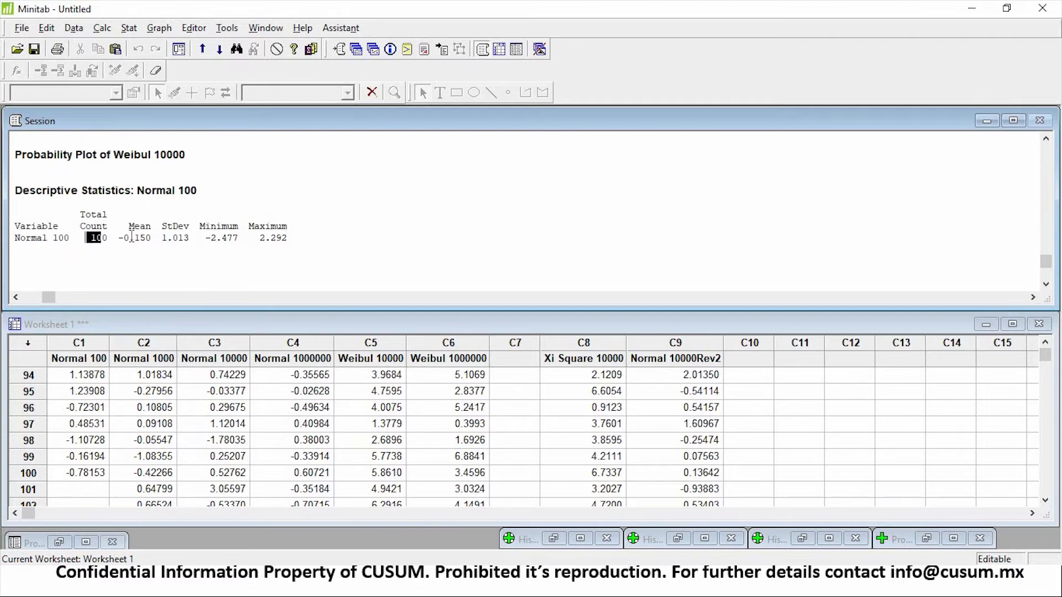
{"action": "left_click_drag", "start_coordinate": [150, 238], "coordinate": [119, 238]}
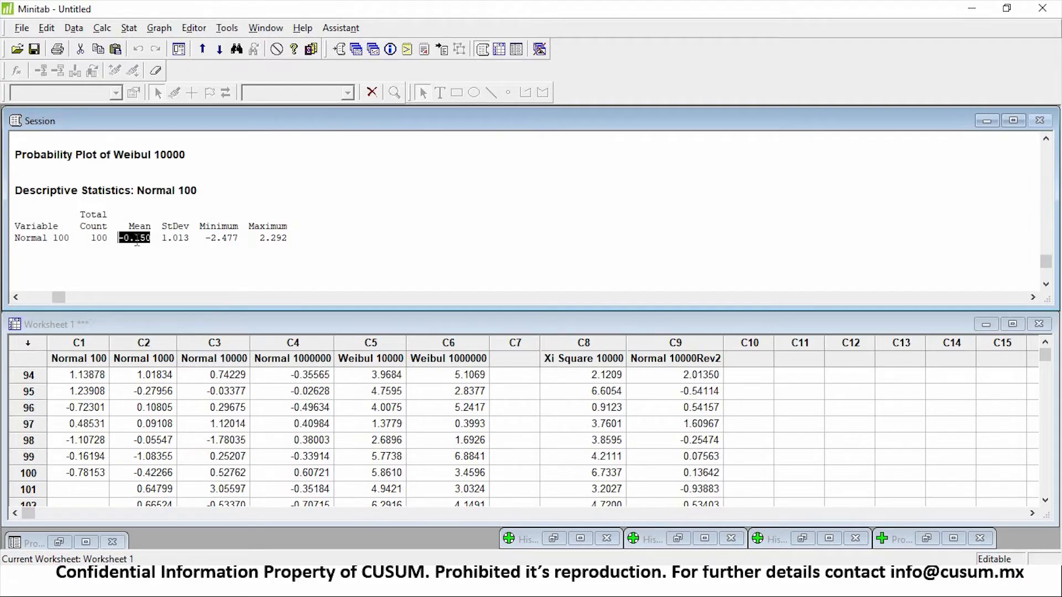
{"action": "left_click_drag", "start_coordinate": [171, 238], "coordinate": [210, 239]}
{"action": "left_click", "coordinate": [219, 239]}
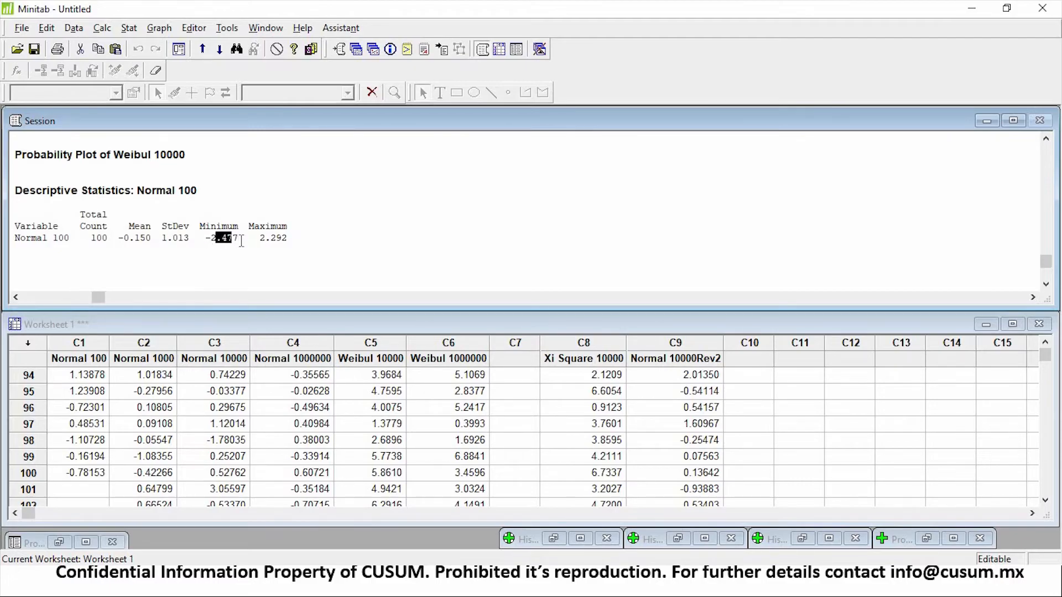
{"action": "left_click_drag", "start_coordinate": [261, 238], "coordinate": [297, 239]}
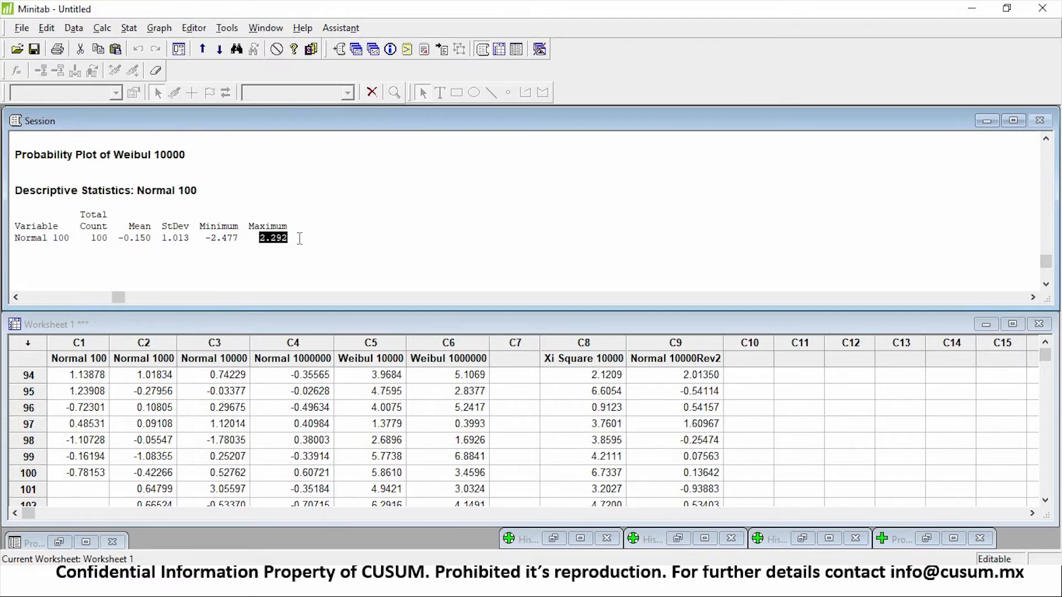
{"action": "left_click_drag", "start_coordinate": [321, 241], "coordinate": [16, 214]}
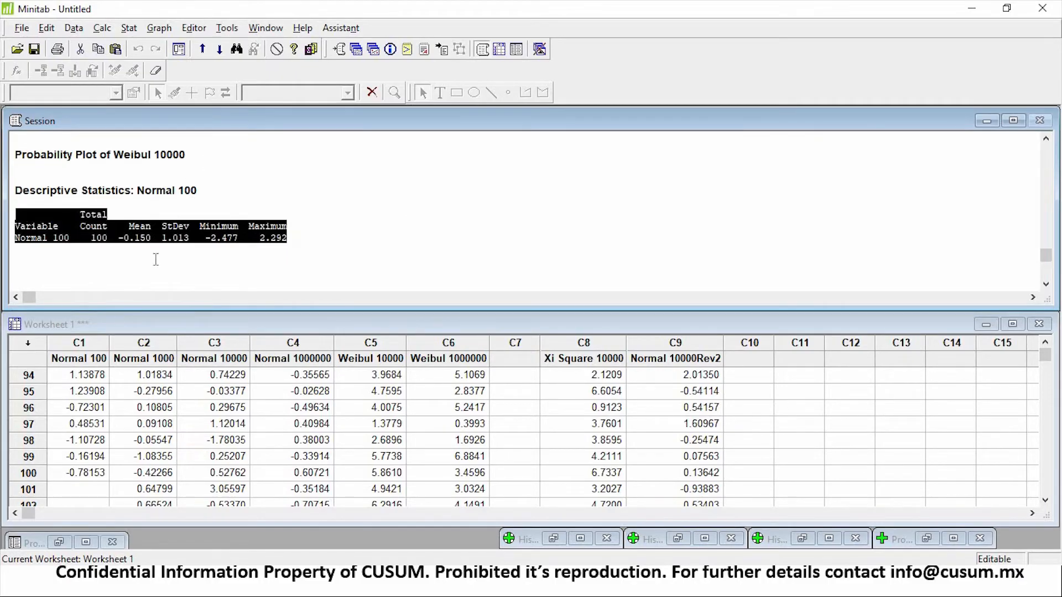
- Set up Store Descriptive Statistics with Normal 100 as the variable
{"action": "left_click", "coordinate": [129, 28]}
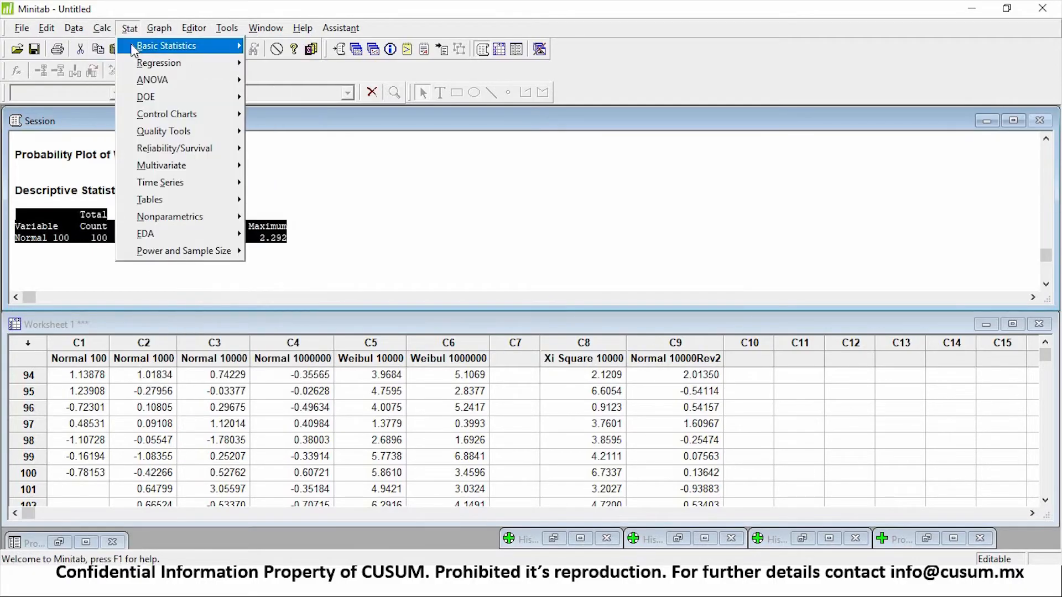
{"action": "mouse_move", "coordinate": [133, 49]}
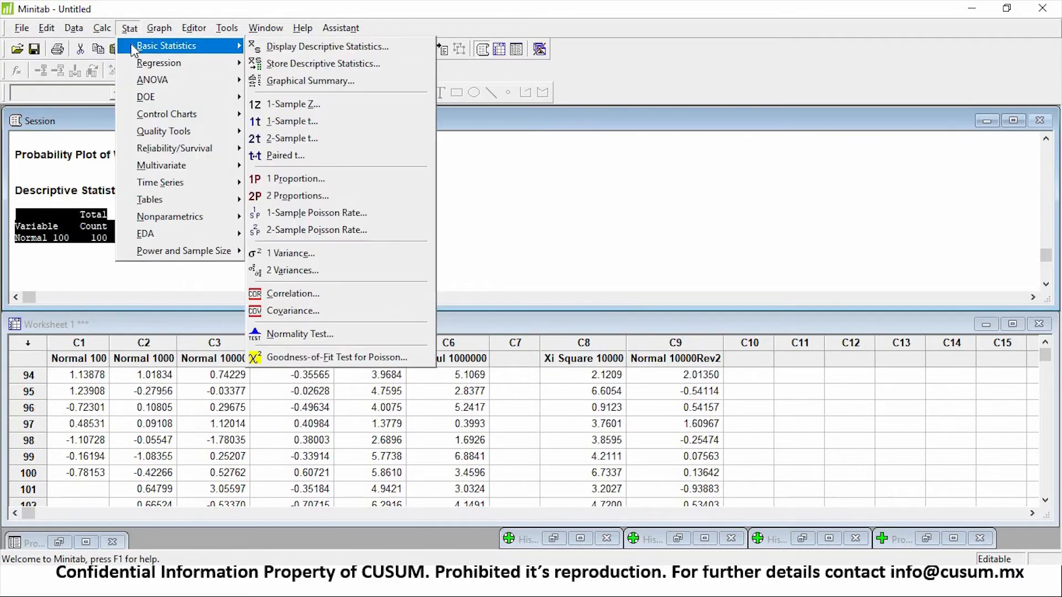
{"action": "left_click", "coordinate": [387, 65]}
{"action": "double_click", "coordinate": [456, 198]}
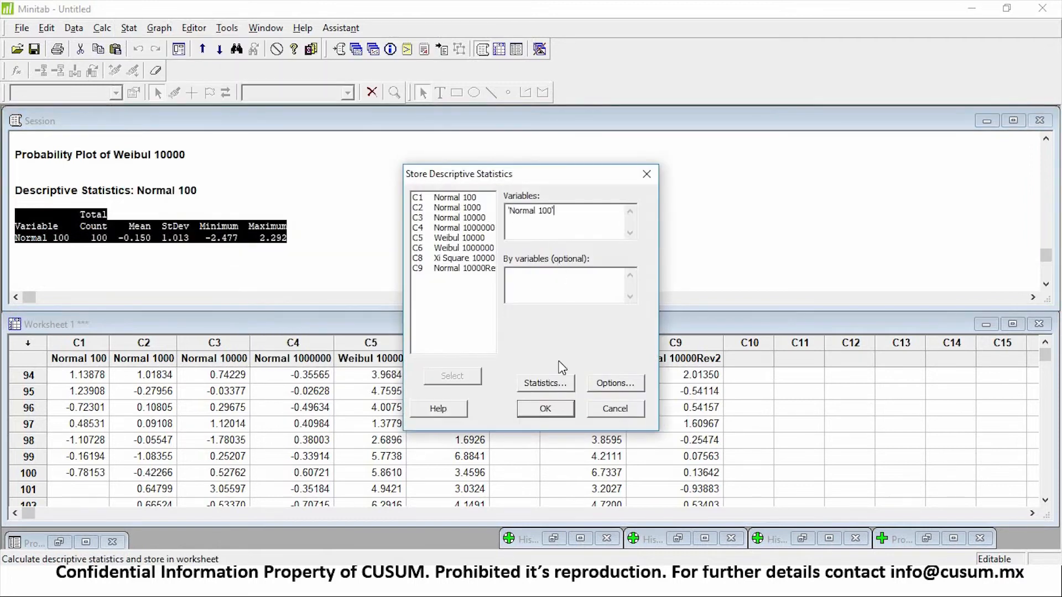
- Choose mean, standard deviation, minimum, maximum and N nonmissing as the statistics for Normal 100, and store them in the worksheet
{"action": "left_click", "coordinate": [549, 384]}
{"action": "left_click_drag", "start_coordinate": [522, 205], "coordinate": [218, 180]}
{"action": "left_click", "coordinate": [221, 243]}
{"action": "left_click", "coordinate": [216, 229]}
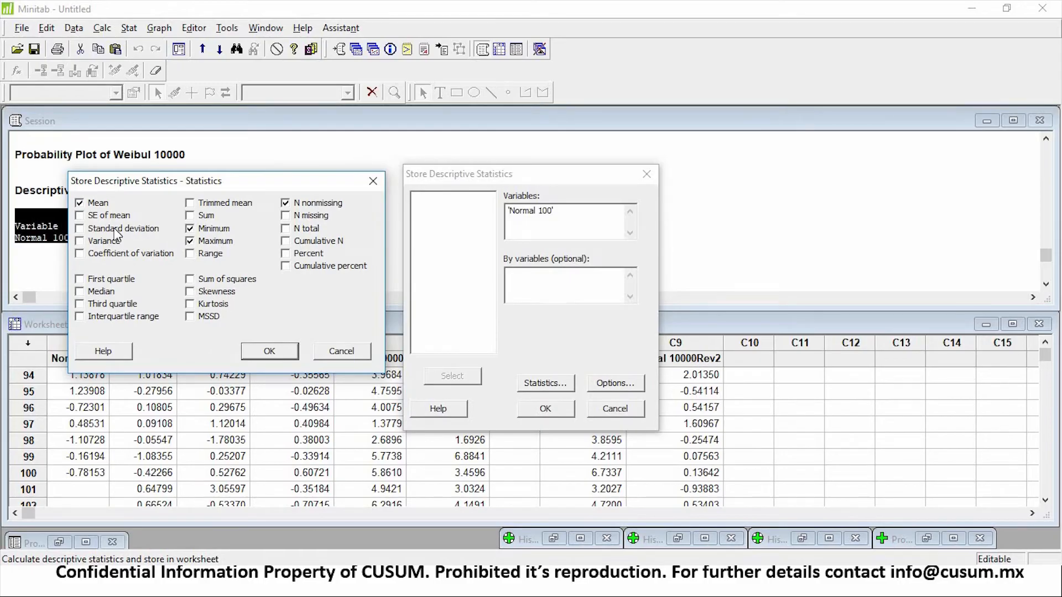
{"action": "left_click", "coordinate": [270, 354]}
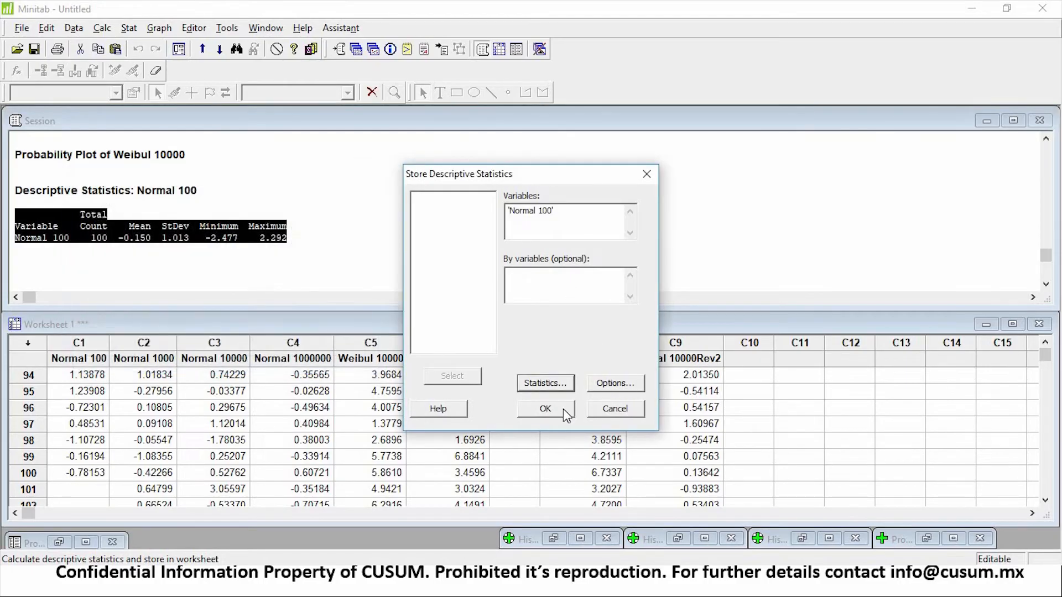
{"action": "left_click", "coordinate": [638, 380]}
{"action": "left_click", "coordinate": [556, 342]}
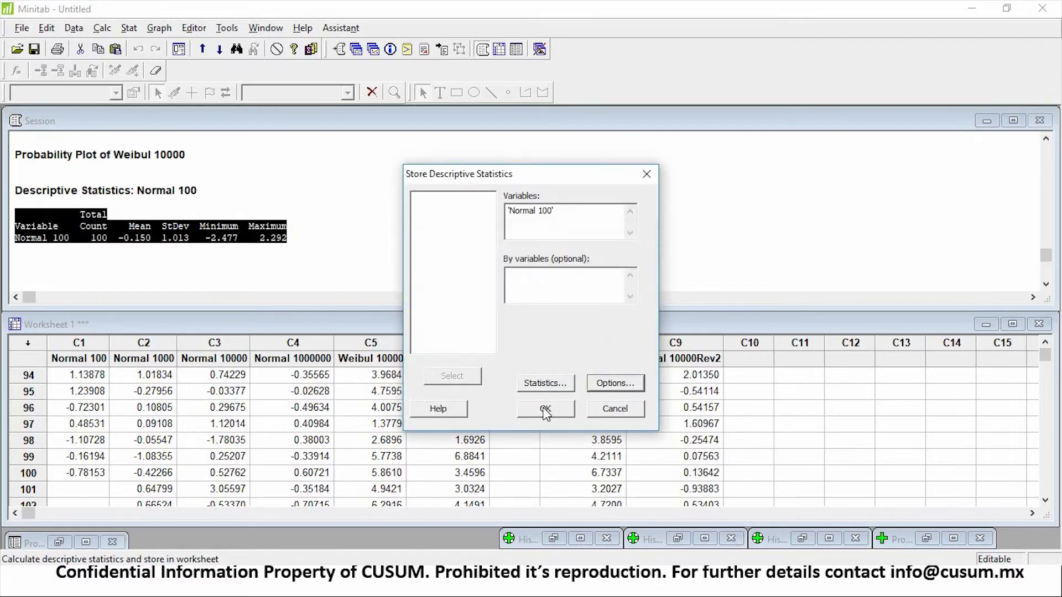
{"action": "left_click", "coordinate": [547, 410]}
- Go to the worksheet's first row and highlight the stored statistics with their column names in C10 to C14
{"action": "scroll", "coordinate": [752, 397], "scroll_direction": "up", "scroll_amount": 9}
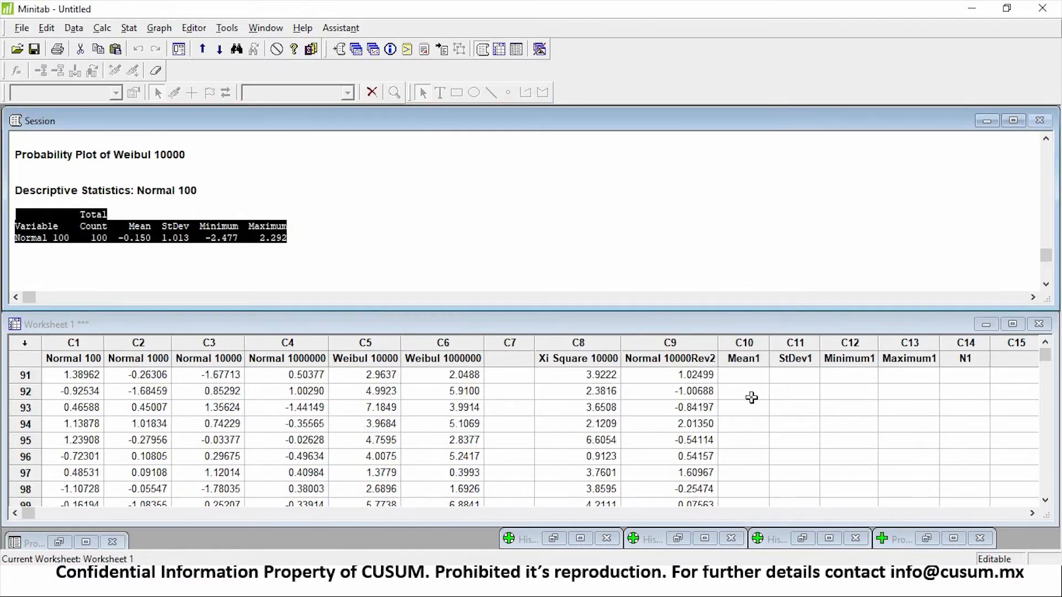
{"action": "scroll", "coordinate": [753, 398], "scroll_direction": "up", "scroll_amount": 20}
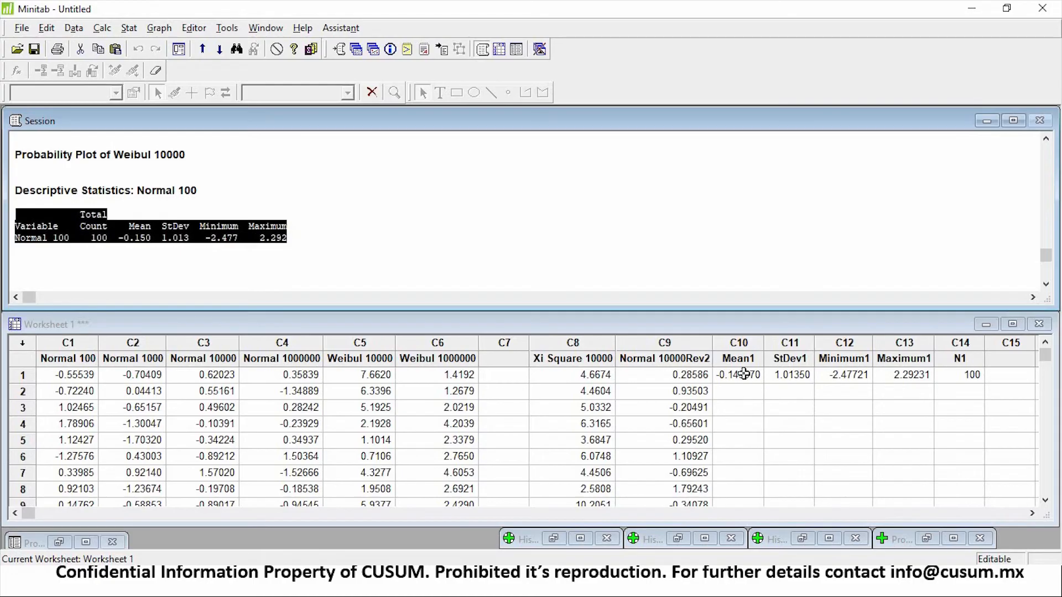
{"action": "left_click", "coordinate": [59, 382]}
{"action": "left_click", "coordinate": [17, 377]}
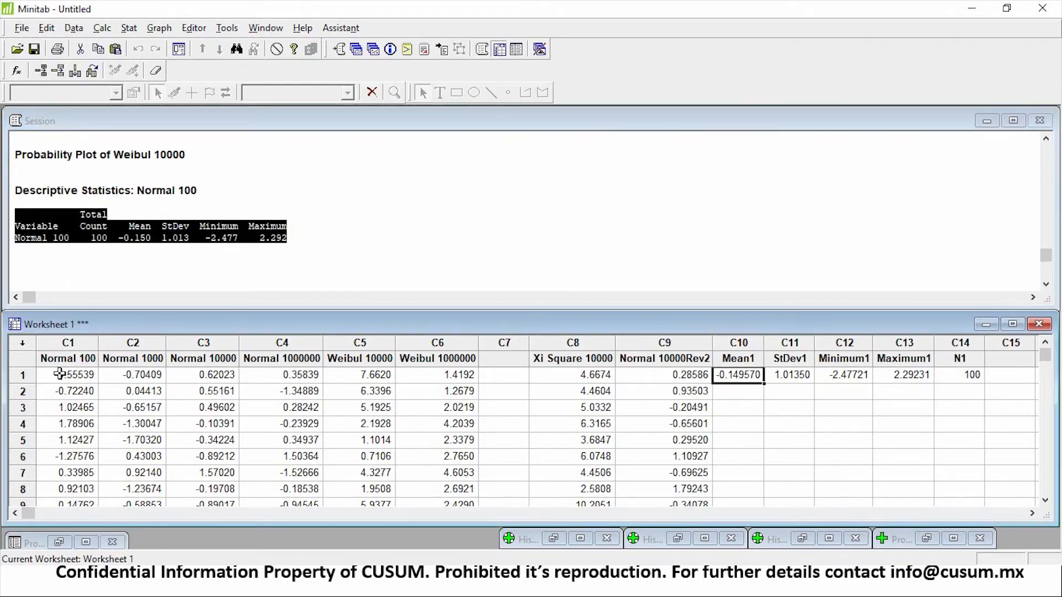
{"action": "left_click", "coordinate": [735, 363]}
{"action": "left_click_drag", "start_coordinate": [750, 379], "coordinate": [969, 373]}
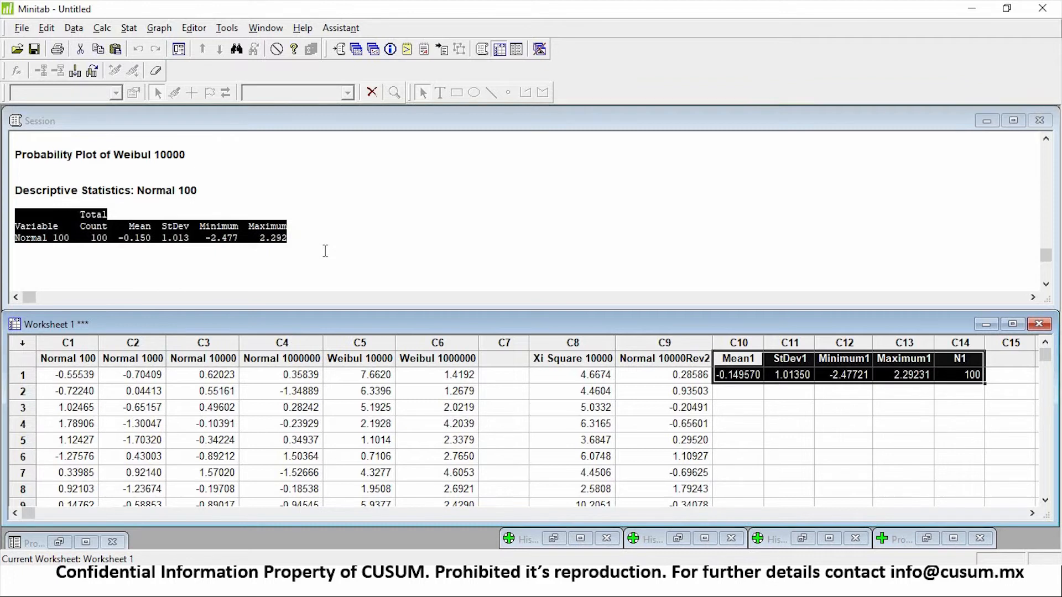
- Create a Graphical Summary of Normal 100 at the 95.0 confidence level, and enlarge and reposition its graph window
{"action": "left_click", "coordinate": [129, 27]}
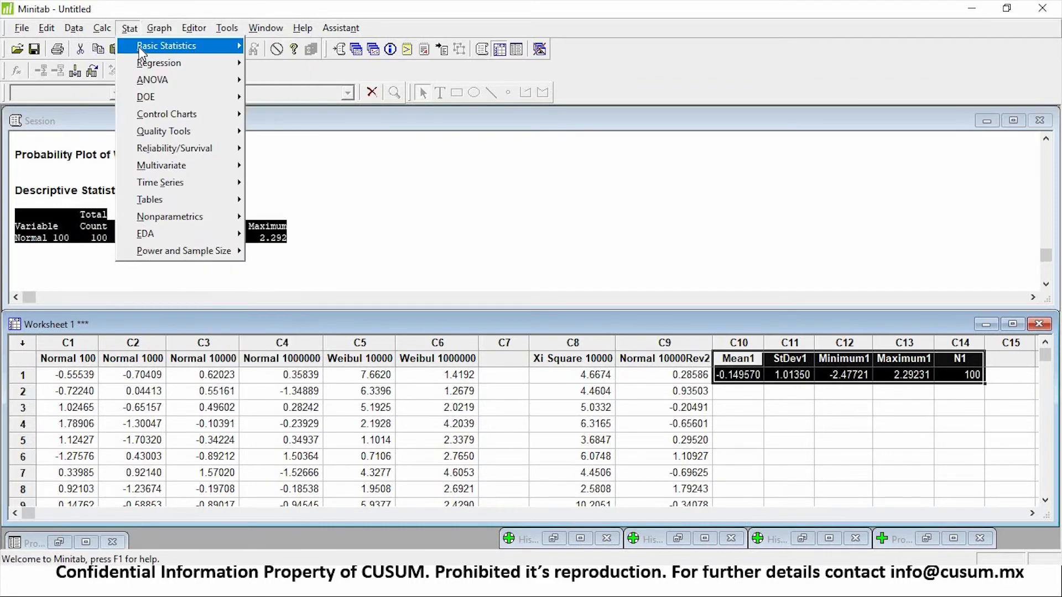
{"action": "mouse_move", "coordinate": [176, 49]}
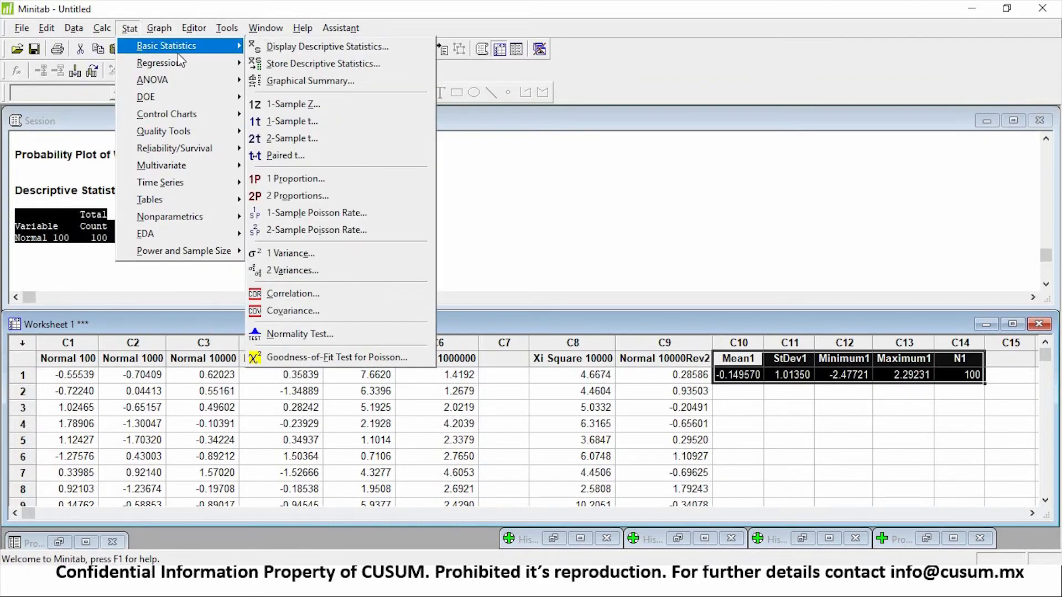
{"action": "left_click", "coordinate": [392, 82]}
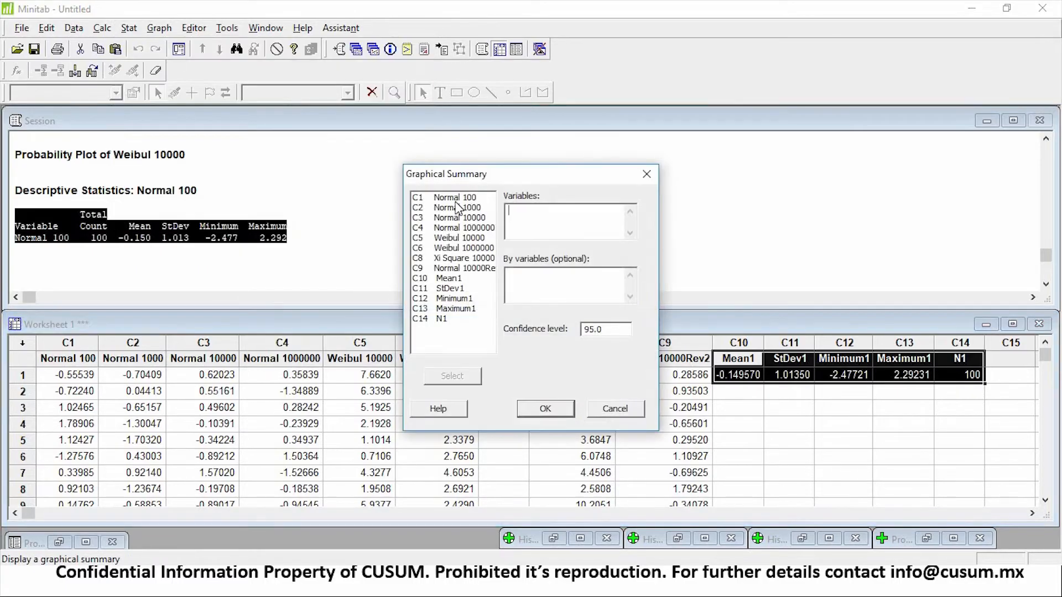
{"action": "double_click", "coordinate": [473, 199]}
{"action": "left_click", "coordinate": [546, 409]}
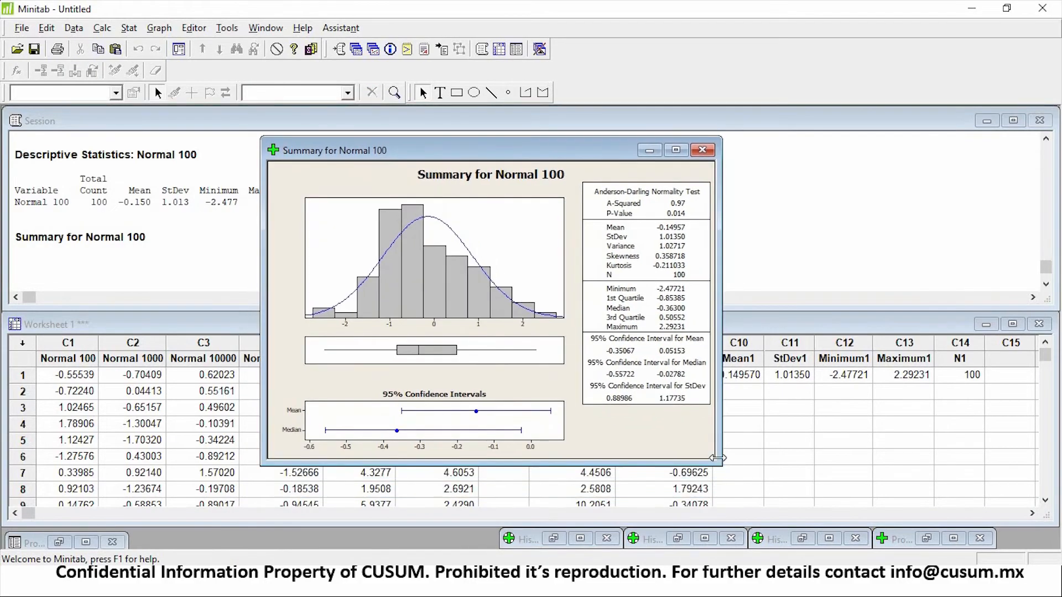
{"action": "left_click_drag", "start_coordinate": [715, 463], "coordinate": [814, 543]}
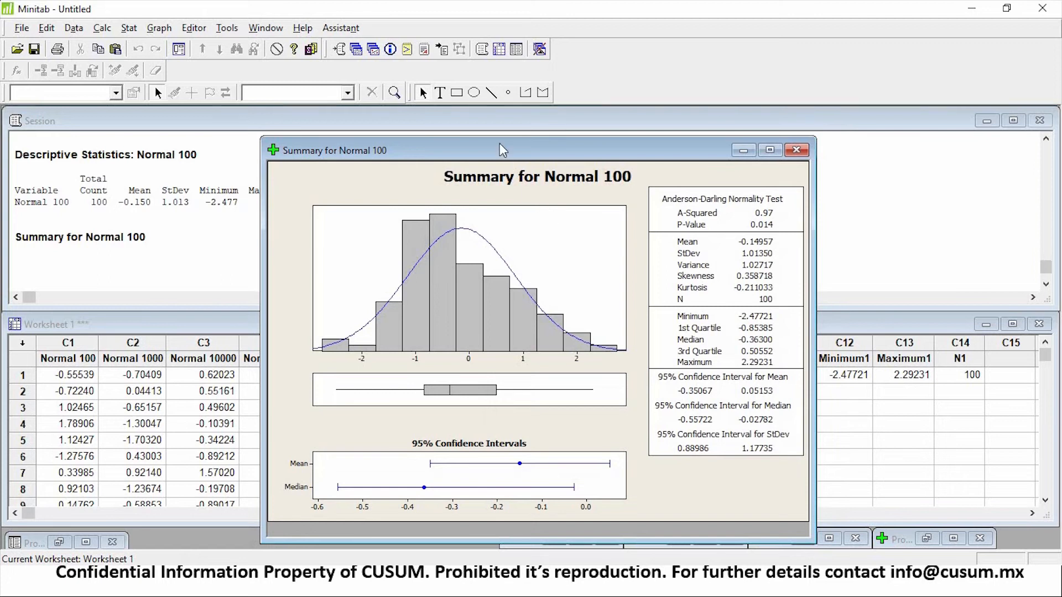
{"action": "left_click_drag", "start_coordinate": [499, 144], "coordinate": [610, 135]}
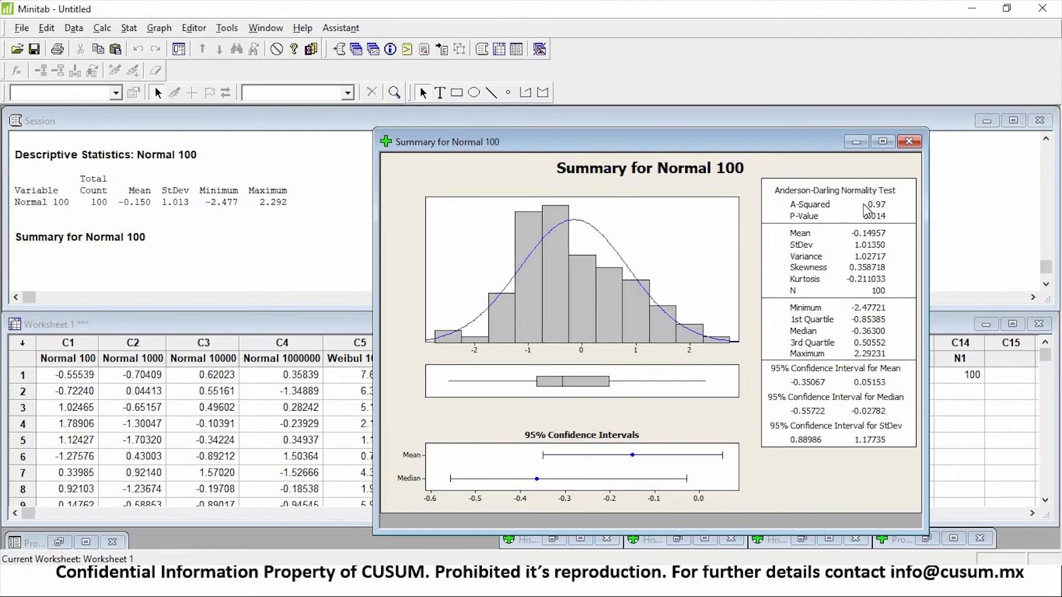
- Examine the summary's normality test and statistics table, and compare the 95% confidence intervals for the mean and median
{"action": "left_click", "coordinate": [832, 212]}
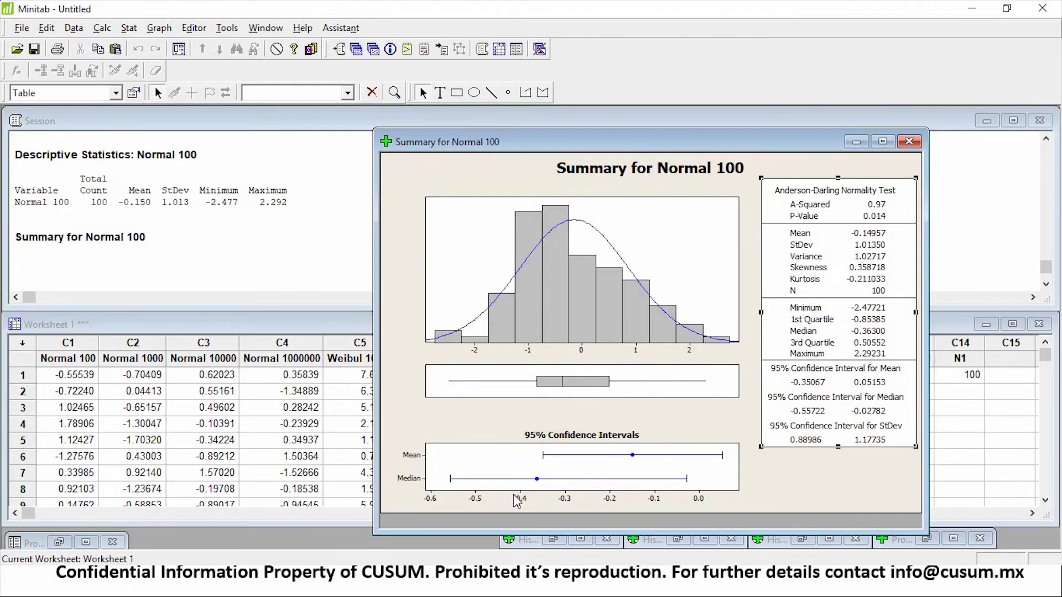
{"action": "left_click", "coordinate": [634, 456]}
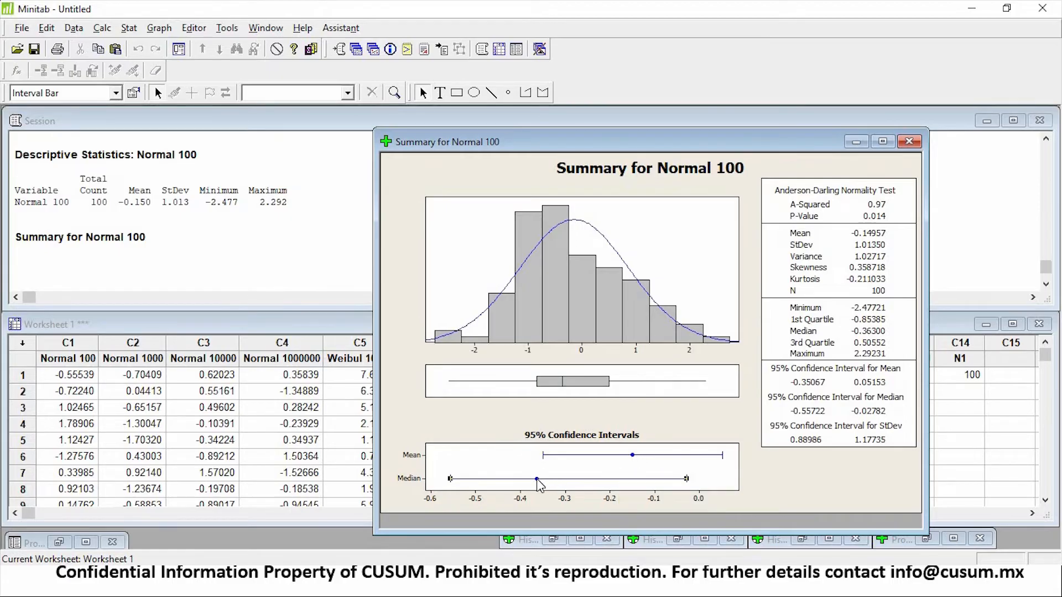
{"action": "left_click", "coordinate": [632, 455]}
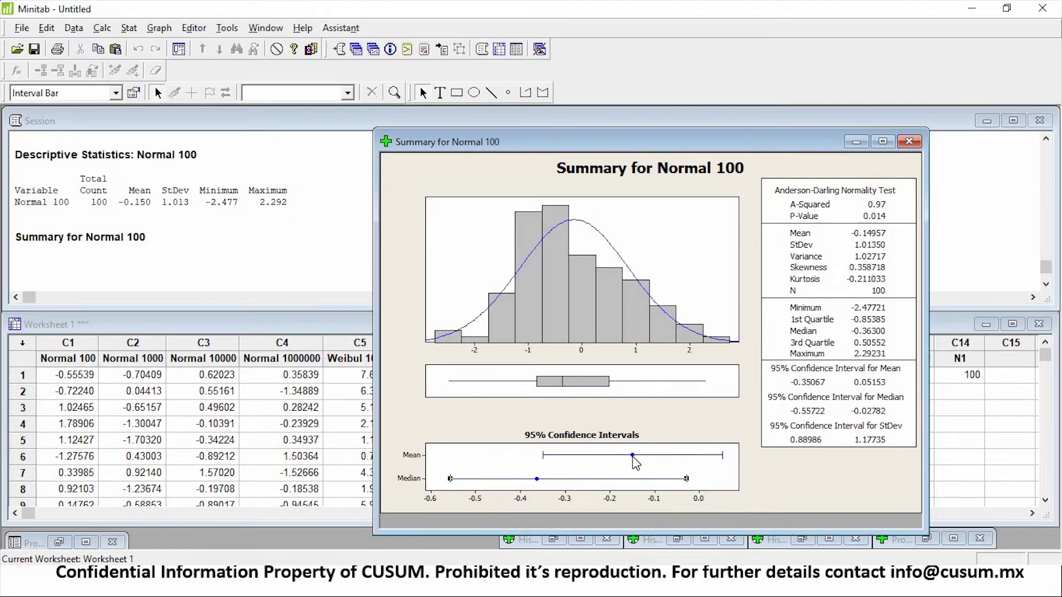
{"action": "left_click", "coordinate": [539, 479]}
{"action": "left_click", "coordinate": [633, 456]}
{"action": "left_click", "coordinate": [538, 480]}
{"action": "mouse_move", "coordinate": [539, 480]}
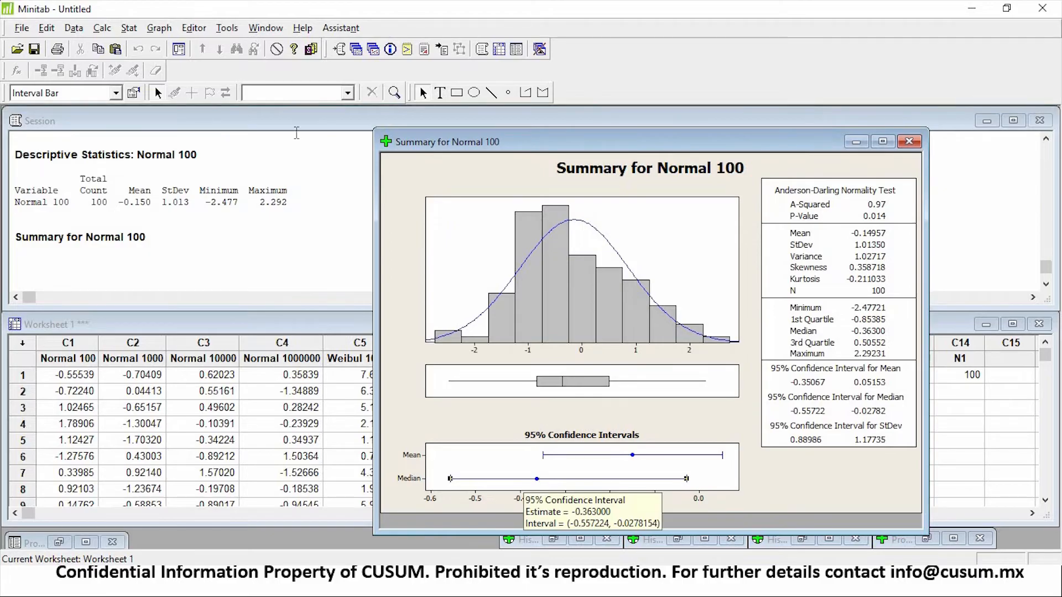
- Open the Normality Test setup from the basic statistics commands
{"action": "left_click", "coordinate": [129, 28]}
{"action": "mouse_move", "coordinate": [145, 53]}
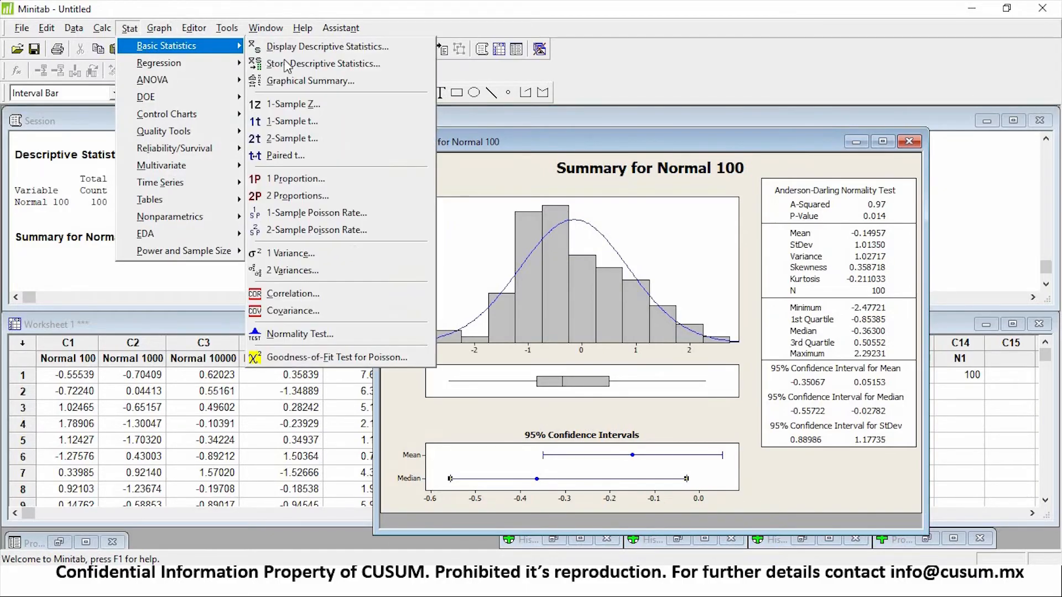
{"action": "key", "text": "Return"}
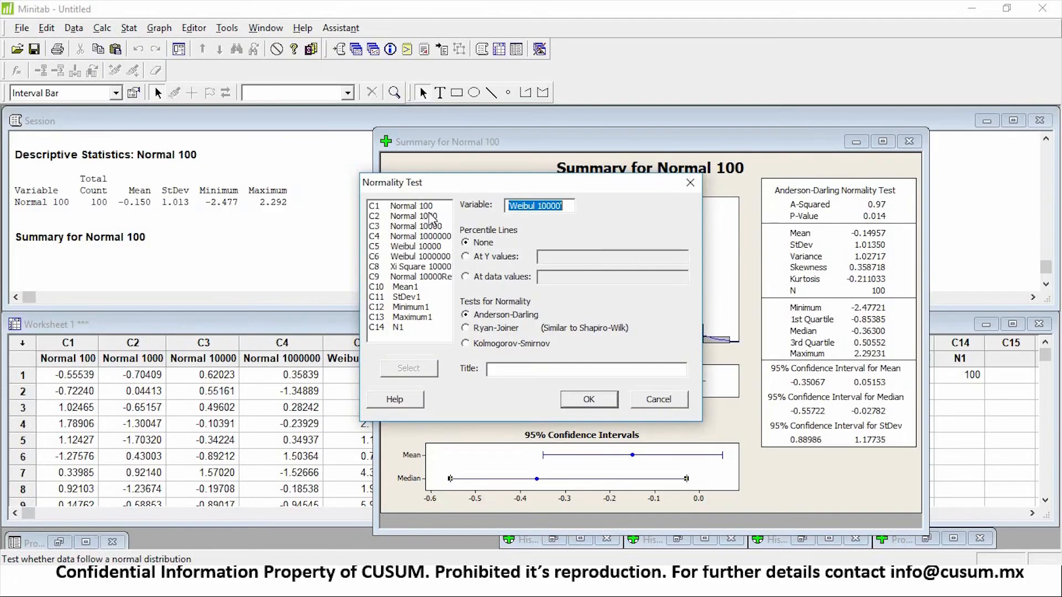
- Run the Anderson-Darling normality test on Normal 100 and examine the resulting probability plot and its statistics table
{"action": "left_click", "coordinate": [577, 401]}
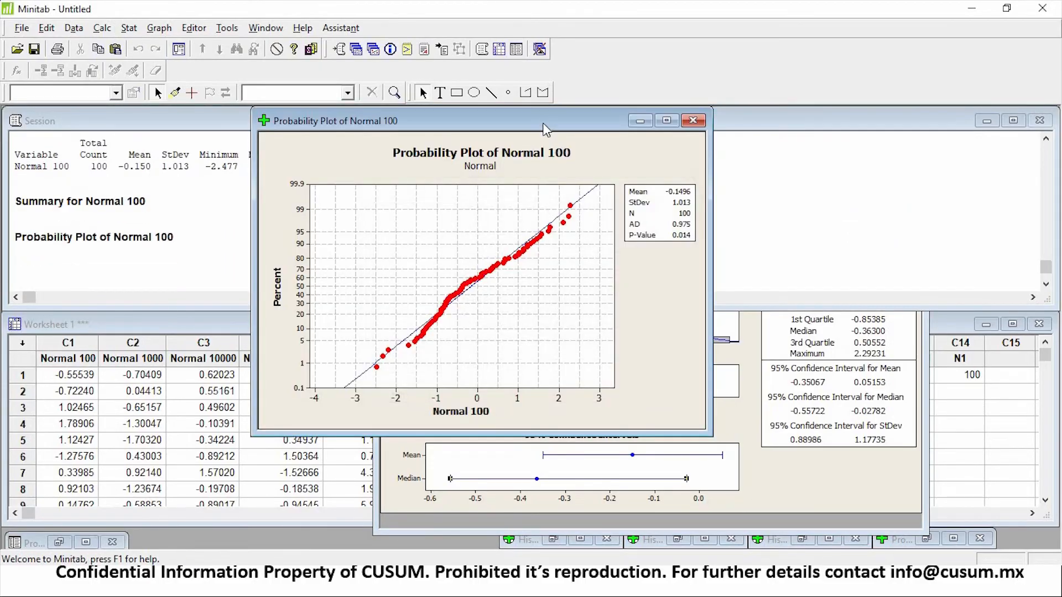
{"action": "left_click_drag", "start_coordinate": [492, 122], "coordinate": [397, 160]}
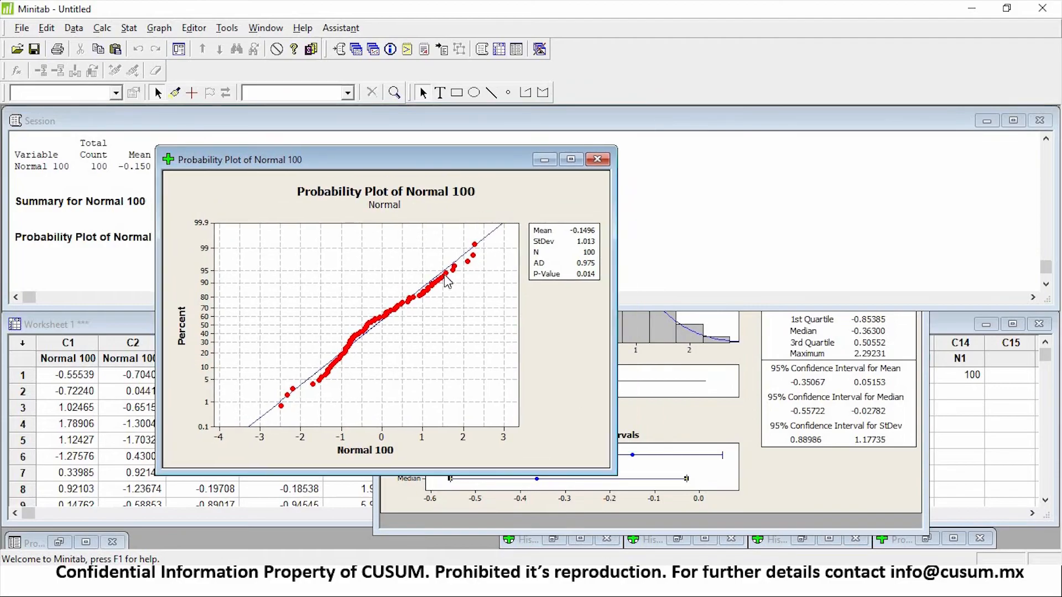
{"action": "left_click", "coordinate": [346, 353]}
{"action": "left_click", "coordinate": [476, 265]}
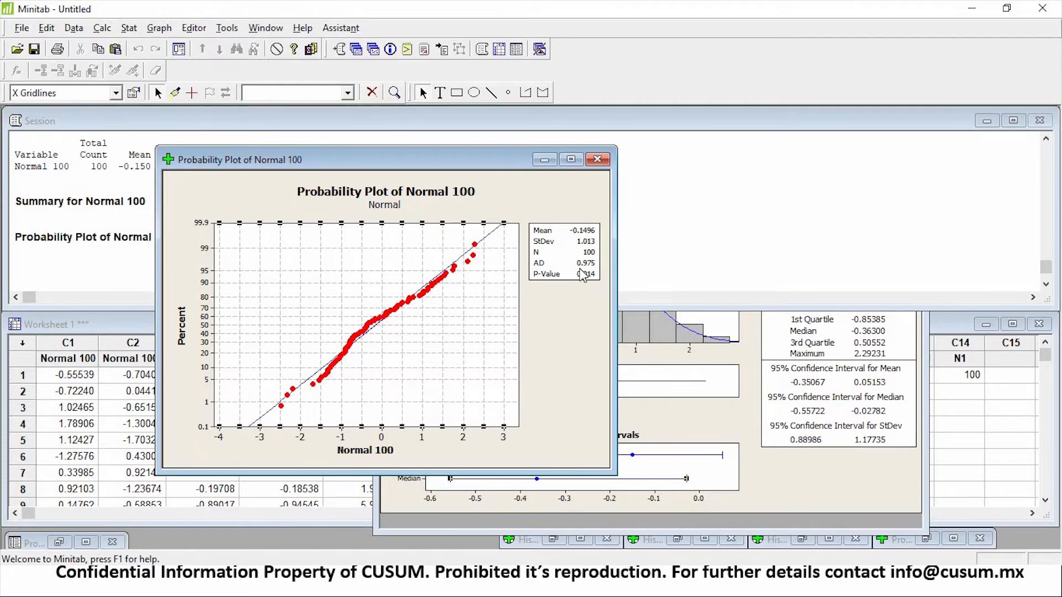
{"action": "left_click", "coordinate": [596, 263]}
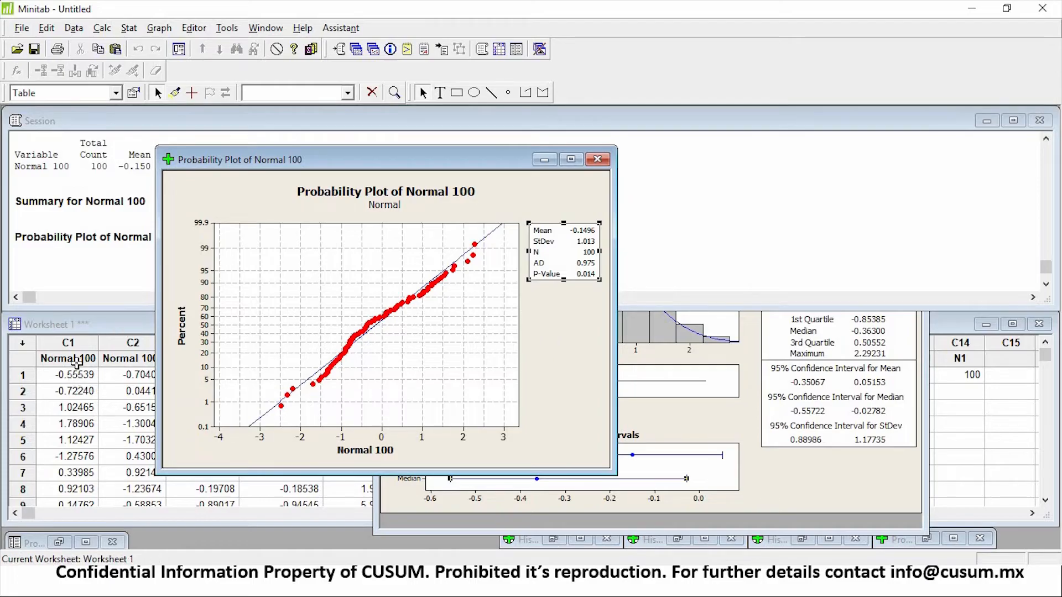
- Review the data in the worksheet's Normal 100 column and the available random data distributions
{"action": "left_click", "coordinate": [74, 342]}
{"action": "left_click", "coordinate": [71, 342]}
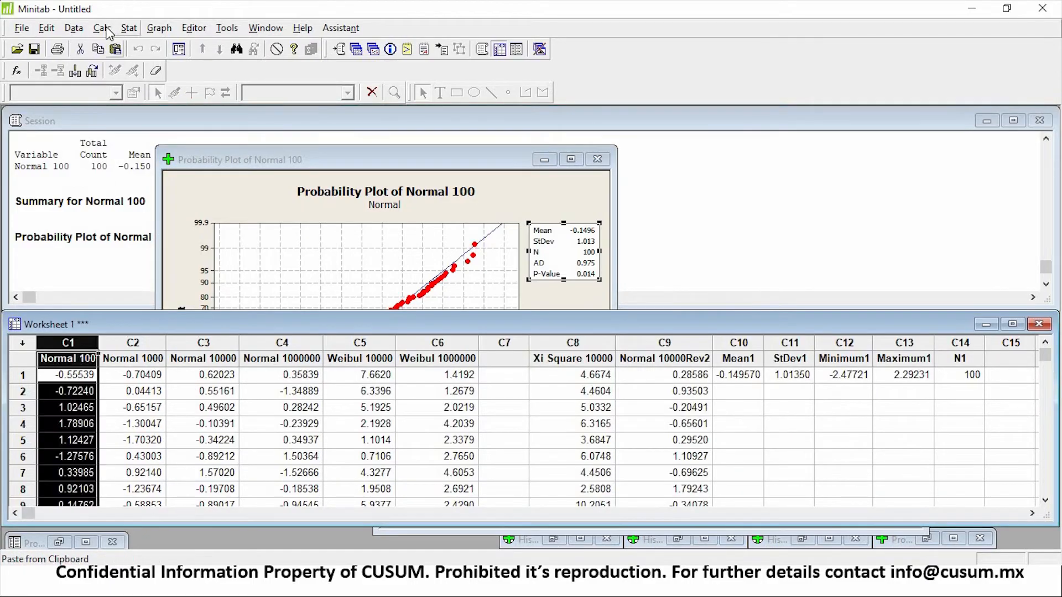
{"action": "left_click", "coordinate": [102, 28]}
{"action": "mouse_move", "coordinate": [224, 198]}
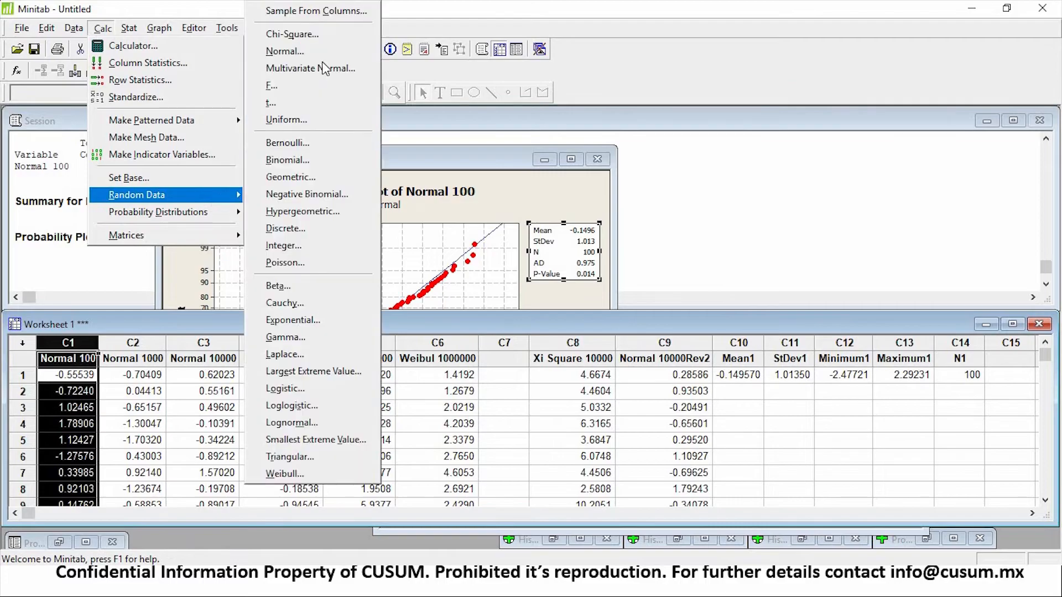
{"action": "left_click", "coordinate": [71, 358]}
{"action": "scroll", "coordinate": [88, 448], "scroll_direction": "down", "scroll_amount": 8}
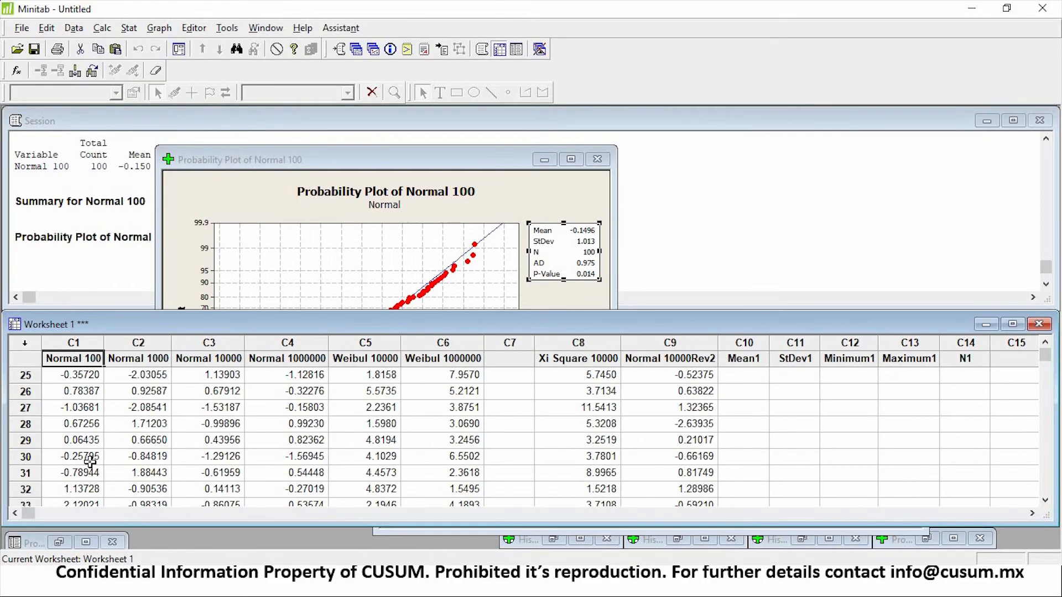
{"action": "scroll", "coordinate": [88, 436], "scroll_direction": "up", "scroll_amount": 8}
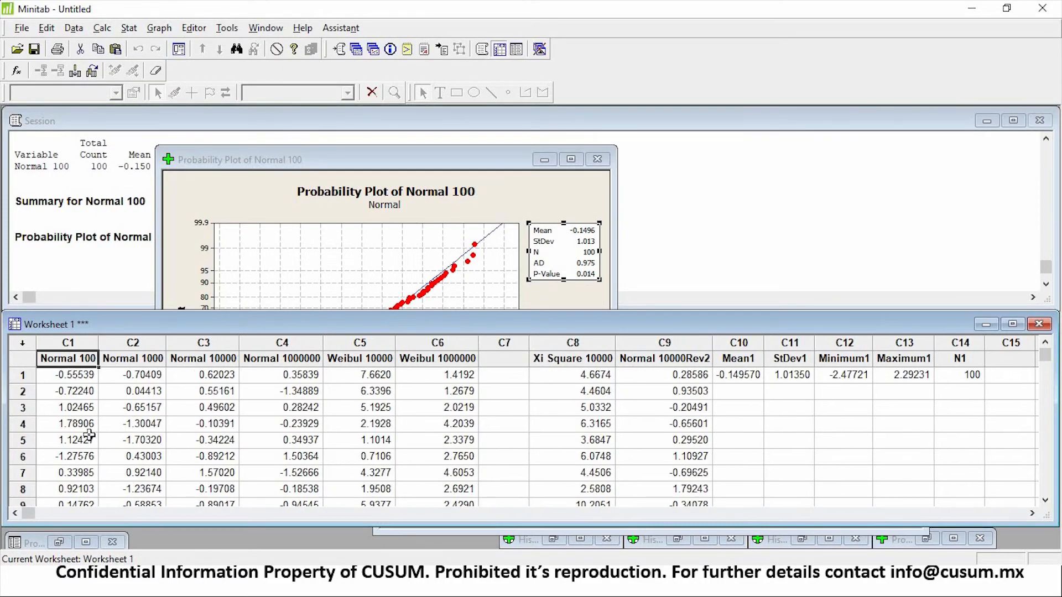
- Run the Anderson-Darling normality test on the Normal 1000 column
{"action": "left_click", "coordinate": [130, 359]}
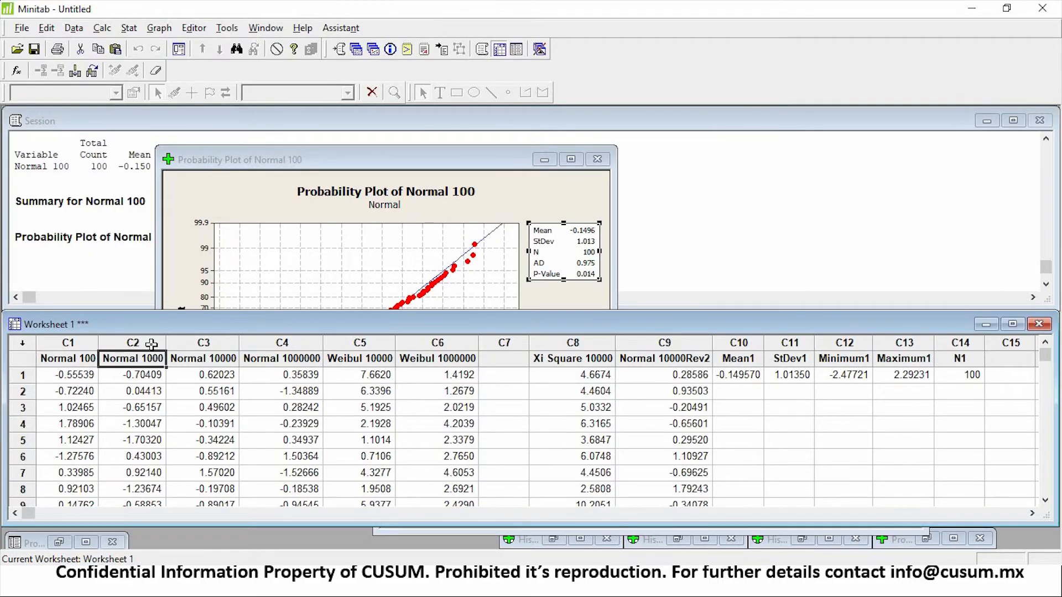
{"action": "left_click", "coordinate": [153, 344]}
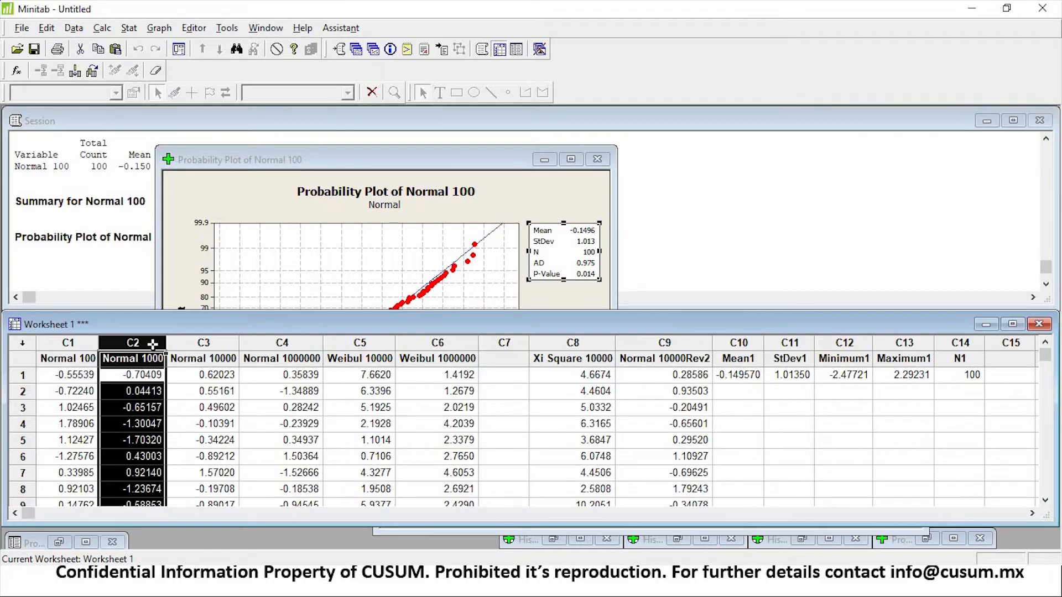
{"action": "key", "text": "ctrl+e"}
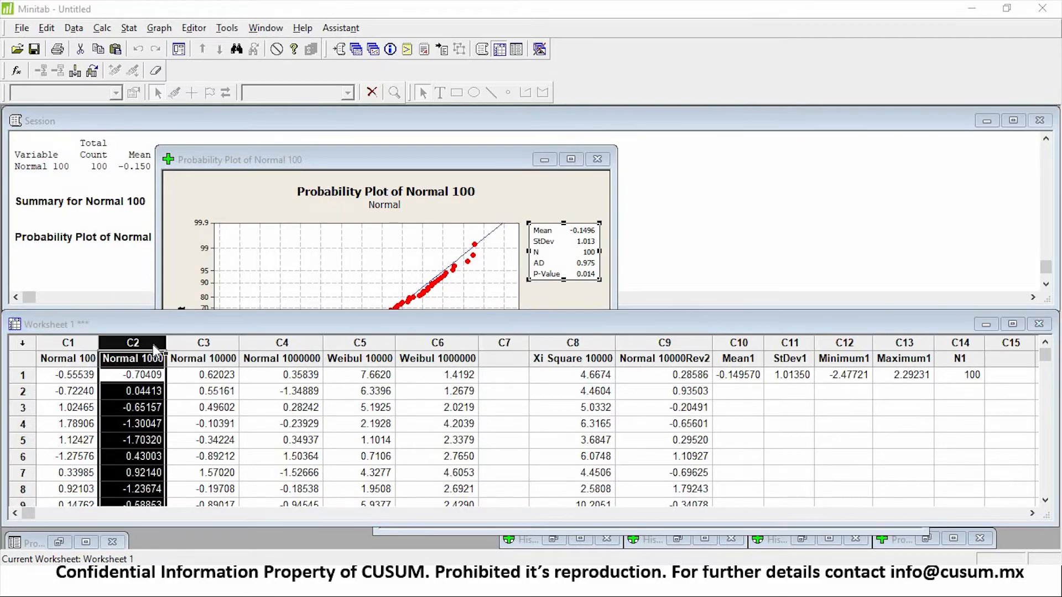
{"action": "double_click", "coordinate": [432, 215]}
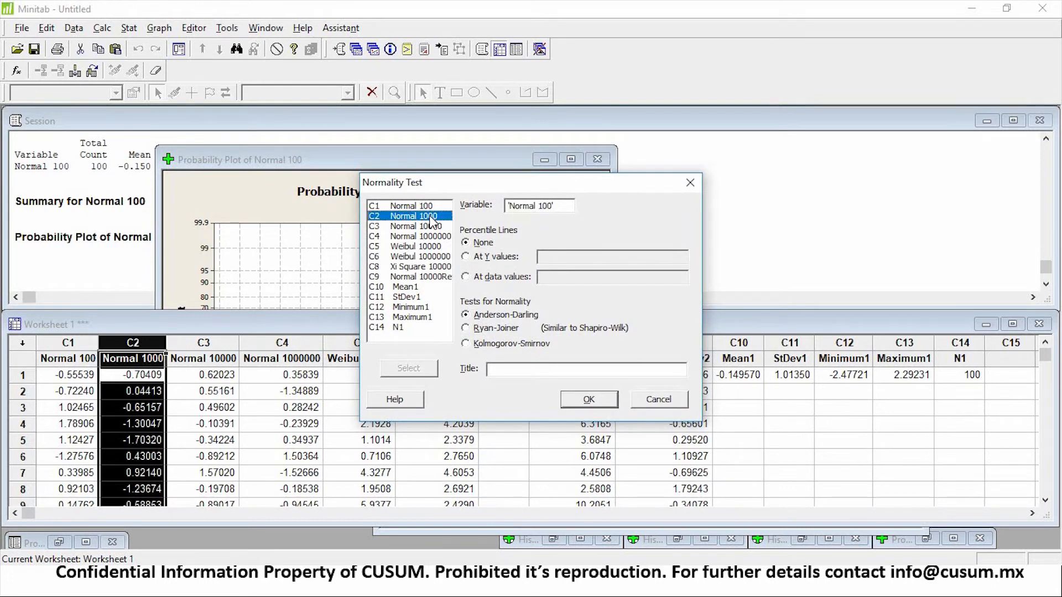
{"action": "left_click", "coordinate": [581, 407]}
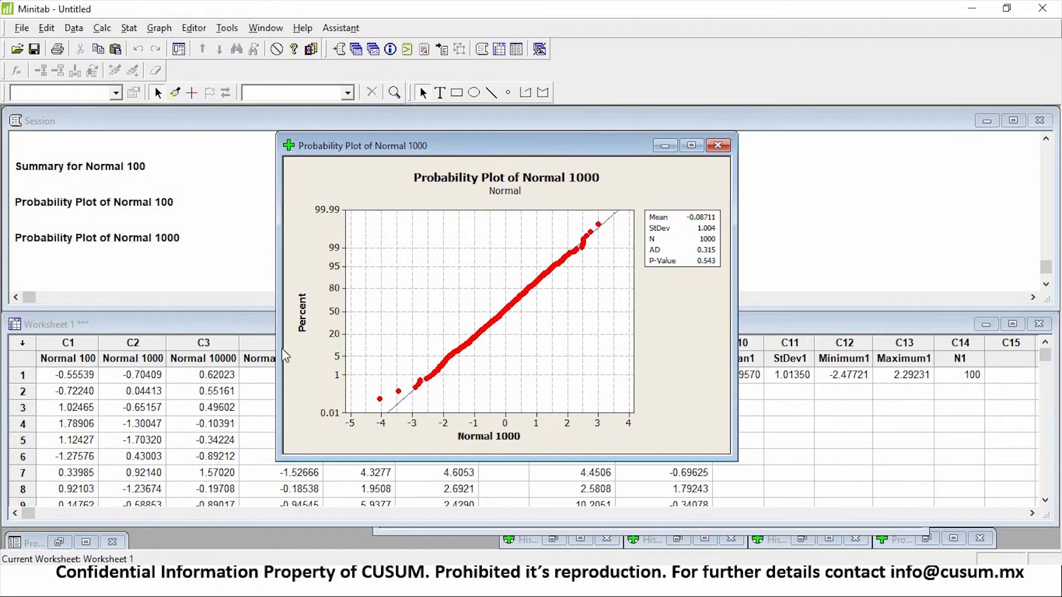
- Select the stored descriptive statistics in the worksheet, from Mean1 through N1, to review them
{"action": "left_click", "coordinate": [195, 375]}
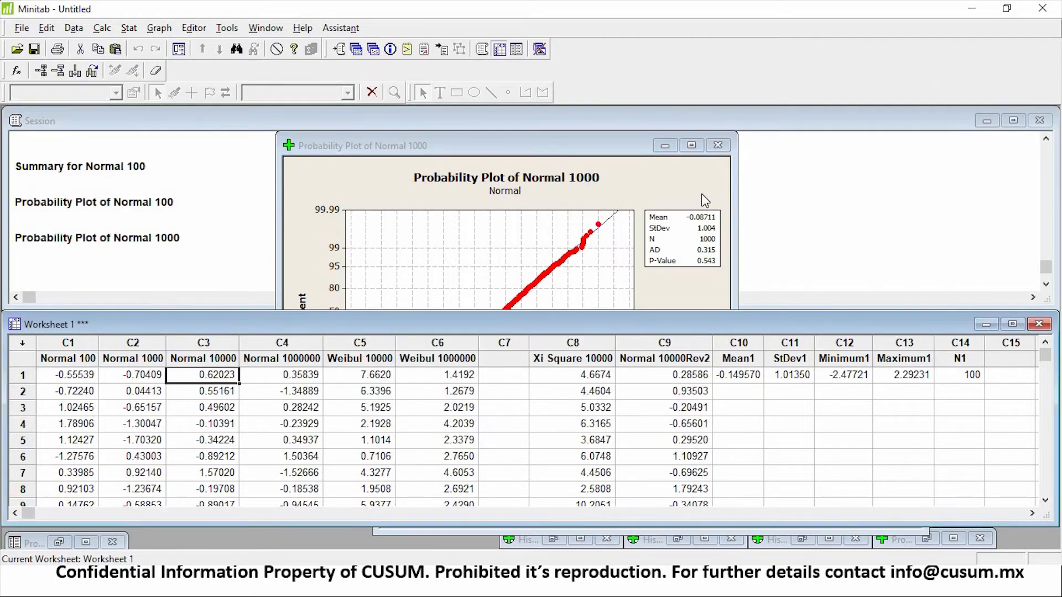
{"action": "scroll", "coordinate": [130, 221], "scroll_direction": "up", "scroll_amount": 5}
{"action": "scroll", "coordinate": [151, 250], "scroll_direction": "down", "scroll_amount": 5}
{"action": "left_click_drag", "start_coordinate": [733, 360], "coordinate": [968, 376]}
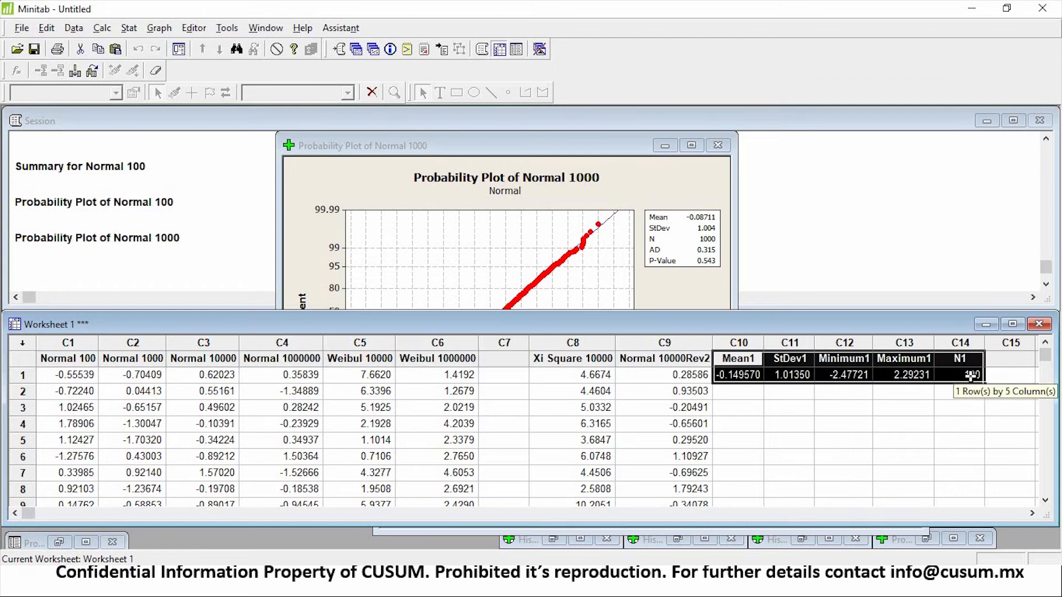
- Look over the Basic Statistics commands for storing descriptive statistics and creating graphical summaries
{"action": "left_click", "coordinate": [155, 160]}
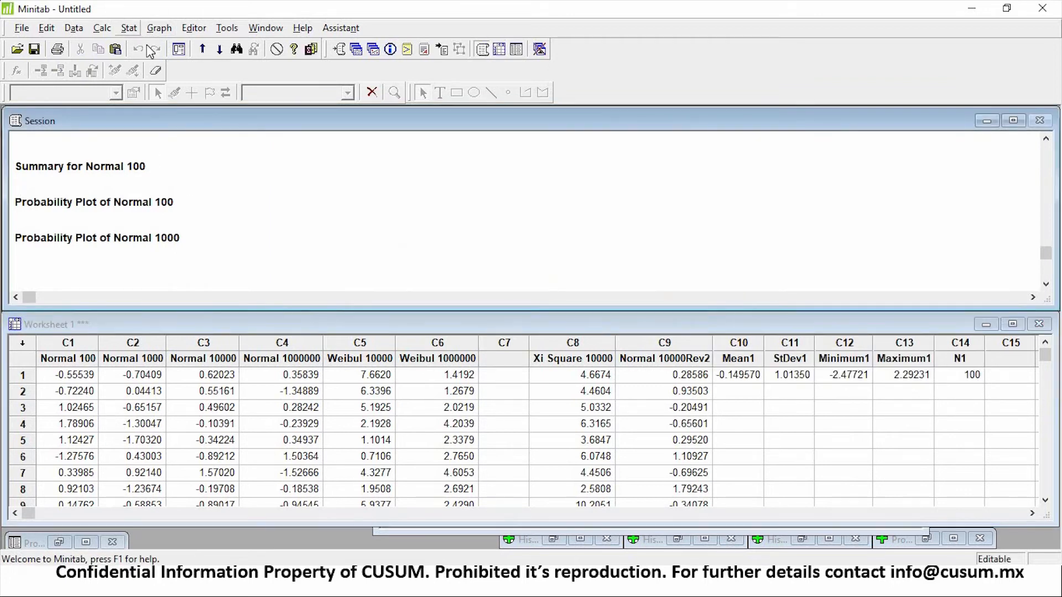
{"action": "left_click", "coordinate": [131, 28]}
{"action": "mouse_move", "coordinate": [177, 46]}
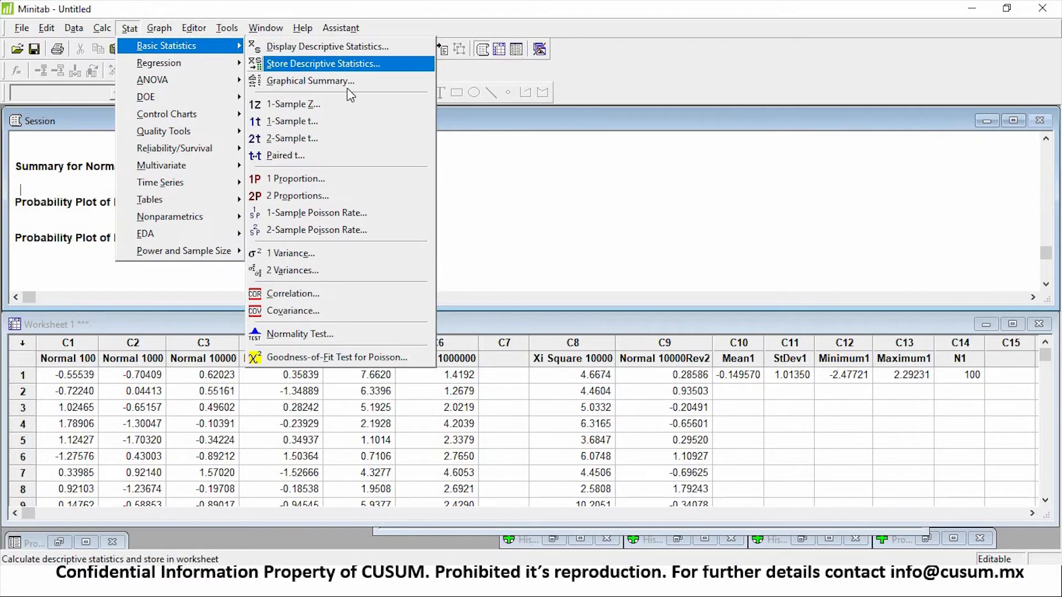
{"action": "left_click", "coordinate": [686, 408]}
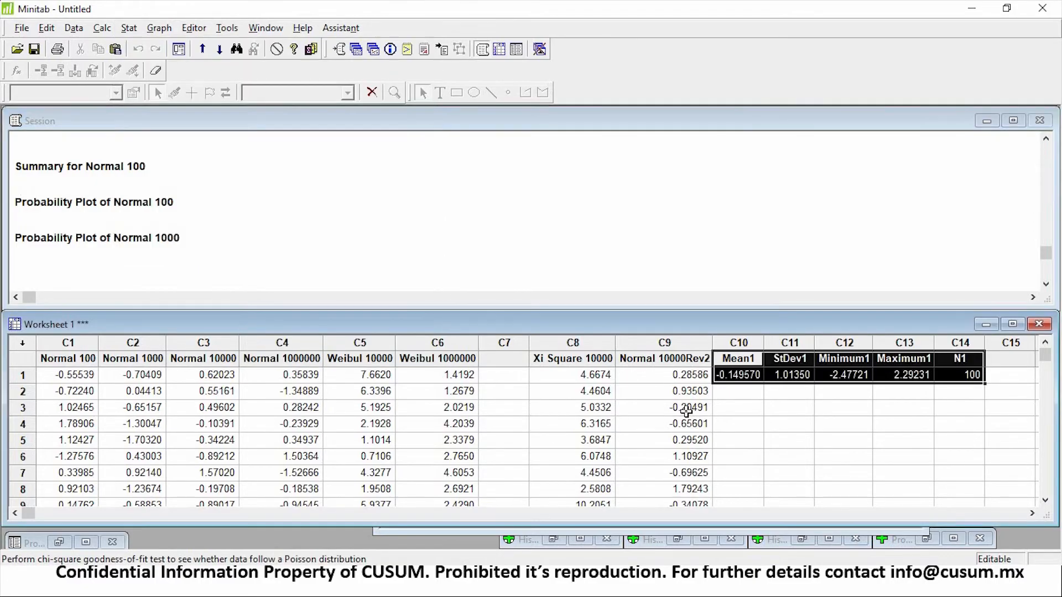
{"action": "key", "text": "alt+Tab"}
{"action": "key", "text": "alt+Tab"}
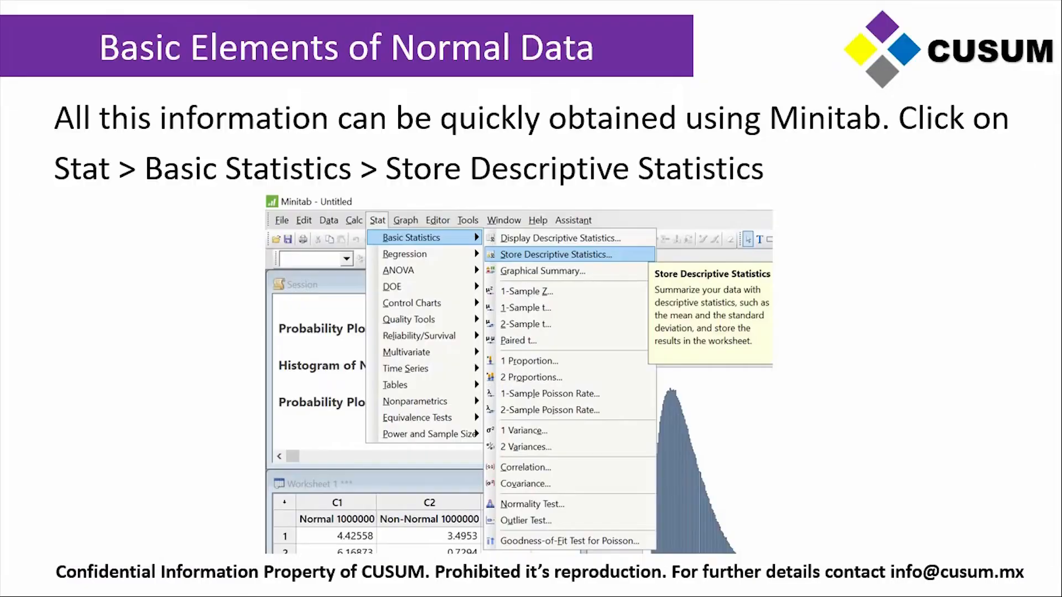
{"action": "key", "text": "Right"}
{"action": "key", "text": "Right"}
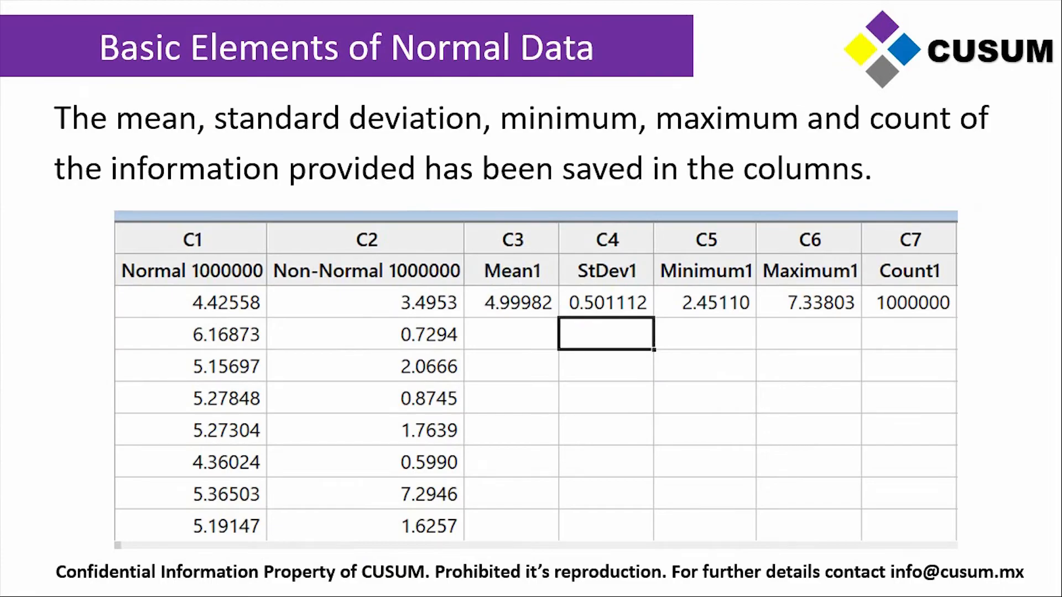
{"action": "key", "text": "Left"}
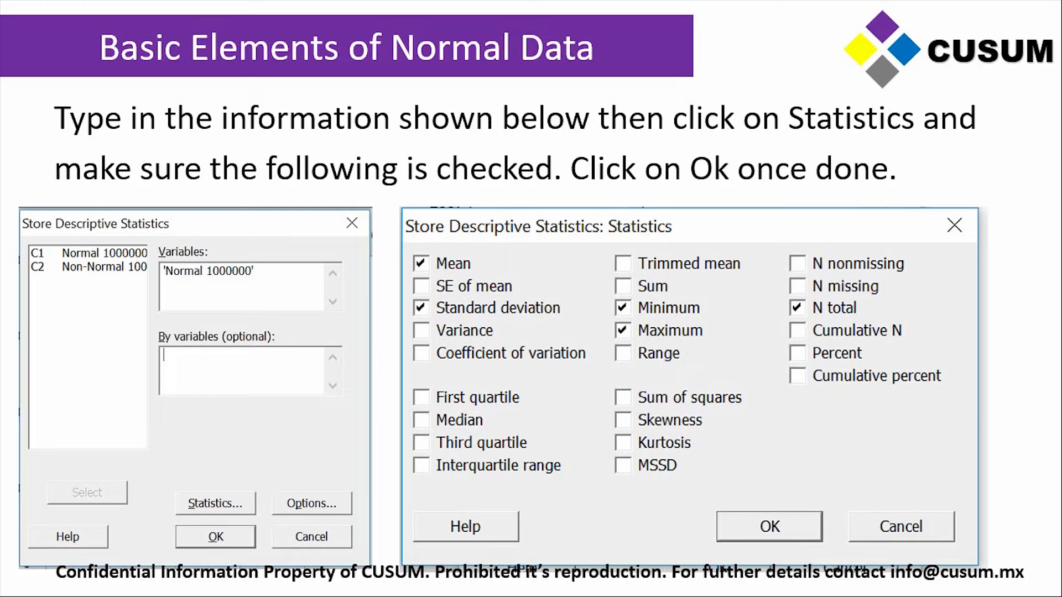
{"action": "key", "text": "Right"}
{"action": "key", "text": "Right"}
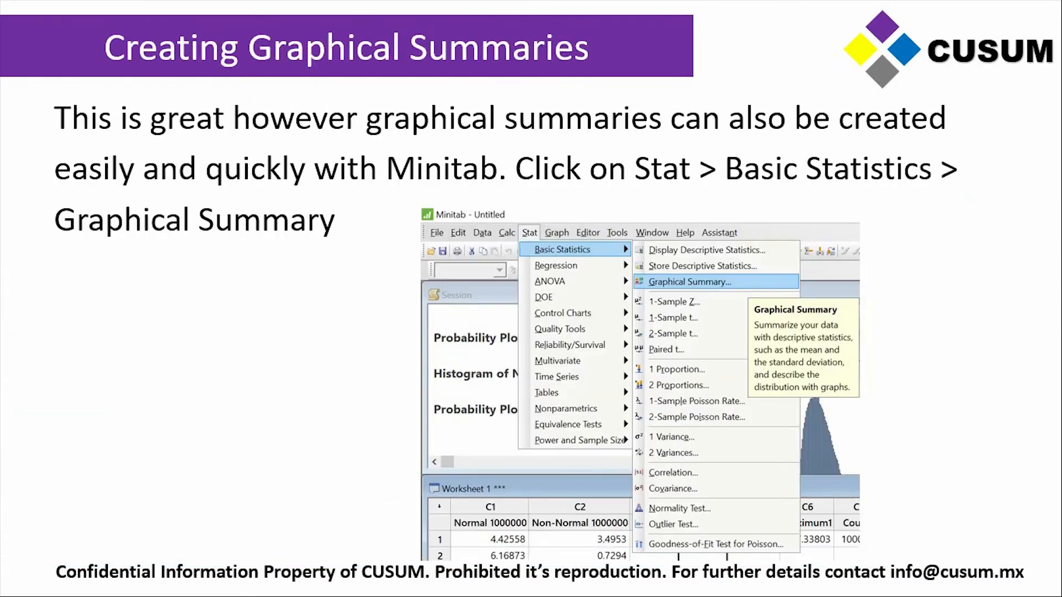
{"action": "key", "text": "Right"}
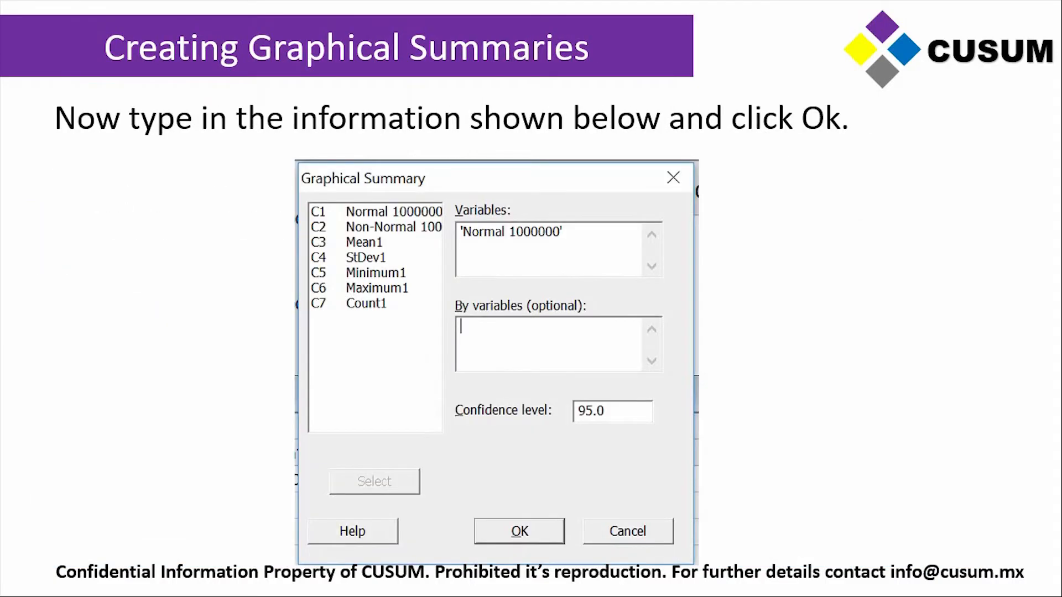
{"action": "key", "text": "Right"}
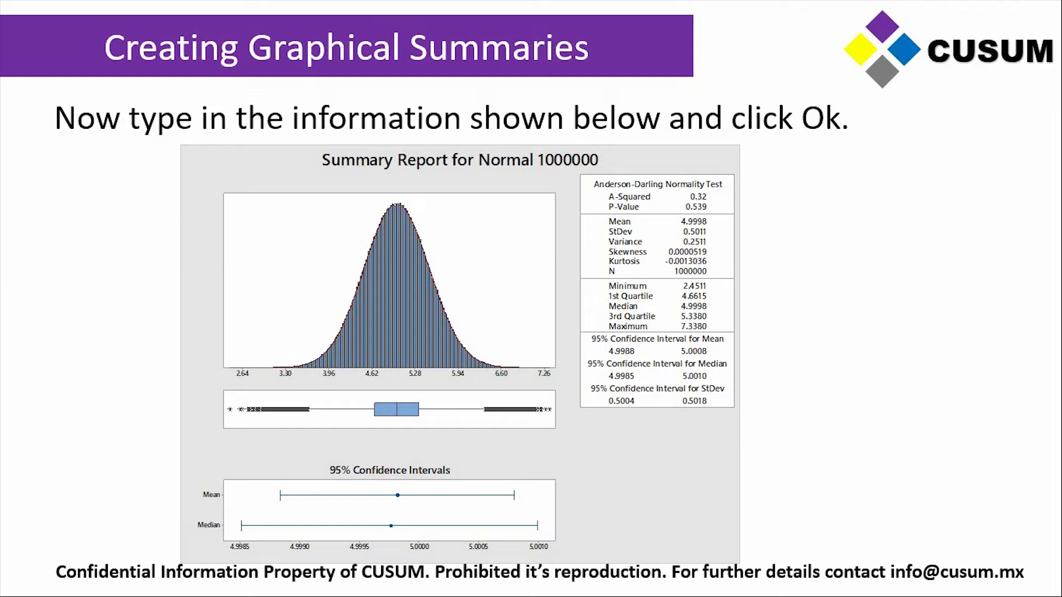
- Switch to Minitab and run the Anderson-Darling normality test again on the Normal 100 column
{"action": "key", "text": "alt+Tab"}
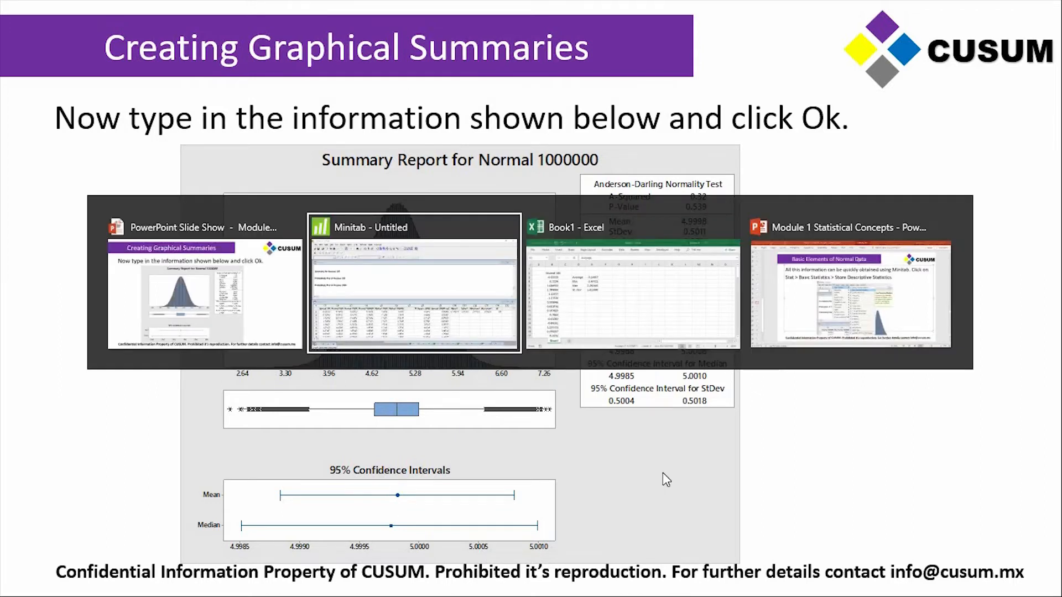
{"action": "key", "text": "alt+Tab"}
{"action": "left_click", "coordinate": [389, 301]}
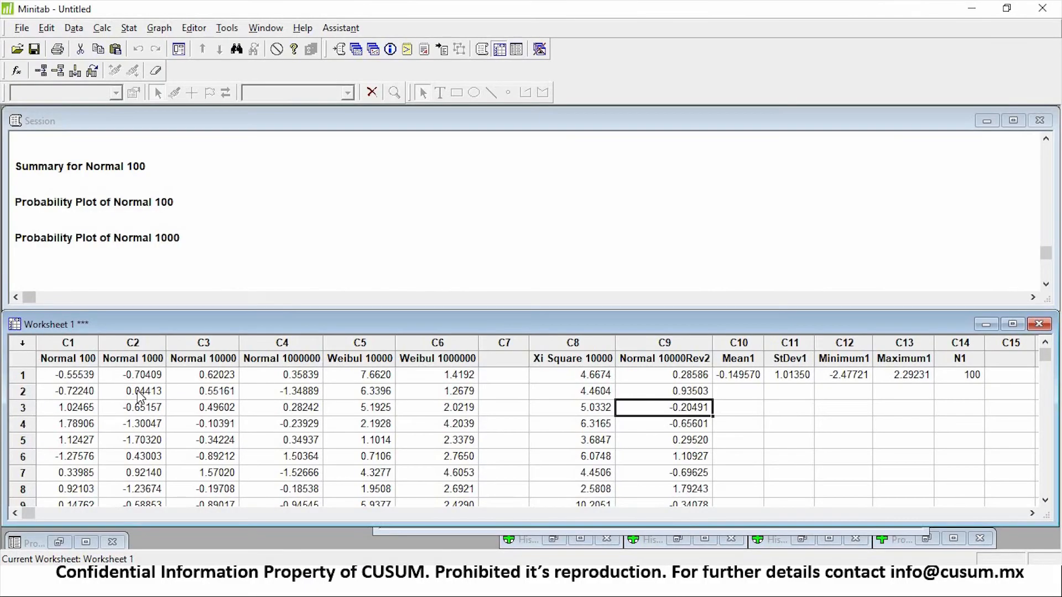
{"action": "left_click", "coordinate": [61, 359]}
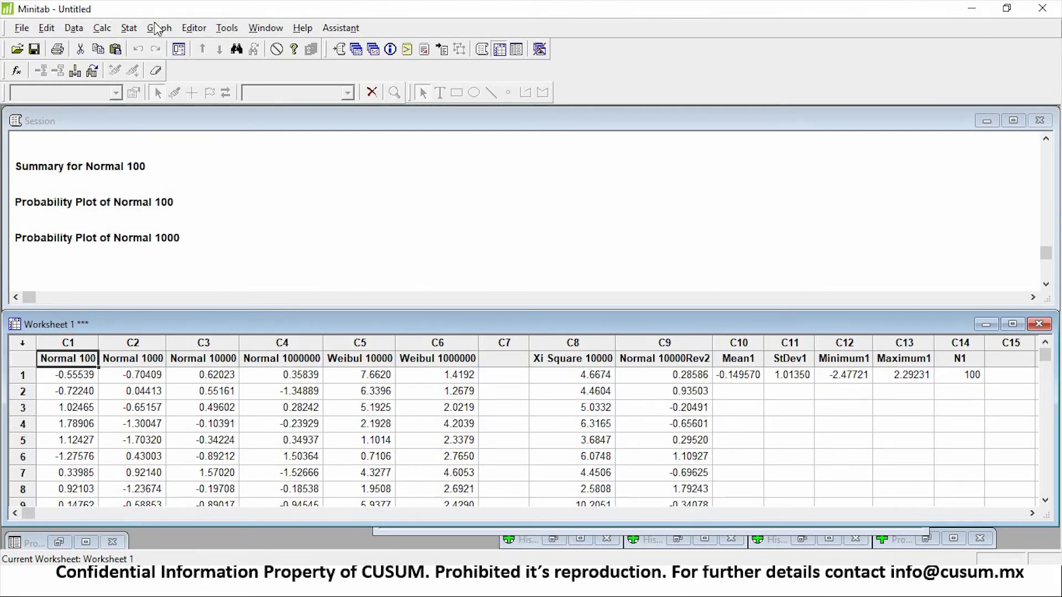
{"action": "left_click", "coordinate": [157, 29]}
{"action": "mouse_move", "coordinate": [130, 28]}
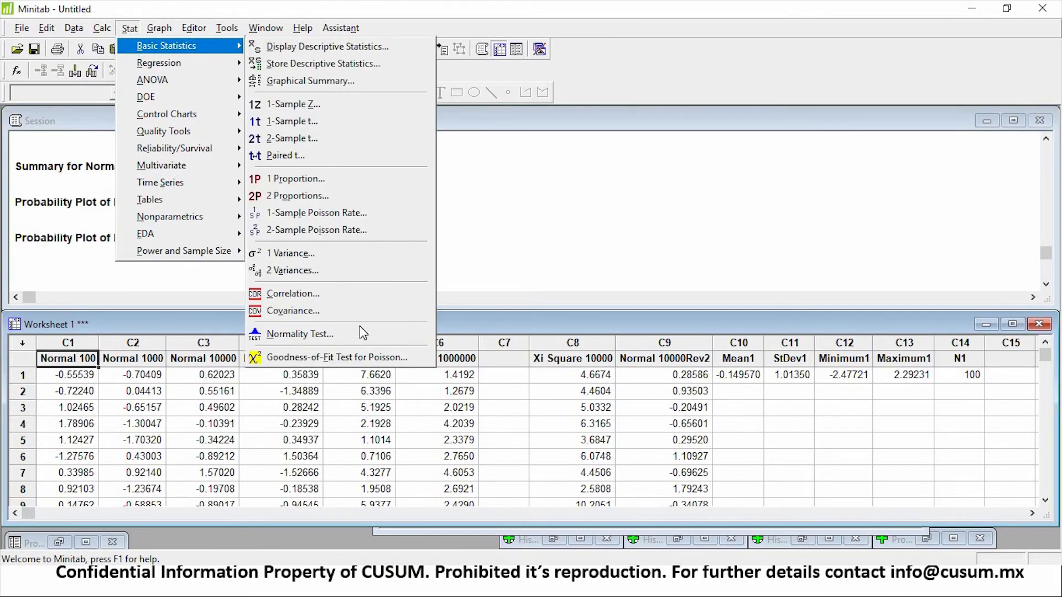
{"action": "left_click", "coordinate": [353, 333]}
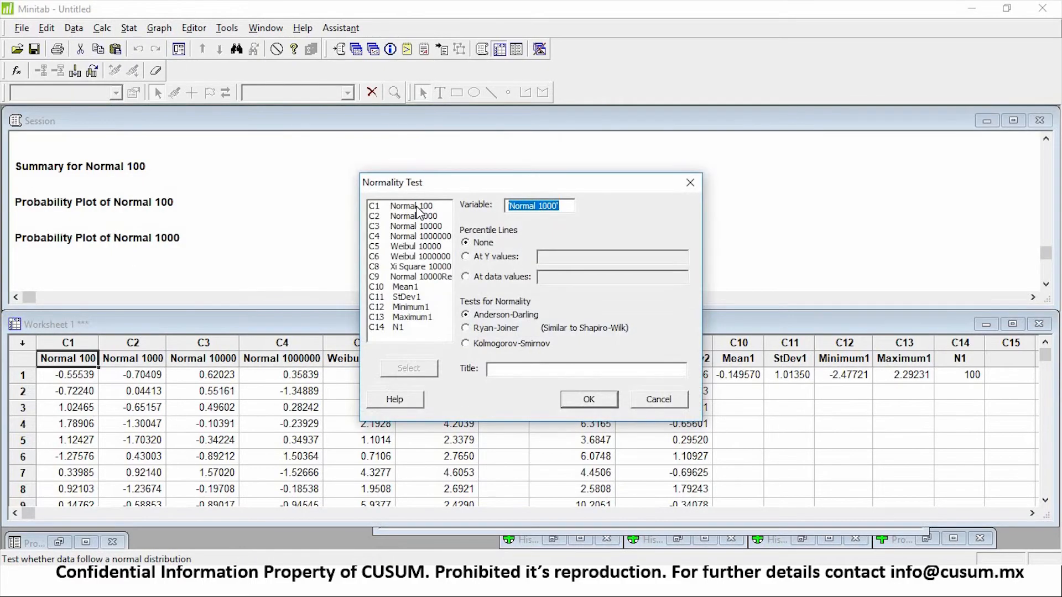
{"action": "double_click", "coordinate": [412, 206]}
{"action": "left_click", "coordinate": [588, 399]}
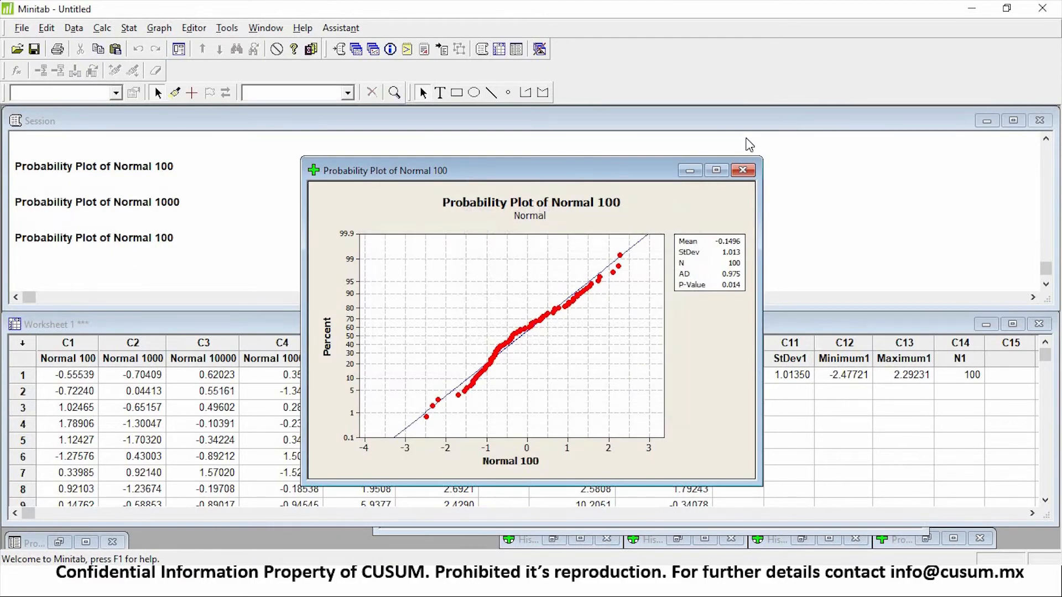
- Create a simple histogram of Normal 100 and place it side by side with the probability plot
{"action": "left_click", "coordinate": [130, 28]}
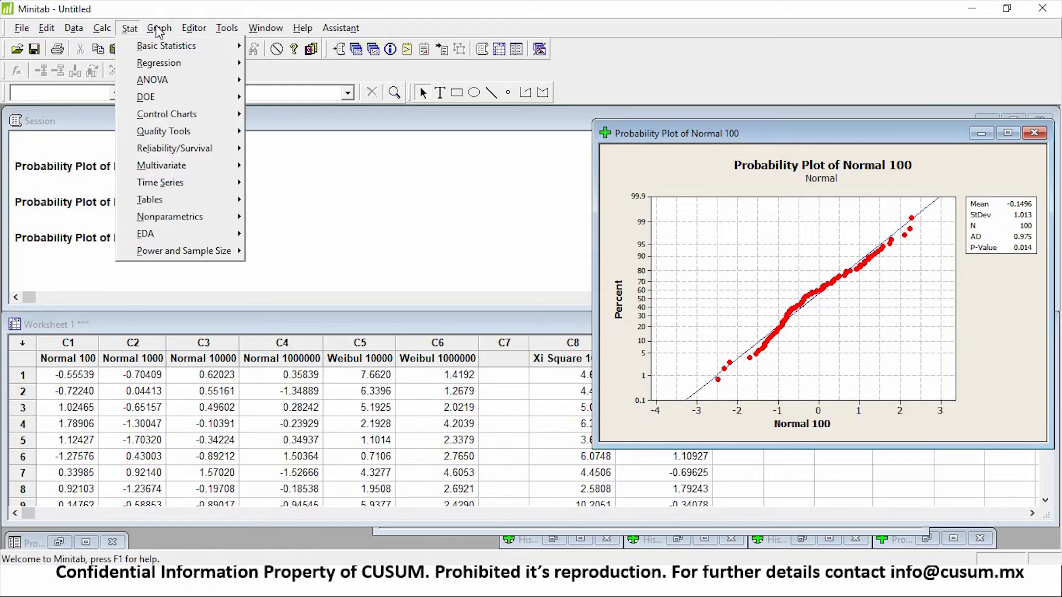
{"action": "mouse_move", "coordinate": [159, 32]}
{"action": "left_click", "coordinate": [194, 103]}
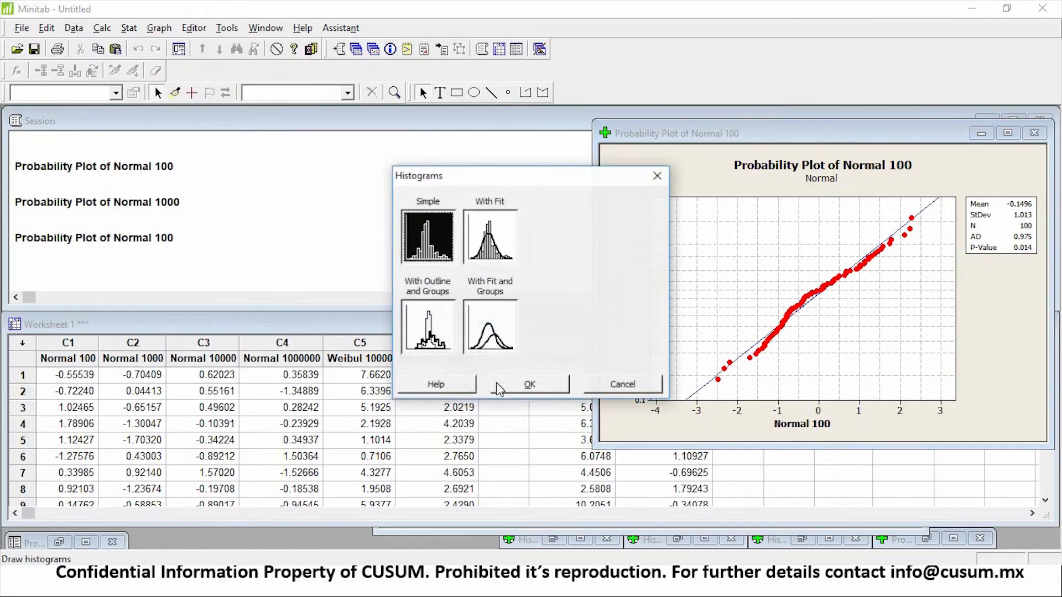
{"action": "left_click", "coordinate": [523, 387]}
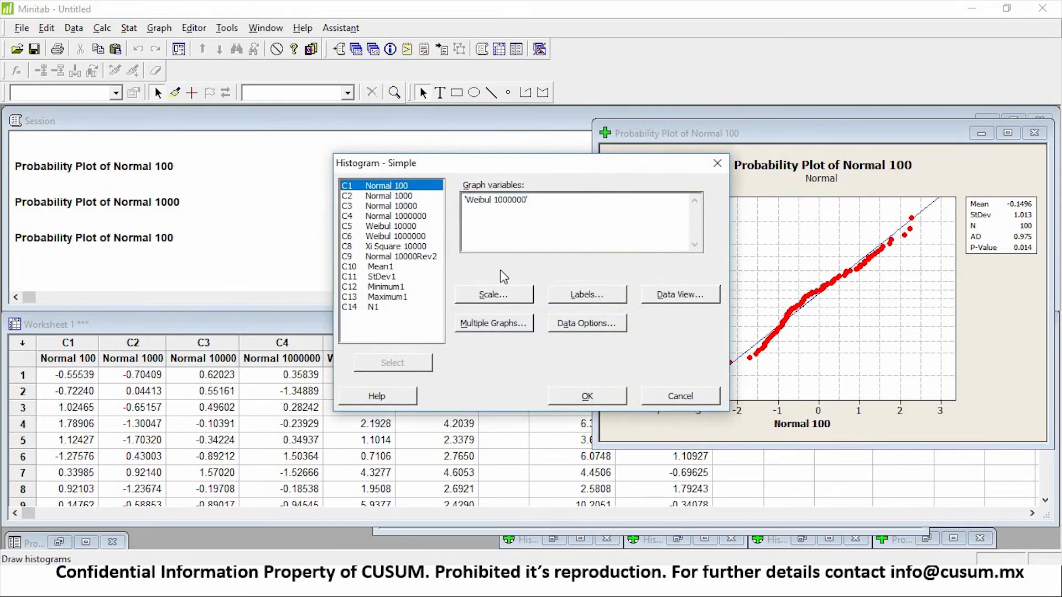
{"action": "double_click", "coordinate": [385, 185]}
{"action": "left_click", "coordinate": [587, 396]}
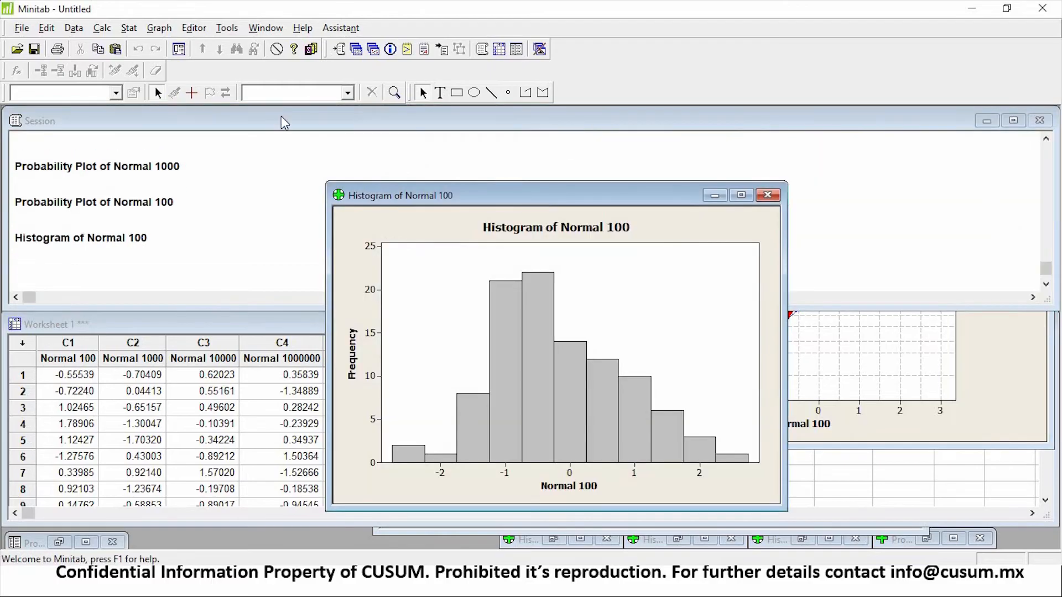
{"action": "left_click_drag", "start_coordinate": [525, 197], "coordinate": [333, 141]}
{"action": "left_click", "coordinate": [617, 426]}
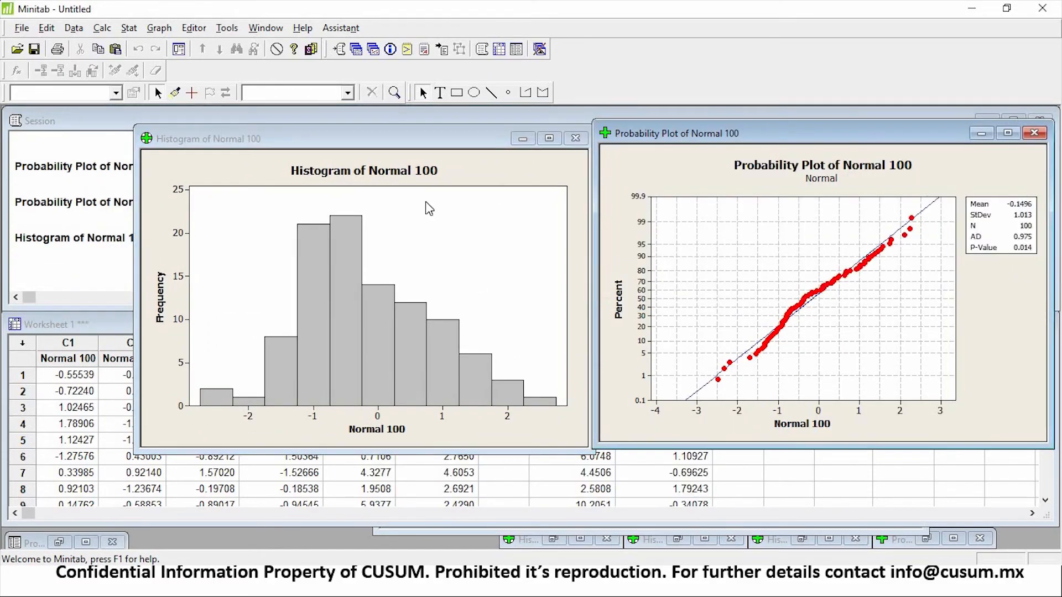
- Create a simple one-Y boxplot of the Normal 100 column
{"action": "left_click", "coordinate": [128, 28]}
{"action": "mouse_move", "coordinate": [159, 27]}
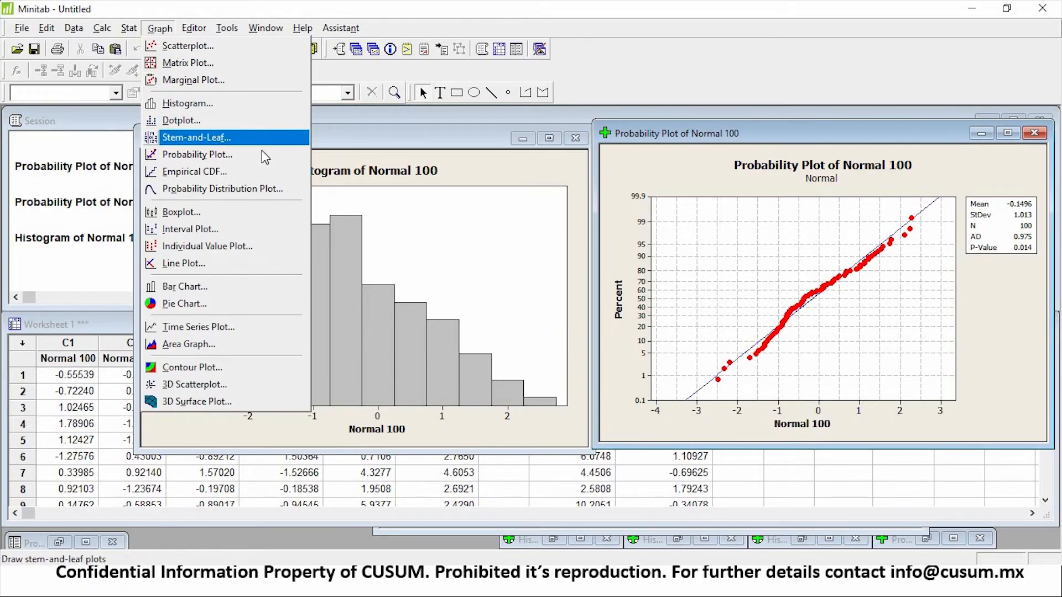
{"action": "left_click", "coordinate": [264, 223]}
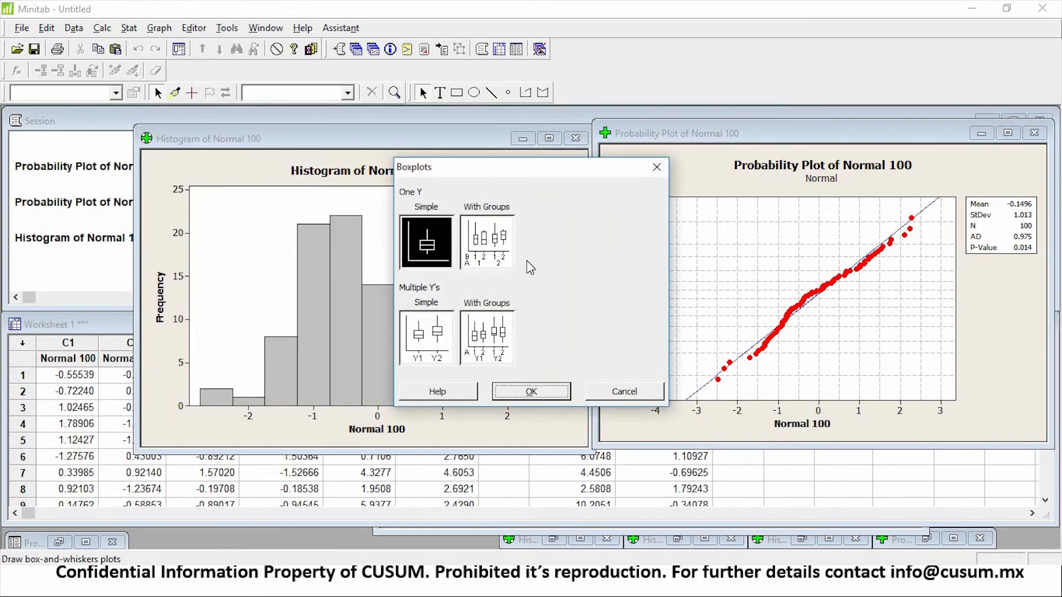
{"action": "left_click", "coordinate": [531, 391]}
{"action": "double_click", "coordinate": [387, 186]}
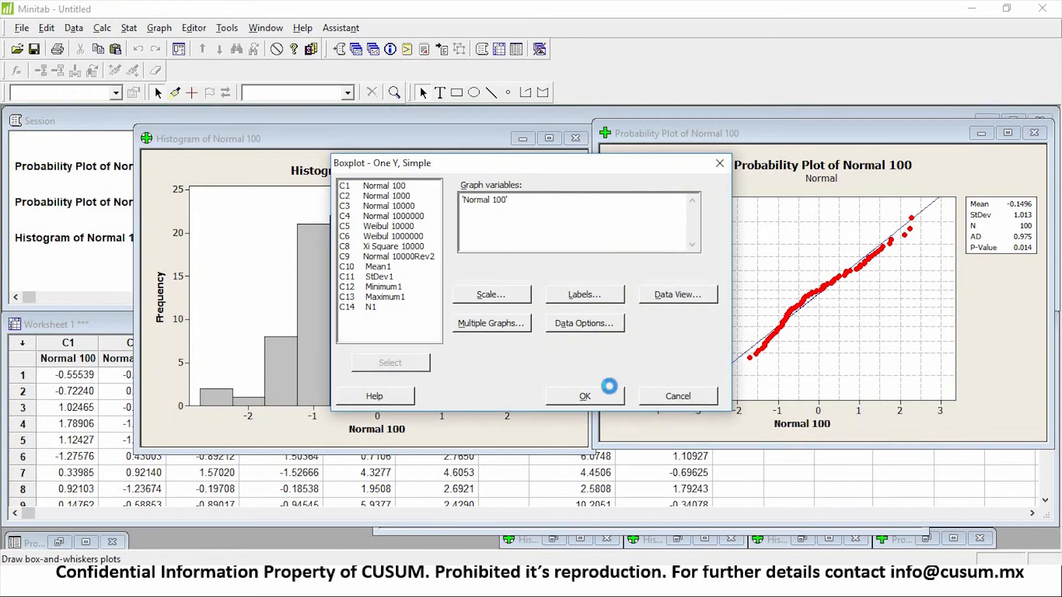
{"action": "left_click", "coordinate": [609, 386]}
- Arrange the Normal 100 histogram and boxplot windows side by side for comparison
{"action": "left_click_drag", "start_coordinate": [536, 214], "coordinate": [550, 139]}
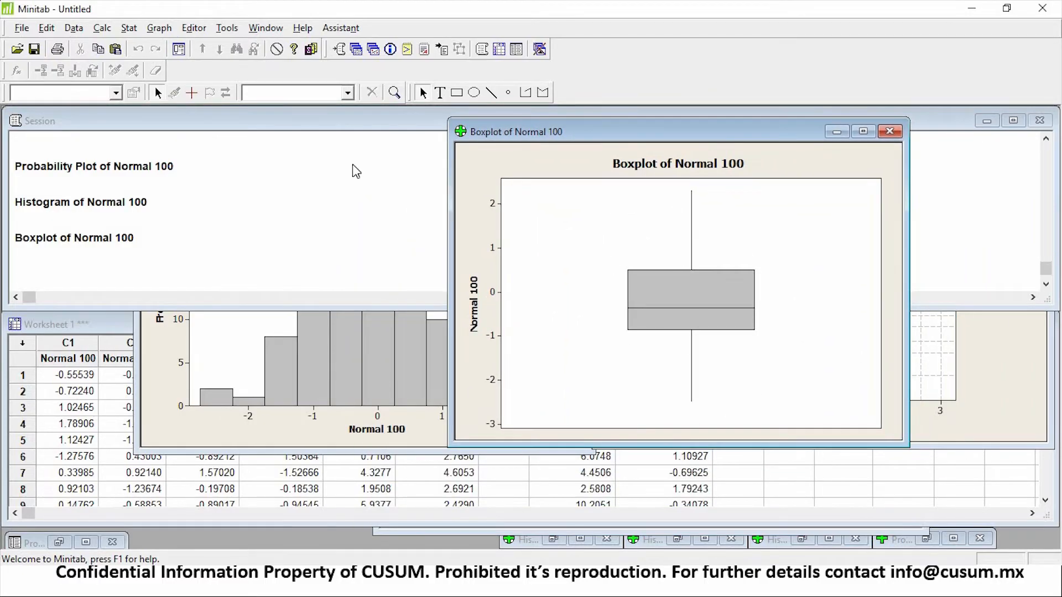
{"action": "left_click", "coordinate": [362, 354]}
{"action": "left_click_drag", "start_coordinate": [250, 139], "coordinate": [133, 133]}
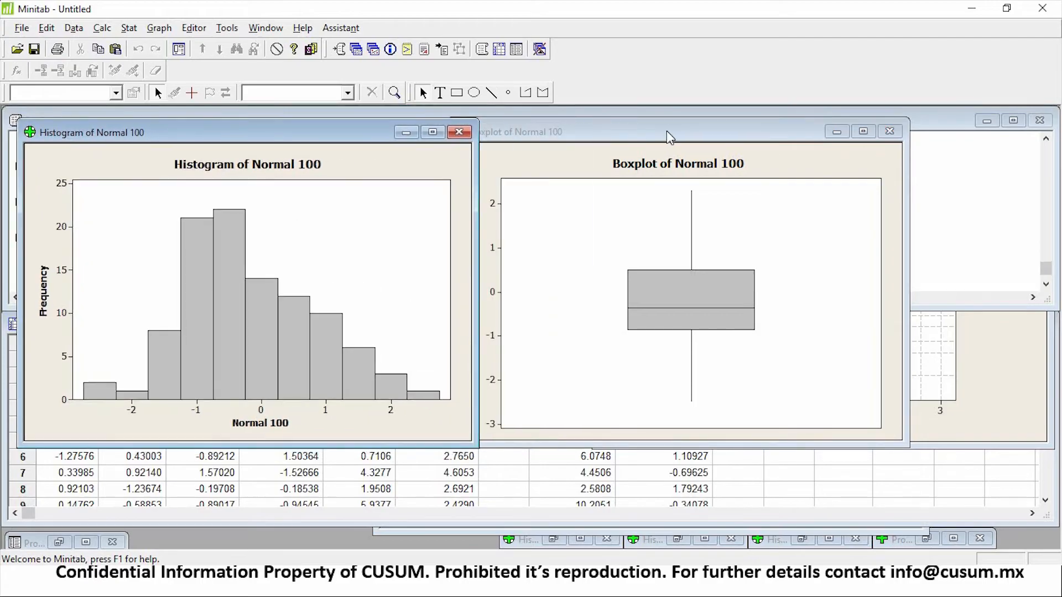
{"action": "left_click_drag", "start_coordinate": [669, 137], "coordinate": [700, 136]}
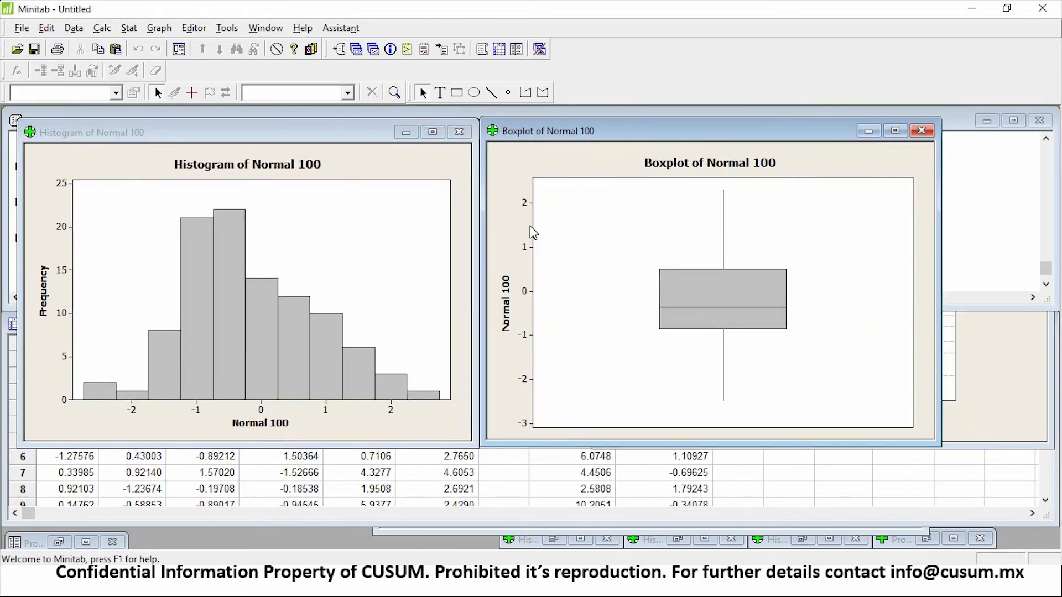
- Compare the histogram bars of Normal 100 with the boxplot's interquartile range box, median line, whiskers and Y scale
{"action": "left_click", "coordinate": [256, 319]}
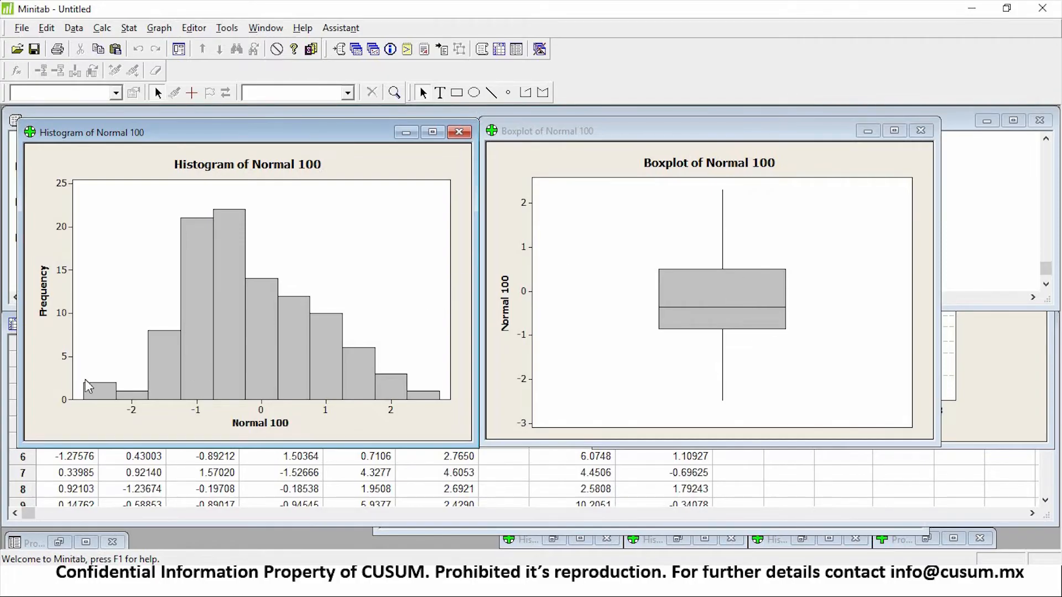
{"action": "left_click", "coordinate": [224, 359]}
{"action": "left_click", "coordinate": [735, 276]}
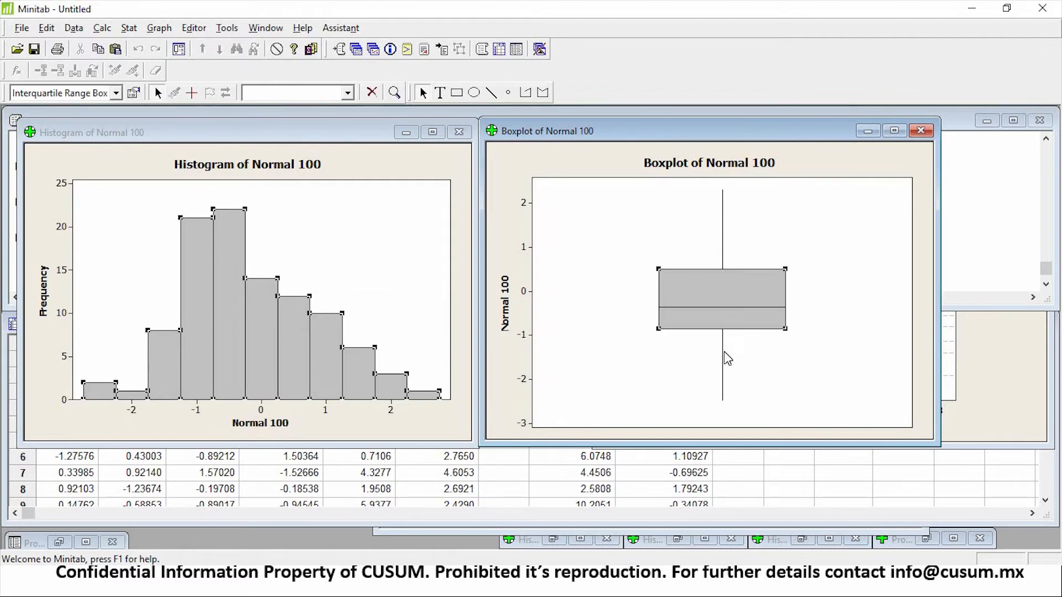
{"action": "mouse_move", "coordinate": [724, 352]}
{"action": "left_click", "coordinate": [527, 334]}
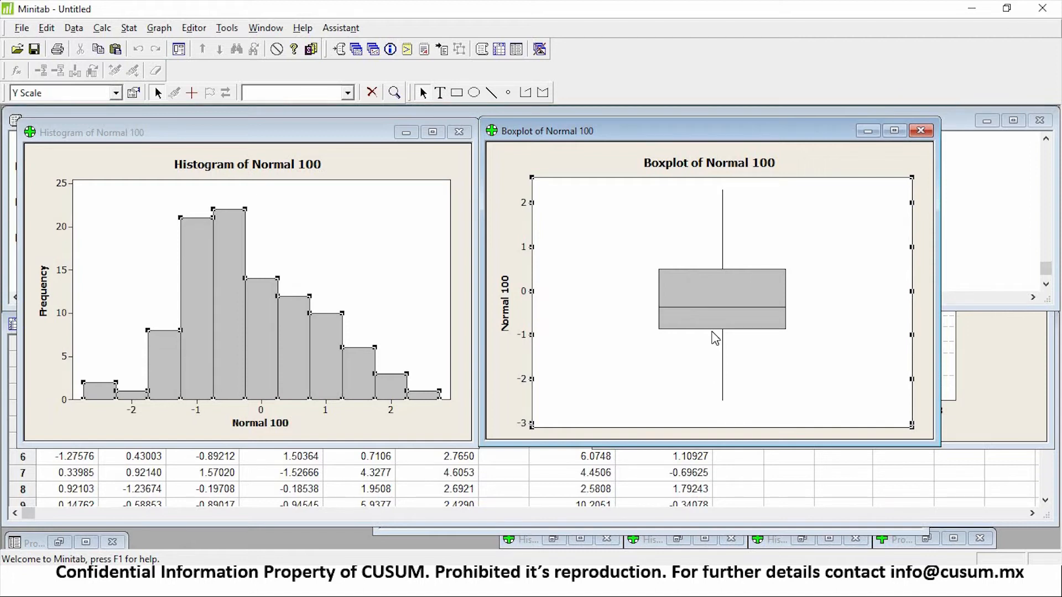
{"action": "left_click", "coordinate": [717, 312]}
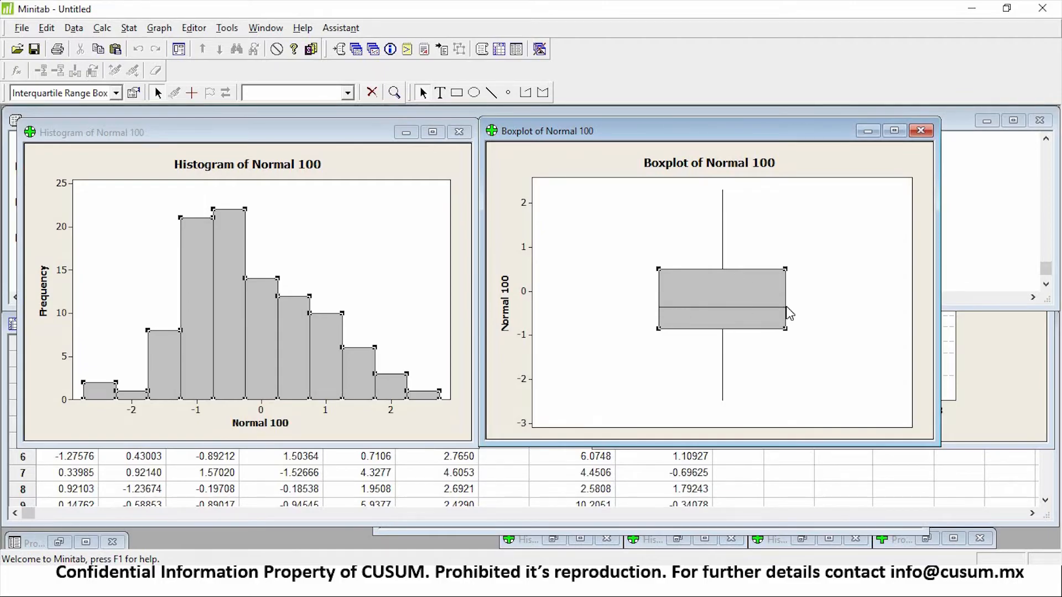
{"action": "mouse_move", "coordinate": [762, 311]}
{"action": "mouse_move", "coordinate": [724, 227]}
{"action": "mouse_move", "coordinate": [723, 192]}
- Set the row 1 value of the Normal 100 column to 500
{"action": "left_click", "coordinate": [87, 473]}
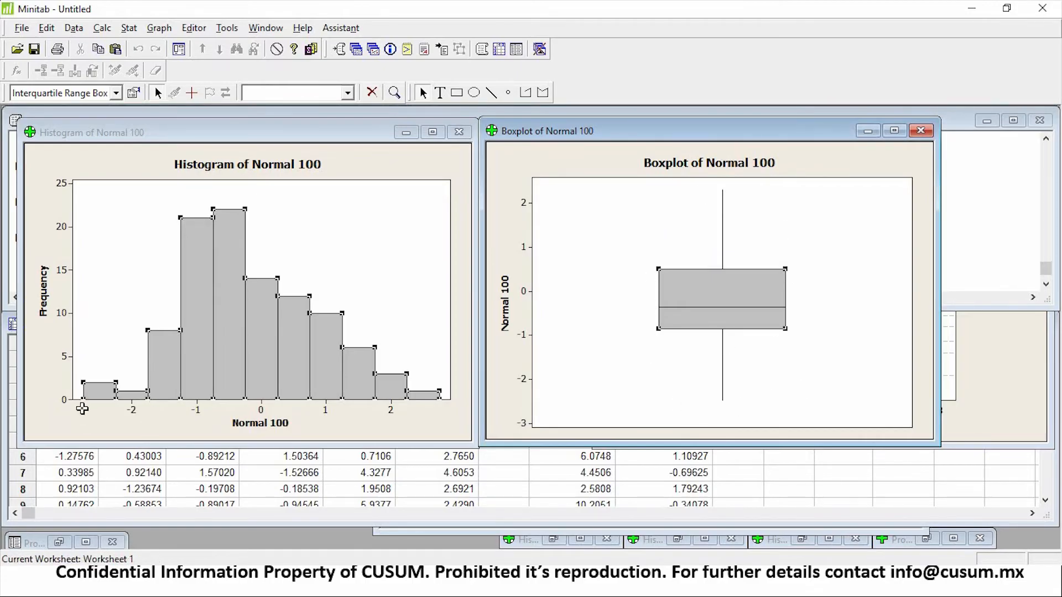
{"action": "left_click", "coordinate": [82, 374]}
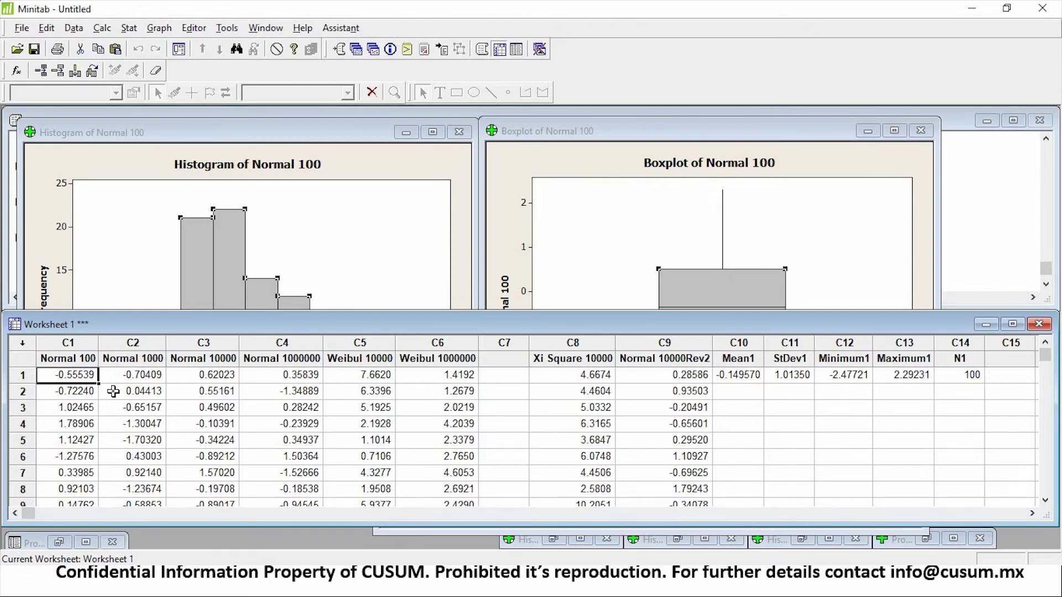
{"action": "type", "text": "500"}
{"action": "key", "text": "Return"}
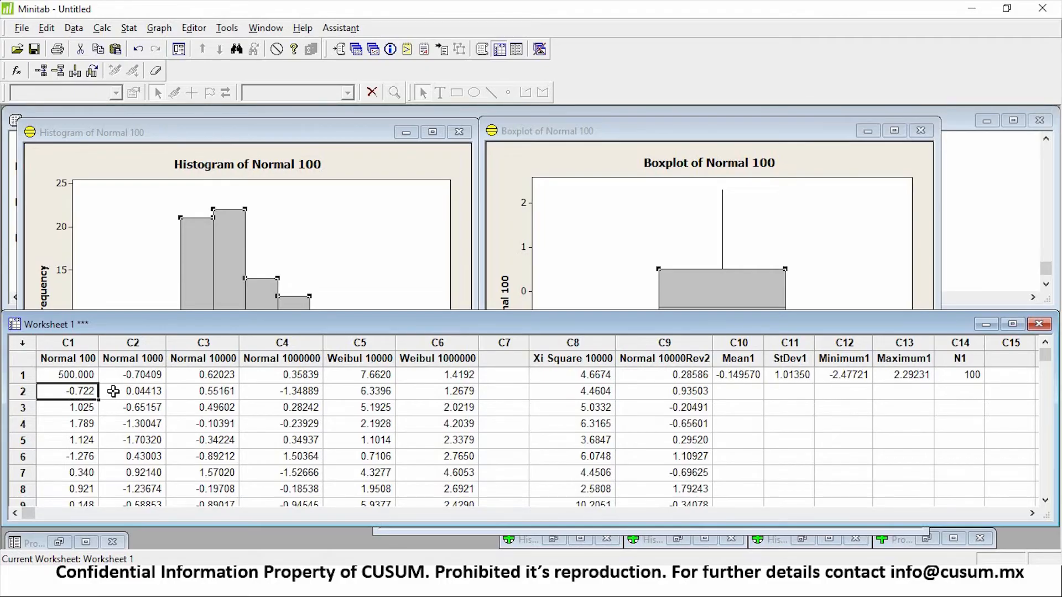
- Set the row 1 value of Normal 100 to 10 and update the boxplot with the changed data
{"action": "left_click", "coordinate": [80, 376]}
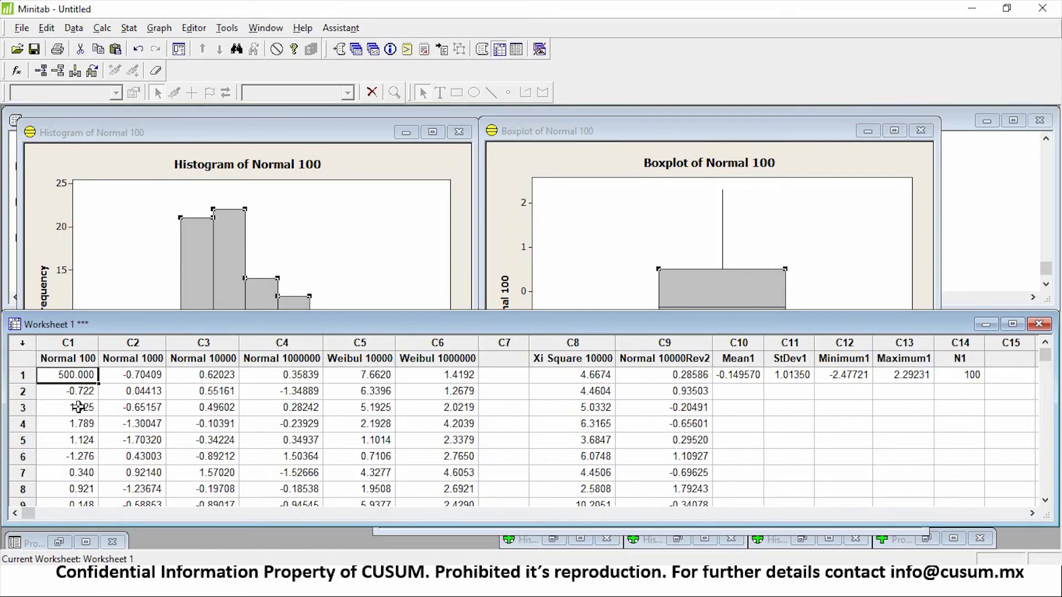
{"action": "scroll", "coordinate": [77, 407], "scroll_direction": "down", "scroll_amount": 6}
{"action": "scroll", "coordinate": [76, 407], "scroll_direction": "up", "scroll_amount": 6}
{"action": "left_click", "coordinate": [86, 390]}
{"action": "key", "text": "Up"}
{"action": "left_click", "coordinate": [519, 221]}
{"action": "left_click", "coordinate": [193, 360]}
{"action": "type", "text": "10"}
{"action": "key", "text": "Return"}
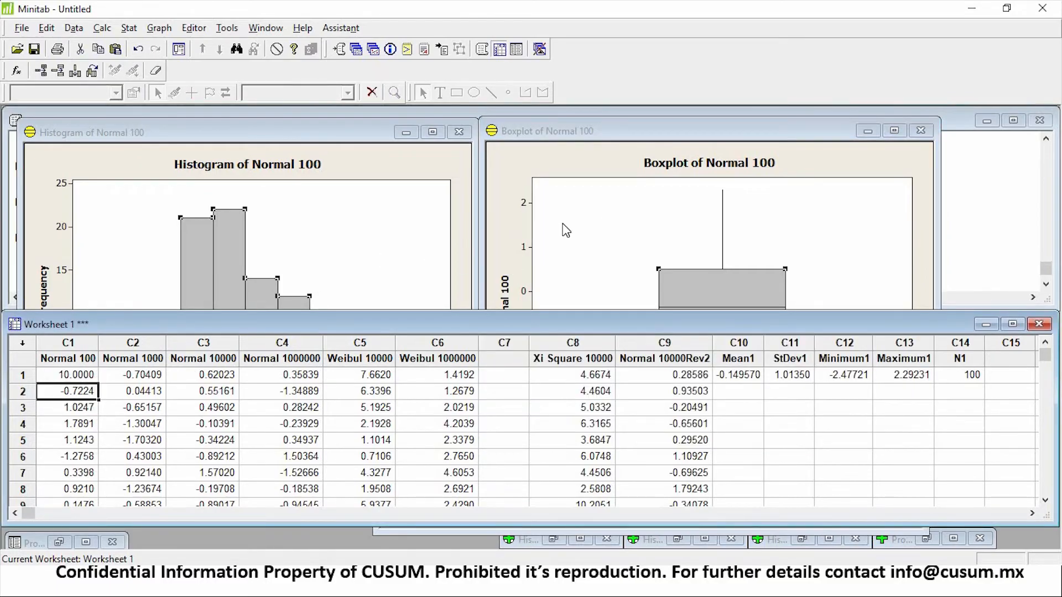
{"action": "left_click", "coordinate": [515, 257]}
{"action": "right_click", "coordinate": [515, 258]}
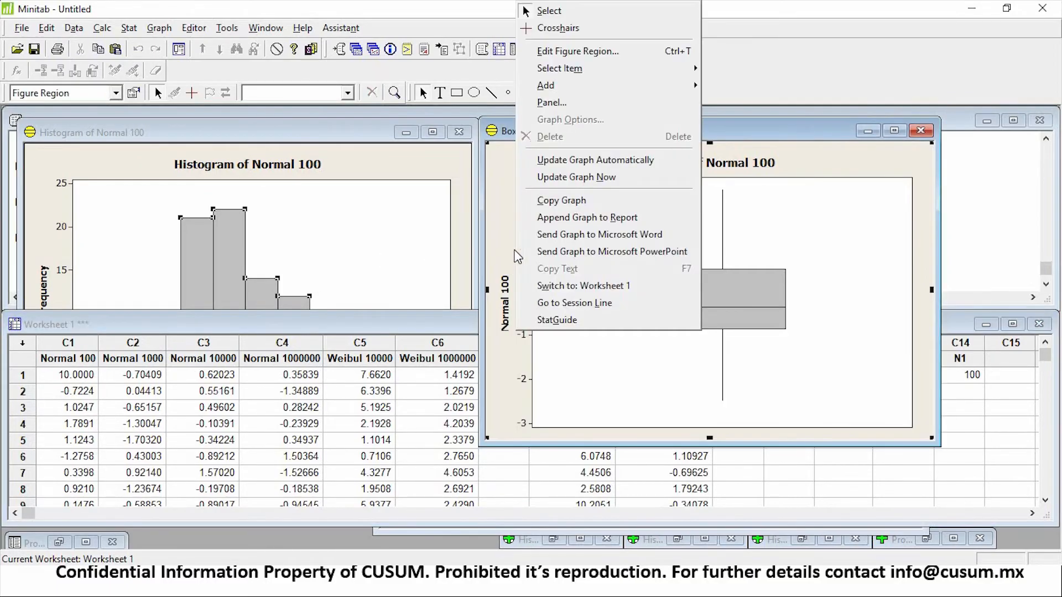
{"action": "left_click", "coordinate": [602, 178]}
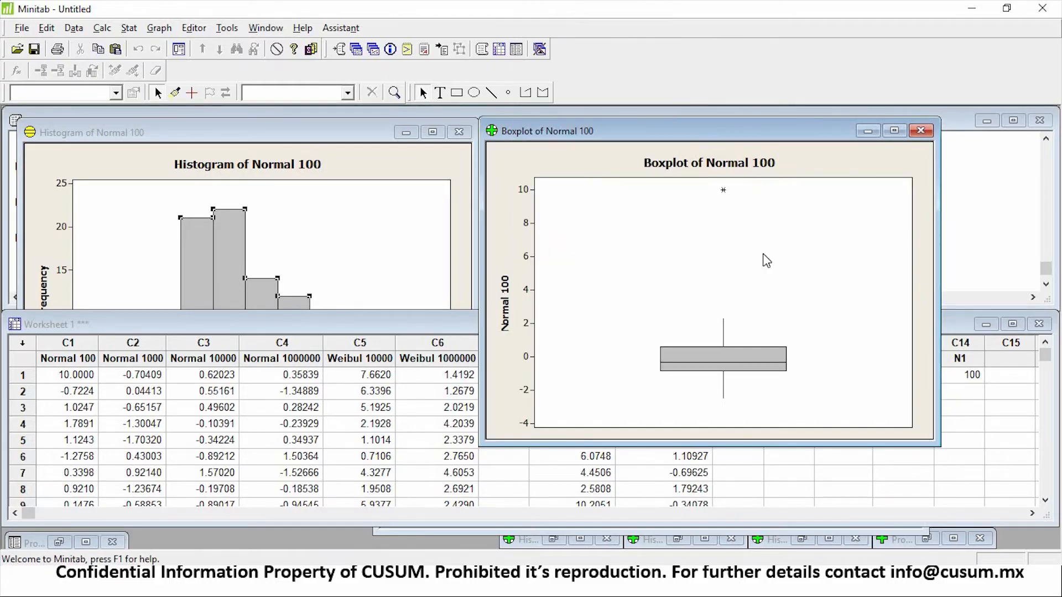
- Select the Normal 100 column in the worksheet, then the outlier symbol in its boxplot, to examine the outlier
{"action": "left_click", "coordinate": [70, 354]}
{"action": "left_click", "coordinate": [70, 345]}
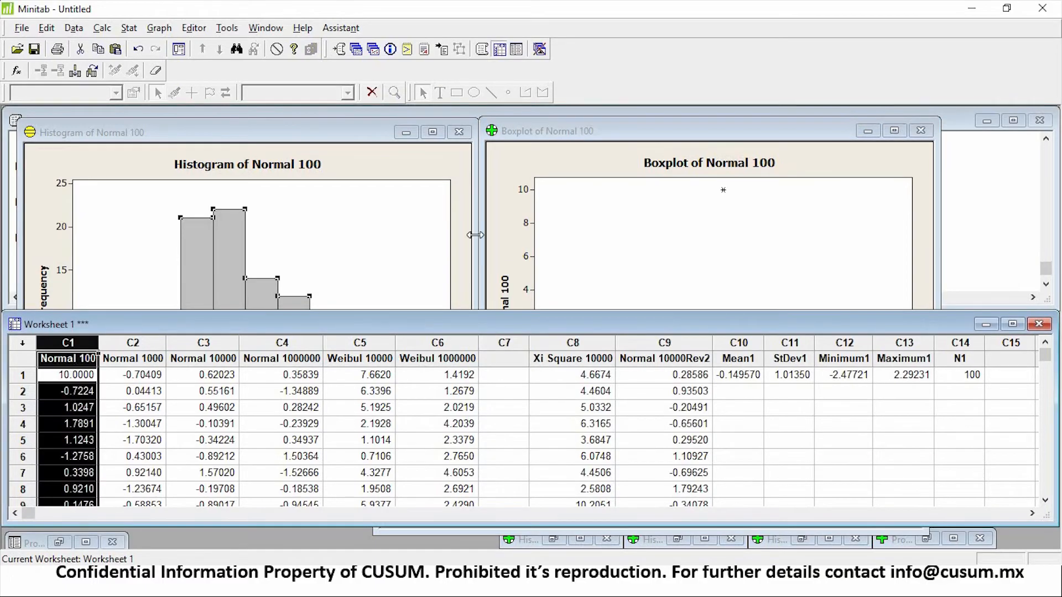
{"action": "left_click", "coordinate": [499, 208]}
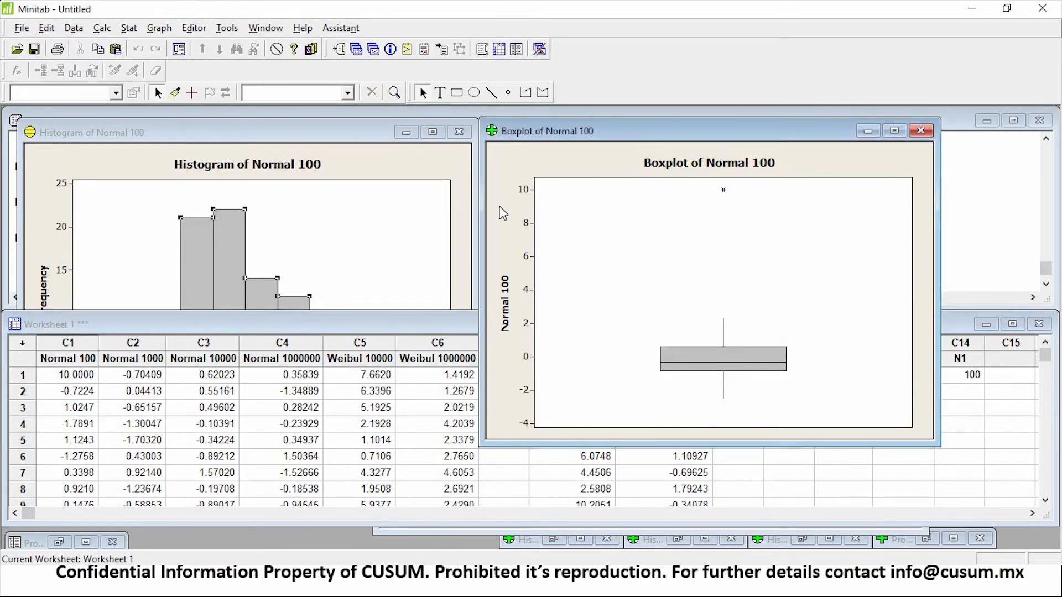
{"action": "left_click", "coordinate": [723, 190]}
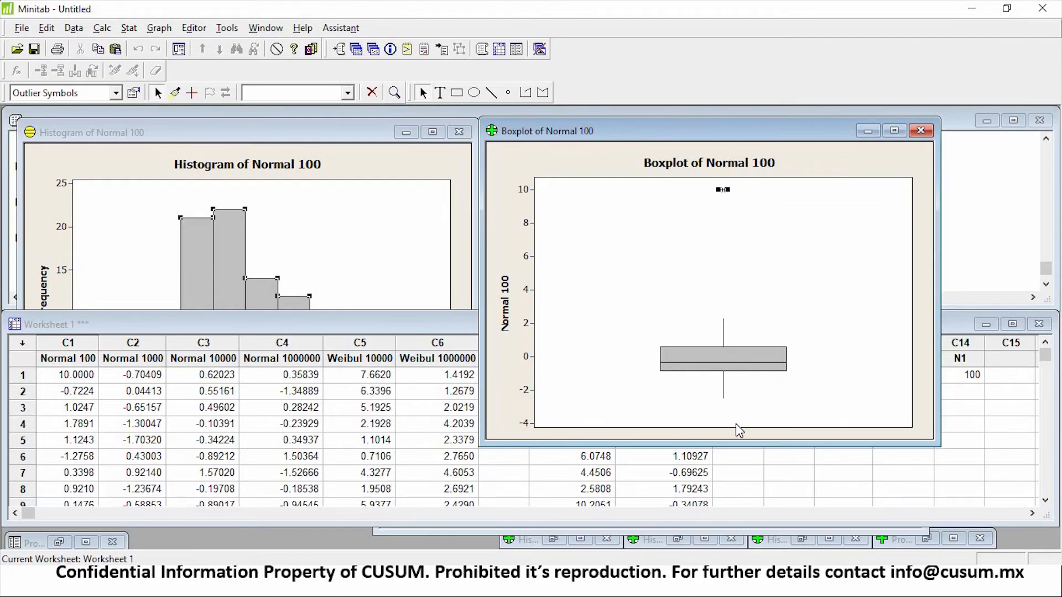
- Set the row 2 value of Normal 100 to 12 and update the boxplot with the changed data
{"action": "left_click", "coordinate": [258, 394]}
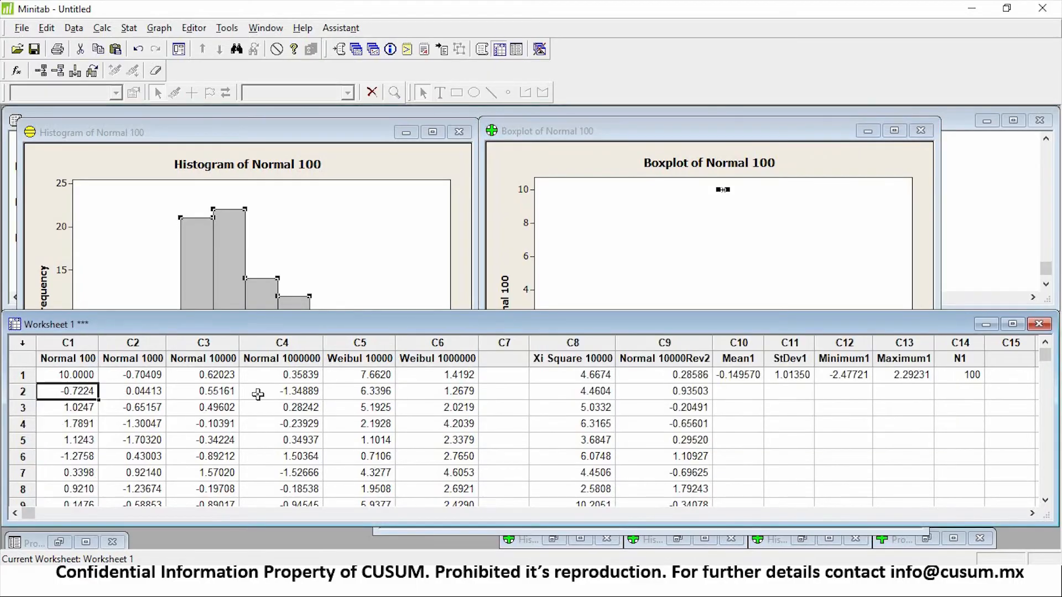
{"action": "type", "text": "12"}
{"action": "key", "text": "Return"}
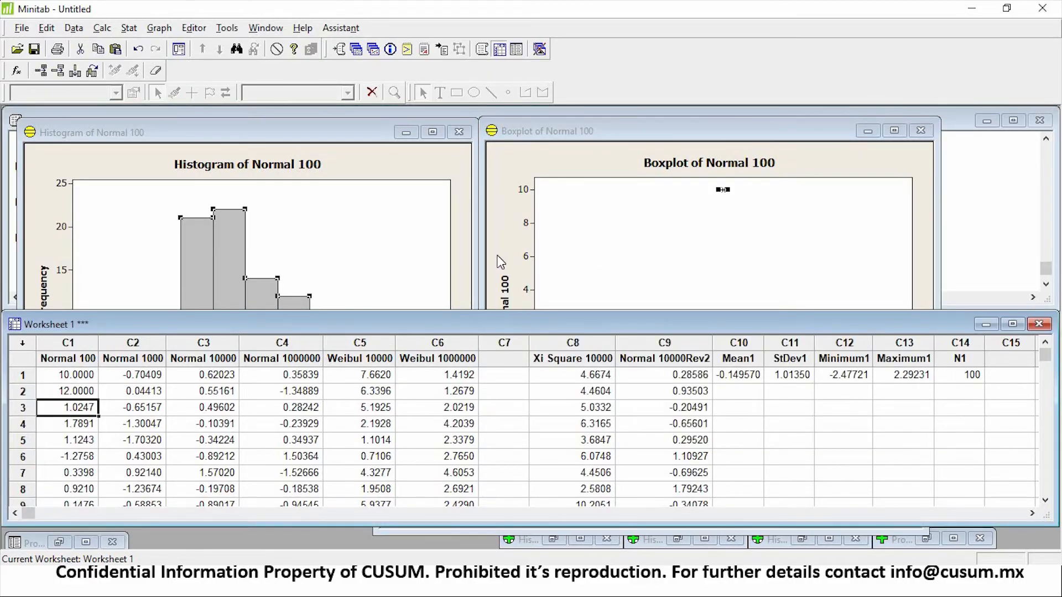
{"action": "right_click", "coordinate": [500, 261]}
{"action": "left_click", "coordinate": [559, 177]}
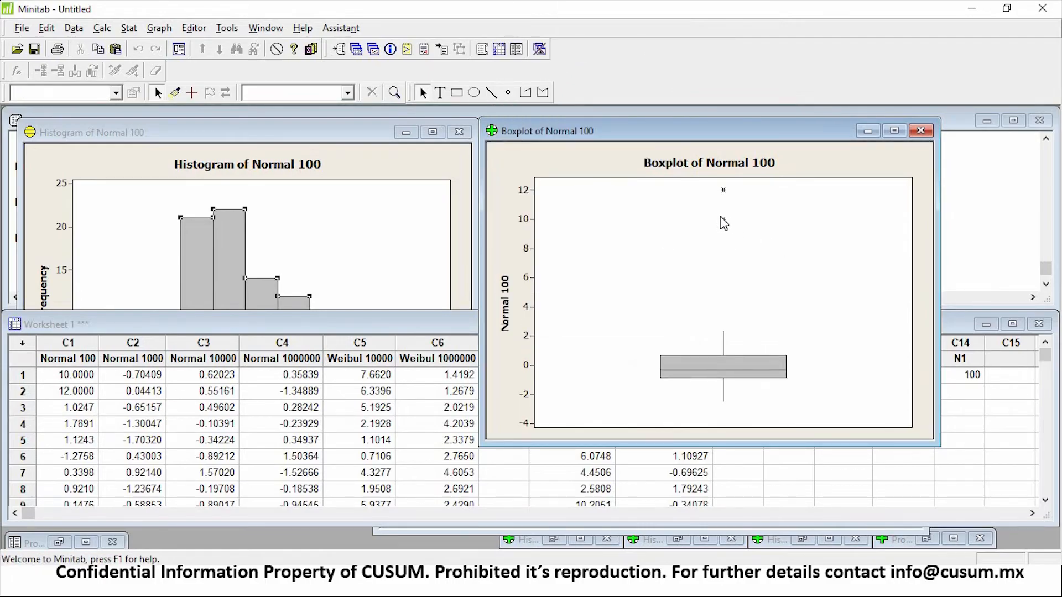
- Identify the worksheet row of the boxplot's highest outlier and clear the row 2 value of Normal 100
{"action": "mouse_move", "coordinate": [724, 190]}
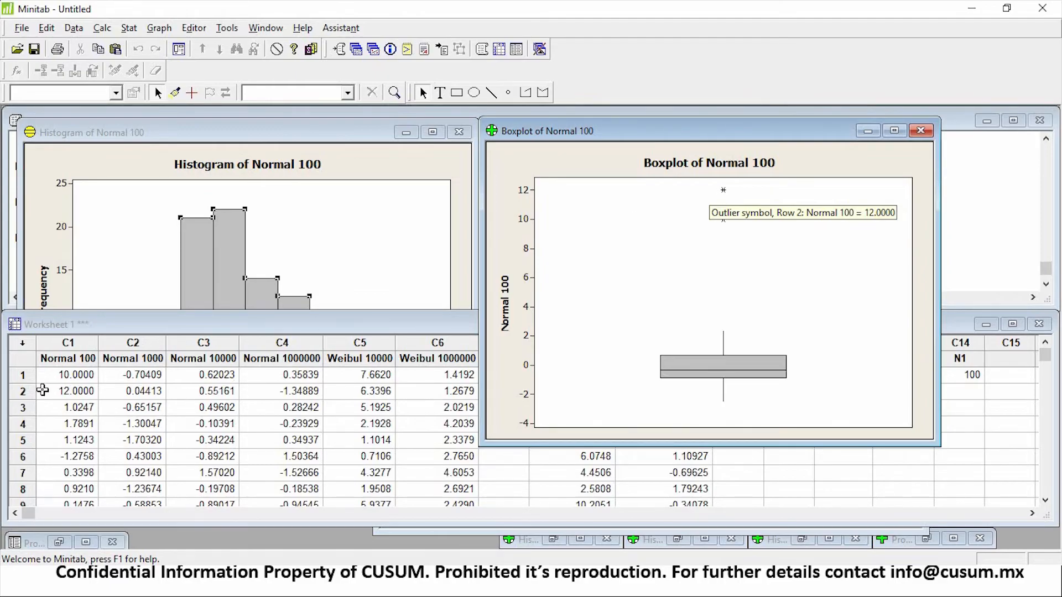
{"action": "left_click", "coordinate": [17, 393]}
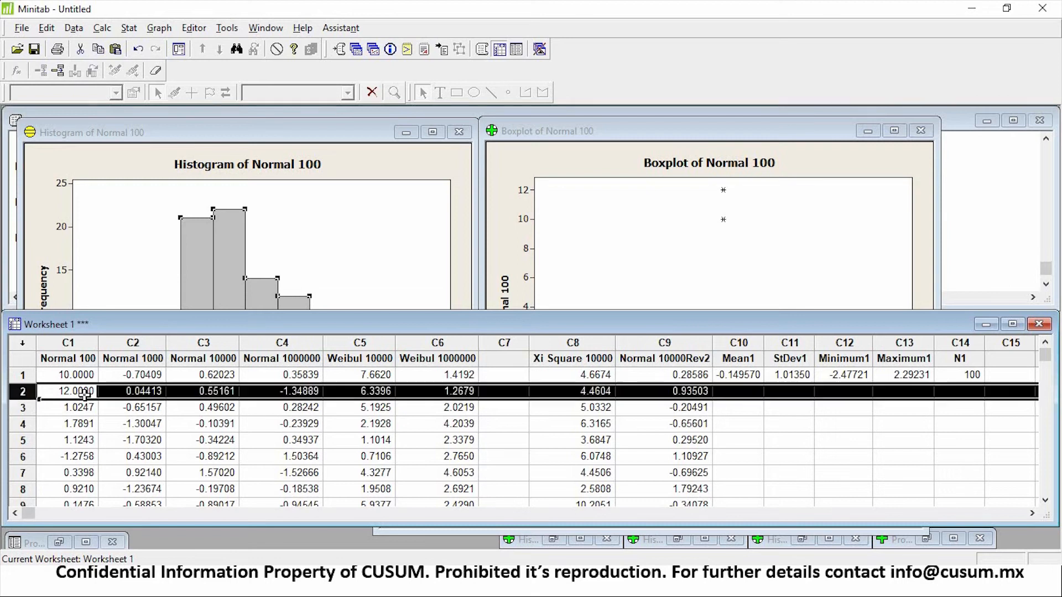
{"action": "left_click", "coordinate": [78, 391]}
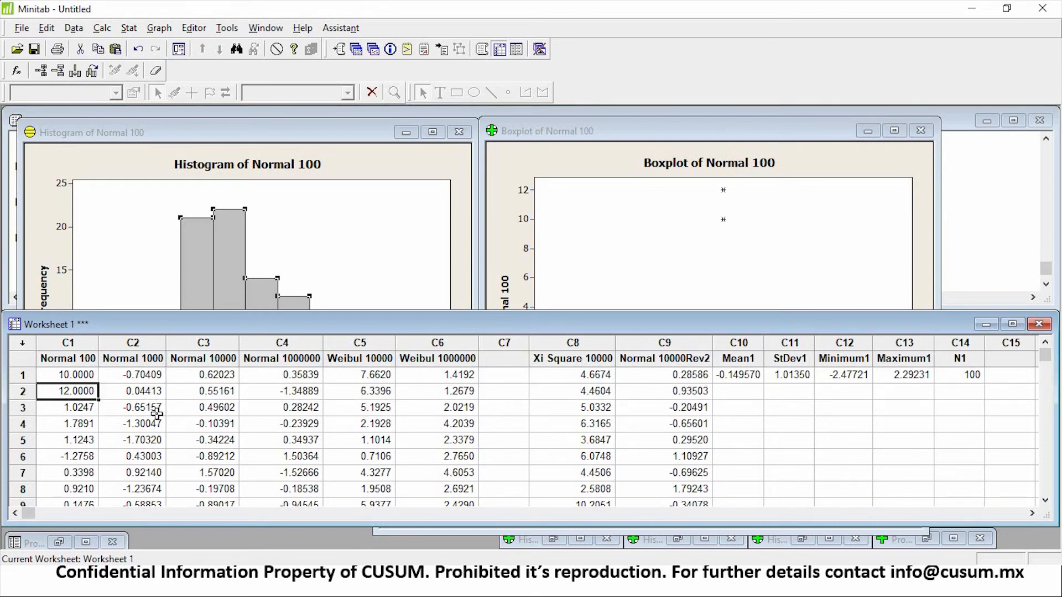
{"action": "key", "text": "Delete"}
{"action": "key", "text": "Up"}
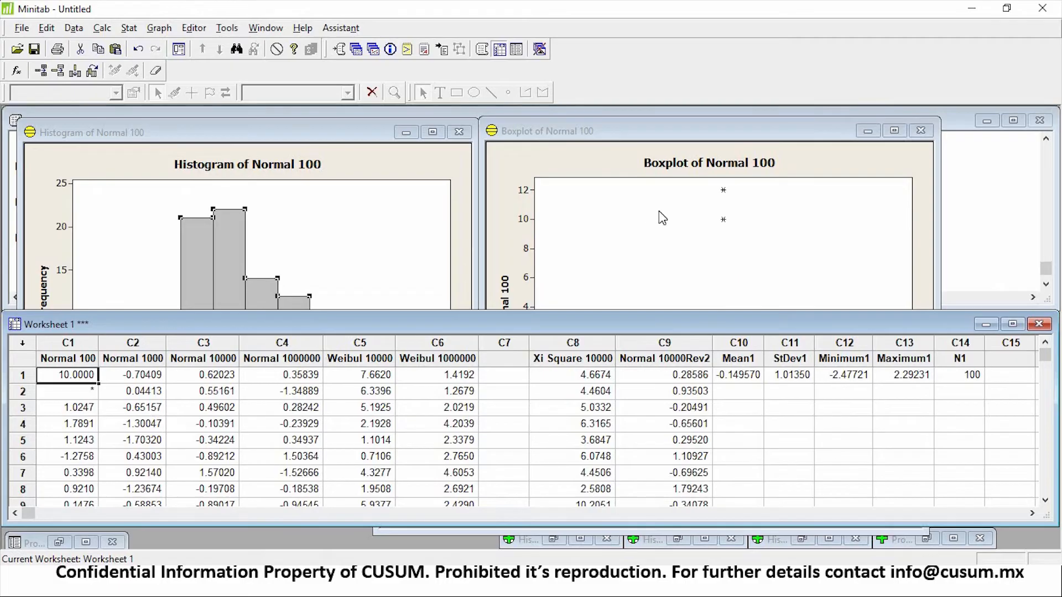
- Identify the row of the outlier at 10 in the boxplot and clear the row 1 value of Normal 100
{"action": "left_click", "coordinate": [726, 221]}
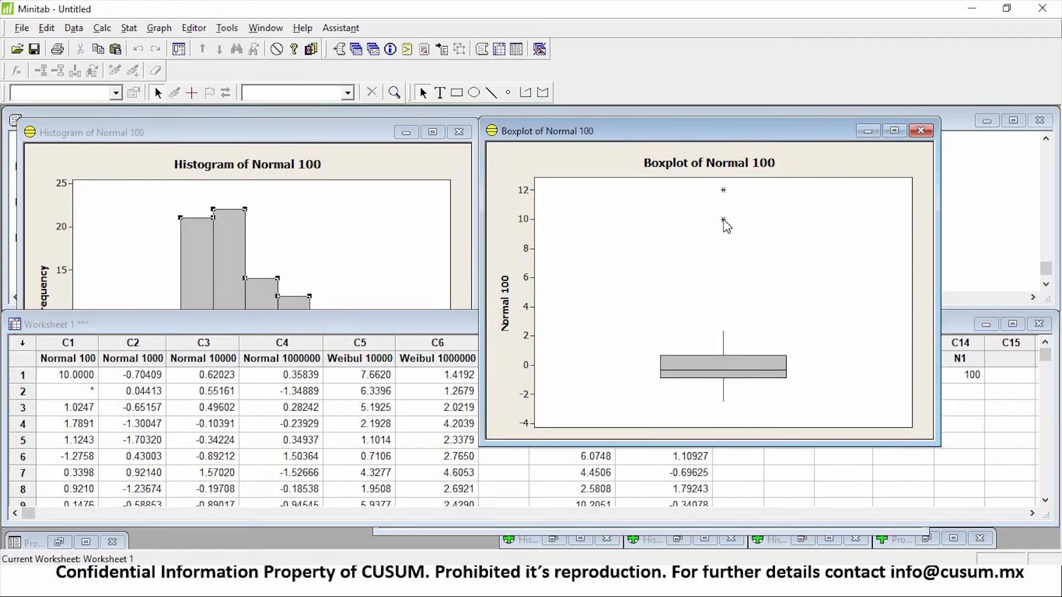
{"action": "mouse_move", "coordinate": [724, 220]}
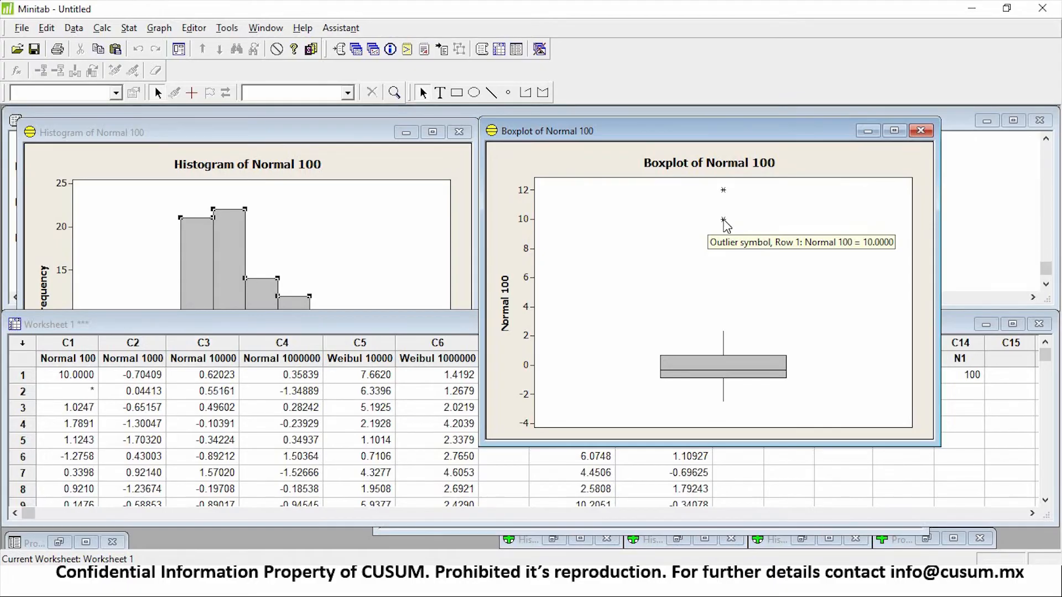
{"action": "left_click", "coordinate": [87, 371]}
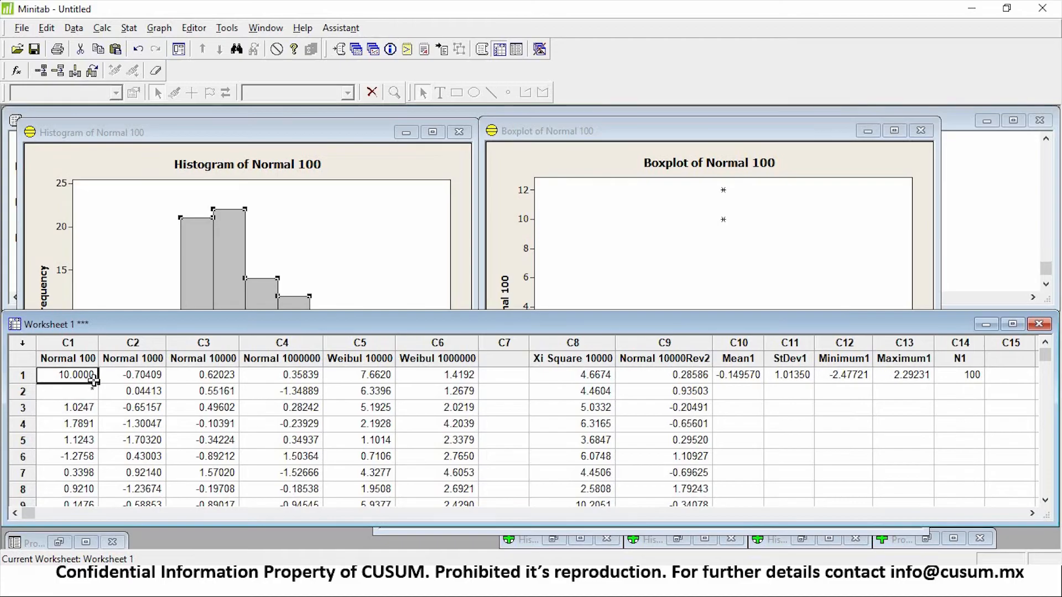
{"action": "key", "text": "Delete"}
- Look through the remaining Normal 100 values and update the boxplot to reflect the cleared data
{"action": "scroll", "coordinate": [81, 456], "scroll_direction": "down", "scroll_amount": 16}
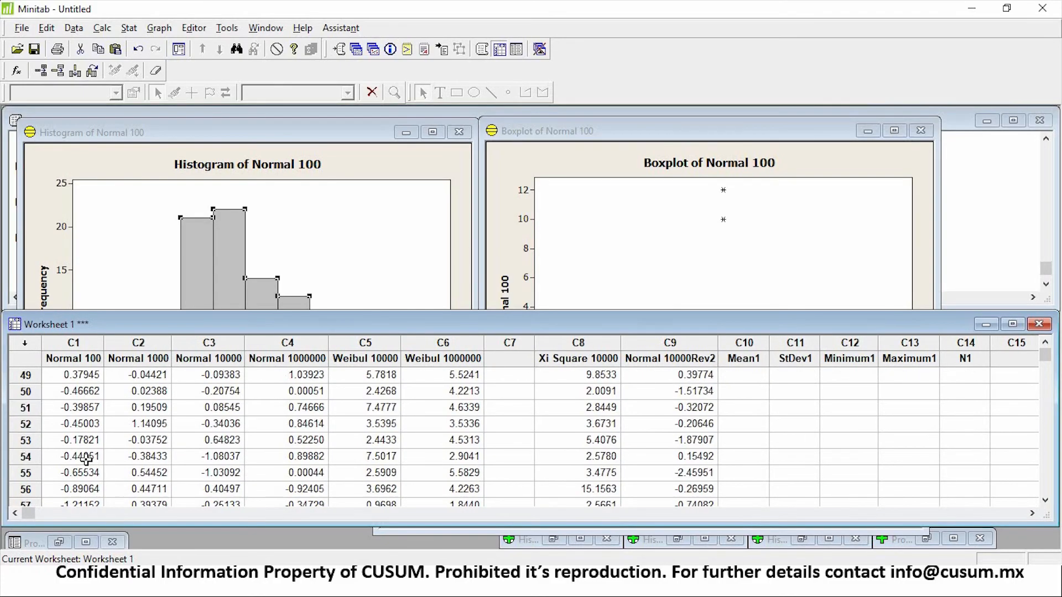
{"action": "scroll", "coordinate": [85, 459], "scroll_direction": "up", "scroll_amount": 16}
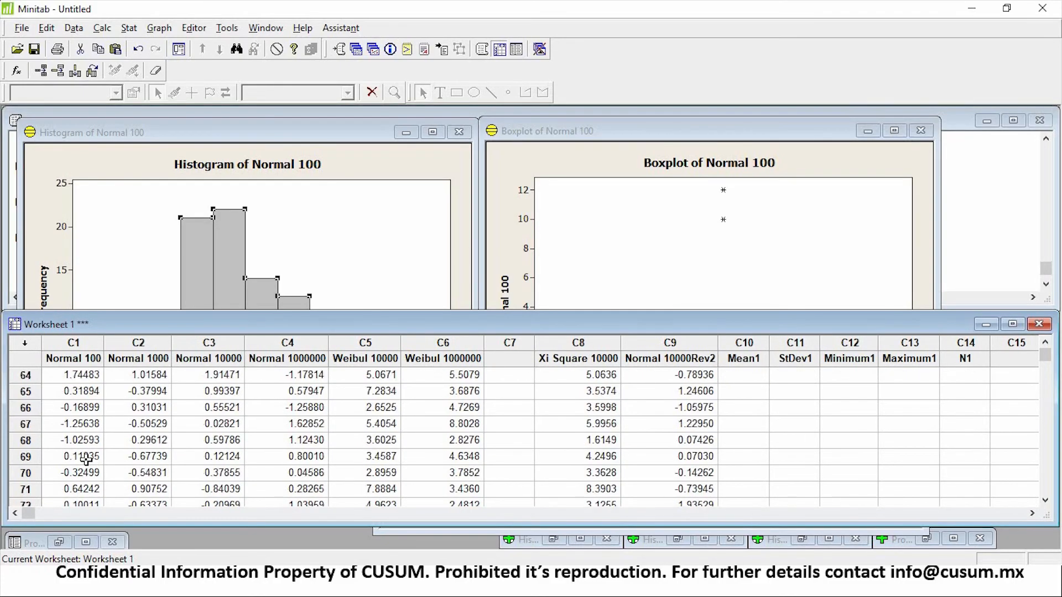
{"action": "left_click", "coordinate": [510, 233]}
{"action": "right_click", "coordinate": [510, 231]}
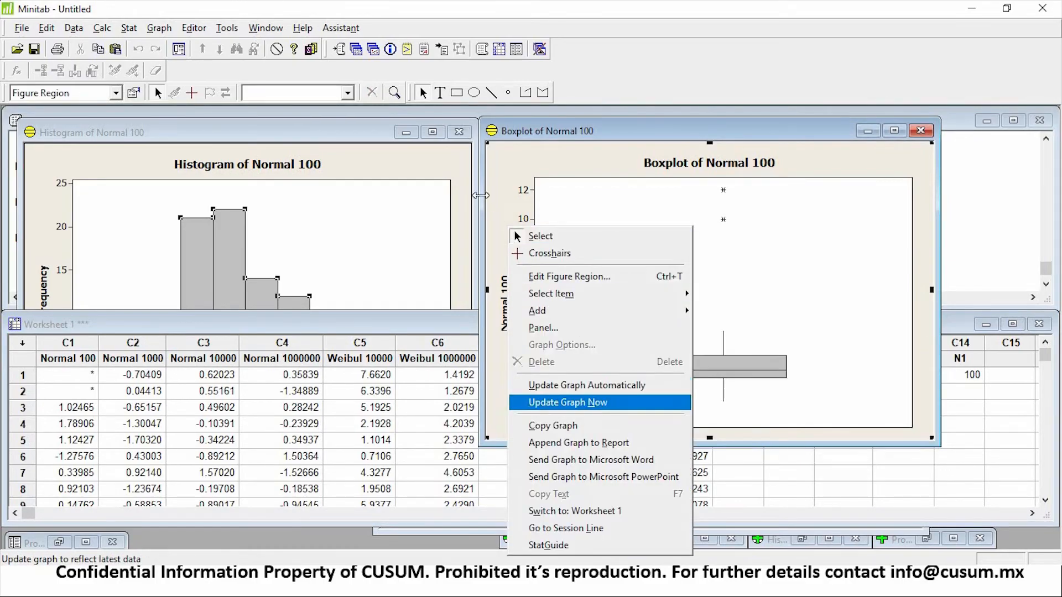
{"action": "left_click", "coordinate": [613, 404]}
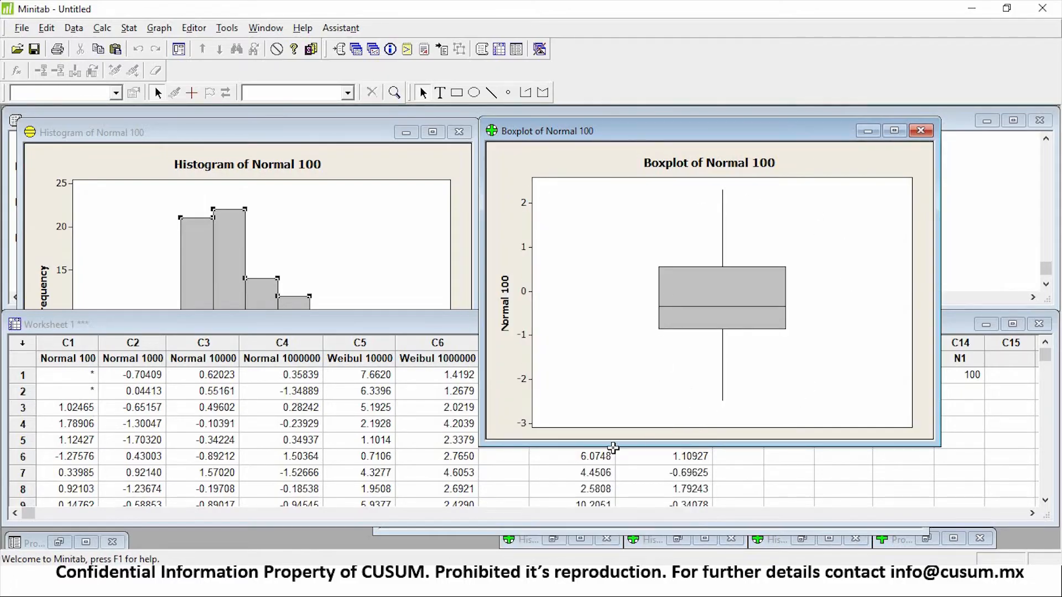
- Scan down the Normal 100 column for remaining extreme values and return to its boxplot
{"action": "left_click", "coordinate": [59, 412]}
{"action": "scroll", "coordinate": [66, 425], "scroll_direction": "down", "scroll_amount": 20}
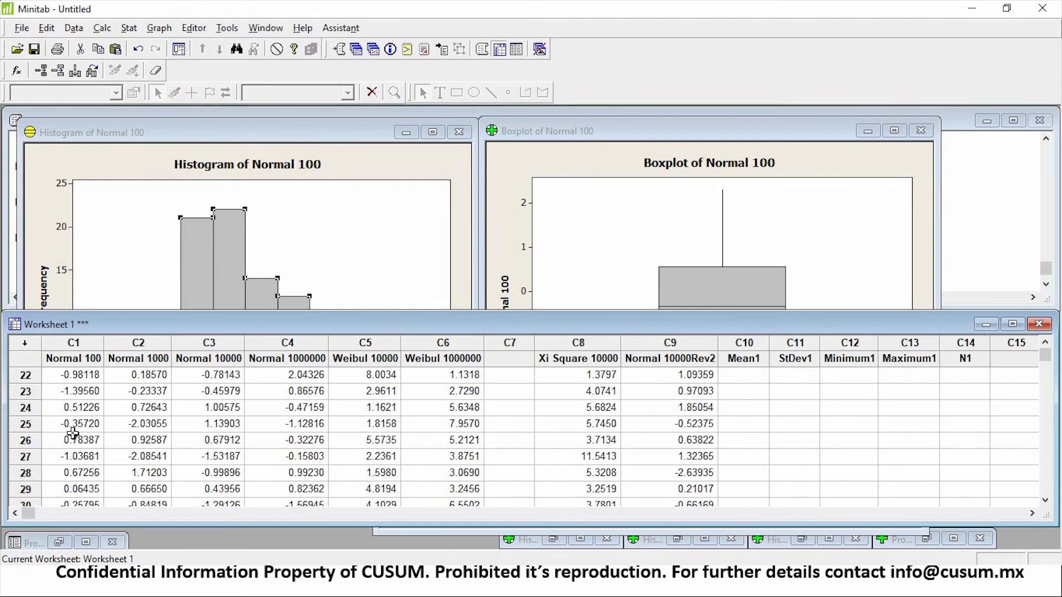
{"action": "scroll", "coordinate": [76, 432], "scroll_direction": "down", "scroll_amount": 16}
{"action": "scroll", "coordinate": [76, 431], "scroll_direction": "up", "scroll_amount": 20}
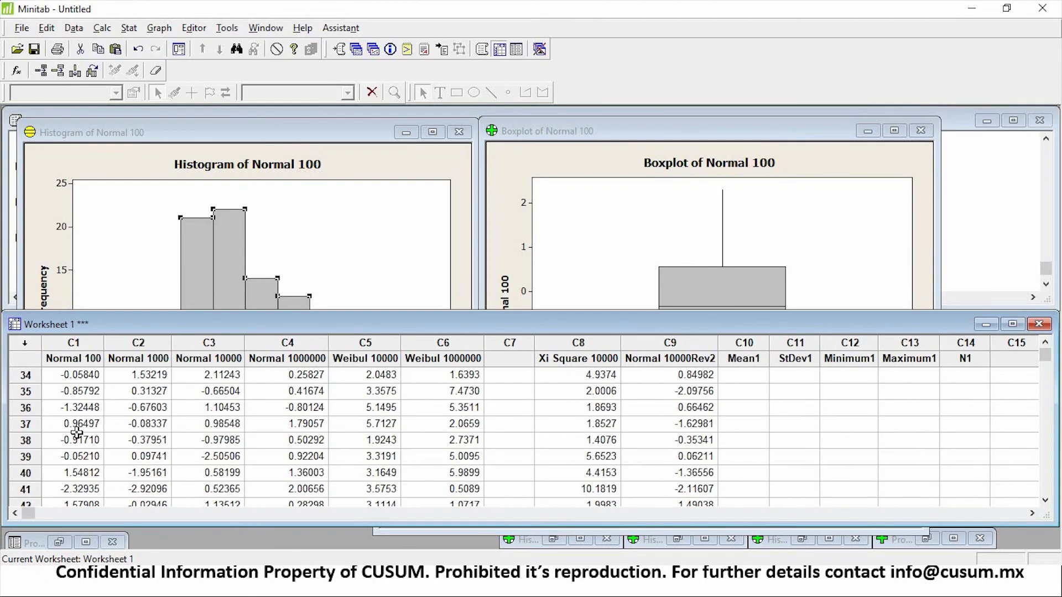
{"action": "left_click", "coordinate": [499, 187]}
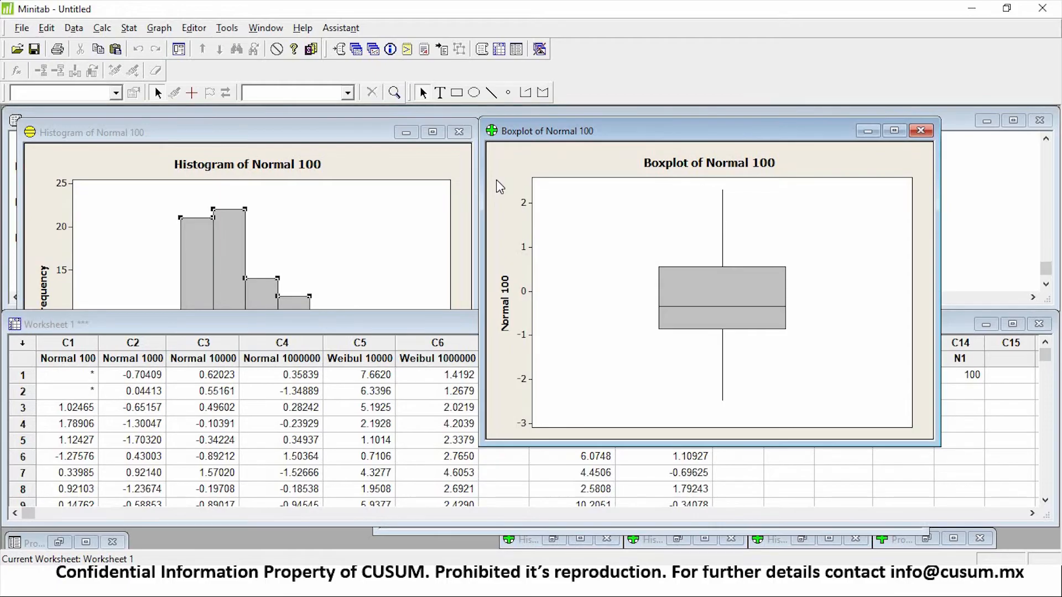
- Name the empty worksheet column C16 Salary
{"action": "left_click", "coordinate": [915, 457]}
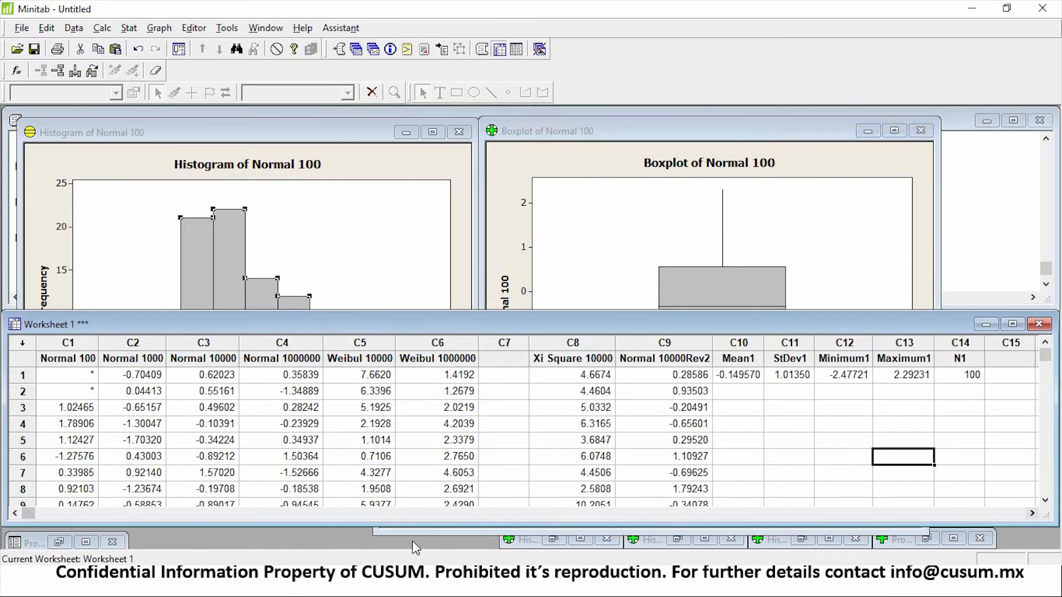
{"action": "left_click_drag", "start_coordinate": [27, 513], "coordinate": [1, 513]}
{"action": "left_click_drag", "start_coordinate": [1030, 512], "coordinate": [1030, 512]}
{"action": "key", "text": "Left"}
{"action": "key", "text": "Left"}
{"action": "key", "text": "Up"}
{"action": "key", "text": "Left"}
{"action": "key", "text": "Up"}
{"action": "key", "text": "Up"}
{"action": "key", "text": "Left"}
{"action": "key", "text": "Left"}
{"action": "key", "text": "Up"}
{"action": "key", "text": "Left"}
{"action": "key", "text": "Up"}
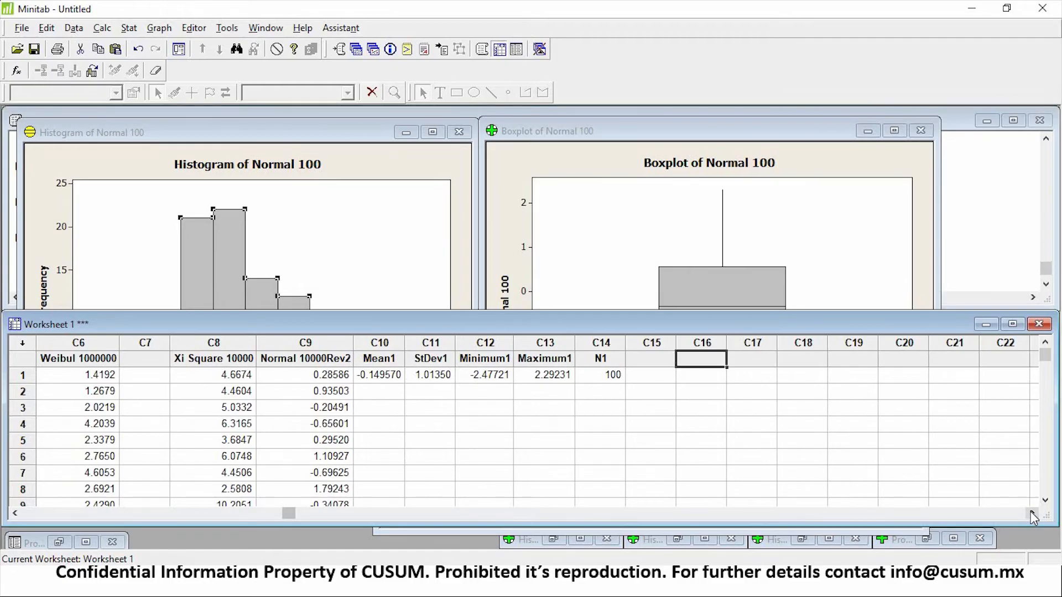
{"action": "type", "text": "Sal"}
{"action": "key", "text": "BackSpace"}
{"action": "key", "text": "BackSpace"}
{"action": "type", "text": "al"}
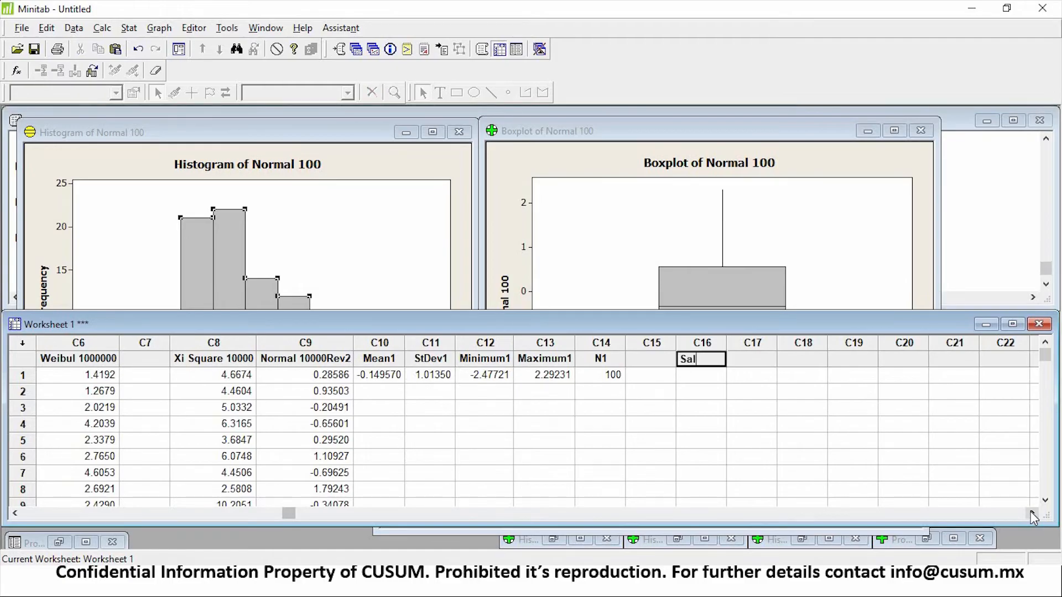
{"action": "type", "text": "ary"}
{"action": "key", "text": "Return"}
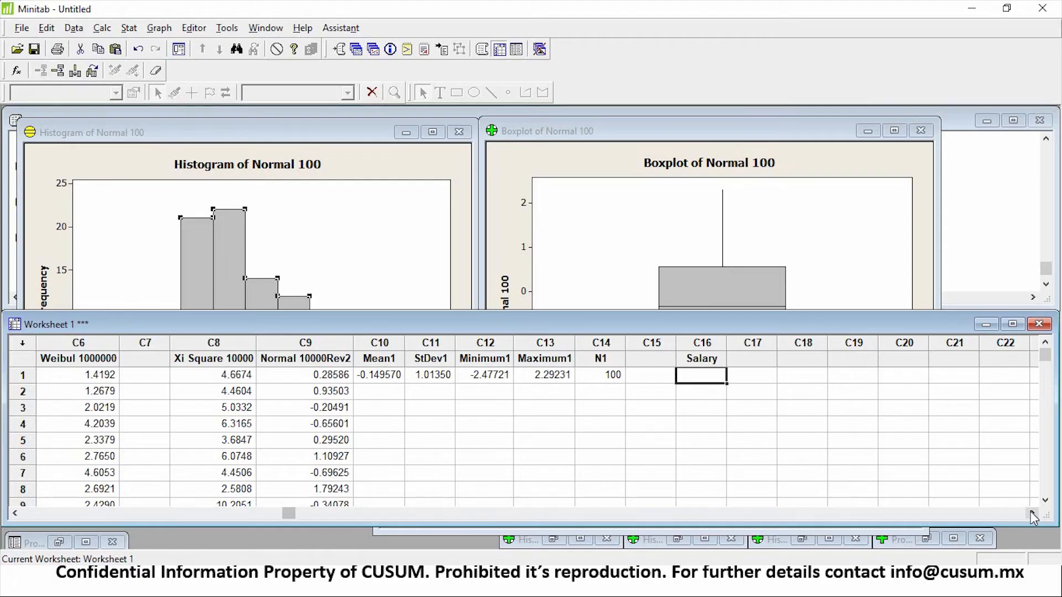
- Enter 20000, 50000, 60000 and 75000 in rows 1 to 4 of the Salary column
{"action": "type", "text": "20000"}
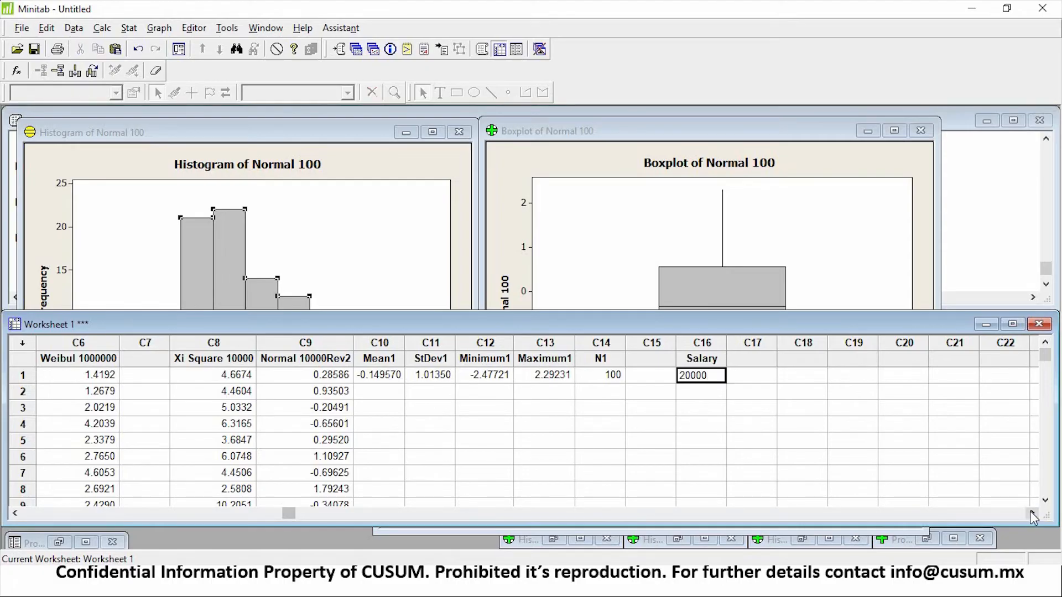
{"action": "key", "text": "Return"}
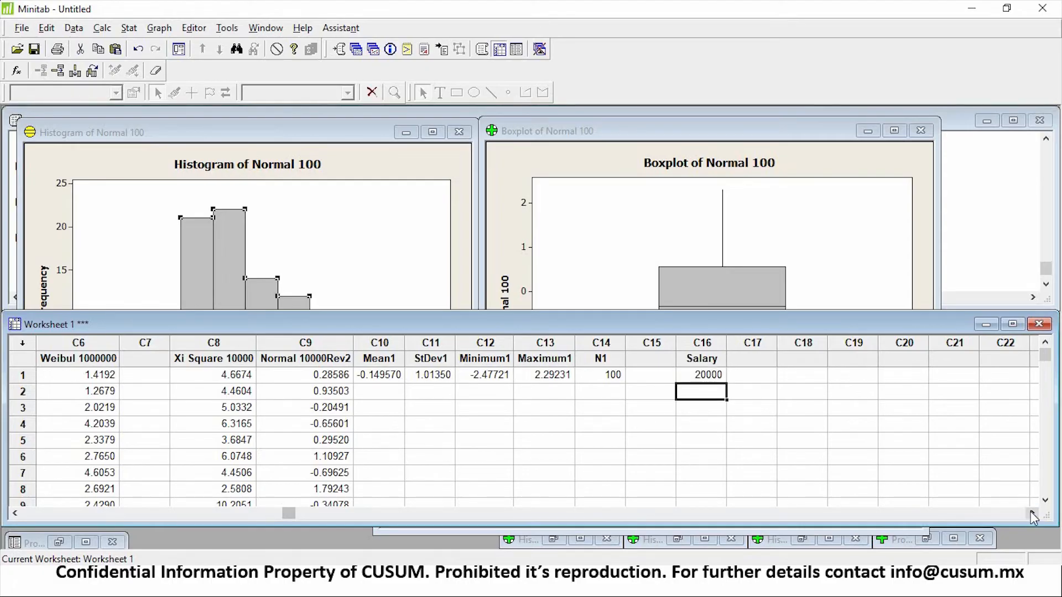
{"action": "type", "text": "50000"}
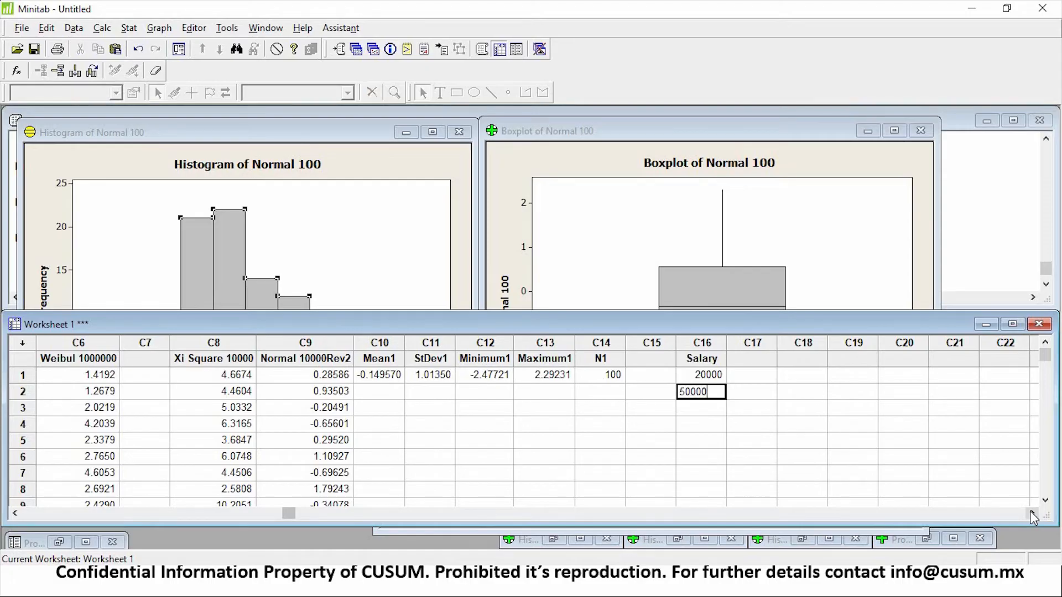
{"action": "key", "text": "Return"}
{"action": "type", "text": "60000"}
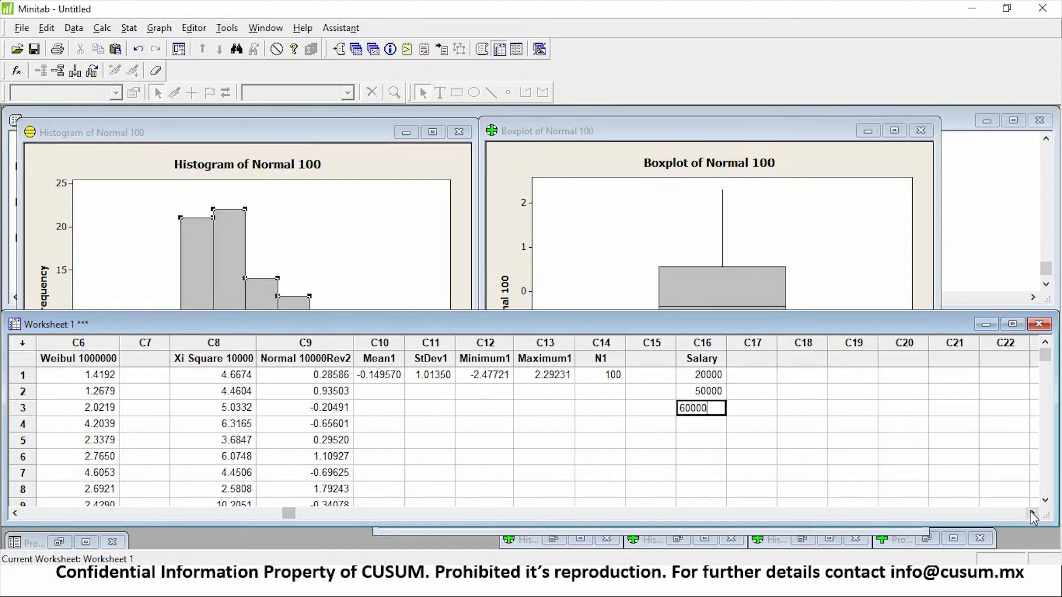
{"action": "key", "text": "Return"}
{"action": "type", "text": "75000"}
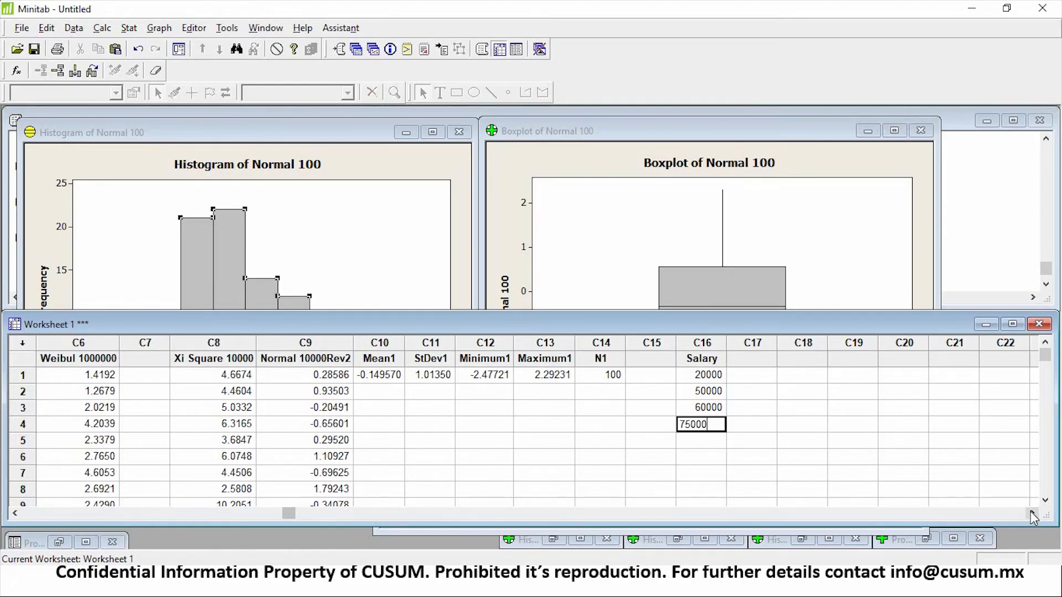
{"action": "key", "text": "Return"}
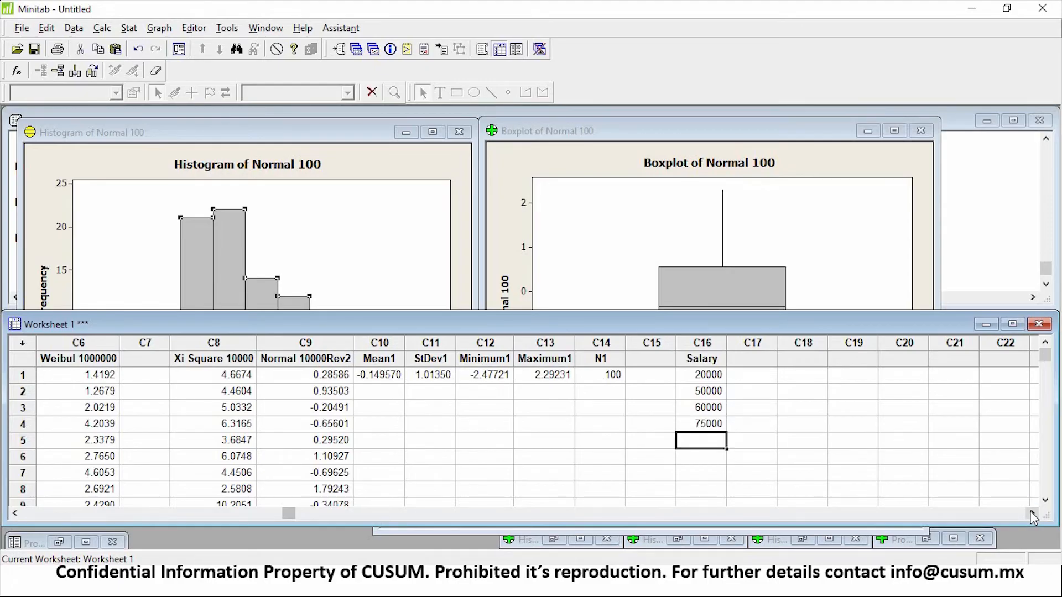
- Enter 40000, 50000 and 80000 in rows 5 to 7 of the Salary column
{"action": "type", "text": "40000"}
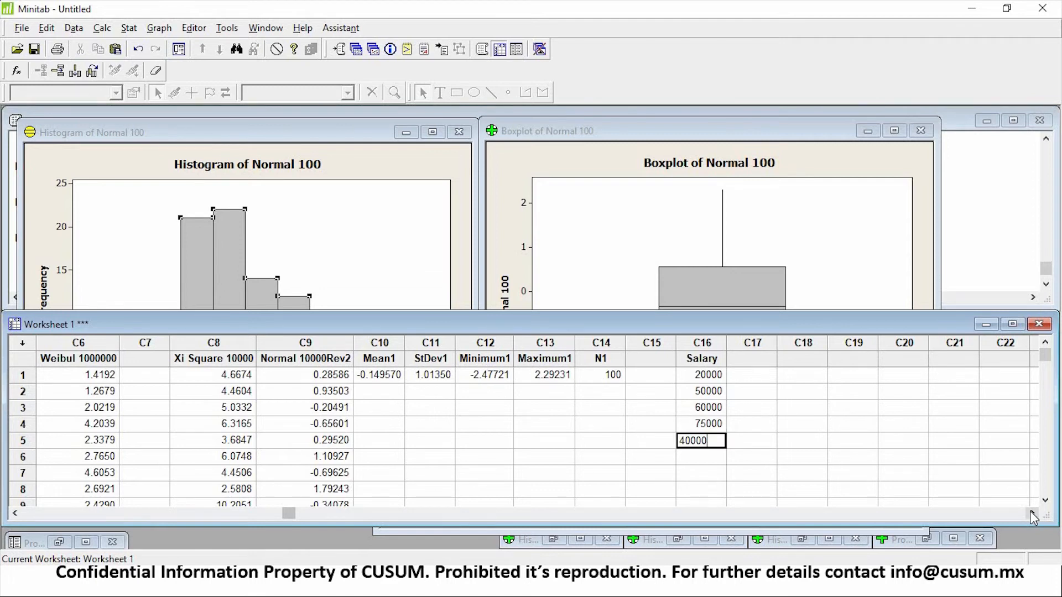
{"action": "key", "text": "Return"}
{"action": "type", "text": "50000"}
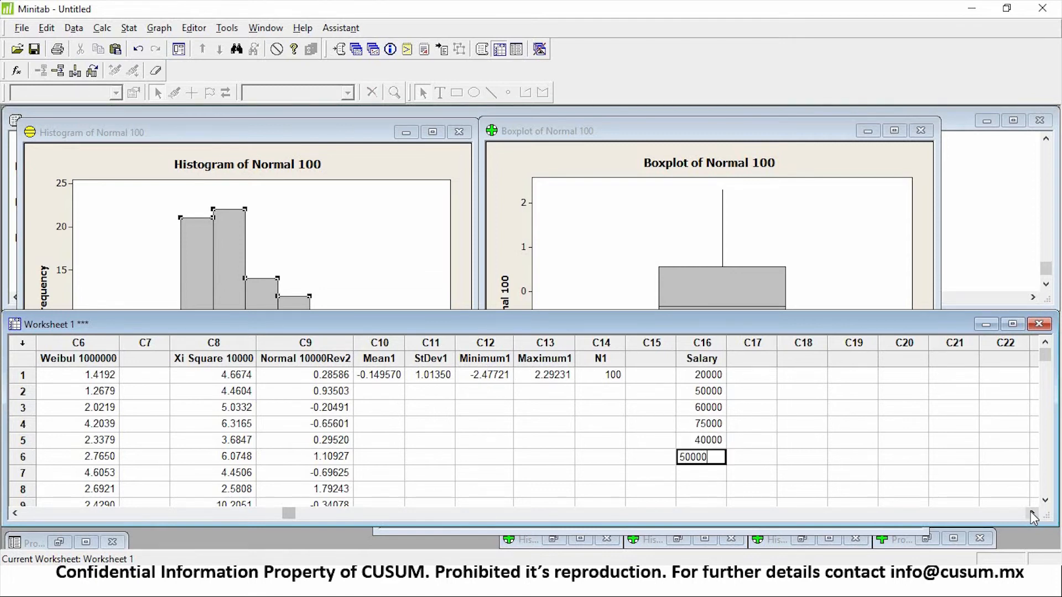
{"action": "key", "text": "Return"}
{"action": "type", "text": "80000"}
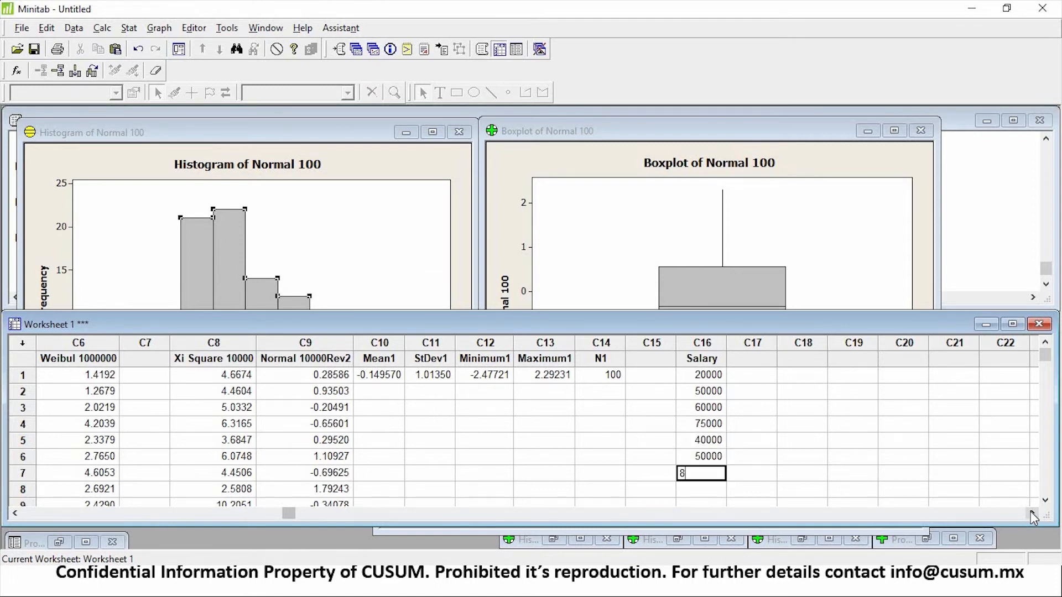
{"action": "key", "text": "Return"}
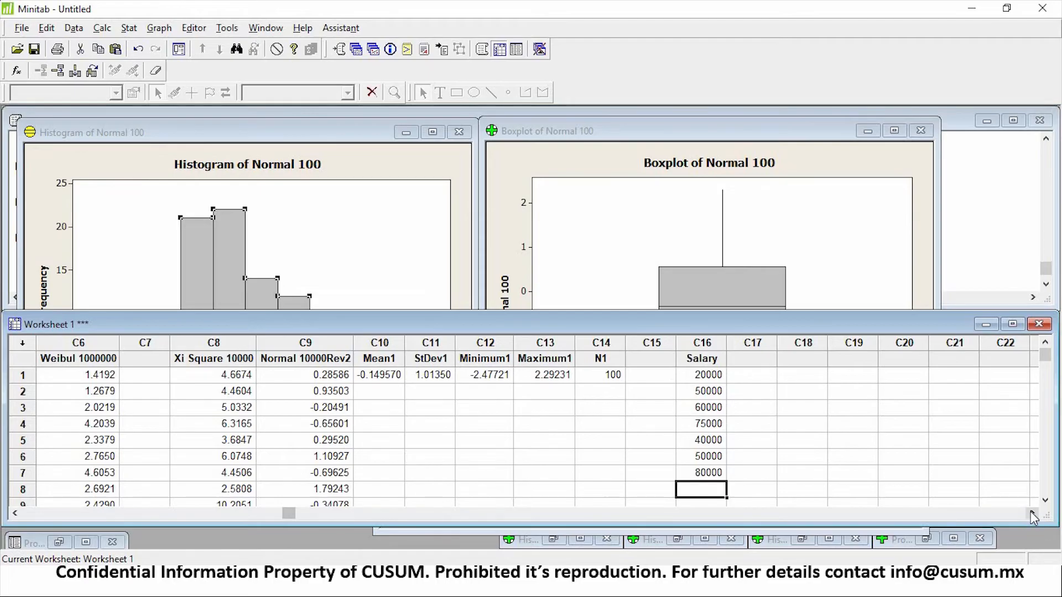
- Highlight the Salary values in rows 1 to 7 to examine the typical salary range
{"action": "key", "text": "Up"}
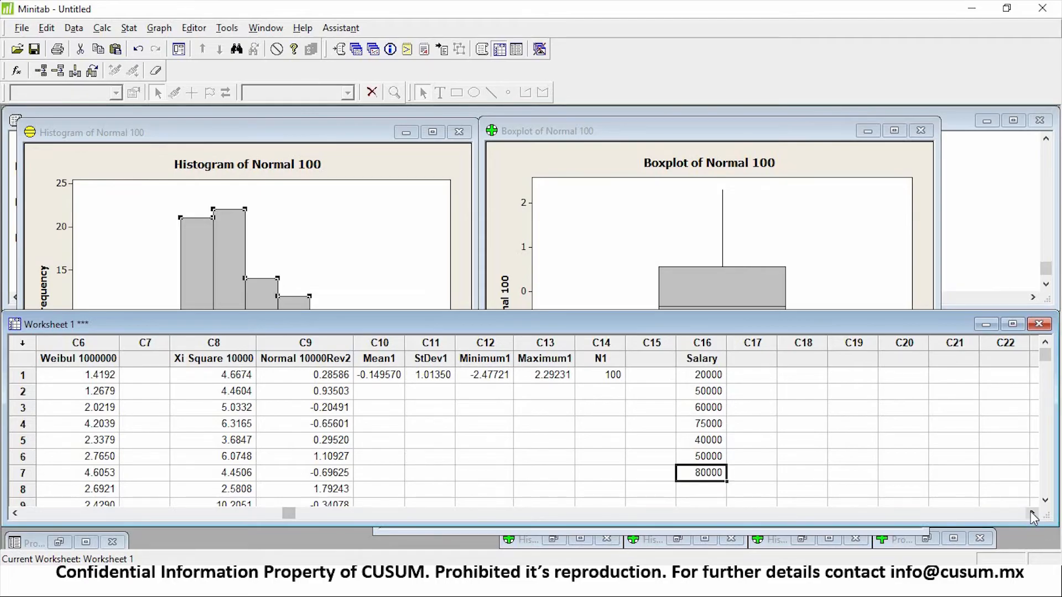
{"action": "key", "text": "shift+Up"}
{"action": "key", "text": "shift+Up"}
{"action": "key", "text": "shift+Up"}
{"action": "key", "text": "shift+Up"}
{"action": "key", "text": "shift+Up"}
{"action": "key", "text": "shift+Up"}
{"action": "key", "text": "shift+Down"}
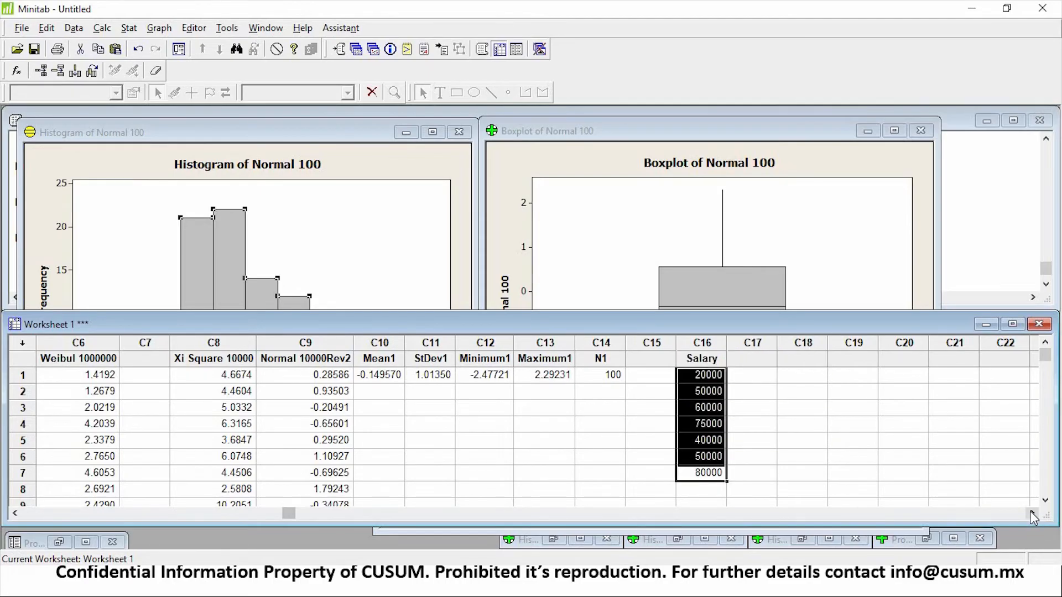
{"action": "key", "text": "Down"}
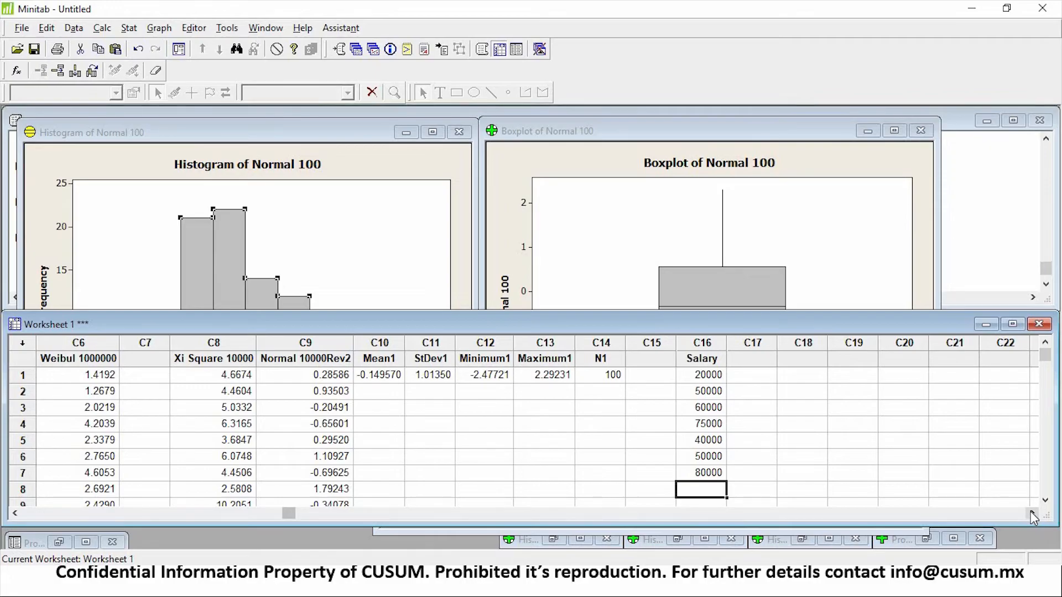
- Enter the extreme salaries 1000000 and 1500000 in rows 8 and 9, and return to the Salary column heading
{"action": "type", "text": "1000"}
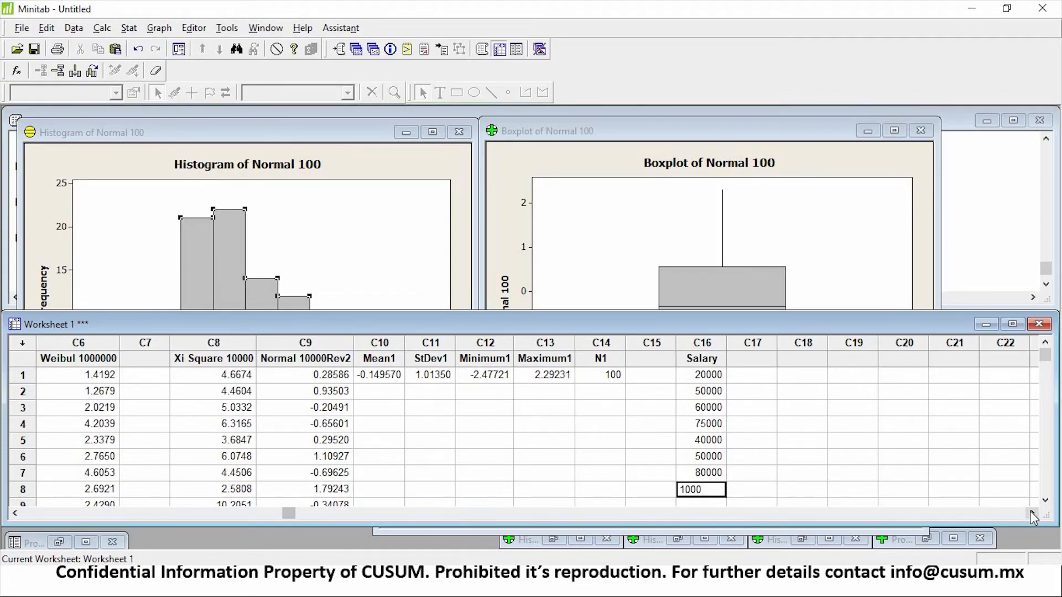
{"action": "type", "text": "0000"}
{"action": "key", "text": "Return"}
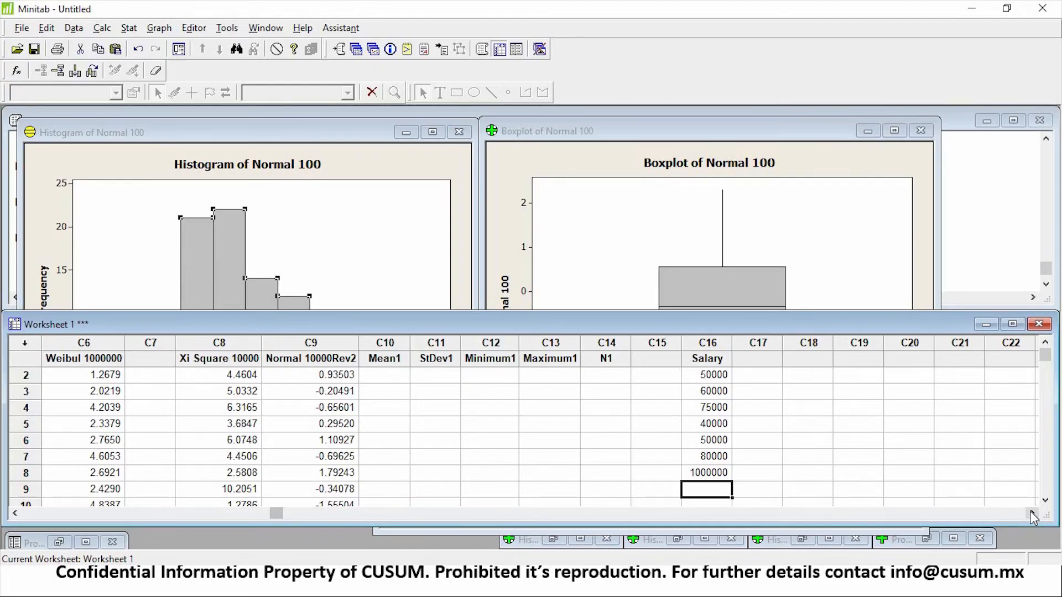
{"action": "type", "text": "15"}
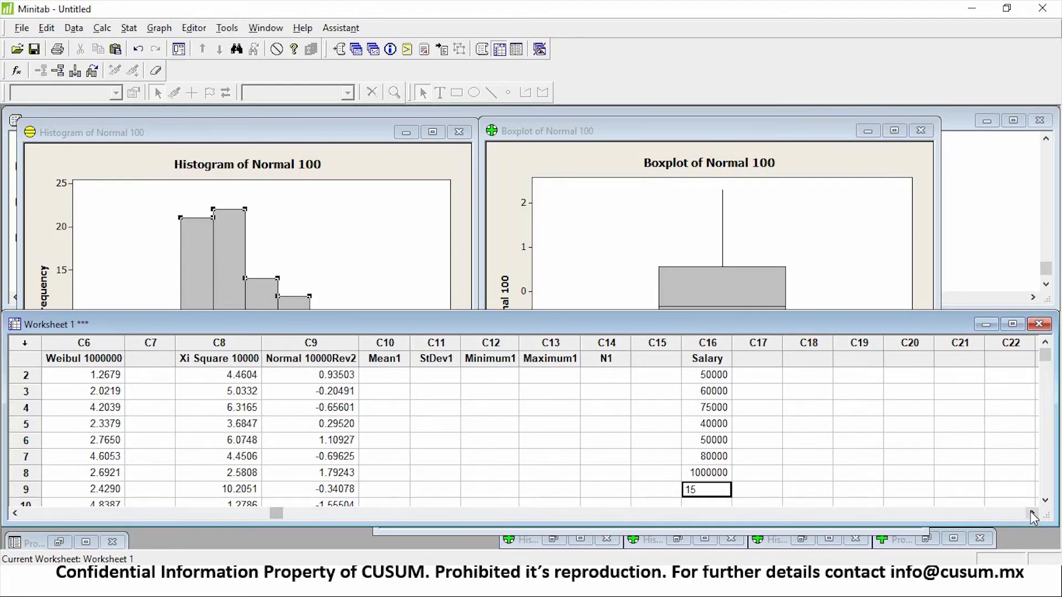
{"action": "type", "text": "00000"}
{"action": "key", "text": "Return"}
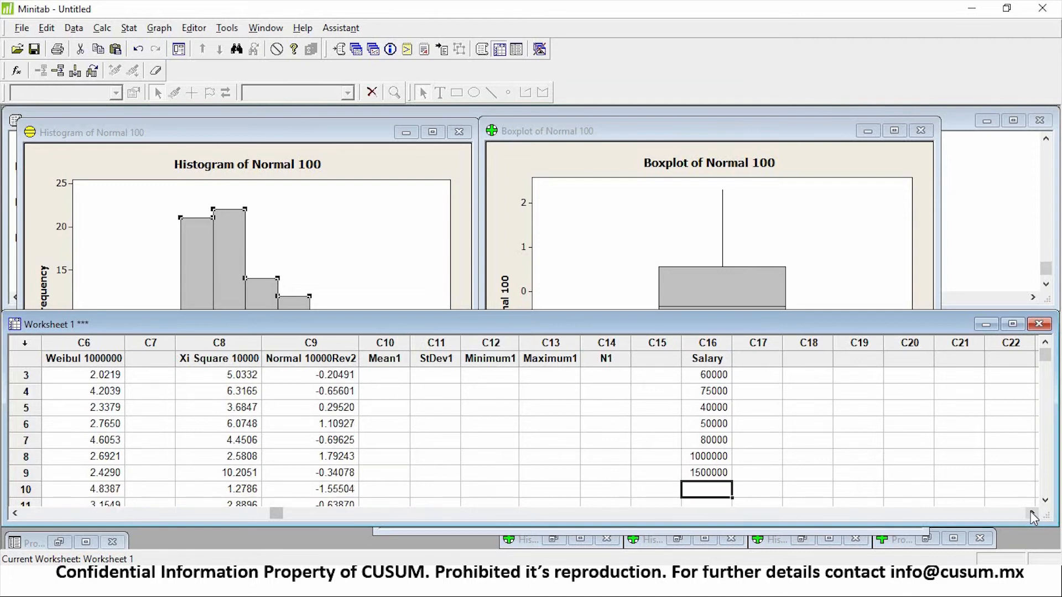
{"action": "key", "text": "Up"}
{"action": "key", "text": "Up"}
{"action": "key", "text": "Up"}
{"action": "key", "text": "Up"}
{"action": "key", "text": "Up"}
{"action": "key", "text": "Up"}
{"action": "key", "text": "Up"}
{"action": "key", "text": "Up"}
{"action": "key", "text": "Up"}
{"action": "key", "text": "Up"}
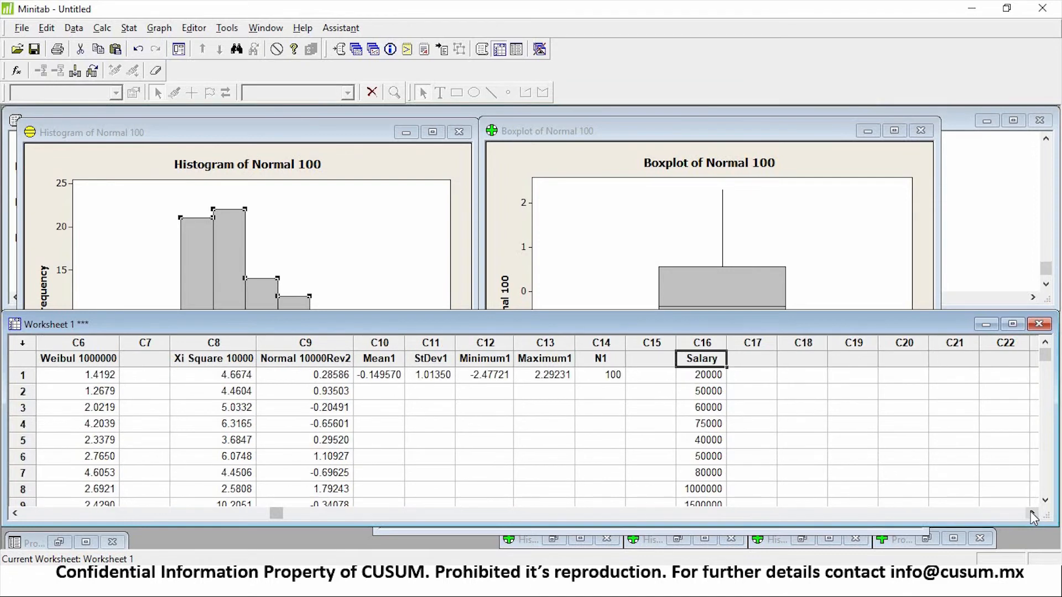
- Start Display Descriptive Statistics with Salary as the variable in place of Normal 100
{"action": "left_click", "coordinate": [129, 28]}
{"action": "mouse_move", "coordinate": [166, 45]}
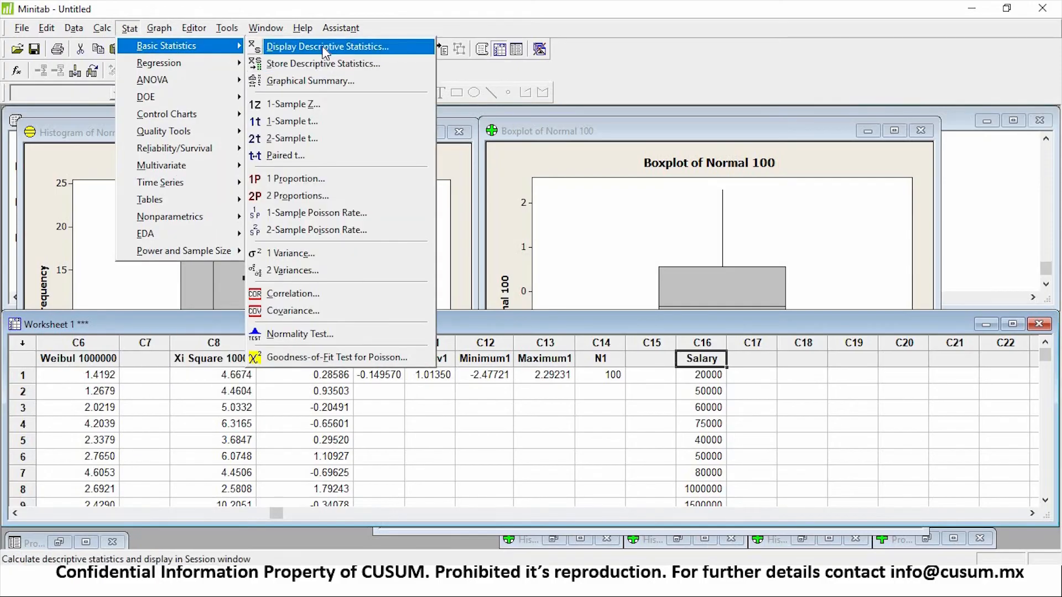
{"action": "left_click", "coordinate": [325, 49]}
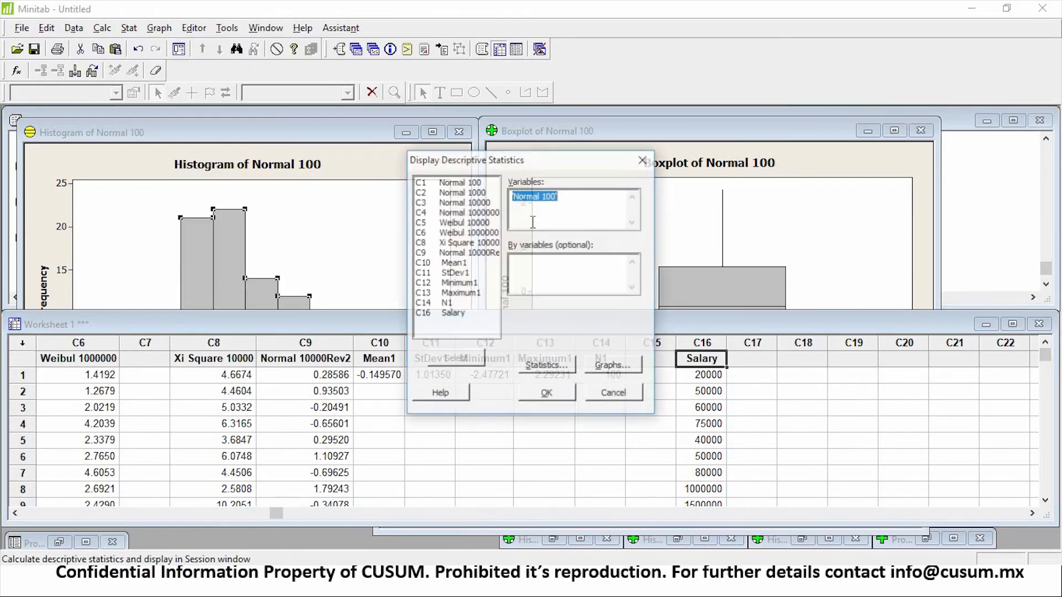
{"action": "double_click", "coordinate": [453, 313]}
- Exclude standard deviation, minimum and maximum, keeping mean and N total, and generate the Salary statistics
{"action": "left_click", "coordinate": [556, 367]}
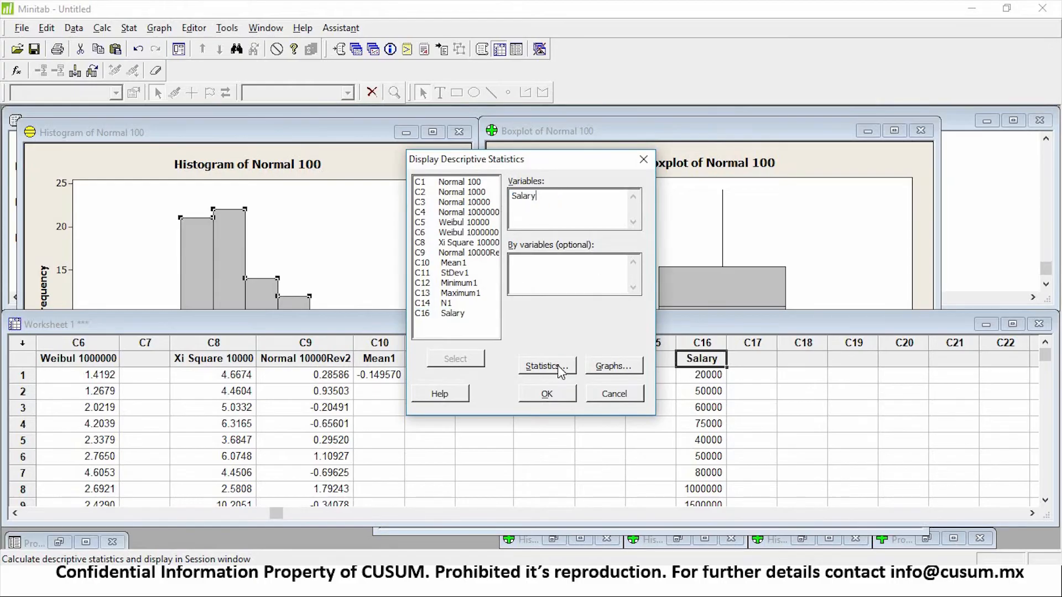
{"action": "left_click", "coordinate": [410, 237]}
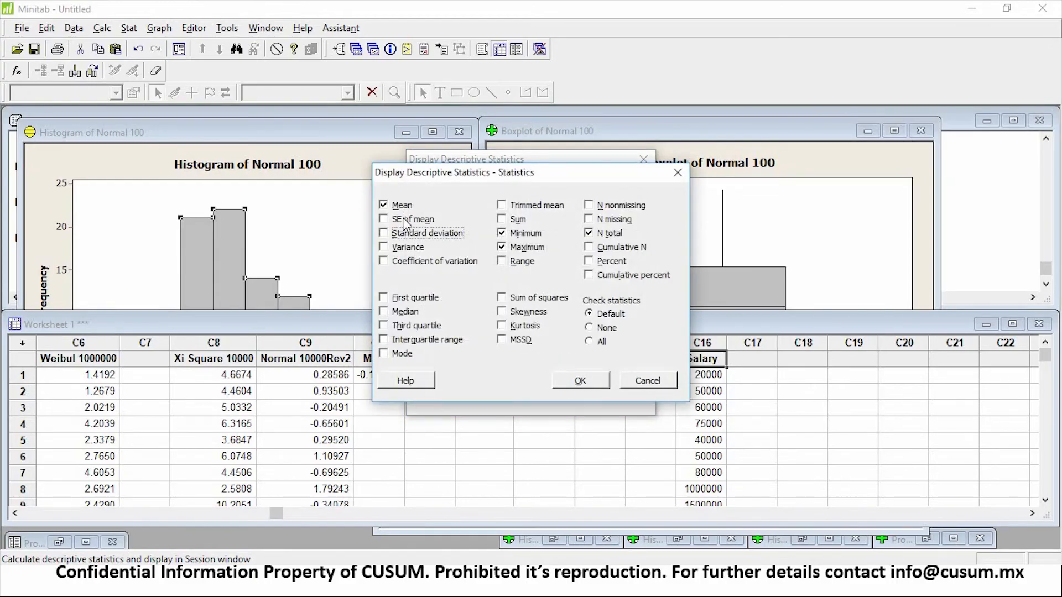
{"action": "left_click", "coordinate": [568, 243]}
{"action": "left_click", "coordinate": [535, 234]}
{"action": "left_click", "coordinate": [588, 381]}
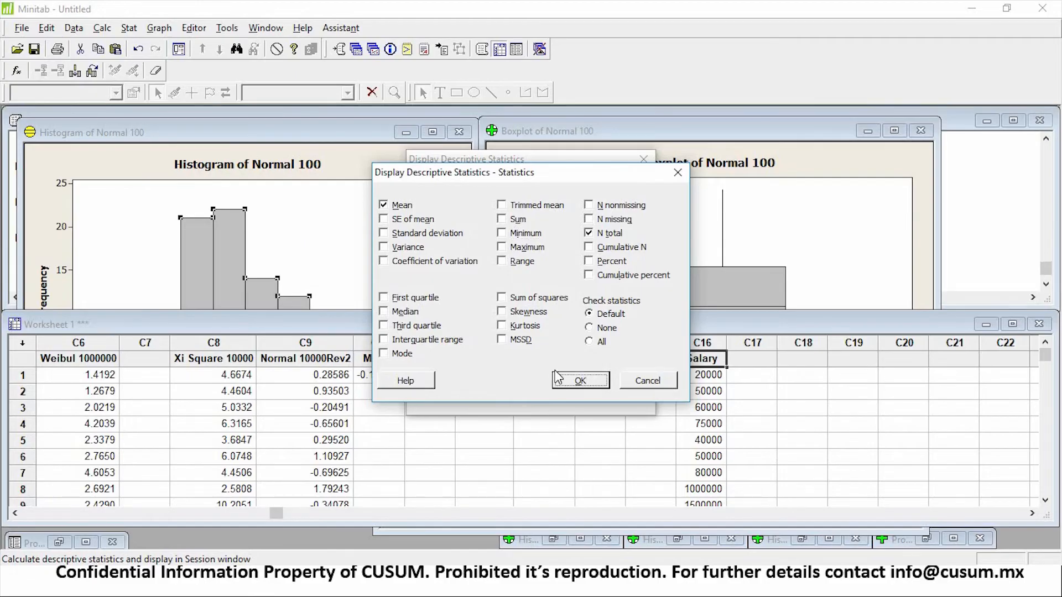
{"action": "left_click", "coordinate": [551, 392]}
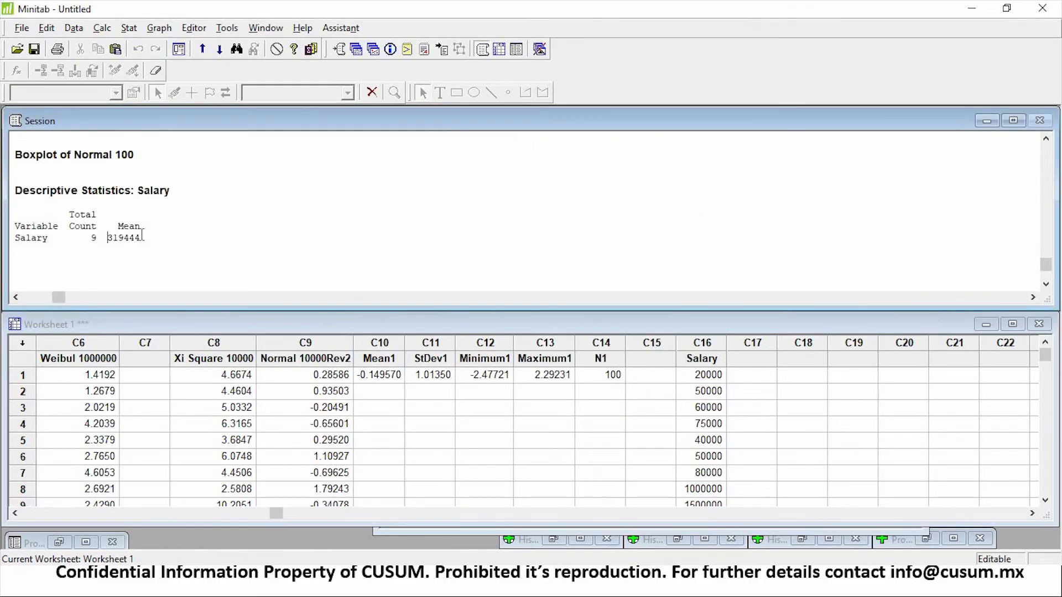
- Highlight the mean and the total count in the Salary descriptive statistics output to examine them
{"action": "left_click_drag", "start_coordinate": [108, 239], "coordinate": [142, 240]}
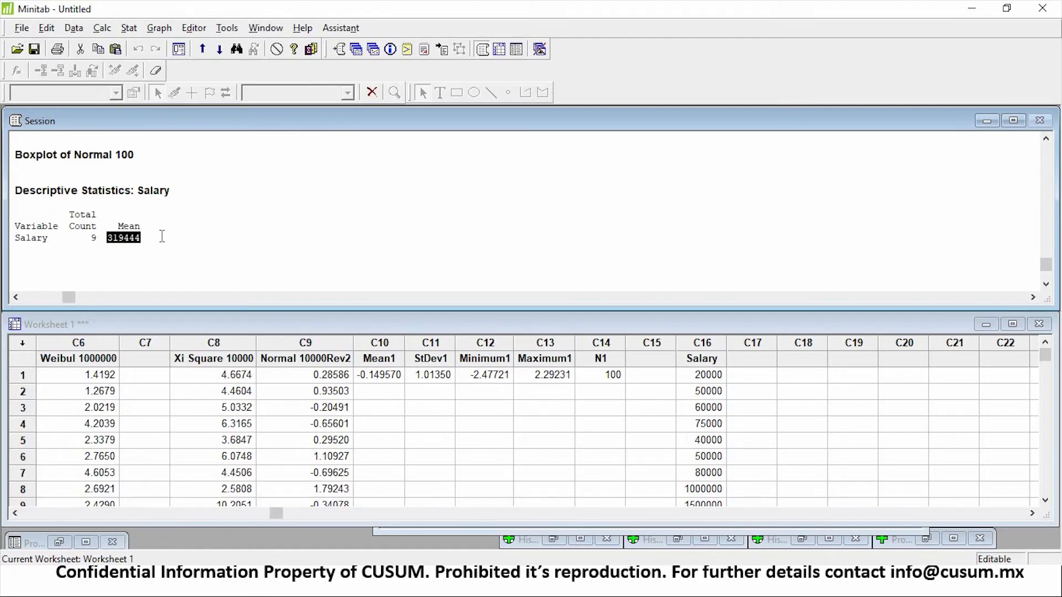
{"action": "left_click", "coordinate": [152, 235]}
{"action": "left_click_drag", "start_coordinate": [86, 239], "coordinate": [96, 239]}
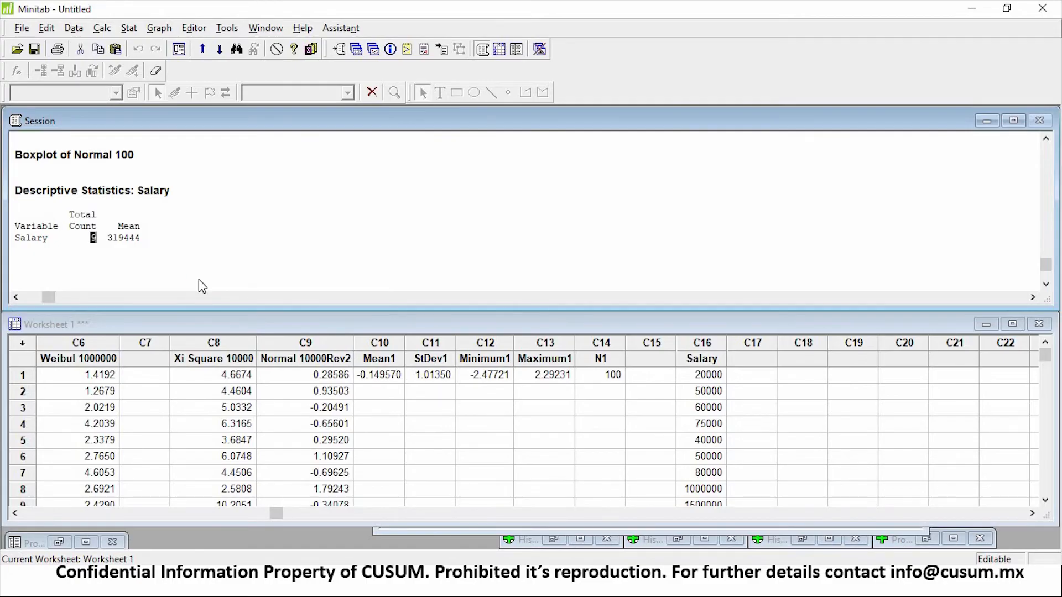
- Regenerate the descriptive statistics for Salary with standard deviation added to the mean and N total
{"action": "key", "text": "ctrl+e"}
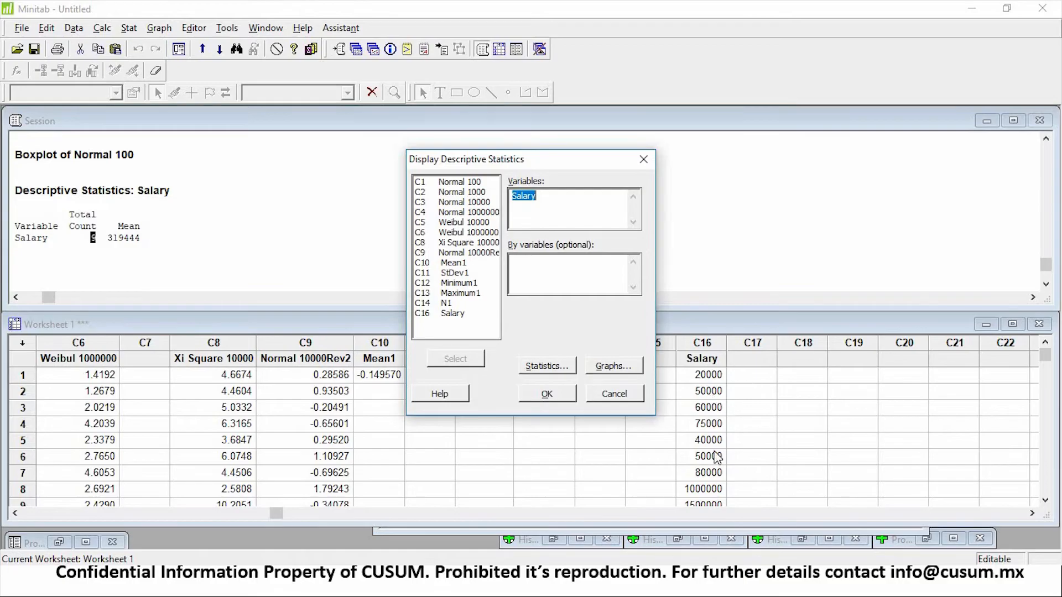
{"action": "left_click", "coordinate": [548, 366]}
{"action": "left_click", "coordinate": [427, 232]}
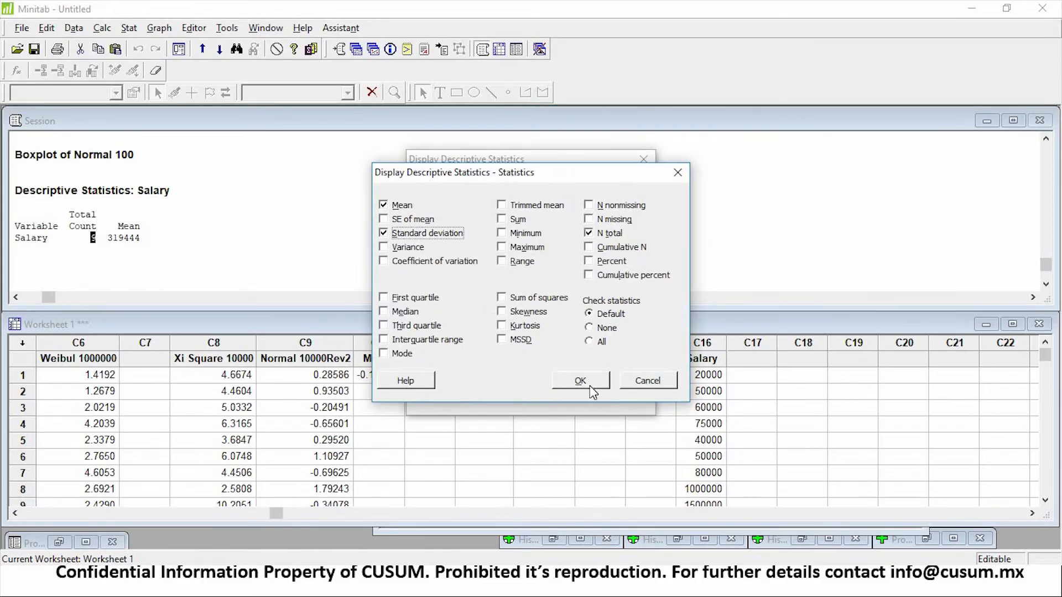
{"action": "left_click", "coordinate": [588, 387]}
{"action": "left_click", "coordinate": [547, 393]}
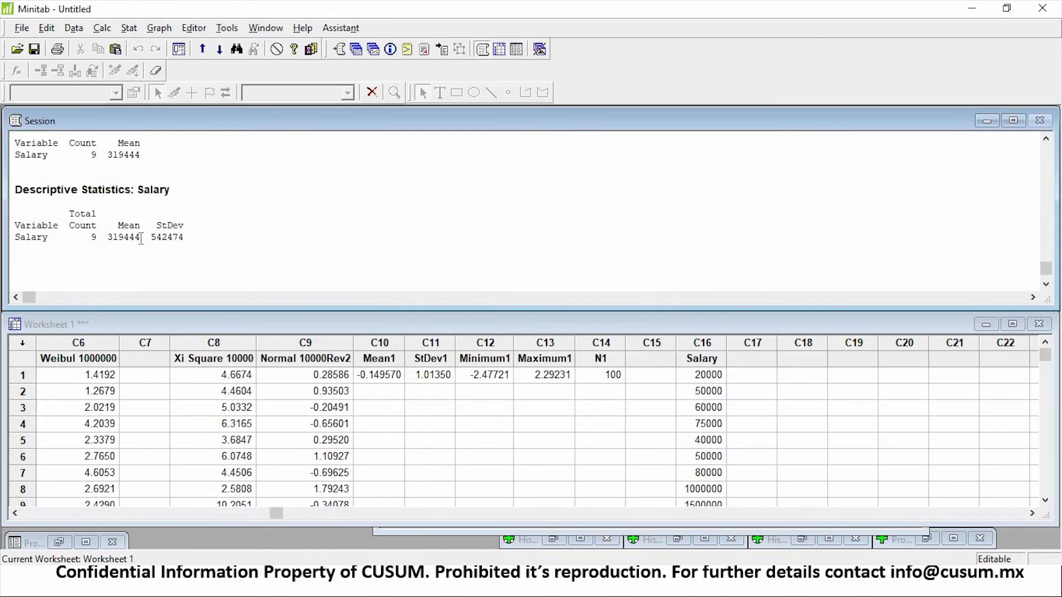
- Highlight the Salary column, then its mean and standard deviation in the statistics output, to examine them
{"action": "left_click", "coordinate": [700, 357]}
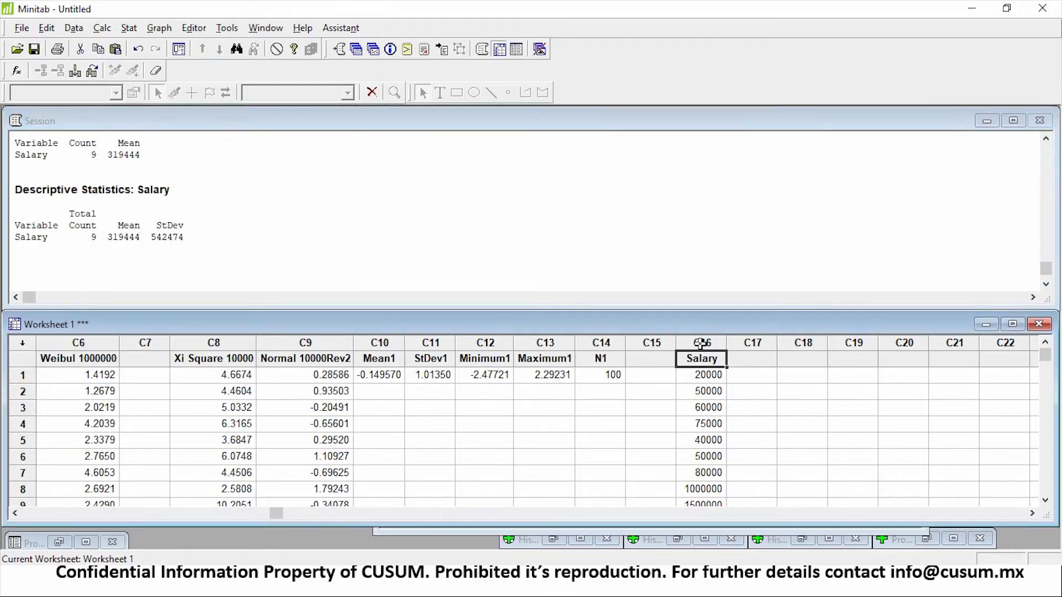
{"action": "left_click", "coordinate": [701, 343]}
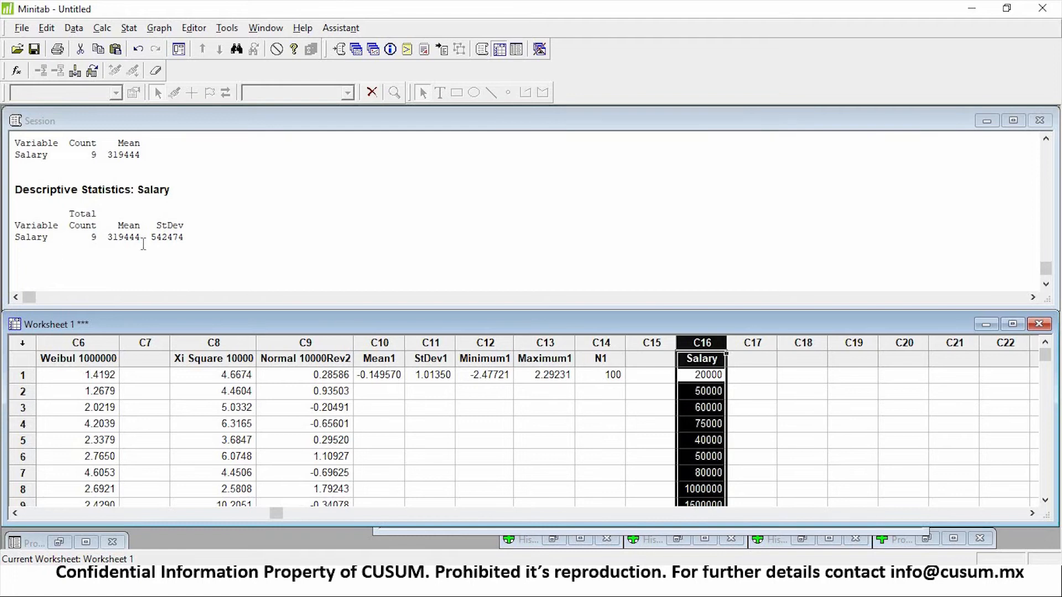
{"action": "left_click_drag", "start_coordinate": [107, 237], "coordinate": [145, 242]}
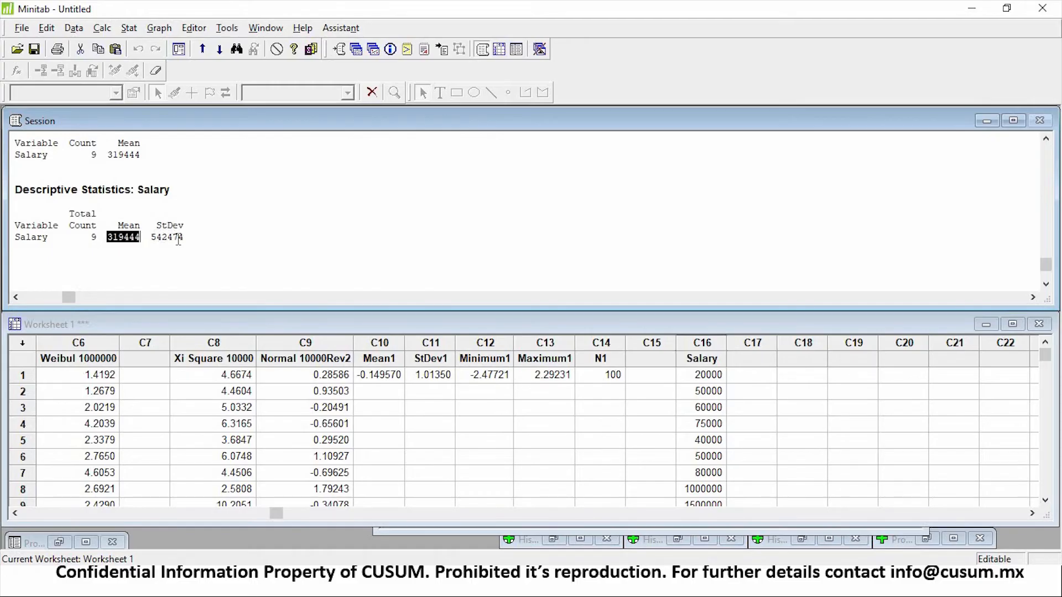
{"action": "left_click_drag", "start_coordinate": [145, 239], "coordinate": [171, 243]}
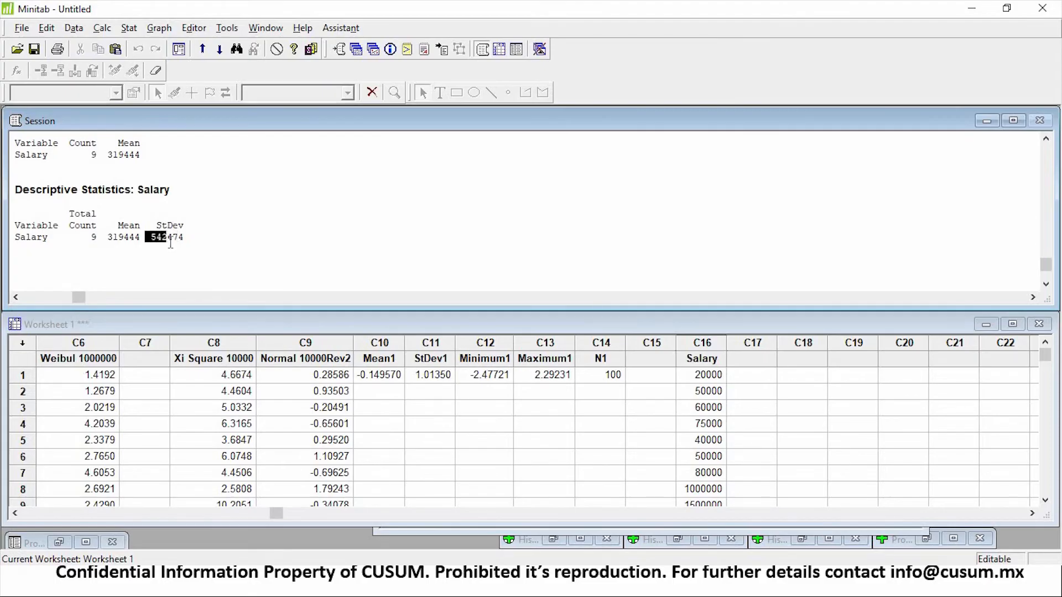
{"action": "double_click", "coordinate": [171, 243]}
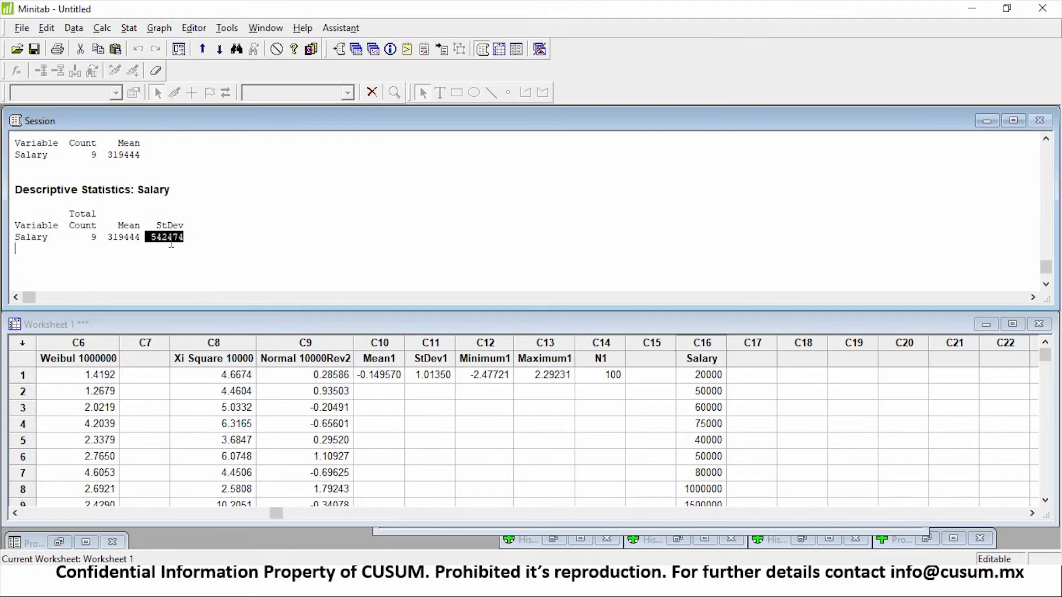
{"action": "double_click", "coordinate": [168, 238]}
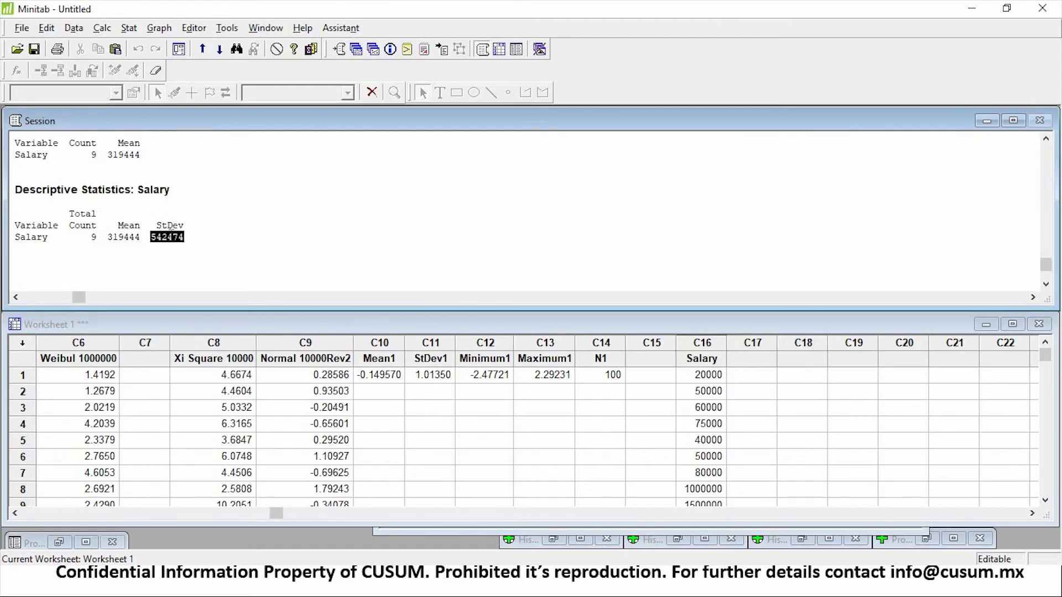
{"action": "left_click", "coordinate": [168, 237]}
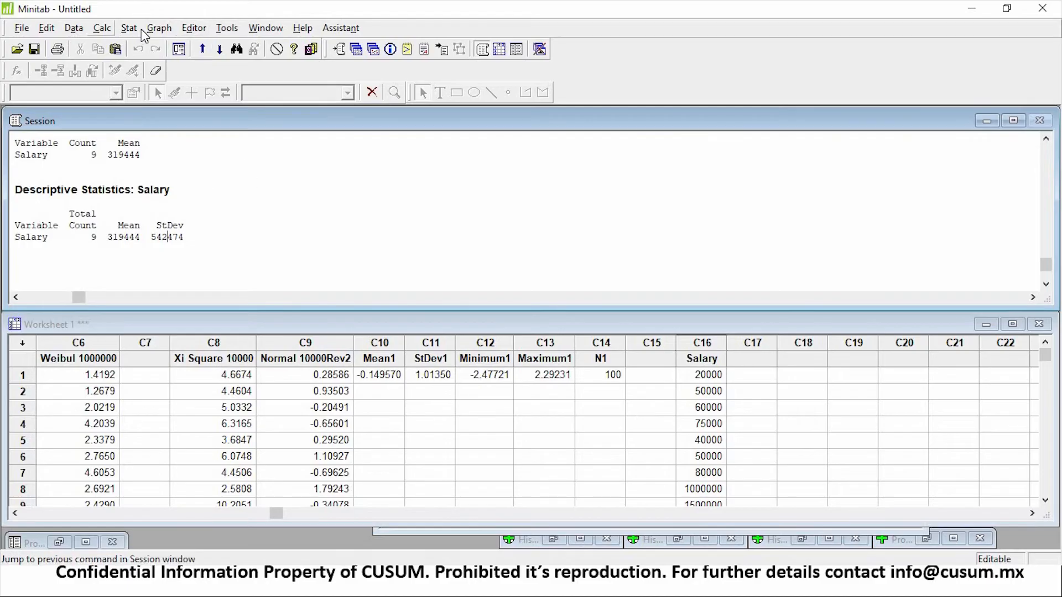
- Create a simple one-Y boxplot of Salary and move its window clear of the Salary column
{"action": "left_click", "coordinate": [159, 29]}
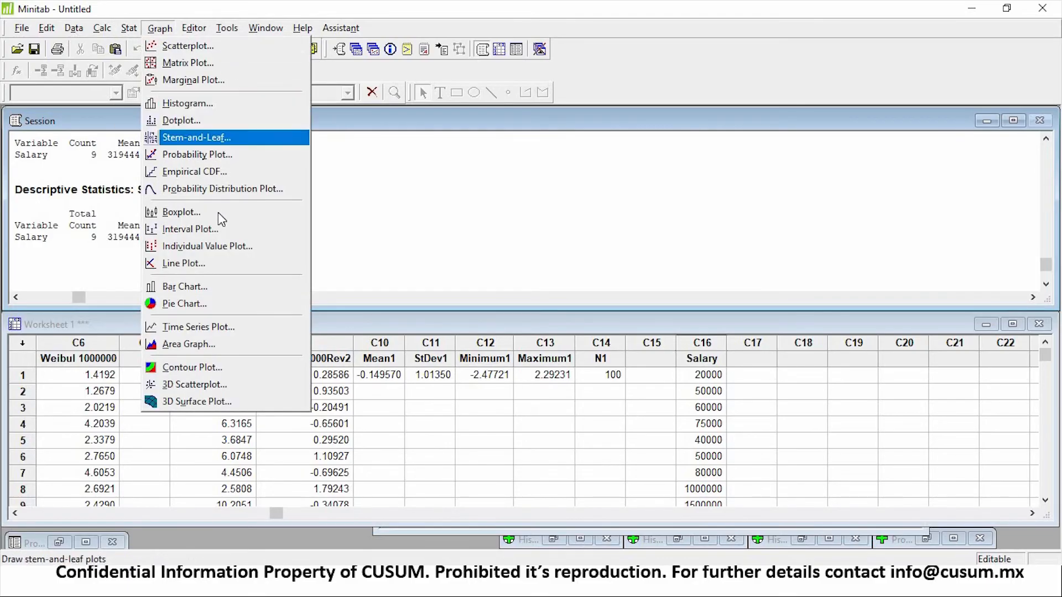
{"action": "key", "text": "Return"}
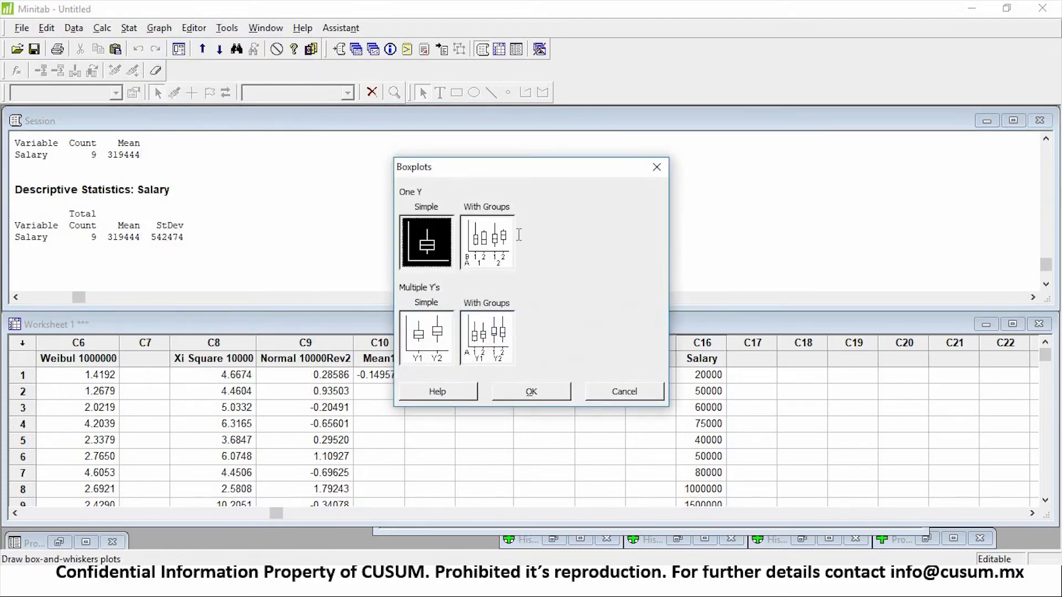
{"action": "key", "text": "Return"}
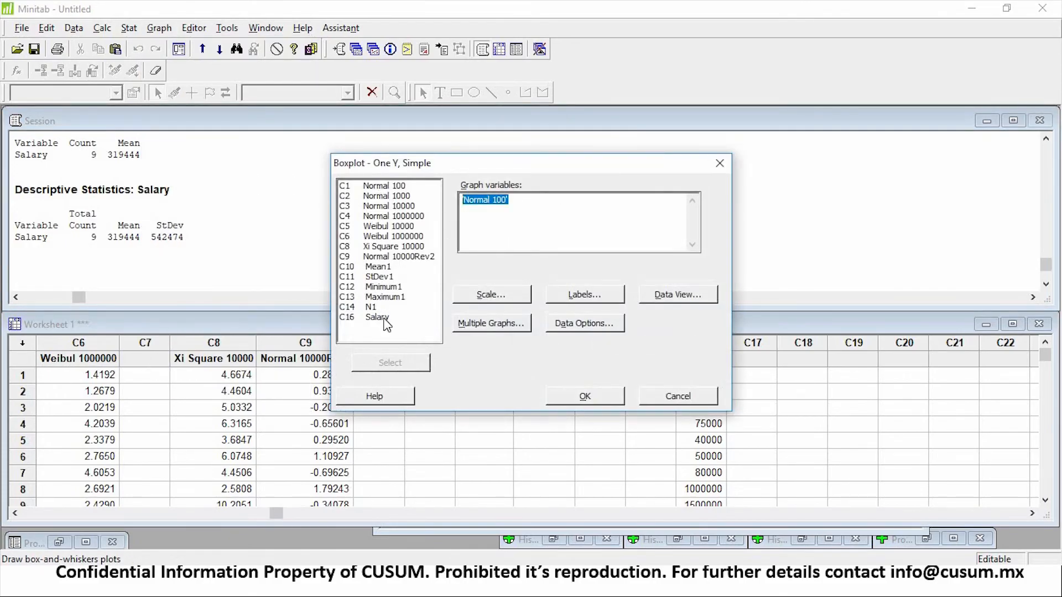
{"action": "double_click", "coordinate": [382, 317]}
{"action": "left_click", "coordinate": [585, 396]}
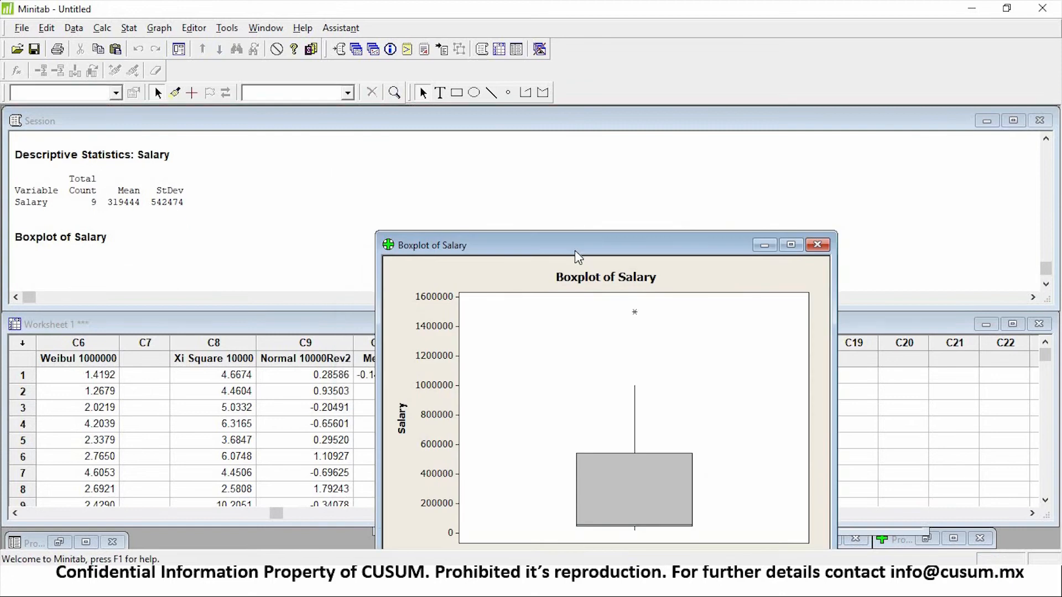
{"action": "left_click_drag", "start_coordinate": [575, 252], "coordinate": [362, 173]}
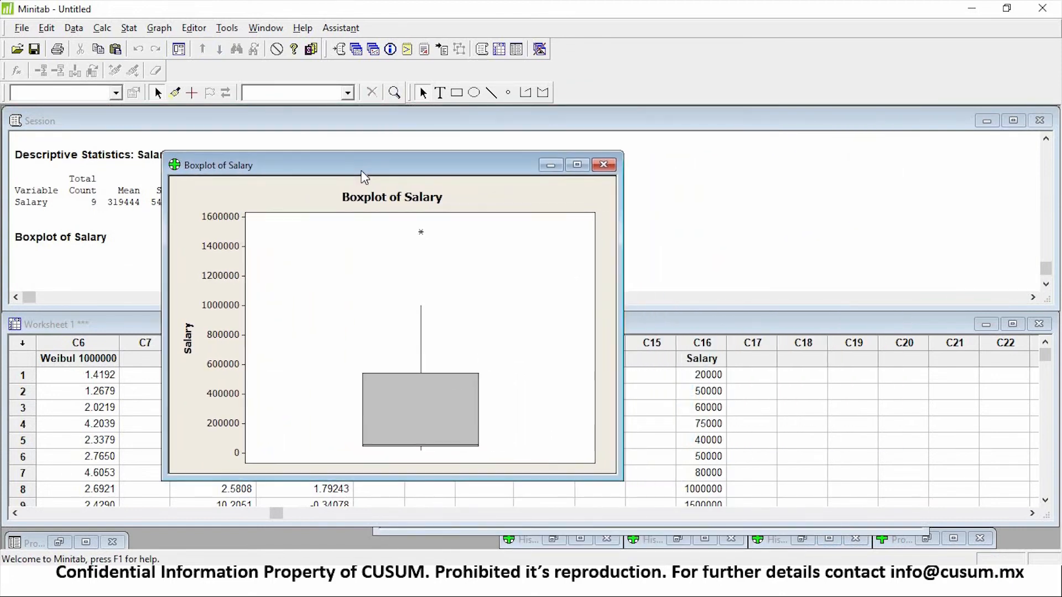
- Identify the outlier on the Salary boxplot, delete the 1500000 salary in row 9, and update the graph
{"action": "left_click", "coordinate": [420, 233]}
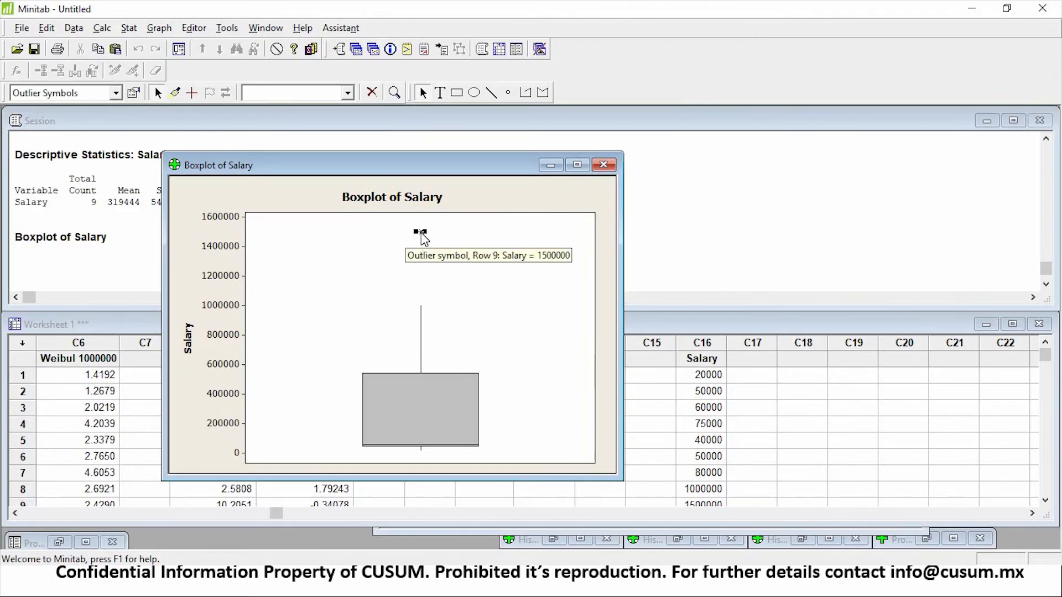
{"action": "left_click", "coordinate": [730, 440]}
{"action": "scroll", "coordinate": [719, 437], "scroll_direction": "down", "scroll_amount": 2}
{"action": "left_click", "coordinate": [697, 410]}
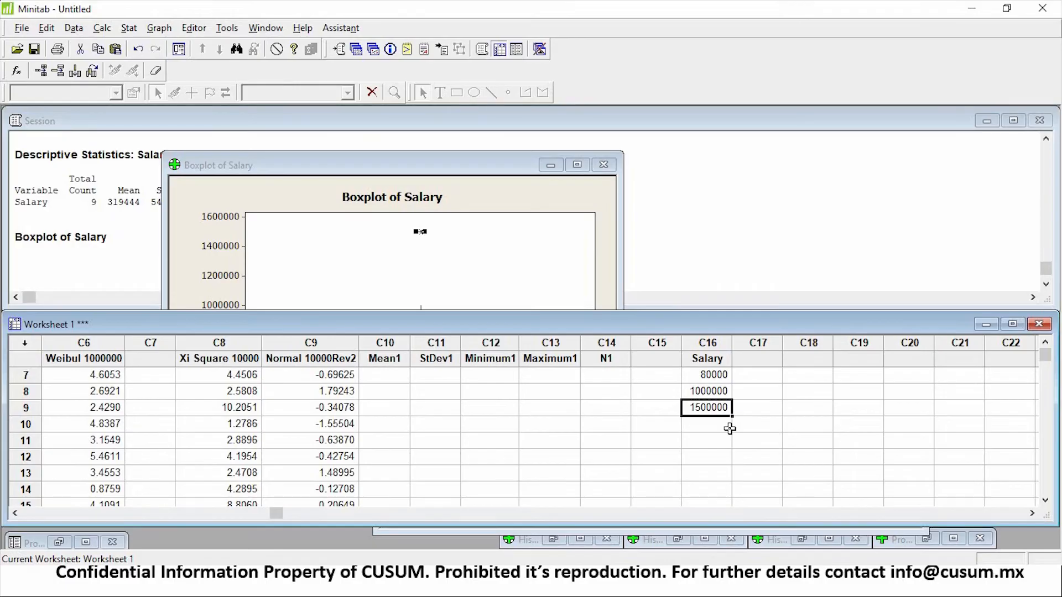
{"action": "key", "text": "Delete"}
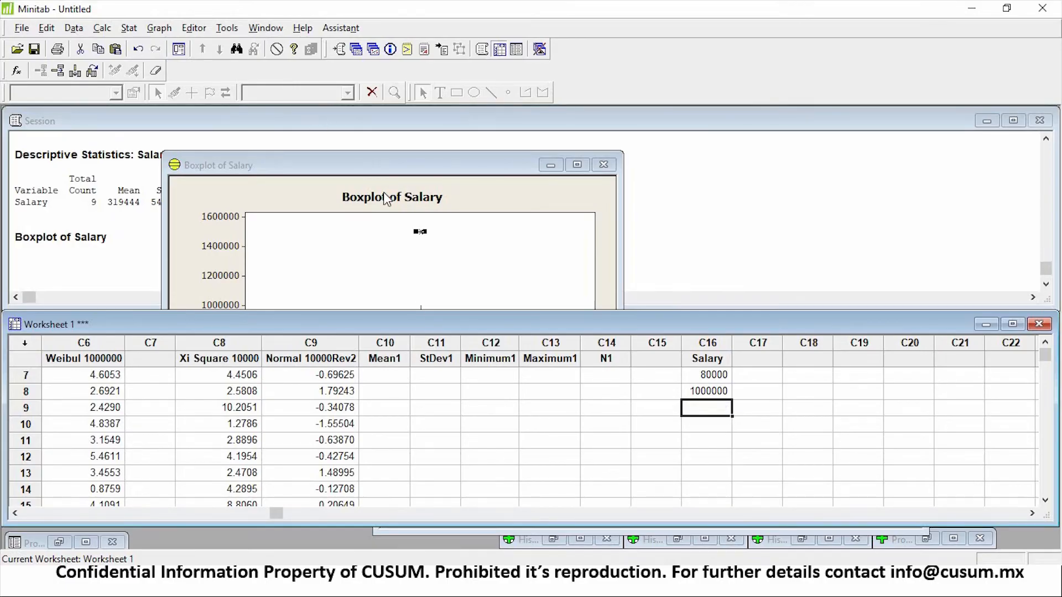
{"action": "left_click", "coordinate": [281, 199]}
{"action": "right_click", "coordinate": [282, 200]}
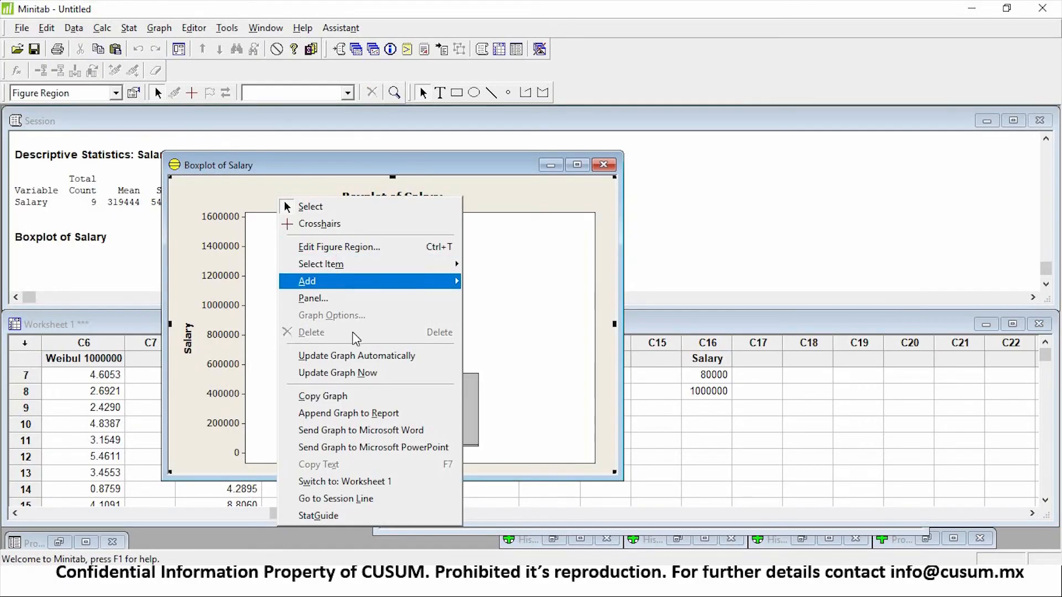
{"action": "left_click", "coordinate": [364, 374]}
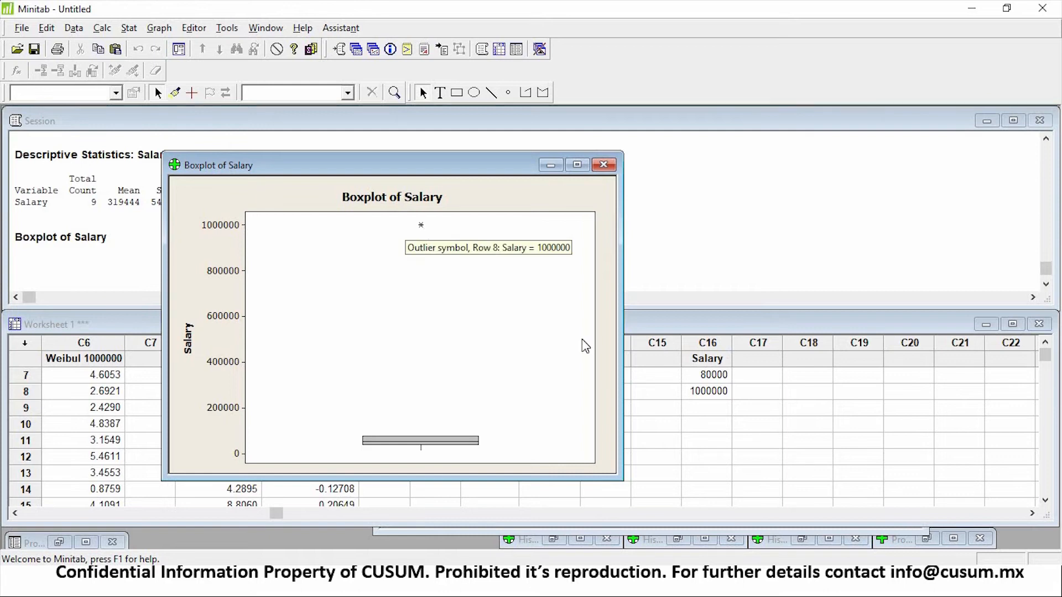
- Delete the 1000000 salary in row 8 and update the Salary boxplot to match the remaining data
{"action": "left_click", "coordinate": [712, 393]}
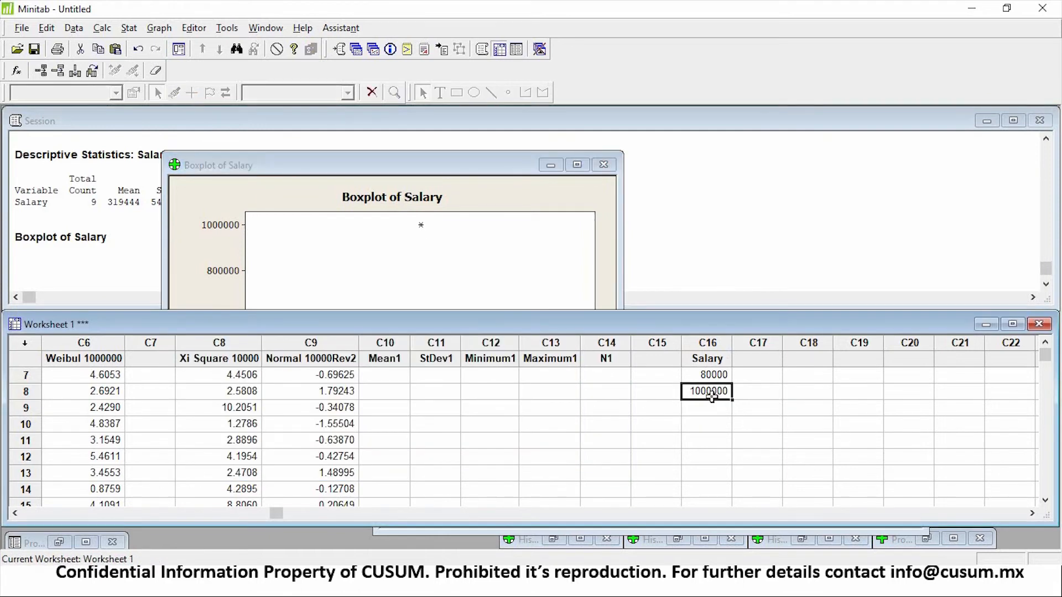
{"action": "key", "text": "Delete"}
{"action": "left_click", "coordinate": [188, 221]}
{"action": "right_click", "coordinate": [188, 223]}
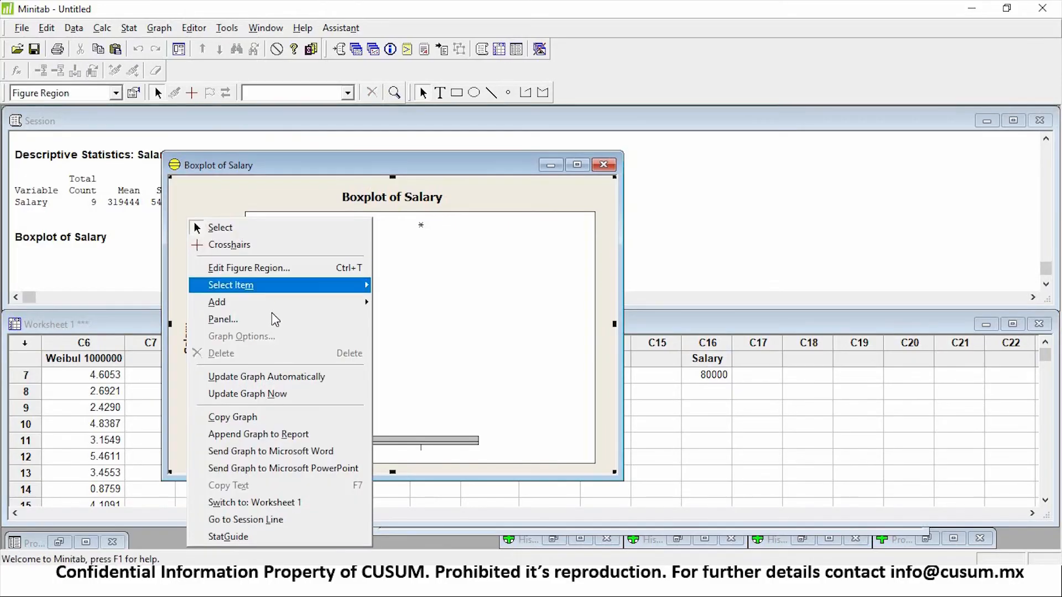
{"action": "left_click", "coordinate": [283, 399]}
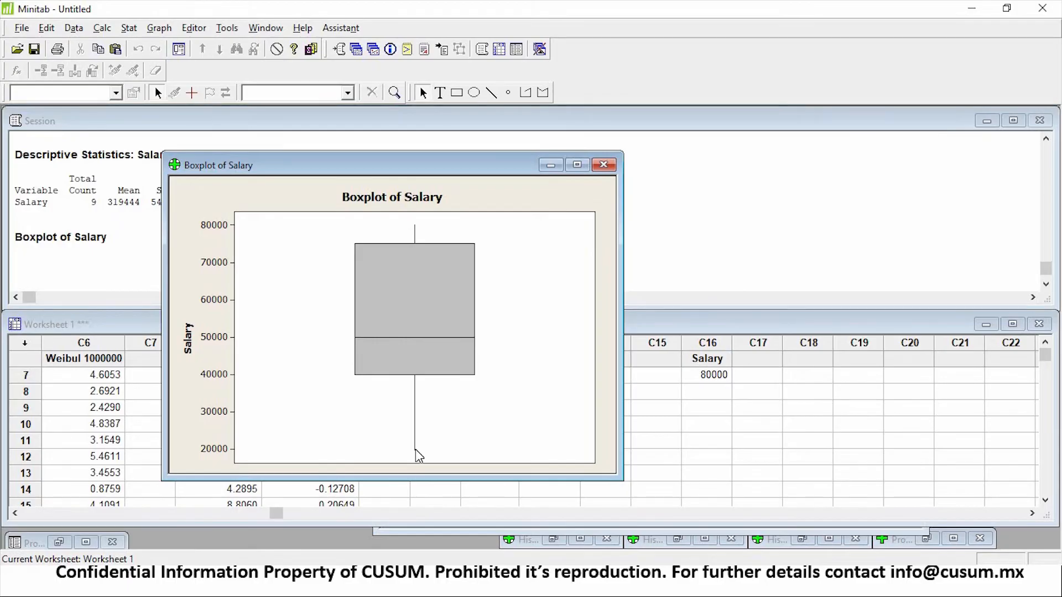
{"action": "mouse_move", "coordinate": [416, 449]}
- Review the Salary statistics in the session output and the stored statistics in columns C10 to C14
{"action": "left_click", "coordinate": [159, 241]}
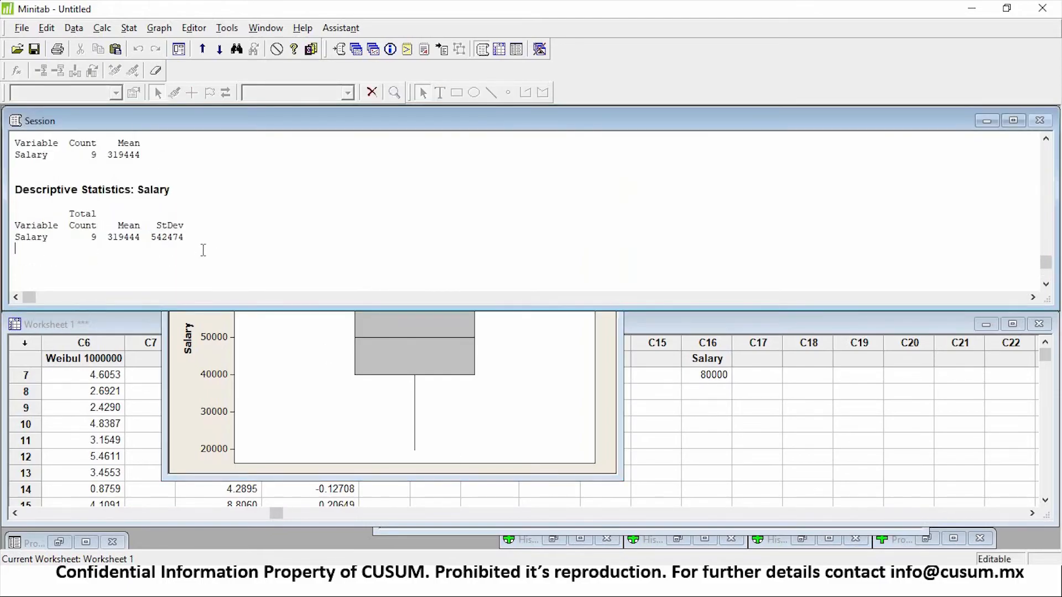
{"action": "left_click", "coordinate": [202, 49]}
{"action": "left_click", "coordinate": [159, 28]}
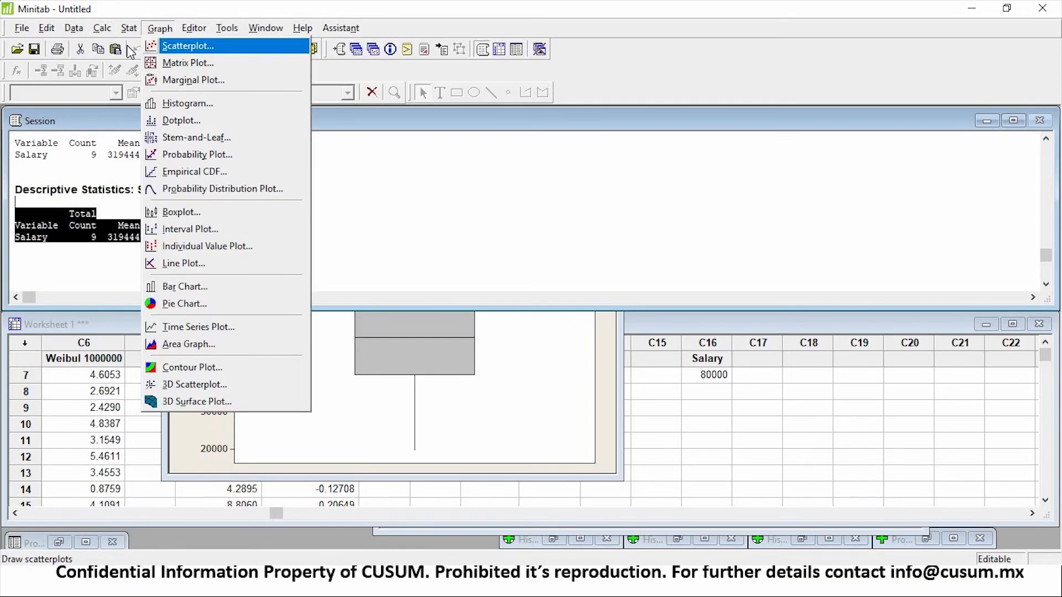
{"action": "mouse_move", "coordinate": [129, 28]}
{"action": "mouse_move", "coordinate": [241, 47]}
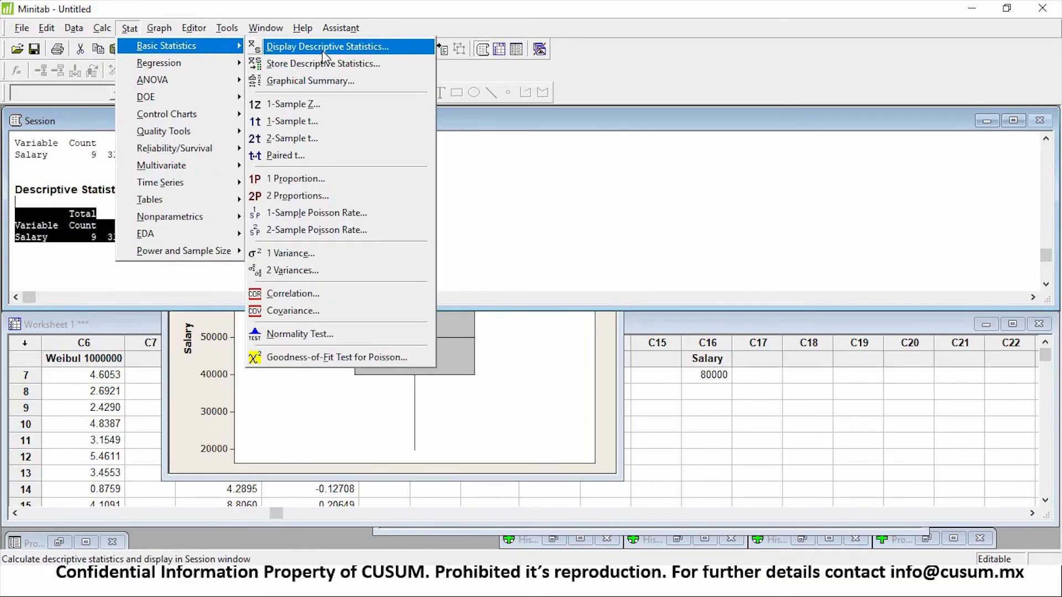
{"action": "left_click", "coordinate": [789, 390]}
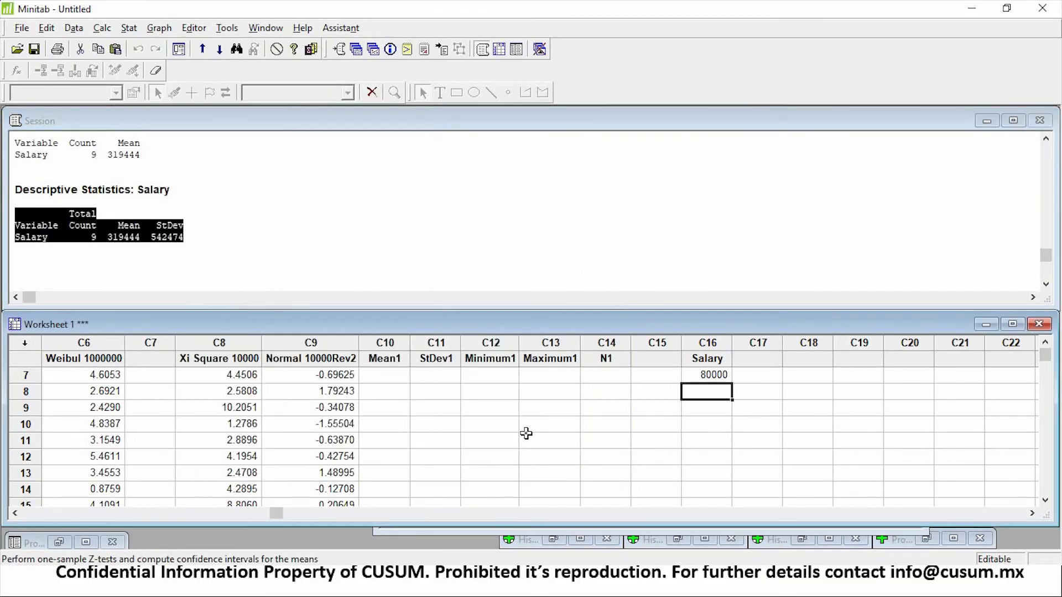
{"action": "scroll", "coordinate": [355, 366], "scroll_direction": "up", "scroll_amount": 2}
{"action": "left_click_drag", "start_coordinate": [354, 366], "coordinate": [597, 370]}
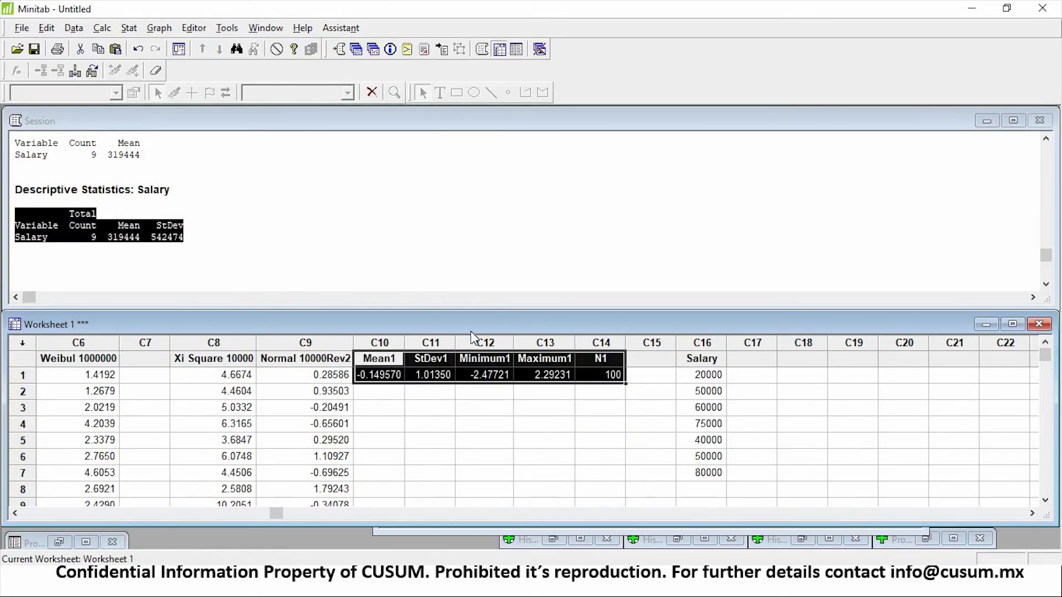
- Generate a Graphical Summary with Salary as the variable in place of Normal 100, at a 95.0 confidence level
{"action": "left_click", "coordinate": [129, 28]}
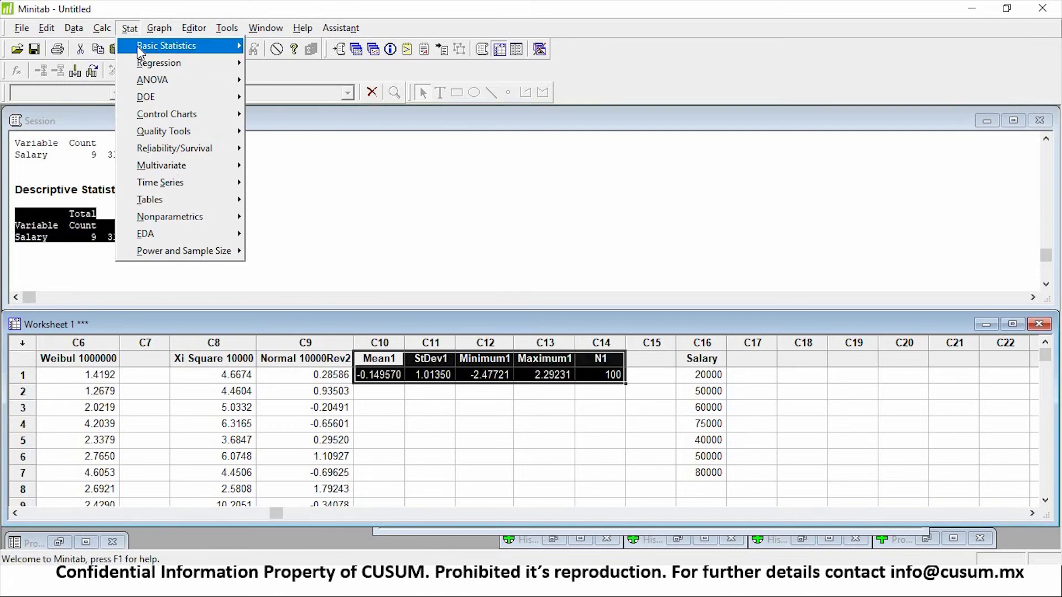
{"action": "mouse_move", "coordinate": [137, 45]}
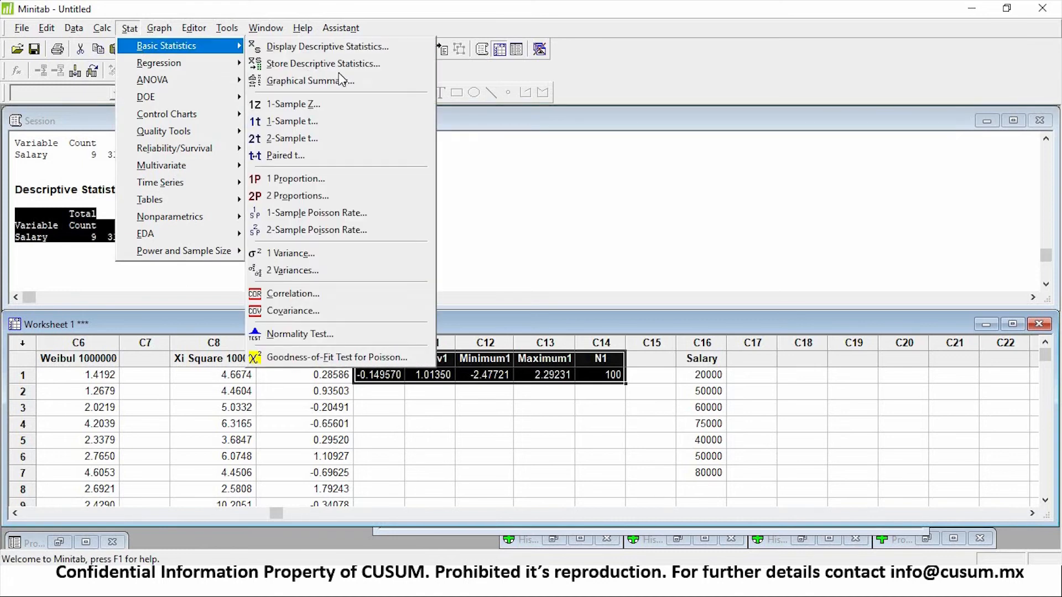
{"action": "left_click", "coordinate": [378, 81]}
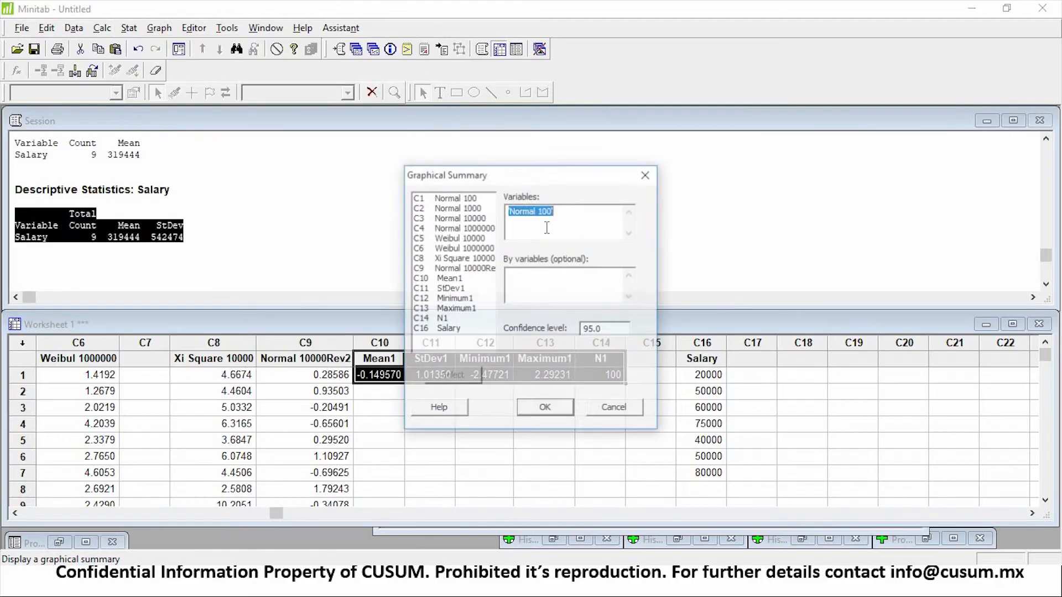
{"action": "double_click", "coordinate": [459, 330]}
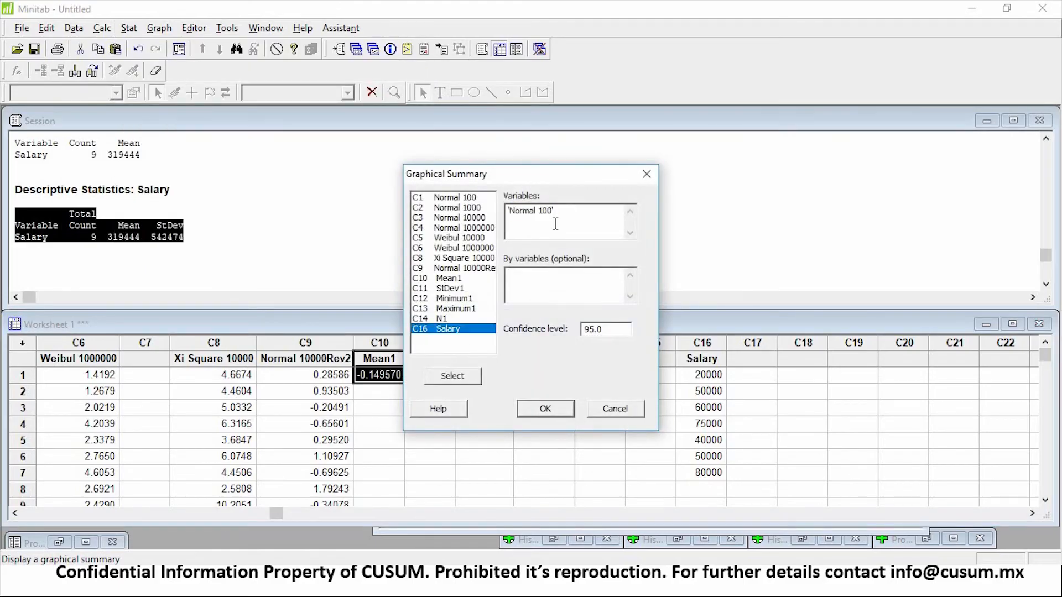
{"action": "left_click", "coordinate": [545, 408]}
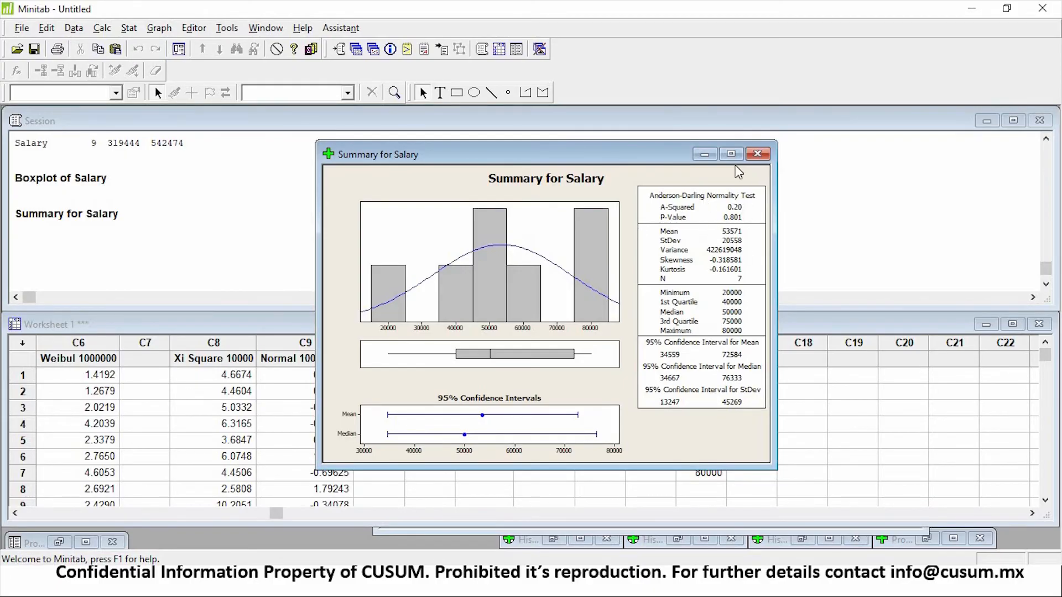
- Enter the extreme salaries 1000000 in row 8 and 1500000 in row 9 of the Salary column
{"action": "left_click", "coordinate": [702, 485]}
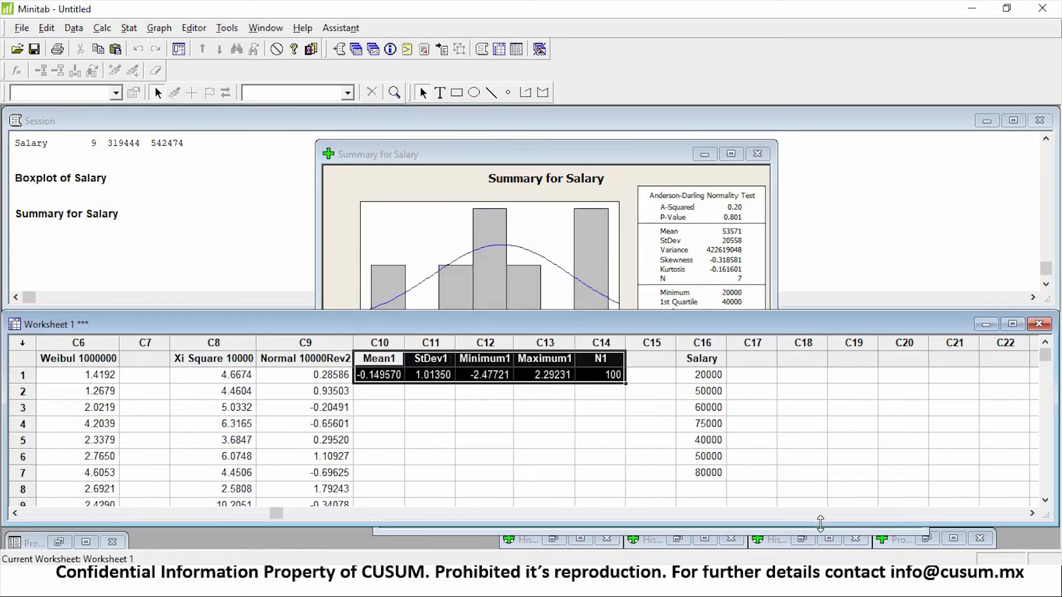
{"action": "type", "text": "100"}
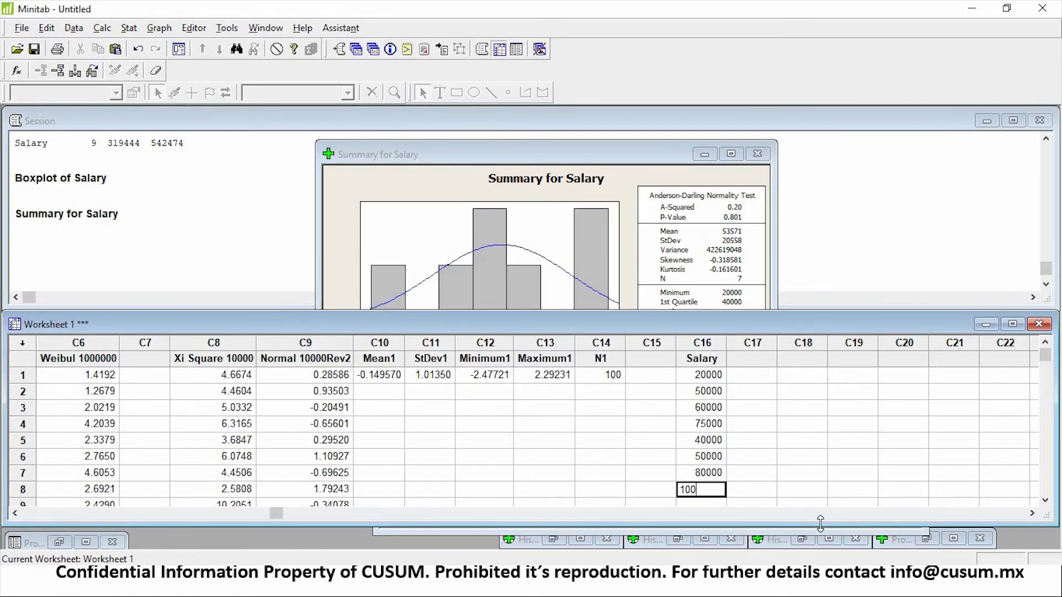
{"action": "type", "text": "0000"}
{"action": "key", "text": "Return"}
{"action": "type", "text": "15"}
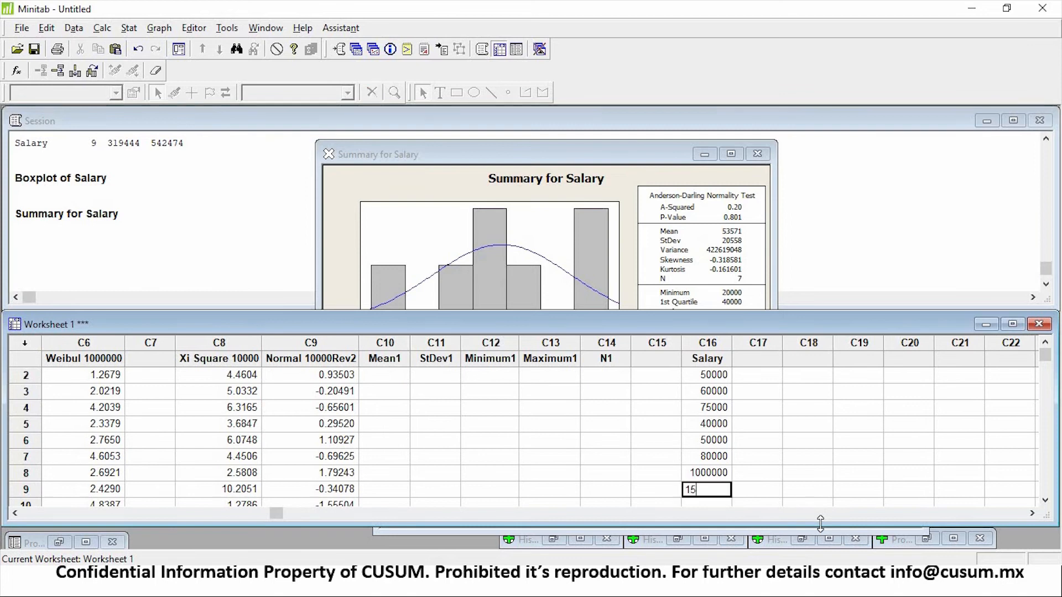
{"action": "type", "text": "00000"}
{"action": "key", "text": "Return"}
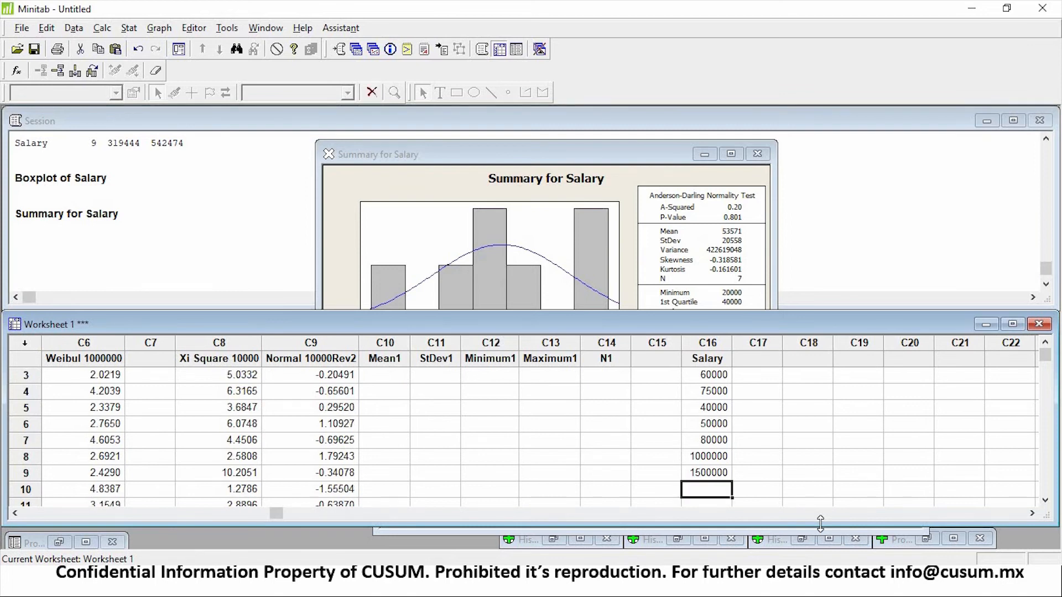
- Generate another Graphical Summary for Salary at a 95.0 confidence level and inspect its fitted distribution curve
{"action": "key", "text": "ctrl+e"}
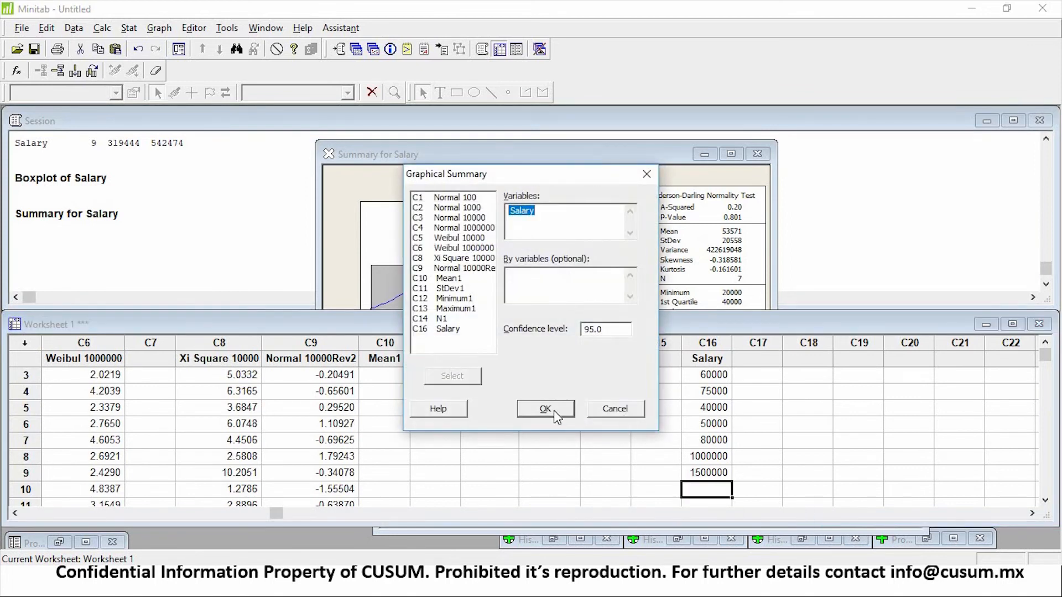
{"action": "left_click", "coordinate": [553, 408]}
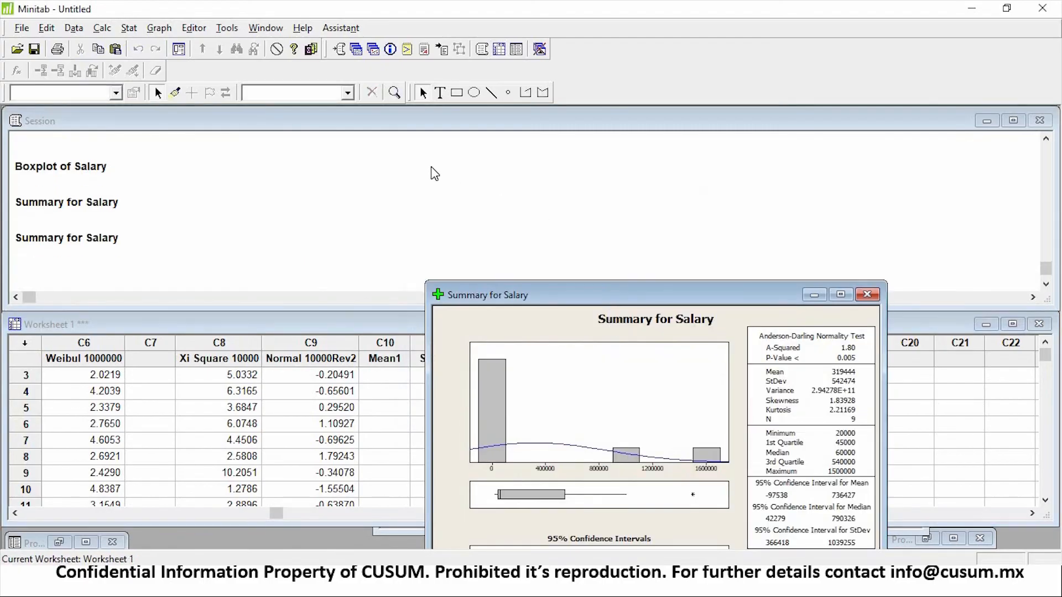
{"action": "left_click_drag", "start_coordinate": [432, 164], "coordinate": [434, 162]}
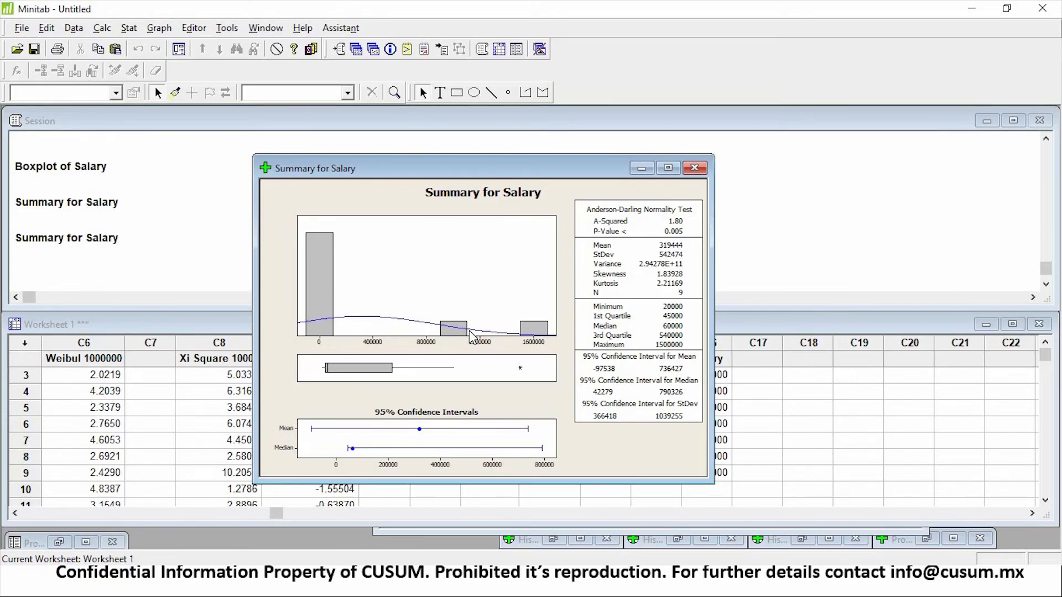
{"action": "left_click", "coordinate": [534, 334]}
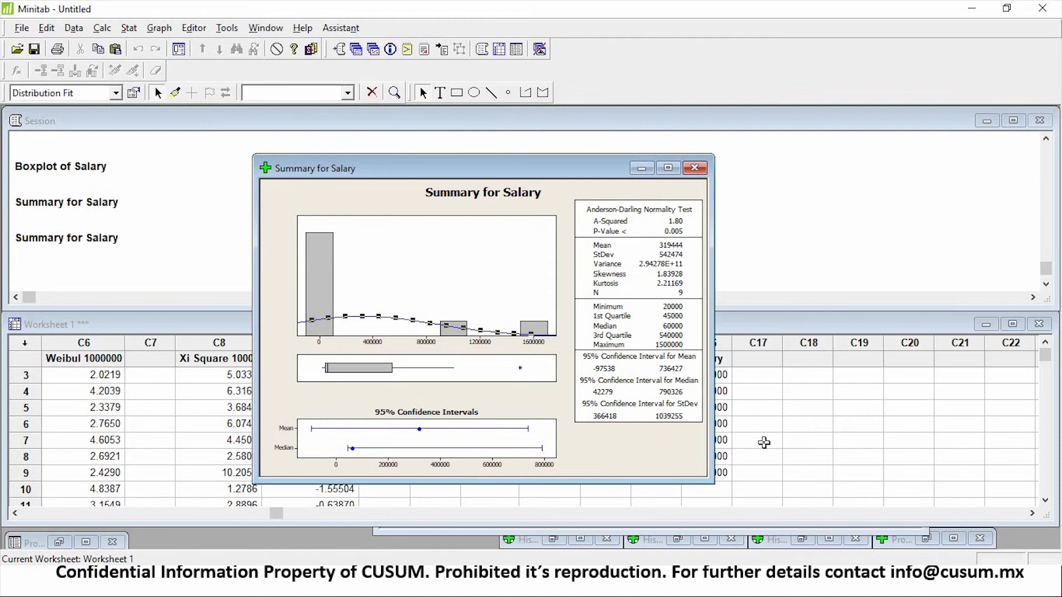
- Delete the 1000000 and 1500000 salaries in rows 8 and 9 and rerun the Graphical Summary for Salary
{"action": "left_click", "coordinate": [717, 457]}
{"action": "left_click_drag", "start_coordinate": [717, 457], "coordinate": [720, 471]}
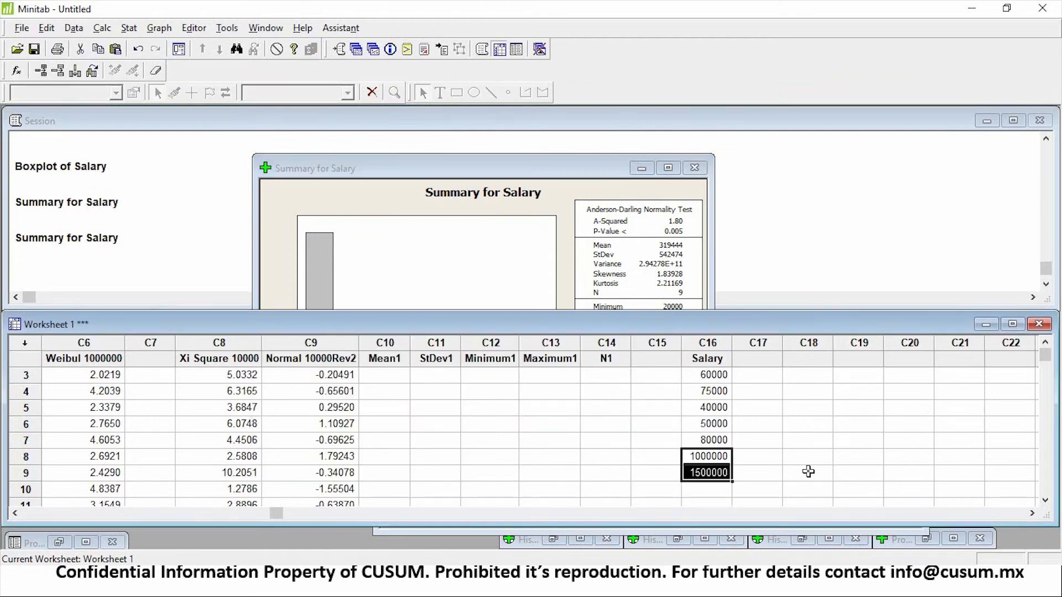
{"action": "key", "text": "Delete"}
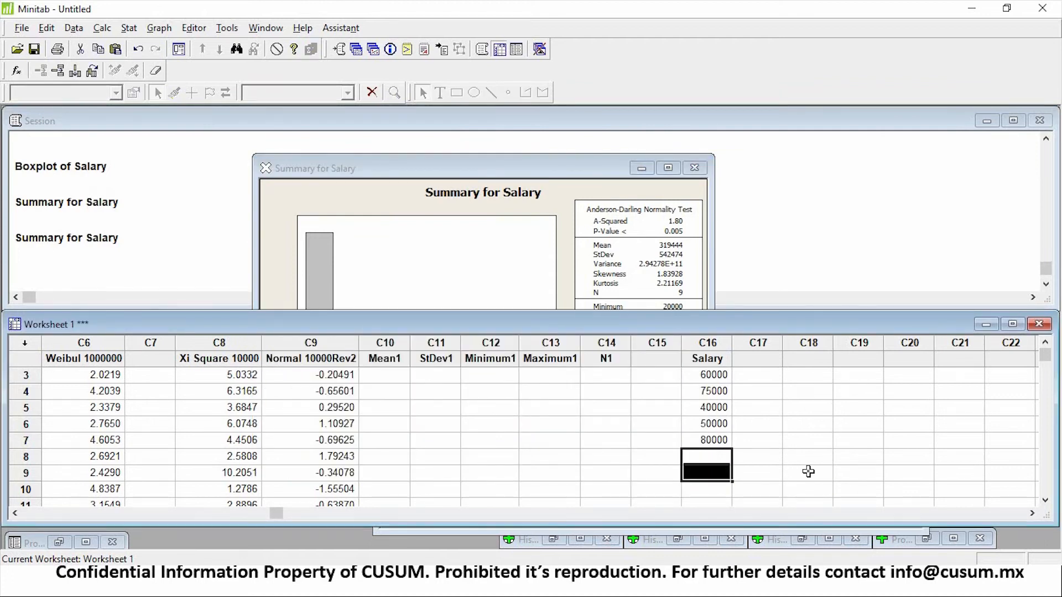
{"action": "key", "text": "ctrl+e"}
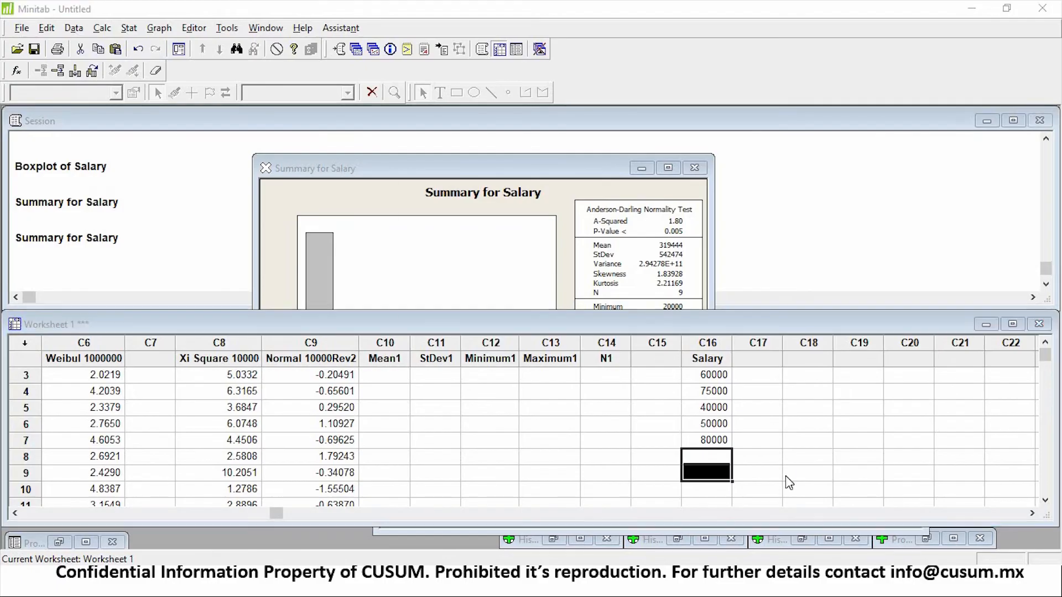
{"action": "key", "text": "Return"}
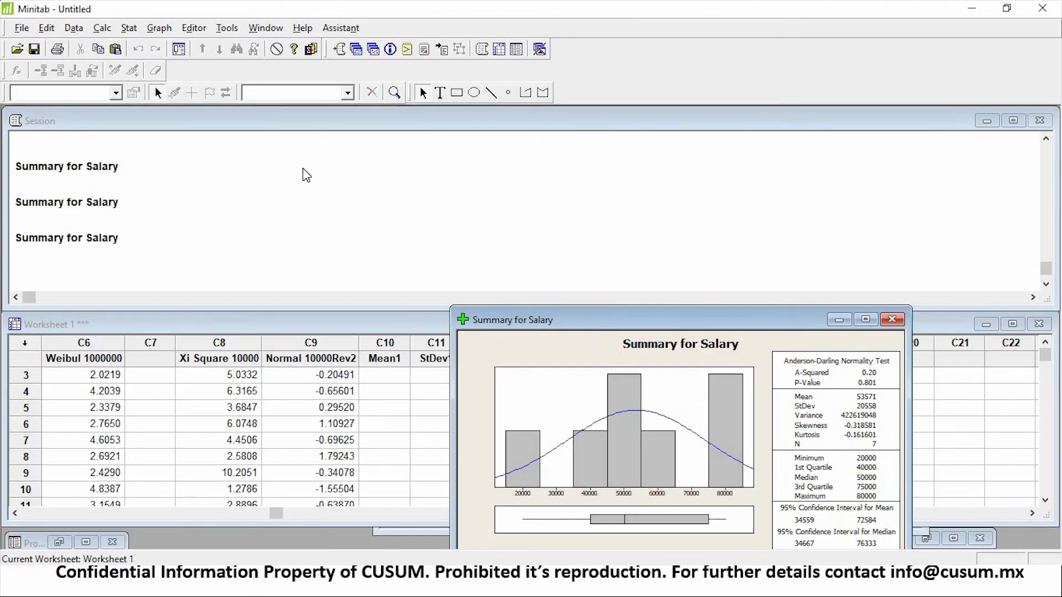
- Review the remaining Salary values in rows 1 to 7 of the worksheet
{"action": "left_click", "coordinate": [720, 427]}
{"action": "scroll", "coordinate": [722, 442], "scroll_direction": "up", "scroll_amount": 1}
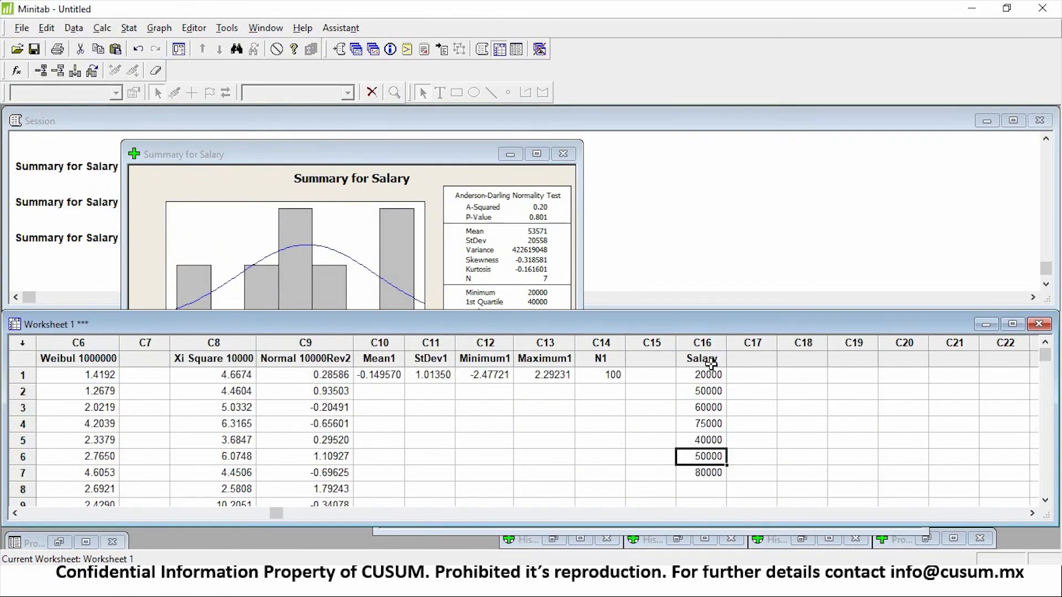
{"action": "left_click_drag", "start_coordinate": [708, 376], "coordinate": [716, 473]}
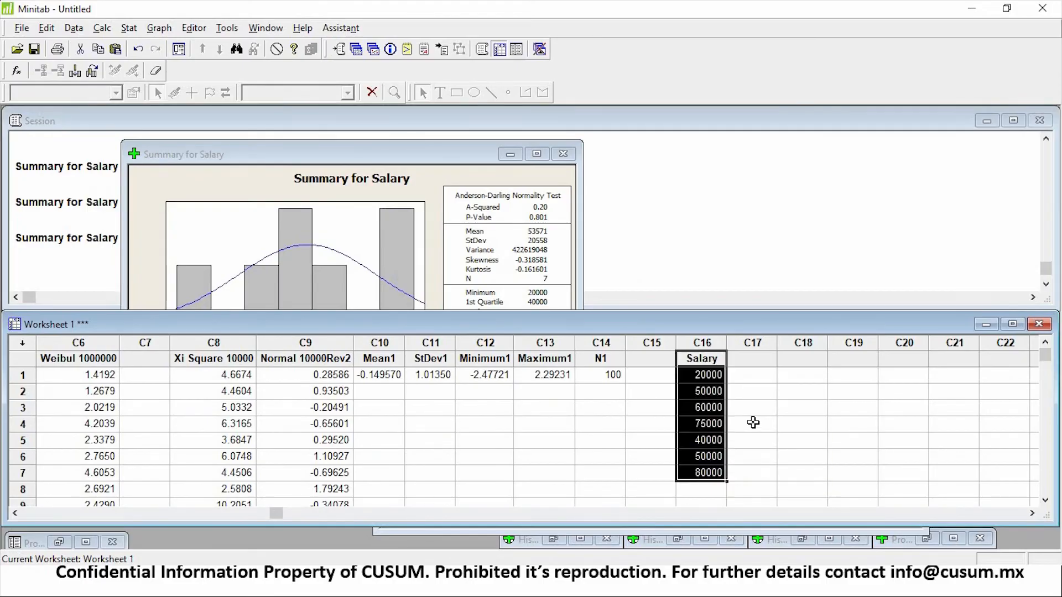
{"action": "left_click", "coordinate": [754, 423]}
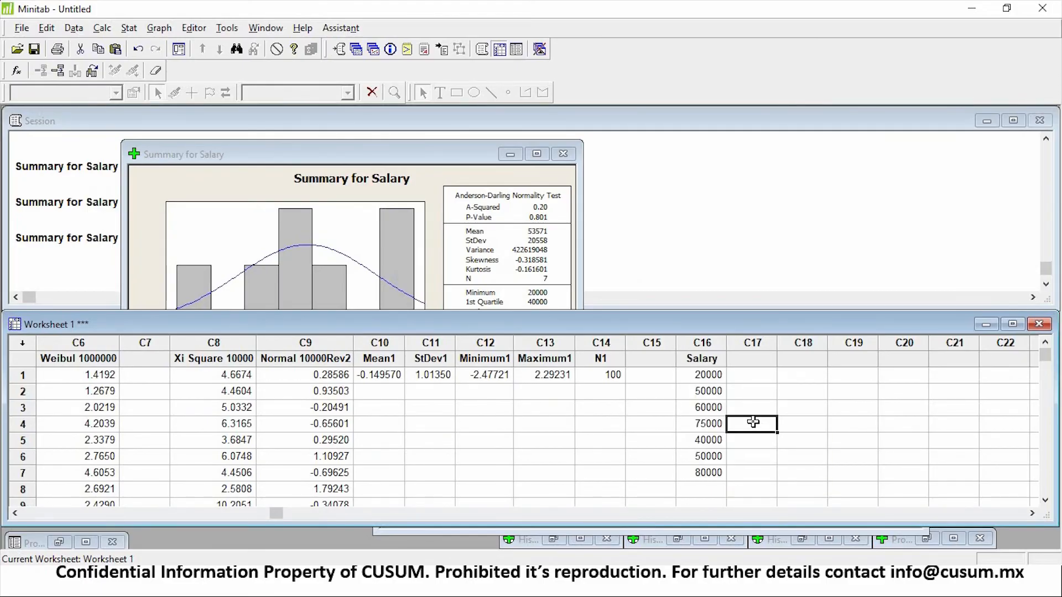
- Switch to the PowerPoint slide show and advance to the Hypothesis Test slide on the 2 sample T-test
{"action": "key", "text": "alt+Tab"}
{"action": "key", "text": "alt+Tab"}
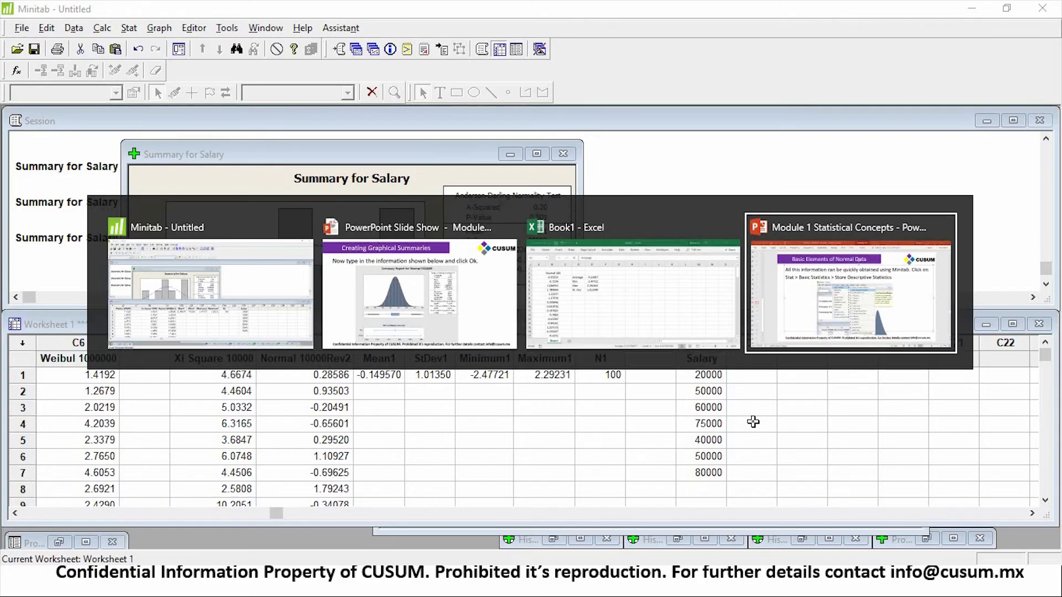
{"action": "key", "text": "alt+Tab"}
{"action": "key", "text": "alt+Tab"}
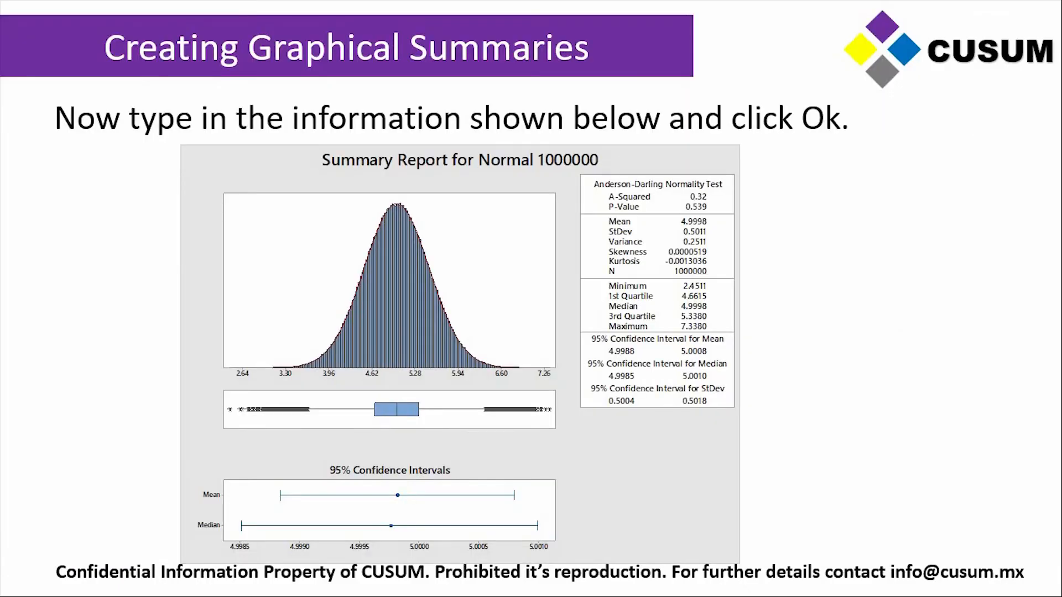
{"action": "key", "text": "Right"}
{"action": "key", "text": "Right"}
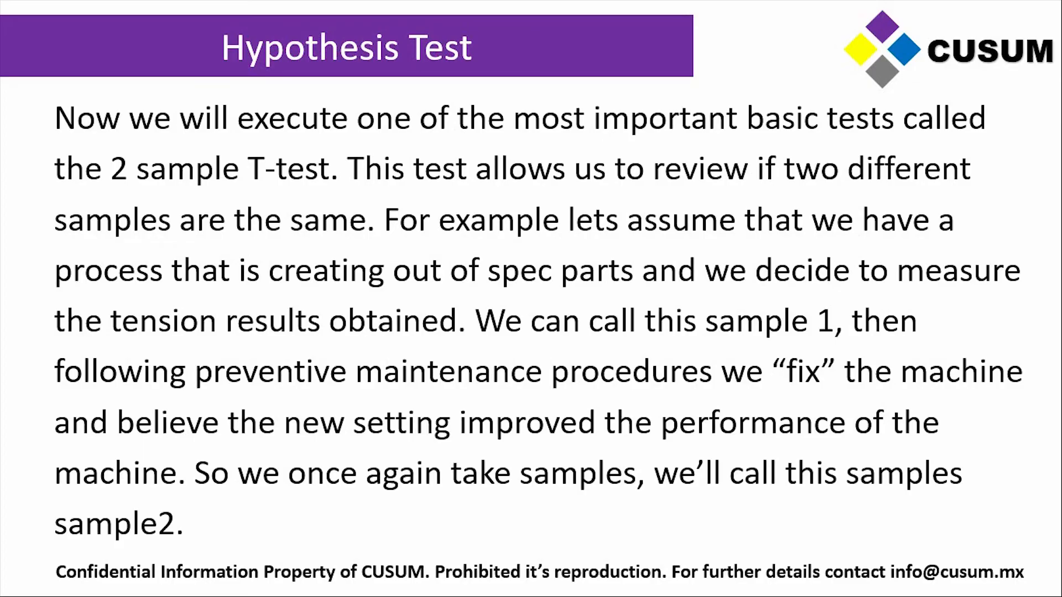
- Switch back to Minitab and name column C17 "Salary France"
{"action": "key", "text": "alt+Tab"}
{"action": "left_click", "coordinate": [742, 363]}
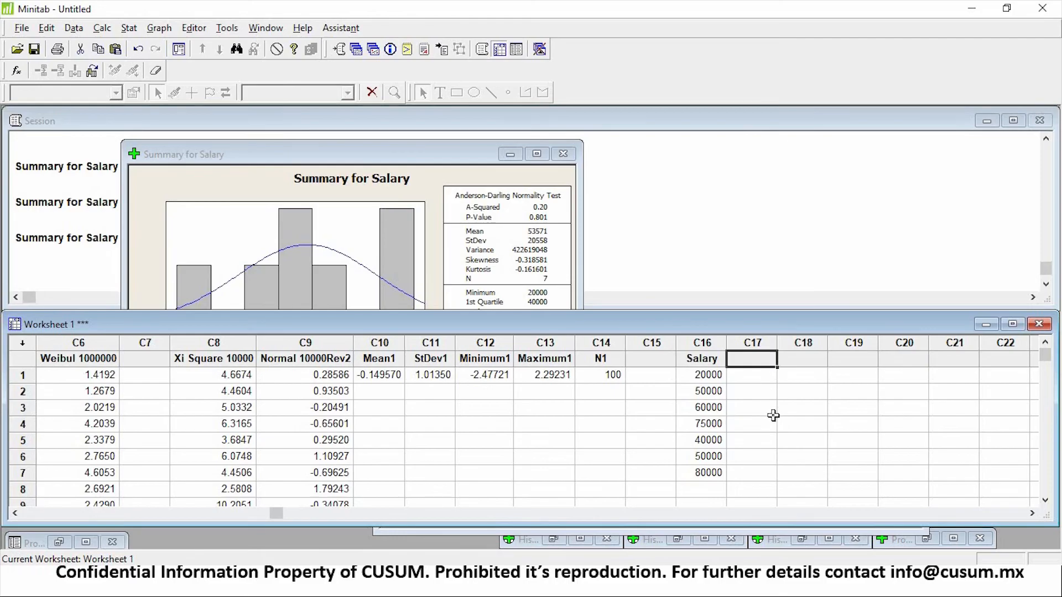
{"action": "type", "text": "Salar"}
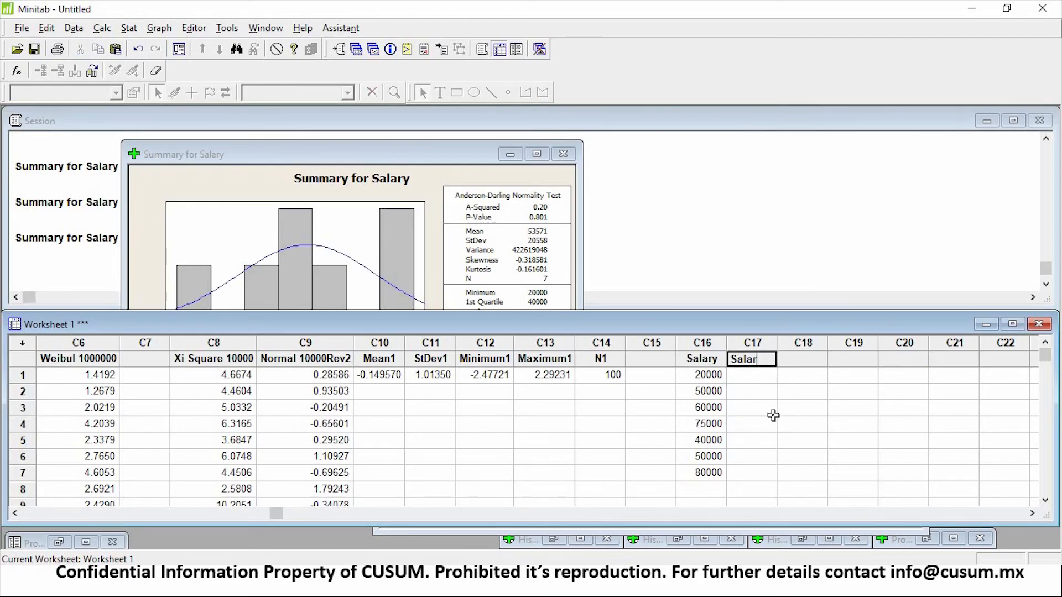
{"action": "type", "text": "y France"}
{"action": "key", "text": "Return"}
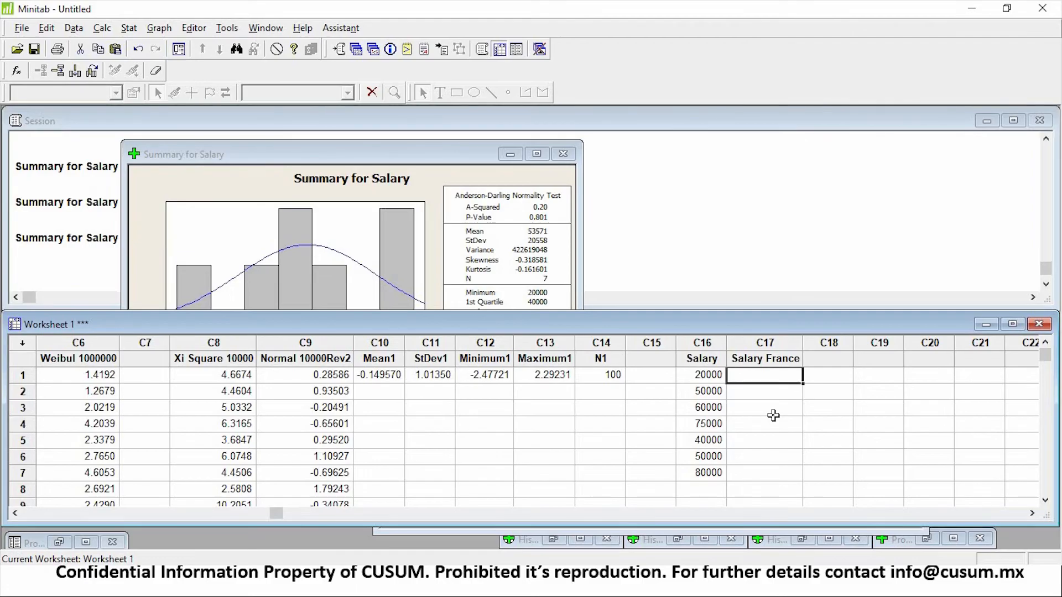
- Enter 30000, 40000 and 35000 in rows 1 to 3 of the Salary France column
{"action": "type", "text": "30000"}
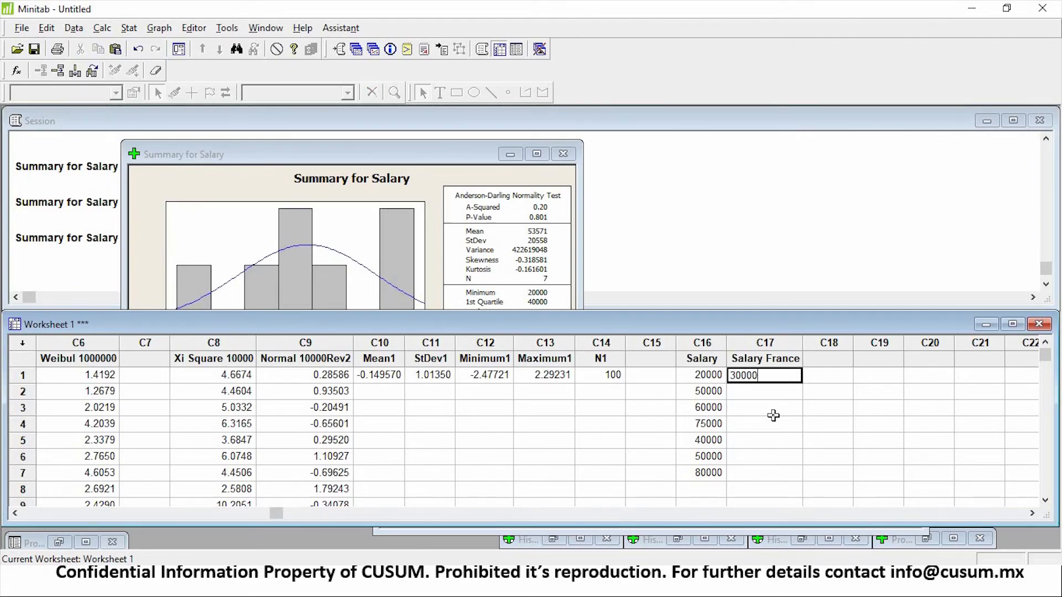
{"action": "key", "text": "Return"}
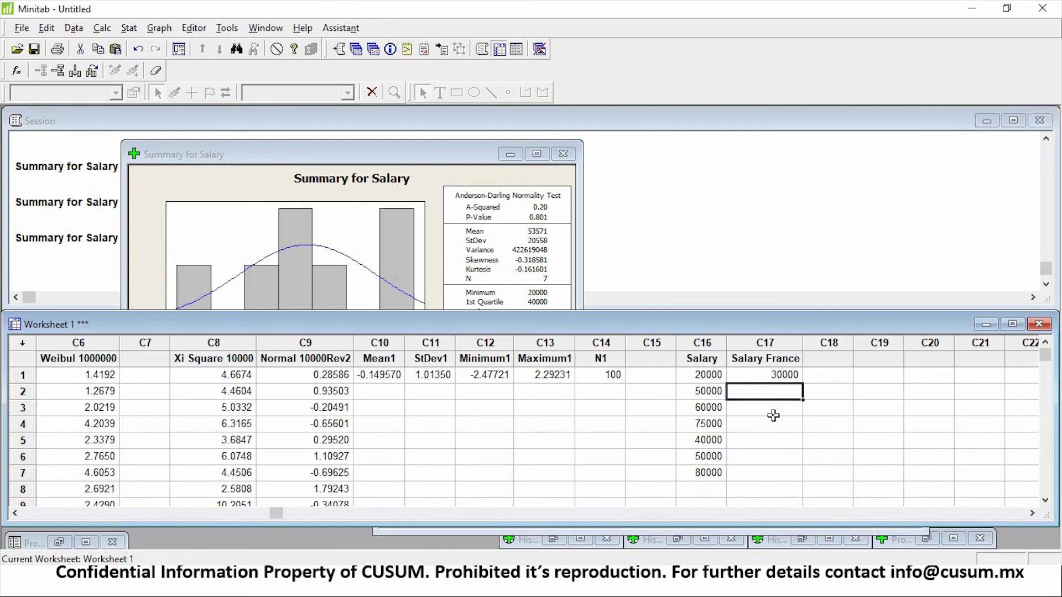
{"action": "type", "text": "40000"}
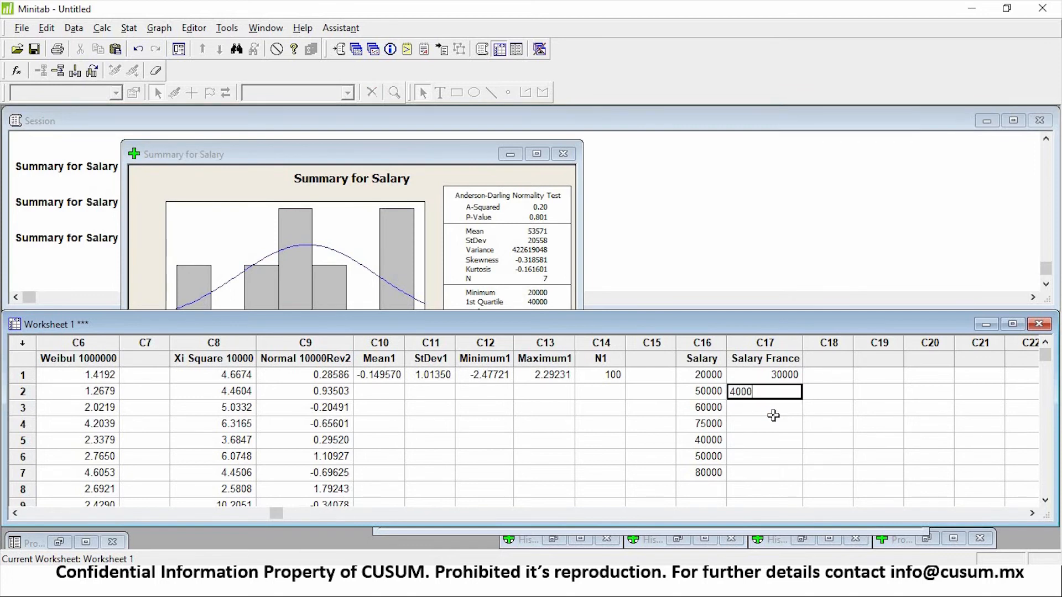
{"action": "key", "text": "Return"}
{"action": "type", "text": "350000"}
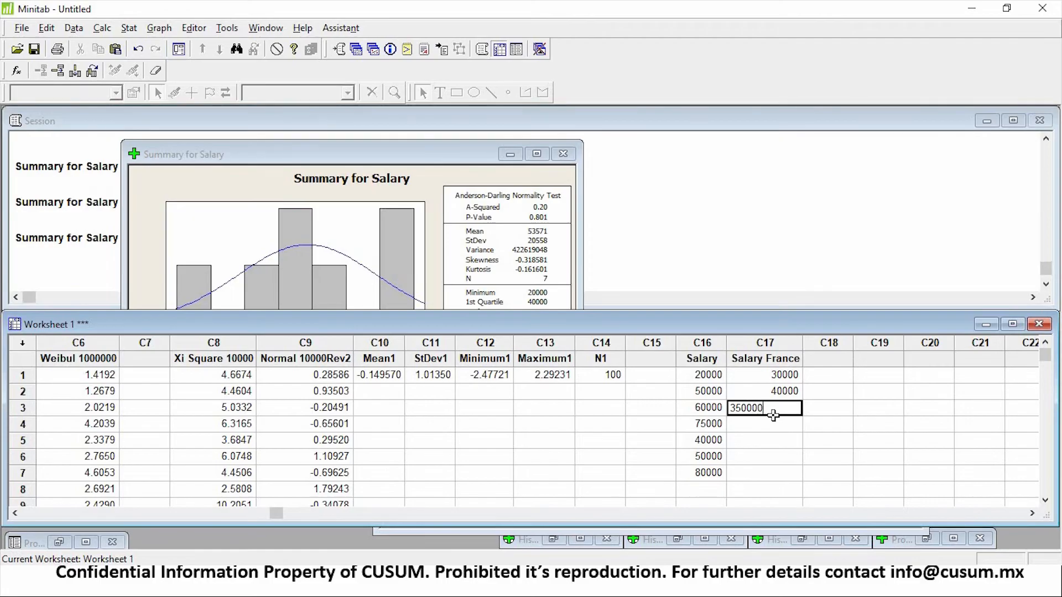
{"action": "key", "text": "BackSpace"}
{"action": "key", "text": "Return"}
{"action": "key", "text": "Up"}
{"action": "key", "text": "Up"}
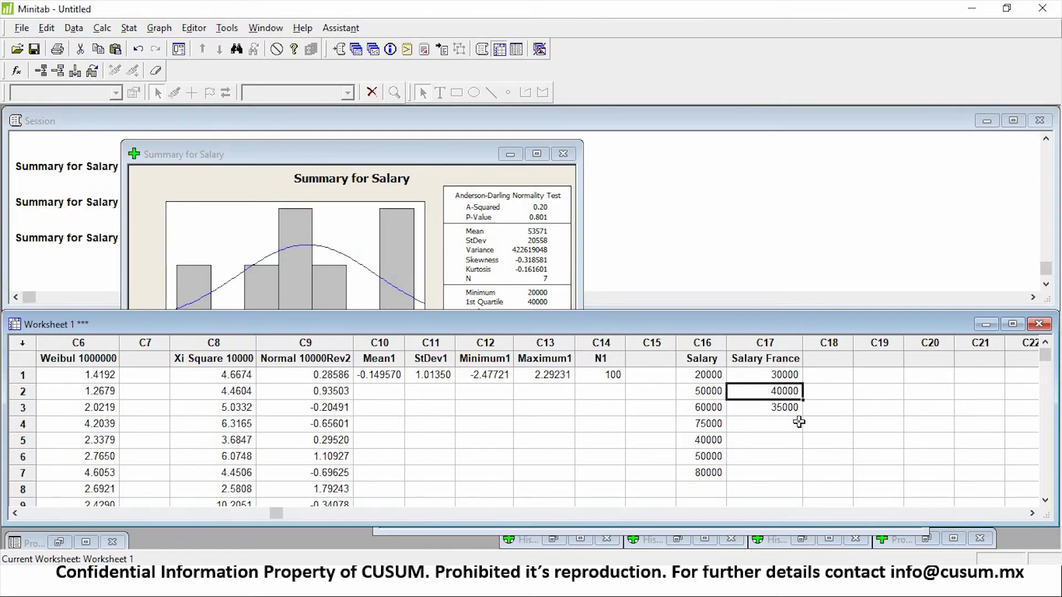
{"action": "key", "text": "Down"}
{"action": "key", "text": "Down"}
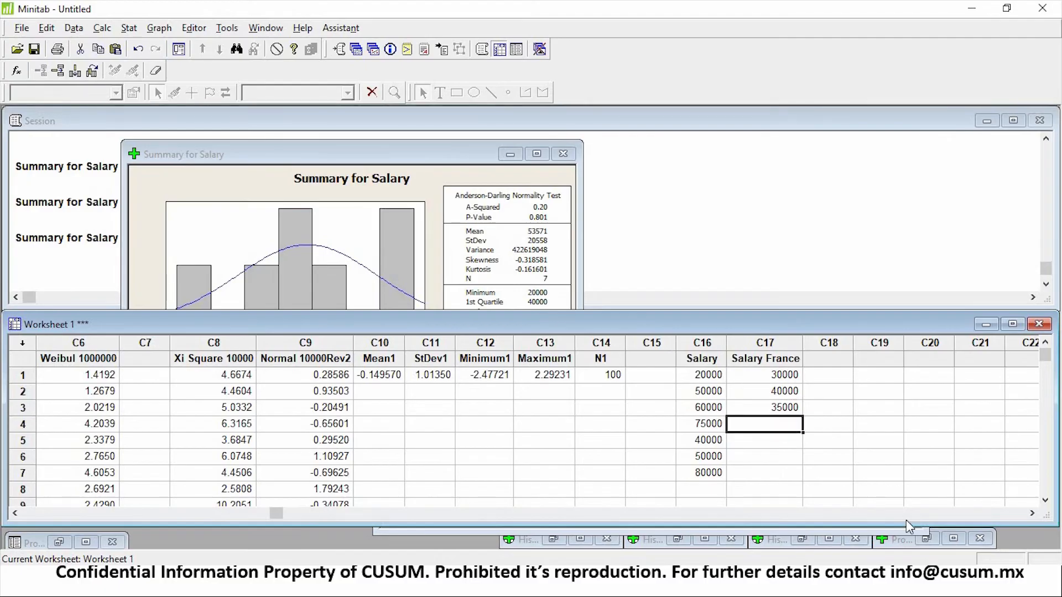
- Enter 50000, 60000, 45000 and 80000 in rows 4 to 7 of the Salary France column
{"action": "type", "text": "50000"}
{"action": "key", "text": "Return"}
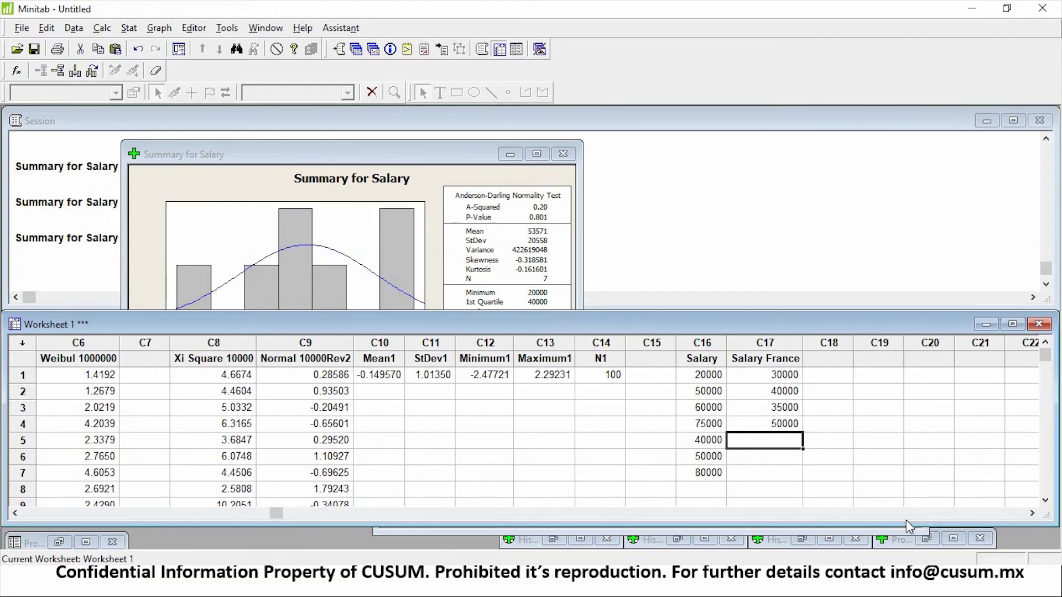
{"action": "type", "text": "60000"}
{"action": "key", "text": "Return"}
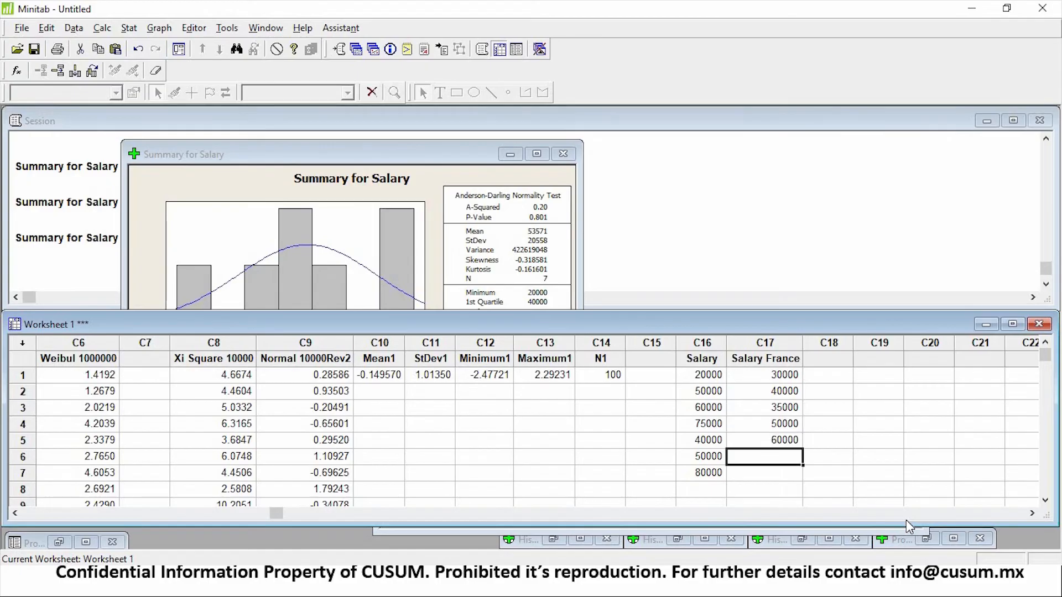
{"action": "type", "text": "4500"}
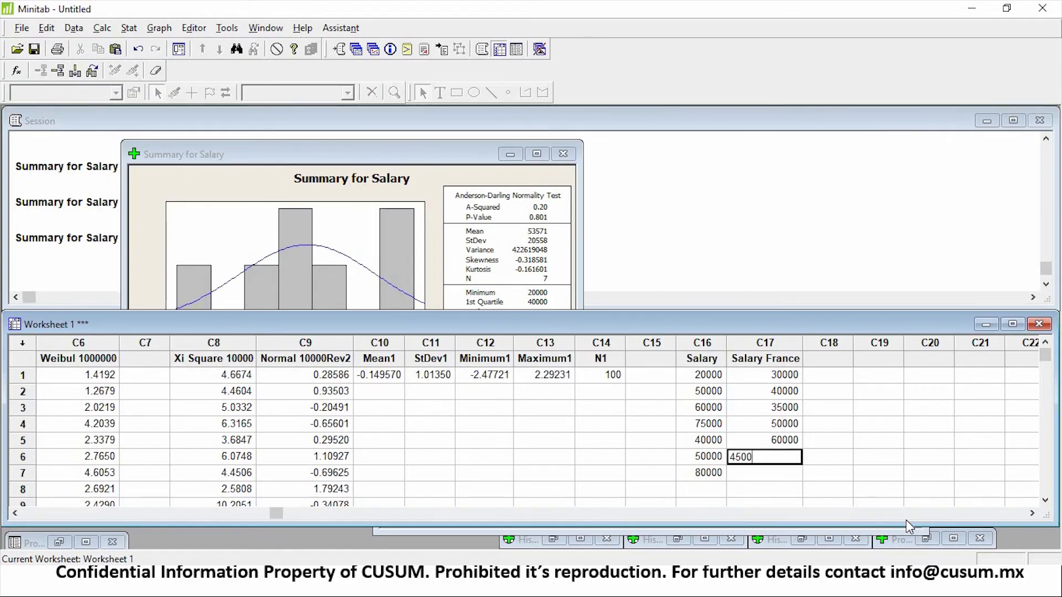
{"action": "type", "text": "0"}
{"action": "key", "text": "Return"}
{"action": "type", "text": "8"}
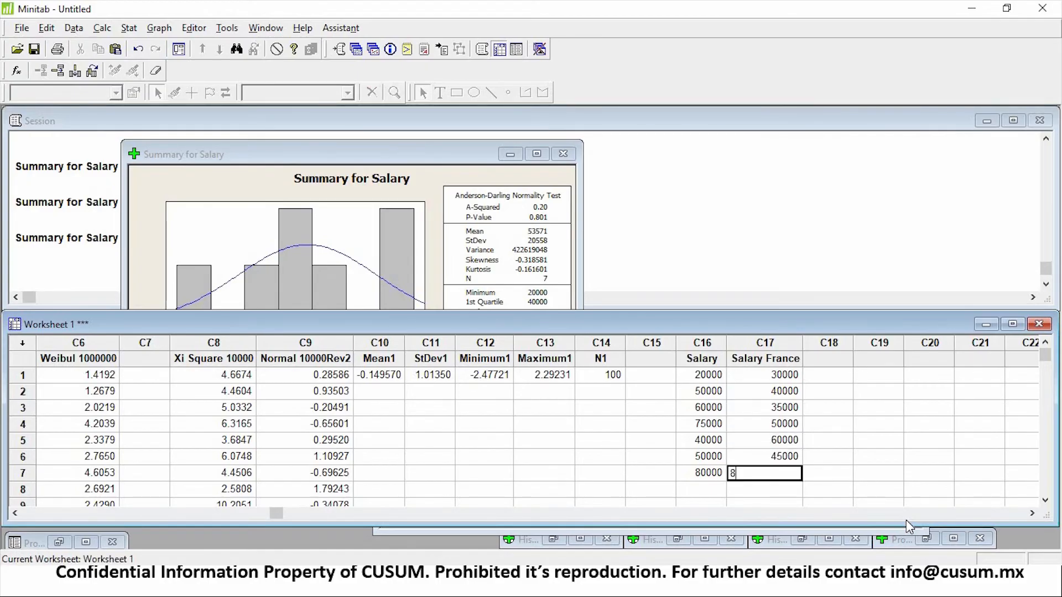
{"action": "type", "text": "0000"}
{"action": "key", "text": "Return"}
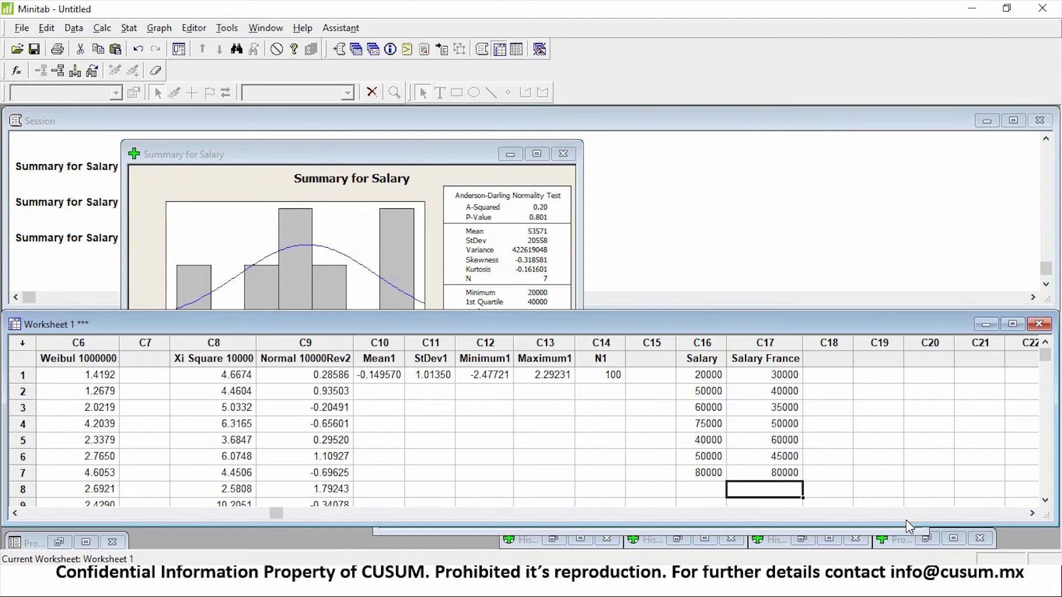
- Rename column C16 as "Salary USA"
{"action": "key", "text": "Up"}
{"action": "key", "text": "Up"}
{"action": "key", "text": "Up"}
{"action": "key", "text": "Up"}
{"action": "key", "text": "Up"}
{"action": "key", "text": "Up"}
{"action": "key", "text": "Up"}
{"action": "key", "text": "Up"}
{"action": "key", "text": "Left"}
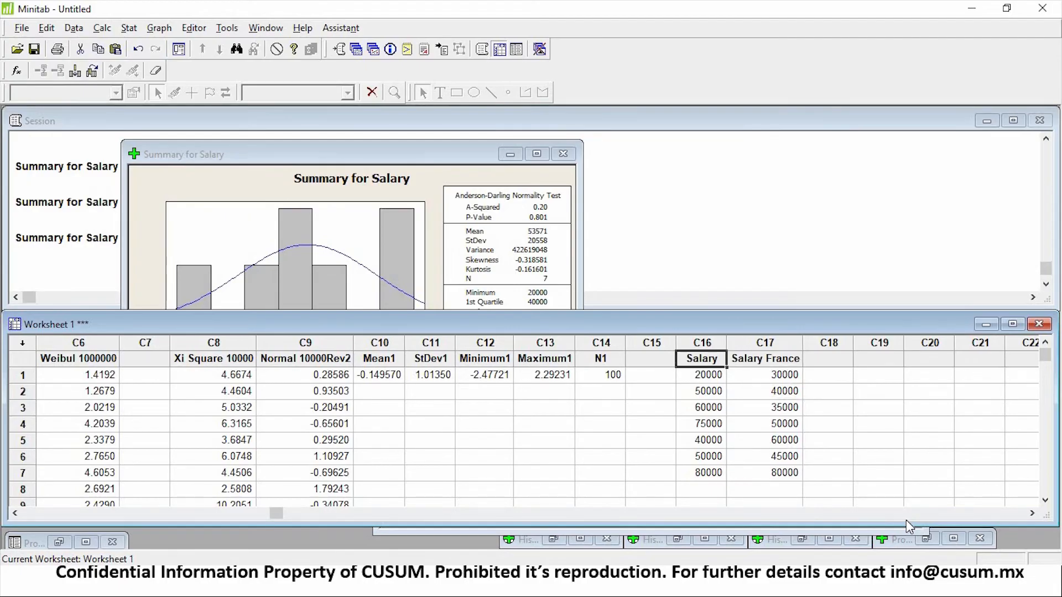
{"action": "type", "text": "Salary USA"}
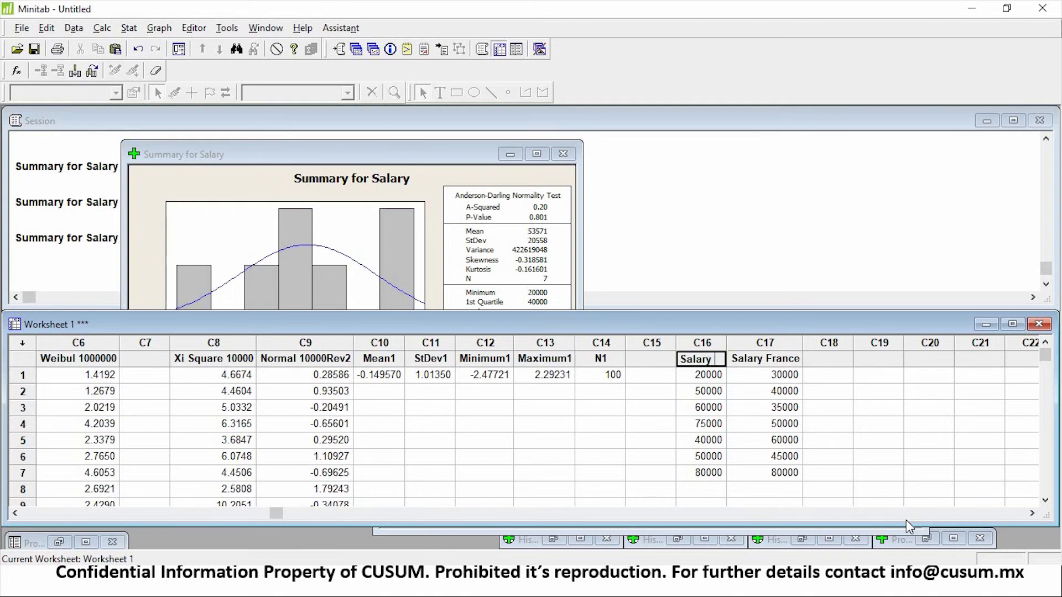
{"action": "key", "text": "Return"}
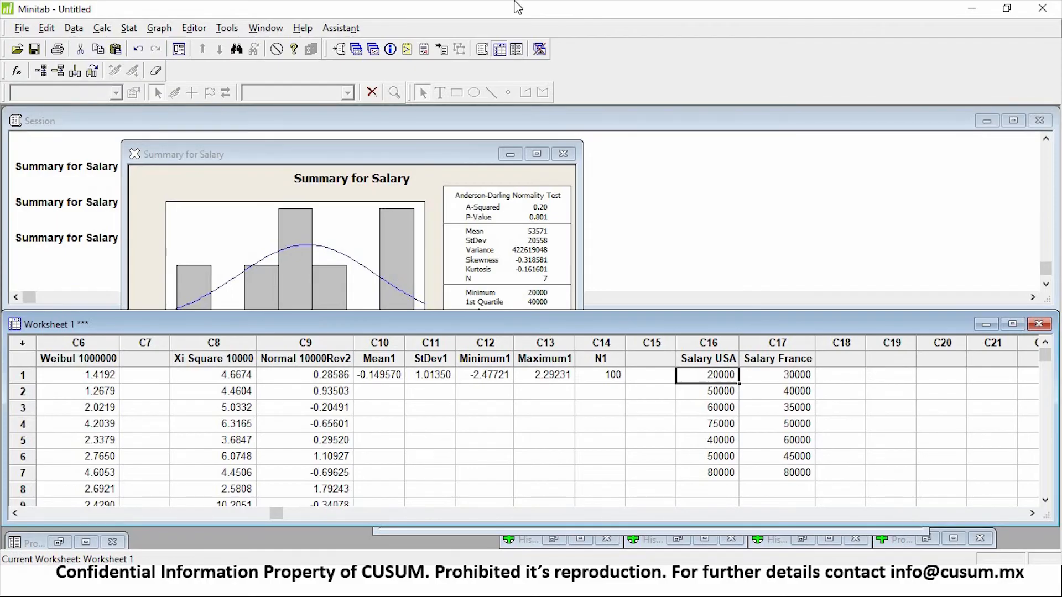
- Set up a 2-Sample t test on samples in different columns, with Salary USA first and Salary France second
{"action": "left_click", "coordinate": [130, 29]}
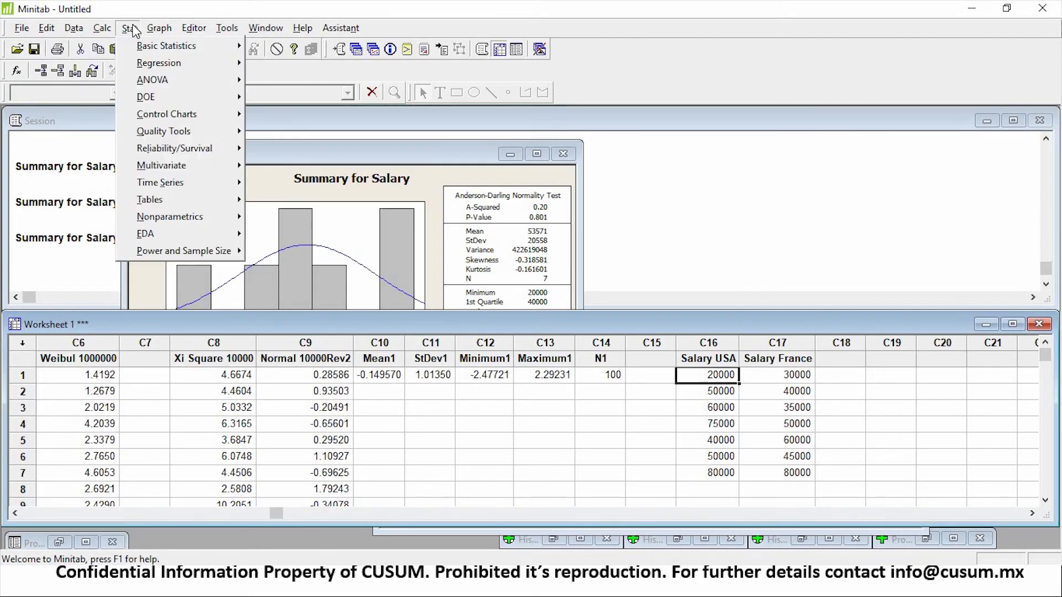
{"action": "mouse_move", "coordinate": [173, 52]}
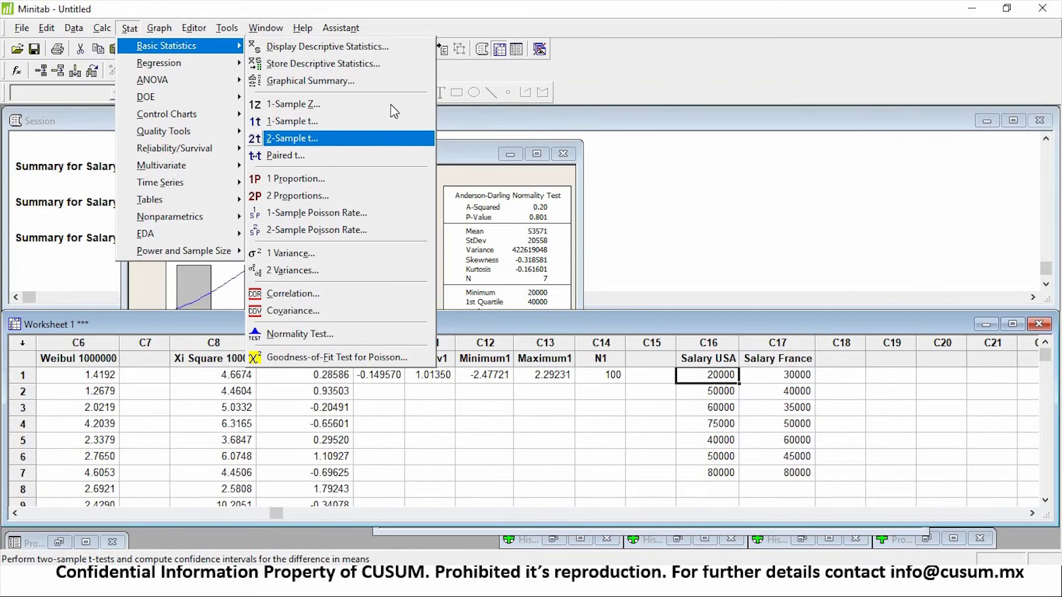
{"action": "left_click", "coordinate": [366, 143]}
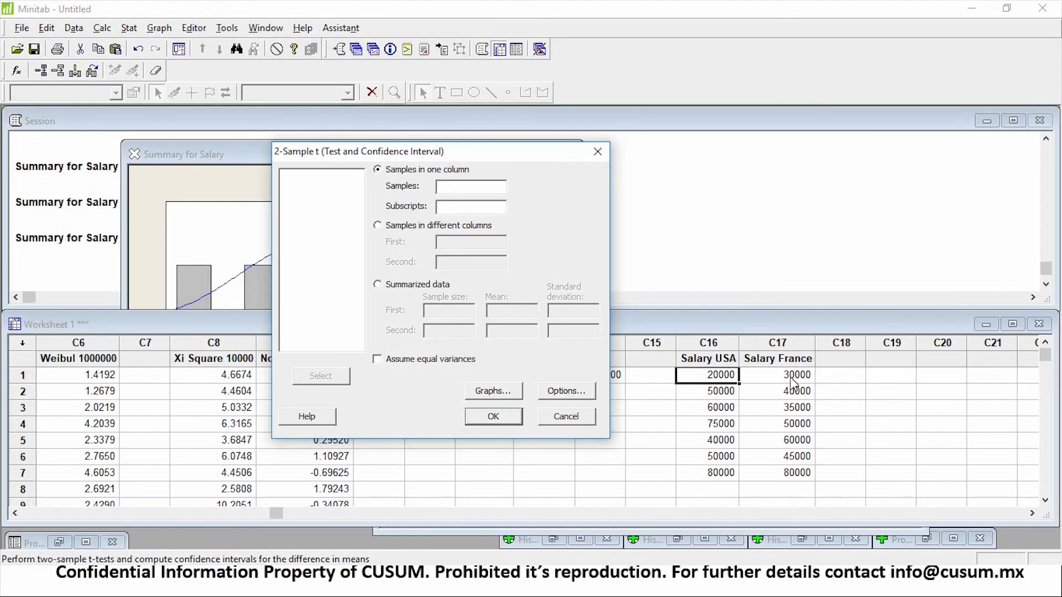
{"action": "left_click", "coordinate": [423, 233]}
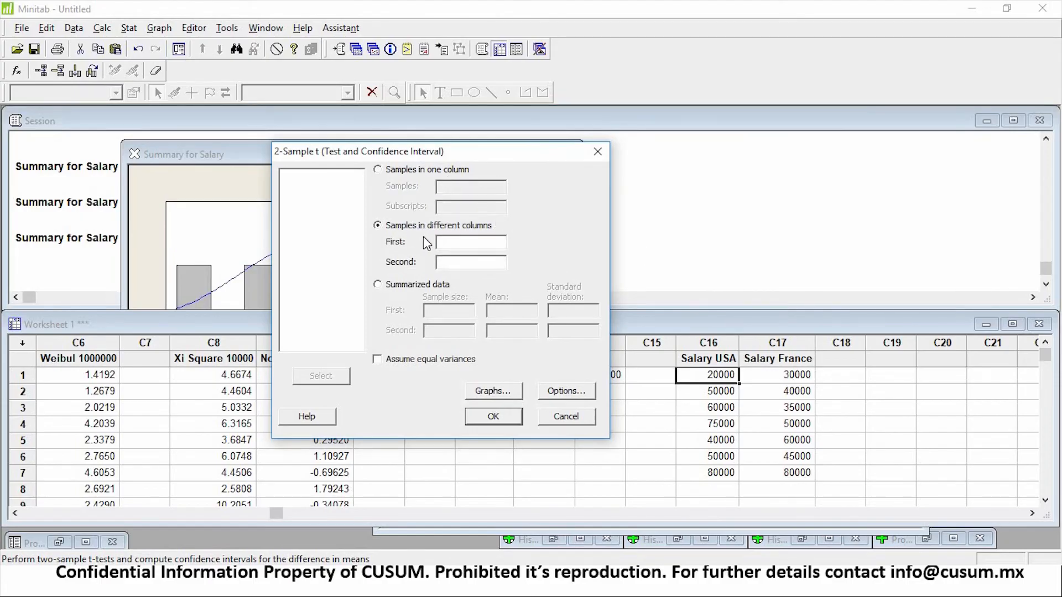
{"action": "left_click", "coordinate": [452, 242]}
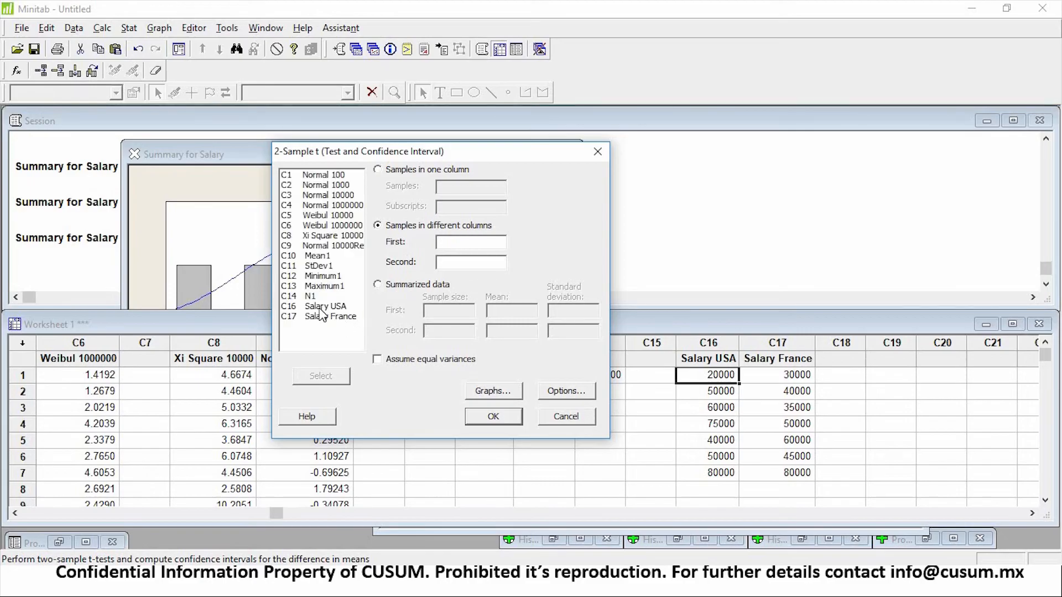
{"action": "double_click", "coordinate": [324, 307]}
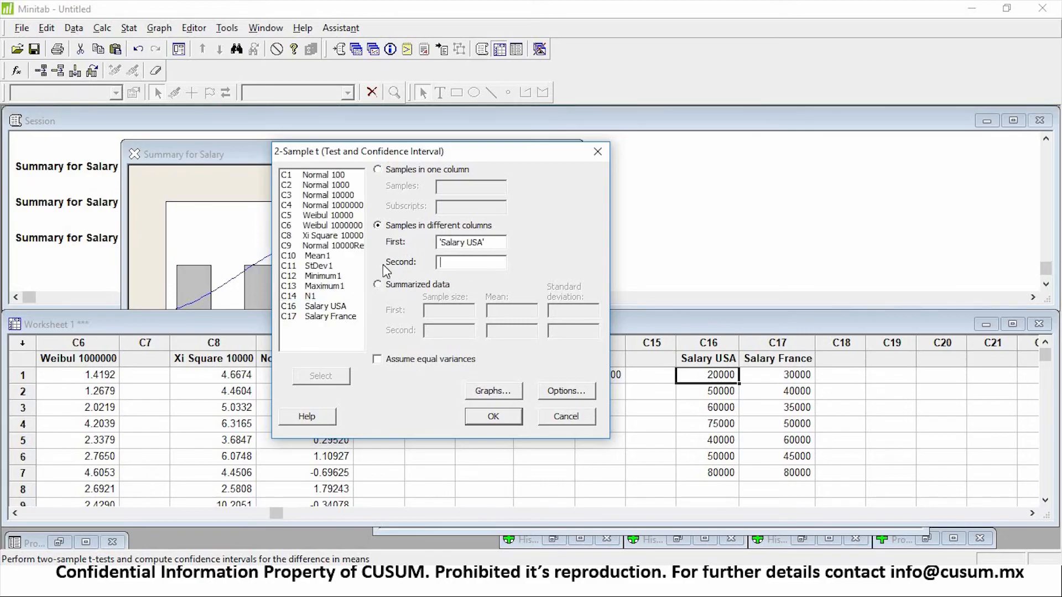
{"action": "double_click", "coordinate": [323, 318]}
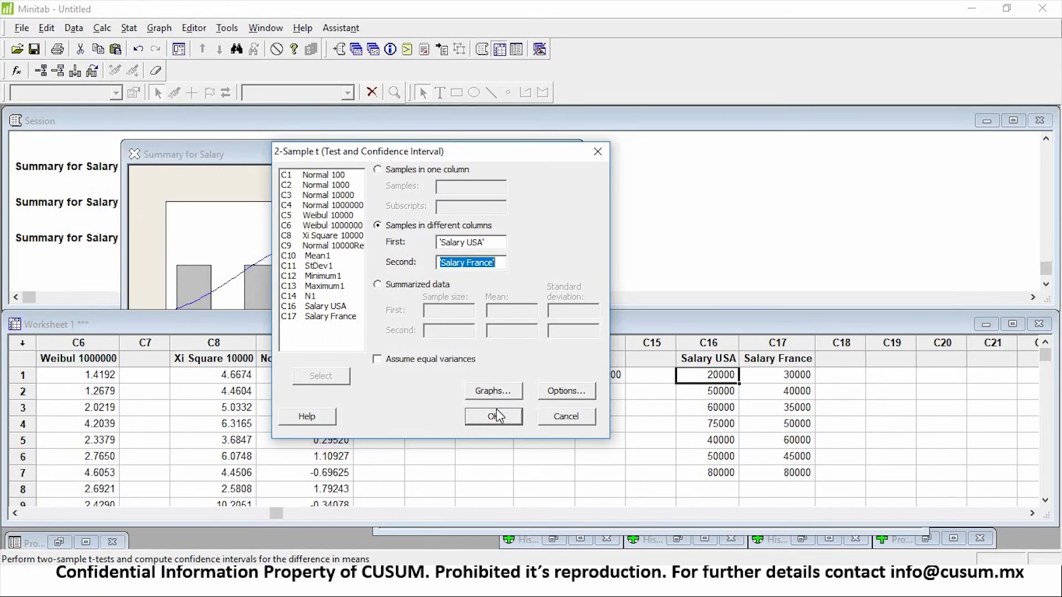
- Include boxplots of the data and run the test at a 95.0 confidence level, test difference 0.0 and "not equal" alternative
{"action": "left_click", "coordinate": [492, 391]}
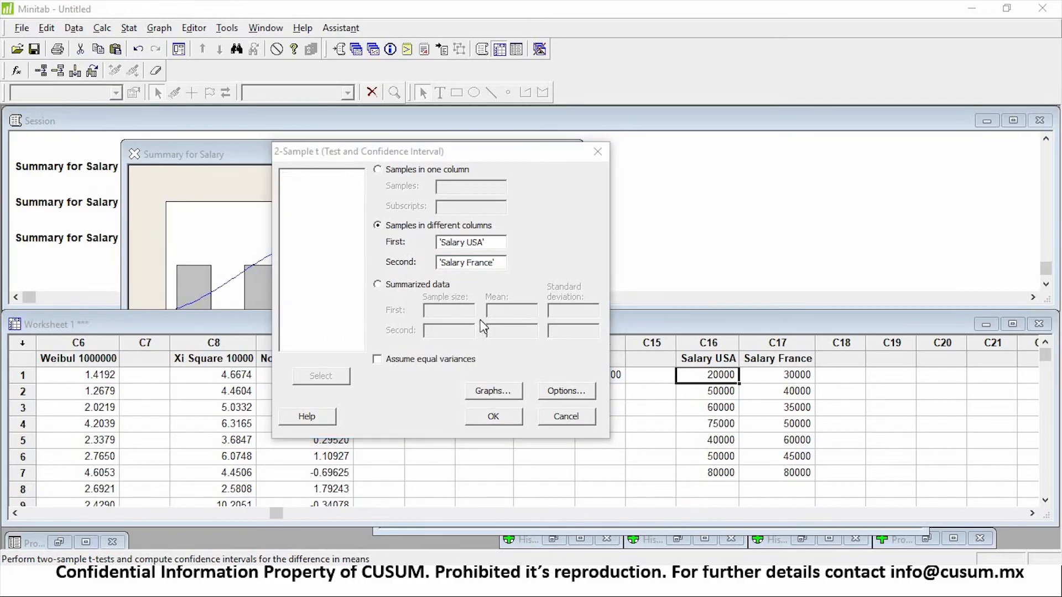
{"action": "left_click", "coordinate": [479, 295]}
{"action": "left_click", "coordinate": [539, 335]}
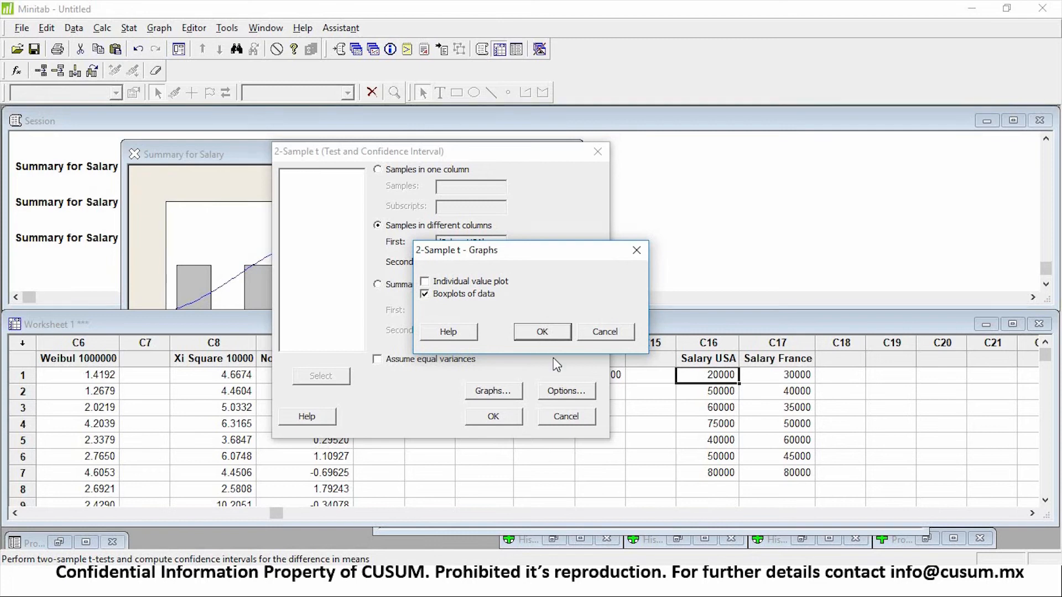
{"action": "left_click", "coordinate": [558, 392]}
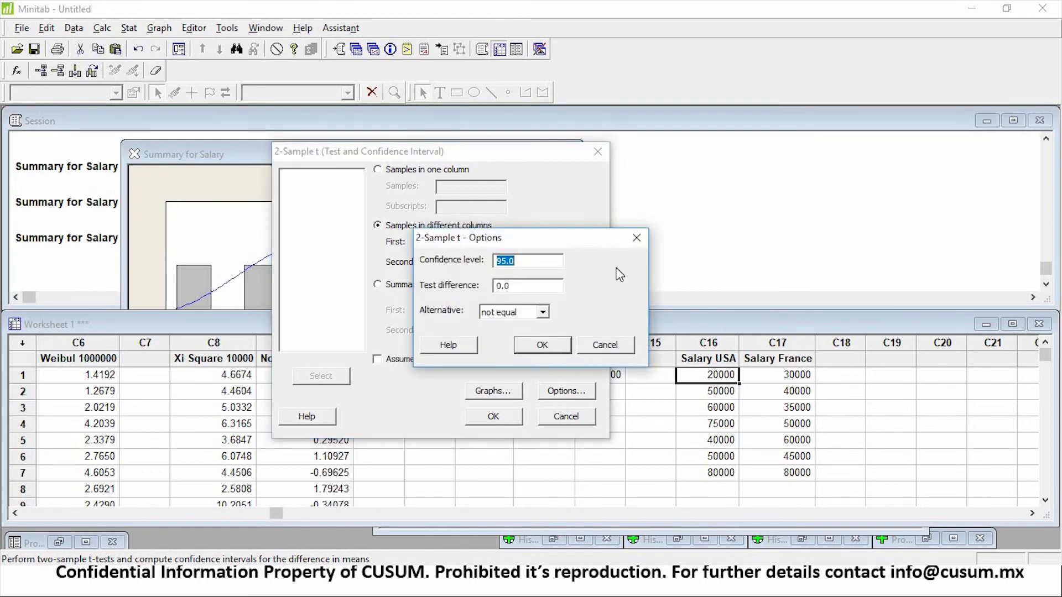
{"action": "left_click", "coordinate": [540, 349]}
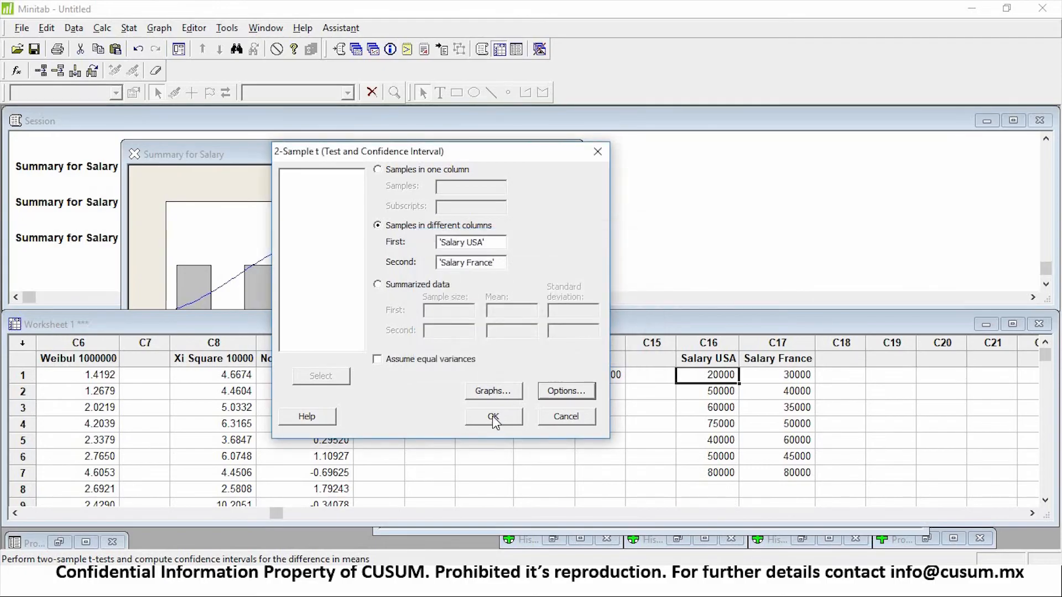
{"action": "left_click", "coordinate": [493, 418]}
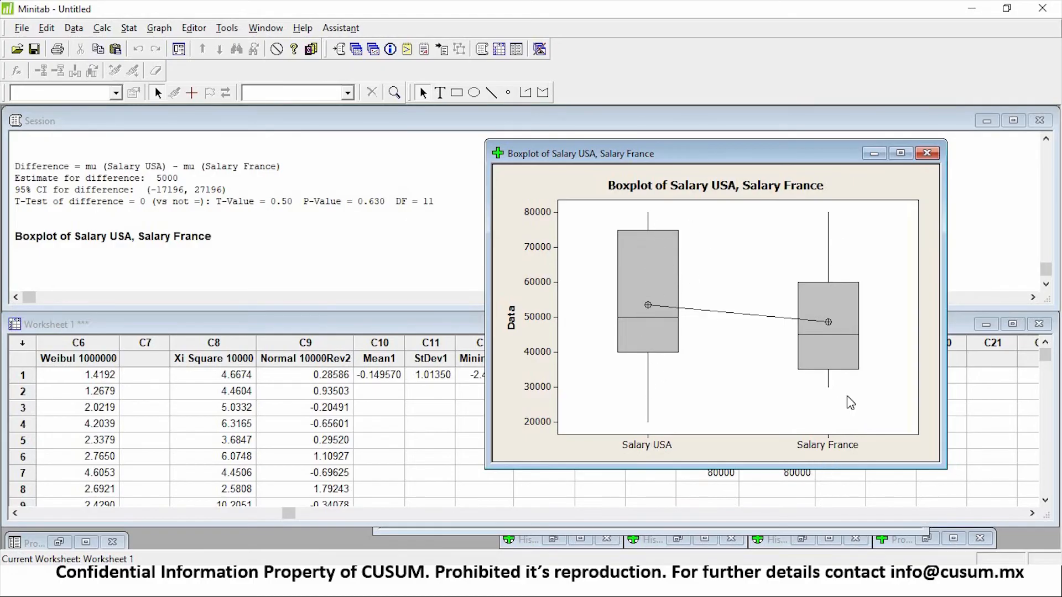
- Examine the boxplot's mean connect line, interquartile range boxes and whiskers for Salary USA and Salary France
{"action": "left_click", "coordinate": [653, 305]}
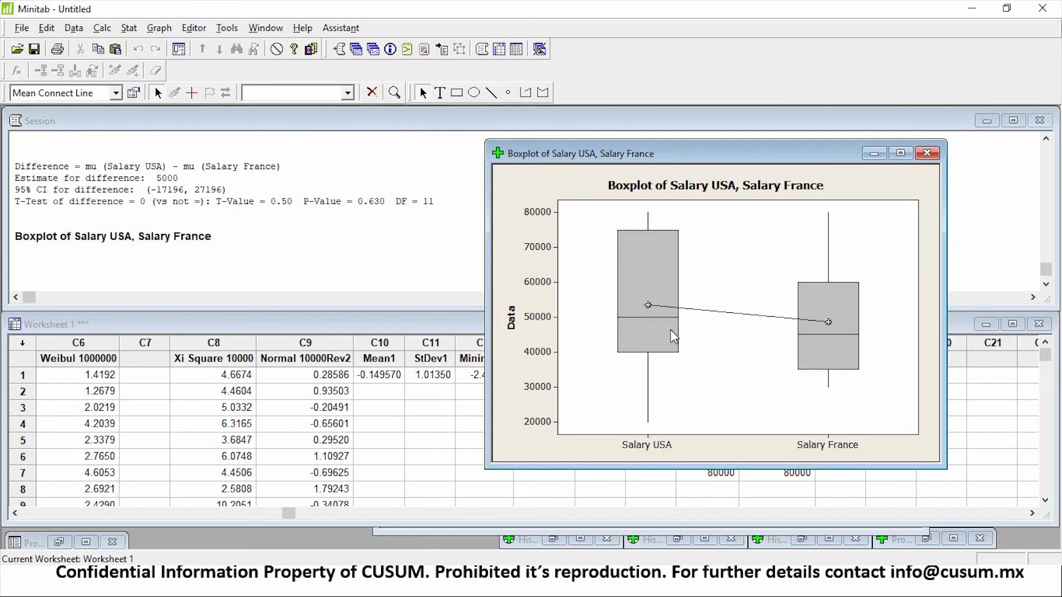
{"action": "left_click", "coordinate": [643, 257]}
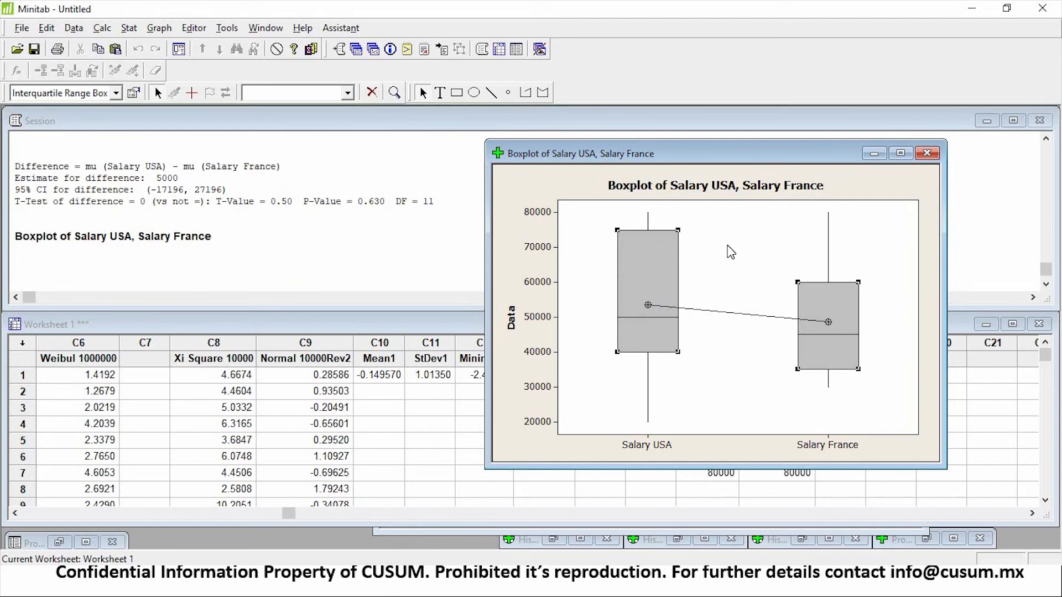
{"action": "left_click", "coordinate": [722, 243]}
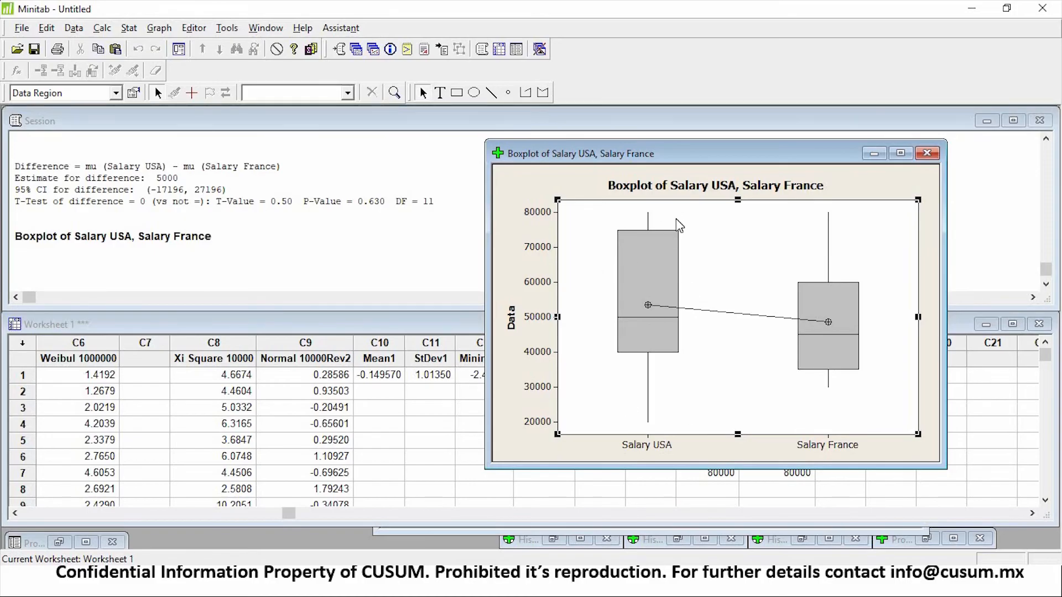
{"action": "left_click", "coordinate": [645, 245]}
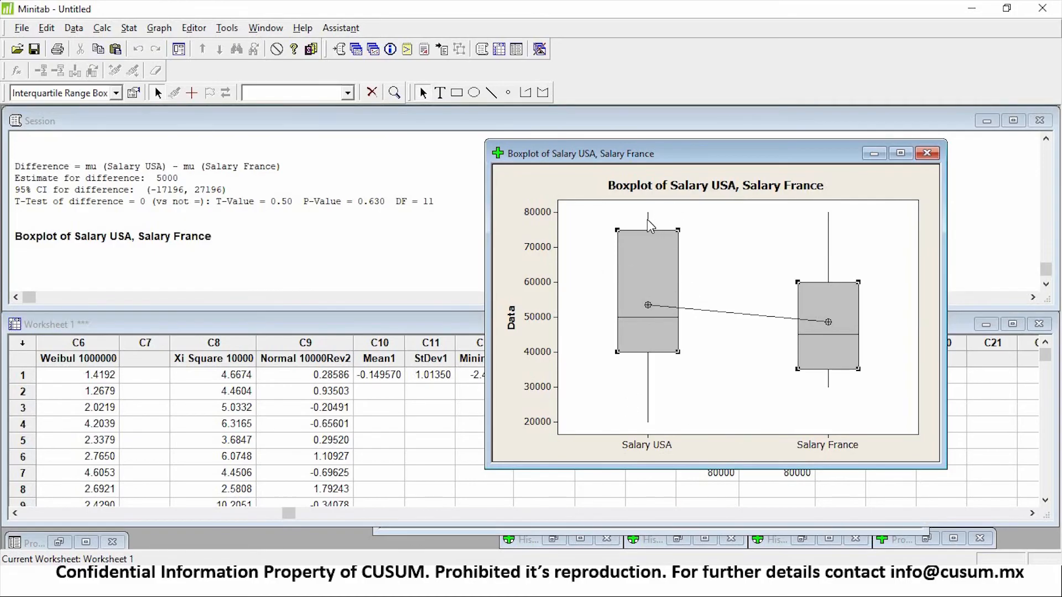
{"action": "left_click", "coordinate": [653, 225]}
{"action": "left_click", "coordinate": [830, 393]}
{"action": "mouse_move", "coordinate": [647, 229]}
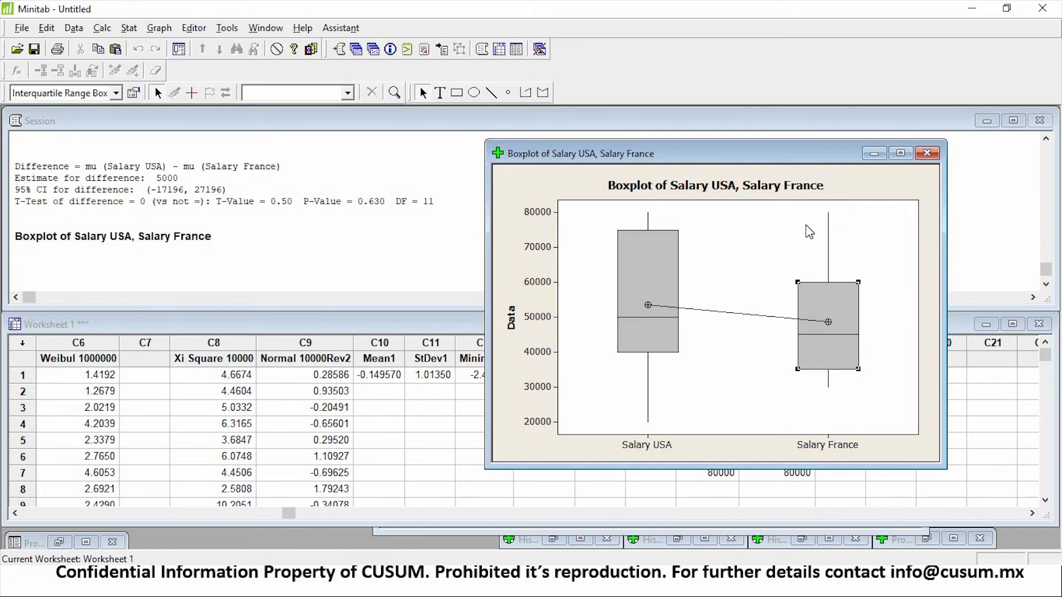
- Enlarge the Session window downward and bring the two-sample t-test output for both salary columns into view
{"action": "left_click", "coordinate": [320, 229]}
{"action": "scroll", "coordinate": [275, 225], "scroll_direction": "up", "scroll_amount": 3}
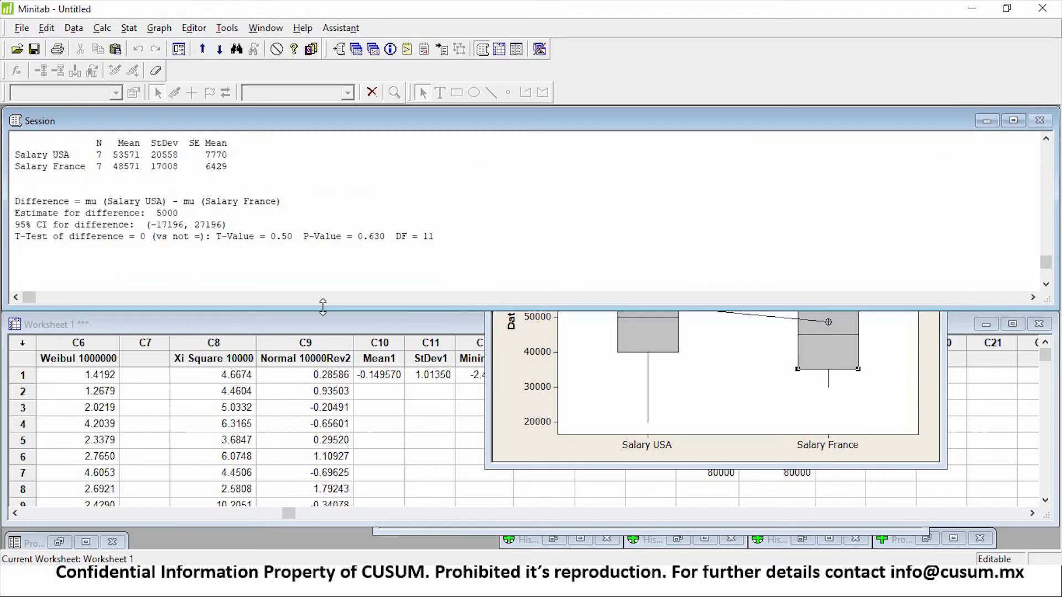
{"action": "left_click_drag", "start_coordinate": [323, 307], "coordinate": [327, 367]}
{"action": "scroll", "coordinate": [224, 206], "scroll_direction": "up", "scroll_amount": 2}
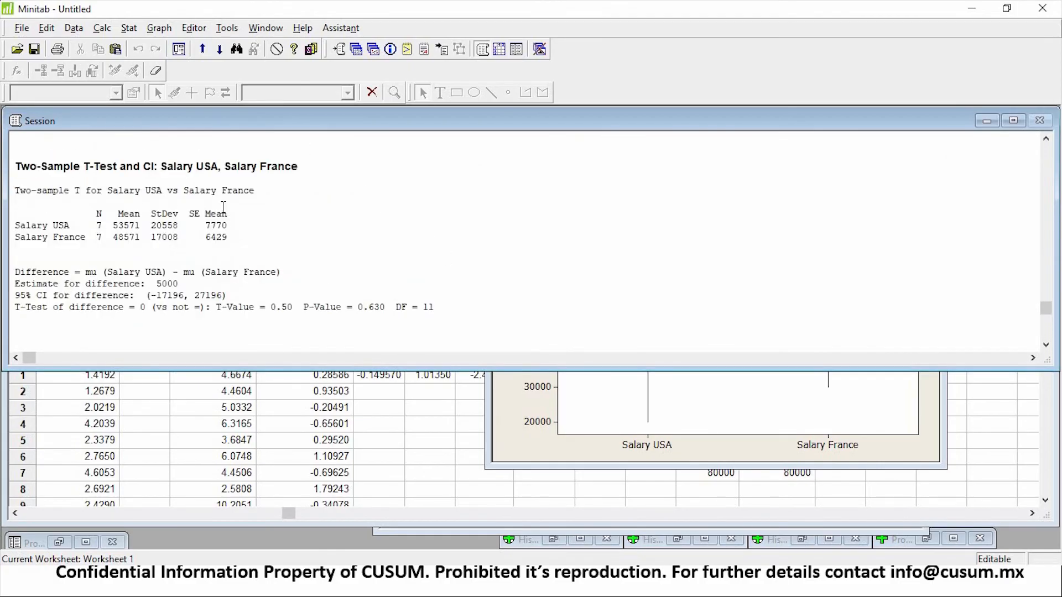
{"action": "scroll", "coordinate": [15, 224], "scroll_direction": "up", "scroll_amount": 1}
{"action": "scroll", "coordinate": [16, 172], "scroll_direction": "down", "scroll_amount": 1}
- Examine the t-test heading and the sample size, mean and standard deviation of Salary USA and Salary France
{"action": "left_click_drag", "start_coordinate": [19, 167], "coordinate": [303, 166]}
{"action": "left_click", "coordinate": [146, 166]}
{"action": "left_click", "coordinate": [153, 166]}
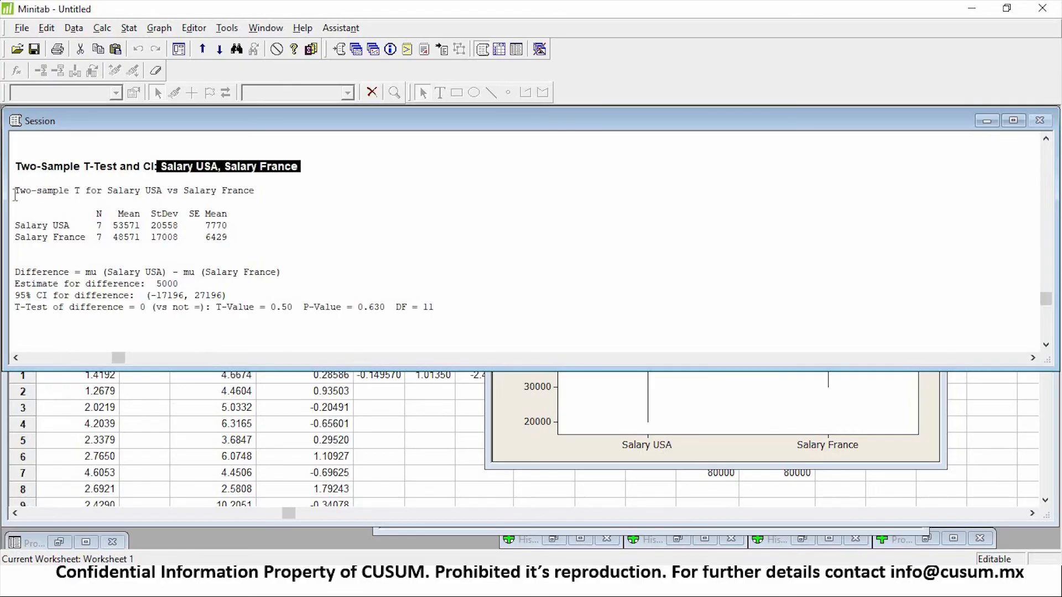
{"action": "left_click_drag", "start_coordinate": [15, 193], "coordinate": [264, 194]}
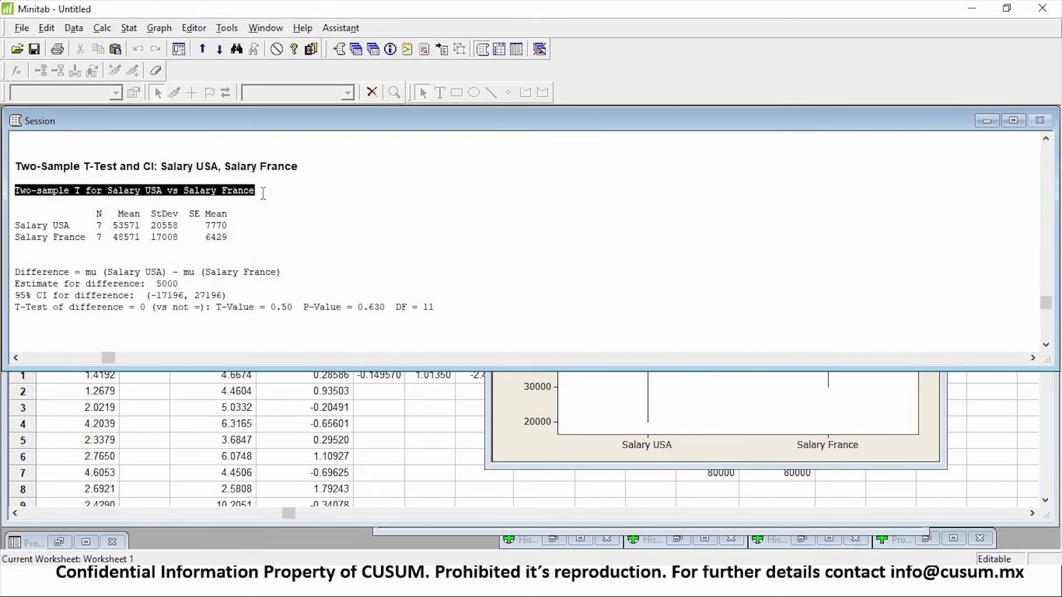
{"action": "left_click", "coordinate": [16, 216]}
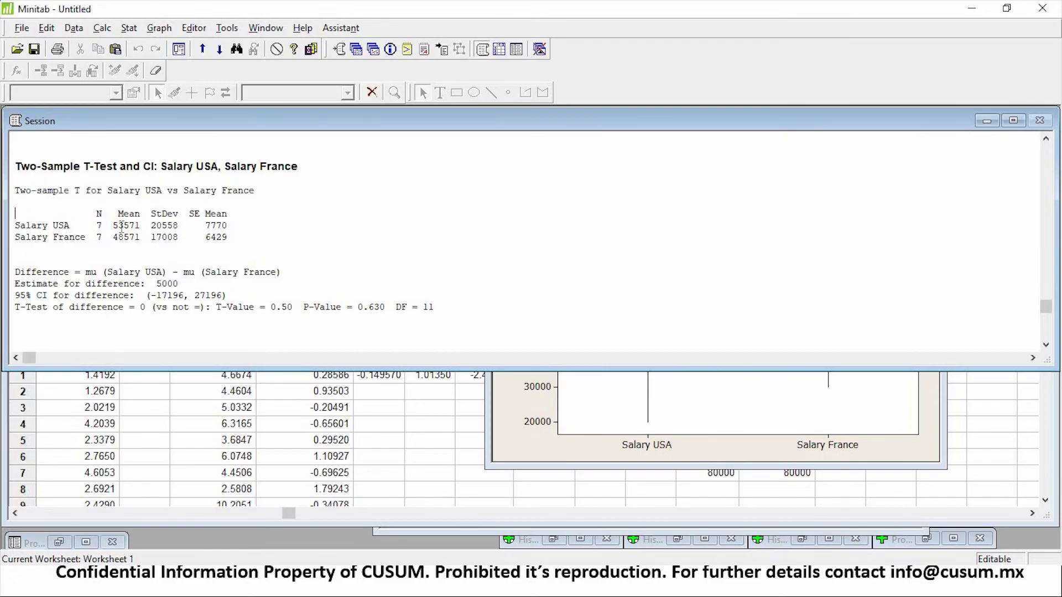
{"action": "double_click", "coordinate": [97, 225]}
{"action": "left_click", "coordinate": [94, 237]}
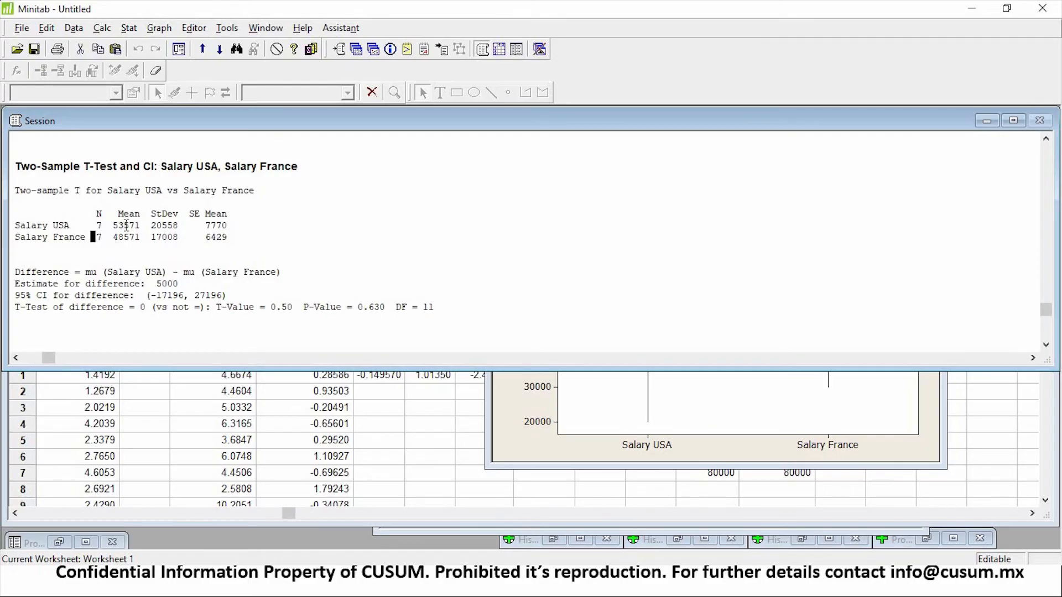
{"action": "double_click", "coordinate": [130, 226]}
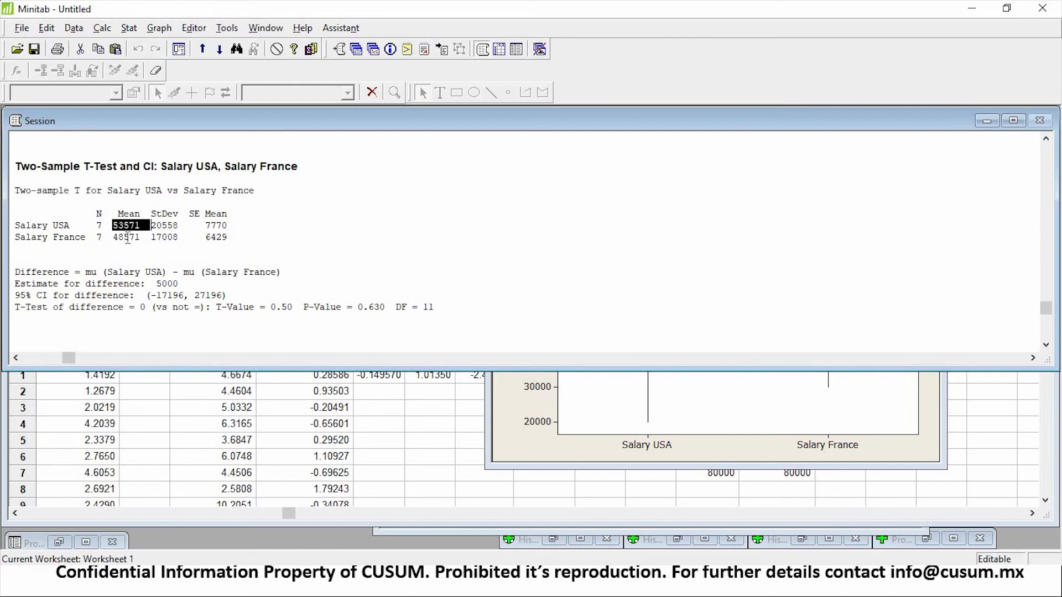
{"action": "double_click", "coordinate": [128, 237]}
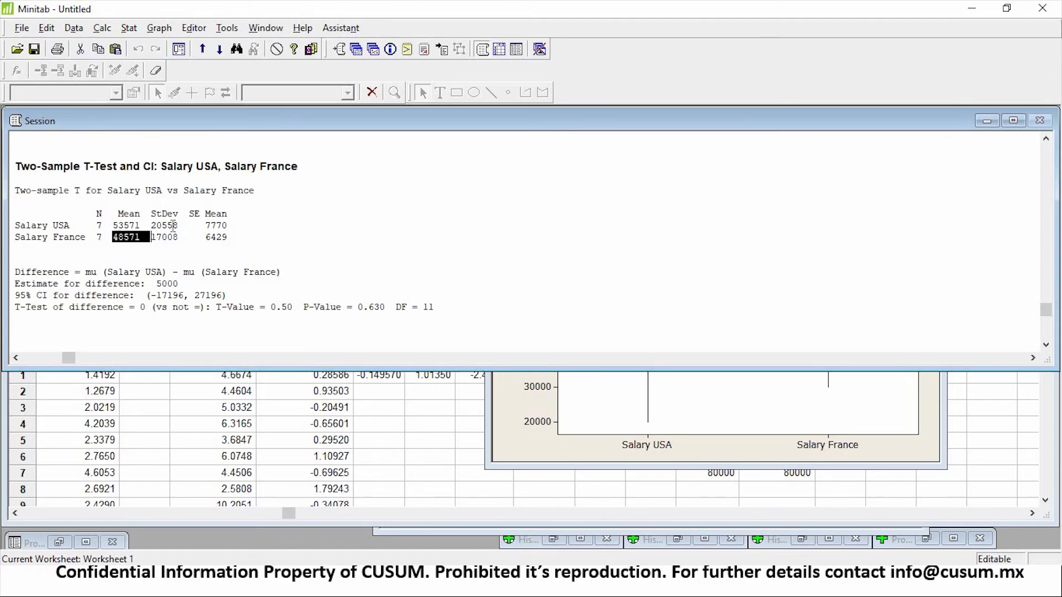
{"action": "left_click", "coordinate": [169, 232]}
{"action": "double_click", "coordinate": [168, 226]}
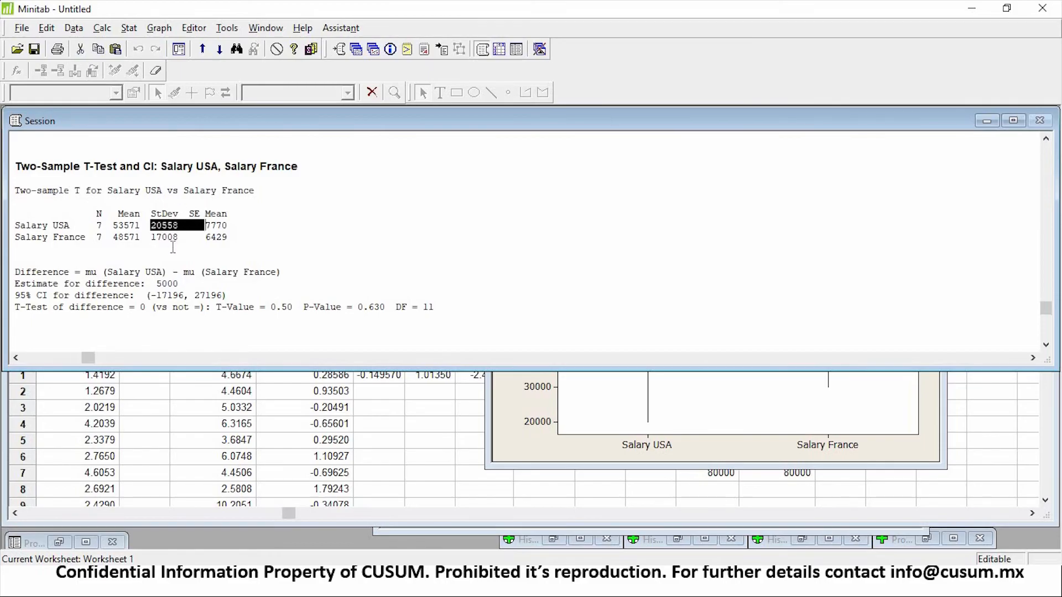
{"action": "double_click", "coordinate": [166, 236]}
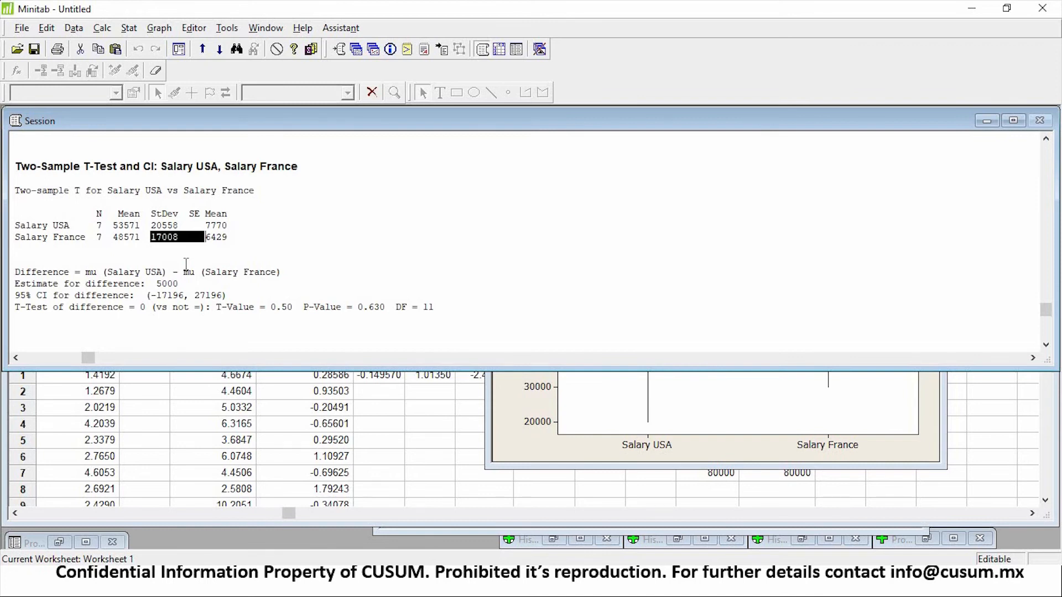
- Examine the difference definition and the P-value of the t-test, and recheck which two salary samples are compared
{"action": "scroll", "coordinate": [190, 261], "scroll_direction": "down", "scroll_amount": 1}
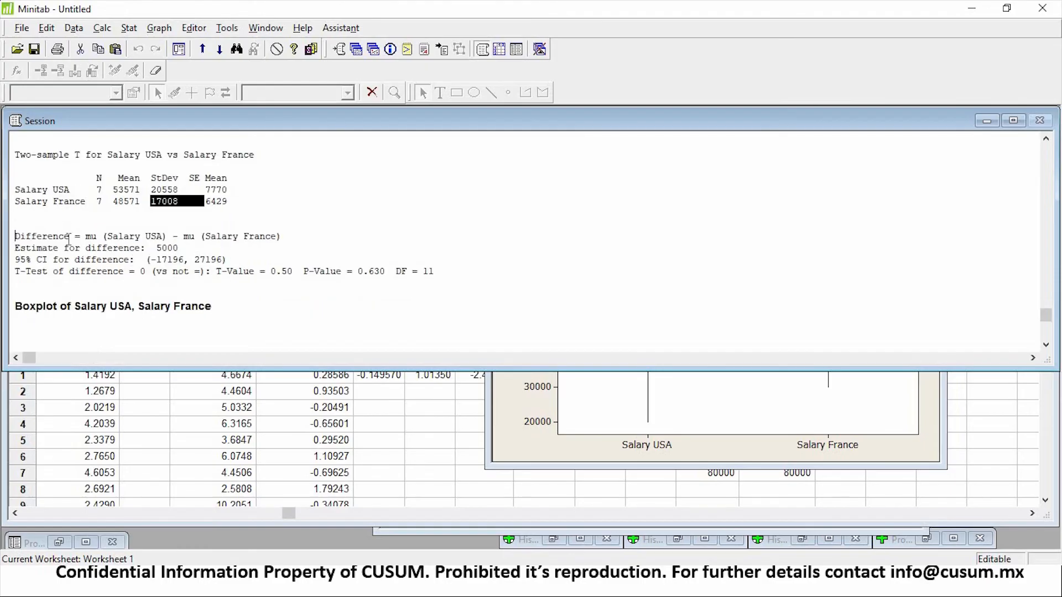
{"action": "left_click", "coordinate": [17, 238]}
{"action": "left_click_drag", "start_coordinate": [107, 236], "coordinate": [253, 238]}
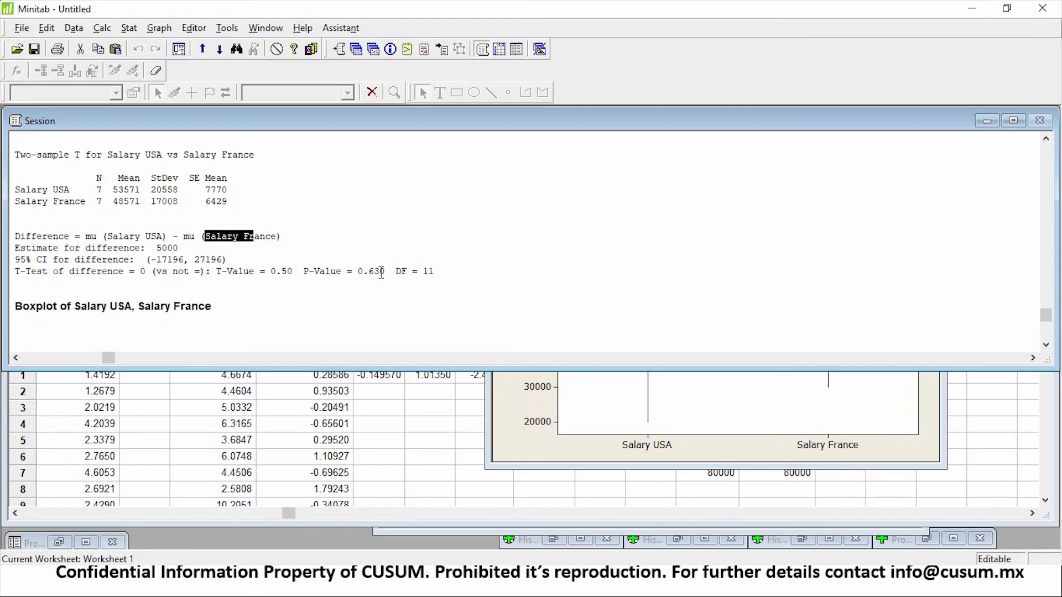
{"action": "left_click_drag", "start_coordinate": [384, 272], "coordinate": [362, 275]}
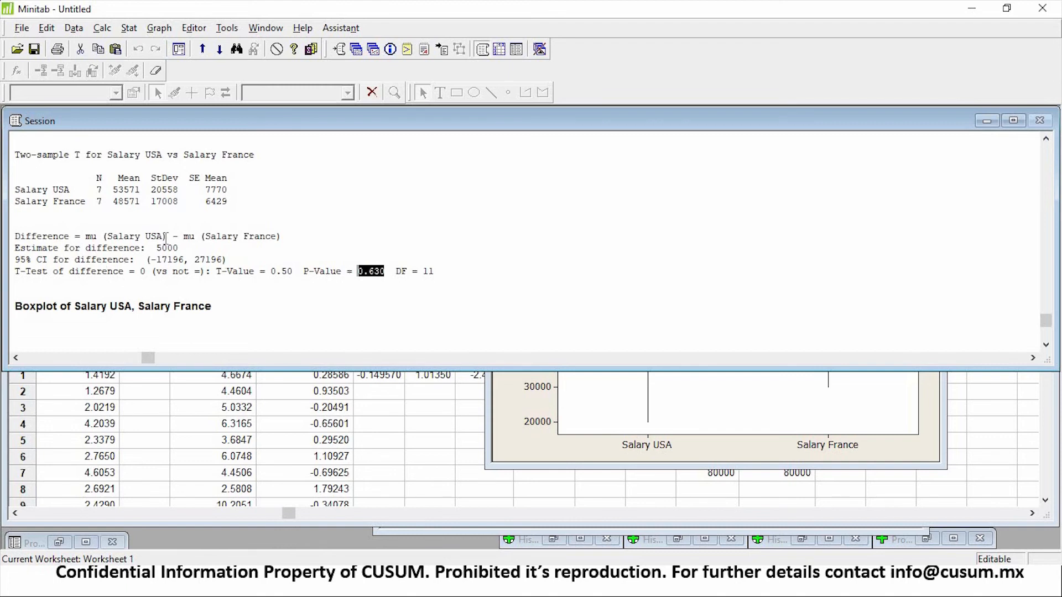
{"action": "scroll", "coordinate": [219, 189], "scroll_direction": "up", "scroll_amount": 1}
{"action": "left_click_drag", "start_coordinate": [250, 189], "coordinate": [221, 190]}
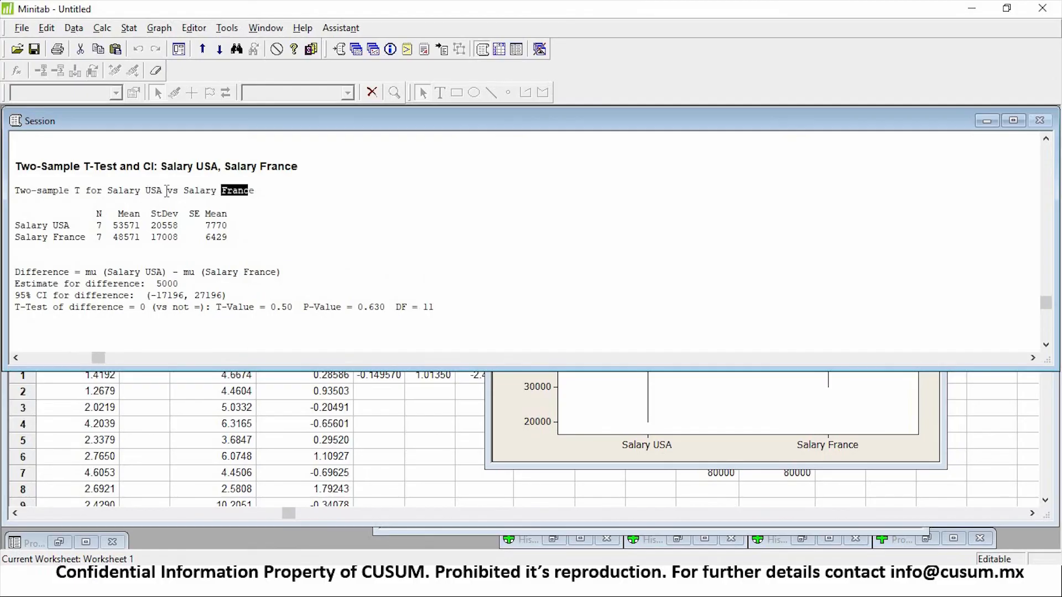
{"action": "left_click_drag", "start_coordinate": [156, 189], "coordinate": [123, 190]}
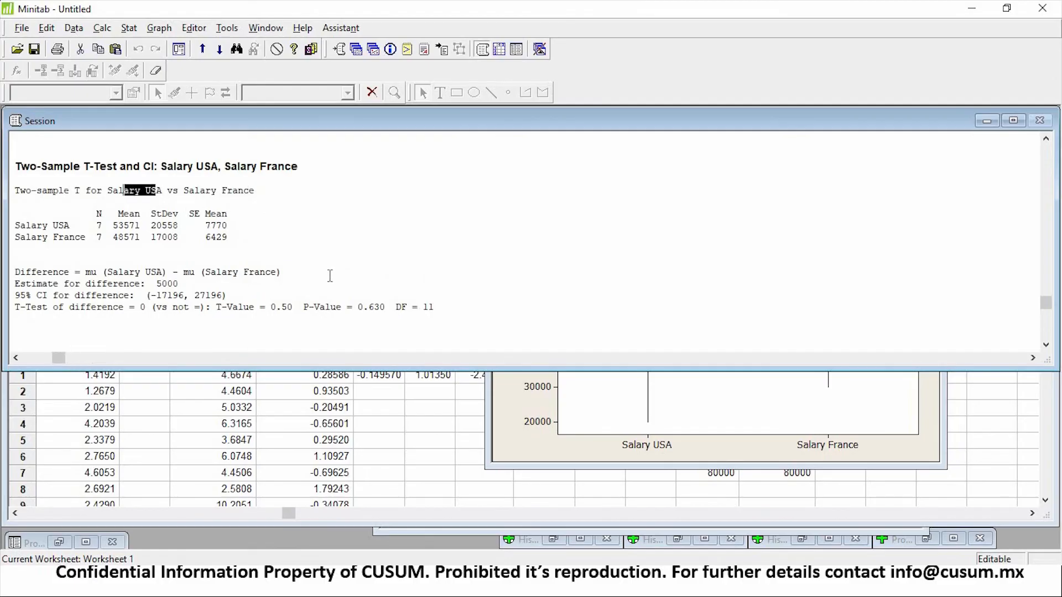
{"action": "scroll", "coordinate": [978, 388], "scroll_direction": "down", "scroll_amount": 1}
- Return to the worksheet and name column C18 "Salary Mexico"
{"action": "left_click", "coordinate": [991, 419]}
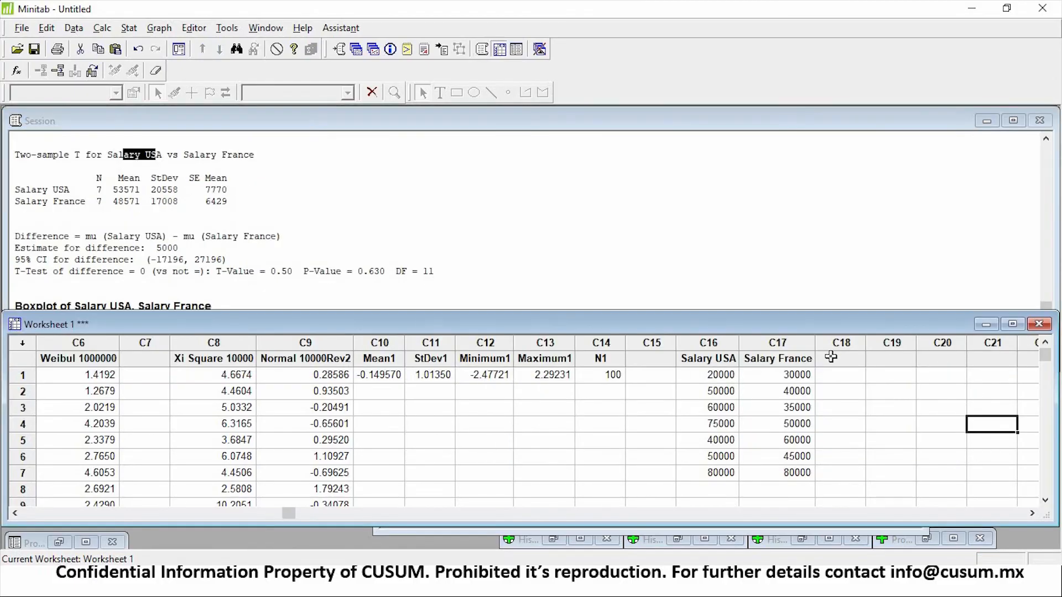
{"action": "left_click", "coordinate": [854, 364]}
{"action": "type", "text": "S"}
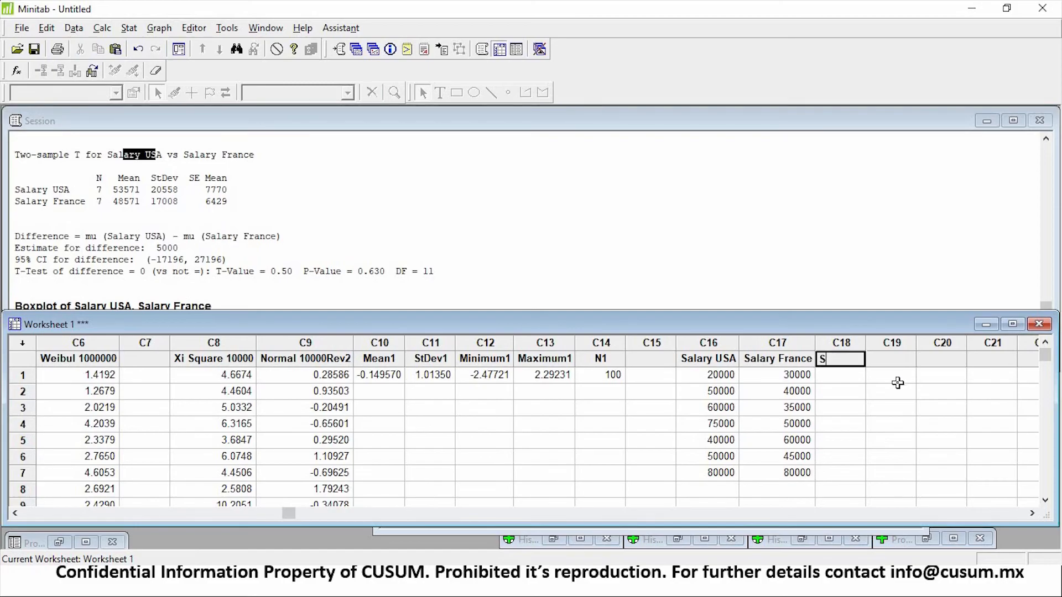
{"action": "type", "text": "alary Mexico"}
{"action": "key", "text": "Return"}
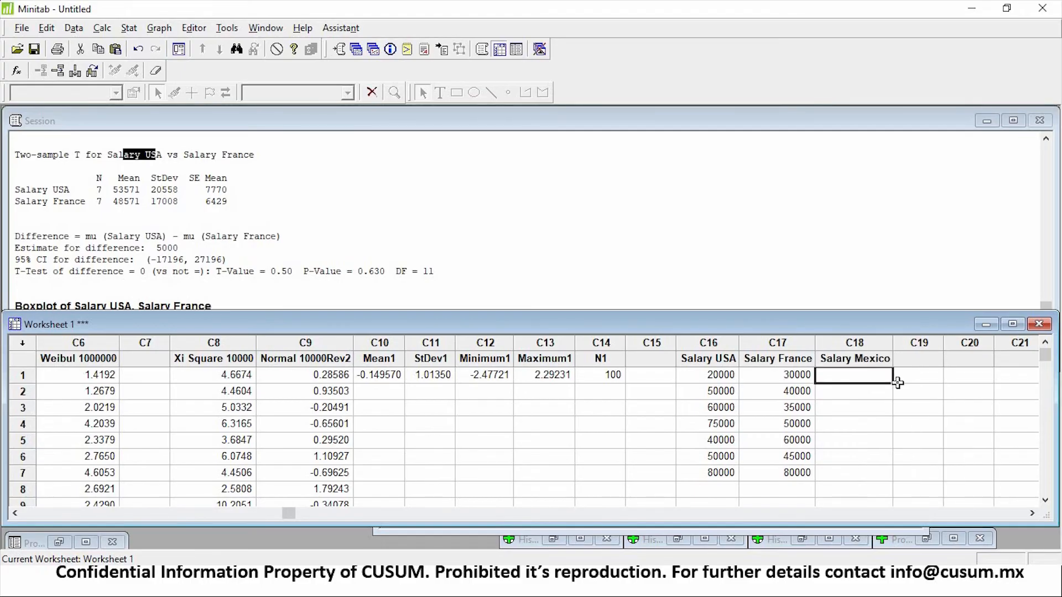
- Fill rows 1 to 7 of the Salary Mexico column with 10000, 8000, 7000, 15000, 20000, 15000 and 9000
{"action": "type", "text": "10000"}
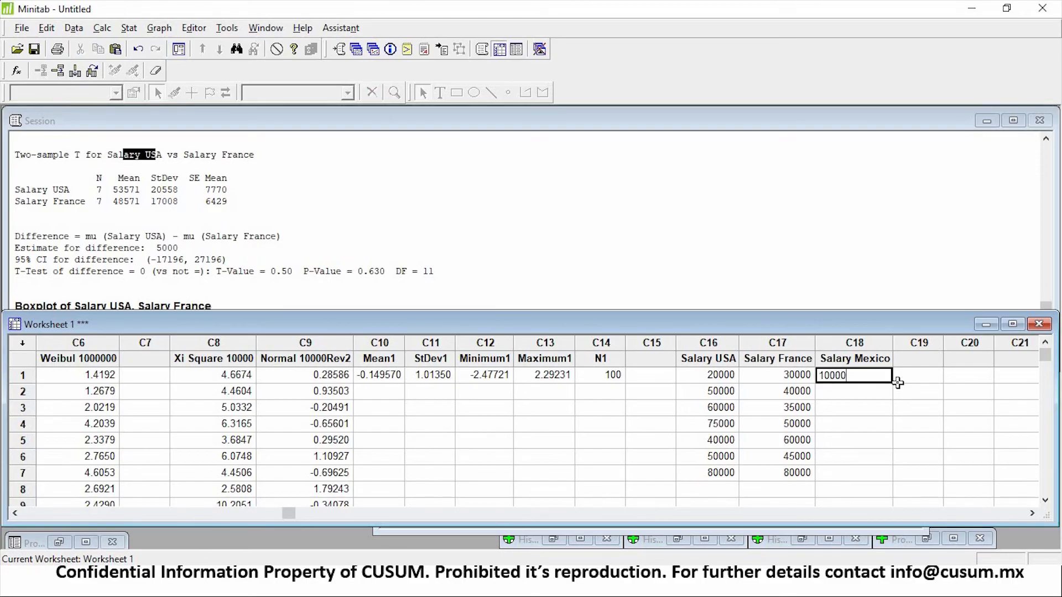
{"action": "key", "text": "Return"}
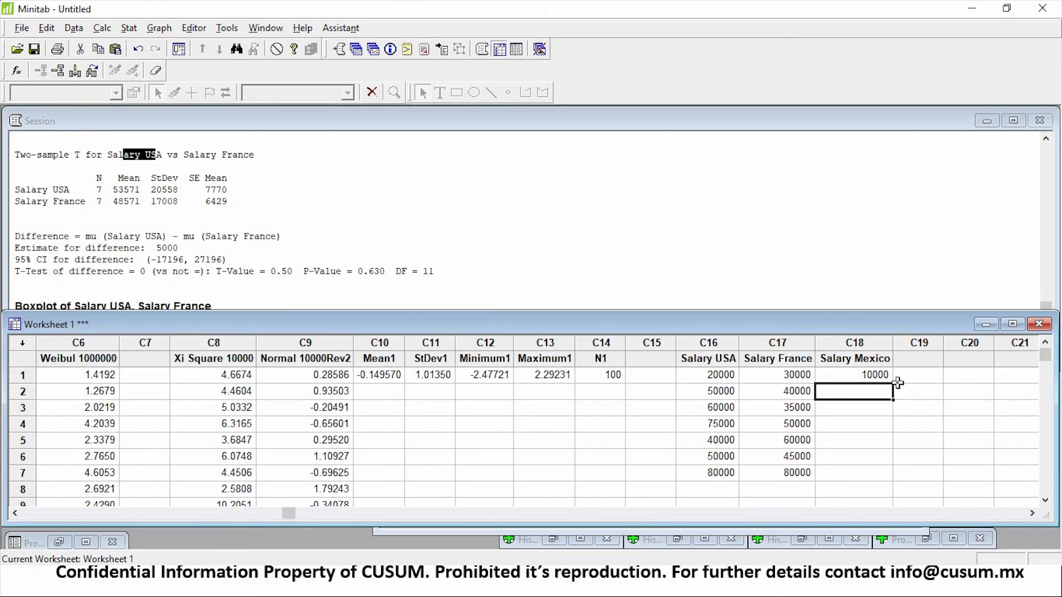
{"action": "type", "text": "8000"}
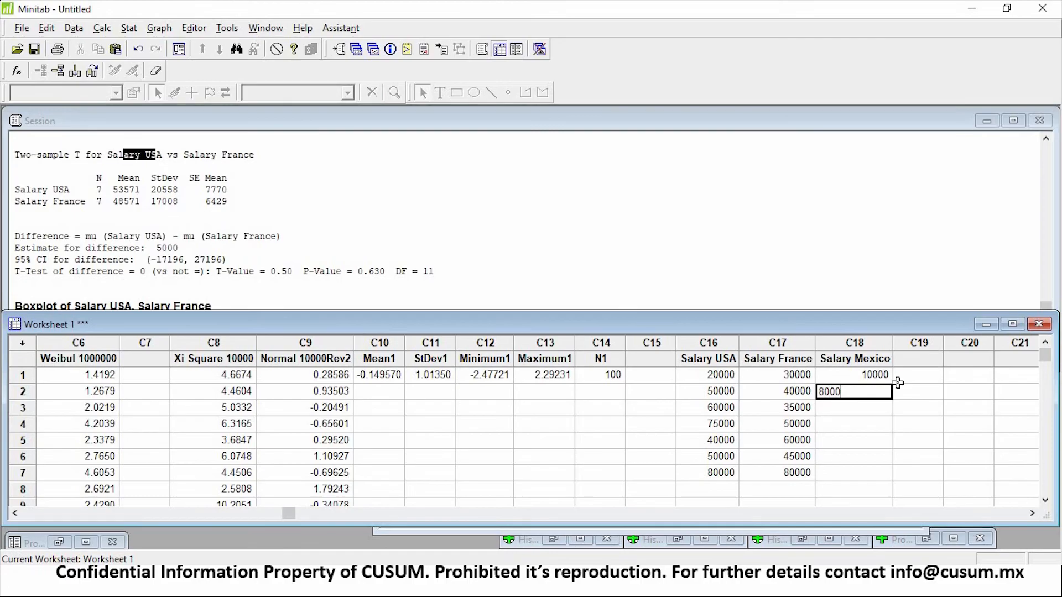
{"action": "key", "text": "Return"}
{"action": "type", "text": "7000"}
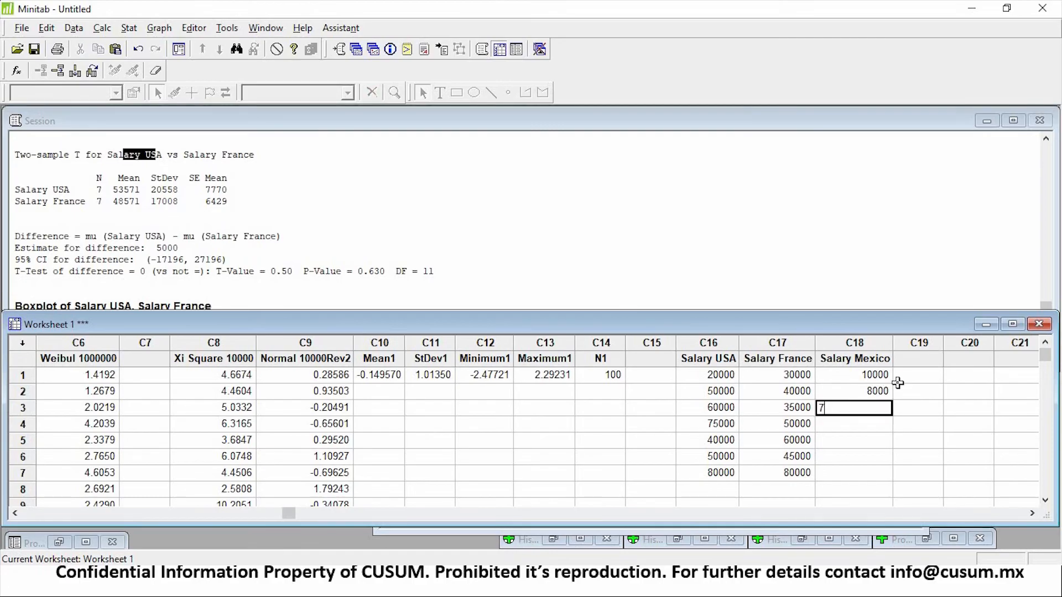
{"action": "key", "text": "Return"}
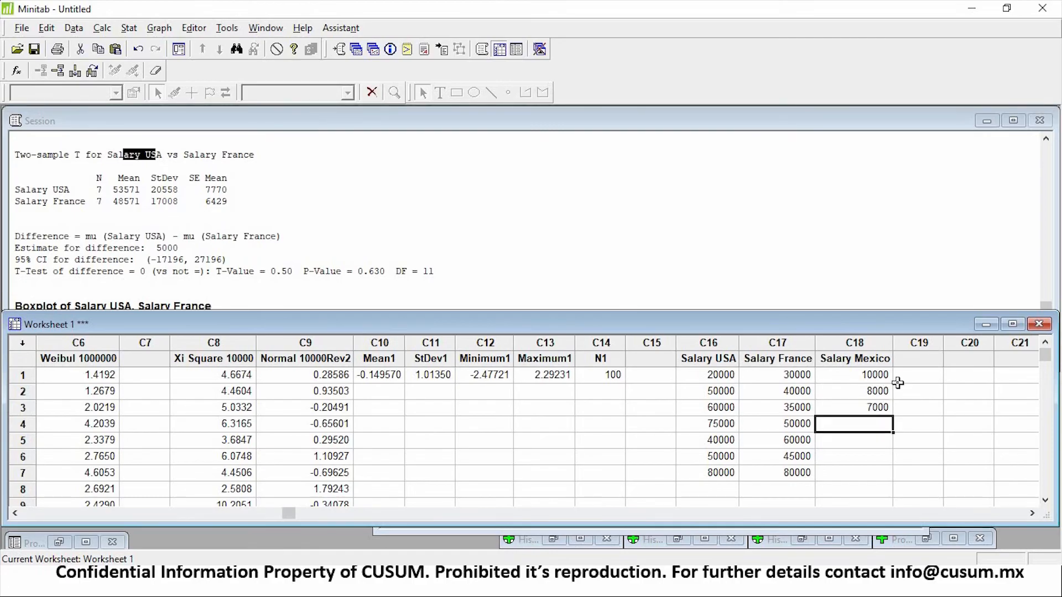
{"action": "type", "text": "15000"}
{"action": "key", "text": "Return"}
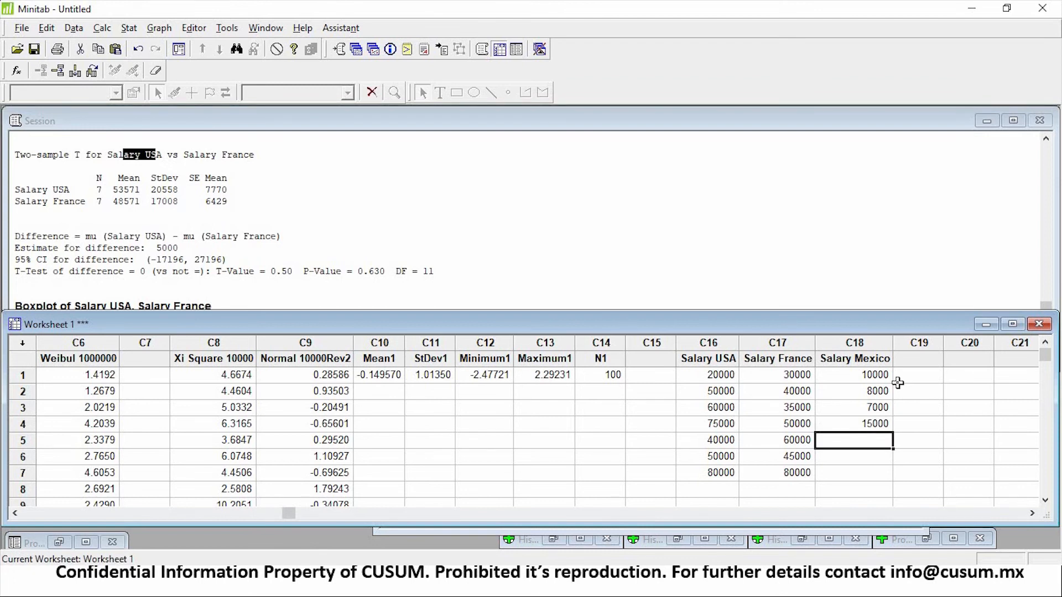
{"action": "type", "text": "20000"}
{"action": "key", "text": "Return"}
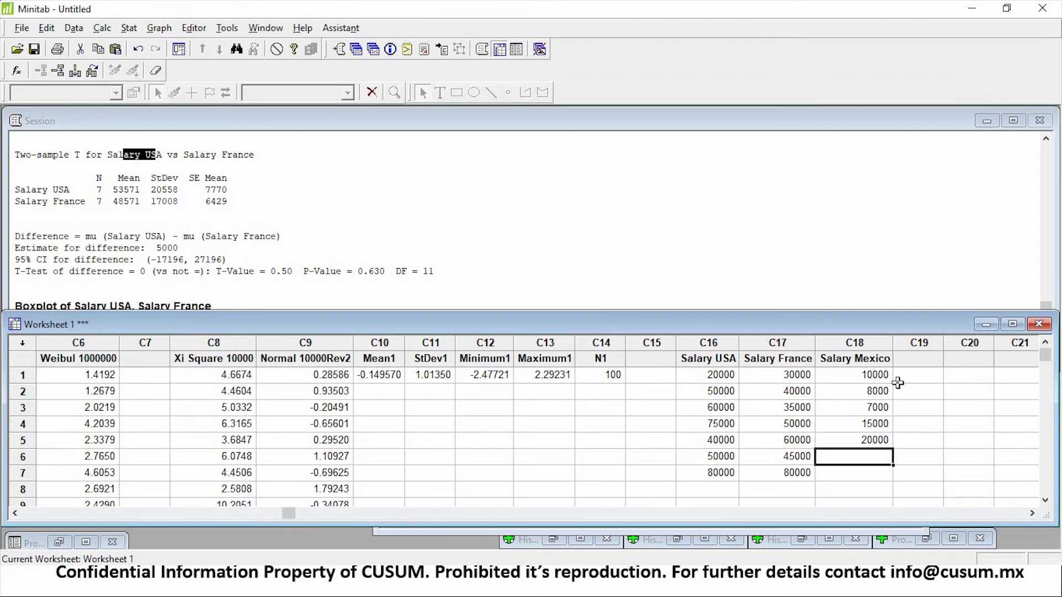
{"action": "type", "text": "15000"}
{"action": "key", "text": "Return"}
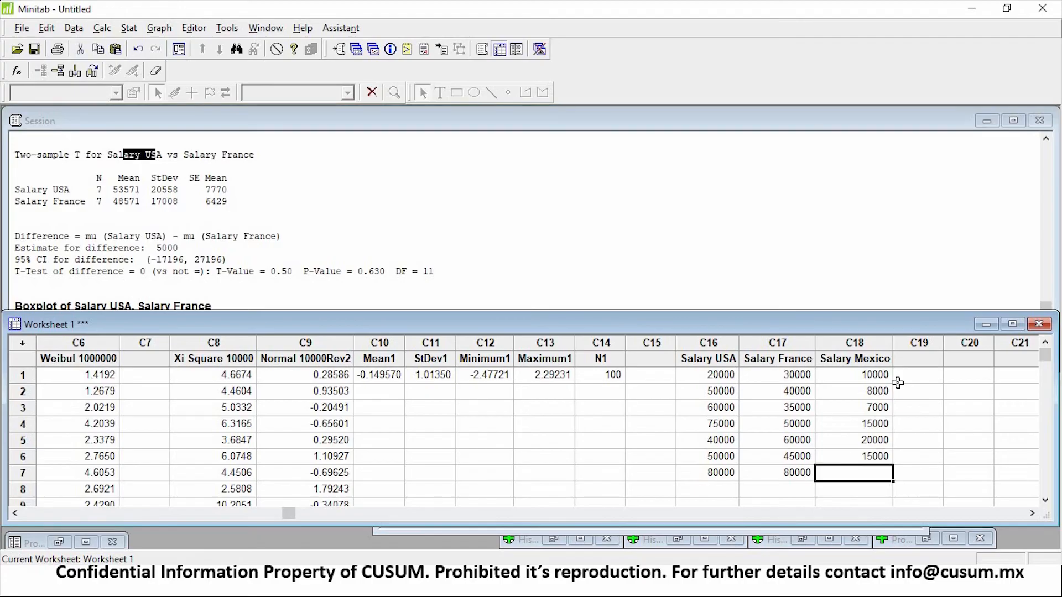
{"action": "key", "text": "Up"}
{"action": "key", "text": "Up"}
{"action": "key", "text": "Up"}
{"action": "key", "text": "Up"}
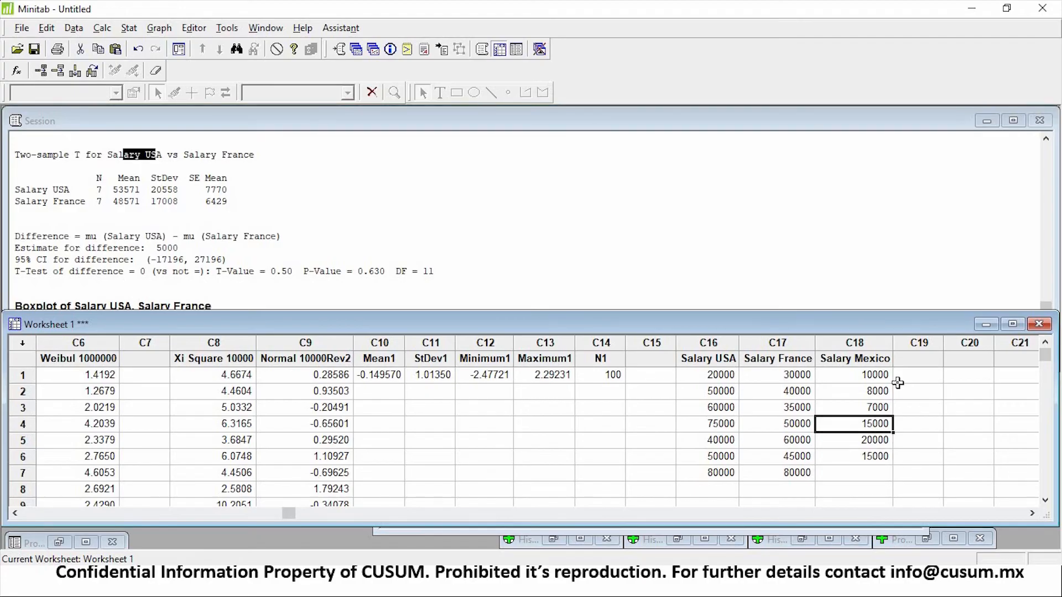
{"action": "key", "text": "Down"}
{"action": "key", "text": "Down"}
{"action": "key", "text": "Down"}
{"action": "key", "text": "Down"}
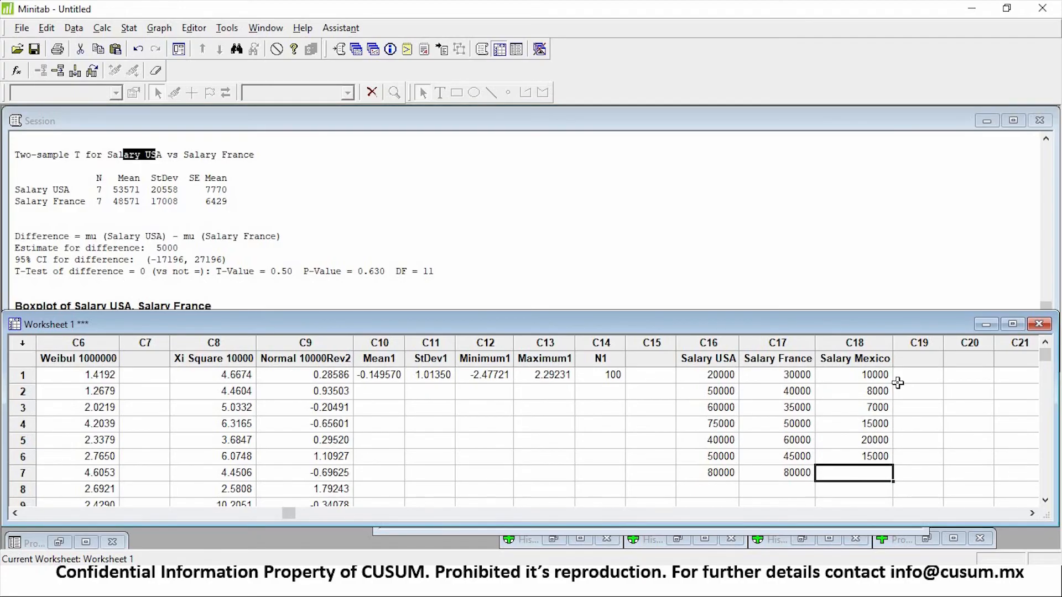
{"action": "type", "text": "9000"}
{"action": "key", "text": "Return"}
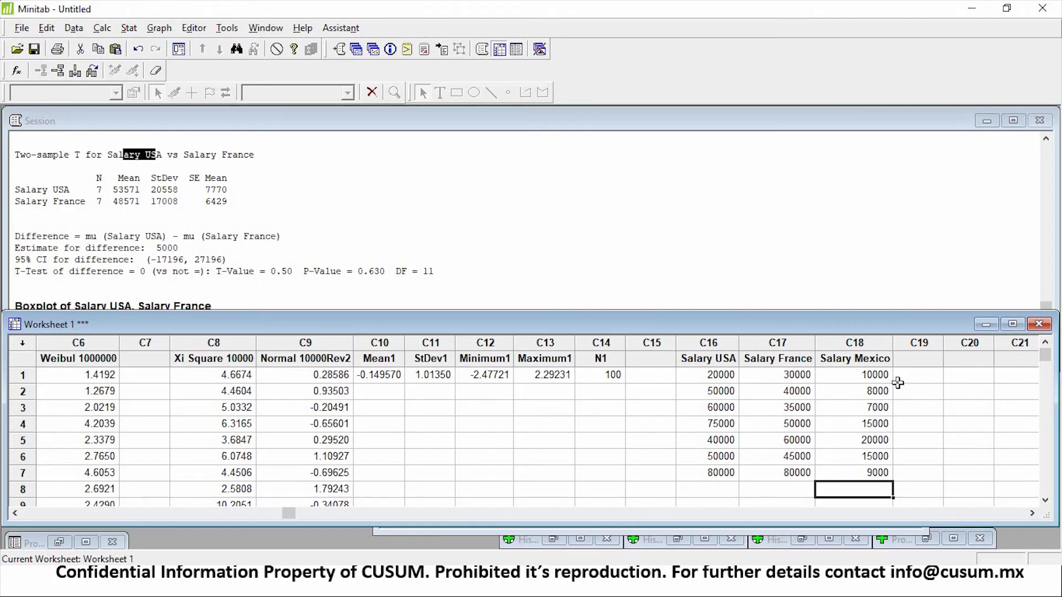
- Highlight the Salary USA sample and the Salary Mexico sample in the worksheet to review the data for comparison
{"action": "key", "text": "Up"}
{"action": "key", "text": "shift+Up"}
{"action": "key", "text": "shift+Up"}
{"action": "key", "text": "shift+Up"}
{"action": "key", "text": "shift+Up"}
{"action": "key", "text": "shift+Up"}
{"action": "key", "text": "shift+Up"}
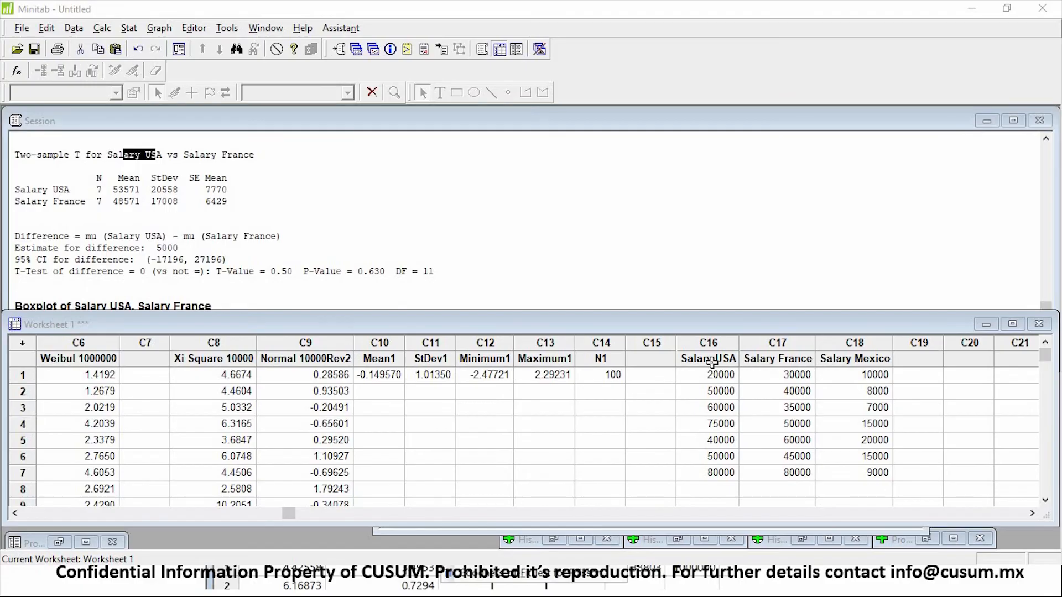
{"action": "left_click_drag", "start_coordinate": [707, 359], "coordinate": [714, 457]}
{"action": "left_click_drag", "start_coordinate": [854, 358], "coordinate": [856, 473]}
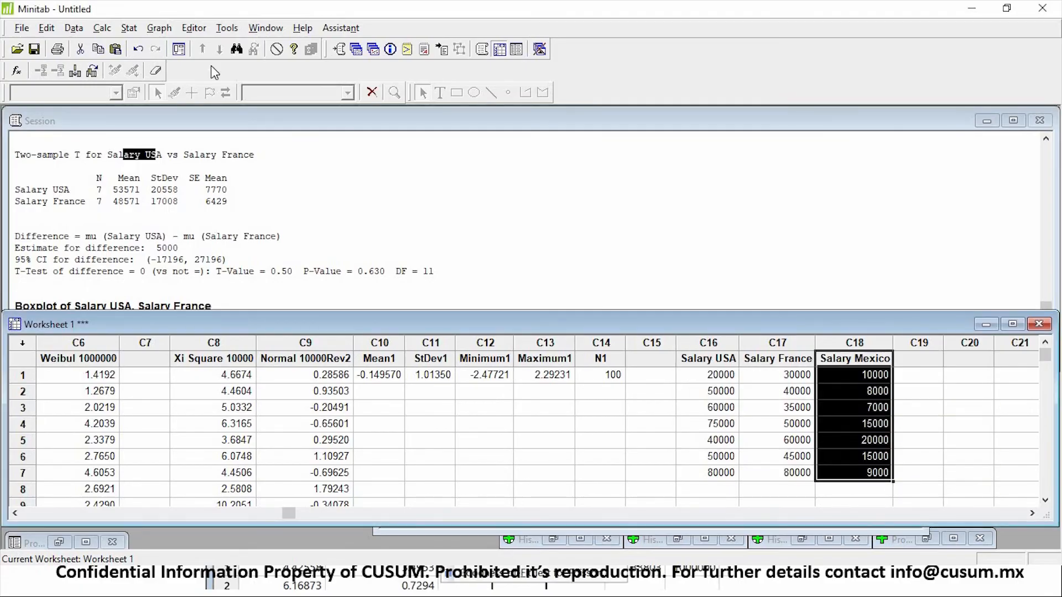
- Run a 2-Sample t test on samples in different columns, with Salary USA first, Salary Mexico second and a boxplot
{"action": "left_click", "coordinate": [131, 28]}
{"action": "mouse_move", "coordinate": [166, 46]}
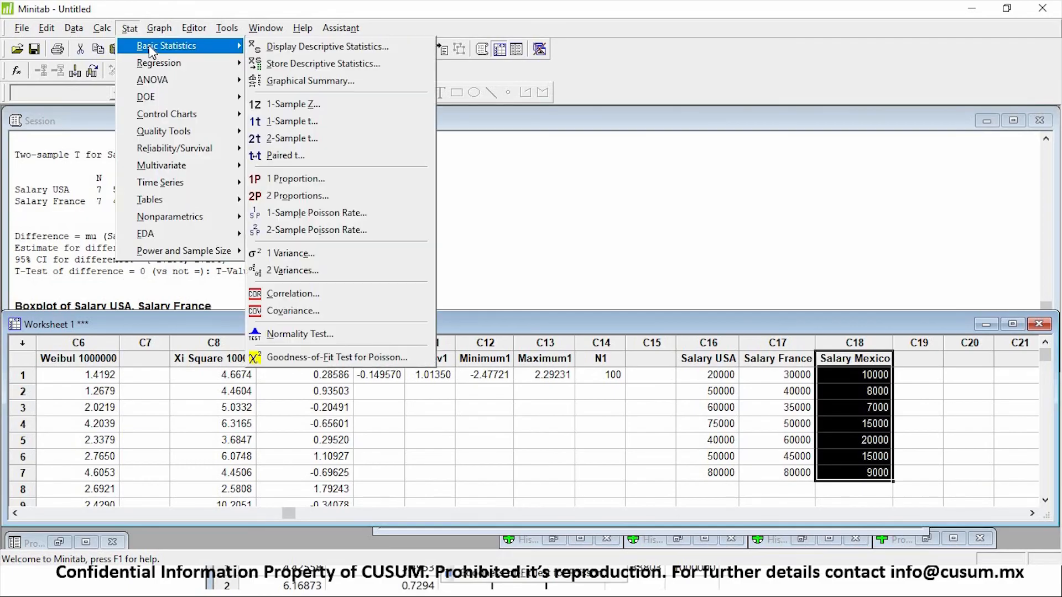
{"action": "left_click", "coordinate": [364, 138]}
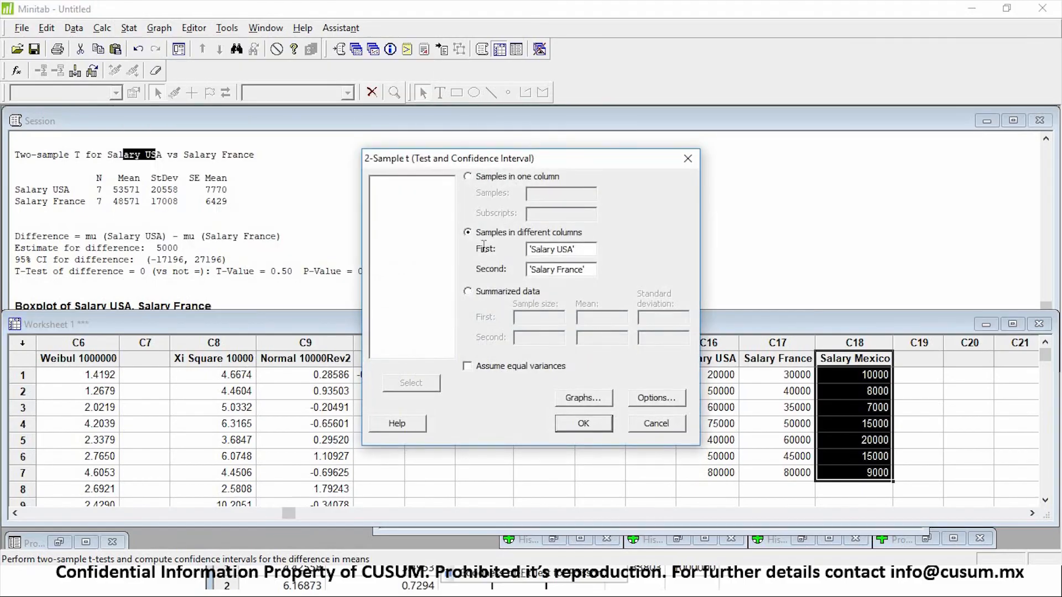
{"action": "left_click", "coordinate": [555, 269]}
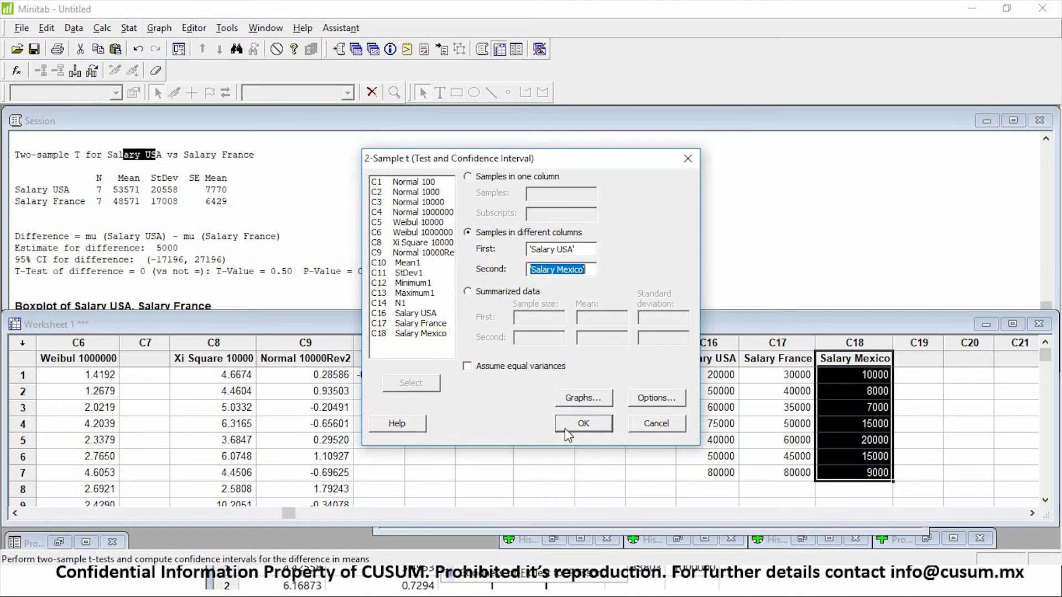
{"action": "left_click", "coordinate": [594, 410]}
{"action": "left_click_drag", "start_coordinate": [534, 248], "coordinate": [260, 247]}
{"action": "left_click", "coordinate": [374, 329]}
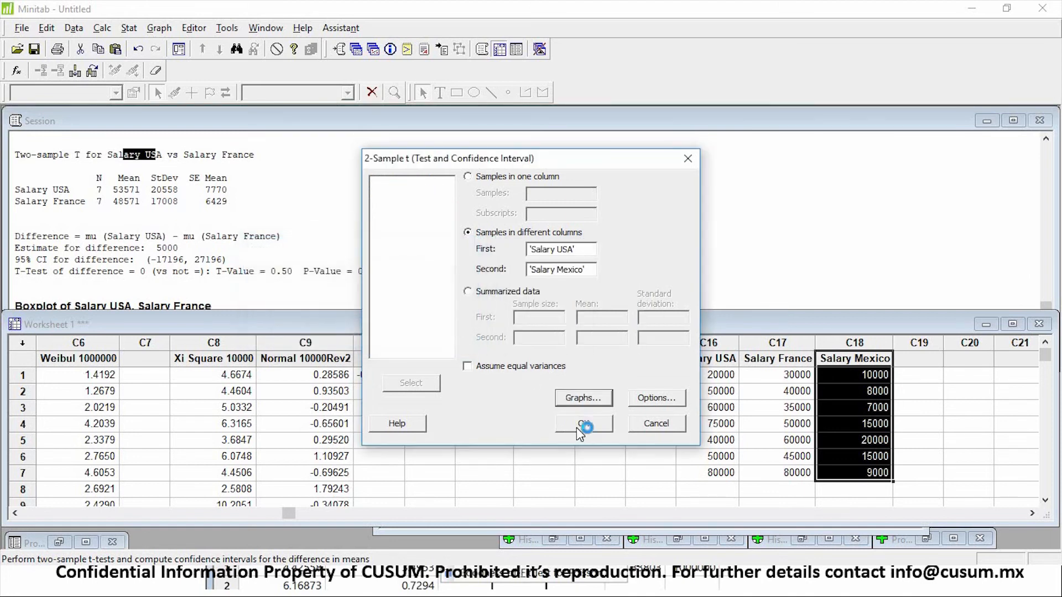
{"action": "left_click", "coordinate": [576, 427]}
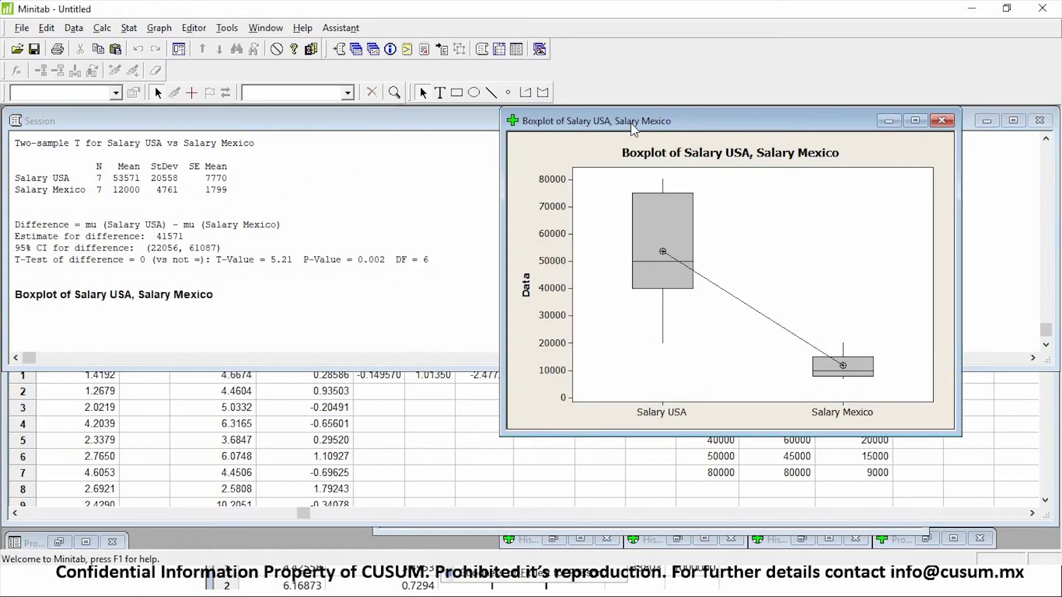
- Minimize the Session window and place the Salary USA, Salary Mexico boxplot beside the Salary USA, Salary France boxplot
{"action": "left_click_drag", "start_coordinate": [628, 137], "coordinate": [632, 136]}
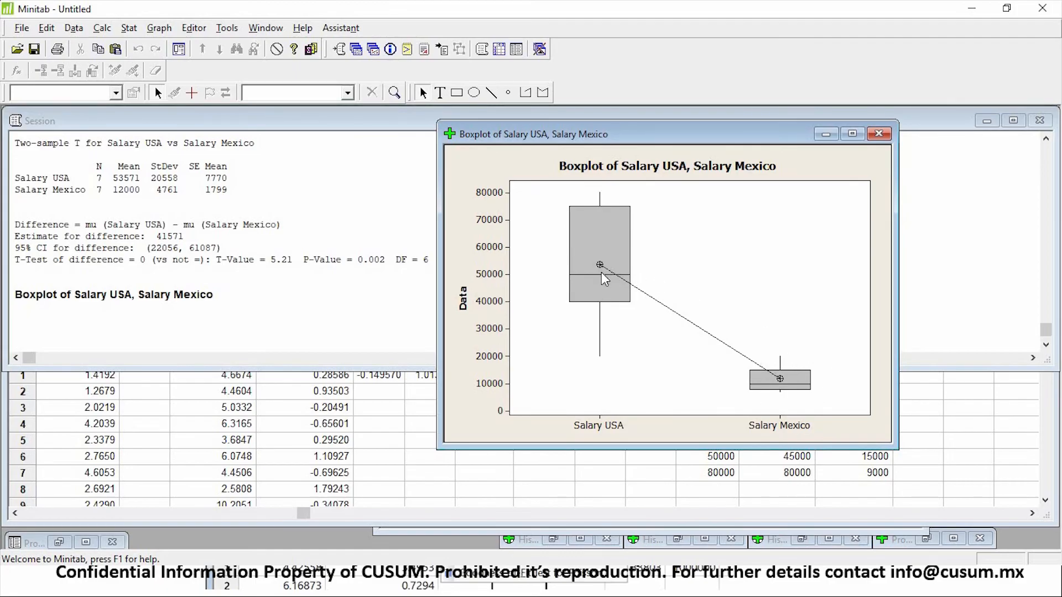
{"action": "left_click", "coordinate": [780, 378]}
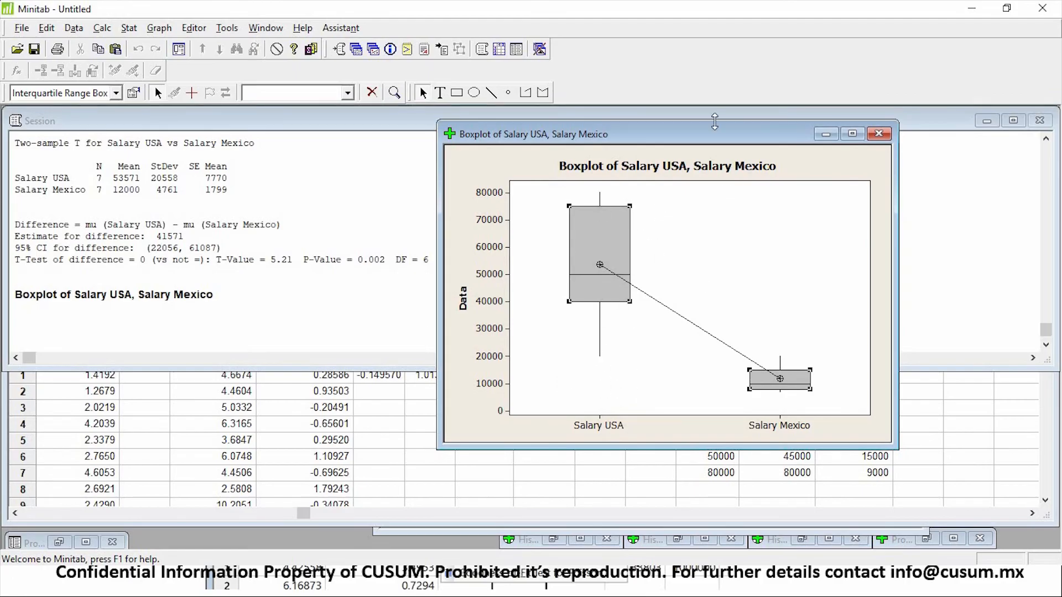
{"action": "left_click_drag", "start_coordinate": [635, 142], "coordinate": [271, 131]}
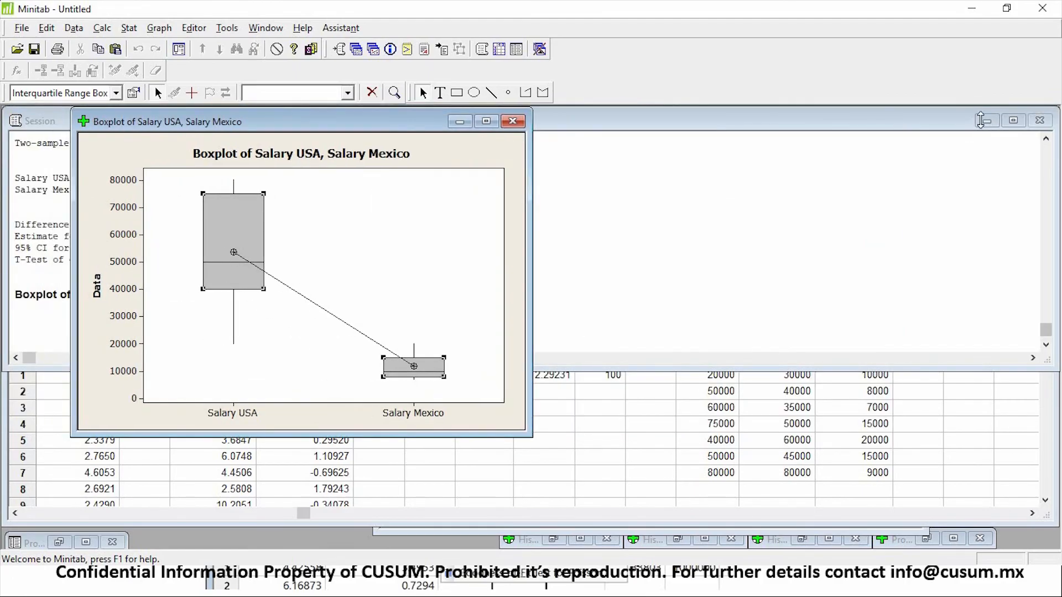
{"action": "left_click", "coordinate": [987, 121]}
{"action": "left_click_drag", "start_coordinate": [715, 158], "coordinate": [753, 133]}
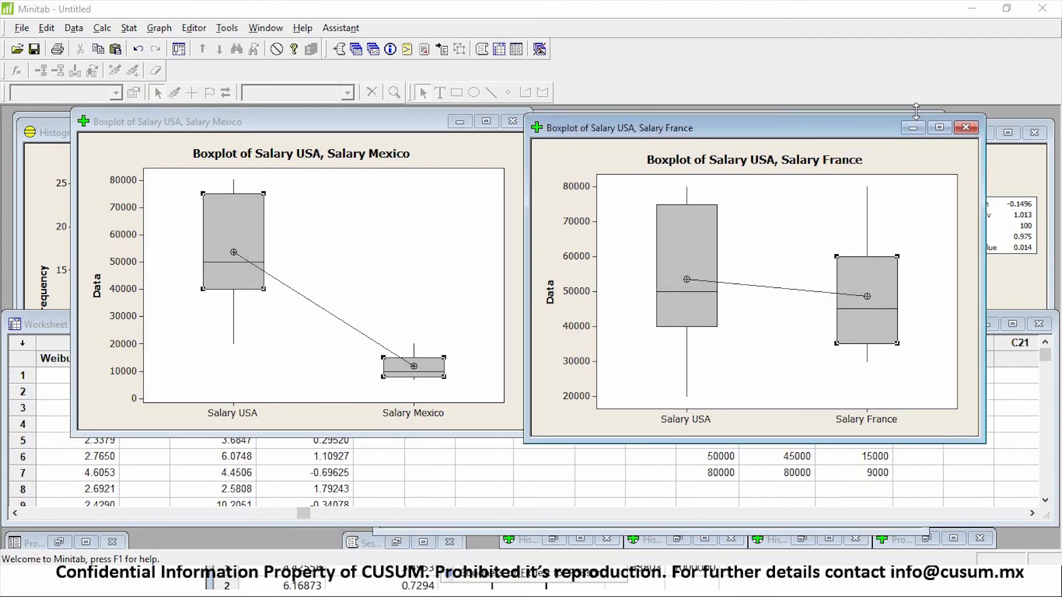
{"action": "left_click_drag", "start_coordinate": [877, 131], "coordinate": [923, 125]}
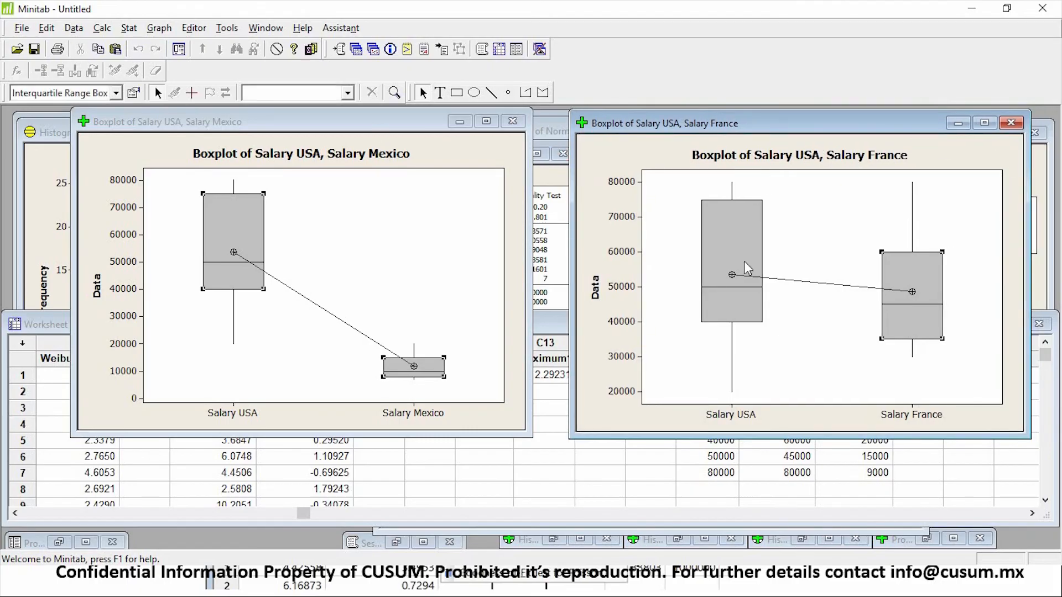
- Restore the Session window and examine the t-test heading, means and standard deviations for Salary USA and Salary Mexico
{"action": "key", "text": "alt+Tab"}
{"action": "left_click", "coordinate": [396, 543]}
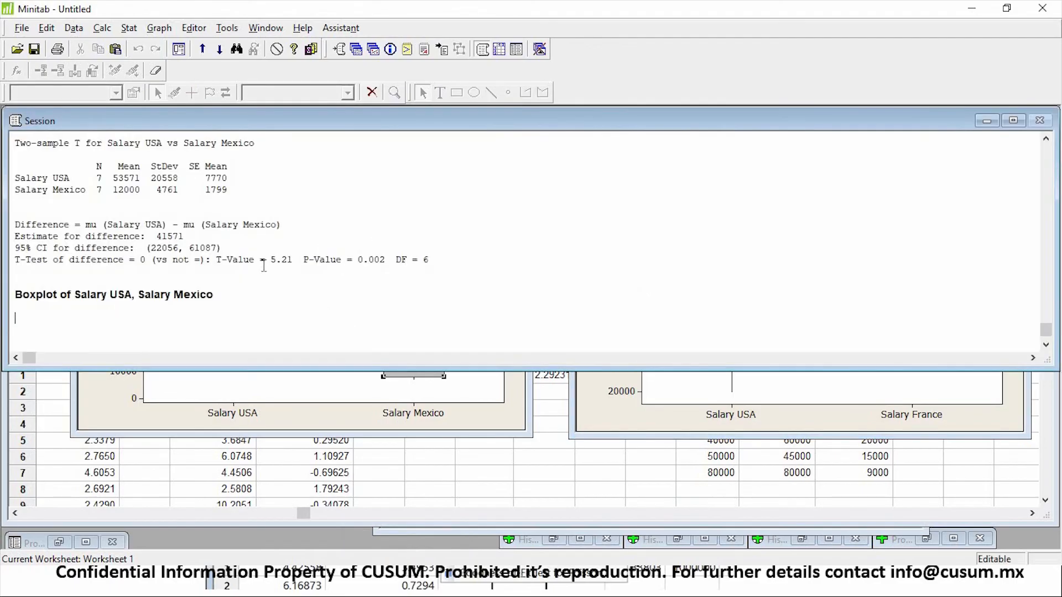
{"action": "scroll", "coordinate": [164, 220], "scroll_direction": "up", "scroll_amount": 2}
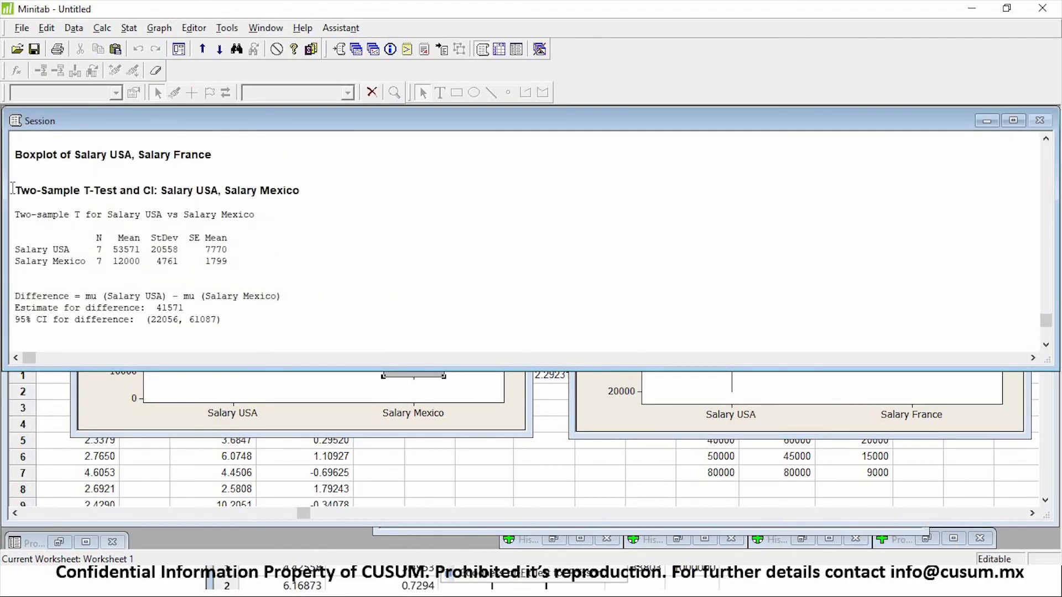
{"action": "left_click_drag", "start_coordinate": [15, 190], "coordinate": [155, 190]}
{"action": "left_click_drag", "start_coordinate": [223, 188], "coordinate": [310, 187]}
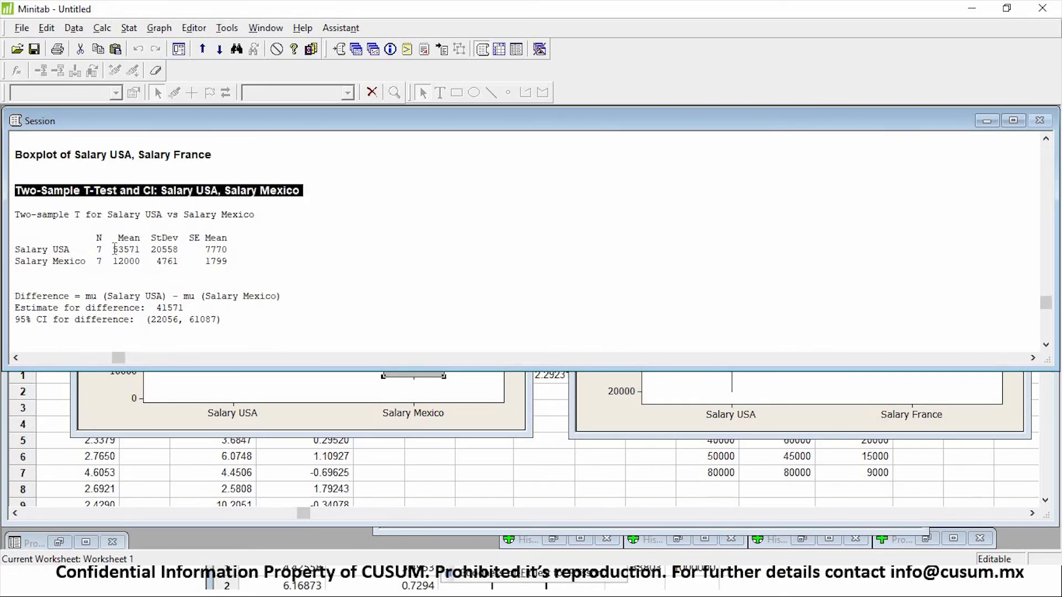
{"action": "left_click_drag", "start_coordinate": [141, 249], "coordinate": [178, 261]}
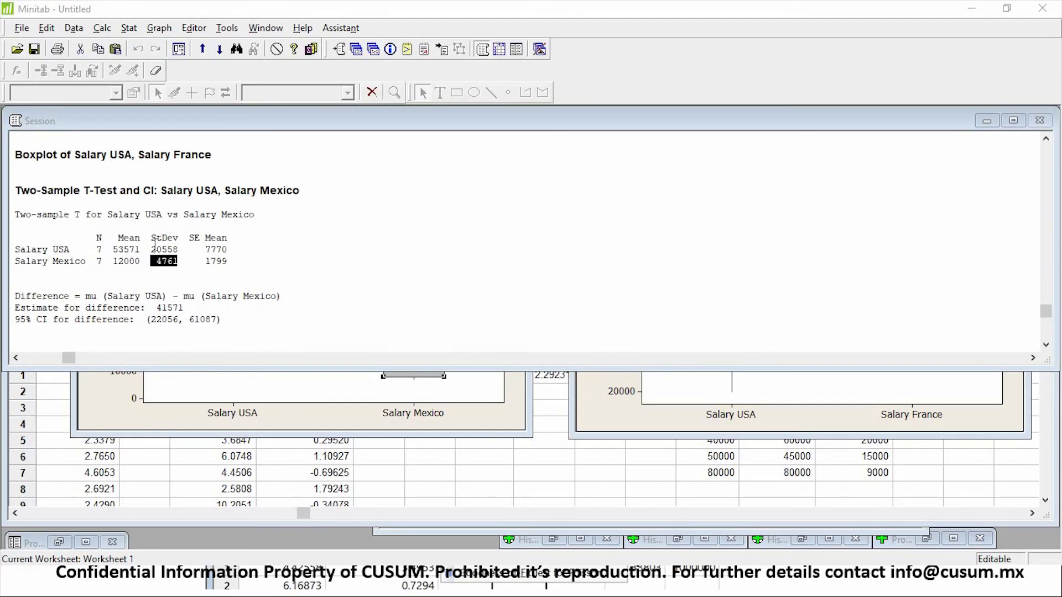
- Examine the difference definition and the P-value of the Salary USA versus Salary Mexico t-test
{"action": "scroll", "coordinate": [147, 235], "scroll_direction": "down", "scroll_amount": 1}
{"action": "left_click", "coordinate": [133, 224]}
{"action": "scroll", "coordinate": [220, 286], "scroll_direction": "down", "scroll_amount": 1}
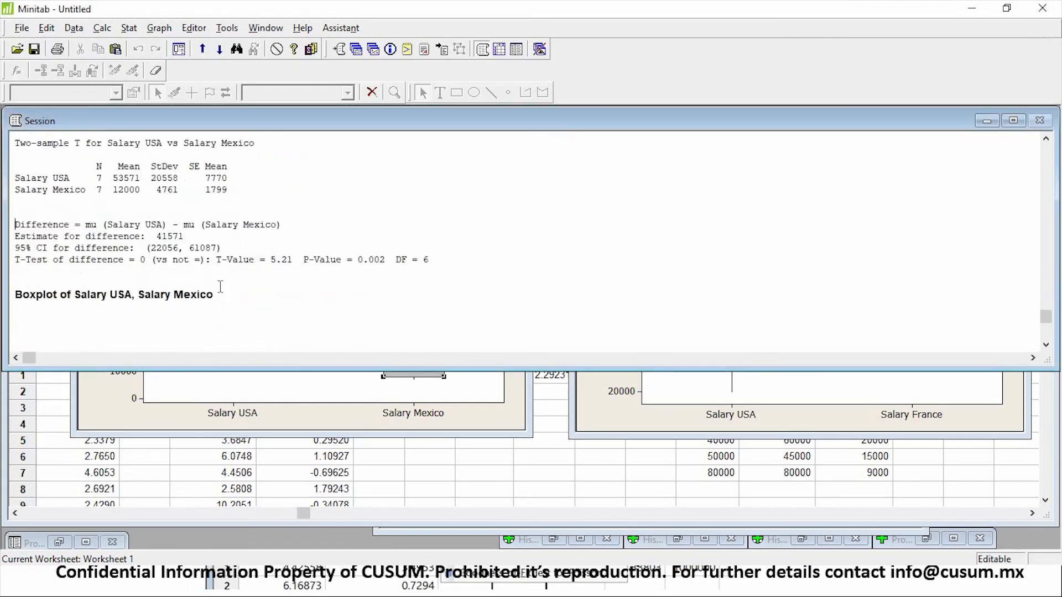
{"action": "scroll", "coordinate": [220, 286], "scroll_direction": "down", "scroll_amount": 1}
{"action": "scroll", "coordinate": [237, 281], "scroll_direction": "up", "scroll_amount": 1}
{"action": "left_click_drag", "start_coordinate": [325, 260], "coordinate": [299, 260]}
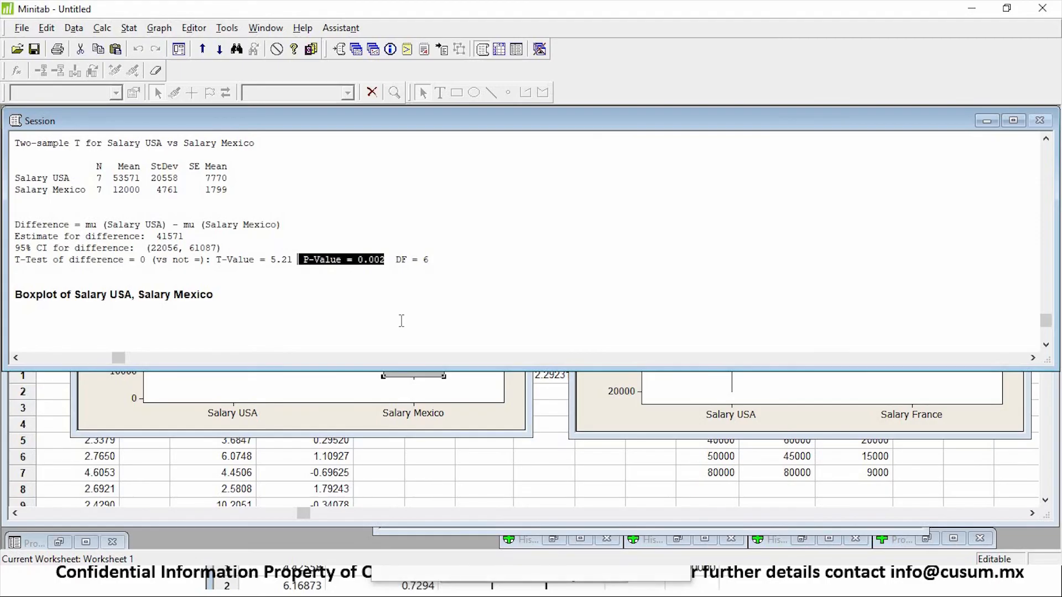
- Bring both boxplots in front of the Session window and align them closely side by side for comparison
{"action": "left_click", "coordinate": [724, 401]}
{"action": "left_click", "coordinate": [513, 407]}
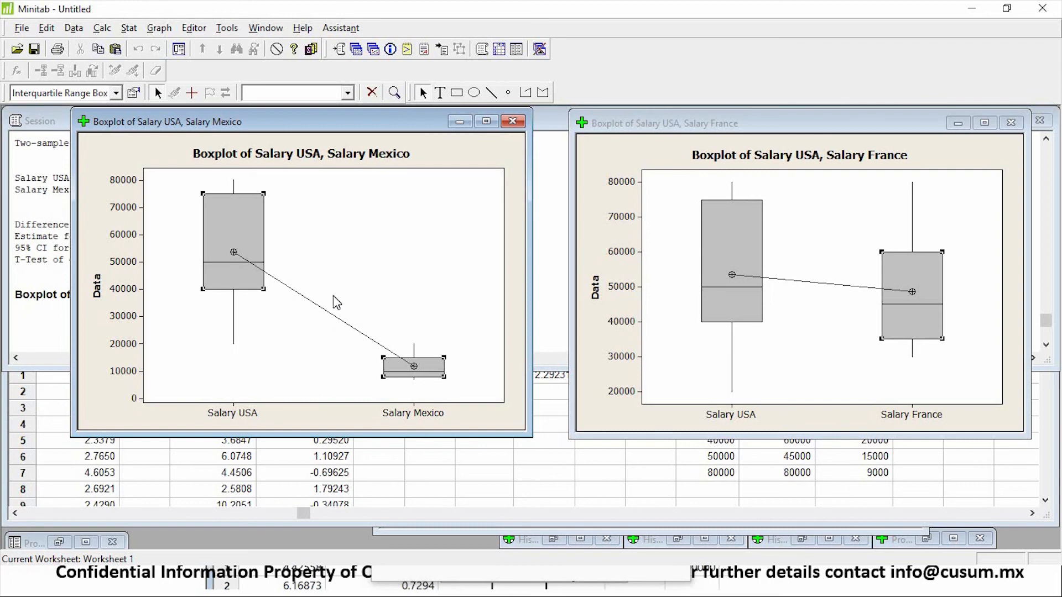
{"action": "left_click_drag", "start_coordinate": [352, 129], "coordinate": [368, 132]}
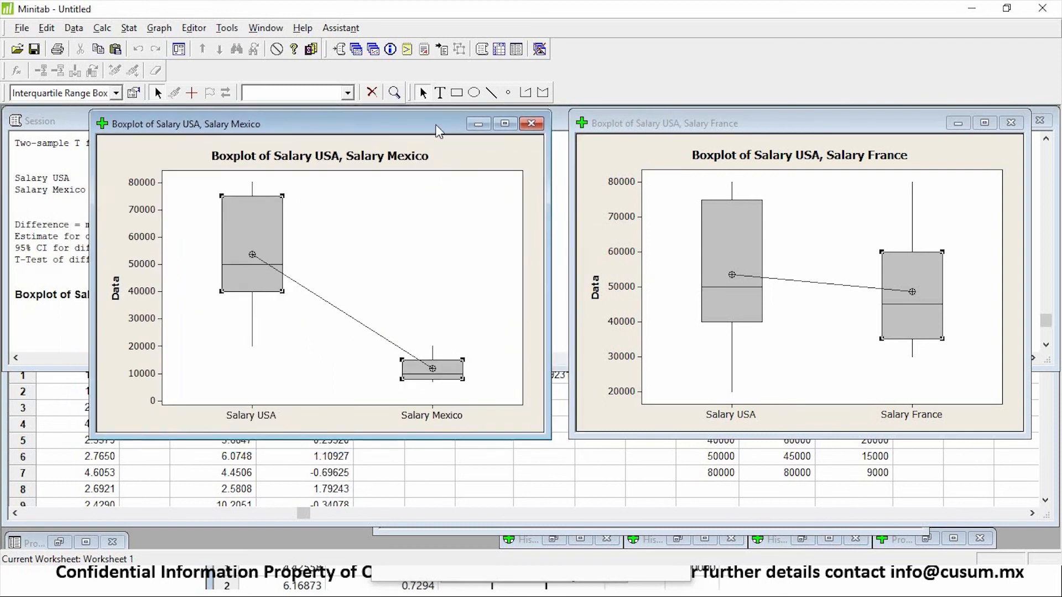
{"action": "left_click_drag", "start_coordinate": [752, 127], "coordinate": [737, 126]}
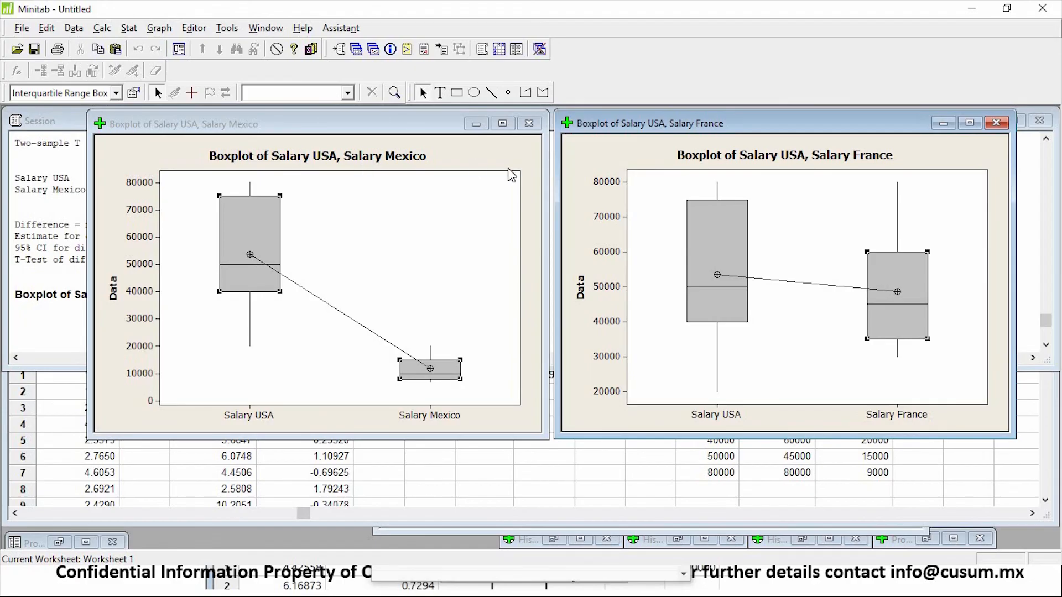
- Bring the worksheet forward and name column C20 Supplier 1
{"action": "left_click", "coordinate": [722, 473]}
{"action": "left_click", "coordinate": [709, 358]}
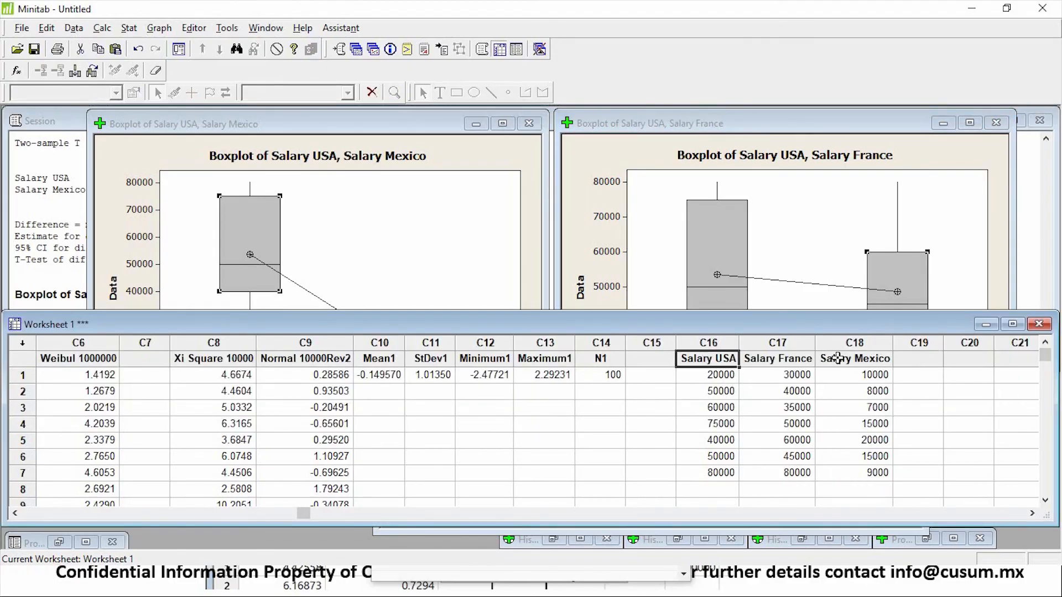
{"action": "key", "text": "Right"}
{"action": "key", "text": "Right"}
{"action": "key", "text": "Right"}
{"action": "key", "text": "Right"}
{"action": "key", "text": "Right"}
{"action": "key", "text": "Right"}
{"action": "key", "text": "Right"}
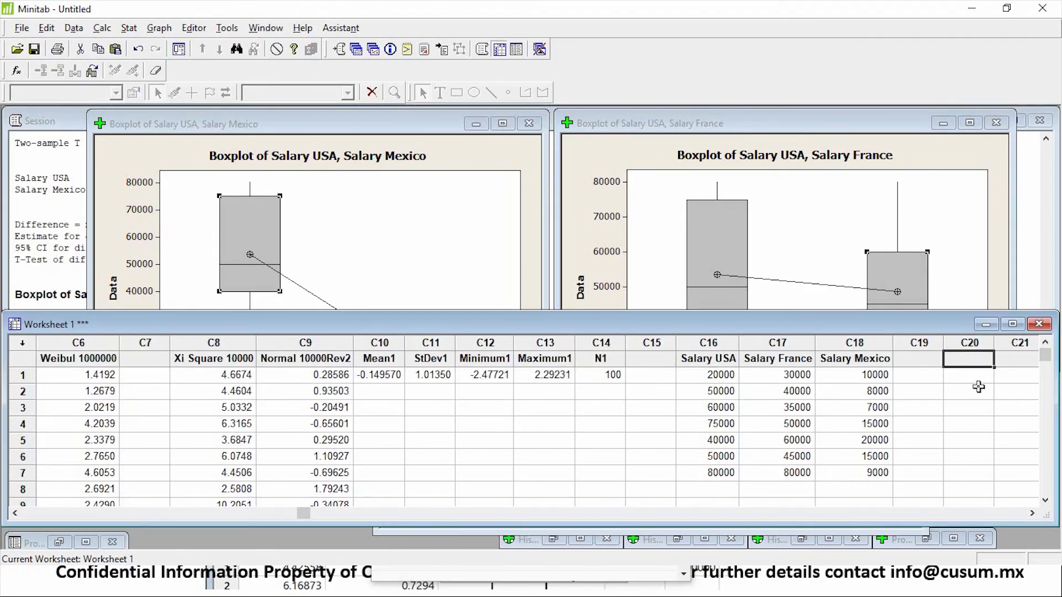
{"action": "key", "text": "Left"}
{"action": "key", "text": "Left"}
{"action": "key", "text": "Left"}
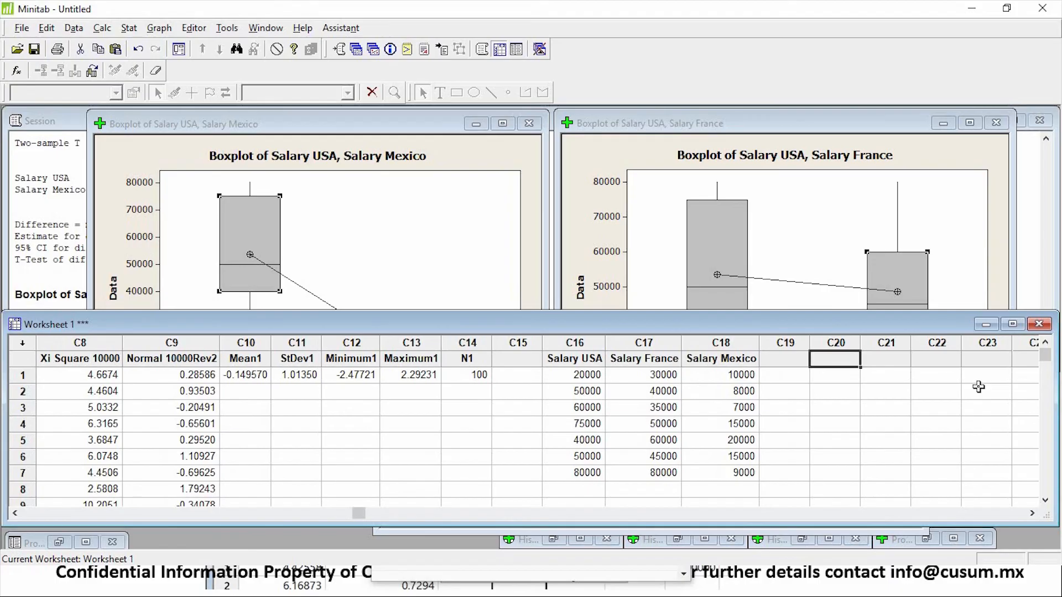
{"action": "type", "text": "Supplier"}
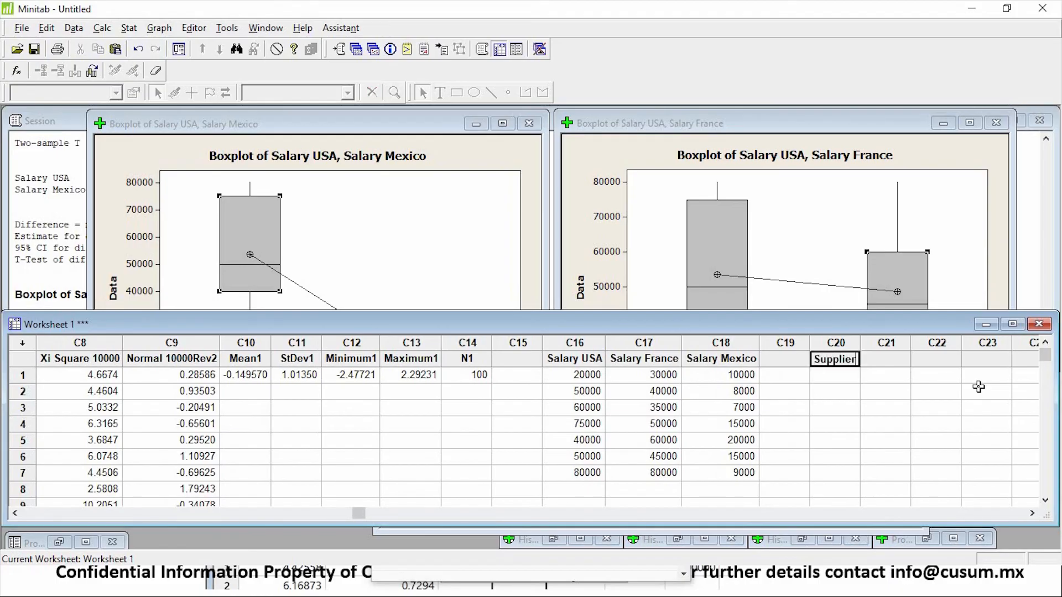
{"action": "type", "text": " 1"}
- Name column C21 Supplier 2
{"action": "key", "text": "Tab"}
{"action": "type", "text": "Supplier 2"}
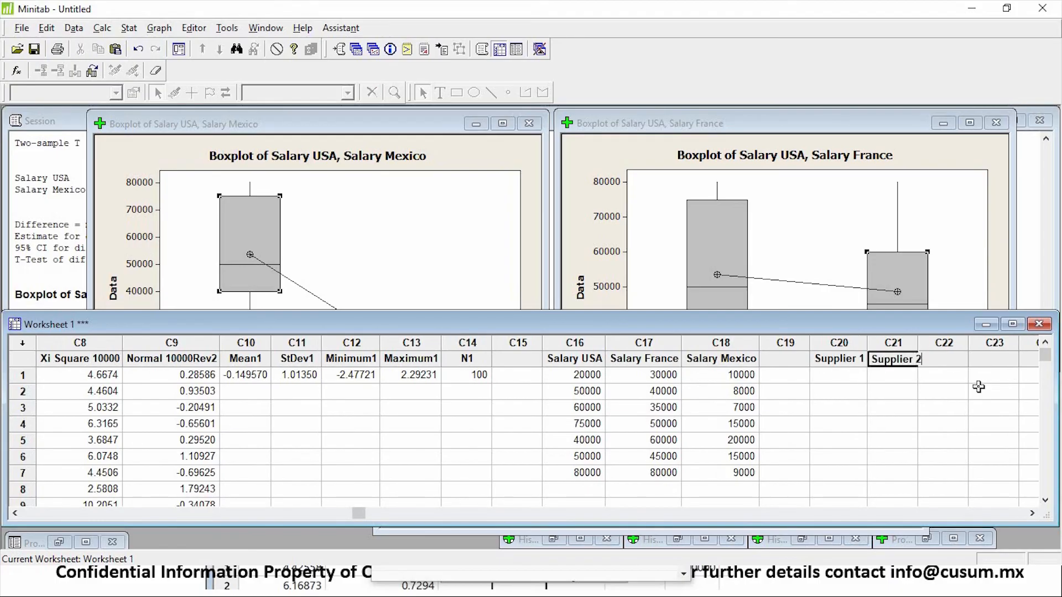
{"action": "key", "text": "Return"}
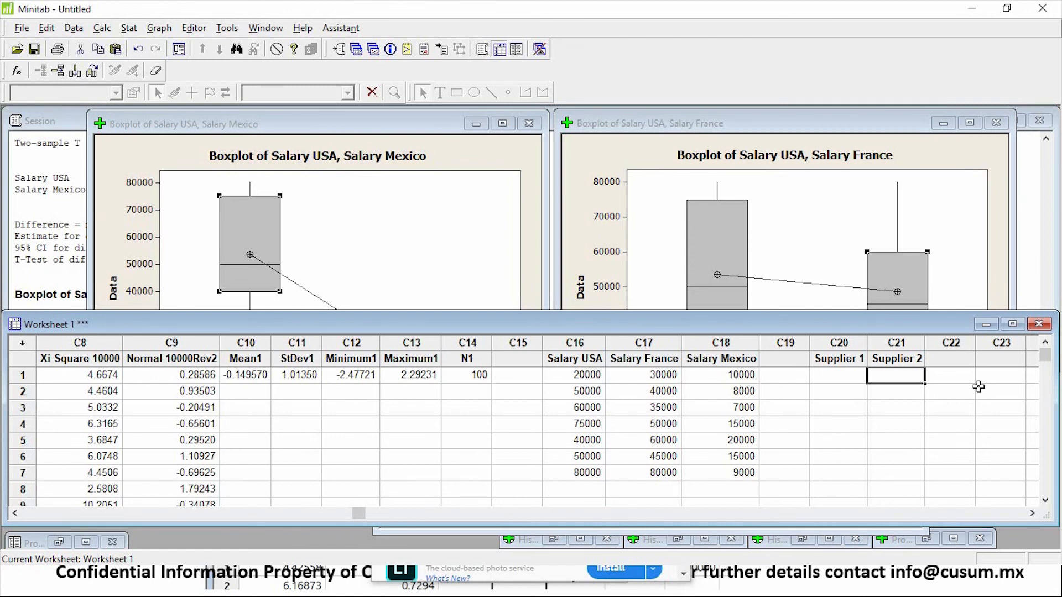
- Clear the Supplier 2 name from column C21 and return to the first data row of Supplier 1
{"action": "key", "text": "Left"}
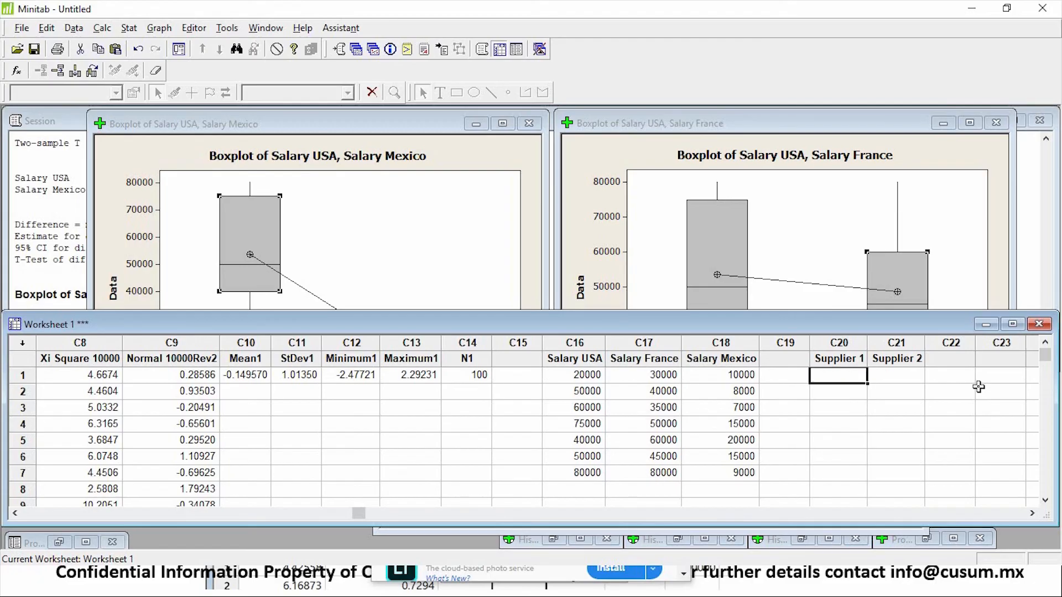
{"action": "key", "text": "Up"}
{"action": "key", "text": "Right"}
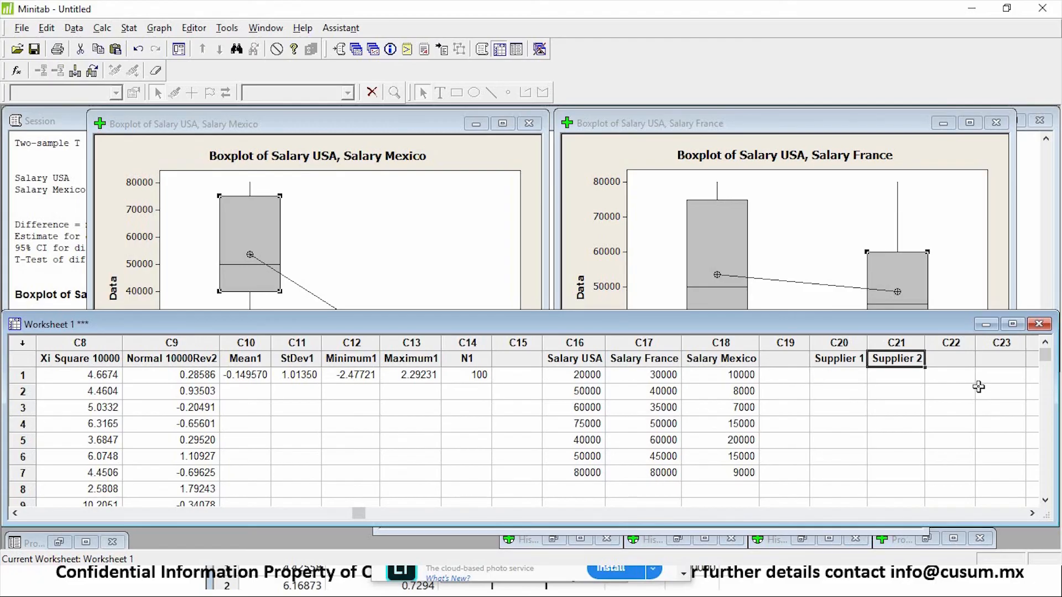
{"action": "key", "text": "Delete"}
{"action": "key", "text": "Down"}
{"action": "key", "text": "Left"}
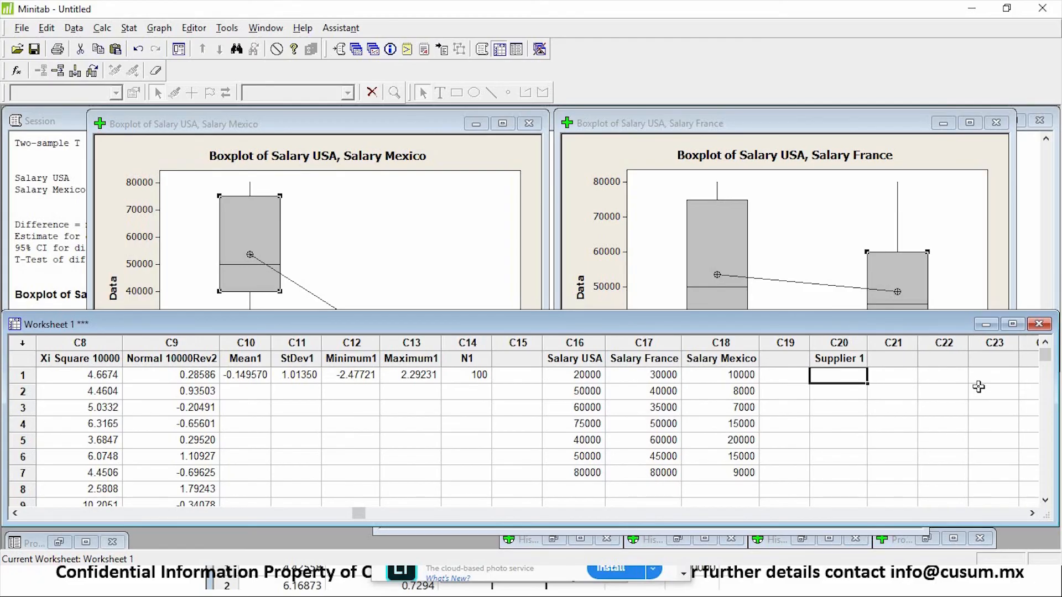
- Enter 15, 16, 14, 15 and 19 in rows 1 to 5 of the Supplier 1 column
{"action": "type", "text": "15"}
{"action": "key", "text": "Return"}
{"action": "key", "text": "Up"}
{"action": "key", "text": "Delete"}
{"action": "type", "text": "15"}
{"action": "key", "text": "Return"}
{"action": "type", "text": "16"}
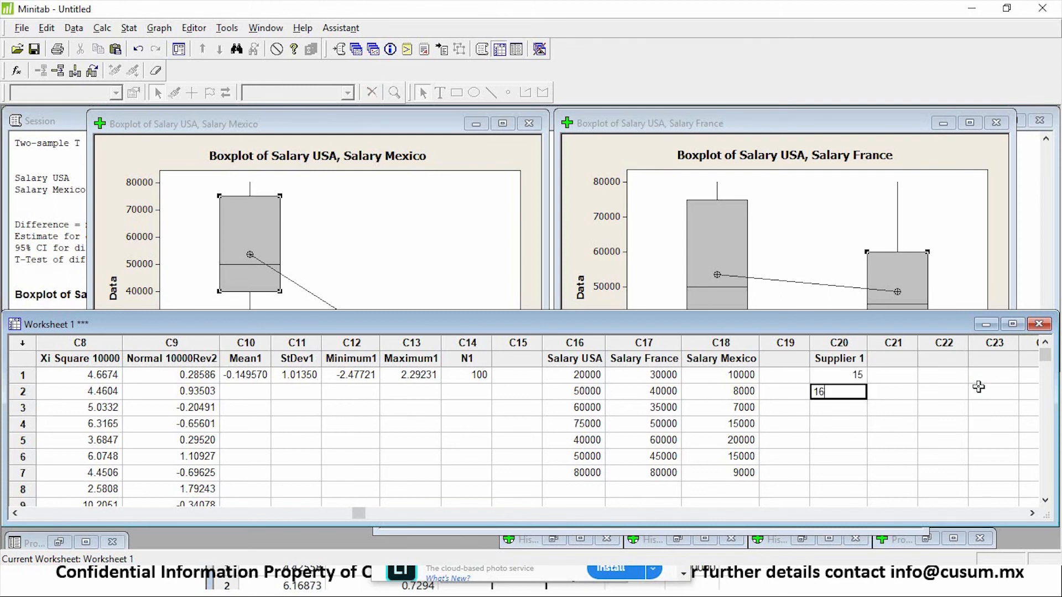
{"action": "key", "text": "Return"}
{"action": "type", "text": "14"}
{"action": "key", "text": "Return"}
{"action": "type", "text": "15"}
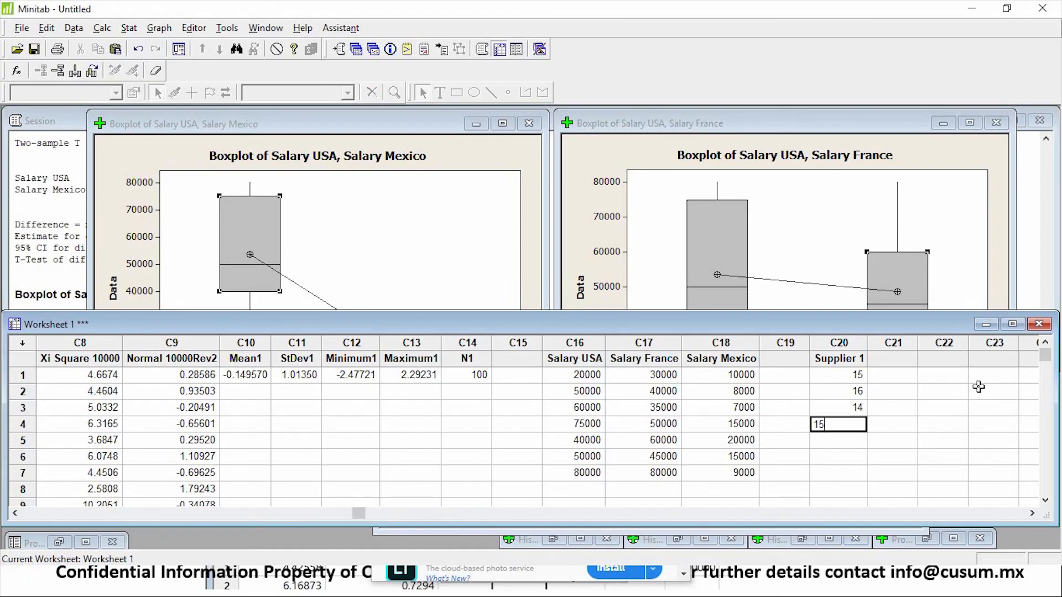
{"action": "key", "text": "Return"}
{"action": "type", "text": "19"}
{"action": "key", "text": "Return"}
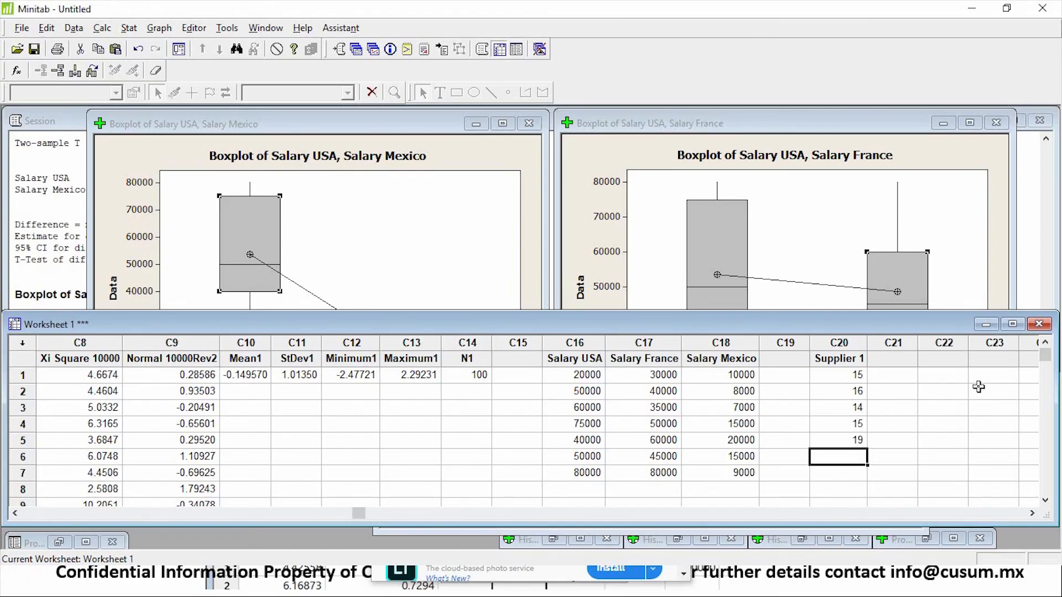
- Enter 15, 16, 17, 14 and 13 in rows 6 to 10 of the Supplier 1 column
{"action": "type", "text": "15"}
{"action": "key", "text": "Return"}
{"action": "type", "text": "16"}
{"action": "key", "text": "Return"}
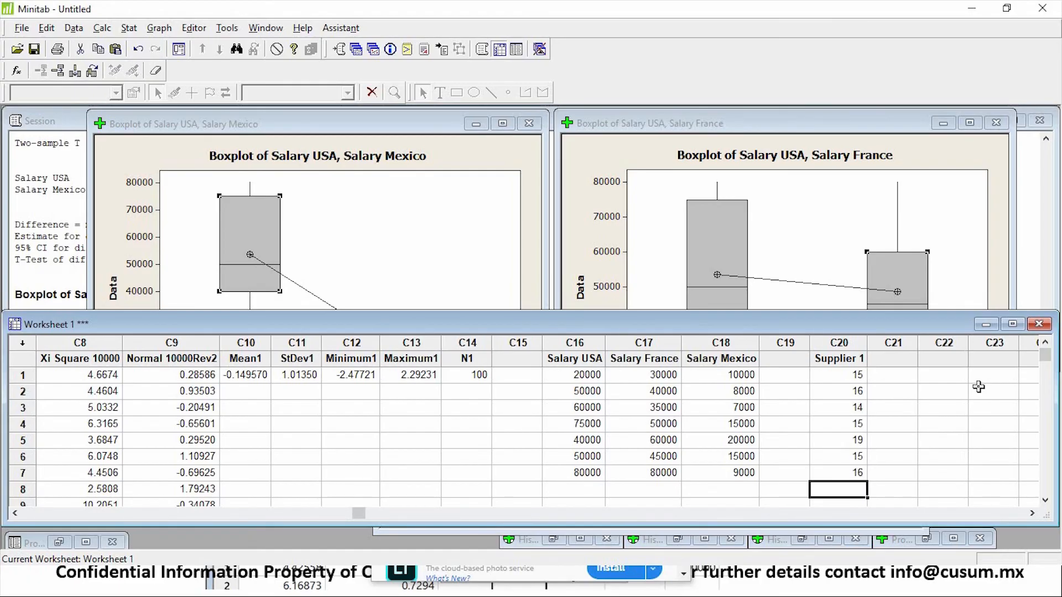
{"action": "type", "text": "17"}
{"action": "key", "text": "Return"}
{"action": "type", "text": "14"}
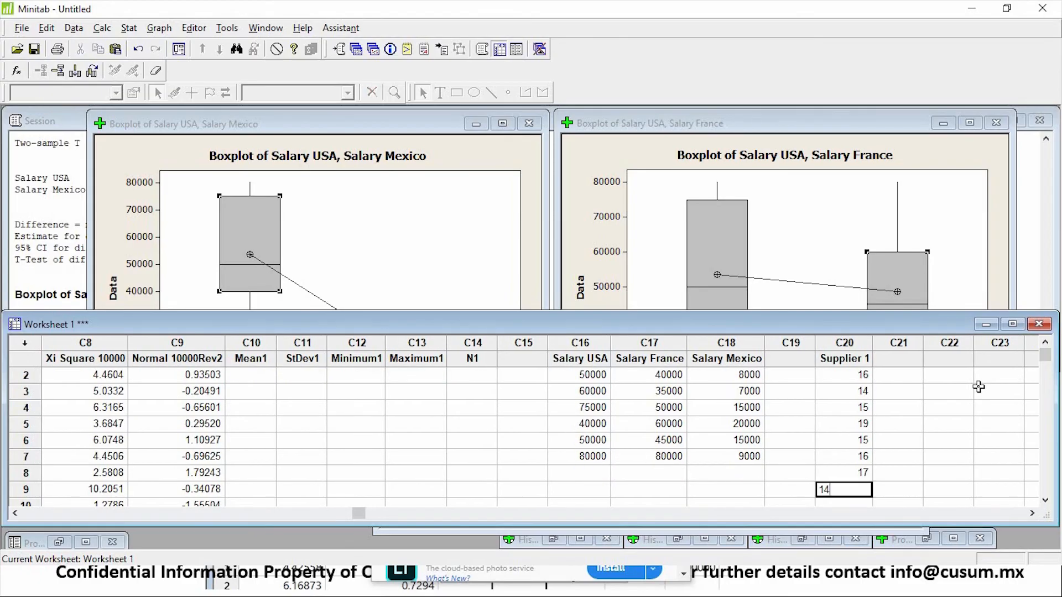
{"action": "key", "text": "Return"}
{"action": "type", "text": "13"}
{"action": "key", "text": "Return"}
- Select the Supplier 1 entries upward from row 10 to review the sample
{"action": "key", "text": "Up"}
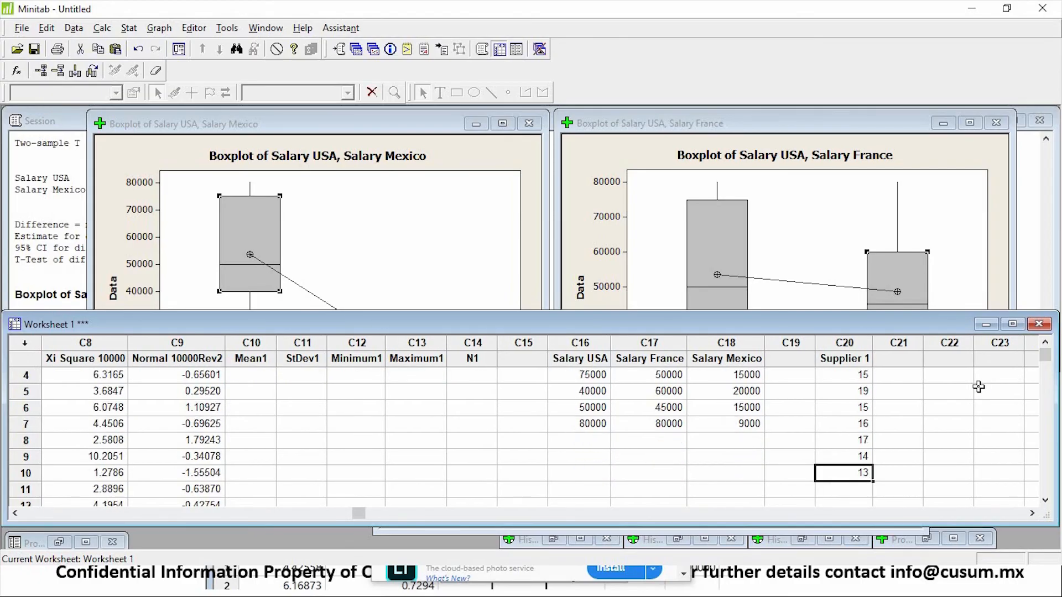
{"action": "key", "text": "shift+Up"}
{"action": "key", "text": "shift+Up"}
{"action": "key", "text": "shift+Up"}
{"action": "key", "text": "shift+Up"}
{"action": "key", "text": "shift+Up"}
{"action": "key", "text": "shift+Up"}
{"action": "key", "text": "shift+Up"}
{"action": "key", "text": "shift+Up"}
{"action": "key", "text": "shift+Up"}
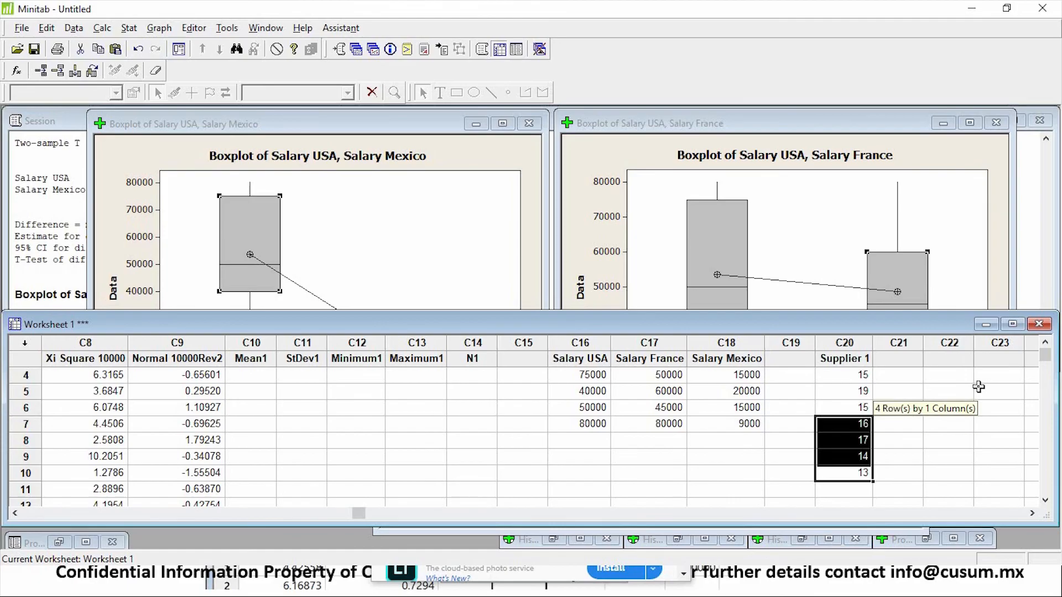
- Set up a 1-Sample t test on Supplier 1 with a hypothesis test against a hypothesized mean of 15
{"action": "left_click", "coordinate": [130, 28]}
{"action": "mouse_move", "coordinate": [155, 55]}
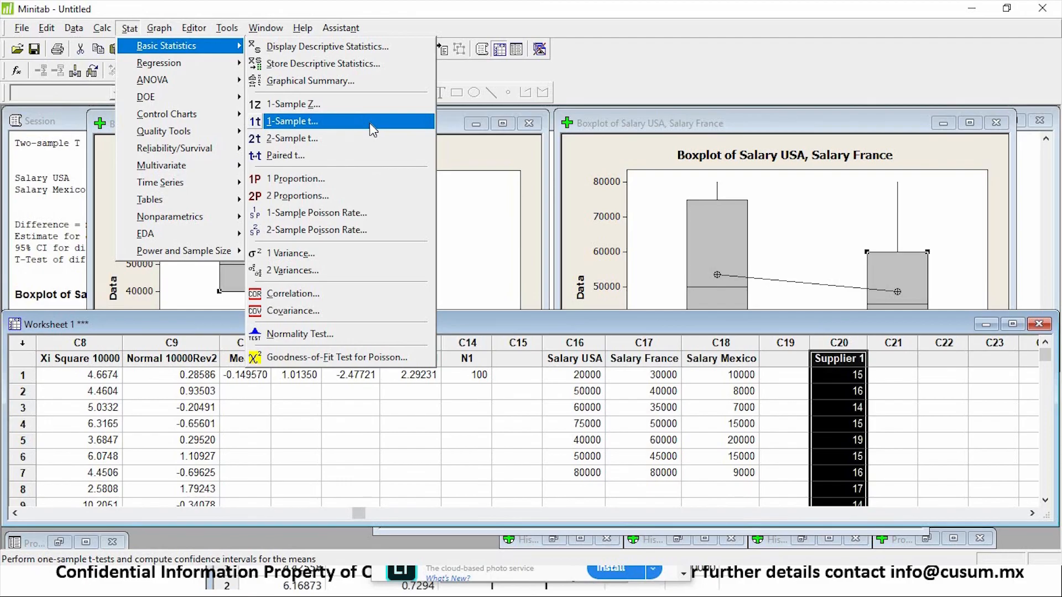
{"action": "left_click", "coordinate": [369, 123]}
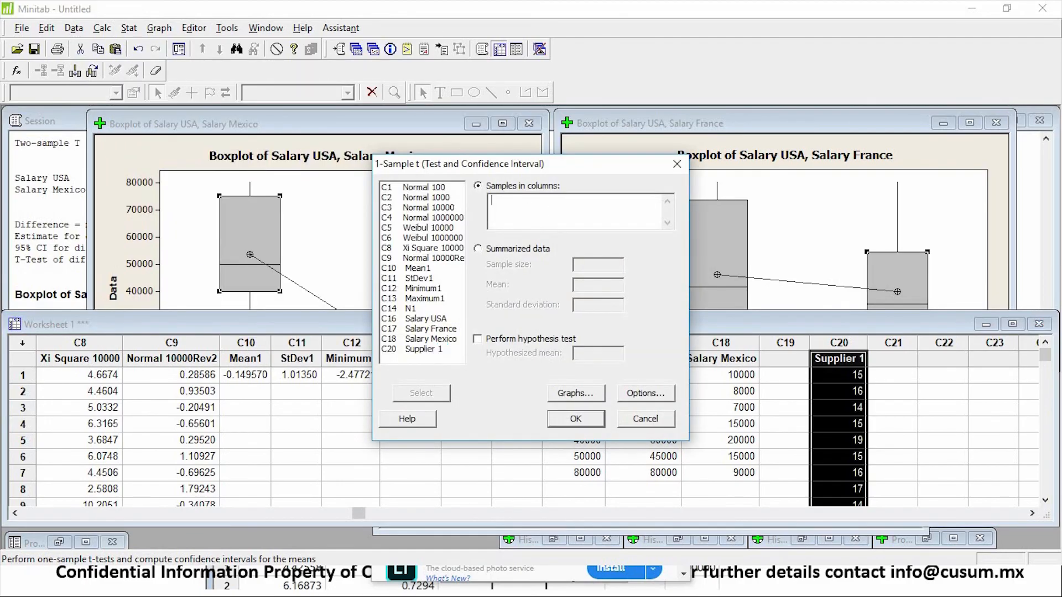
{"action": "double_click", "coordinate": [423, 349]}
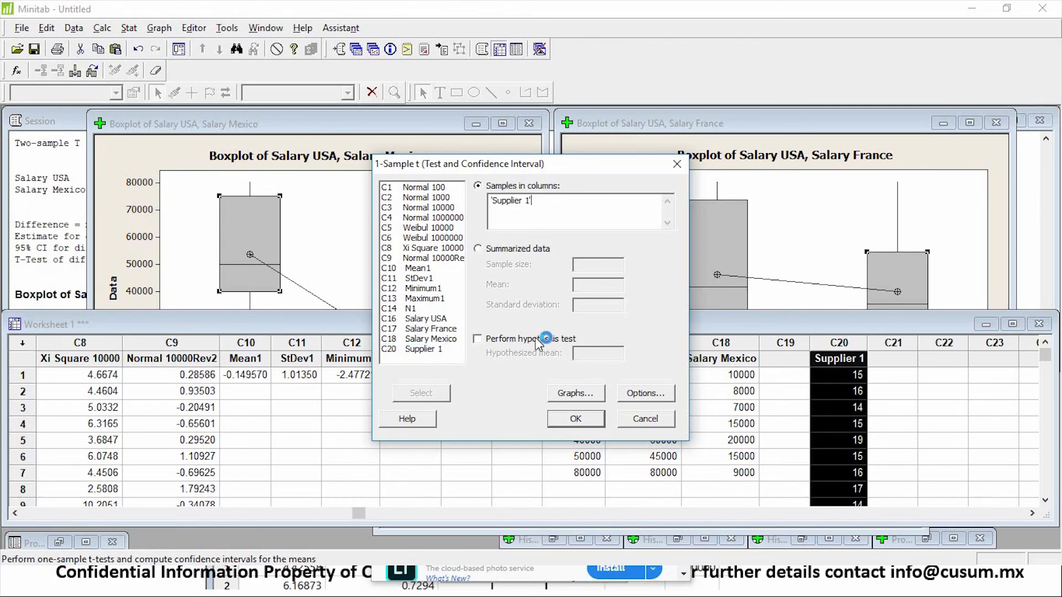
{"action": "left_click", "coordinate": [575, 339]}
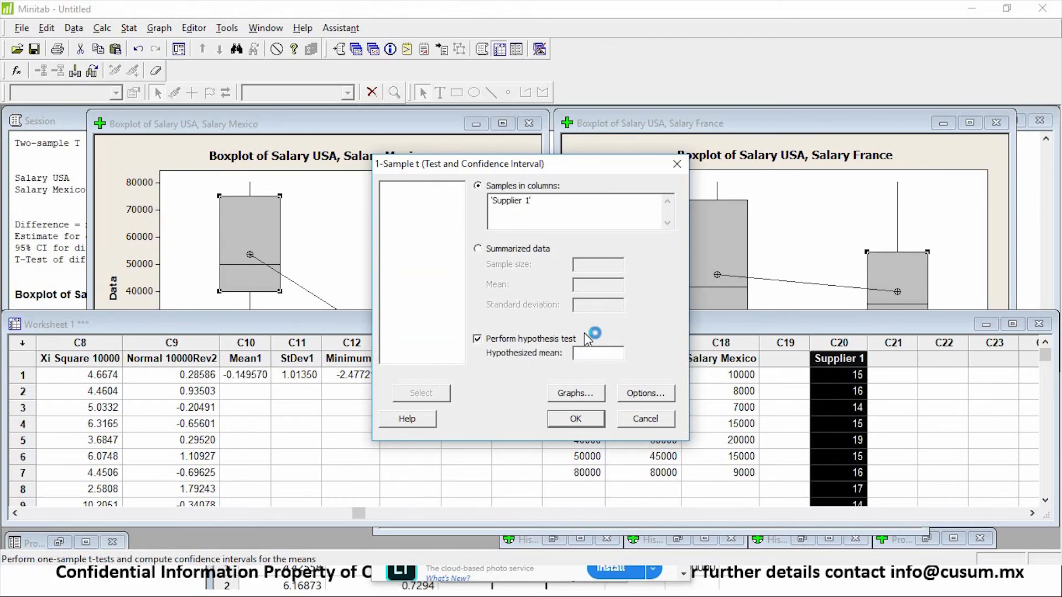
{"action": "left_click", "coordinate": [607, 353]}
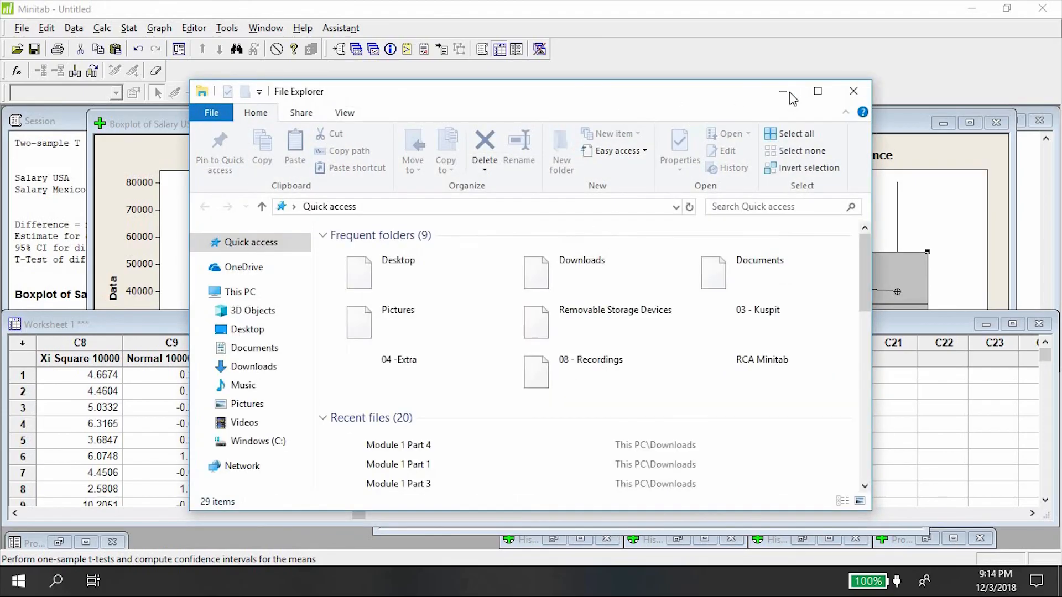
{"action": "left_click", "coordinate": [788, 94]}
- Include a boxplot of data among the graphs of the 1-Sample t test
{"action": "left_click", "coordinate": [576, 393]}
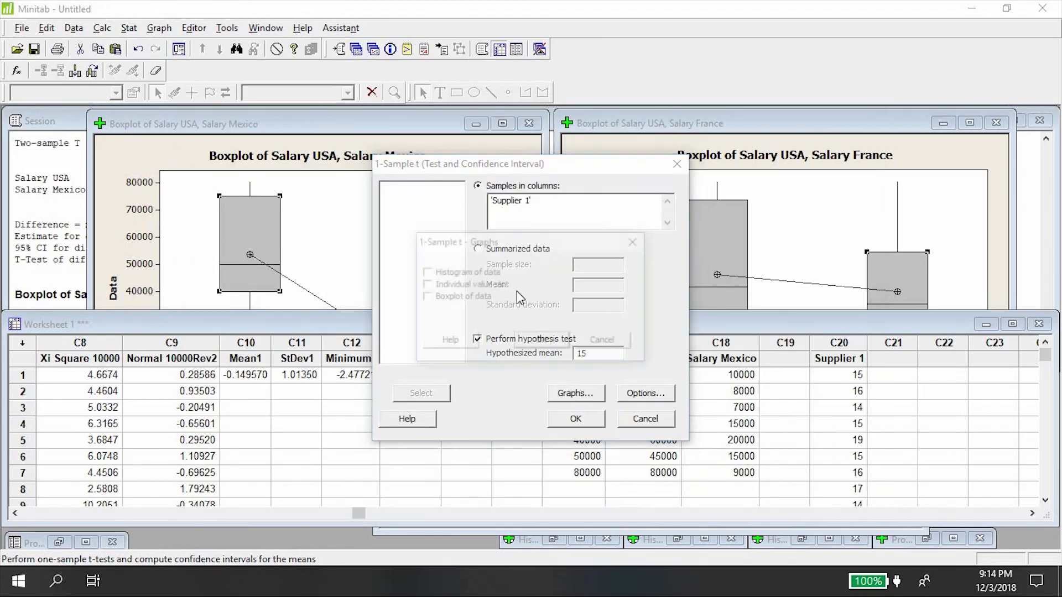
{"action": "left_click", "coordinate": [470, 299]}
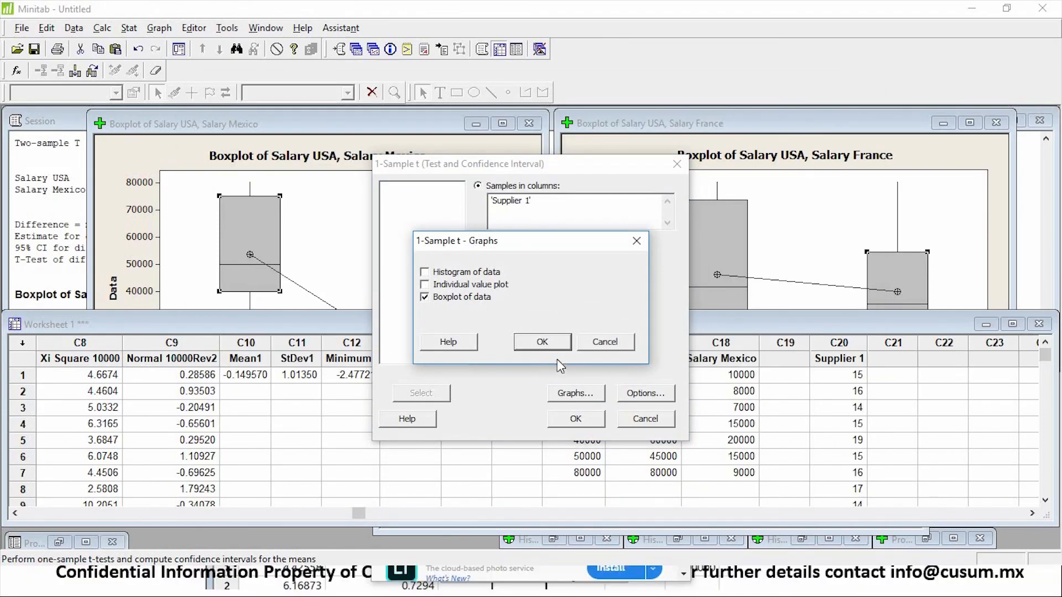
{"action": "left_click", "coordinate": [542, 342]}
- Keep the 95.0 confidence level and the not equal alternative, and run the 1-Sample t test
{"action": "left_click", "coordinate": [630, 390]}
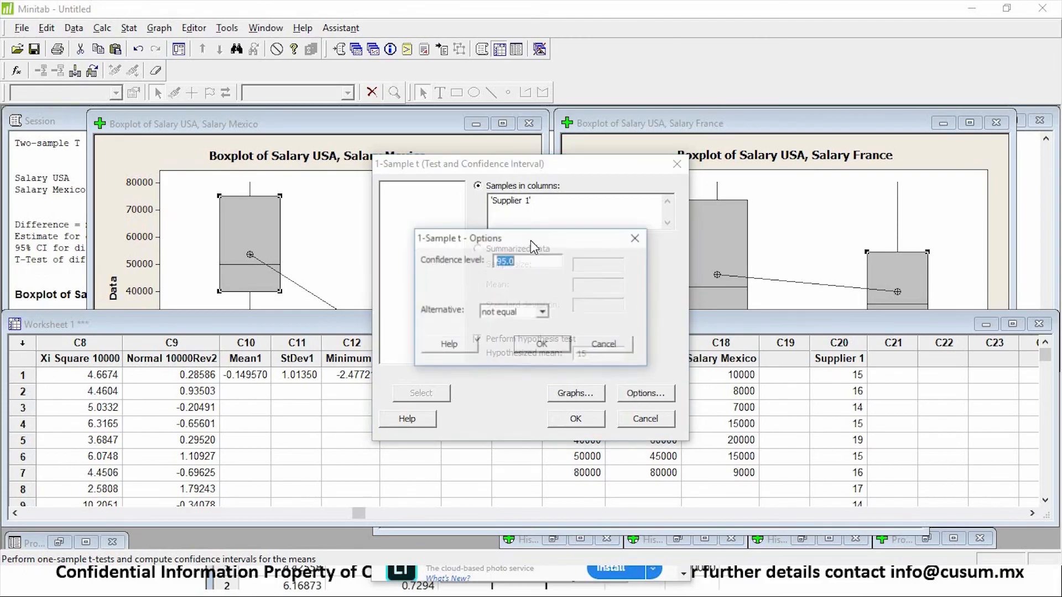
{"action": "left_click_drag", "start_coordinate": [540, 237], "coordinate": [246, 238]}
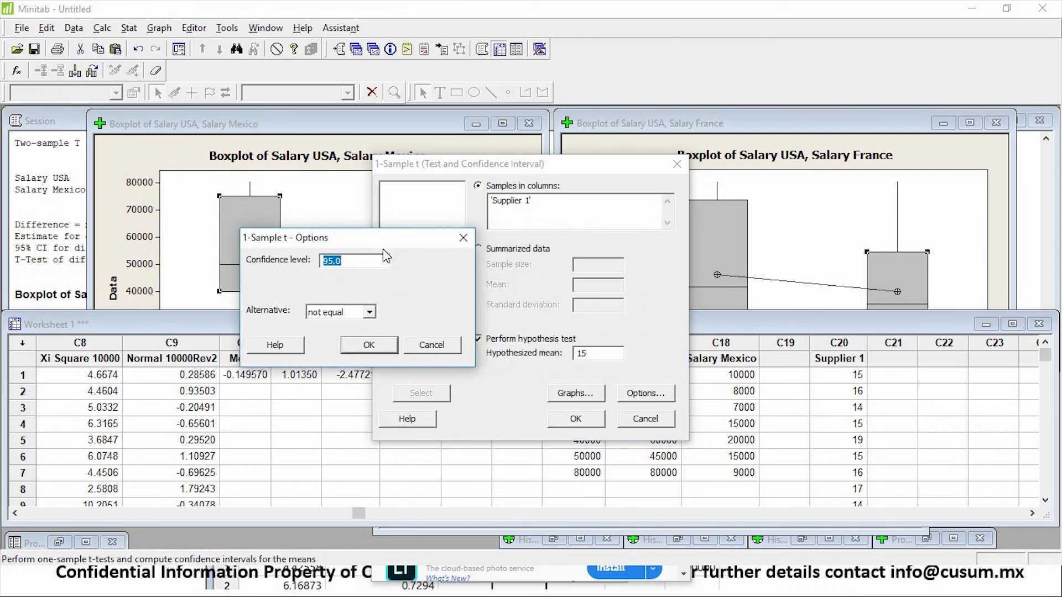
{"action": "left_click_drag", "start_coordinate": [344, 239], "coordinate": [298, 239]}
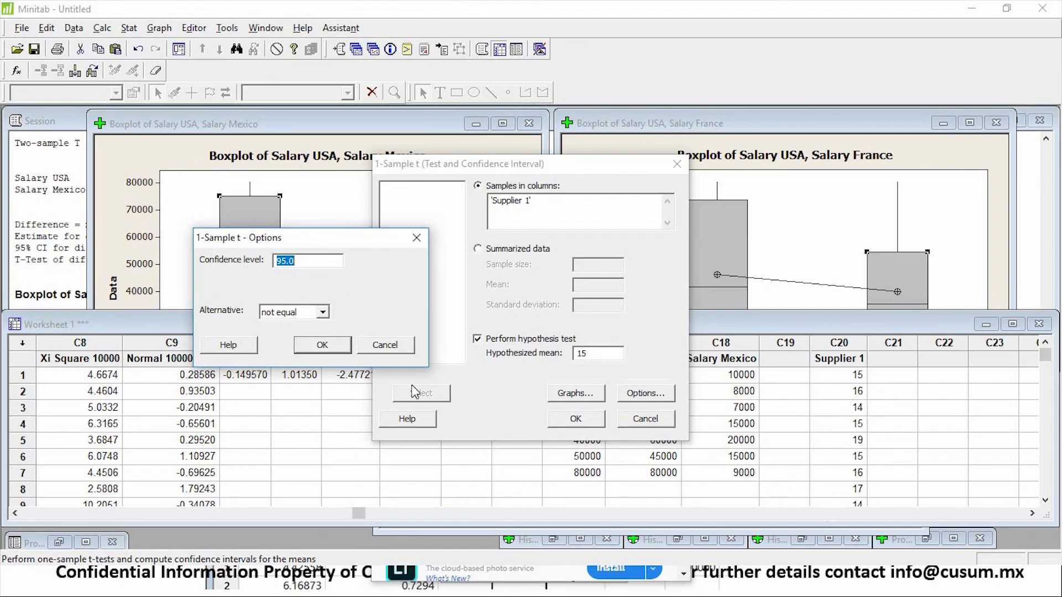
{"action": "left_click", "coordinate": [329, 345]}
{"action": "left_click", "coordinate": [575, 419]}
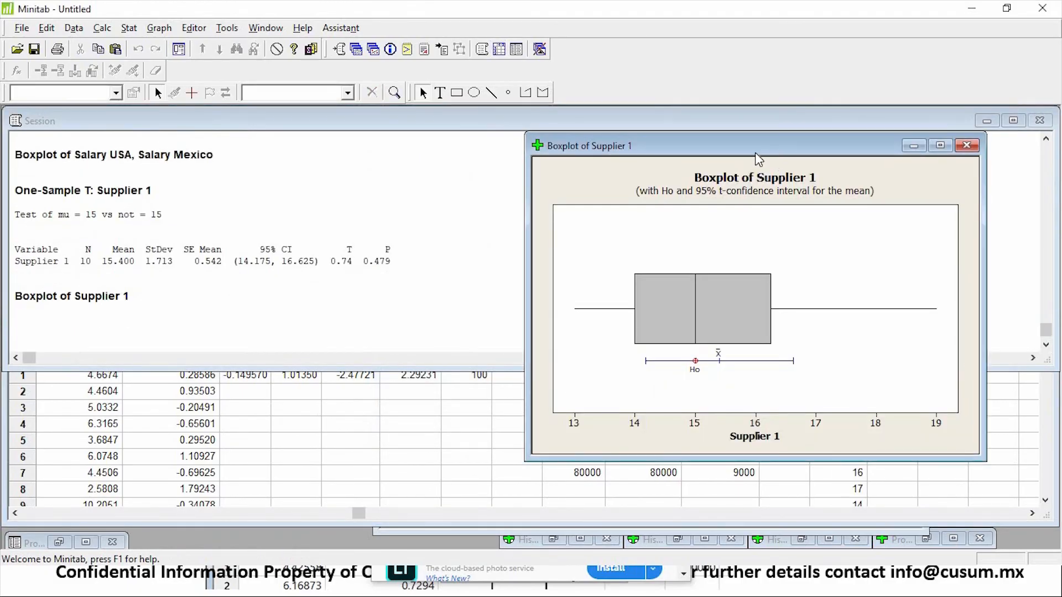
- Reposition the Supplier 1 boxplot and inspect its null hypothesis marker and the 95% confidence interval for the mean
{"action": "left_click_drag", "start_coordinate": [755, 154], "coordinate": [722, 152]}
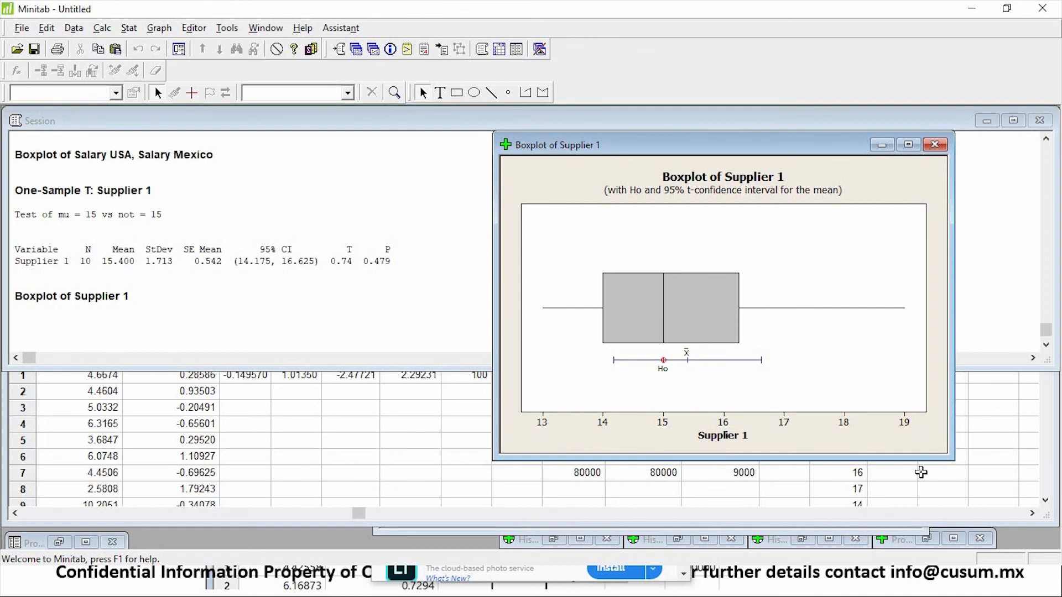
{"action": "left_click_drag", "start_coordinate": [807, 159], "coordinate": [680, 128]}
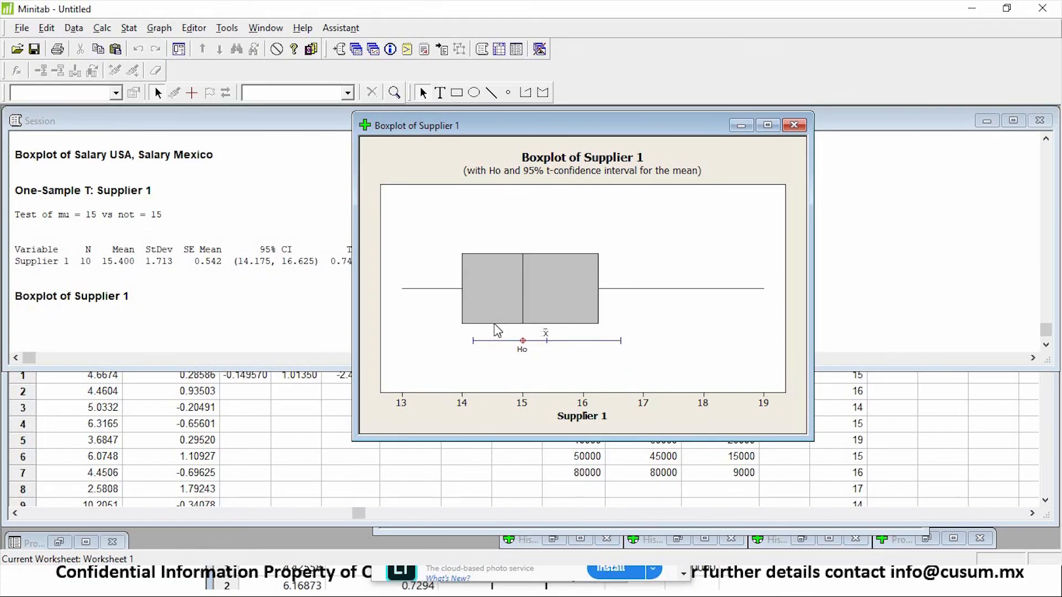
{"action": "left_click", "coordinate": [528, 343]}
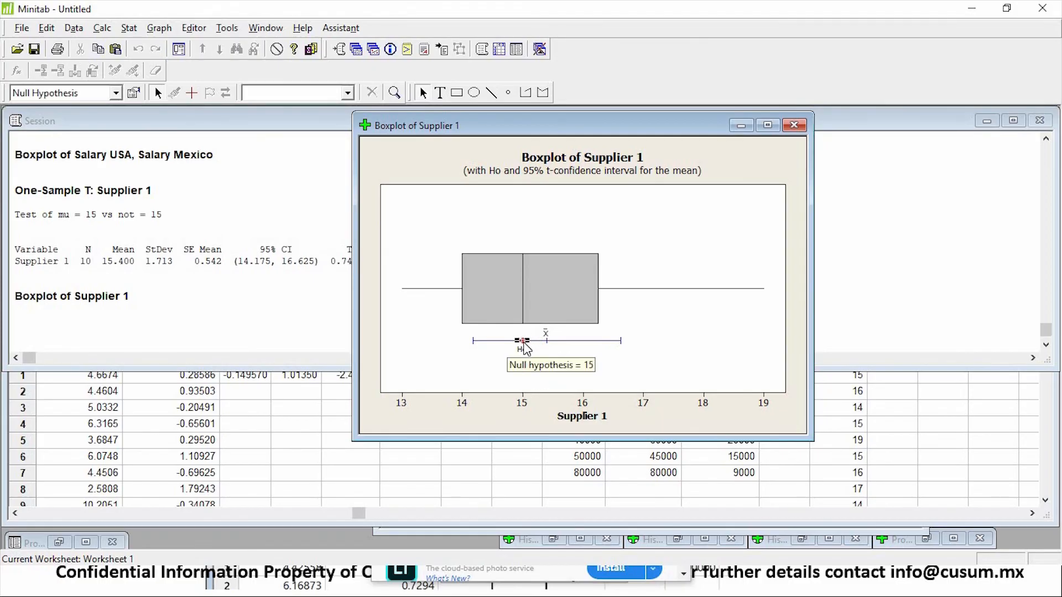
{"action": "left_click", "coordinate": [584, 342]}
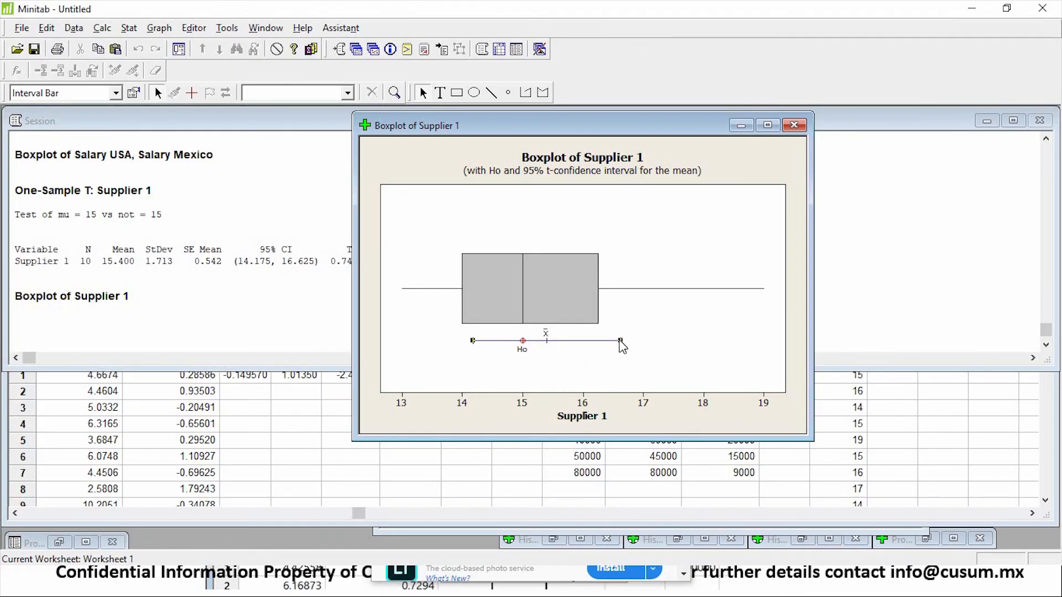
{"action": "mouse_move", "coordinate": [476, 346]}
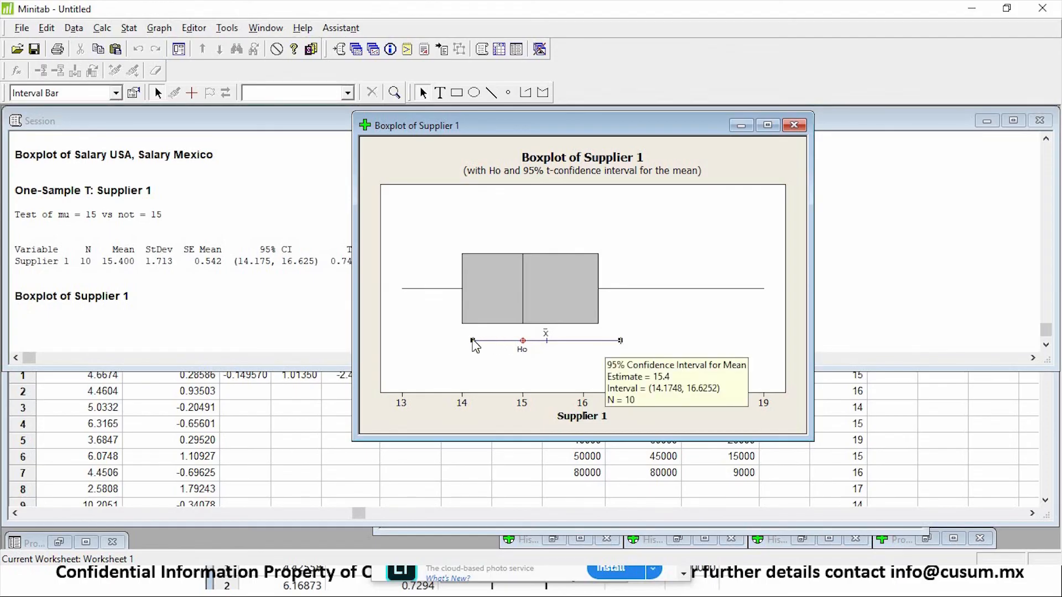
{"action": "left_click", "coordinate": [522, 342]}
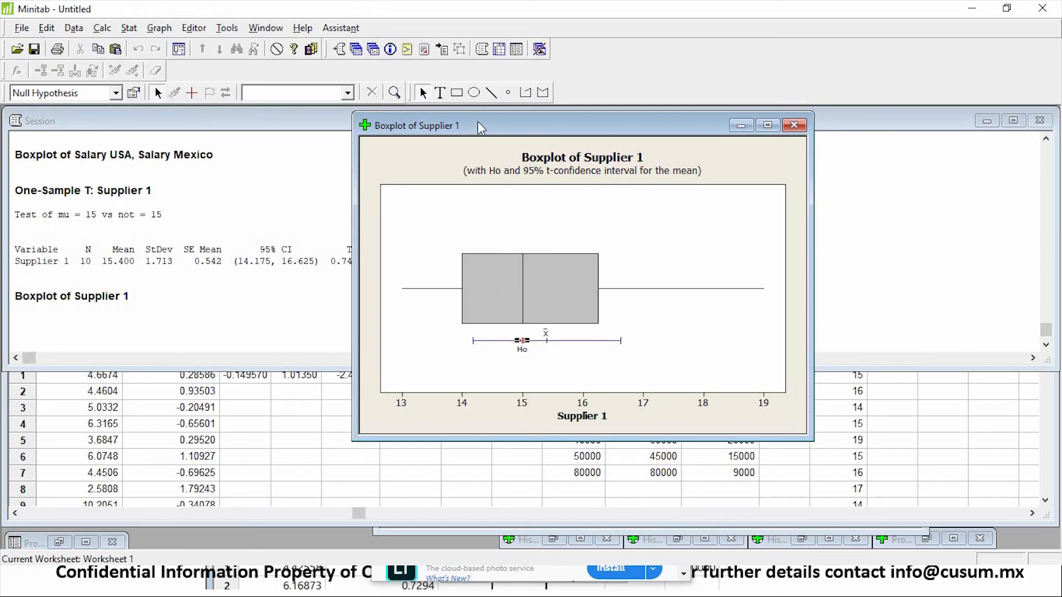
- Move the Supplier 1 boxplot aside and examine the P-value of the one-sample t-test in the Session window
{"action": "left_click_drag", "start_coordinate": [707, 126], "coordinate": [895, 132]}
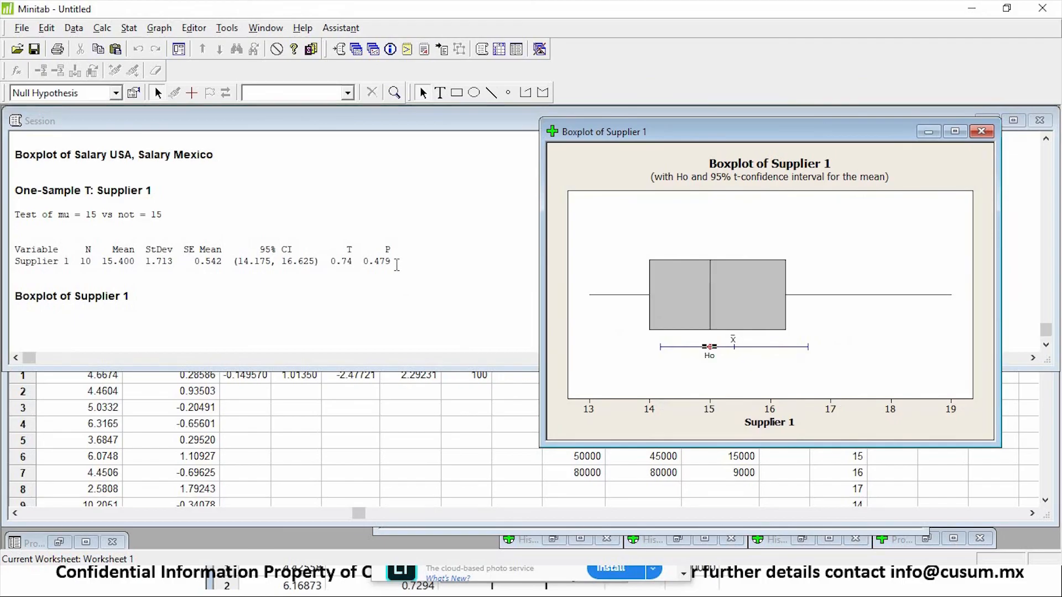
{"action": "left_click", "coordinate": [397, 264]}
{"action": "left_click_drag", "start_coordinate": [394, 261], "coordinate": [359, 261]}
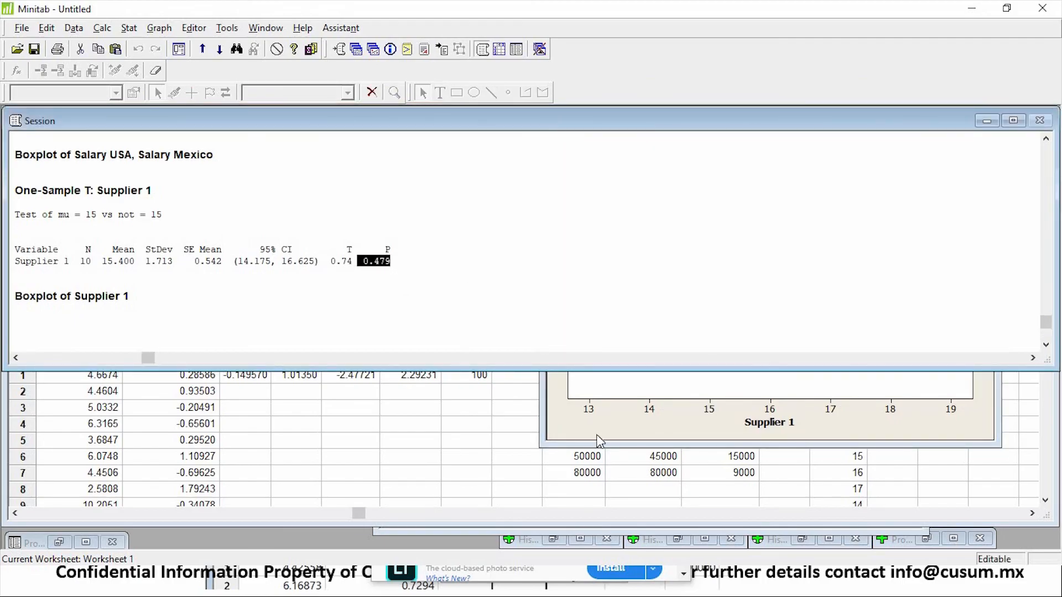
- Review the Supplier 1 boxplot and the last Supplier 1 values in the worksheet, then shift the boxplot away from the data column
{"action": "left_click", "coordinate": [574, 423]}
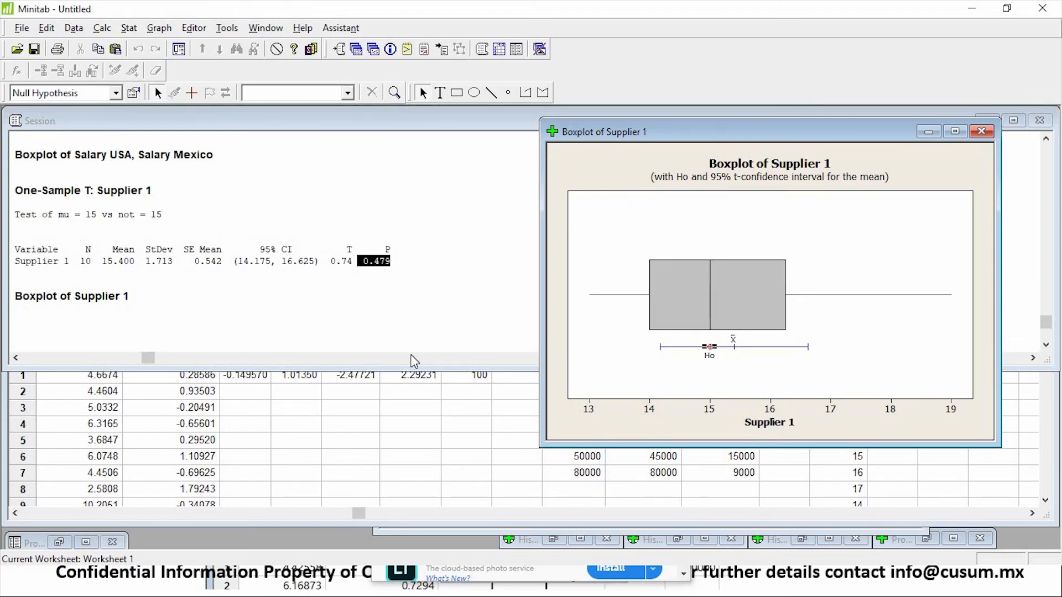
{"action": "left_click", "coordinate": [842, 483]}
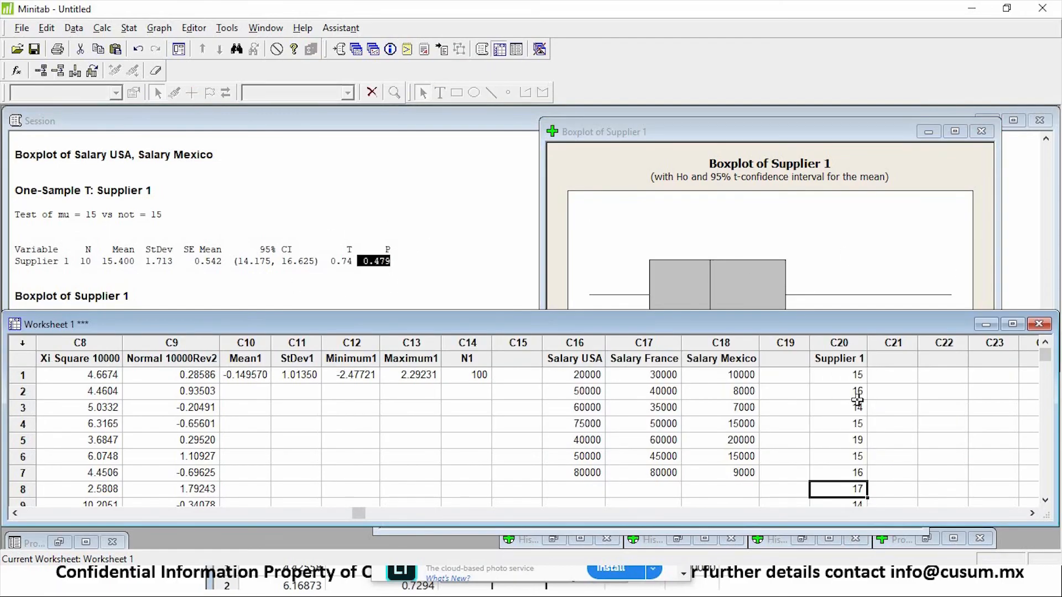
{"action": "scroll", "coordinate": [858, 424], "scroll_direction": "down", "scroll_amount": 3}
{"action": "scroll", "coordinate": [858, 441], "scroll_direction": "up", "scroll_amount": 1}
{"action": "left_click", "coordinate": [856, 440]}
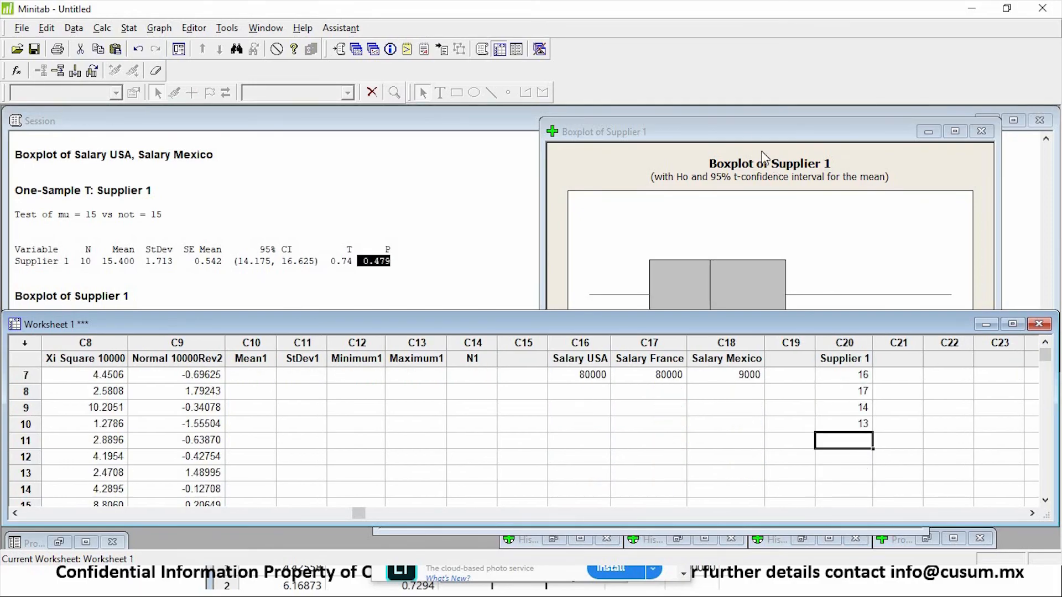
{"action": "left_click_drag", "start_coordinate": [742, 135], "coordinate": [472, 140]}
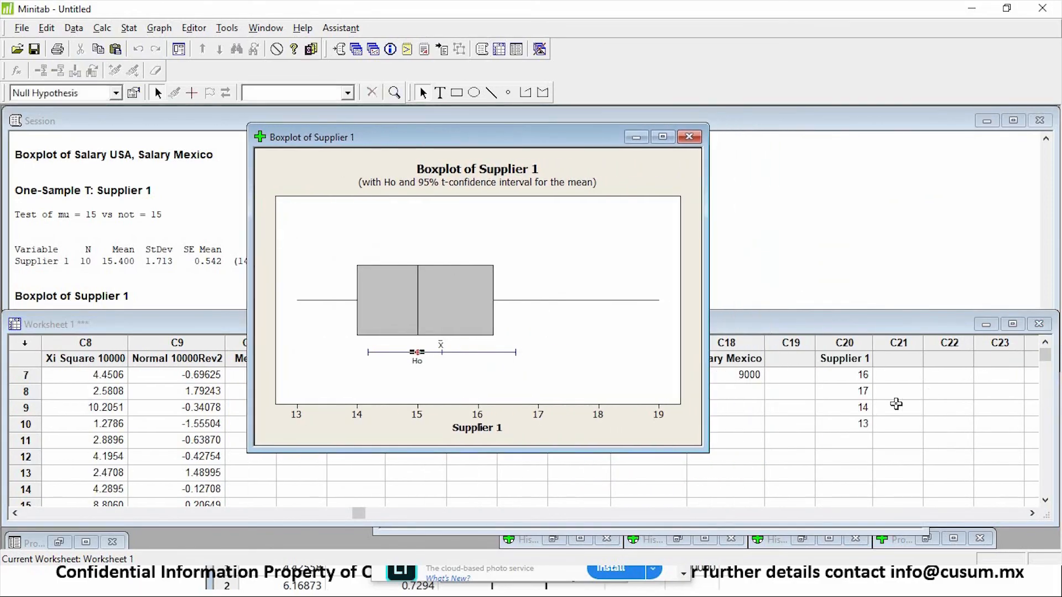
- Copy the whole Supplier 1 column C20, including its name, into column C21
{"action": "left_click", "coordinate": [852, 423]}
{"action": "scroll", "coordinate": [846, 372], "scroll_direction": "up", "scroll_amount": 2}
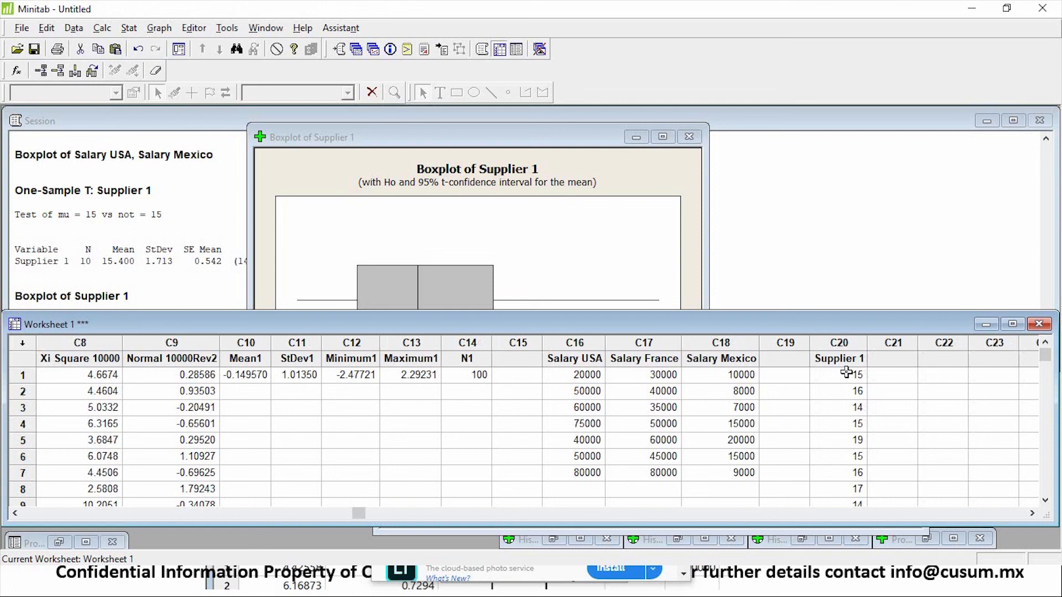
{"action": "left_click", "coordinate": [841, 344]}
{"action": "key", "text": "ctrl+c"}
{"action": "left_click", "coordinate": [904, 359]}
{"action": "key", "text": "ctrl+v"}
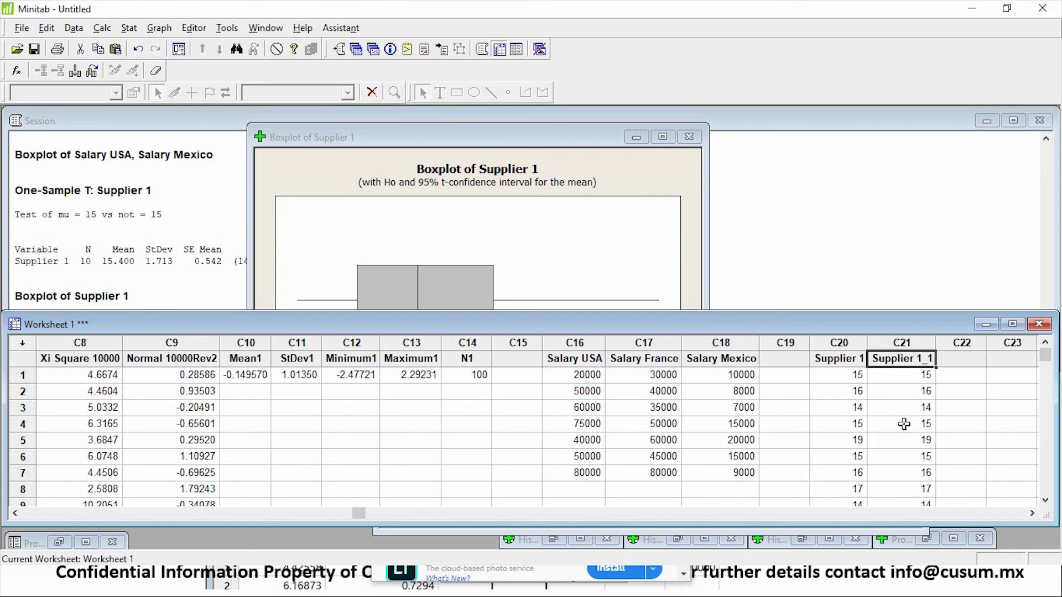
- Extend the Supplier 1_1 sample by entering 14, 14, 16, 14, 14 and 14 in rows 11 to 16
{"action": "scroll", "coordinate": [906, 422], "scroll_direction": "down", "scroll_amount": 4}
{"action": "scroll", "coordinate": [910, 414], "scroll_direction": "up", "scroll_amount": 1}
{"action": "left_click", "coordinate": [918, 379]}
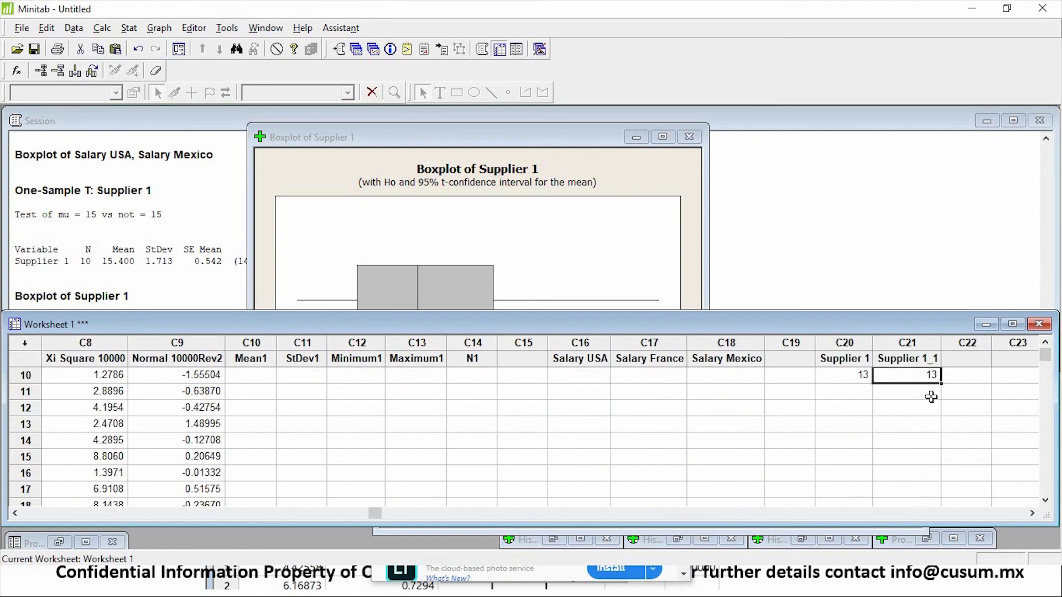
{"action": "left_click", "coordinate": [931, 397]}
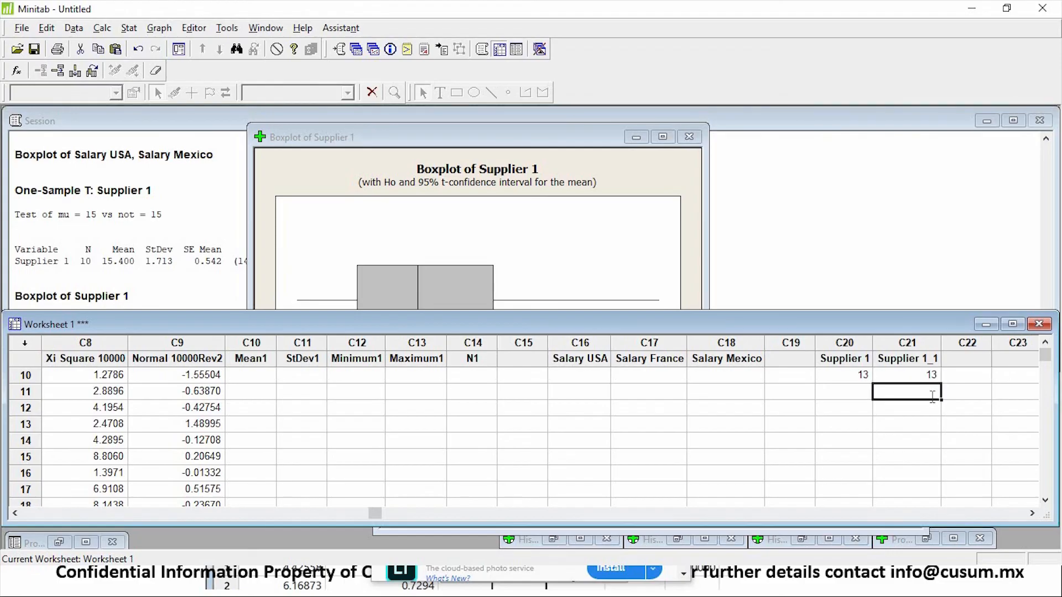
{"action": "type", "text": "14"}
{"action": "key", "text": "Return"}
{"action": "type", "text": "14"}
{"action": "key", "text": "Return"}
{"action": "type", "text": "16"}
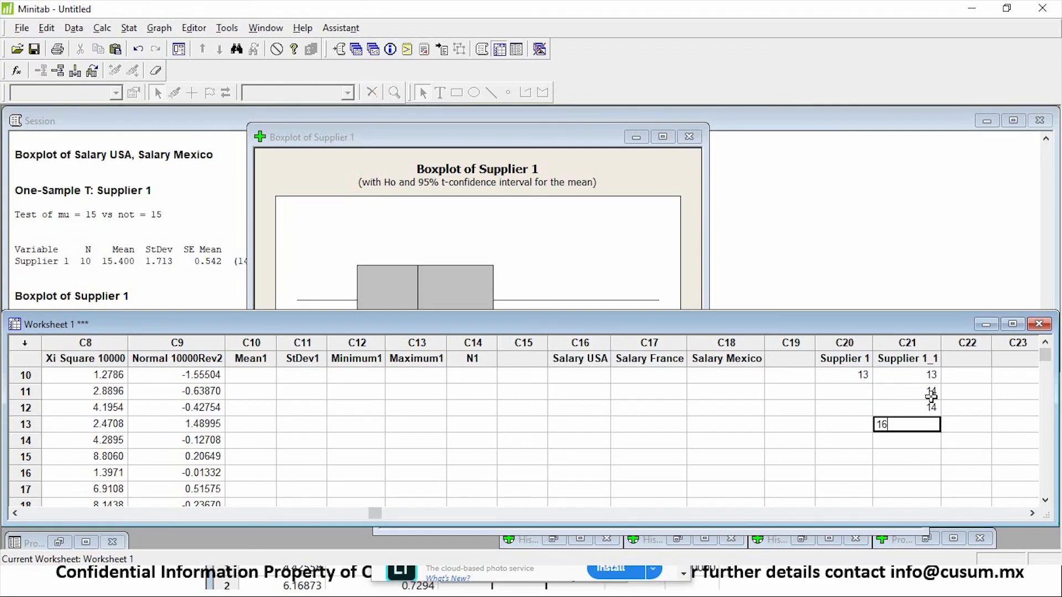
{"action": "key", "text": "Return"}
{"action": "type", "text": "14"}
{"action": "key", "text": "Return"}
{"action": "type", "text": "14"}
{"action": "key", "text": "Return"}
{"action": "type", "text": "14"}
{"action": "key", "text": "Return"}
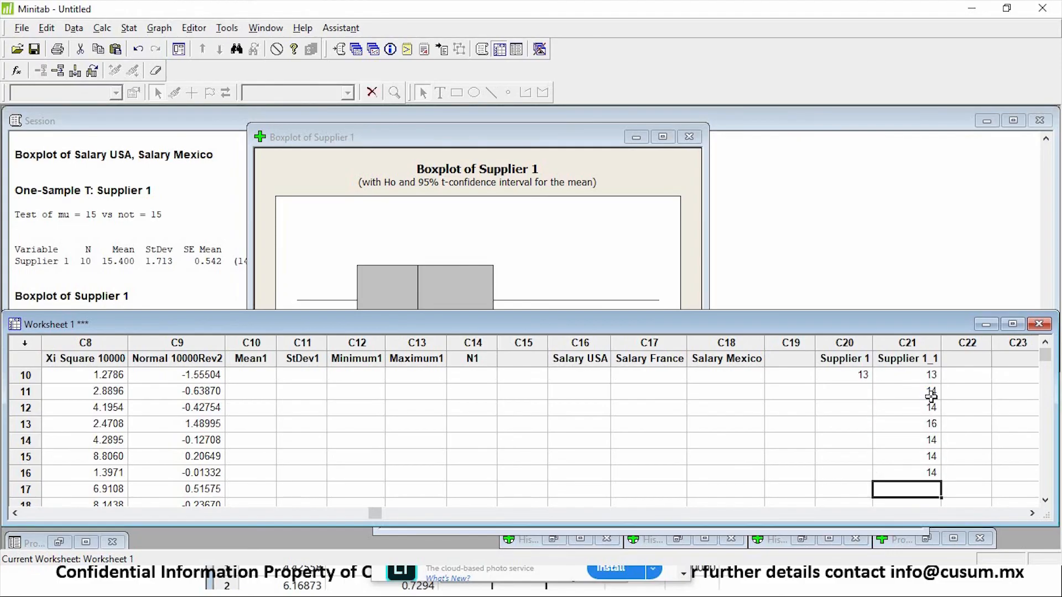
- Continue the Supplier 1_1 sample with 14, 18, 14, 12, 13, 14 and 14 in rows 17 to 23
{"action": "type", "text": "14"}
{"action": "key", "text": "Return"}
{"action": "type", "text": "18"}
{"action": "key", "text": "Return"}
{"action": "type", "text": "14"}
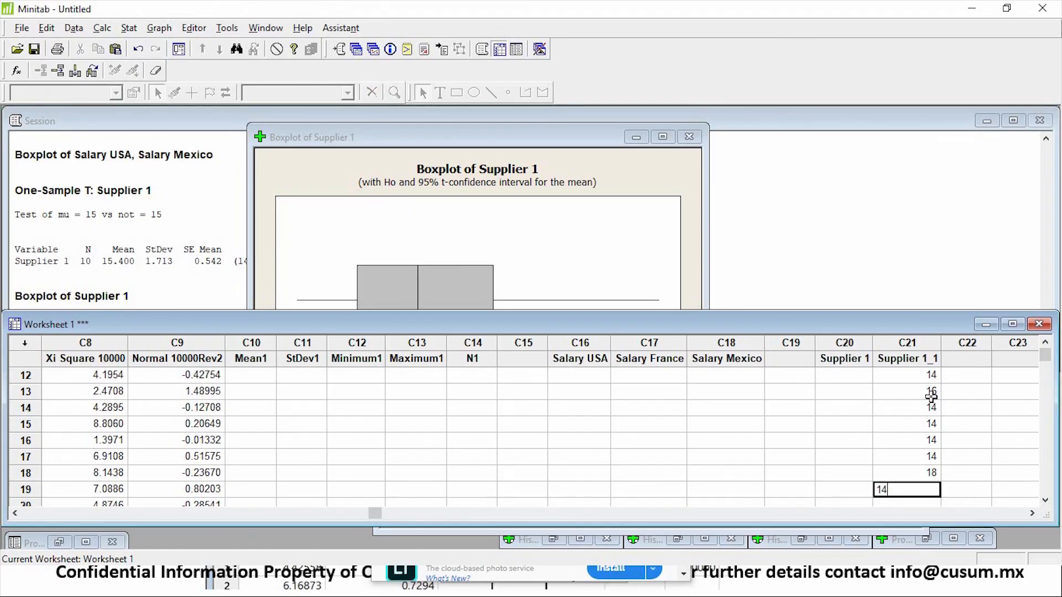
{"action": "key", "text": "Return"}
{"action": "type", "text": "12"}
{"action": "key", "text": "Return"}
{"action": "type", "text": "13"}
{"action": "key", "text": "Return"}
{"action": "type", "text": "14"}
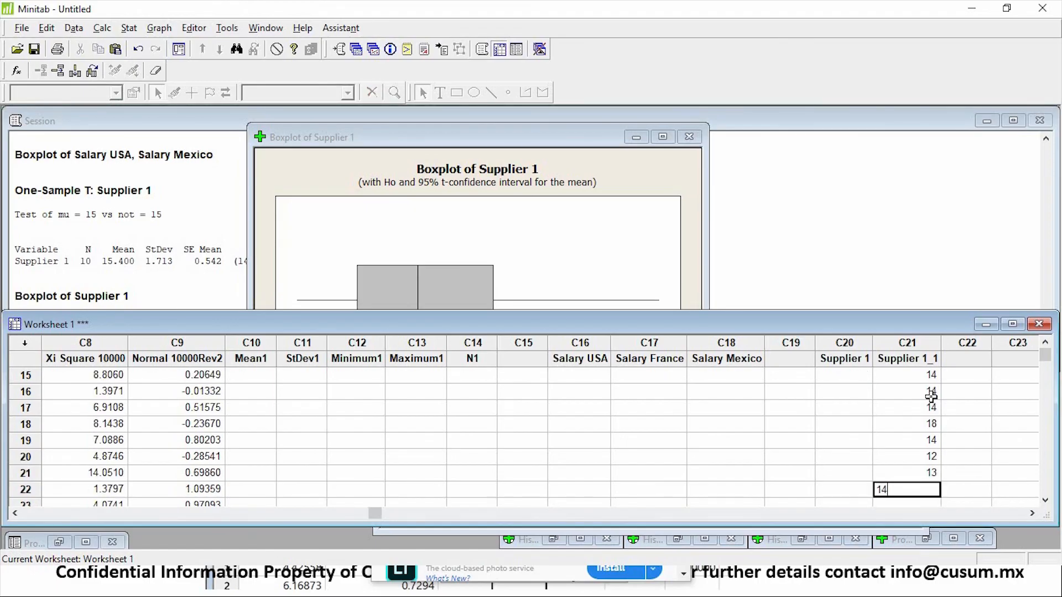
{"action": "key", "text": "Return"}
{"action": "key", "text": "Return"}
- Check the row numbers to compare the number of data points in the Supplier 1_1 and Supplier 1 columns
{"action": "scroll", "coordinate": [915, 427], "scroll_direction": "up", "scroll_amount": 3}
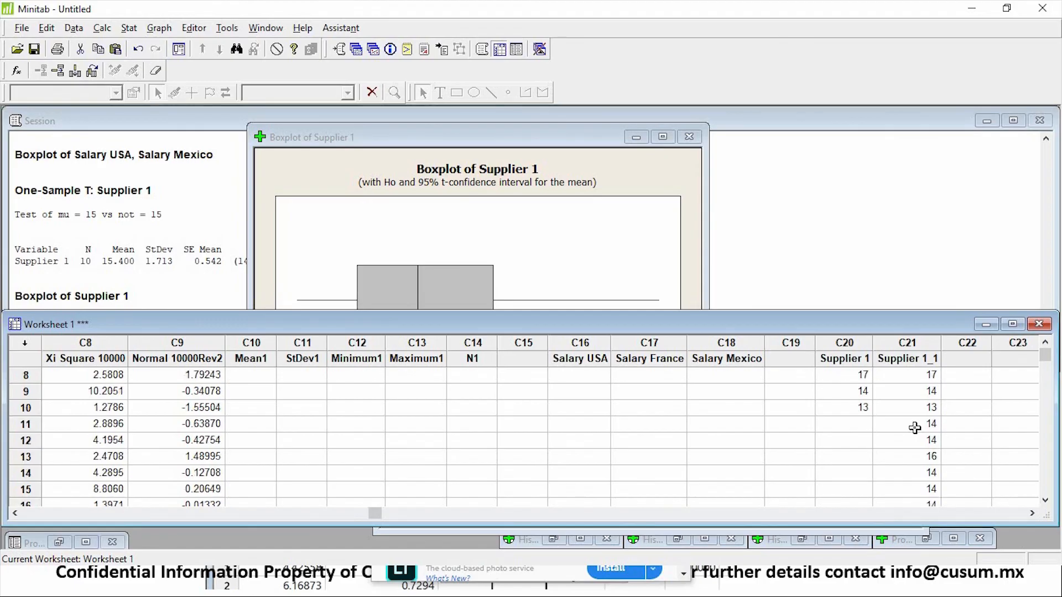
{"action": "scroll", "coordinate": [915, 429], "scroll_direction": "up", "scroll_amount": 3}
{"action": "scroll", "coordinate": [915, 442], "scroll_direction": "down", "scroll_amount": 5}
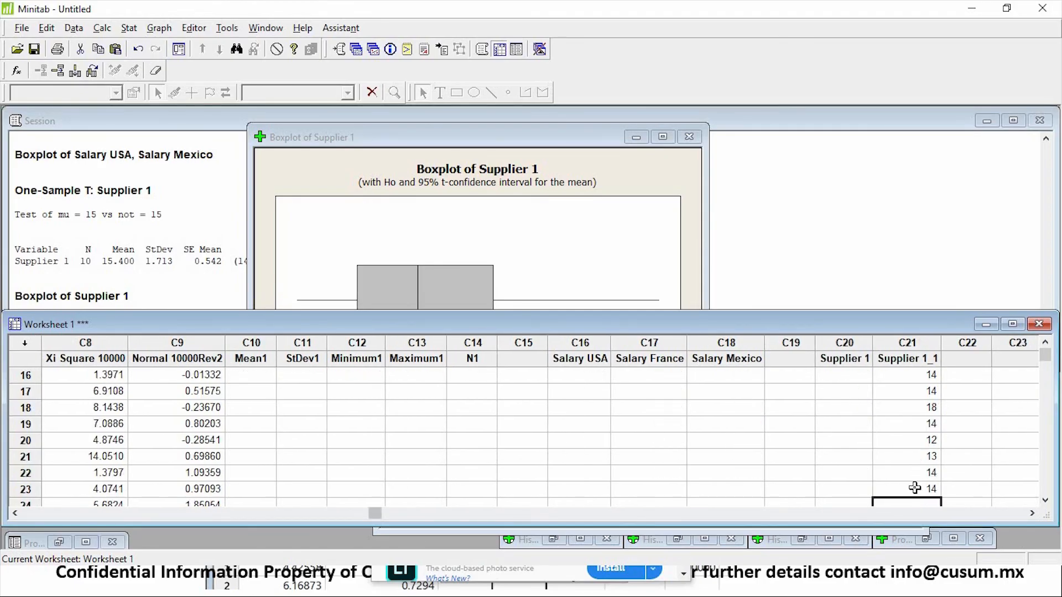
{"action": "left_click", "coordinate": [914, 488]}
{"action": "left_click", "coordinate": [22, 490]}
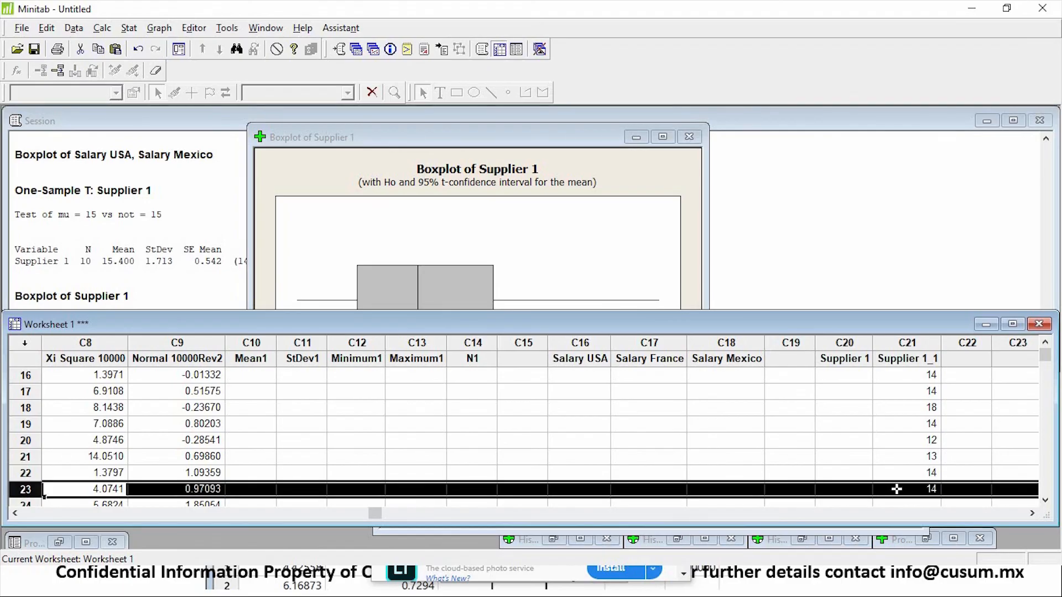
{"action": "scroll", "coordinate": [842, 414], "scroll_direction": "up", "scroll_amount": 3}
{"action": "left_click", "coordinate": [846, 419]}
{"action": "scroll", "coordinate": [847, 419], "scroll_direction": "up", "scroll_amount": 2}
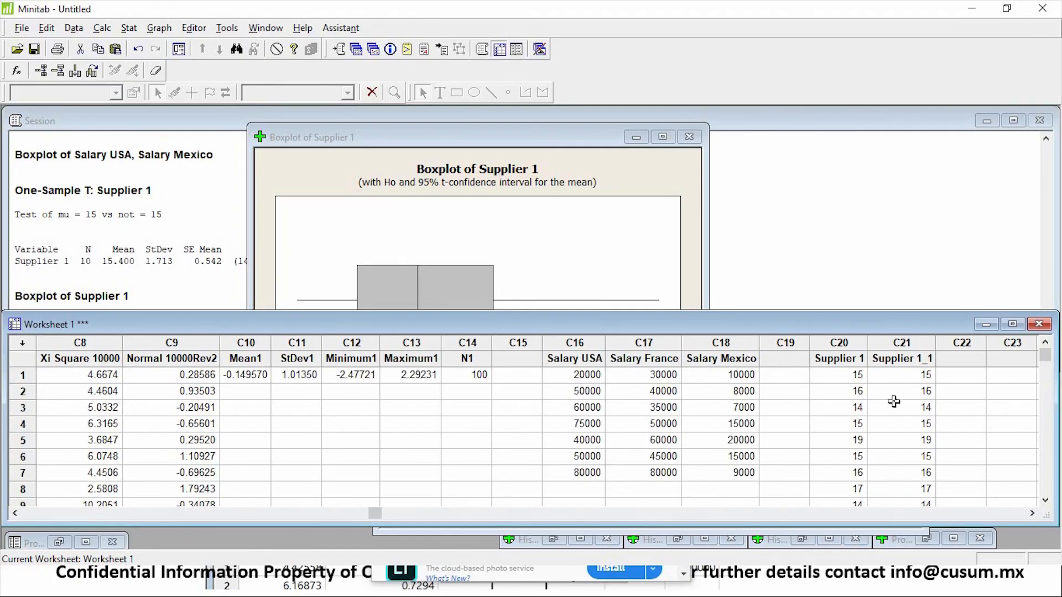
- Run a 1-Sample t test on Supplier 1_1 against the hypothesized mean of 15
{"action": "left_click", "coordinate": [892, 359]}
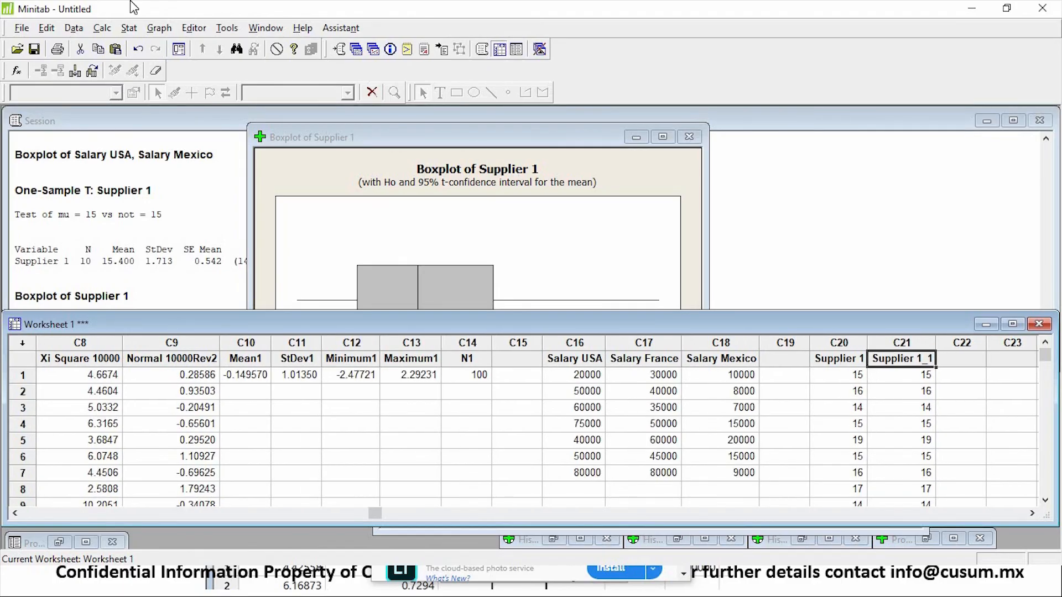
{"action": "left_click", "coordinate": [129, 29]}
{"action": "mouse_move", "coordinate": [197, 47]}
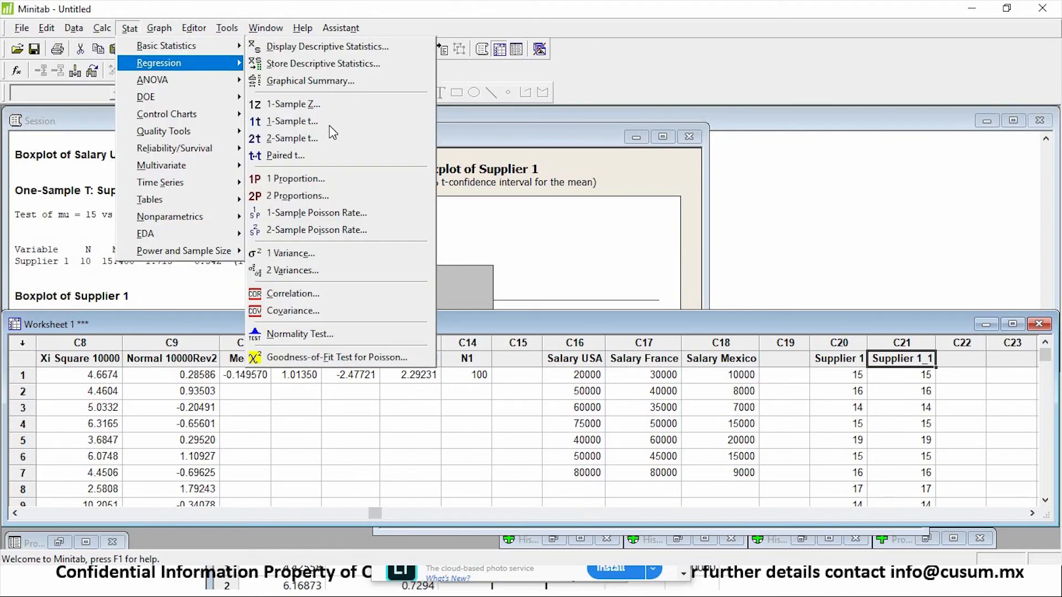
{"action": "left_click", "coordinate": [330, 125]}
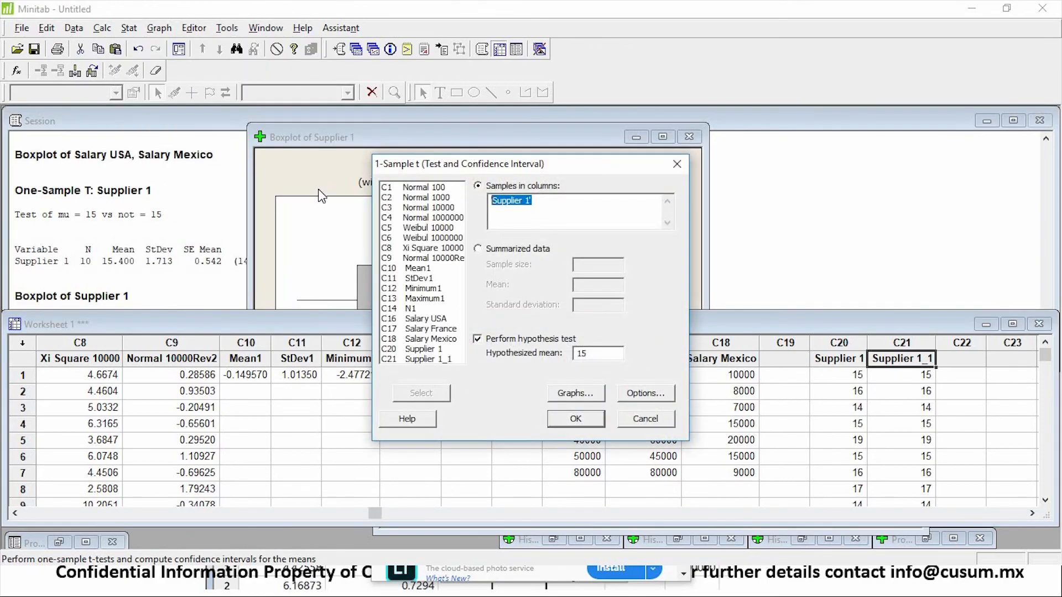
{"action": "double_click", "coordinate": [429, 359]}
{"action": "left_click", "coordinate": [570, 422]}
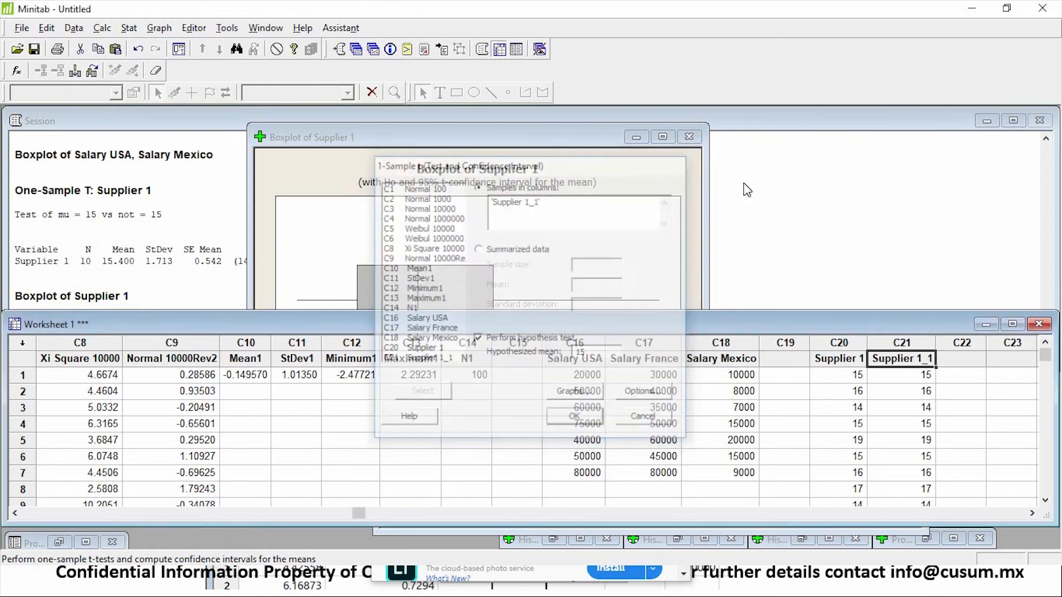
- Minimize the Session window and align the Supplier 1_1 boxplot beside the Supplier 1 boxplot to compare their confidence intervals
{"action": "left_click", "coordinate": [987, 121]}
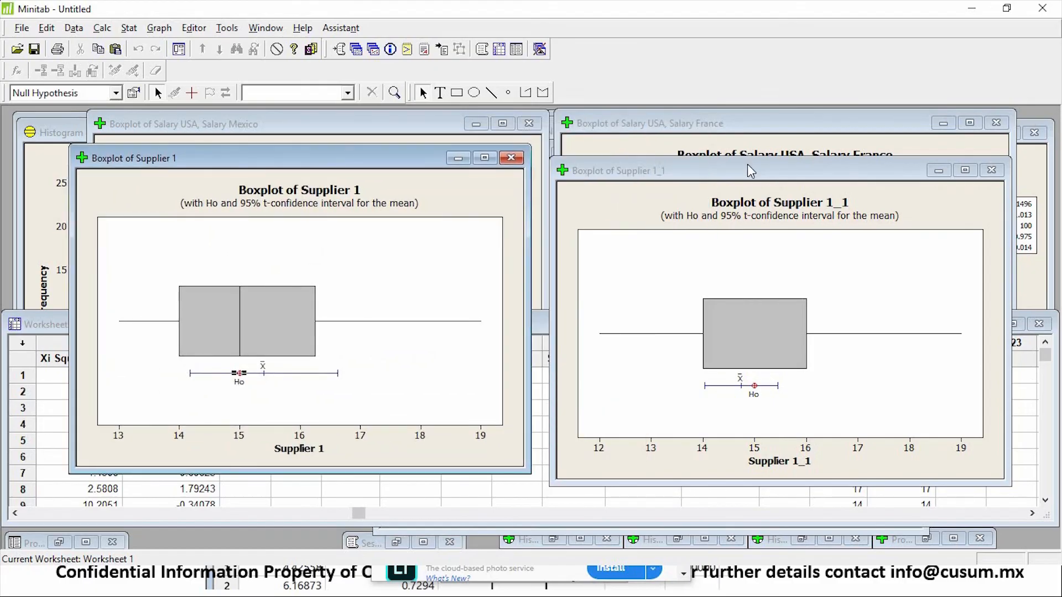
{"action": "left_click_drag", "start_coordinate": [751, 170], "coordinate": [731, 158]}
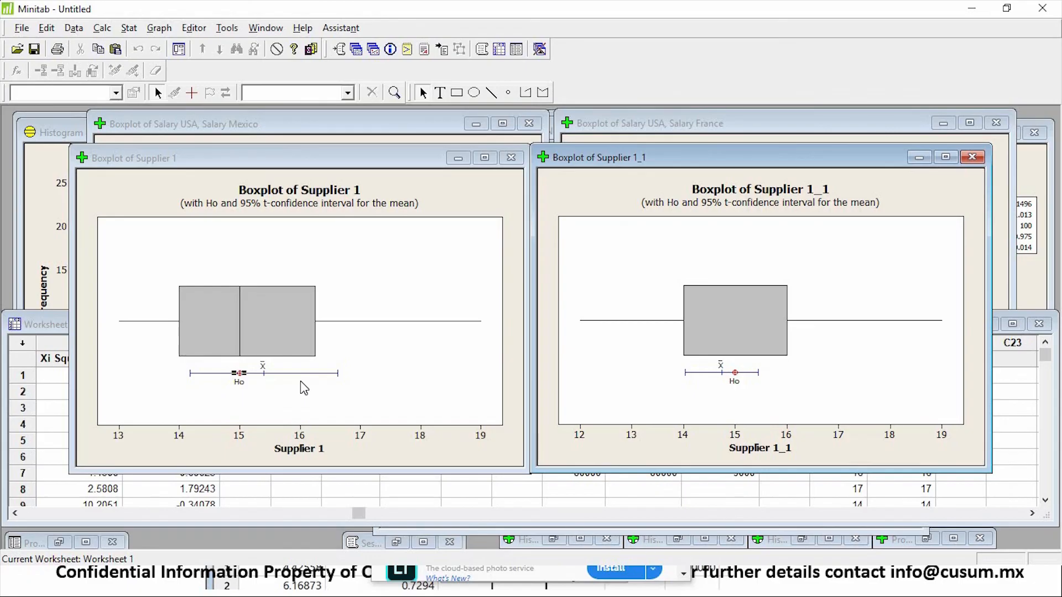
- Enlarge the Supplier 1_1 sample by entering 14 in every row from 24 to 33
{"action": "left_click", "coordinate": [905, 488]}
{"action": "scroll", "coordinate": [905, 486], "scroll_direction": "down", "scroll_amount": 2}
{"action": "scroll", "coordinate": [903, 472], "scroll_direction": "up", "scroll_amount": 2}
{"action": "scroll", "coordinate": [907, 457], "scroll_direction": "down", "scroll_amount": 7}
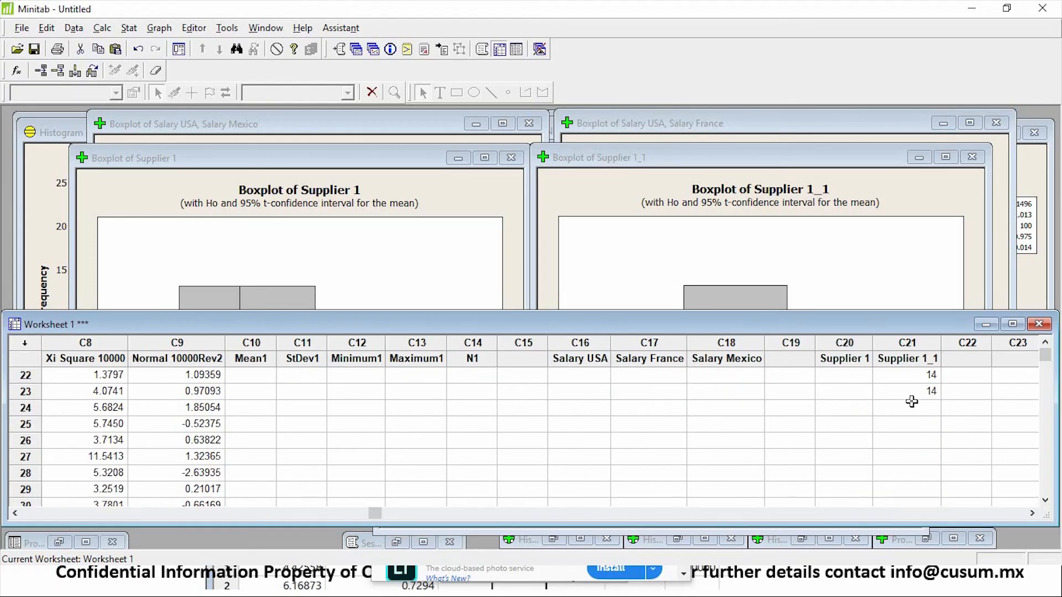
{"action": "left_click", "coordinate": [913, 407]}
{"action": "type", "text": "14"}
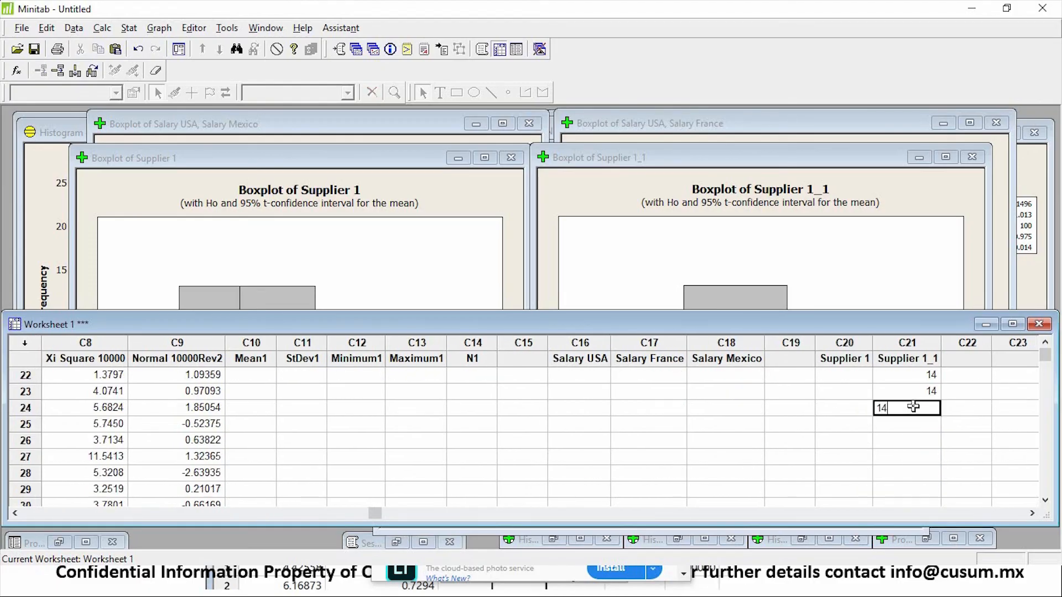
{"action": "key", "text": "Return"}
{"action": "type", "text": "14"}
{"action": "key", "text": "Return"}
{"action": "type", "text": "14"}
{"action": "key", "text": "Return"}
{"action": "type", "text": "14"}
{"action": "key", "text": "Return"}
{"action": "type", "text": "14"}
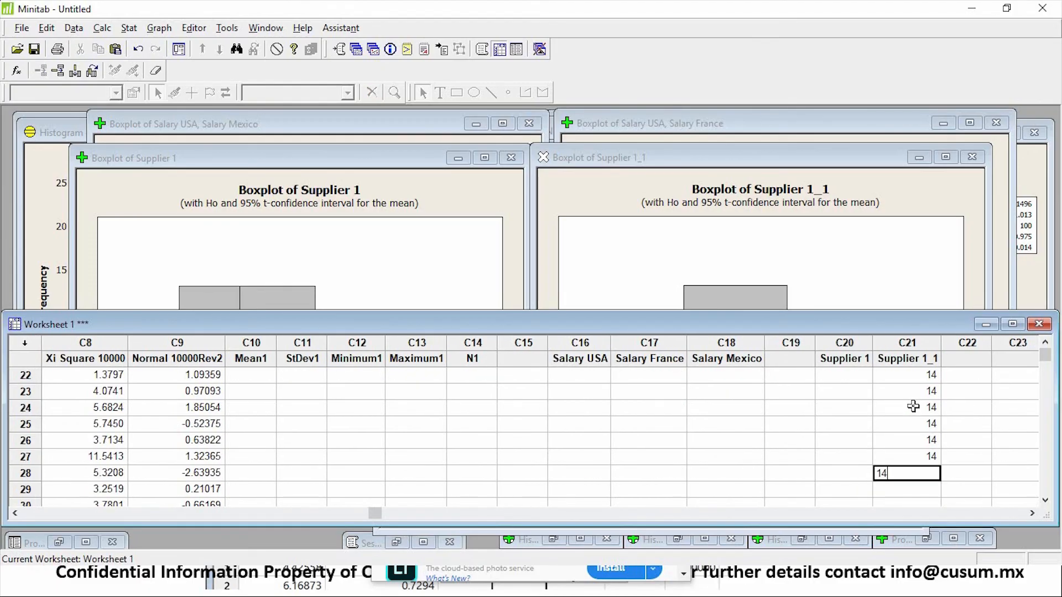
{"action": "key", "text": "Return"}
{"action": "type", "text": "14"}
{"action": "key", "text": "Return"}
{"action": "type", "text": "14"}
{"action": "key", "text": "Return"}
{"action": "type", "text": "14"}
{"action": "key", "text": "Return"}
{"action": "type", "text": "14"}
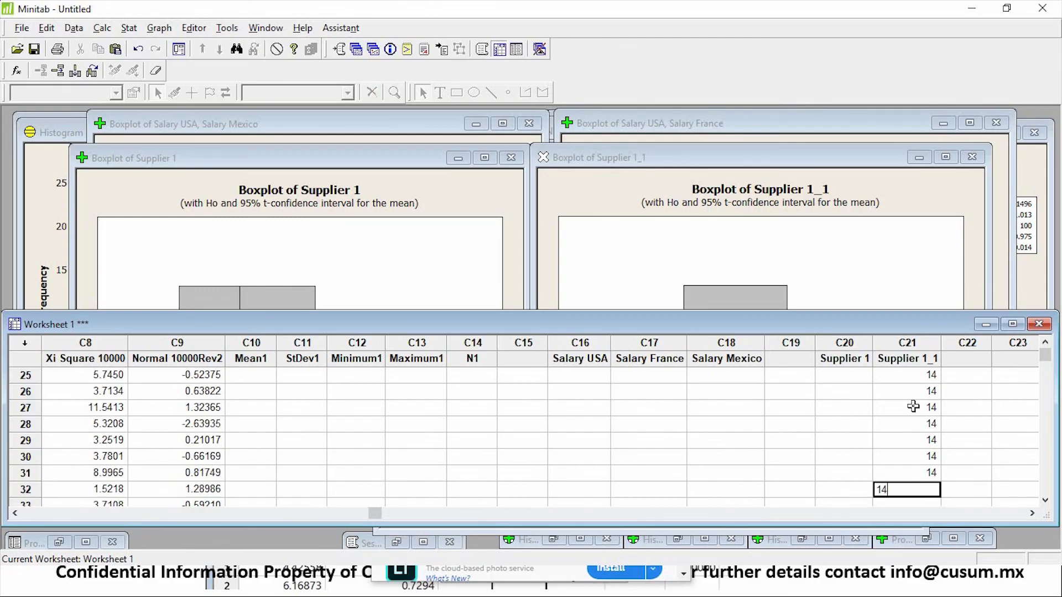
{"action": "key", "text": "Return"}
{"action": "type", "text": "14"}
{"action": "key", "text": "Return"}
{"action": "key", "text": "Up"}
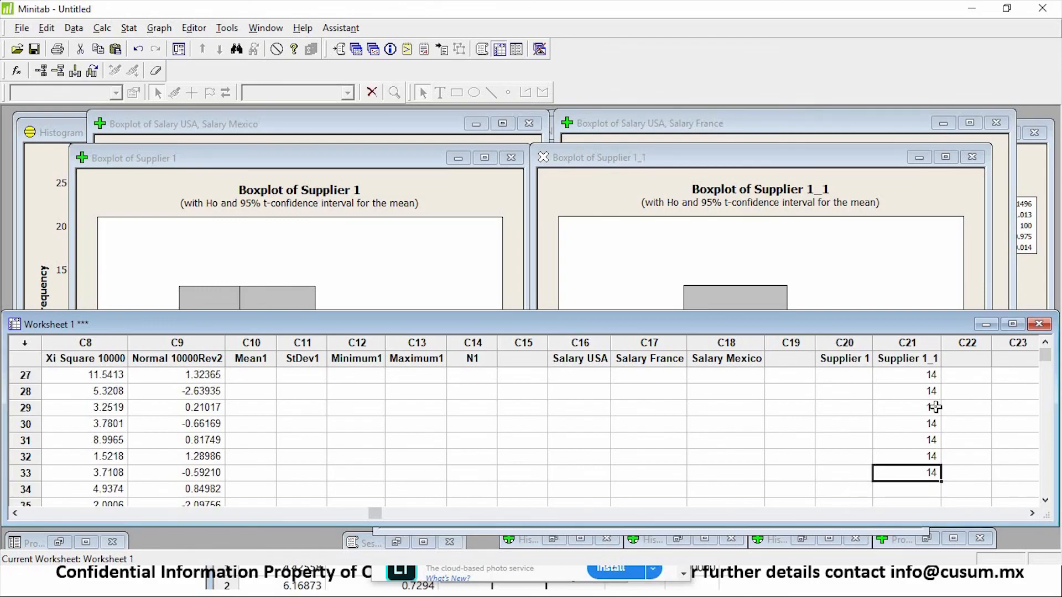
{"action": "left_click", "coordinate": [27, 473]}
- Rerun the 1-Sample t test on the enlarged Supplier 1_1 sample with the same hypothesized mean of 15
{"action": "left_click", "coordinate": [565, 204]}
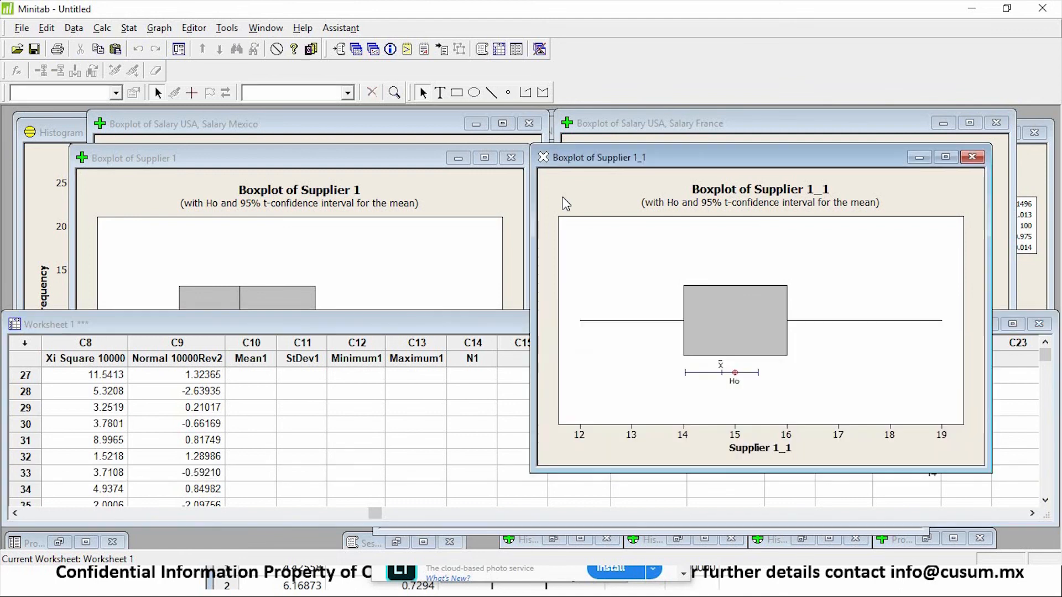
{"action": "key", "text": "ctrl+e"}
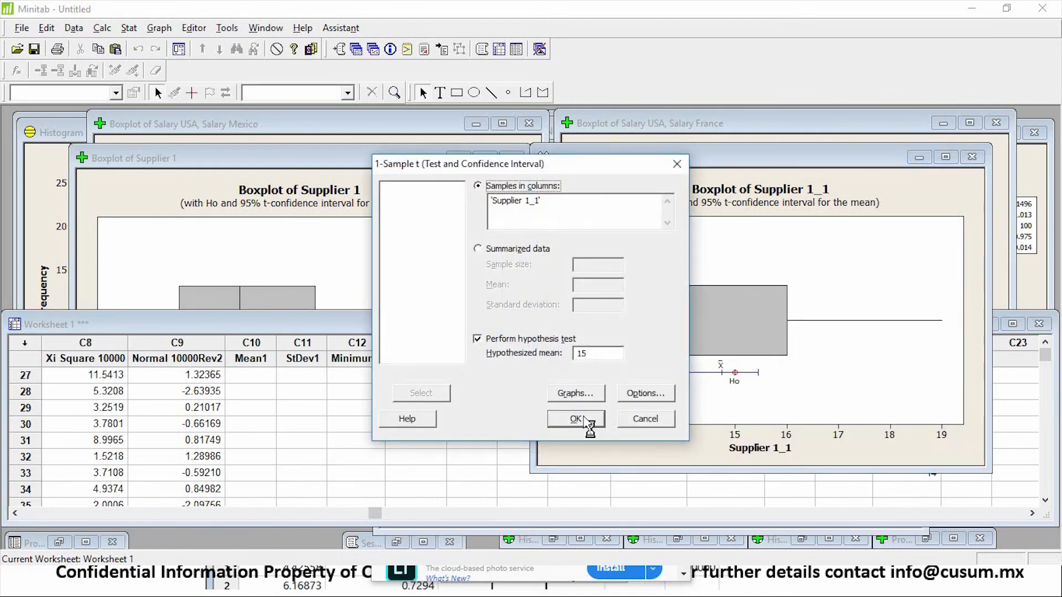
{"action": "left_click", "coordinate": [587, 422]}
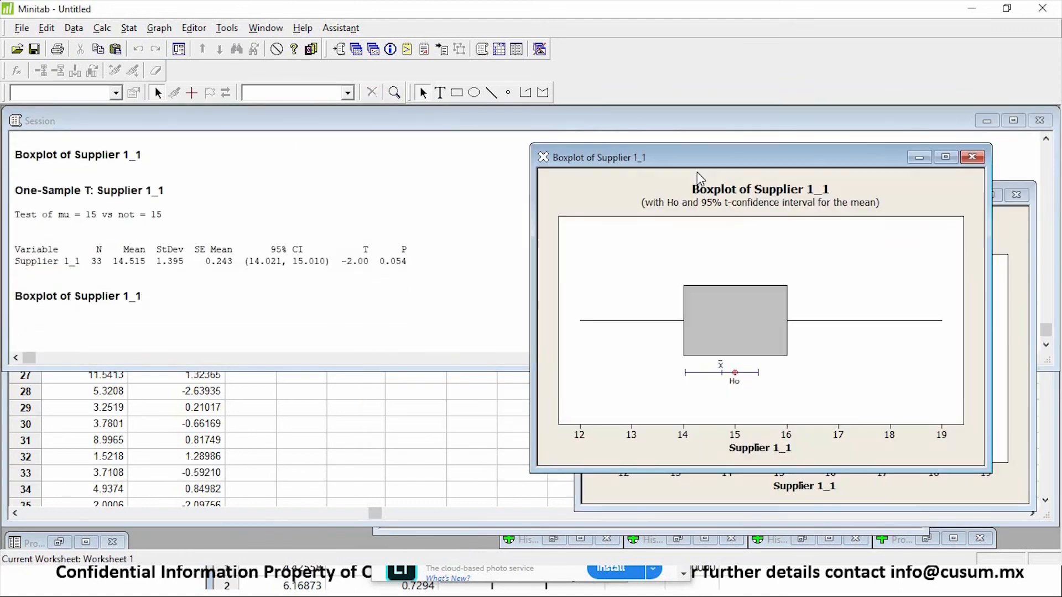
- Place the old Supplier 1_1 boxplot beside the new one and compare the null hypothesis marker with each confidence interval
{"action": "left_click_drag", "start_coordinate": [726, 154], "coordinate": [309, 173]}
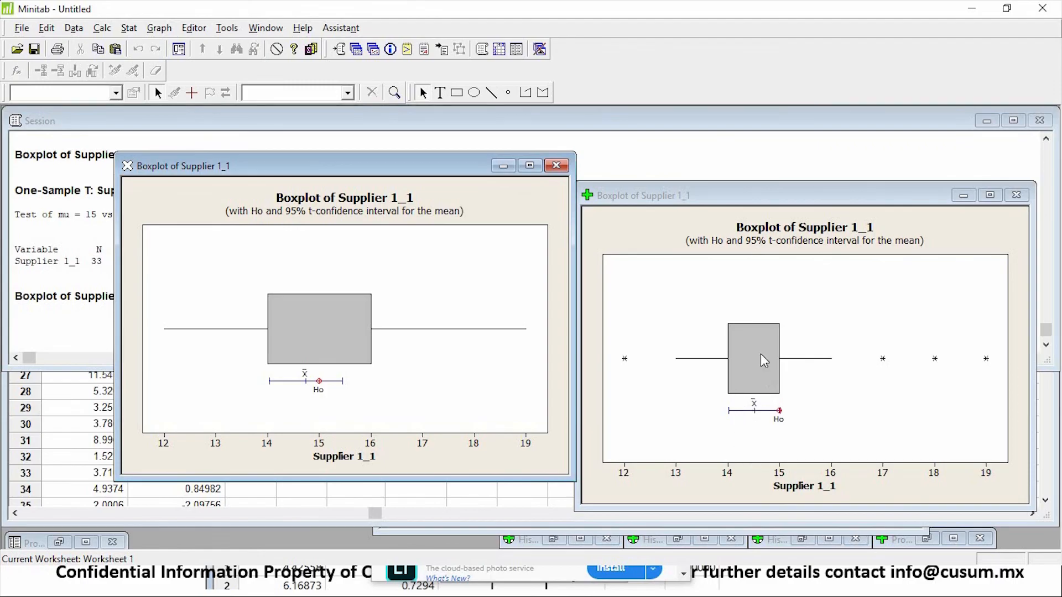
{"action": "left_click", "coordinate": [780, 416]}
{"action": "mouse_move", "coordinate": [780, 418]}
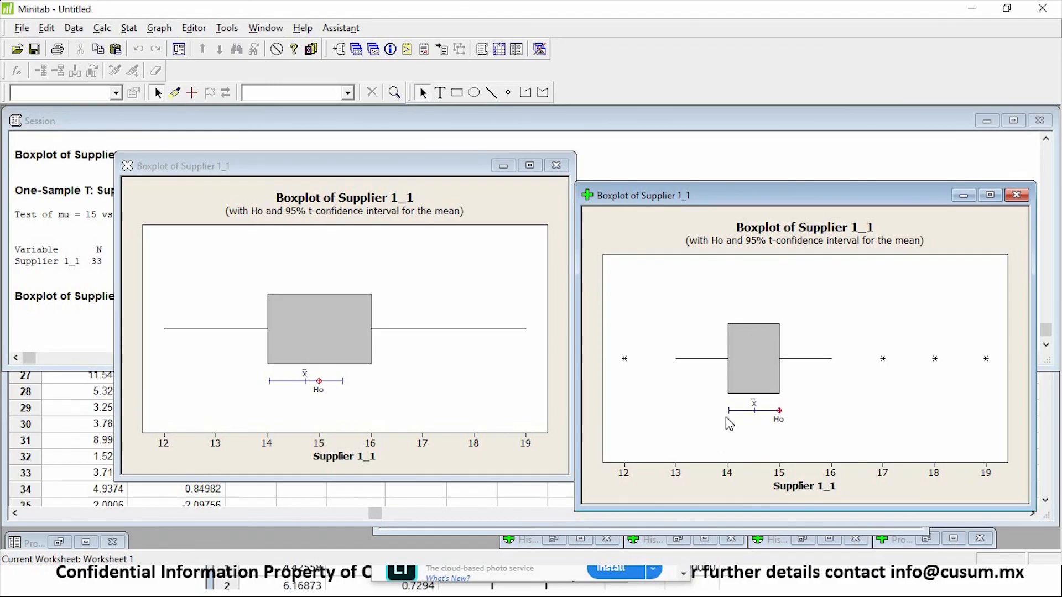
{"action": "left_click", "coordinate": [805, 312]}
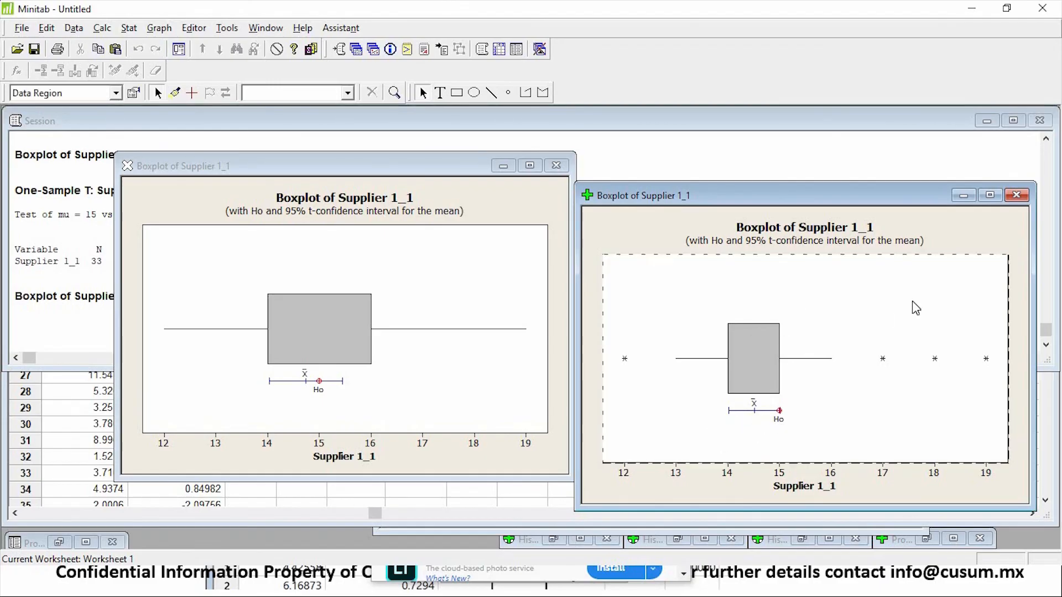
- Return to the first rows of the worksheet and highlight the Salary USA and Salary France columns through row 7
{"action": "left_click_drag", "start_coordinate": [789, 200], "coordinate": [429, 203]}
{"action": "left_click", "coordinate": [915, 437]}
{"action": "scroll", "coordinate": [890, 387], "scroll_direction": "up", "scroll_amount": 9}
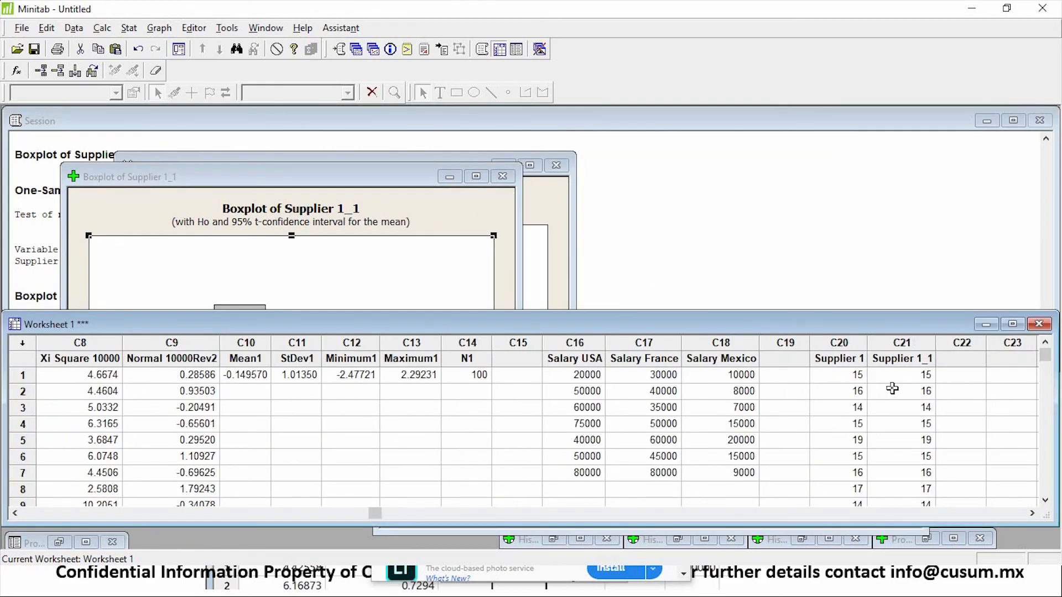
{"action": "left_click", "coordinate": [889, 362]}
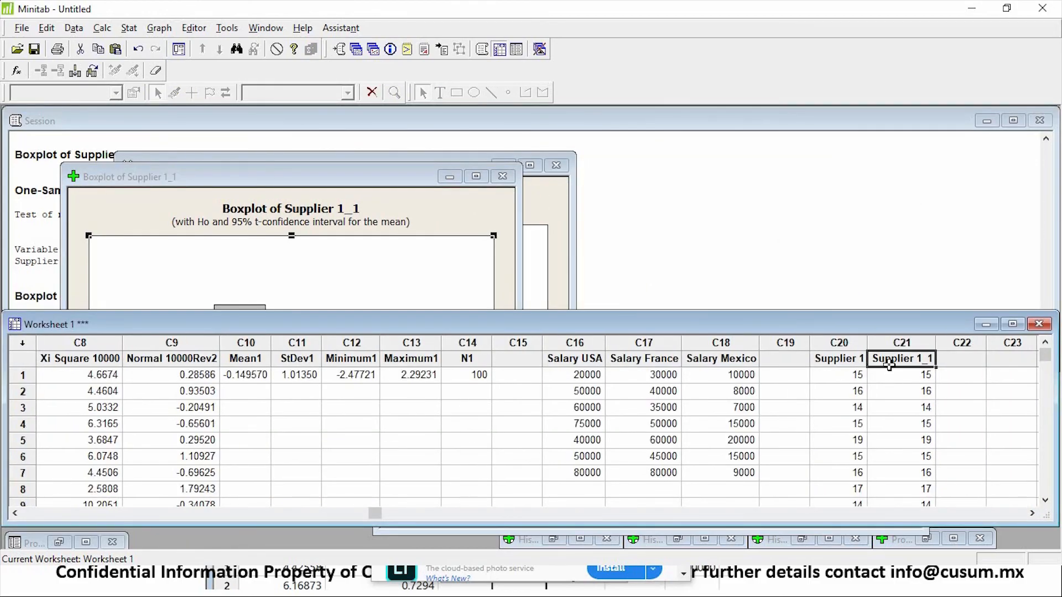
{"action": "left_click_drag", "start_coordinate": [579, 359], "coordinate": [654, 471]}
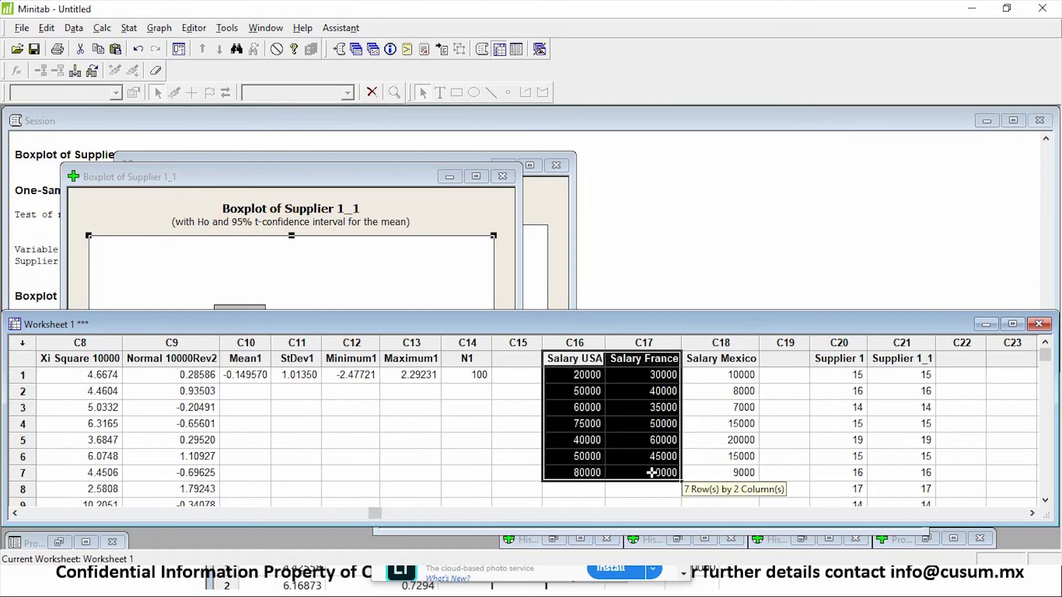
{"action": "left_click_drag", "start_coordinate": [579, 357], "coordinate": [641, 474]}
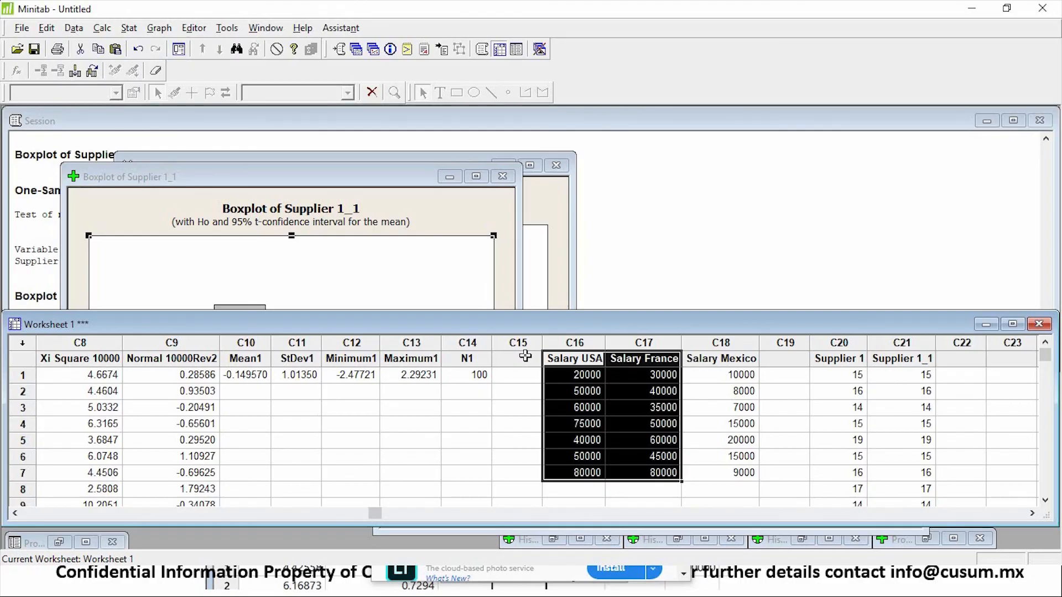
- Review the values in the Supplier 1_1 column from the first row down through the added rows
{"action": "left_click", "coordinate": [916, 364]}
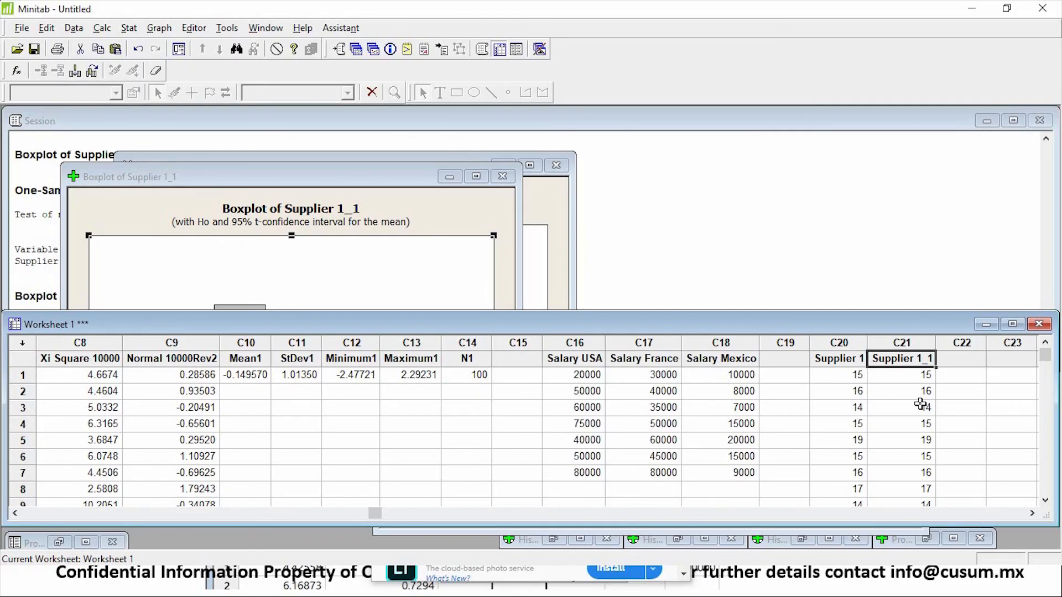
{"action": "scroll", "coordinate": [920, 404], "scroll_direction": "down", "scroll_amount": 12}
{"action": "scroll", "coordinate": [916, 404], "scroll_direction": "up", "scroll_amount": 8}
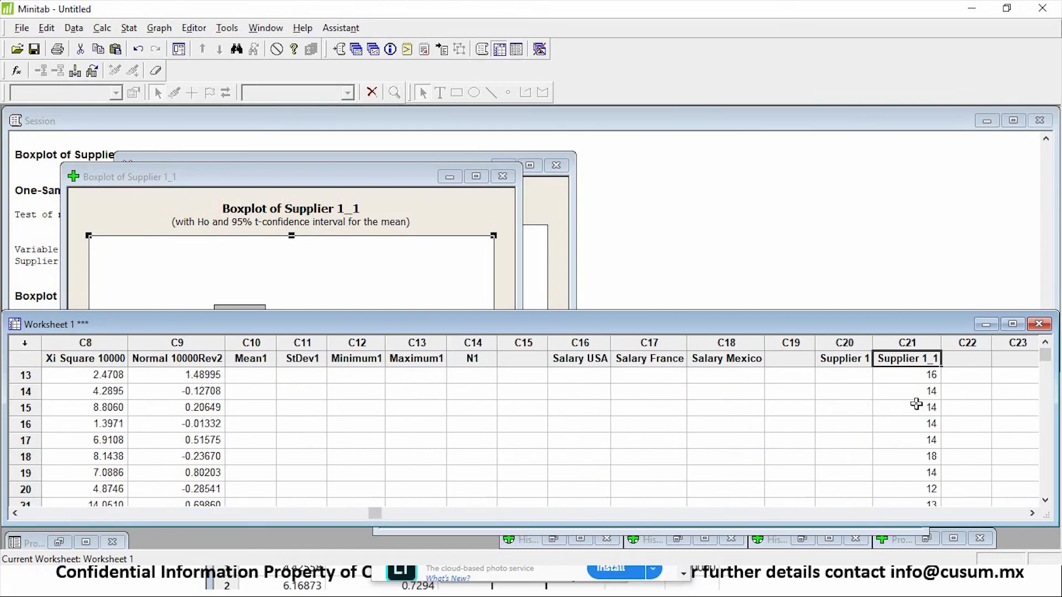
{"action": "scroll", "coordinate": [916, 404], "scroll_direction": "up", "scroll_amount": 4}
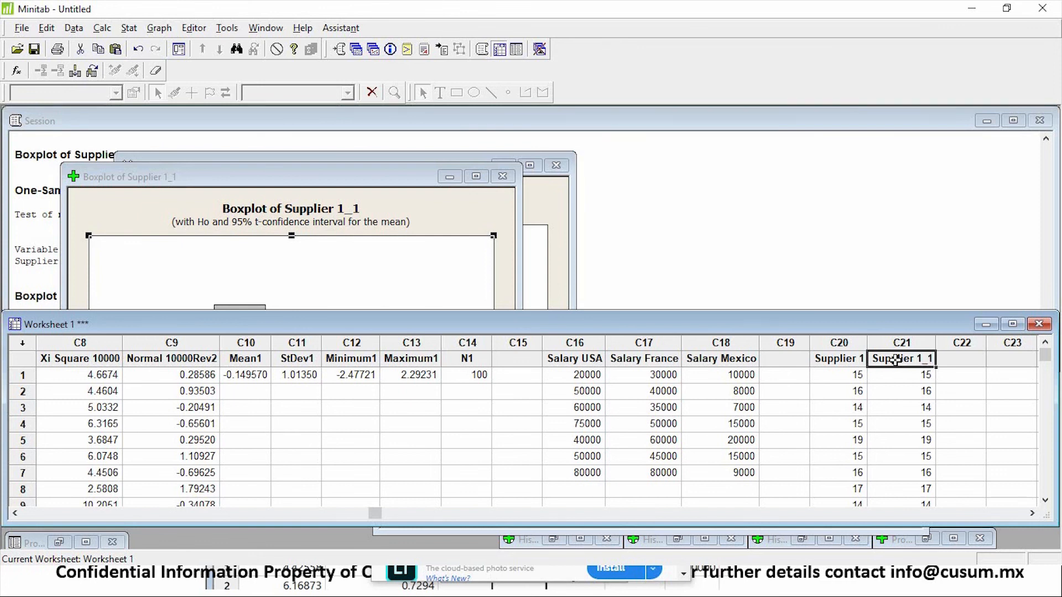
{"action": "left_click", "coordinate": [131, 30]}
{"action": "mouse_move", "coordinate": [148, 50]}
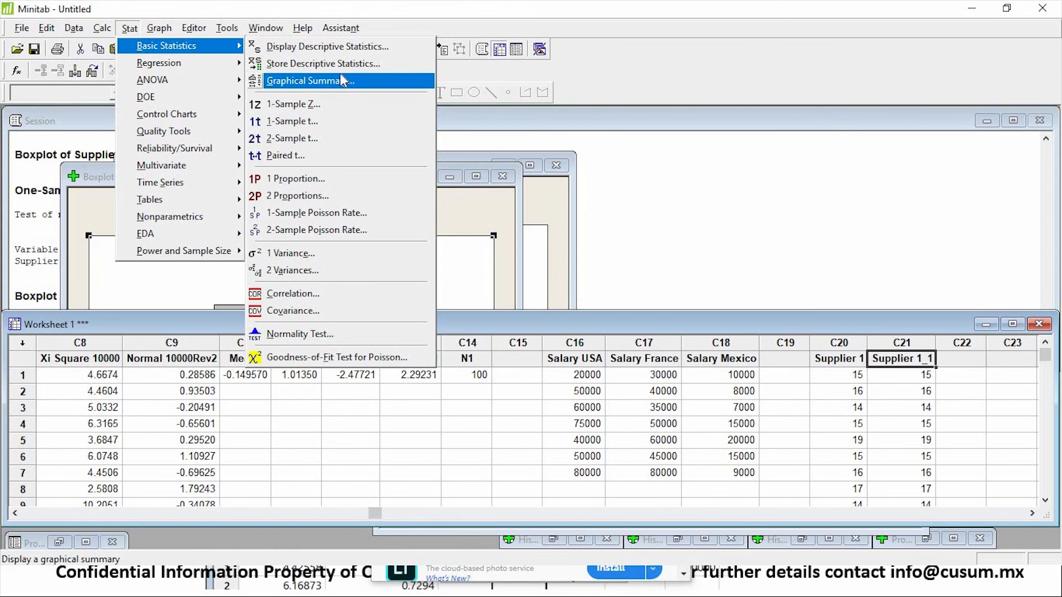
{"action": "mouse_move", "coordinate": [224, 65]}
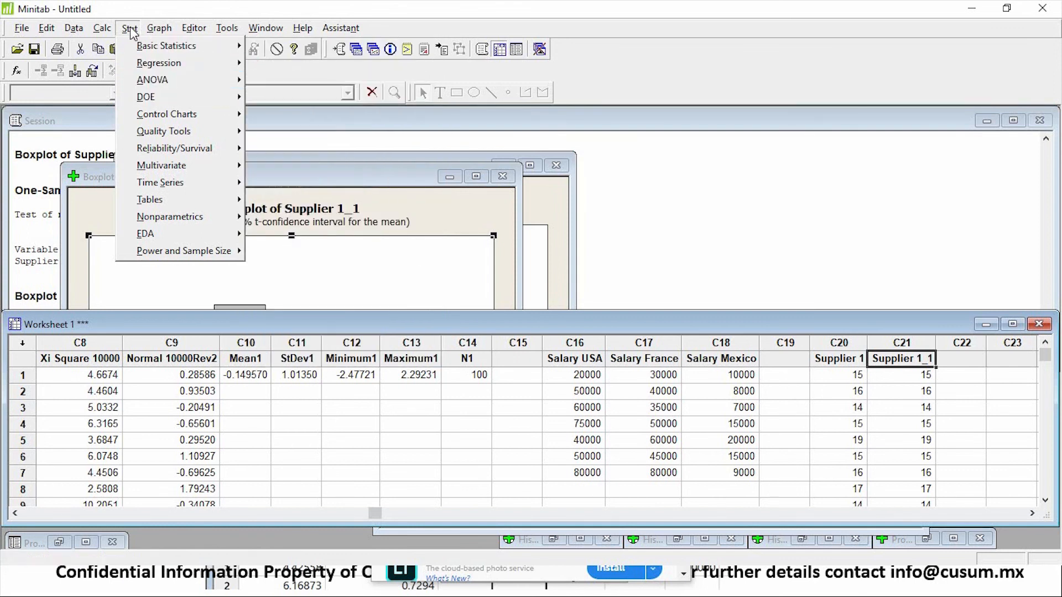
{"action": "left_click", "coordinate": [129, 28]}
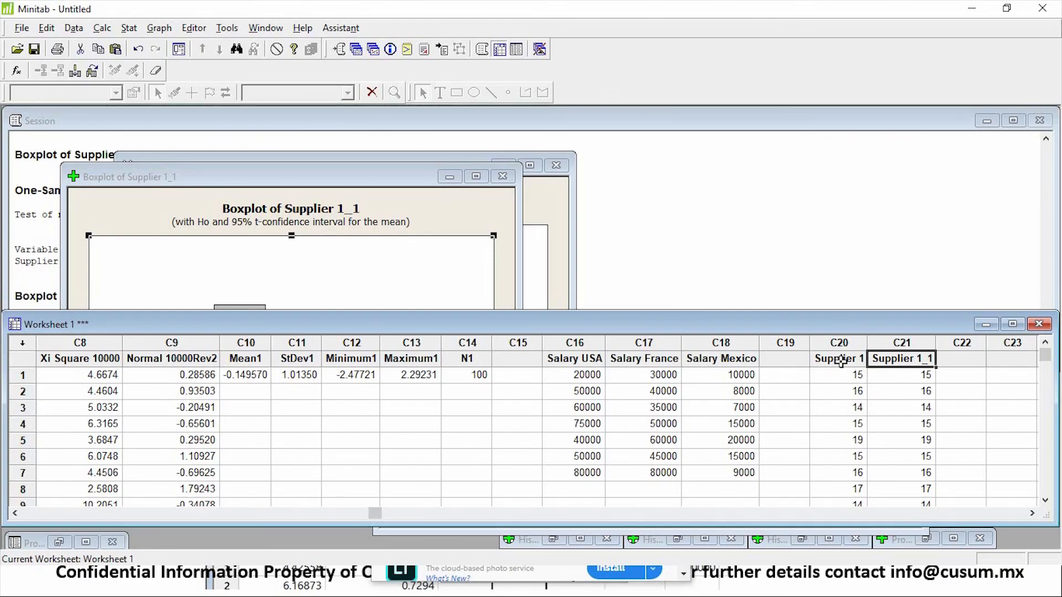
{"action": "left_click", "coordinate": [841, 361]}
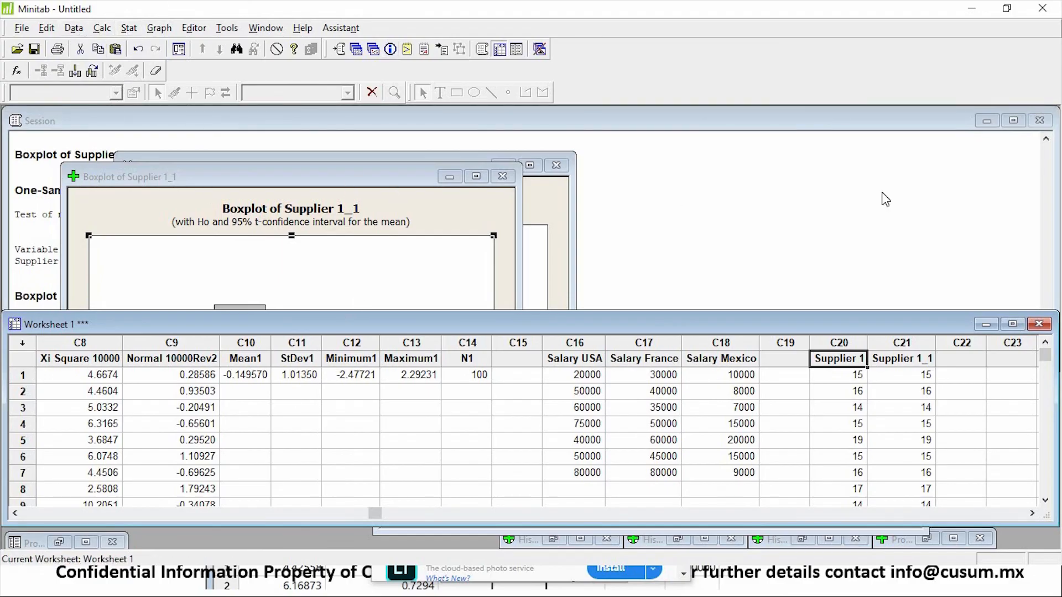
- Minimize the Session window and align the older Supplier 1_1 boxplot beside the newer one for comparison
{"action": "left_click", "coordinate": [986, 120]}
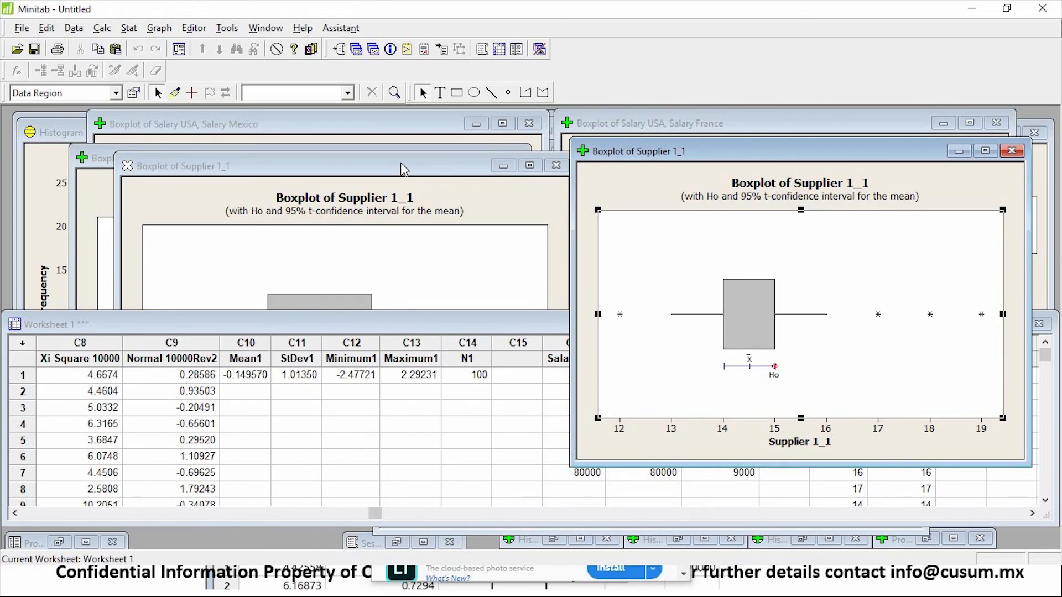
{"action": "left_click", "coordinate": [402, 164]}
{"action": "left_click_drag", "start_coordinate": [425, 163], "coordinate": [390, 150]}
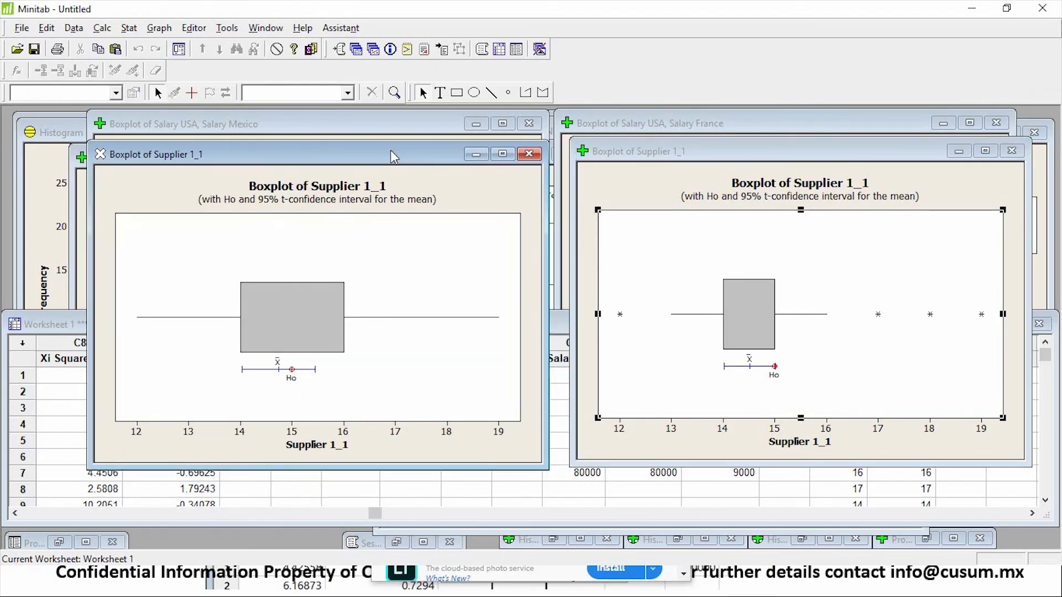
- Switch to the PowerPoint slide show and advance to the Hypothesis Test slide with the two-sample t-test session output
{"action": "key", "text": "alt+Tab"}
{"action": "key", "text": "alt+Tab"}
{"action": "key", "text": "alt+Tab"}
{"action": "key", "text": "alt+Tab"}
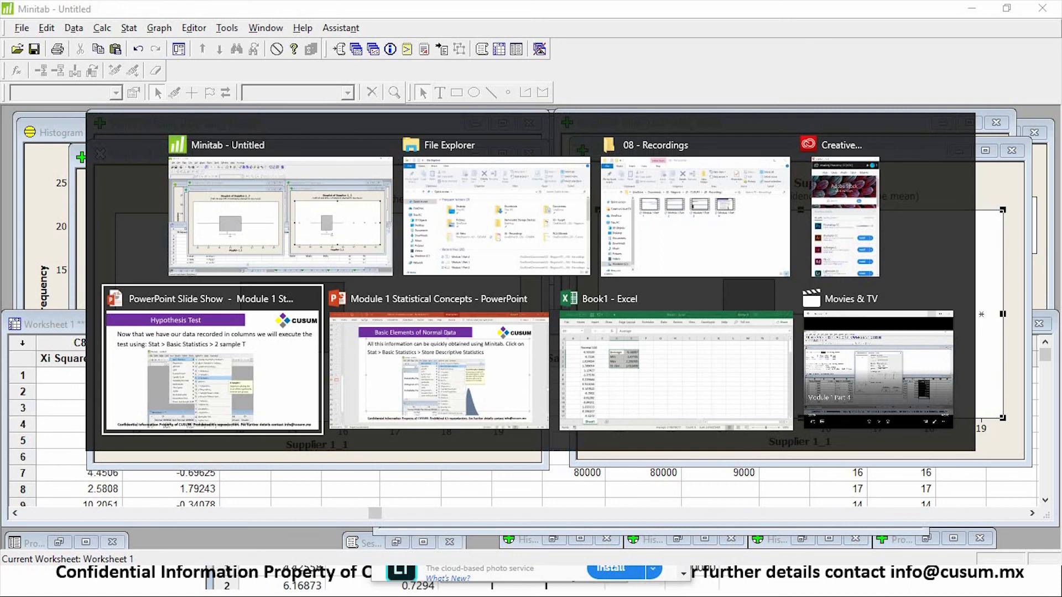
{"action": "key", "text": "Right"}
{"action": "key", "text": "Right"}
{"action": "key", "text": "Right"}
{"action": "key", "text": "Right"}
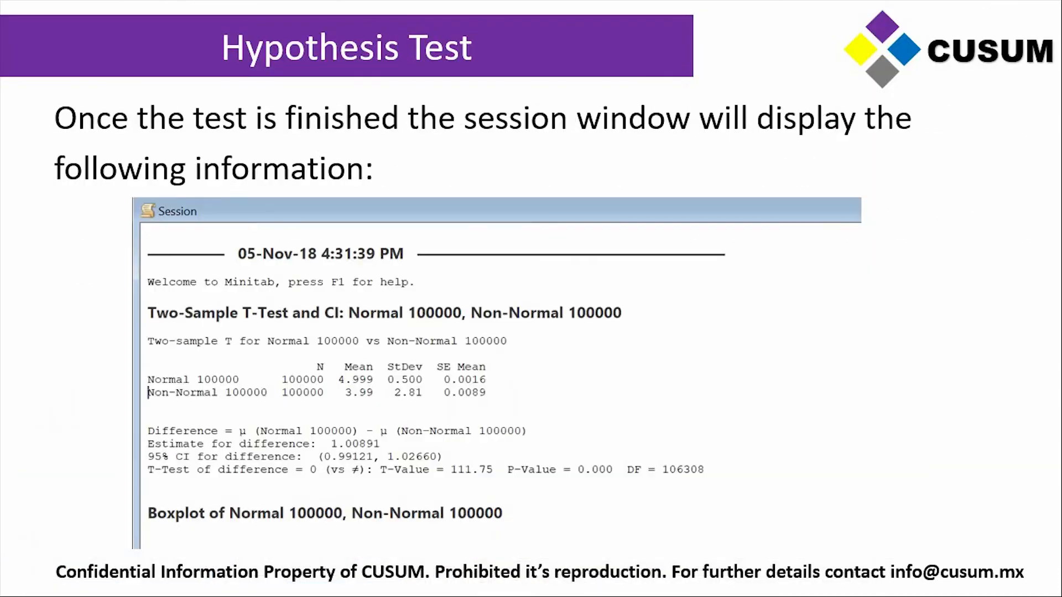